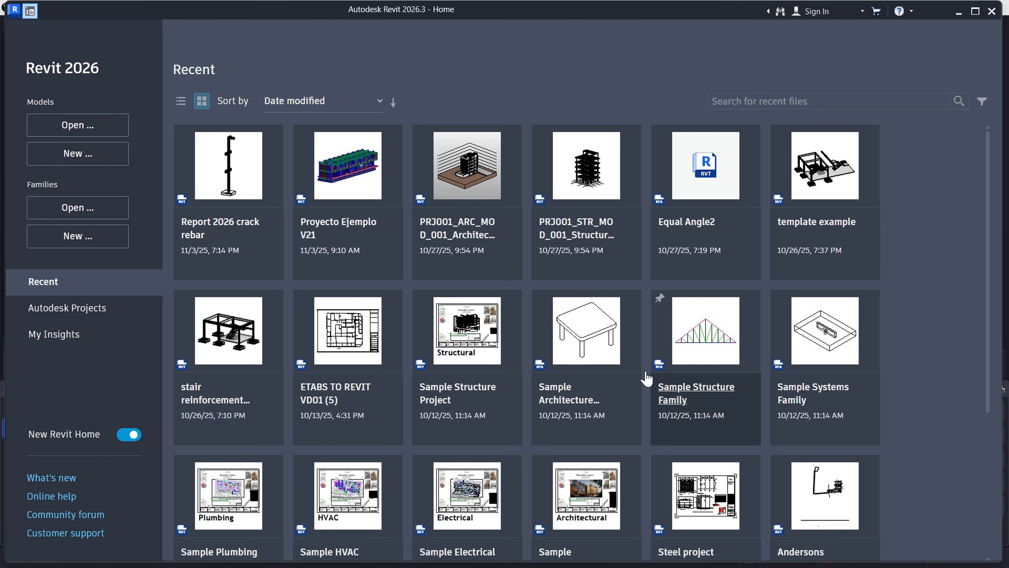
Start a new project model and browse for its template file in the RVT 2026 Templates folder
mouse_move(371, 362)
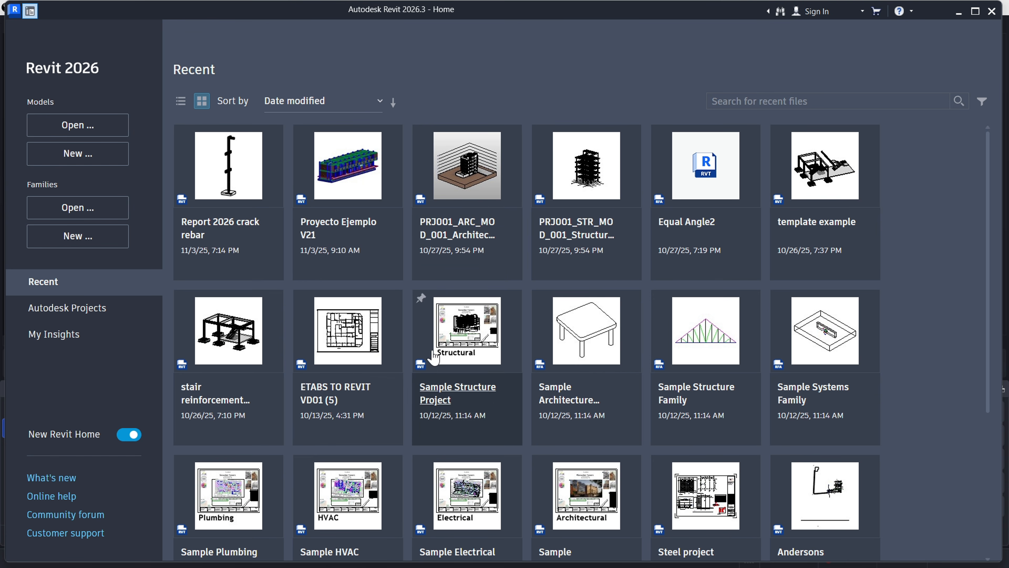
mouse_move(472, 353)
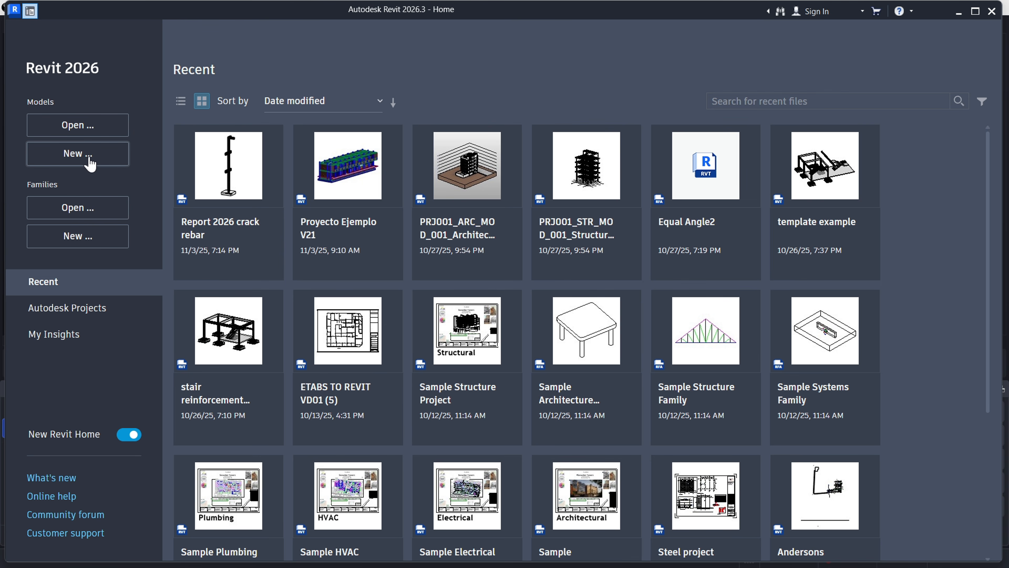
click(80, 161)
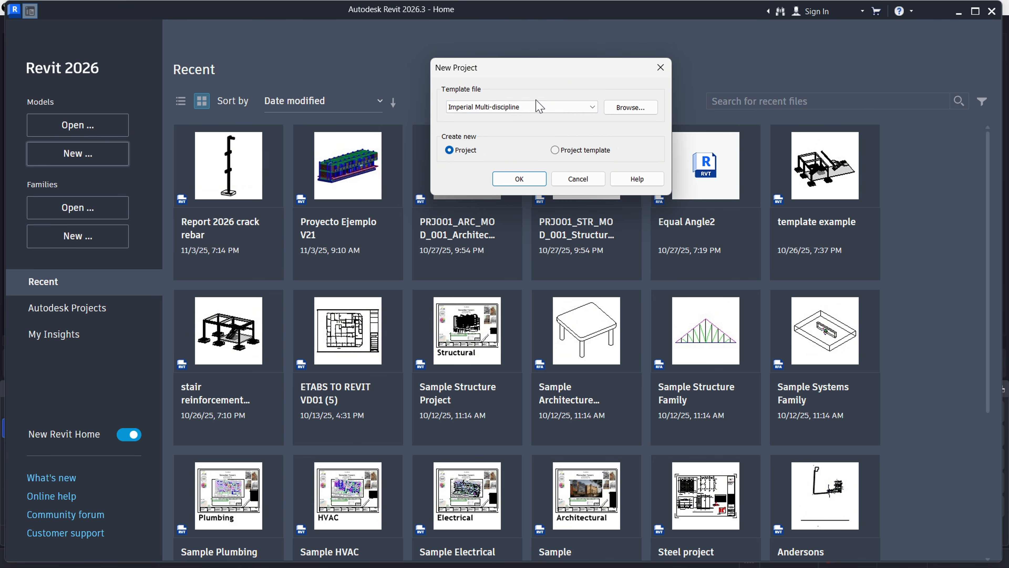
click(592, 106)
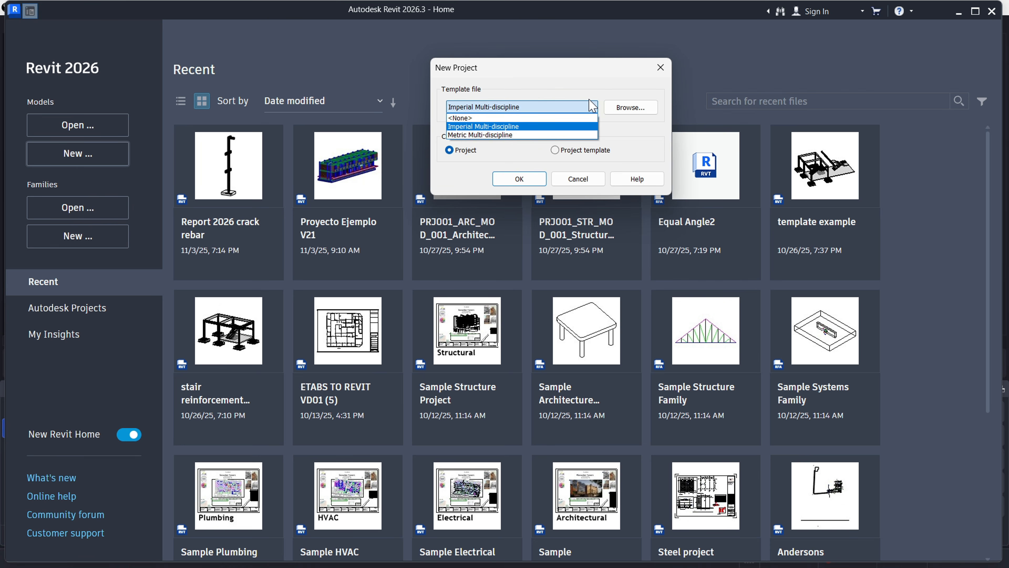
click(576, 79)
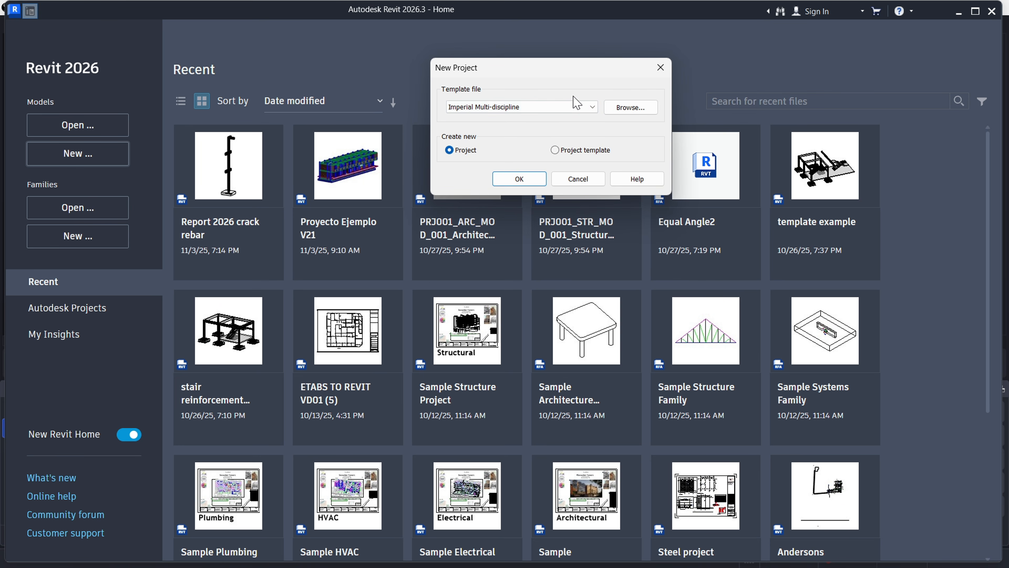
click(635, 114)
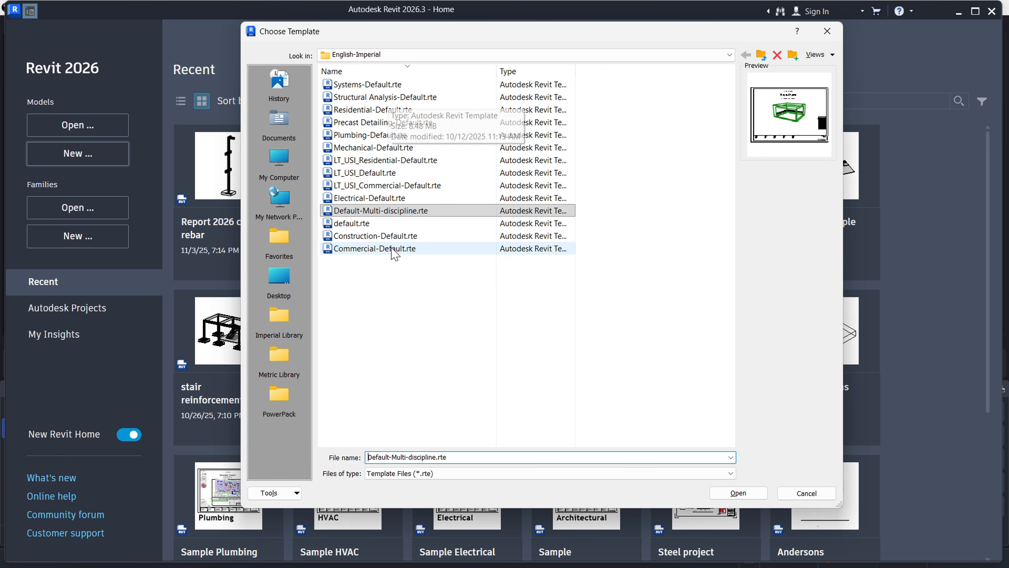
click(730, 55)
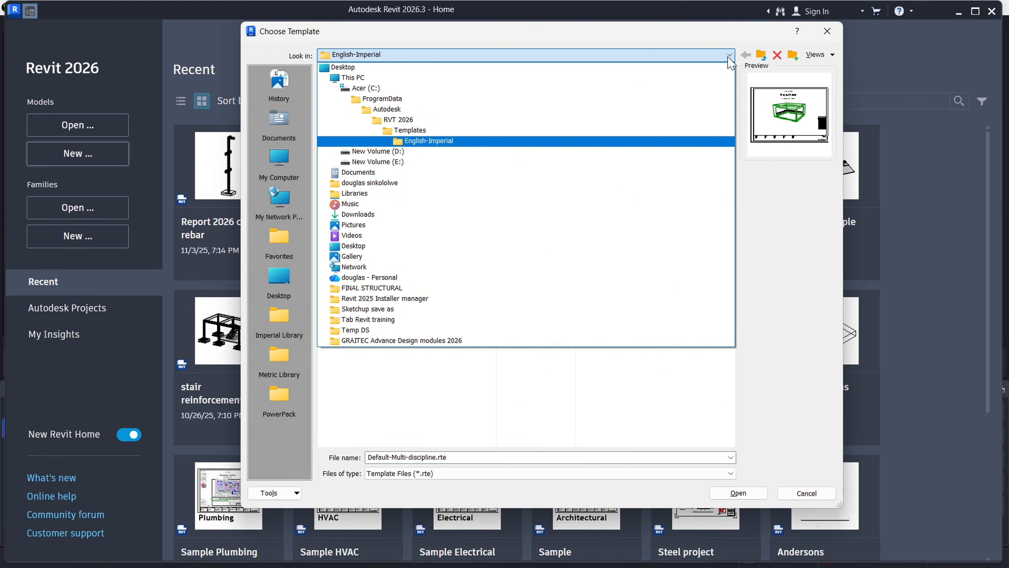
click(410, 131)
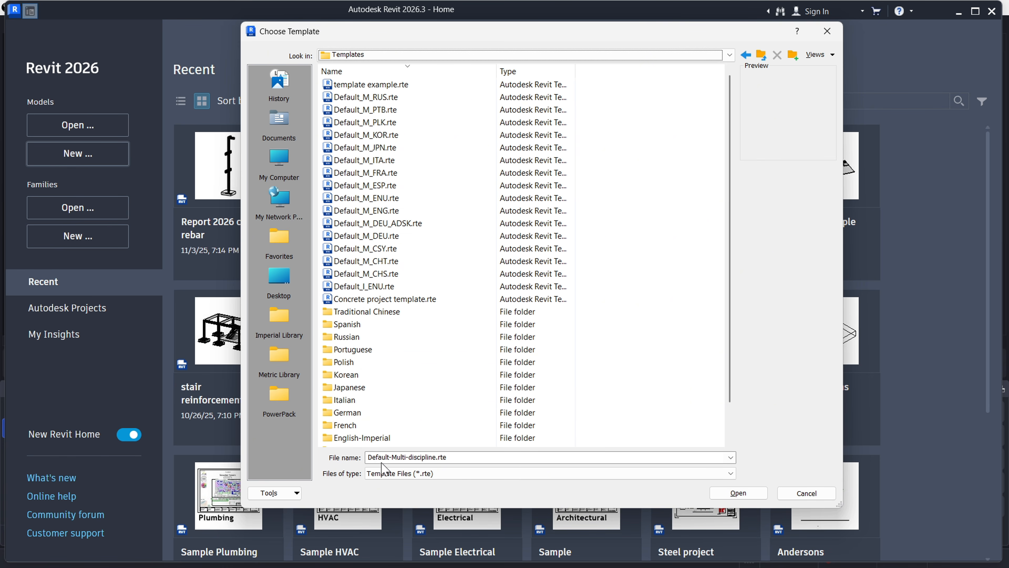
Look through the template files in the English subfolder, then return to the Templates folder
scroll(380, 438, down, 1)
click(358, 413)
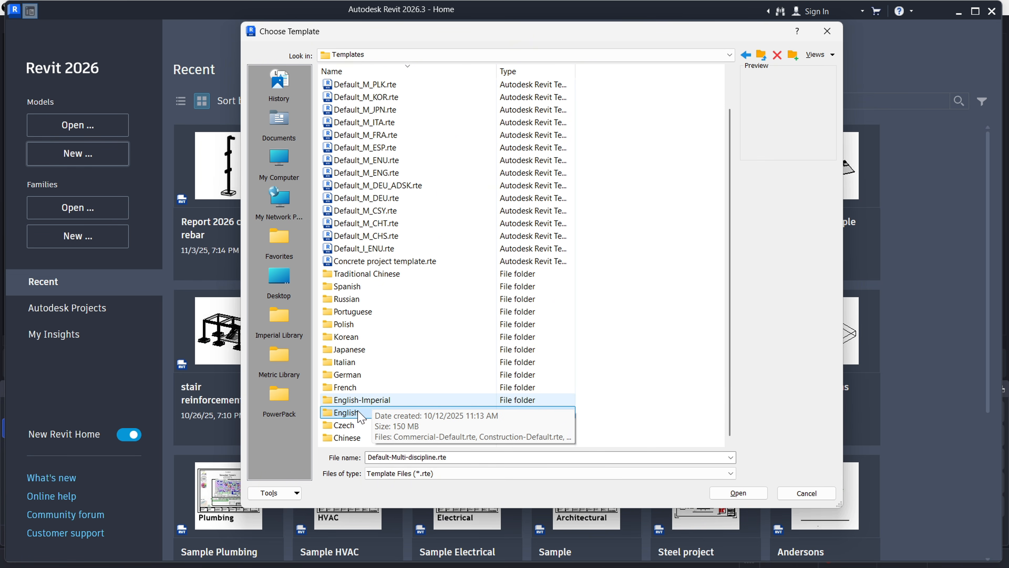
double_click(349, 413)
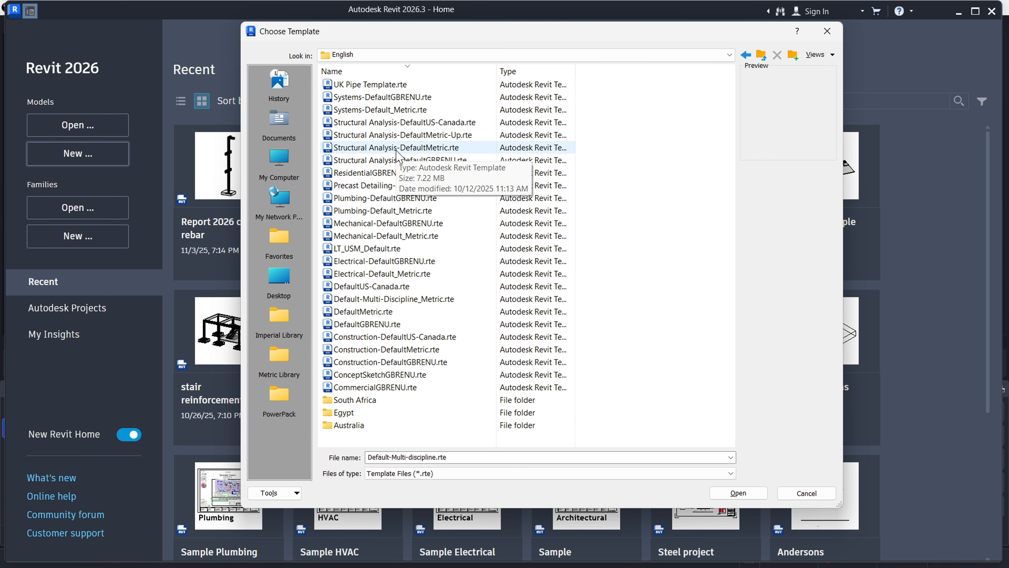
click(374, 124)
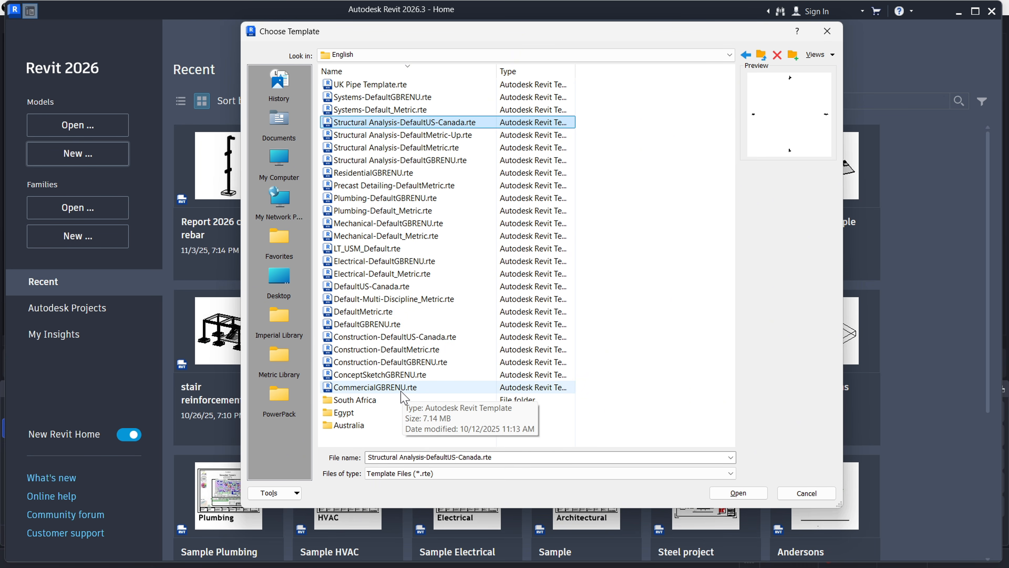
click(747, 55)
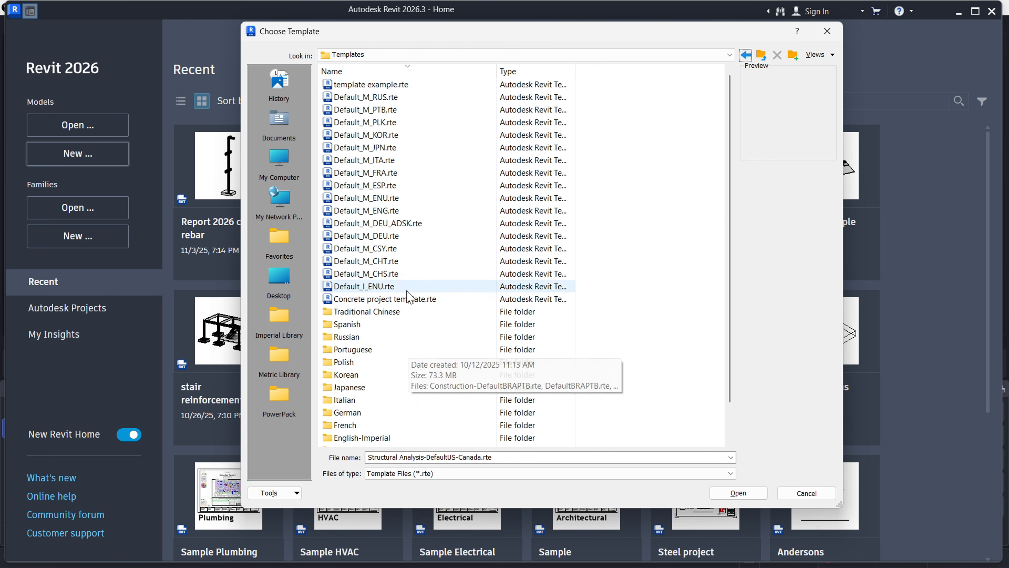
Create the project from Concrete project template.rte and continue working with the file despite the missing third-party updaters
click(395, 300)
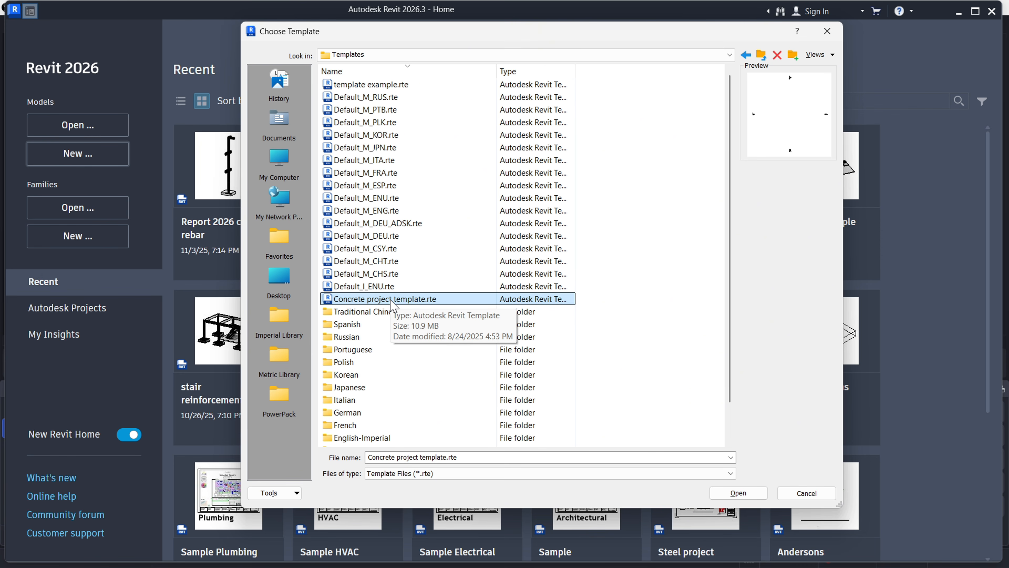
click(748, 497)
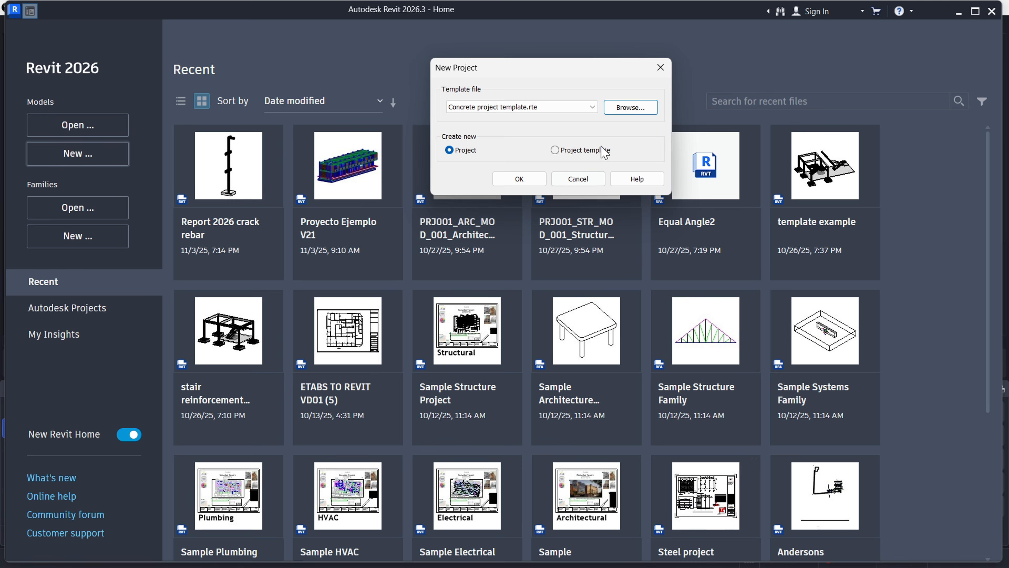
click(591, 106)
click(520, 143)
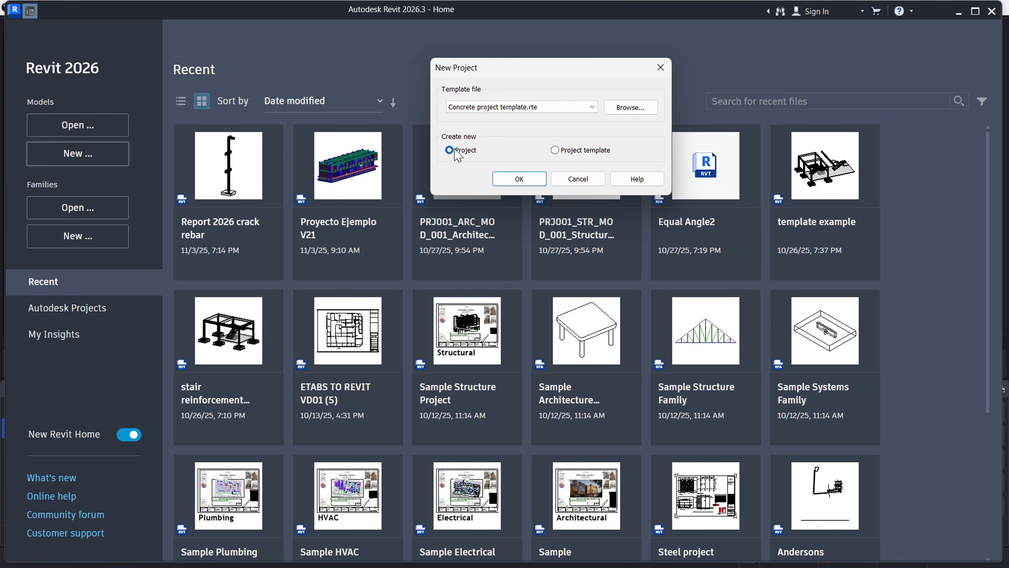
click(519, 179)
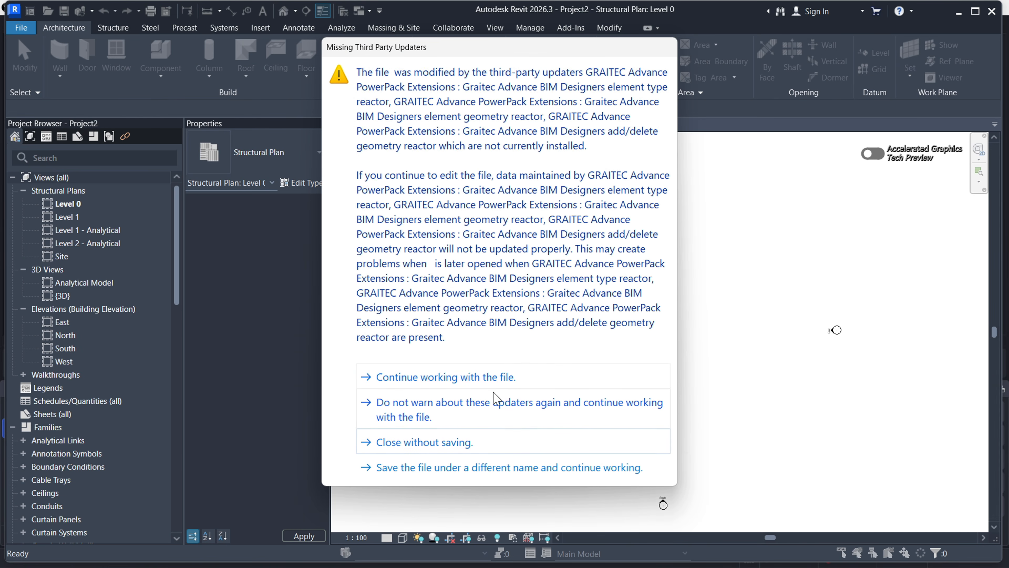
click(503, 379)
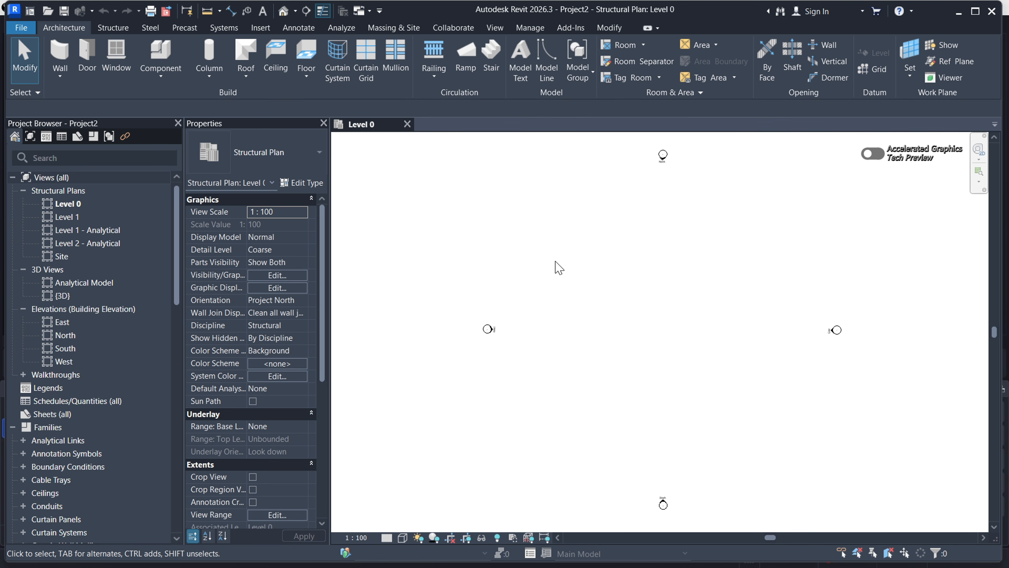
scroll(498, 268, down, 2)
scroll(576, 286, up, 3)
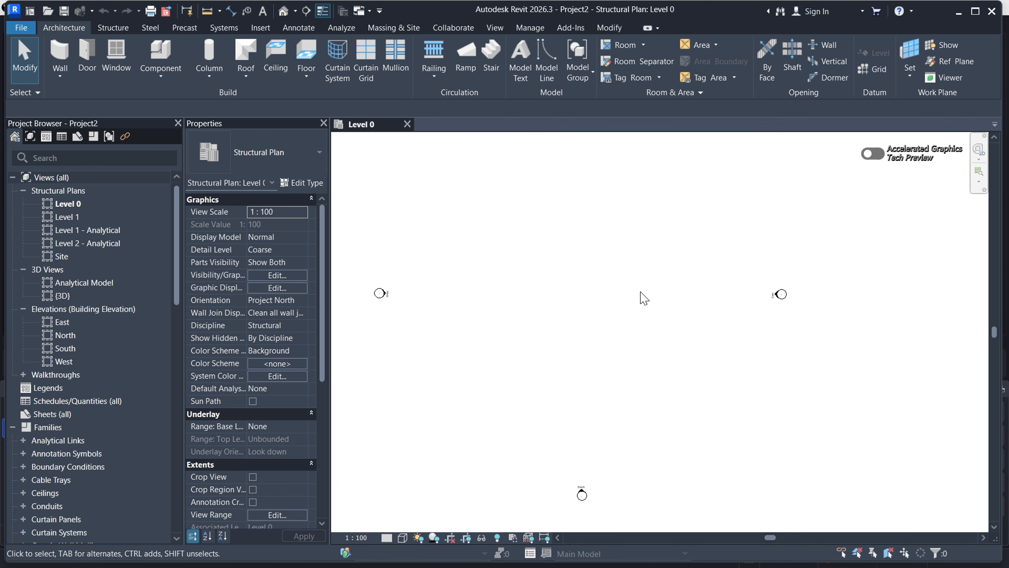
scroll(590, 269, down, 4)
scroll(571, 272, up, 2)
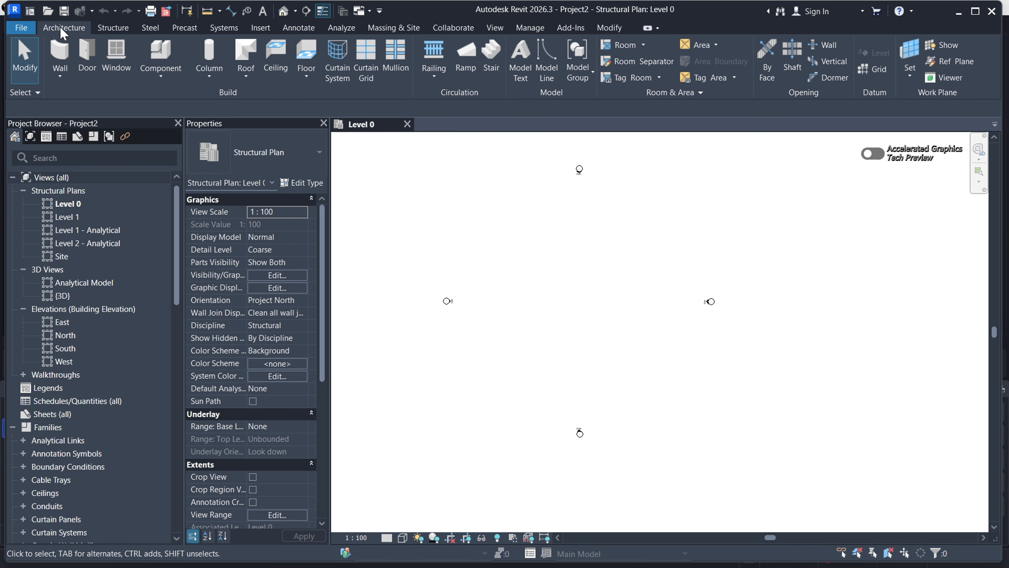
Bring up the structural tools and open the South building elevation view
click(112, 29)
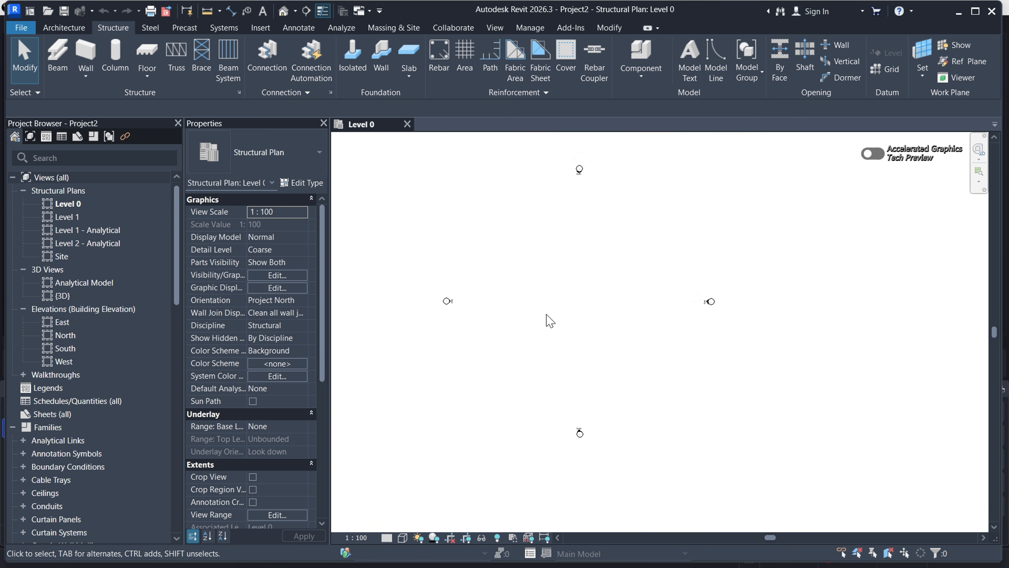
scroll(591, 293, down, 2)
scroll(576, 273, up, 2)
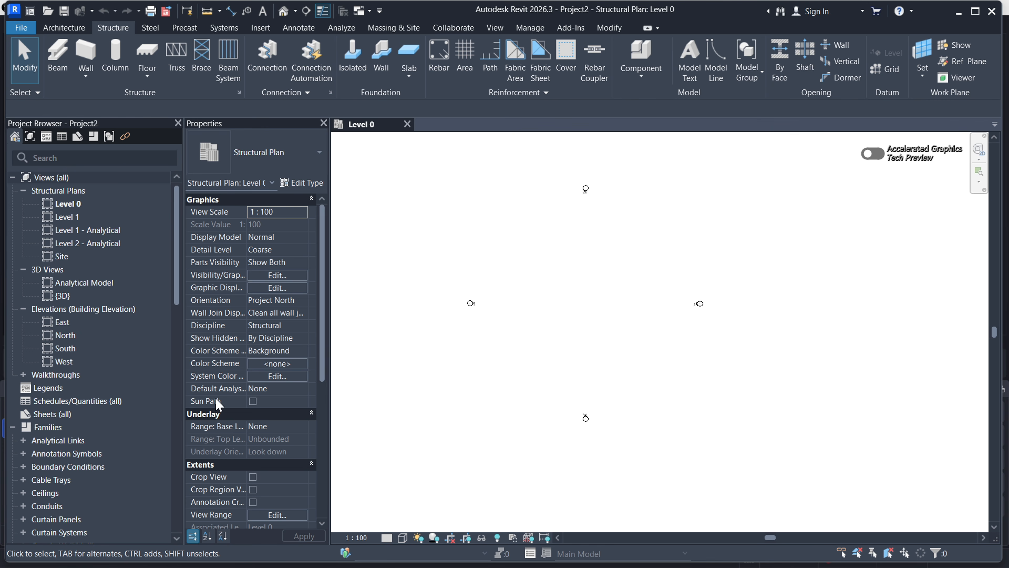
double_click(65, 349)
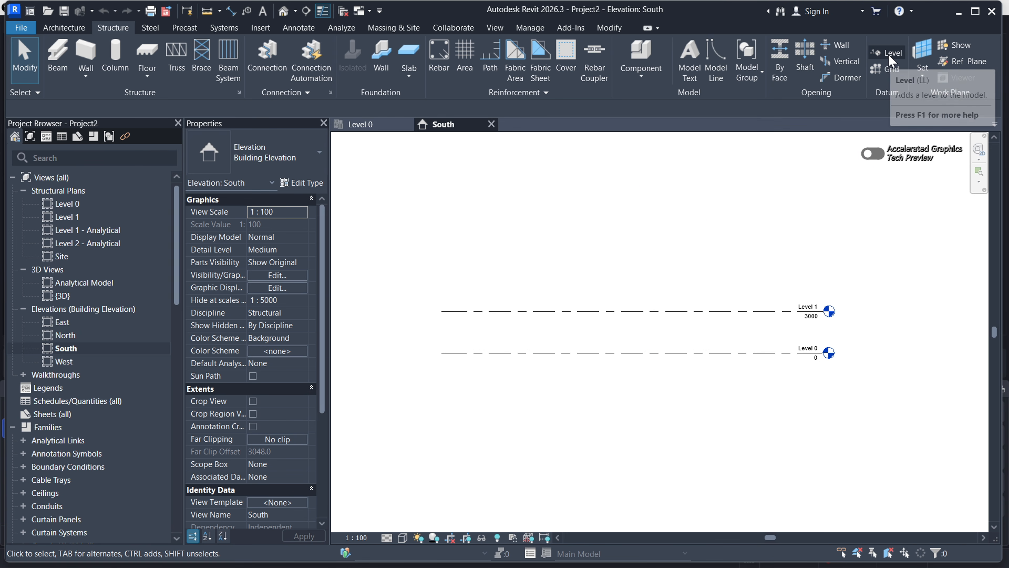
Draw a new level 1000 mm below Level 0, aligned with both ends of the existing levels, and finish the Level command
scroll(478, 339, down, 2)
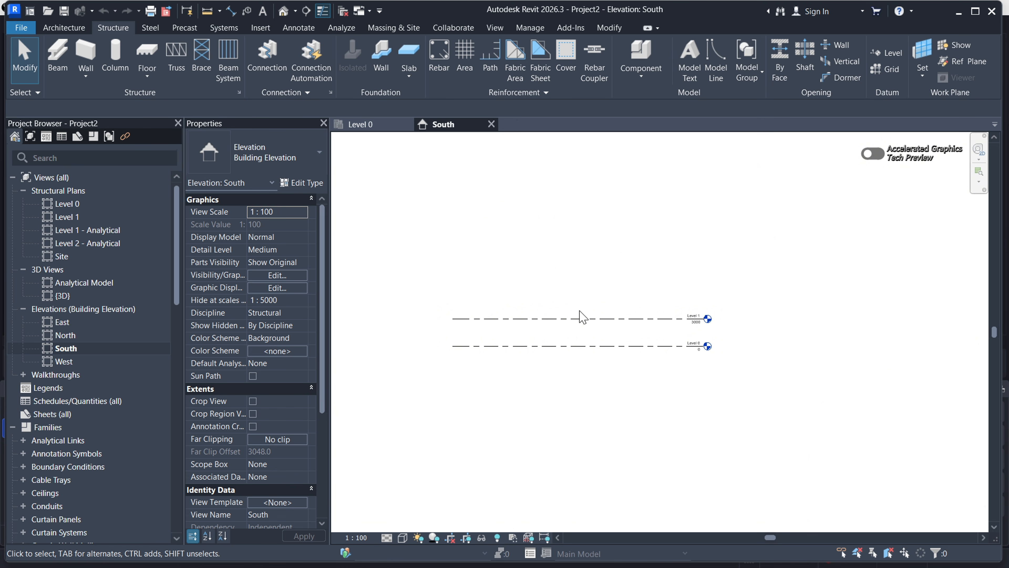
scroll(581, 342, up, 2)
scroll(579, 333, down, 2)
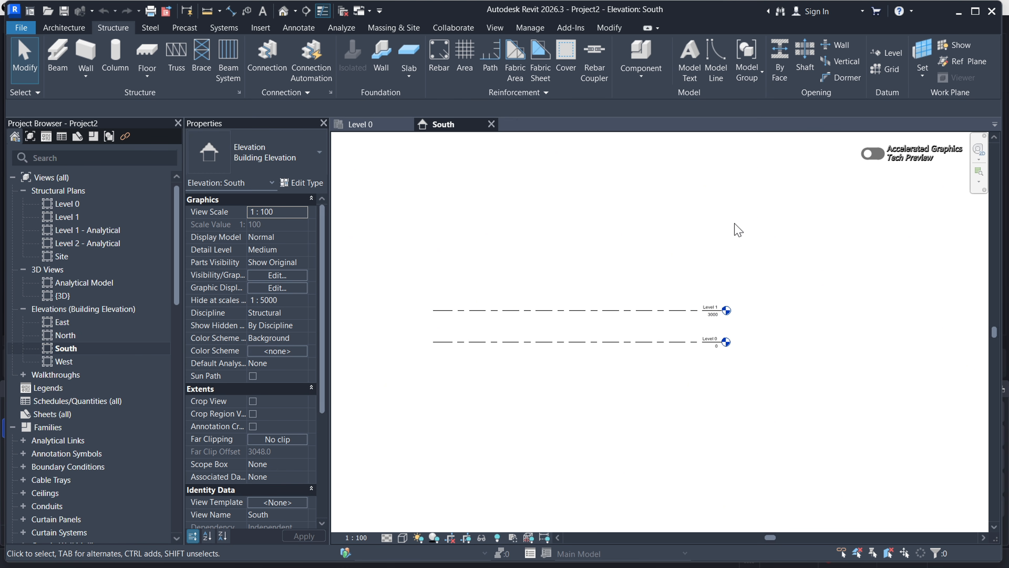
click(890, 53)
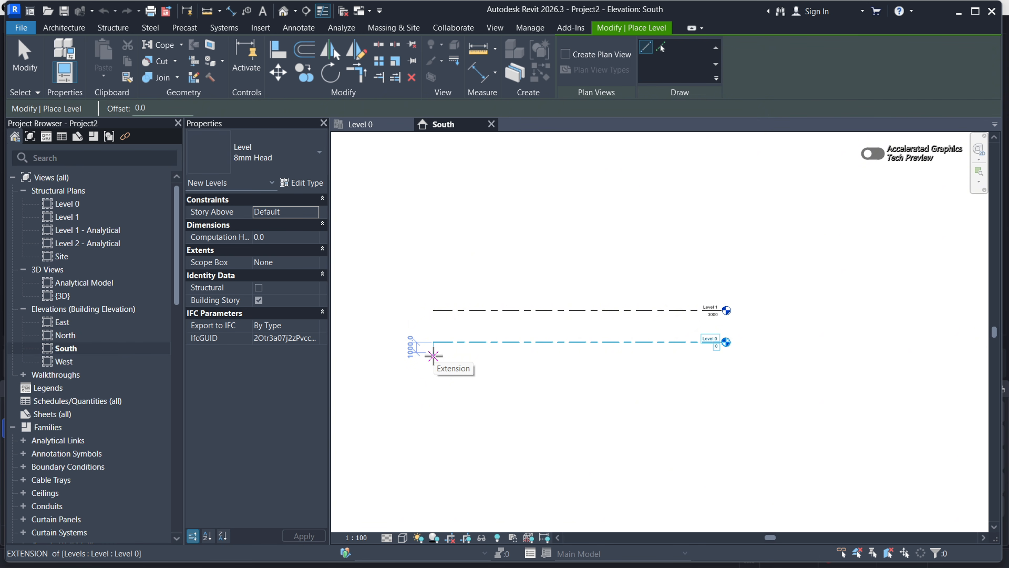
click(433, 356)
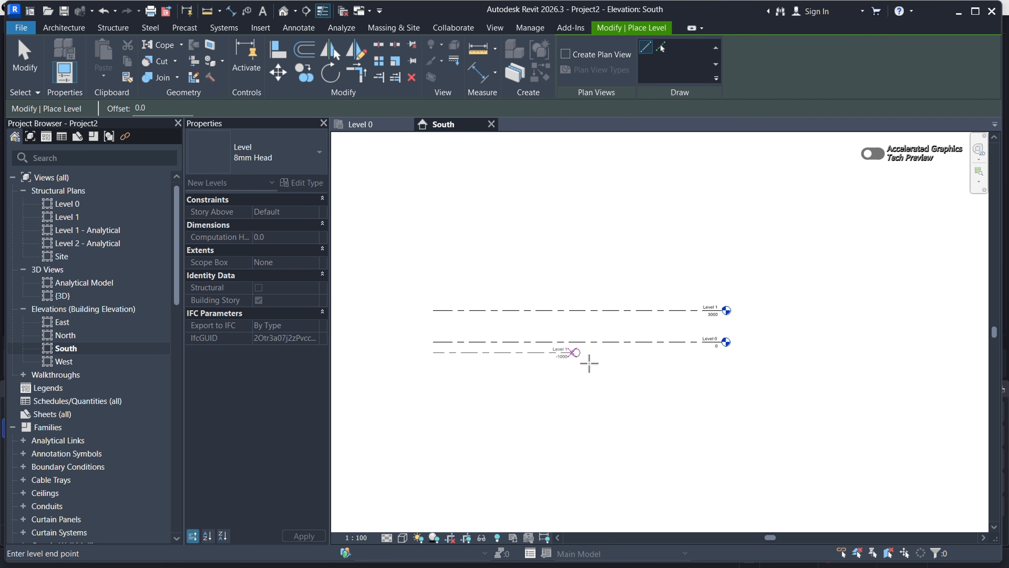
click(719, 369)
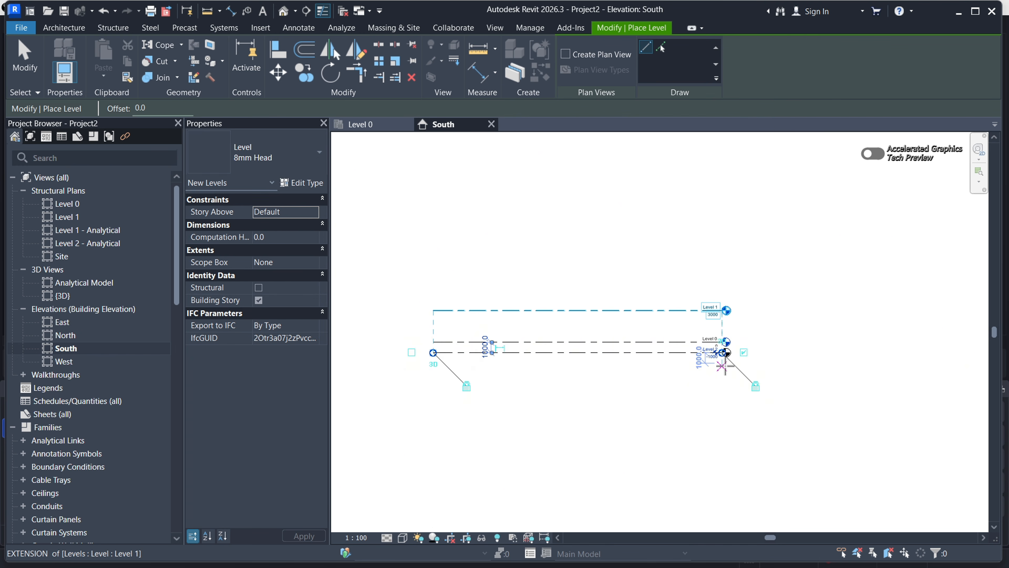
scroll(727, 355, up, 3)
scroll(727, 354, up, 3)
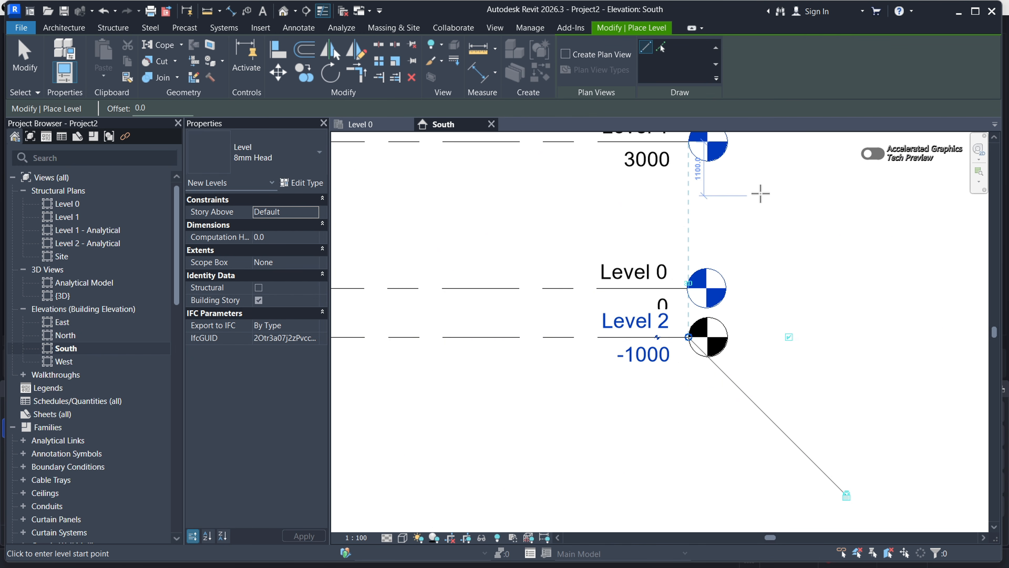
right_click(771, 195)
click(789, 201)
right_click(770, 194)
click(793, 201)
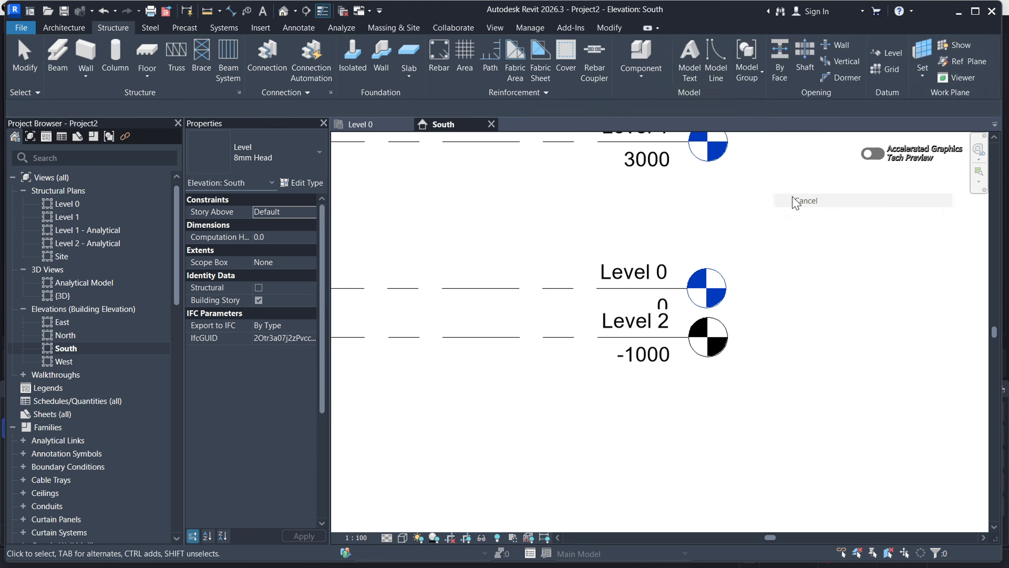
scroll(729, 299, up, 2)
scroll(780, 332, down, 3)
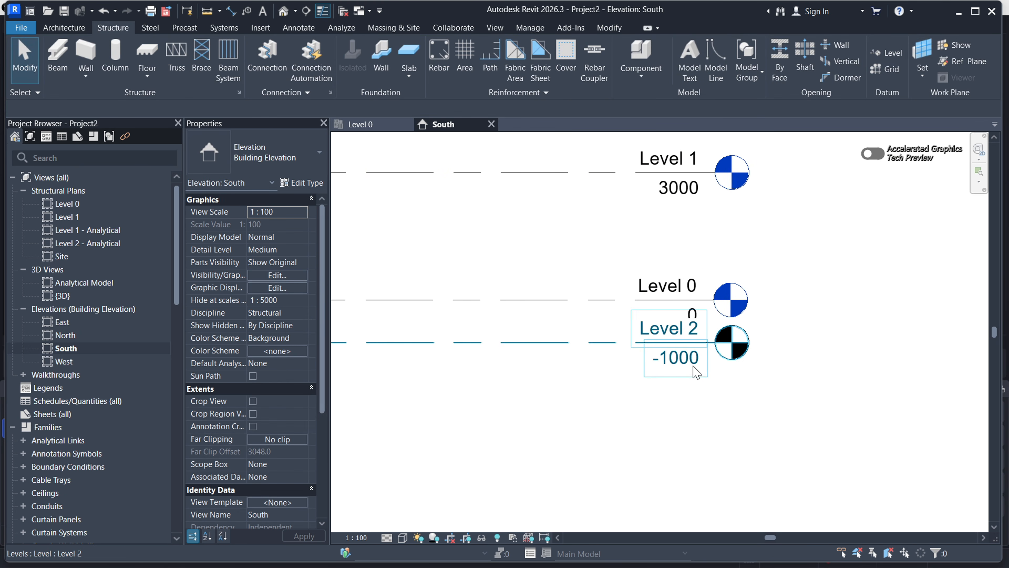
scroll(732, 321, up, 3)
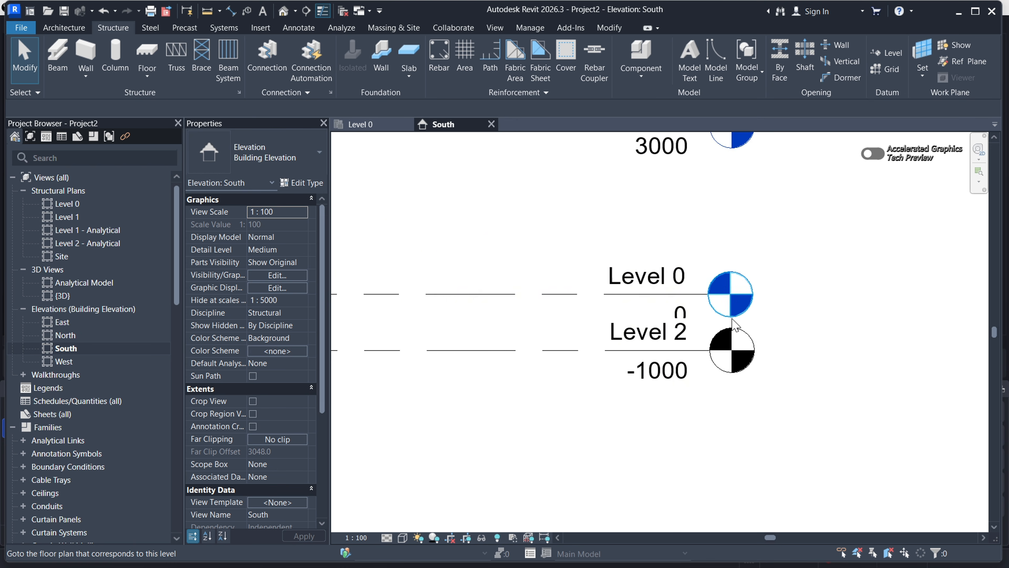
scroll(734, 363, down, 5)
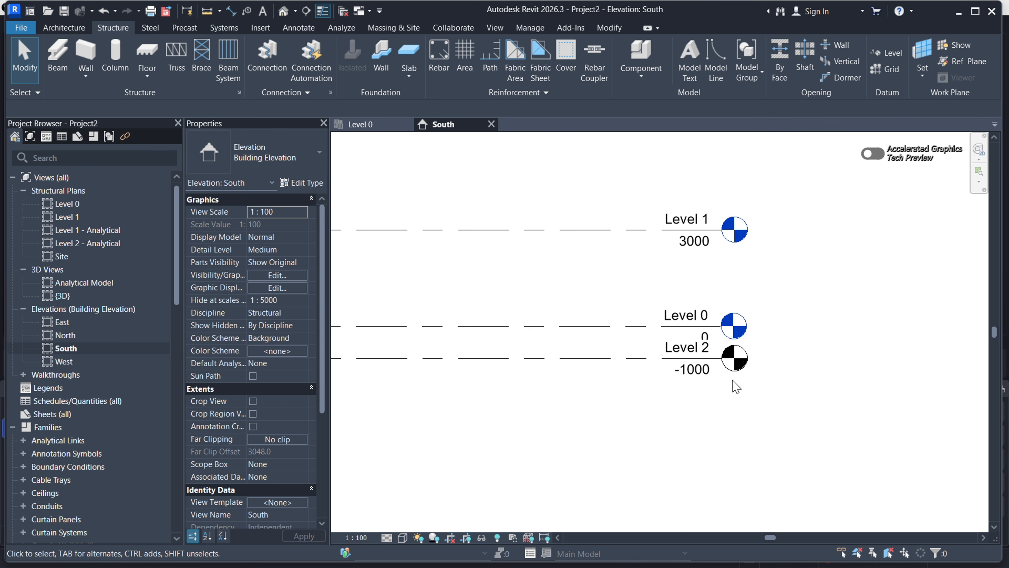
scroll(734, 363, down, 3)
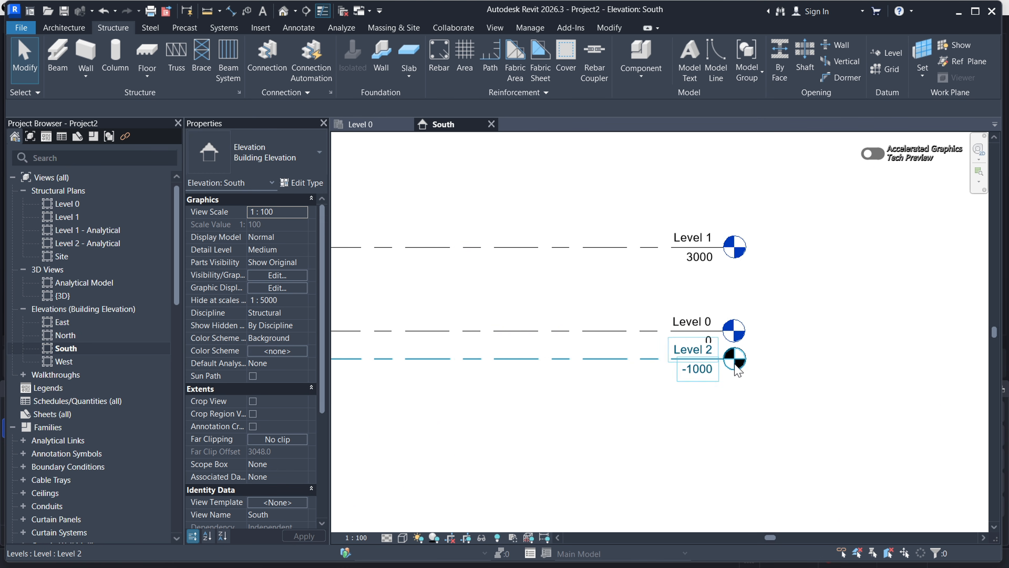
scroll(679, 379, down, 2)
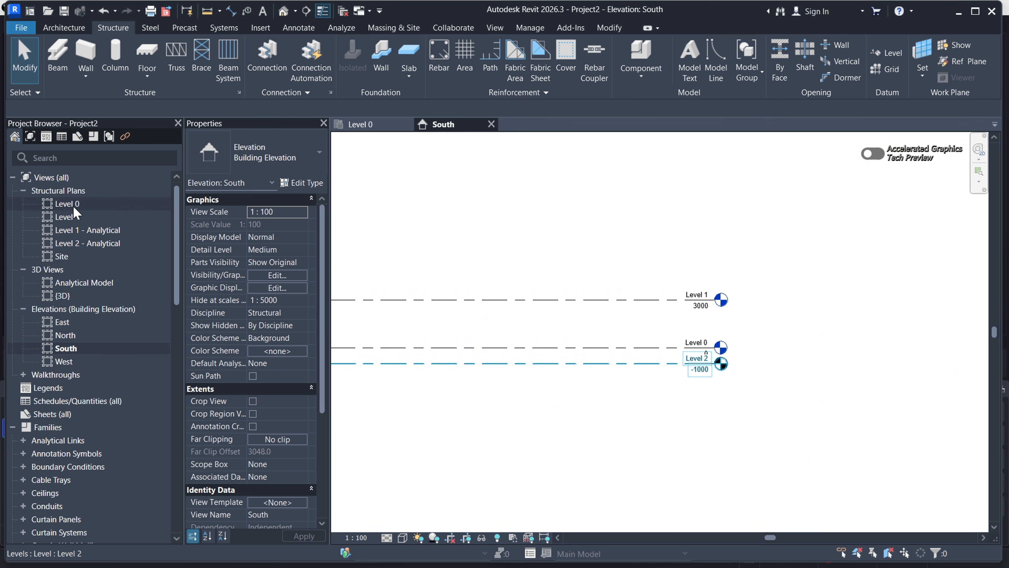
scroll(686, 349, up, 4)
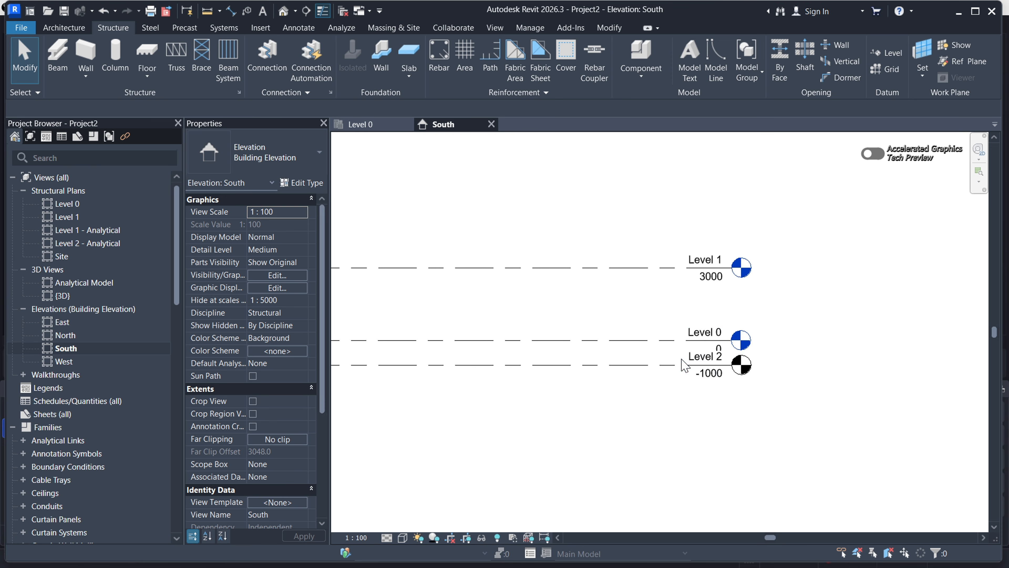
Create a structural plan view for Level 2, keeping the option not to duplicate existing views
scroll(754, 349, down, 2)
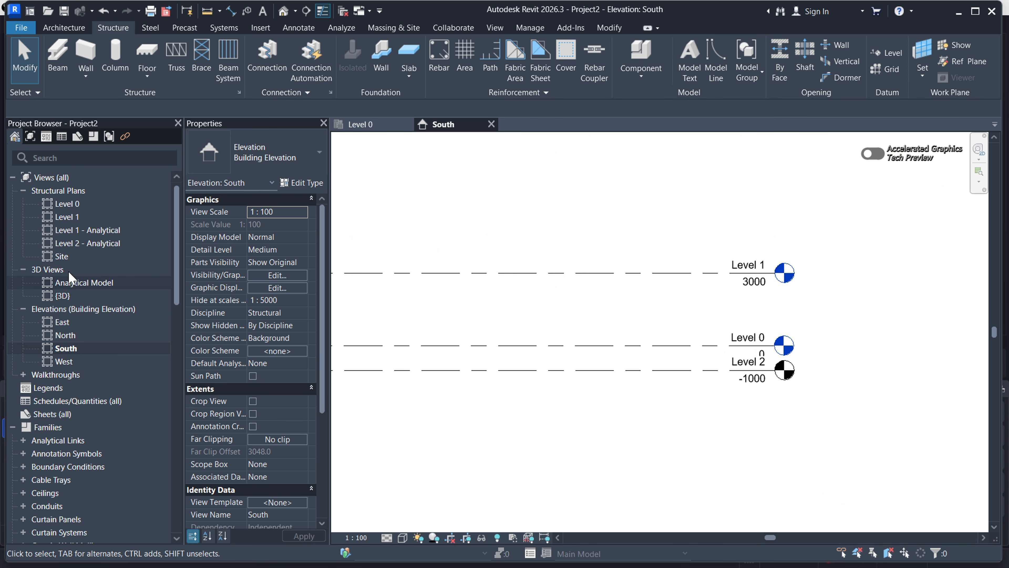
scroll(804, 397, up, 4)
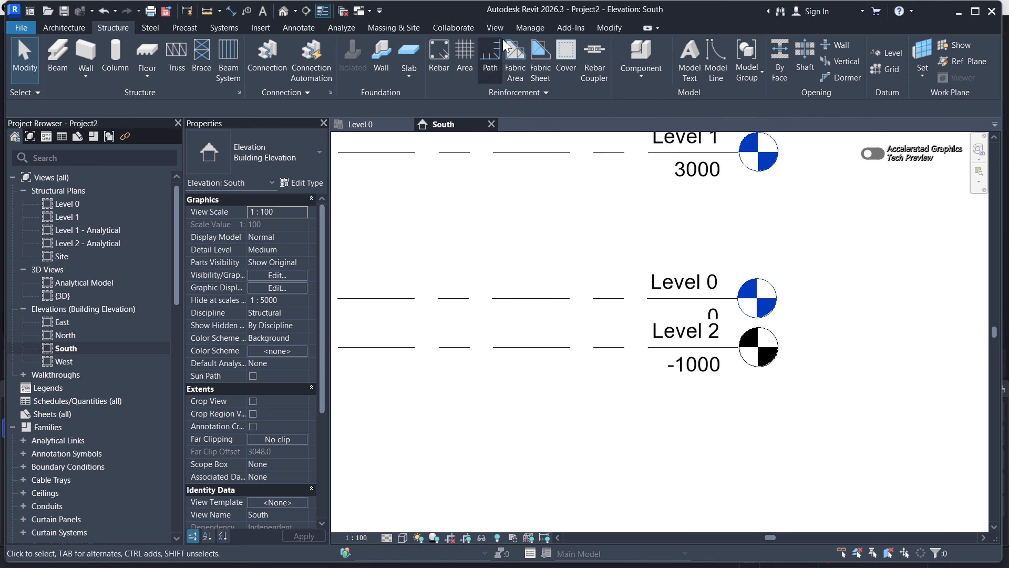
click(494, 28)
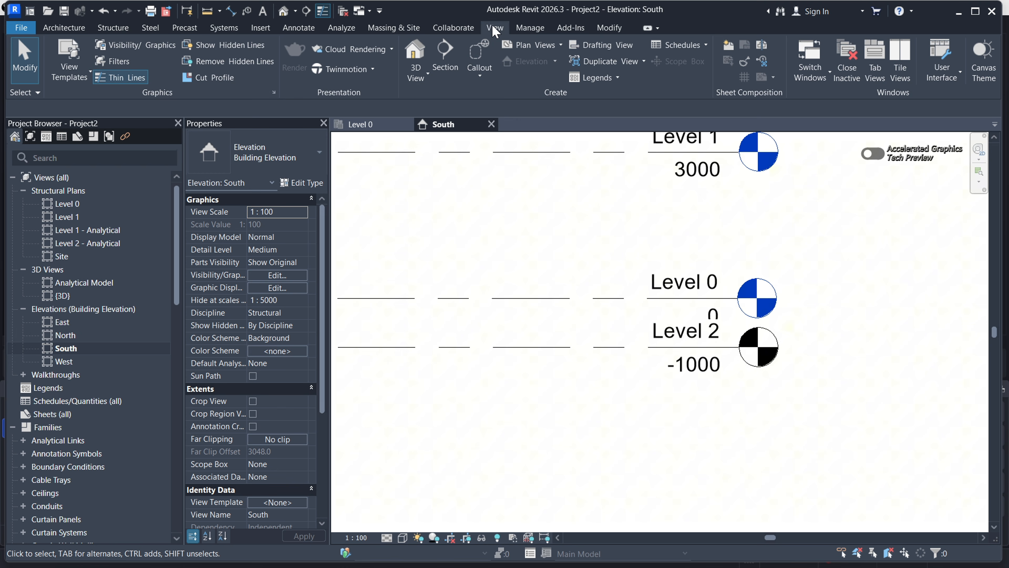
click(560, 46)
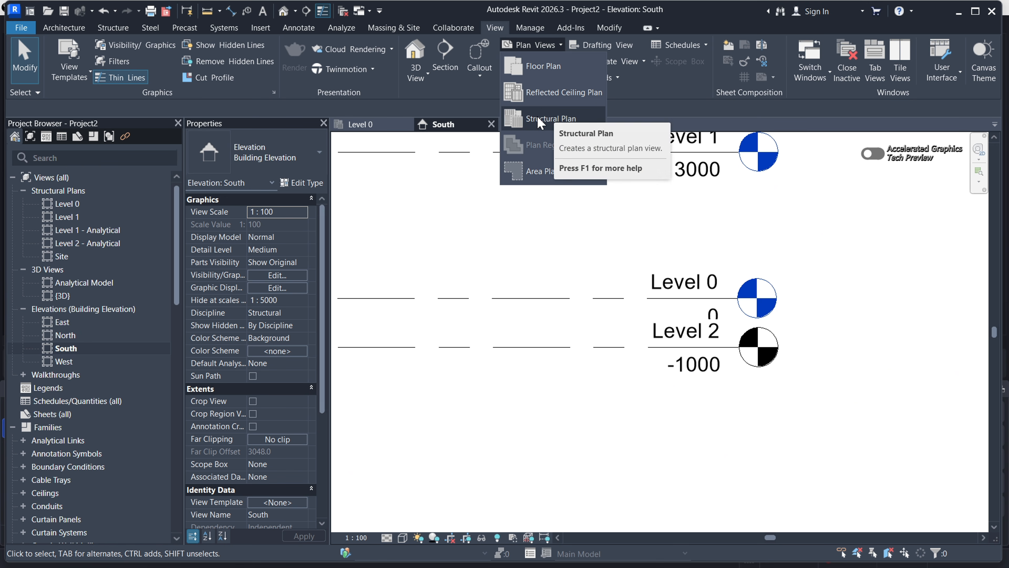
click(550, 118)
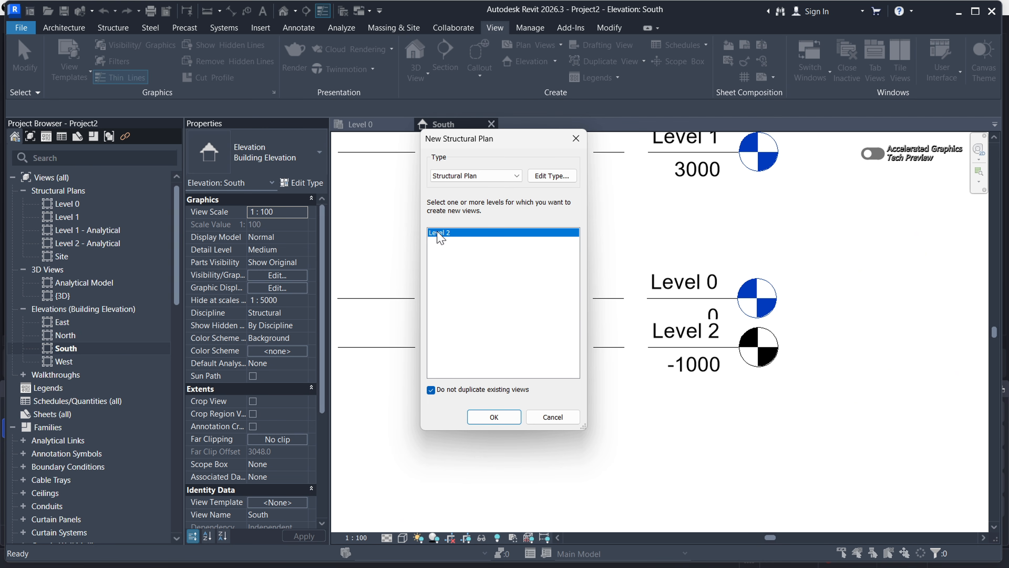
click(494, 417)
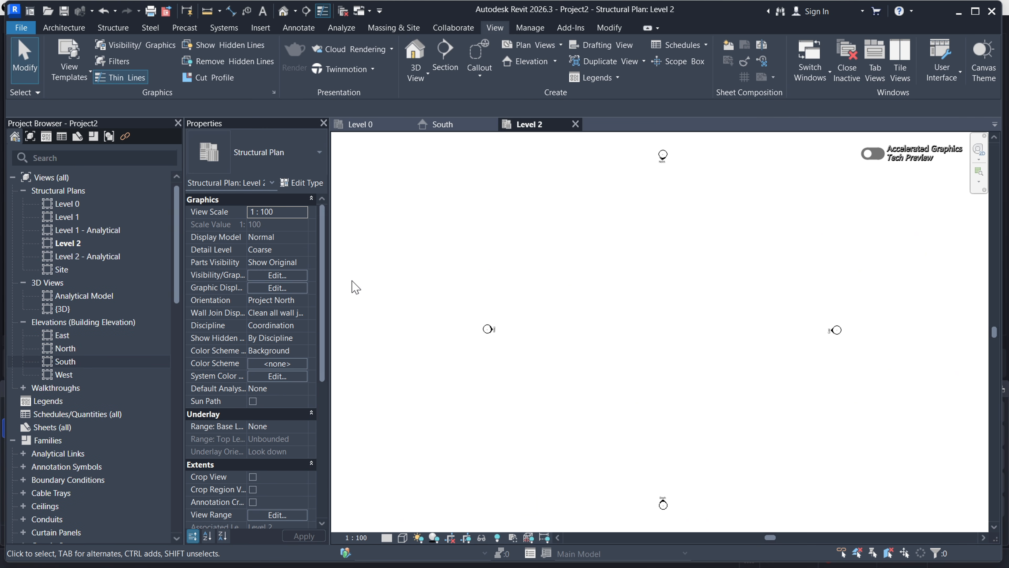
scroll(568, 261, down, 3)
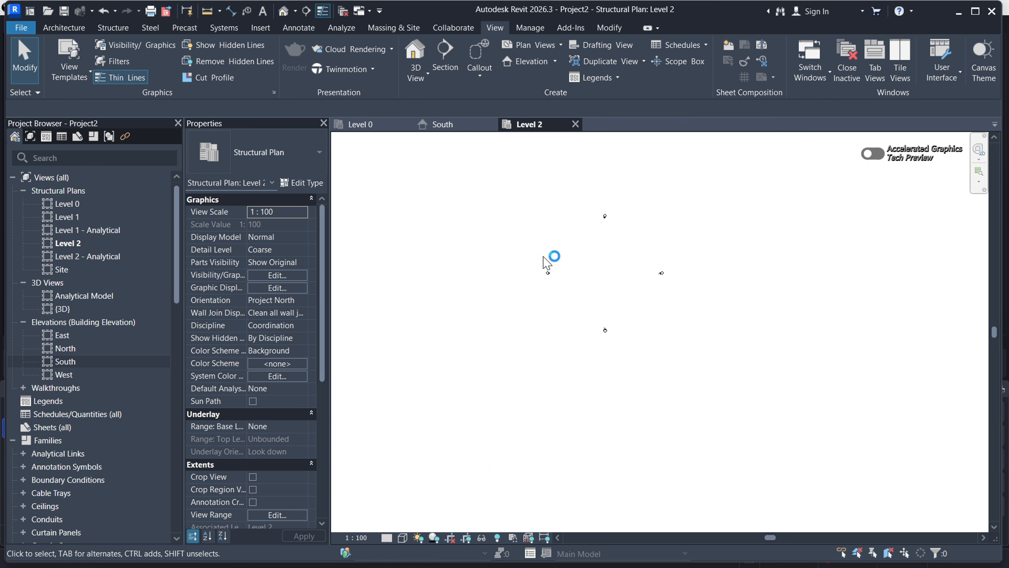
Return to the South elevation and add an elbow to the Level 2 line so its head sits clear of Level 0's
click(448, 125)
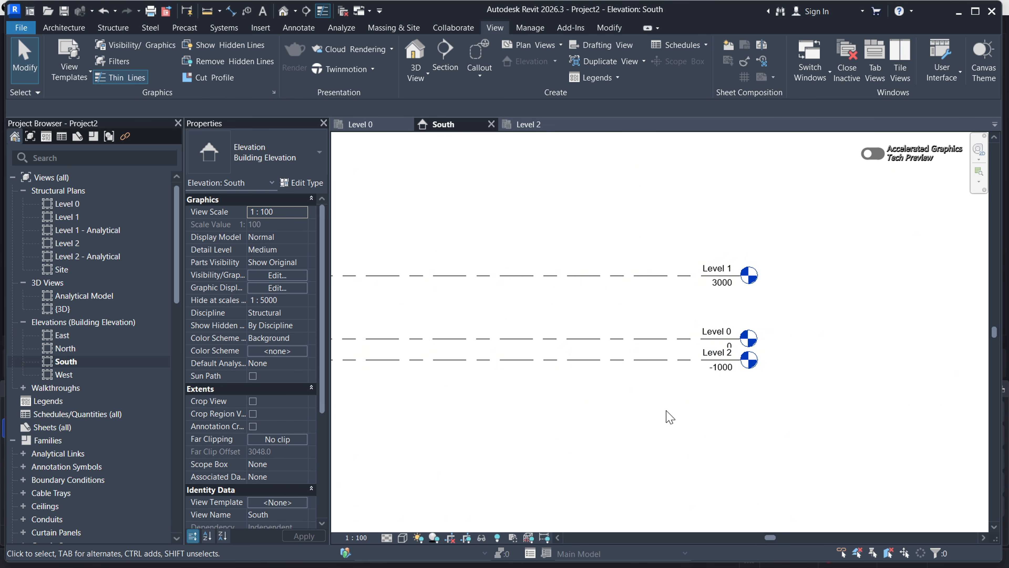
click(642, 359)
scroll(739, 397, up, 3)
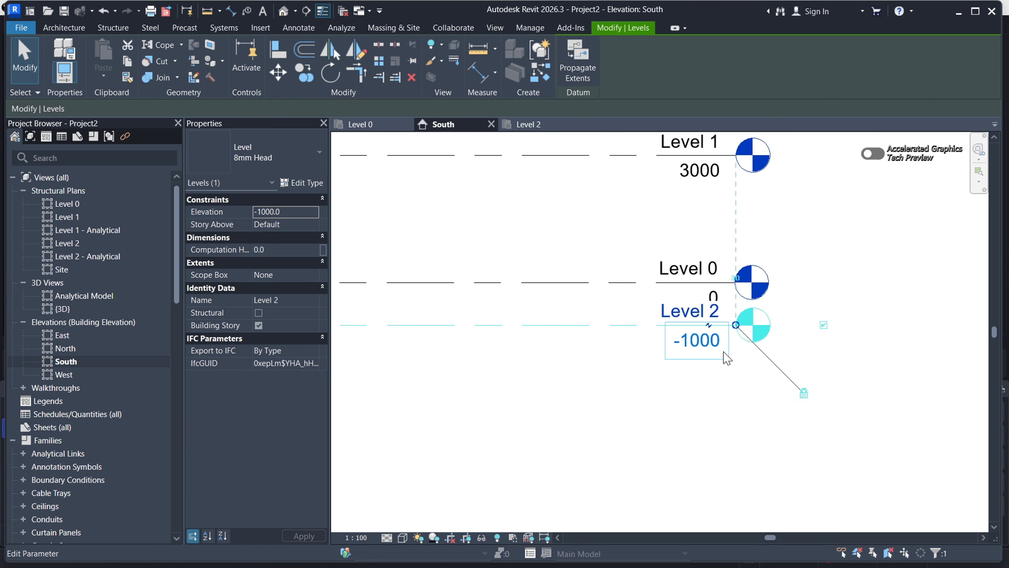
click(711, 331)
click(598, 425)
scroll(691, 366, down, 5)
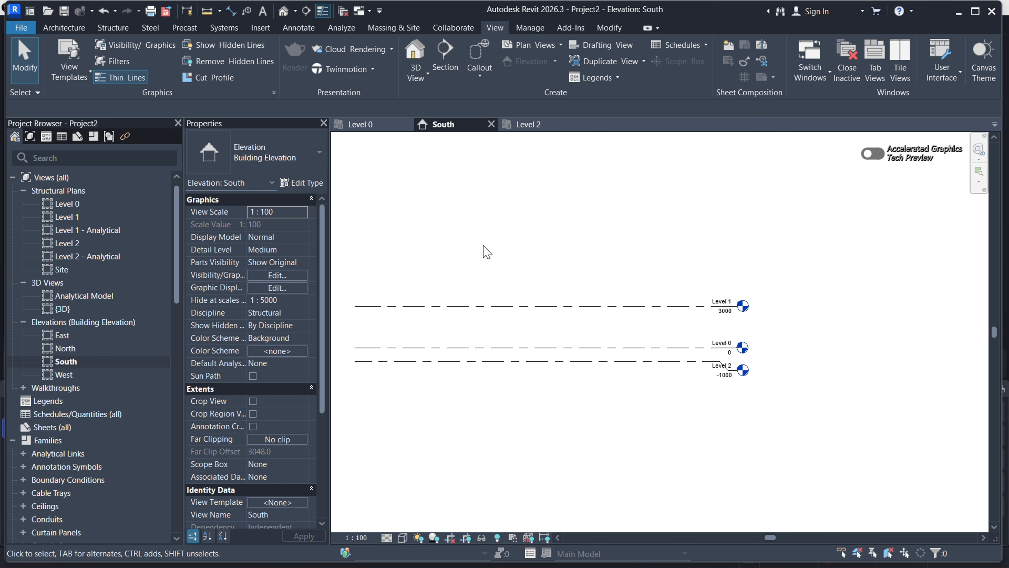
Draw a new level 3000 mm above Level 1, aligned with both ends of the existing levels, with Create Plan View enabled
click(113, 27)
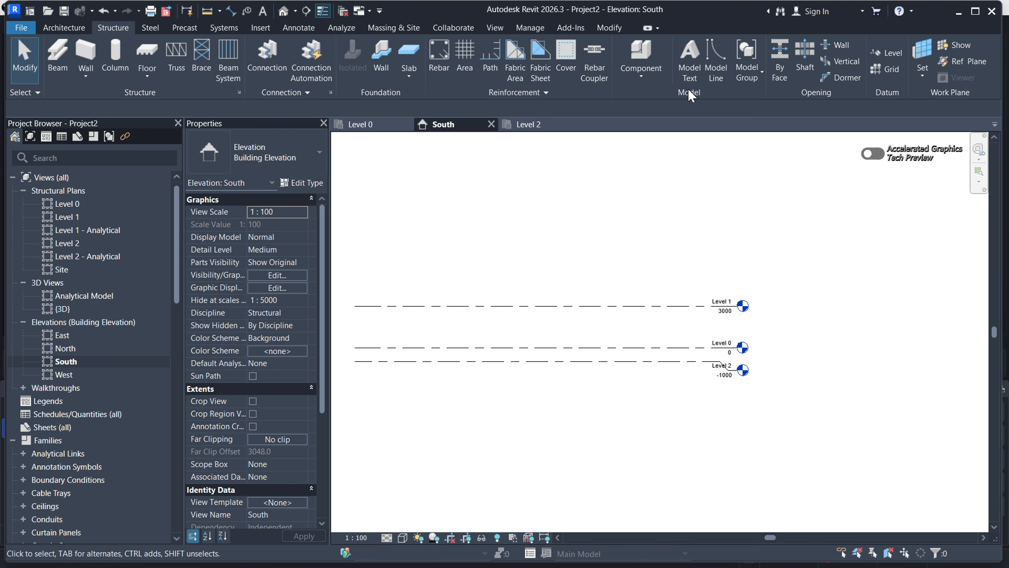
click(886, 52)
scroll(716, 273, down, 2)
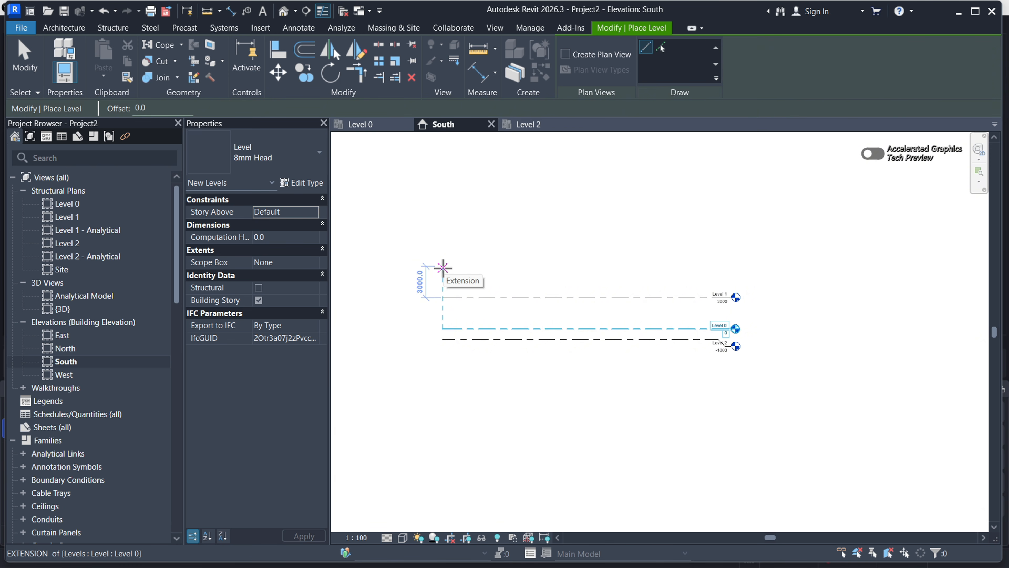
click(443, 267)
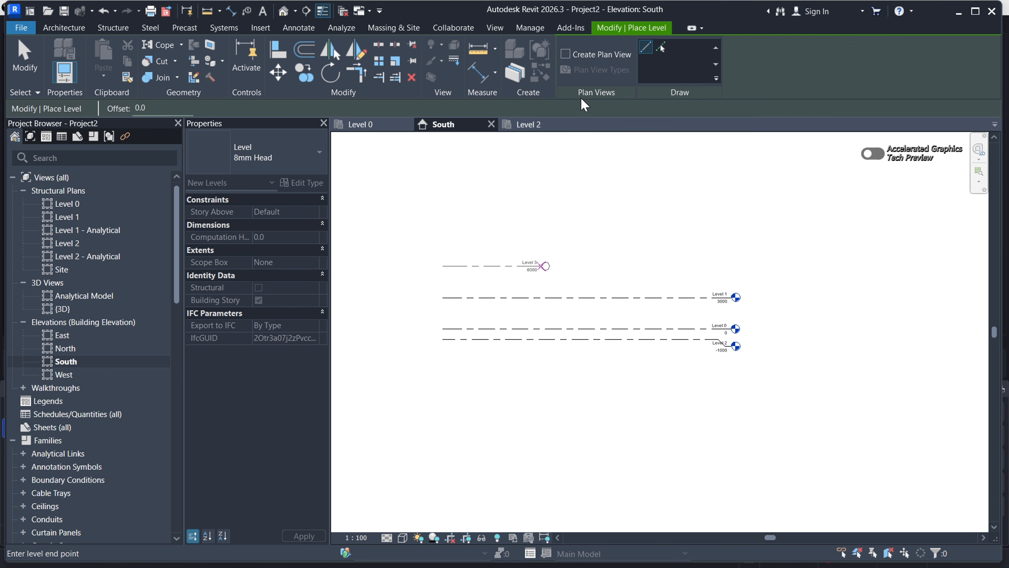
click(568, 57)
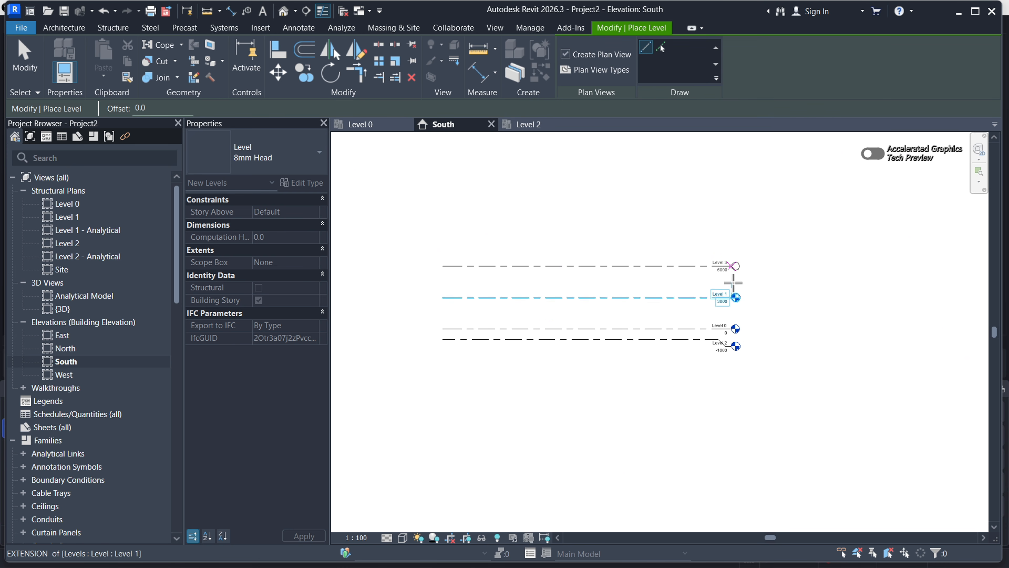
scroll(733, 282, up, 5)
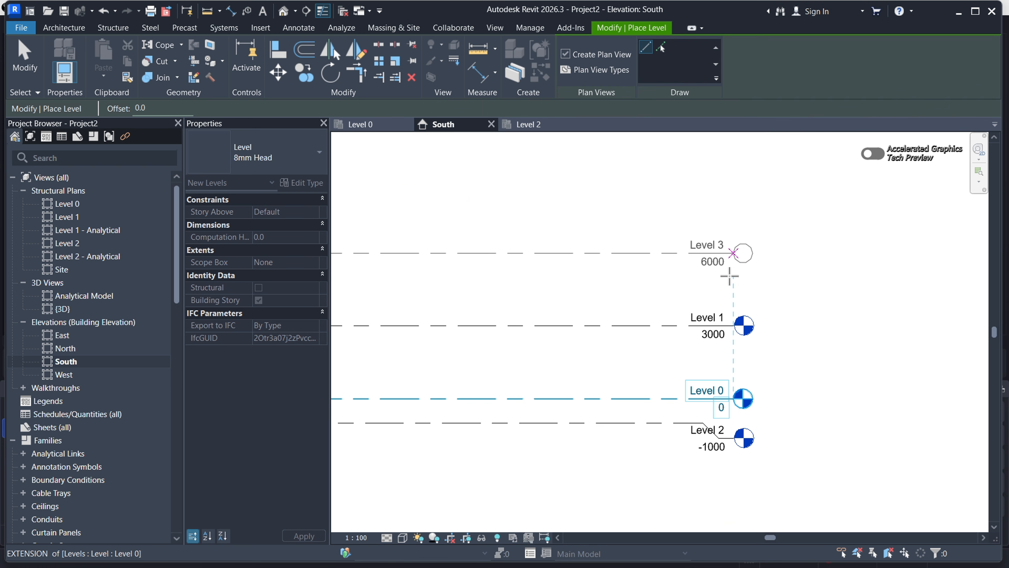
click(731, 275)
Draw another level 3000 mm above Level 3, aligned with both ends of the others, and finish the Level command
scroll(799, 323, down, 3)
scroll(532, 278, down, 3)
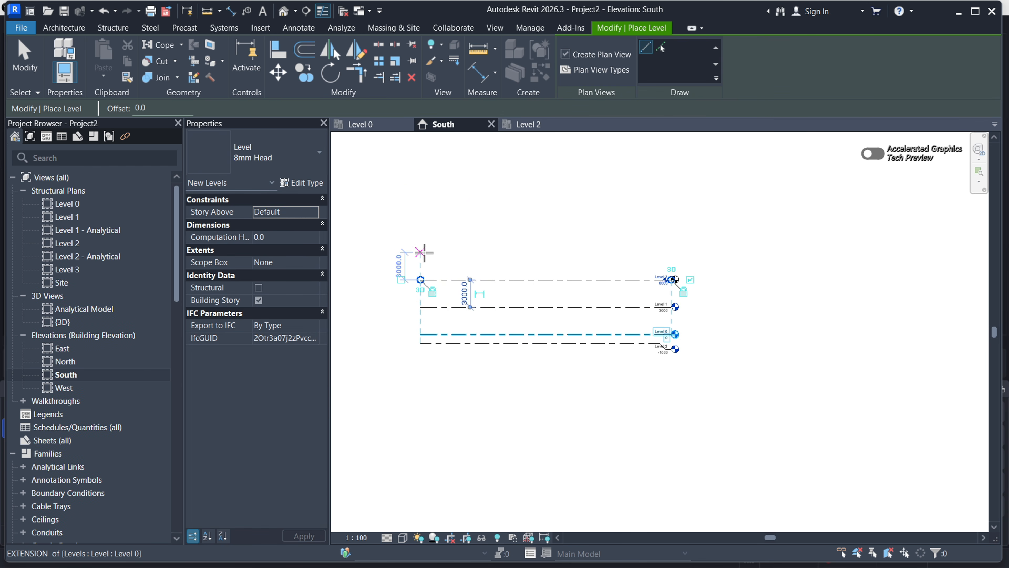
click(420, 252)
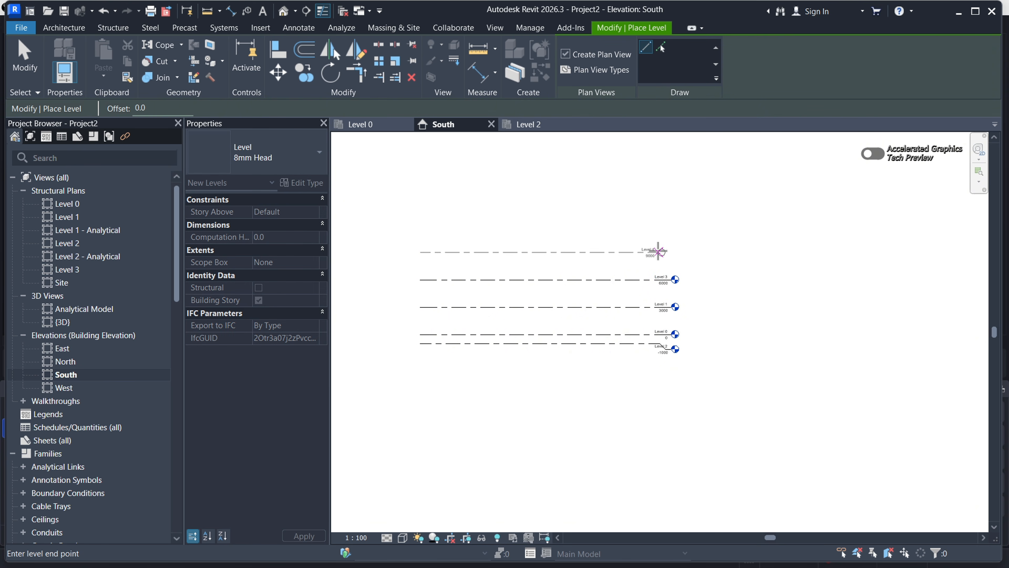
click(670, 251)
scroll(584, 343, up, 4)
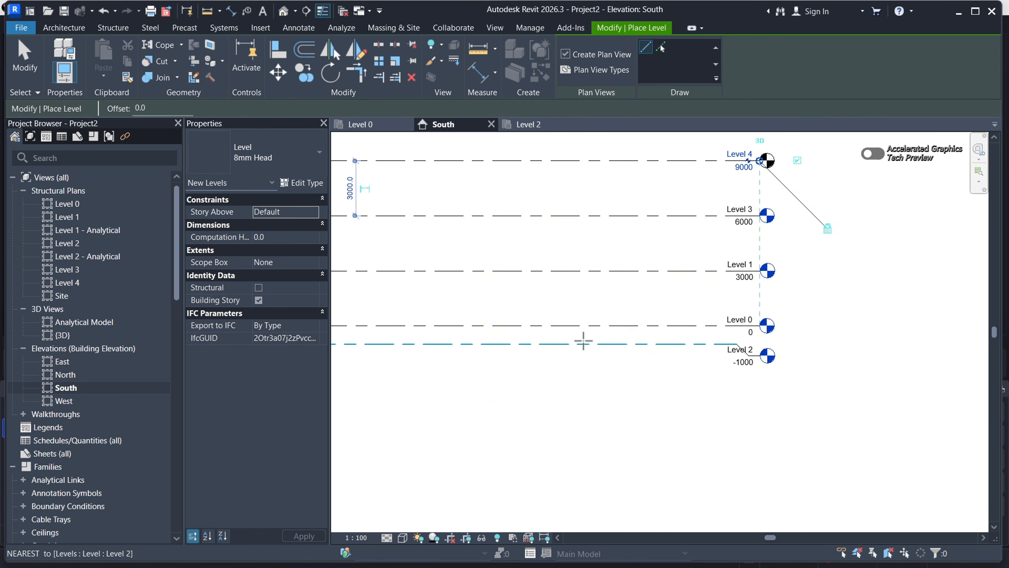
scroll(676, 328, down, 3)
scroll(531, 318, up, 2)
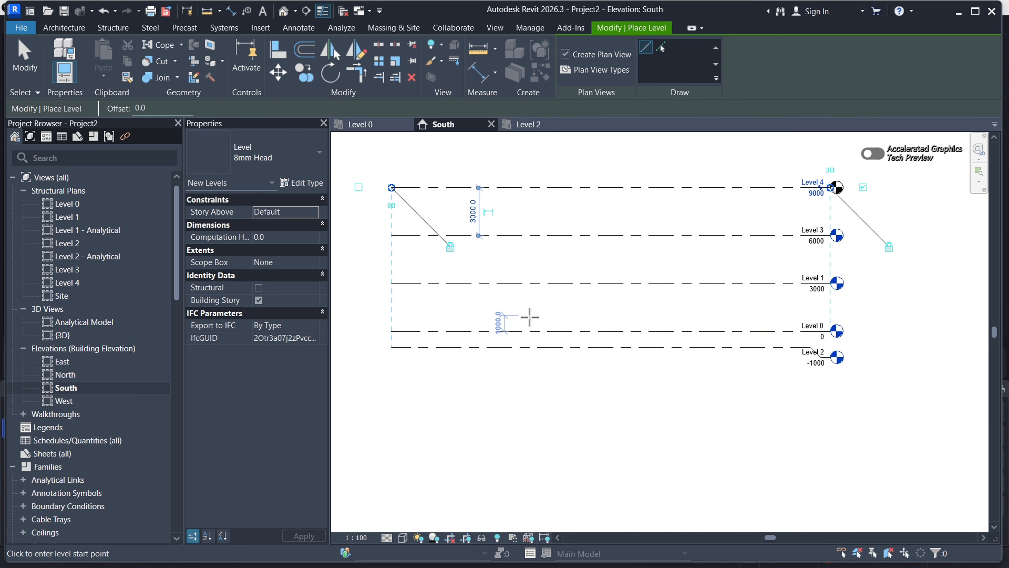
right_click(554, 161)
click(586, 171)
Check the spacing between the levels by selecting them one after another, including the one below Level 0
click(478, 333)
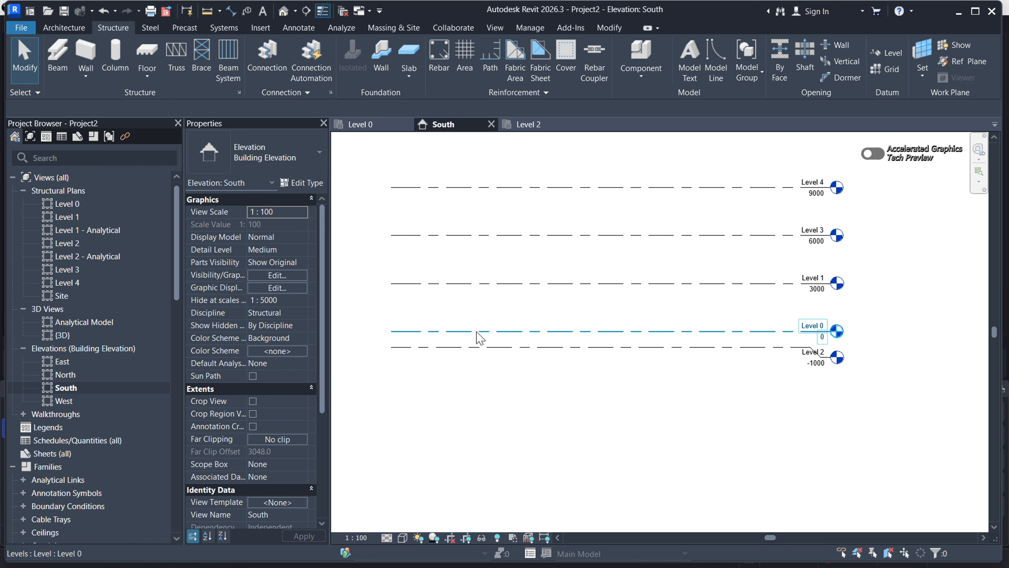
click(548, 300)
click(547, 284)
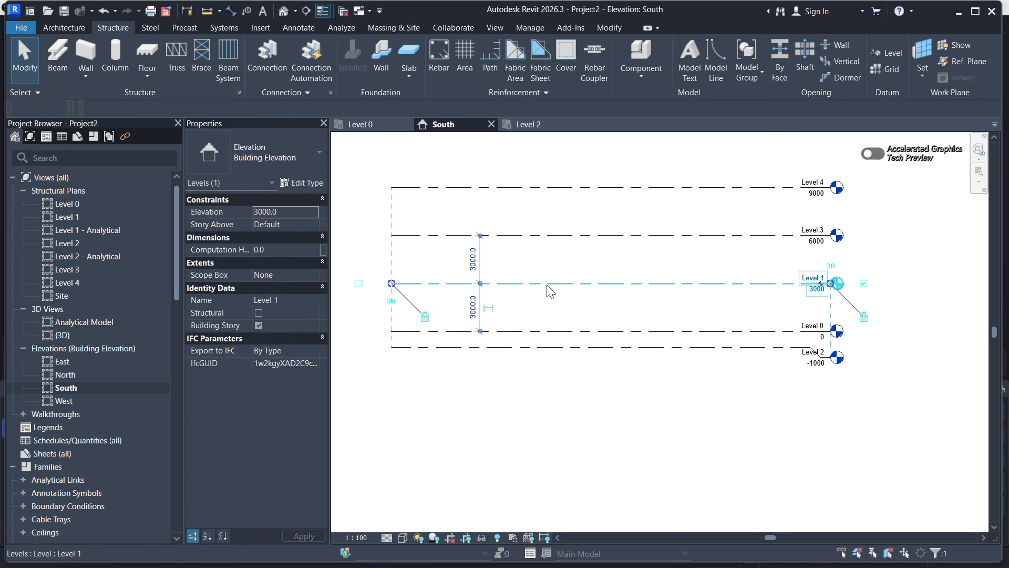
click(535, 258)
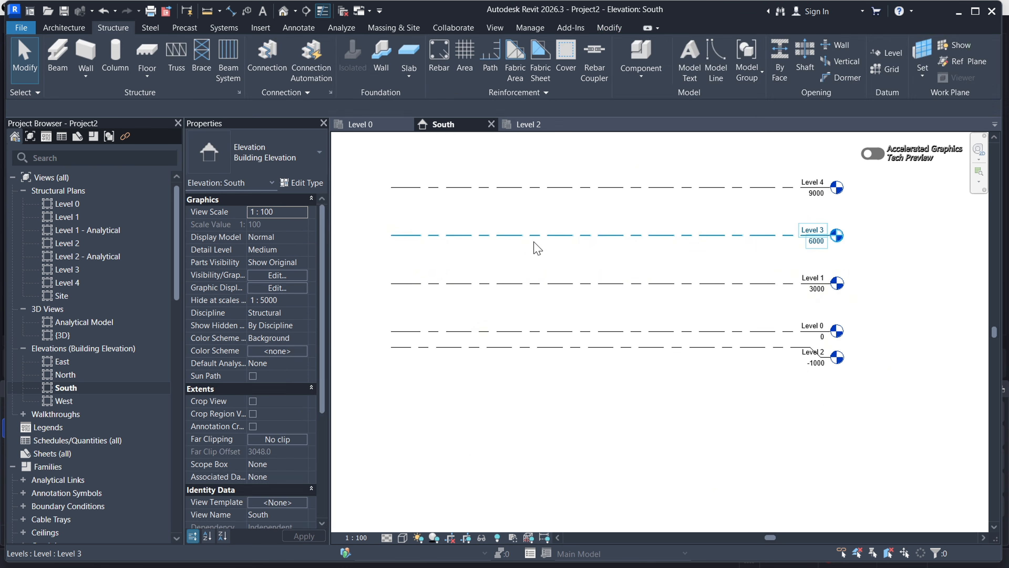
click(538, 236)
click(545, 223)
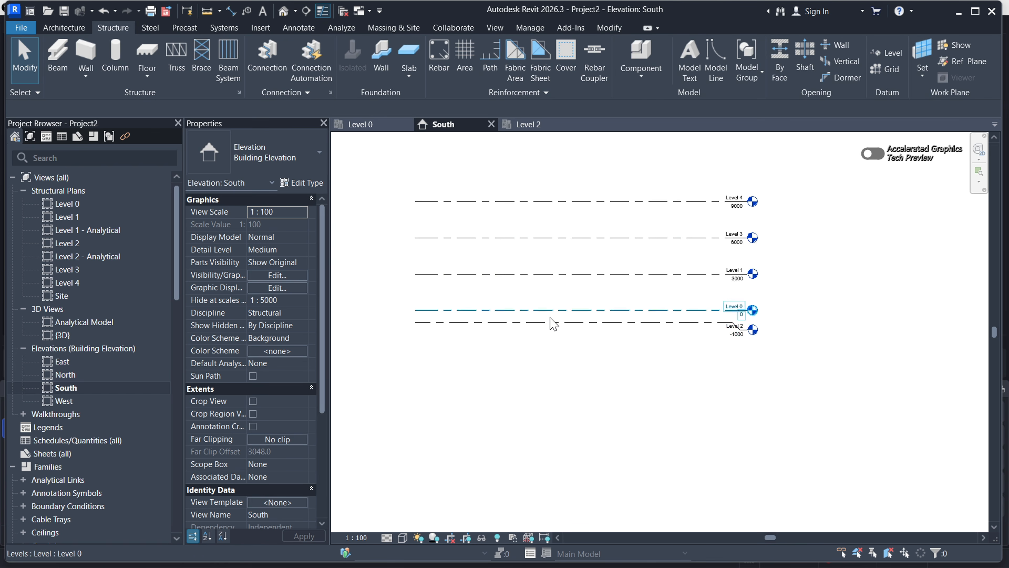
scroll(556, 330, up, 3)
click(567, 320)
scroll(420, 319, up, 2)
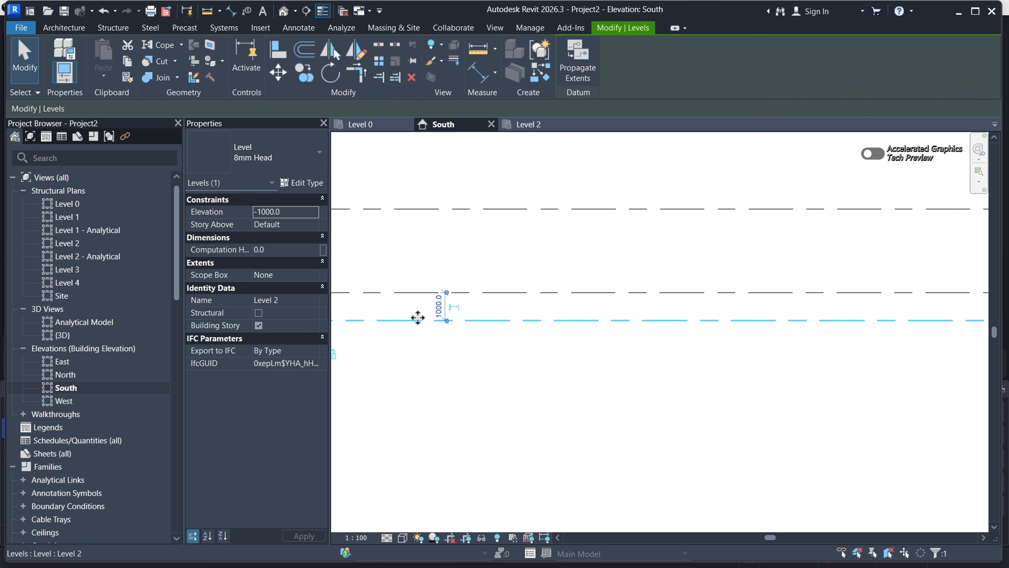
click(495, 398)
scroll(448, 337, down, 4)
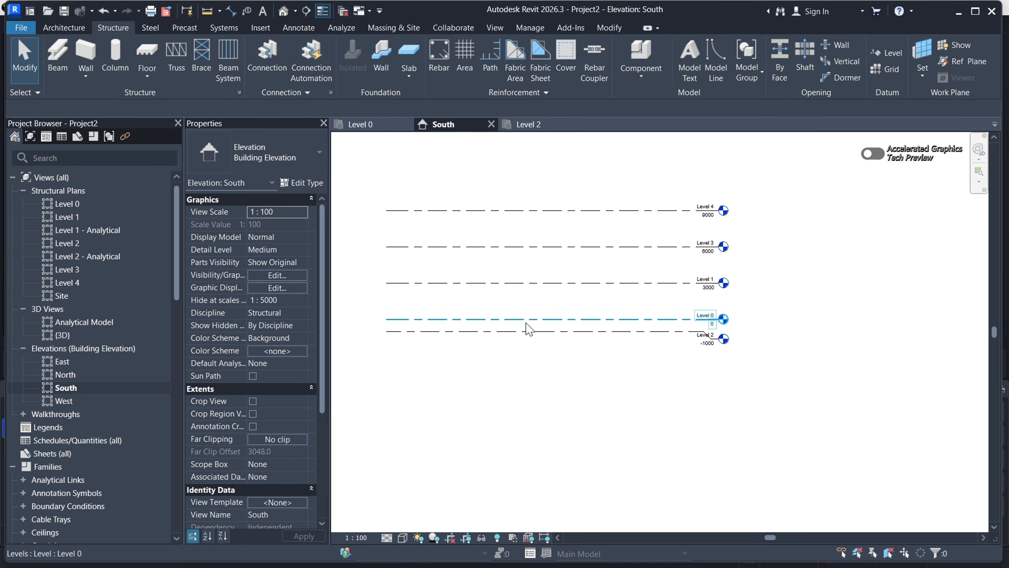
scroll(512, 290, down, 1)
scroll(488, 244, up, 2)
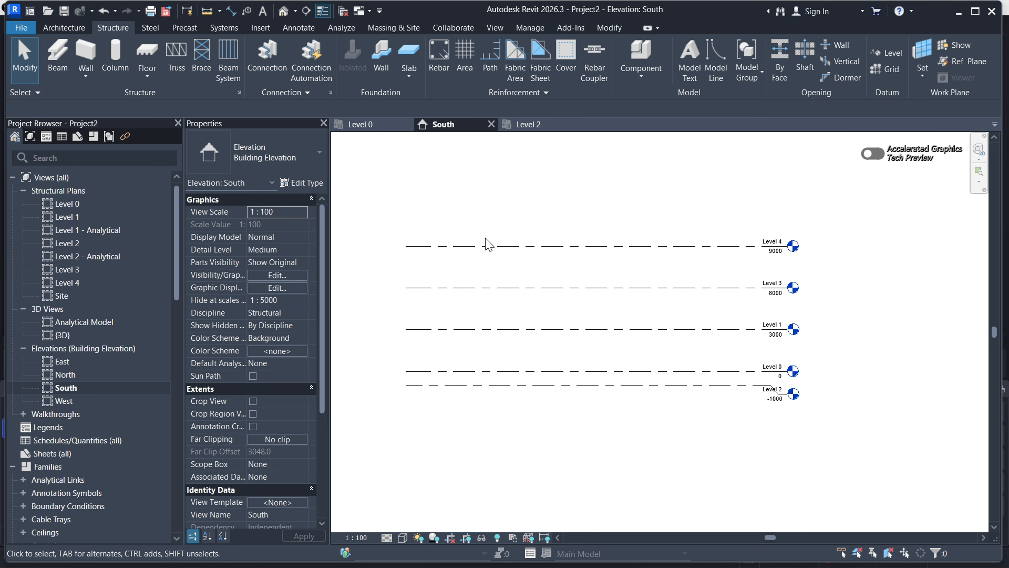
Draw a new level about 3200 mm above Level 4, aligned with the ends of the existing levels, and finish the command
click(886, 54)
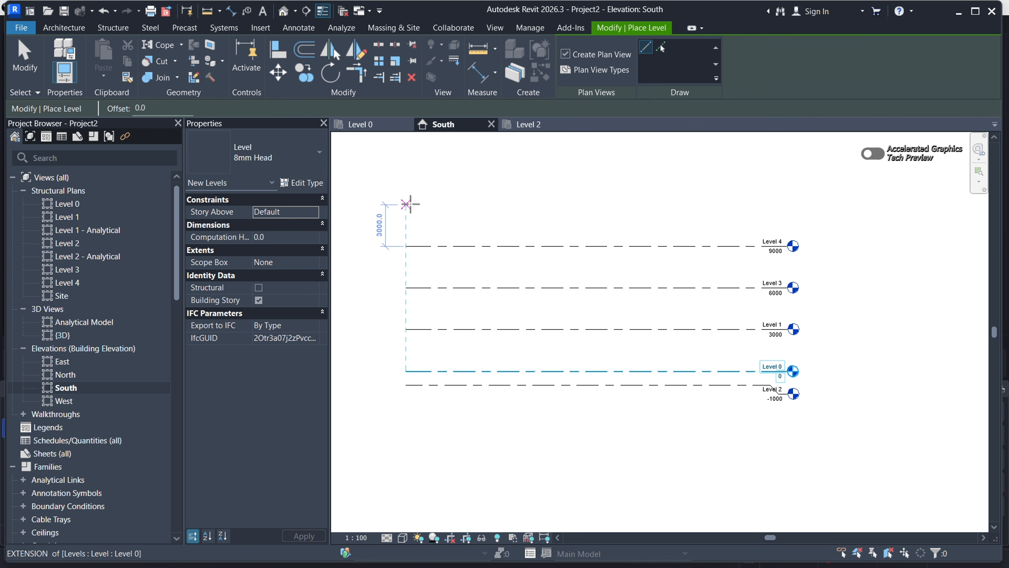
click(406, 202)
click(787, 201)
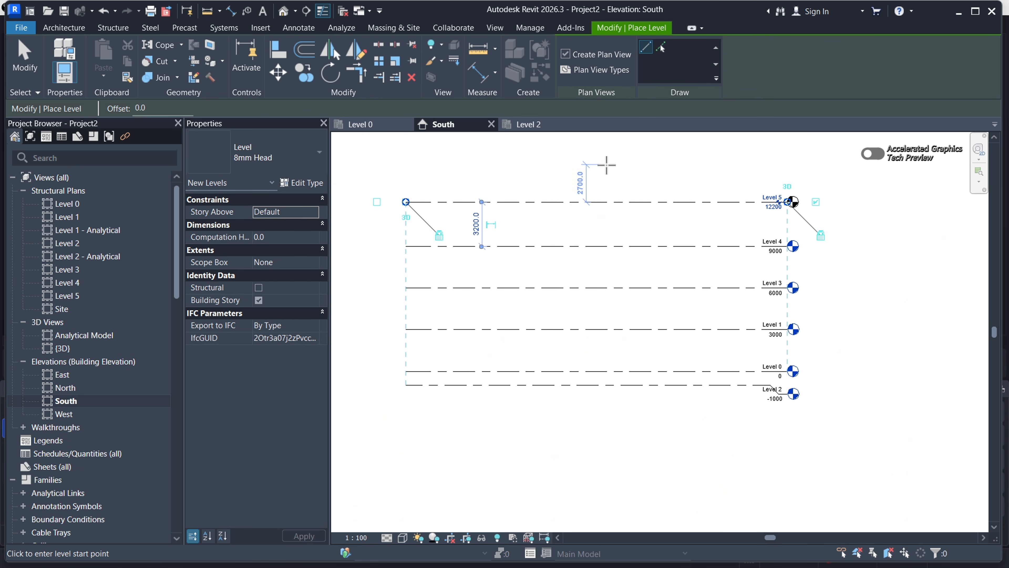
key(Escape)
key(Escape)
Set the distance between Level 5 and Level 4 to 3000 mm and deselect the level
click(552, 202)
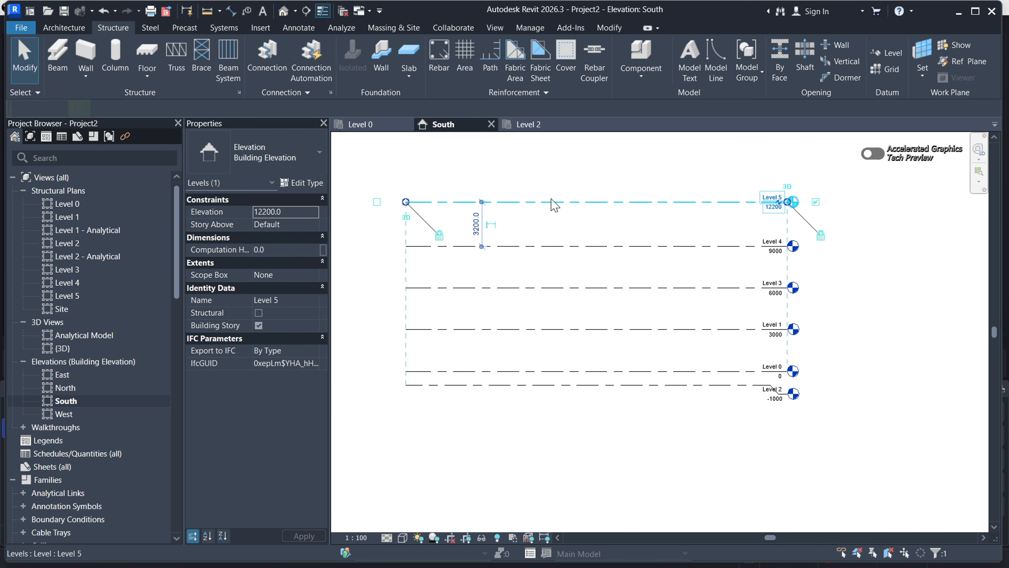
scroll(472, 235, up, 2)
scroll(472, 235, up, 1)
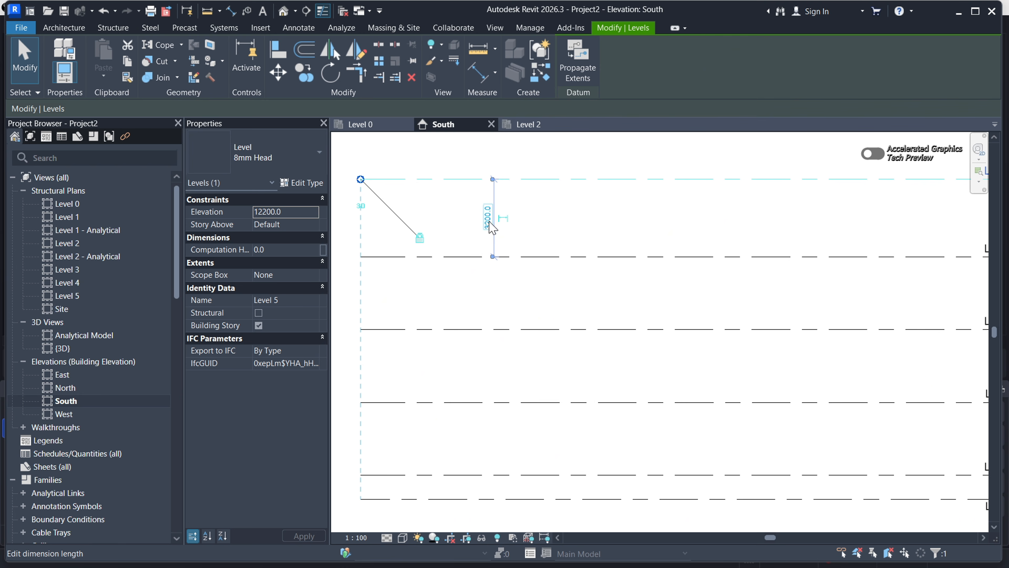
click(489, 221)
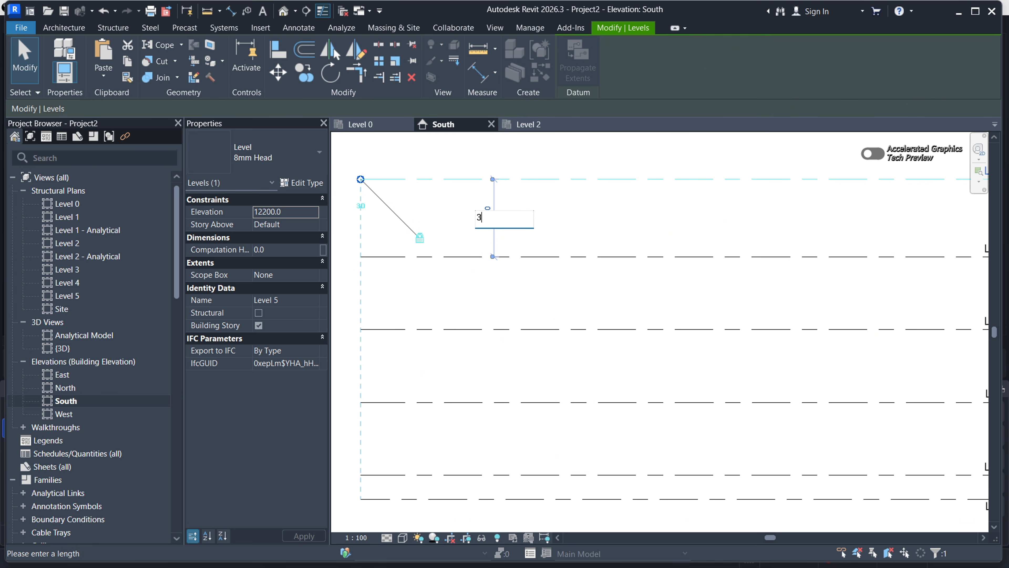
key(Return)
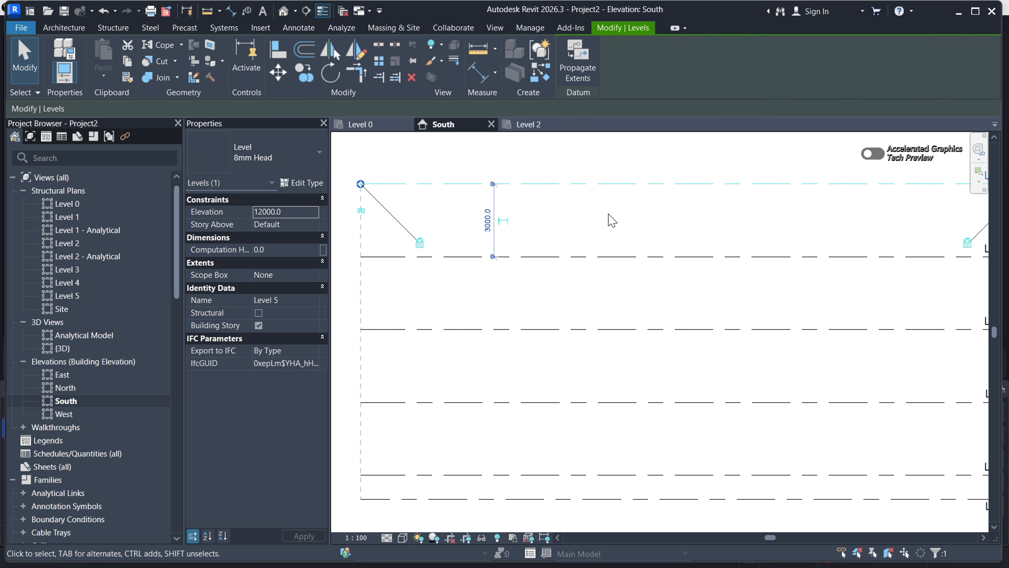
key(Escape)
scroll(485, 232, down, 5)
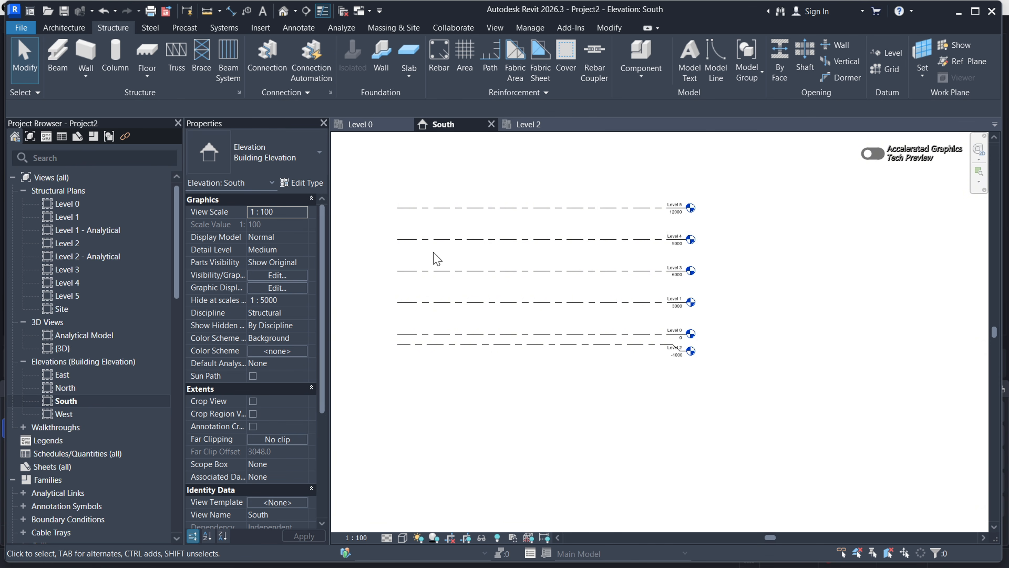
scroll(459, 208, up, 3)
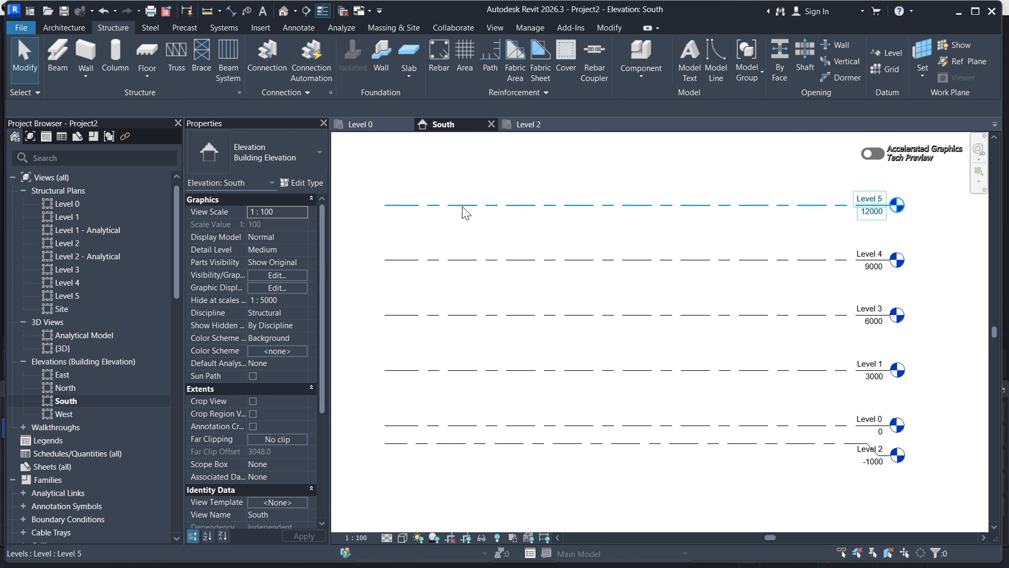
click(466, 213)
scroll(466, 213, down, 3)
drag(508, 214, 502, 255)
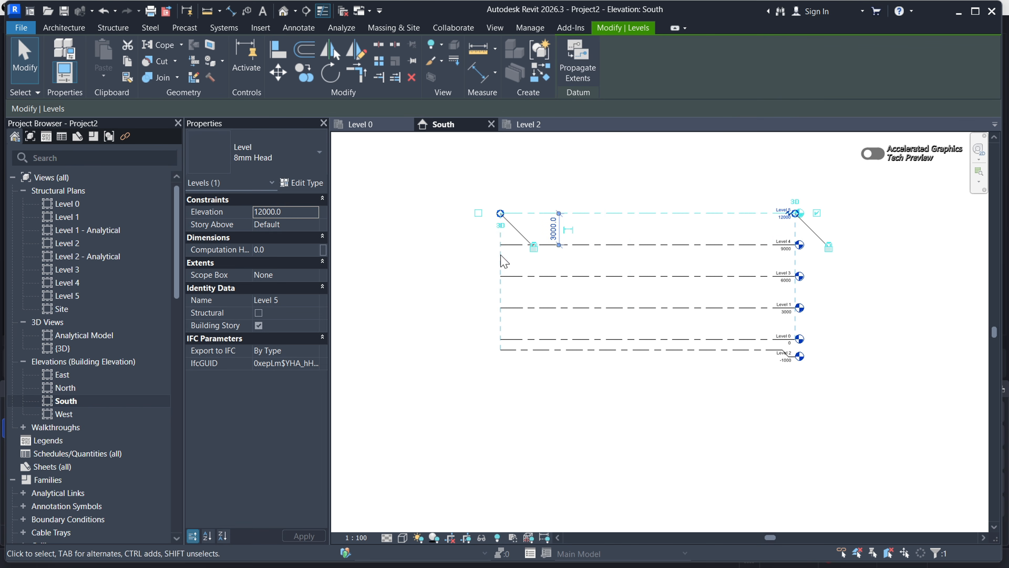
click(856, 294)
Rename the level at elevation -1000 to TOF, rename its corresponding views as well, and deselect it
scroll(761, 255, up, 3)
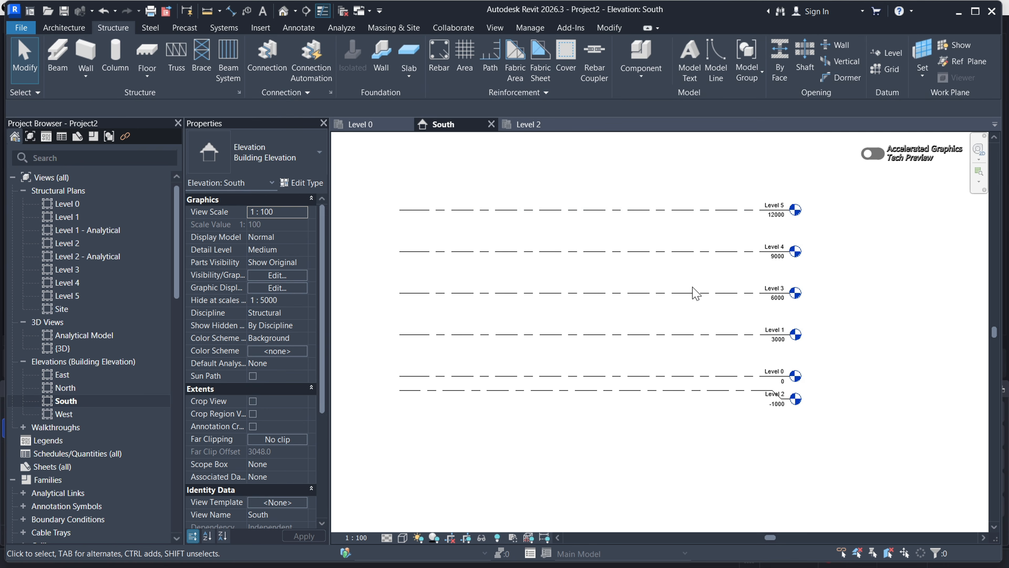
scroll(781, 388, up, 4)
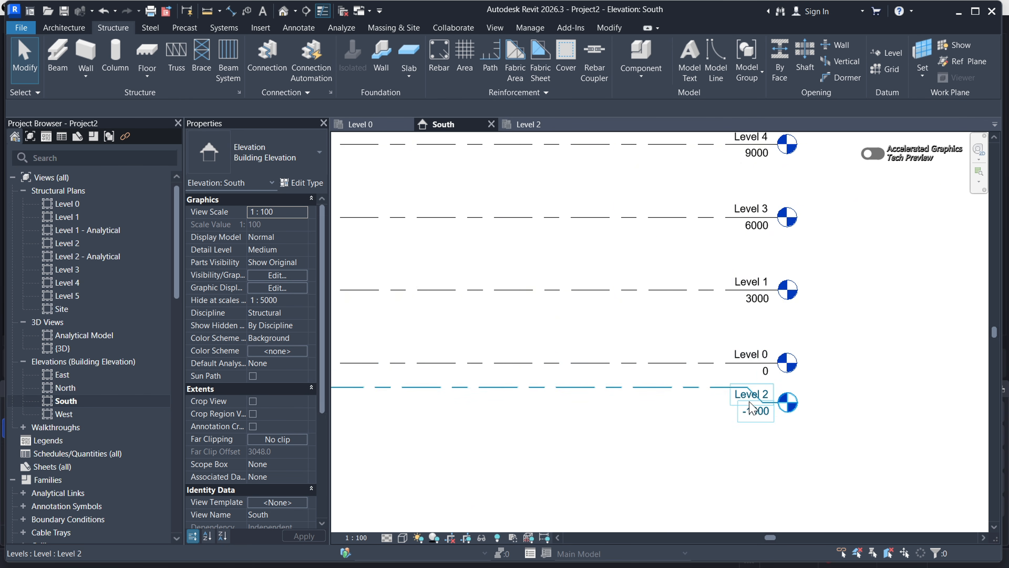
scroll(750, 402, up, 4)
scroll(749, 395, down, 2)
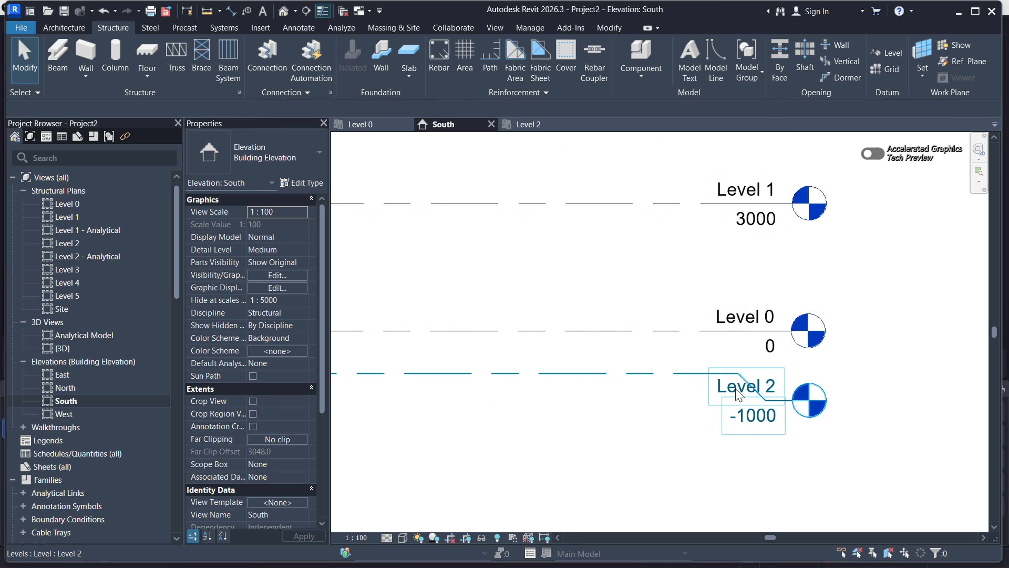
click(739, 397)
click(734, 389)
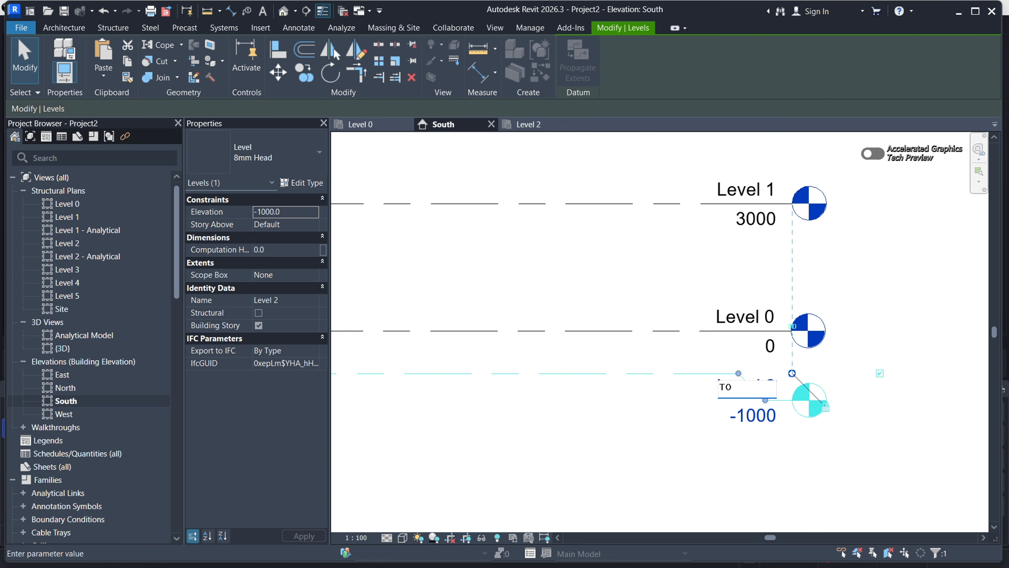
key(Return)
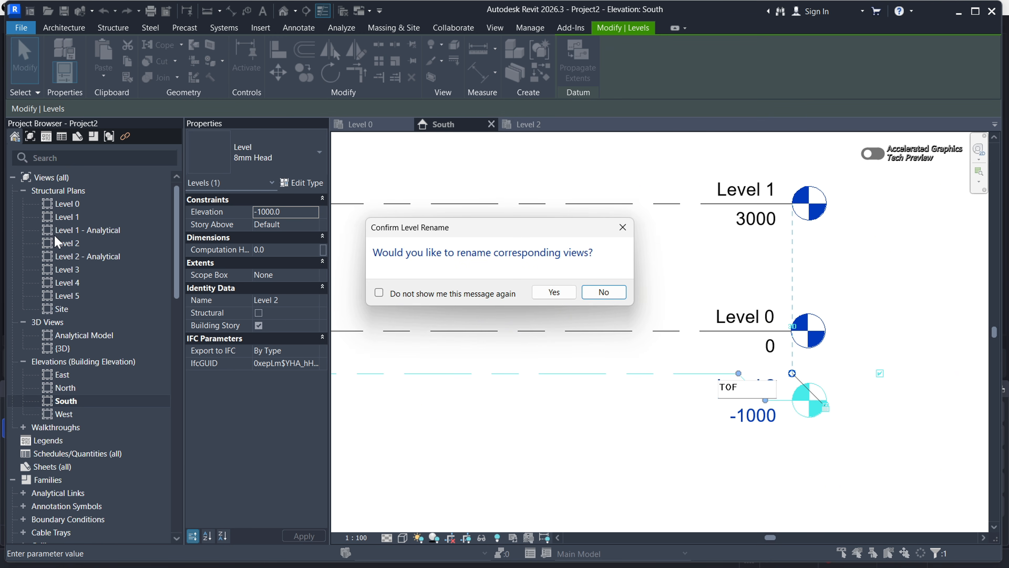
click(554, 291)
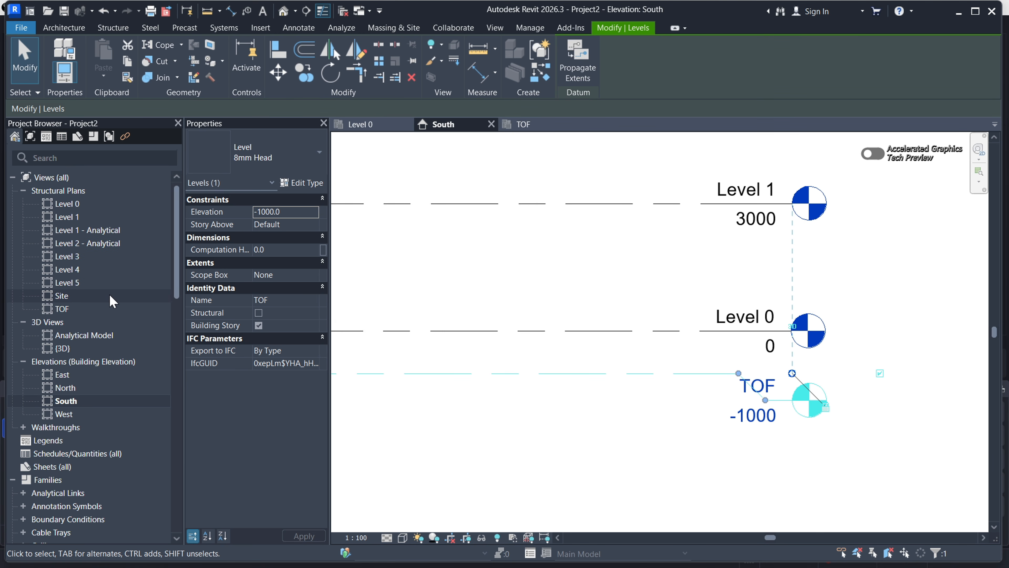
click(619, 423)
scroll(705, 426, down, 1)
scroll(729, 211, down, 5)
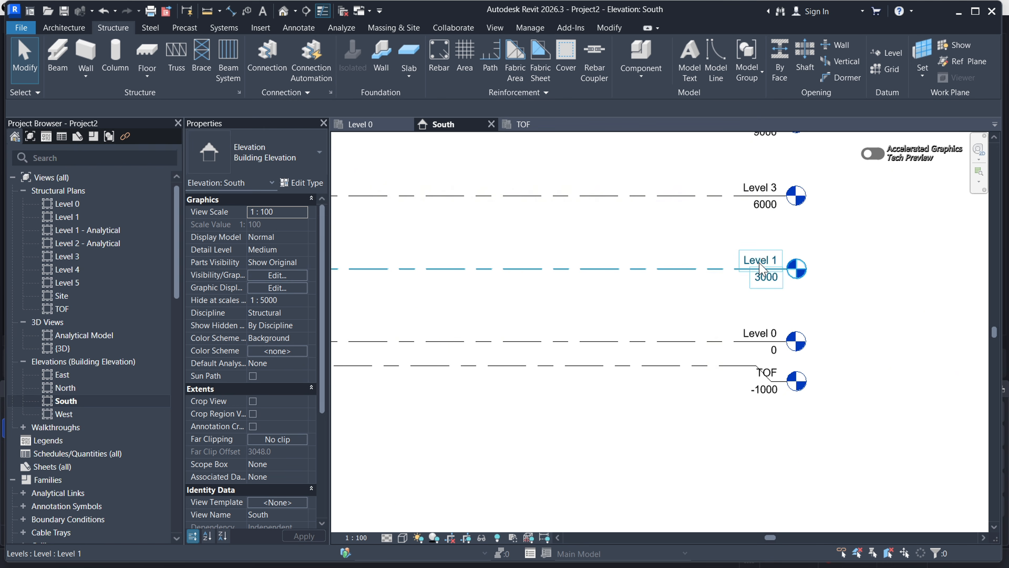
scroll(712, 214, up, 4)
scroll(671, 256, down, 2)
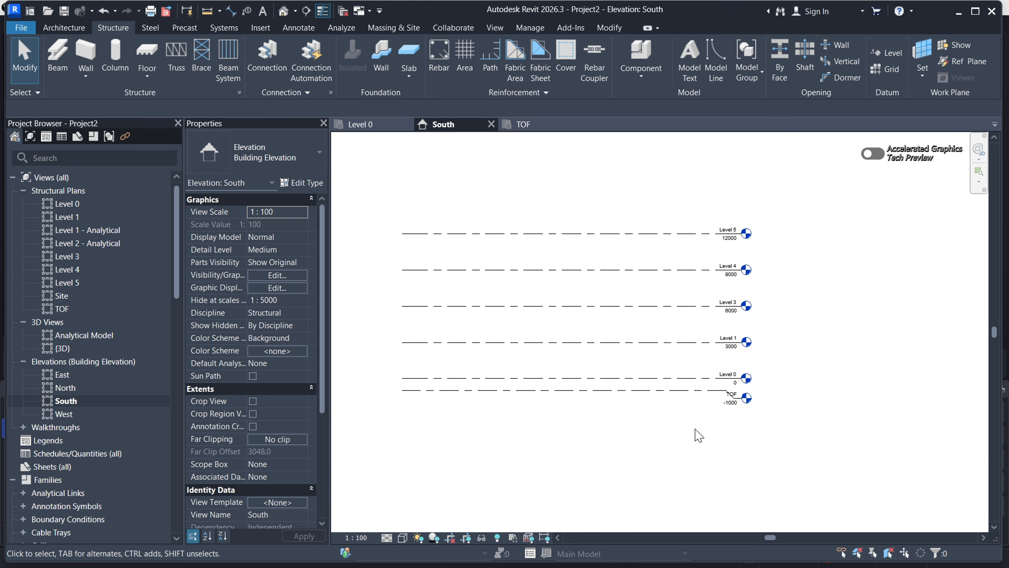
scroll(698, 436, up, 3)
scroll(747, 325, down, 3)
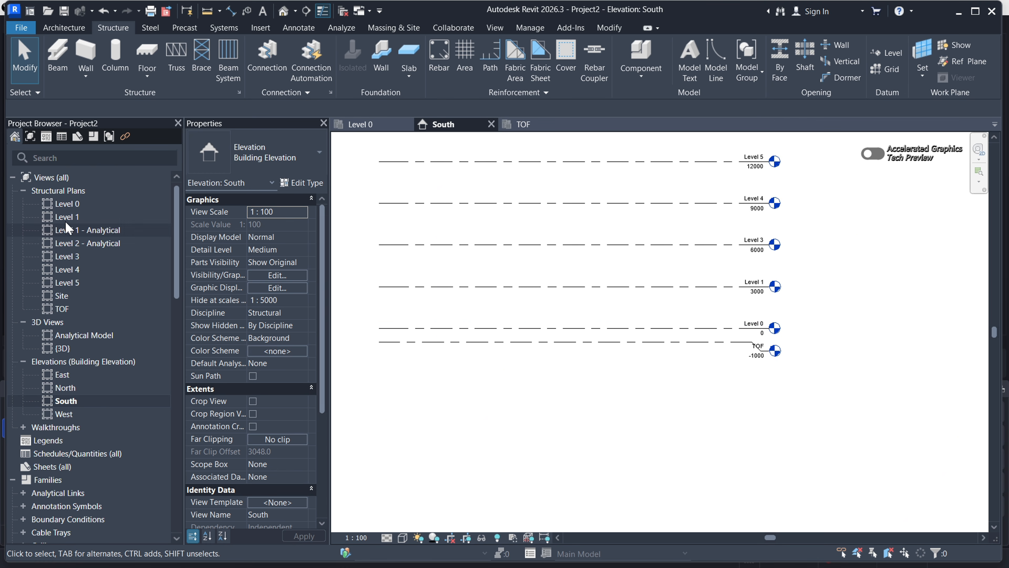
Open the Level 0 structural plan
double_click(73, 206)
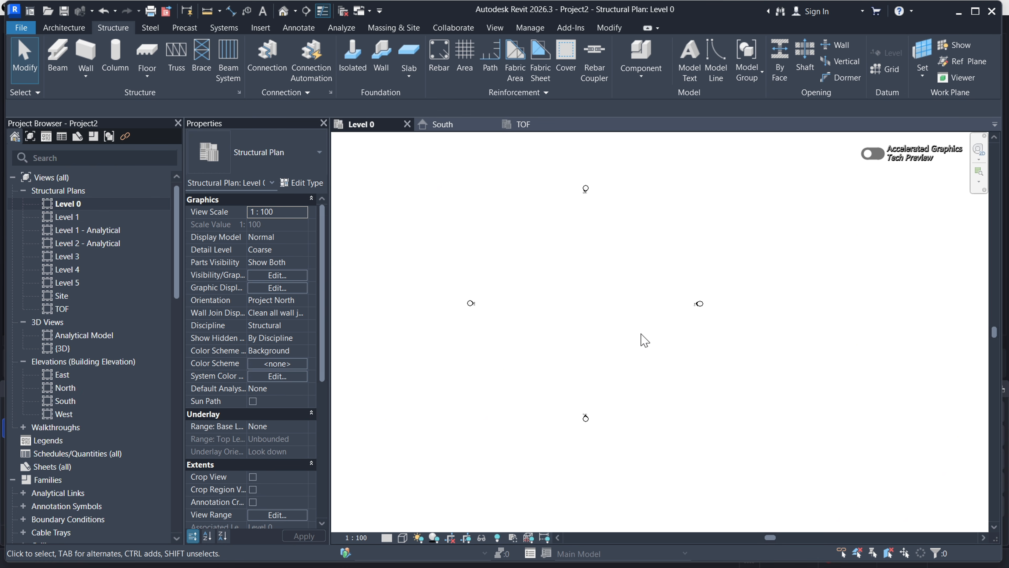
scroll(567, 314, up, 2)
scroll(576, 285, up, 2)
scroll(567, 306, down, 2)
Draw a vertical grid line between the elevation markers, nearer the west side, and finish the Grid command
click(885, 69)
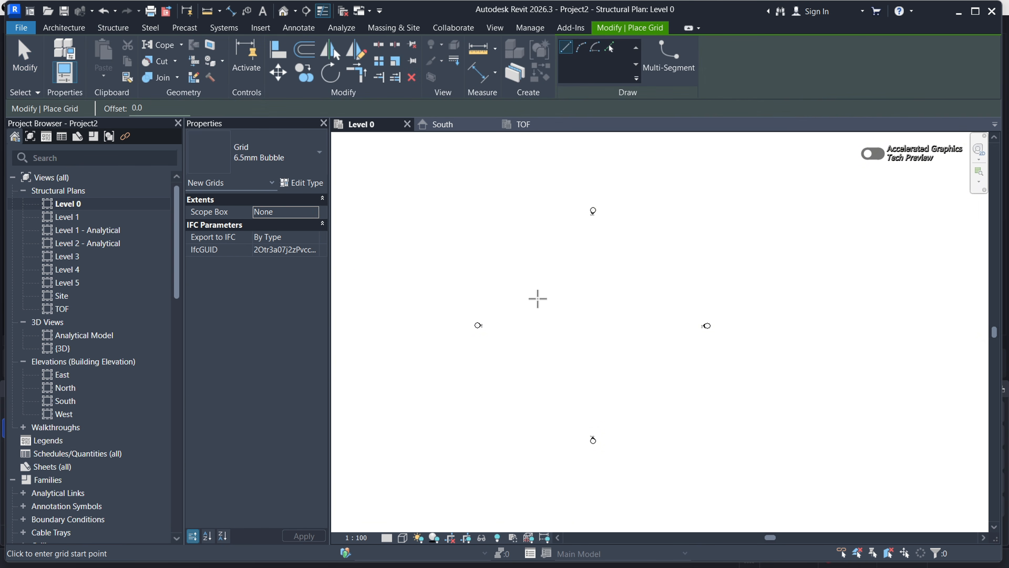
scroll(560, 275, down, 2)
click(537, 242)
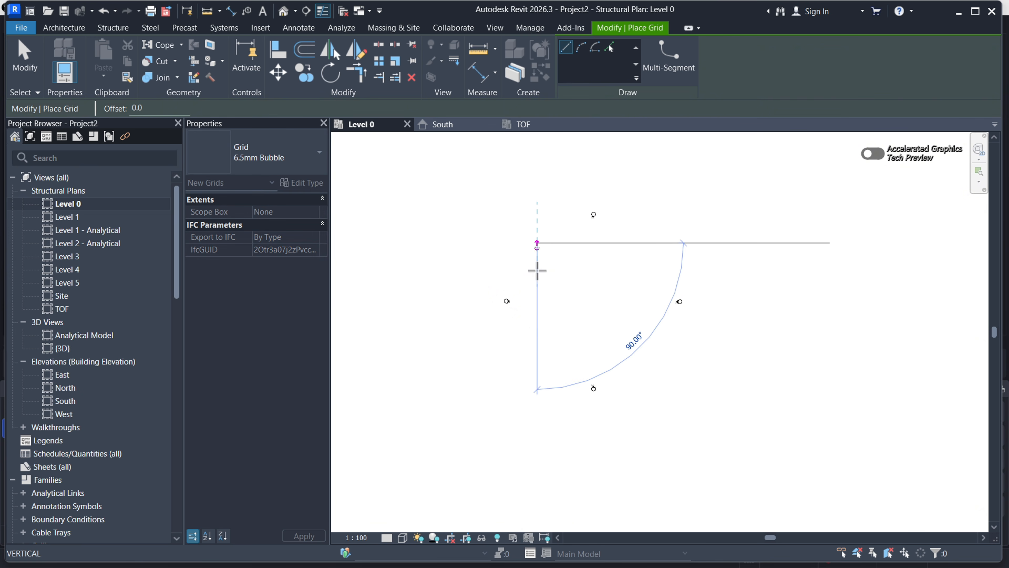
click(537, 366)
scroll(544, 375, up, 6)
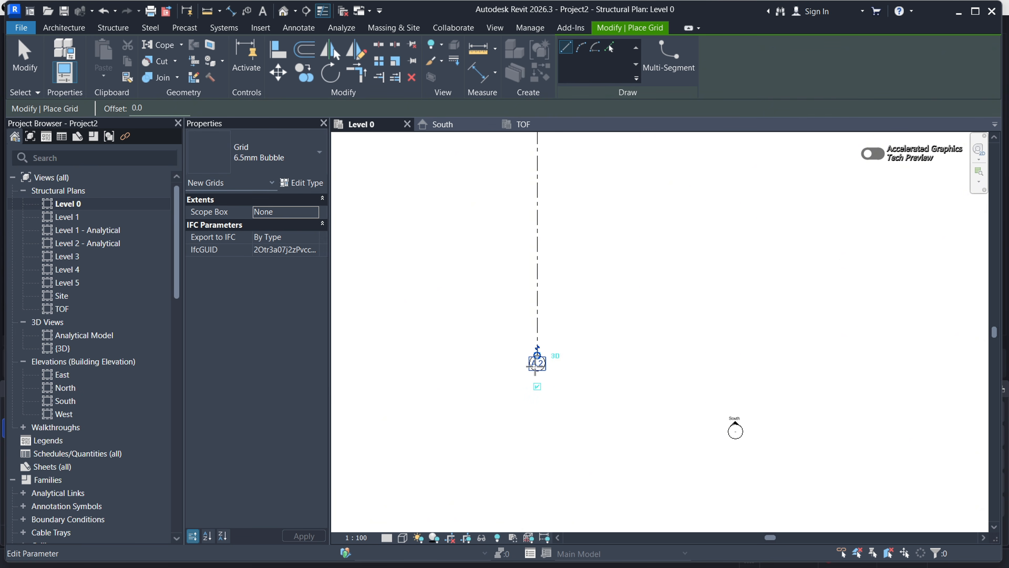
key(Escape)
key(Escape)
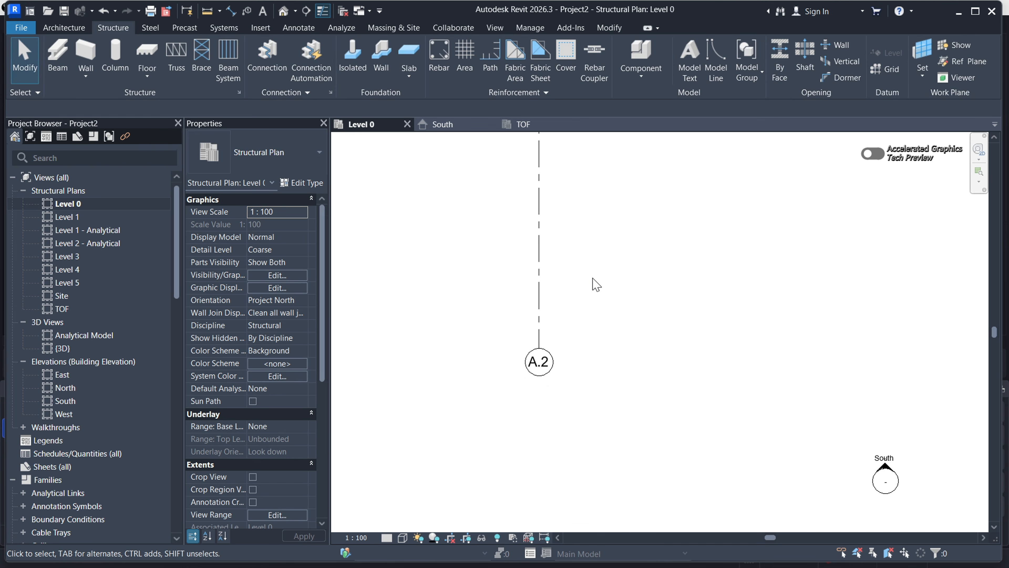
Rename the vertical grid line as 1 and deselect it
click(540, 302)
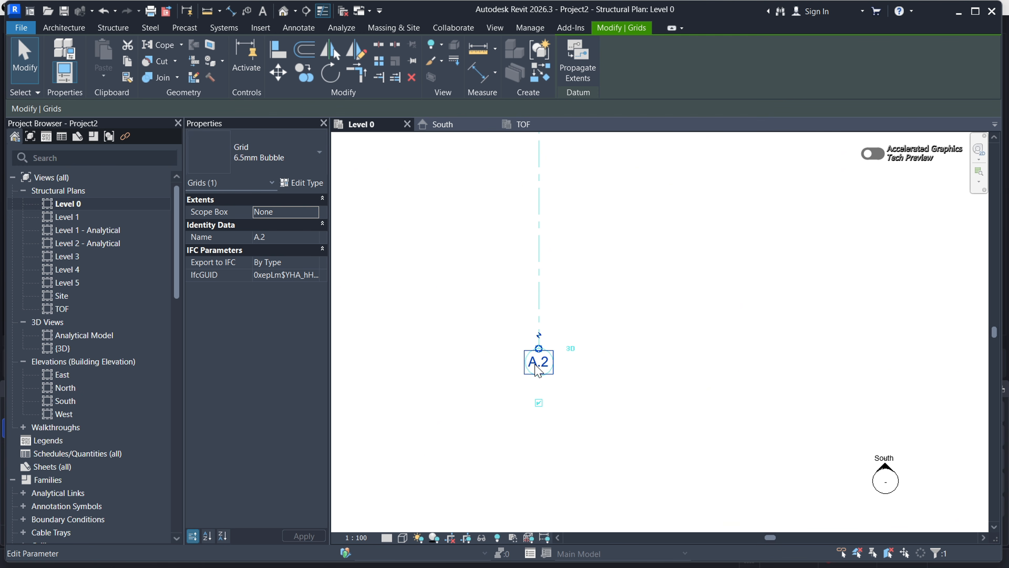
scroll(528, 349, down, 2)
scroll(525, 350, up, 3)
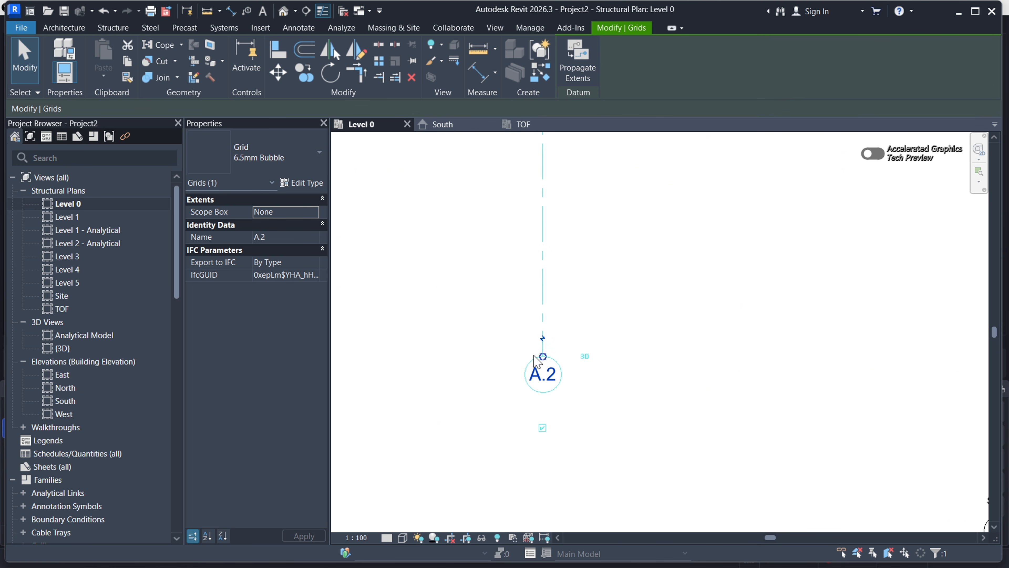
scroll(489, 380, down, 1)
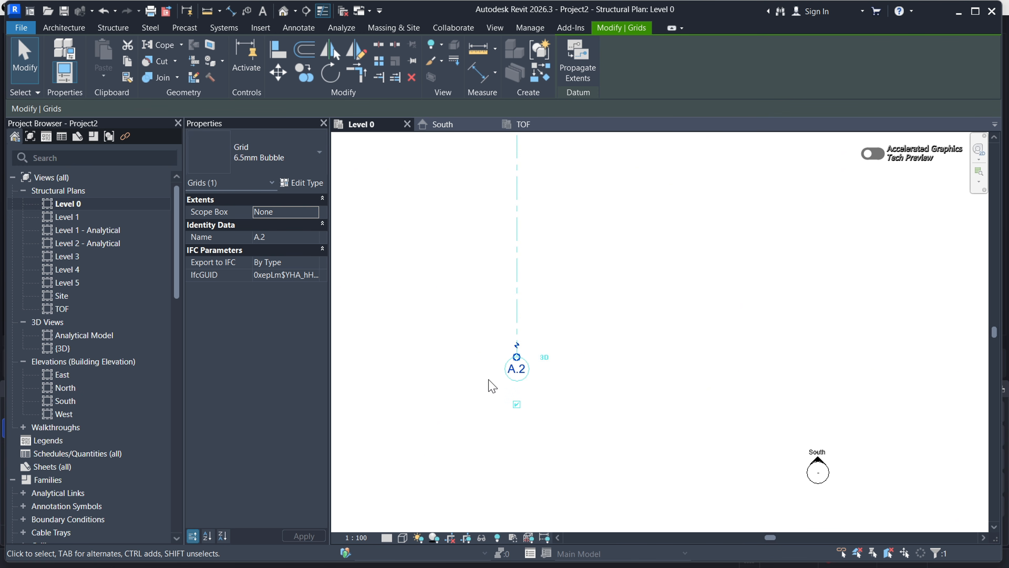
click(521, 378)
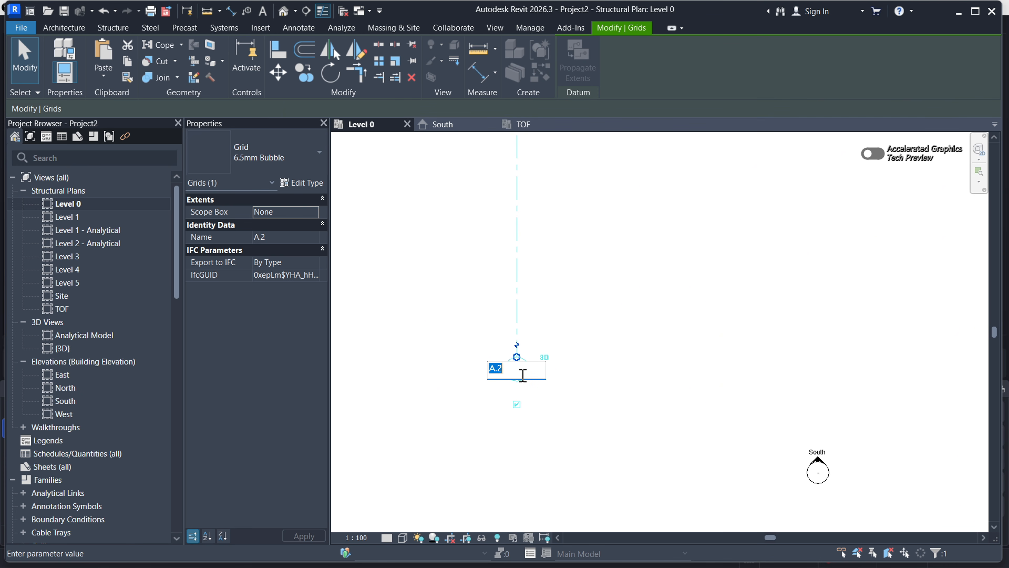
key(Return)
scroll(501, 415, down, 5)
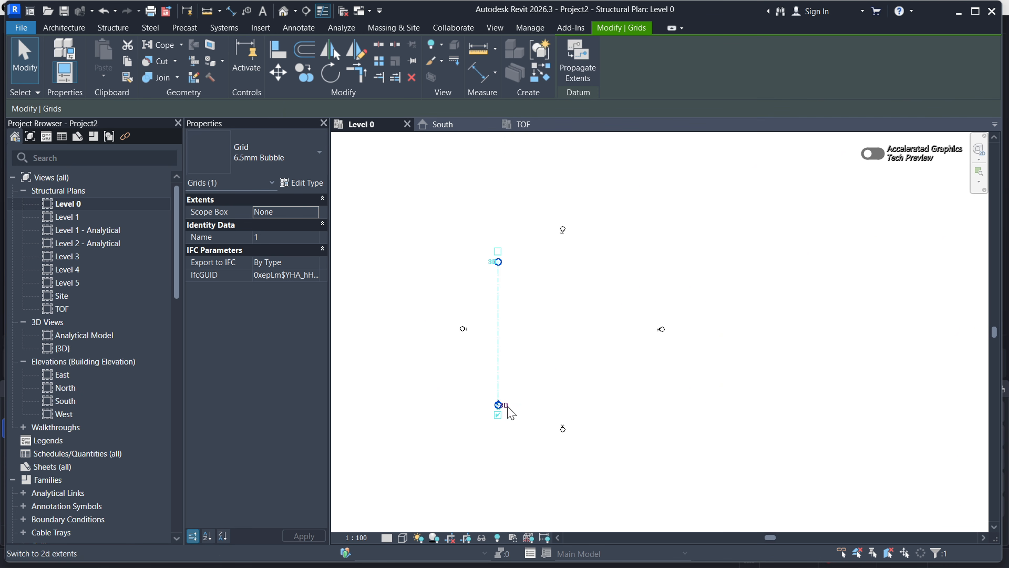
click(556, 338)
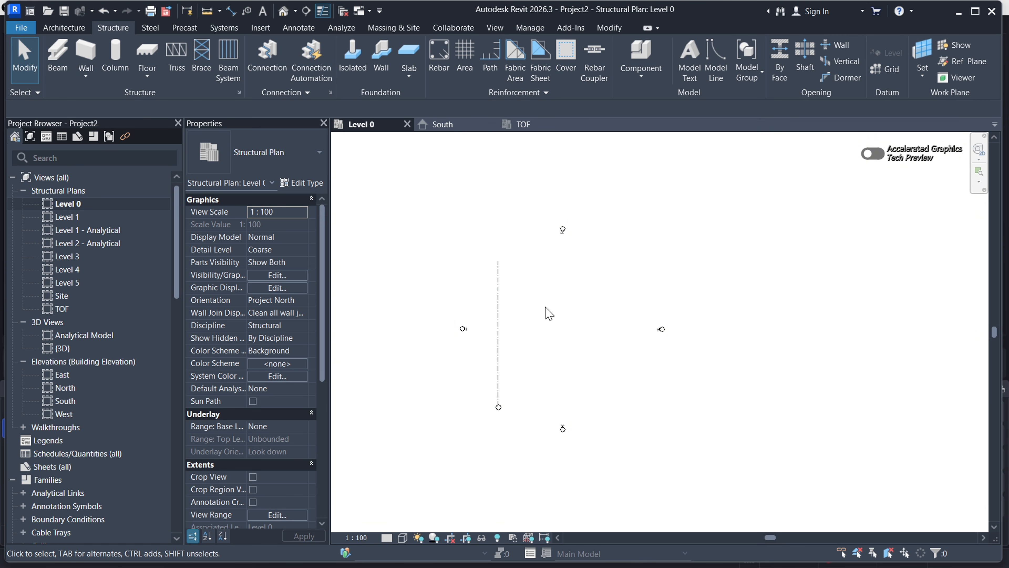
click(499, 322)
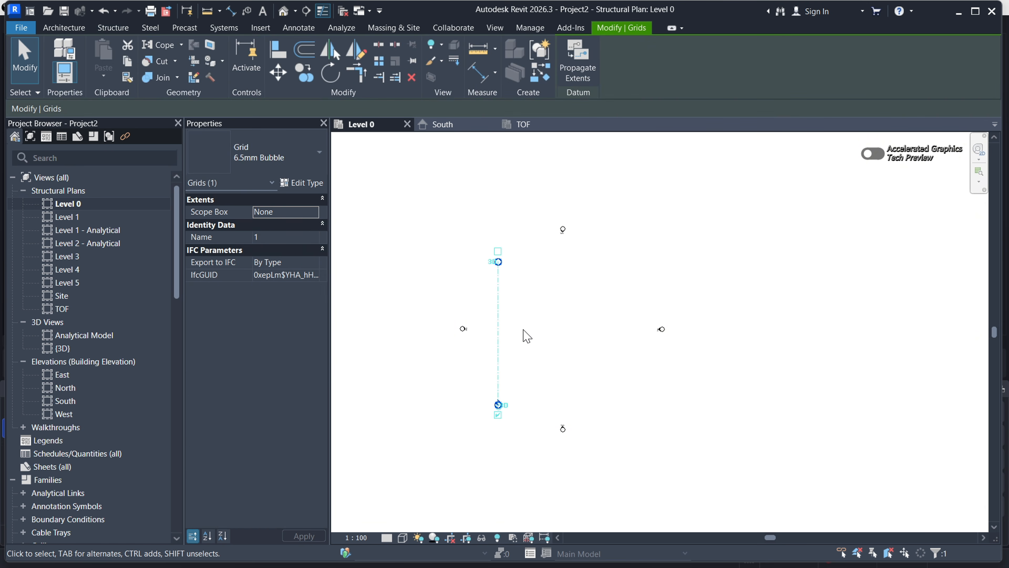
click(531, 337)
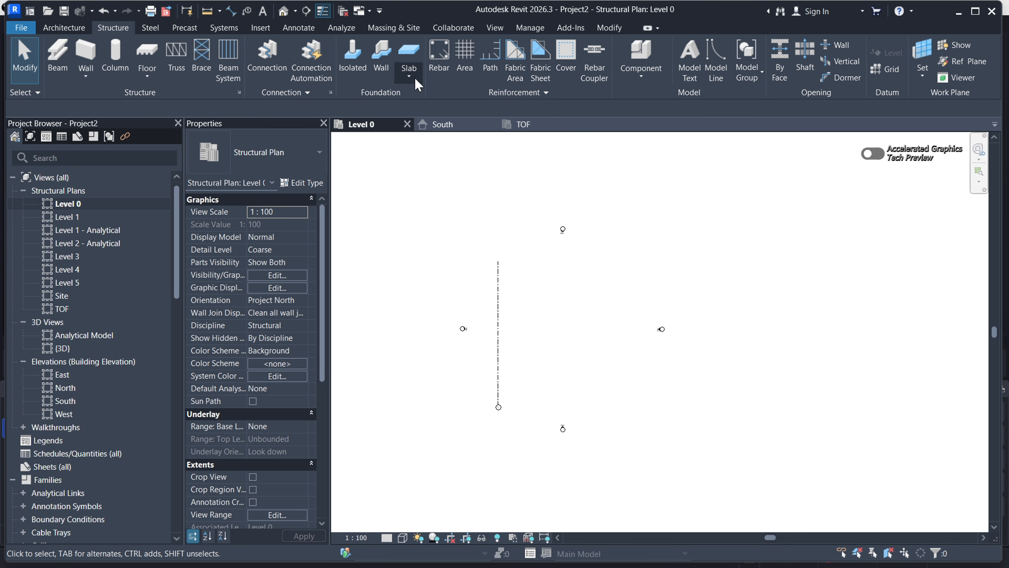
Draw a second vertical grid line 3000 mm to the right of grid 1, aligned with both of its ends
click(886, 69)
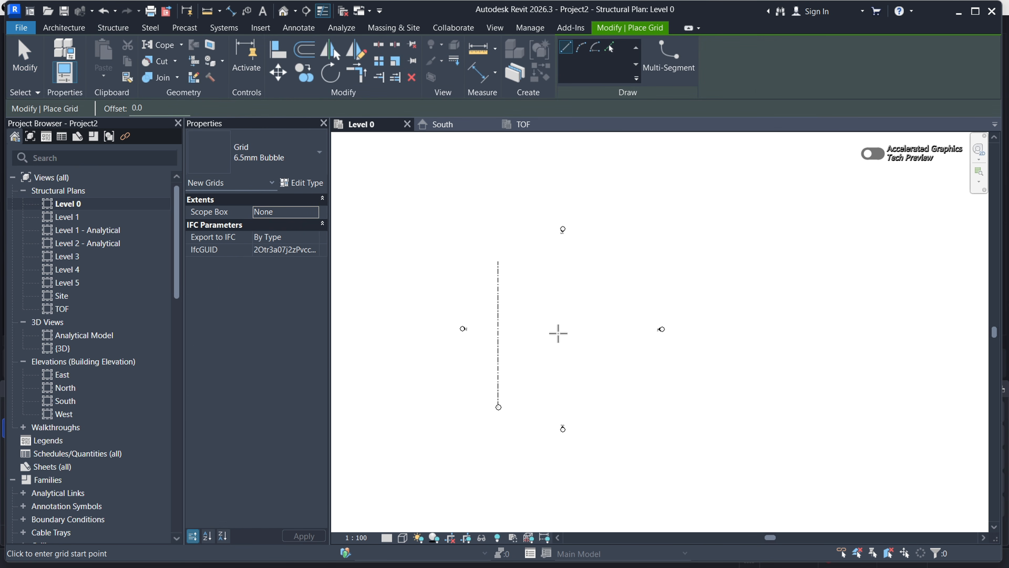
click(510, 262)
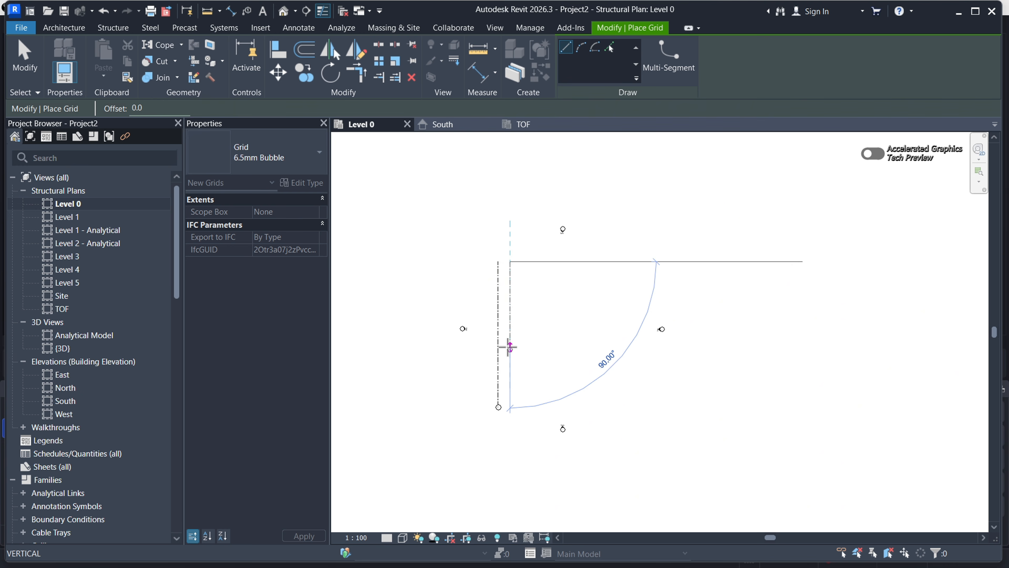
click(510, 405)
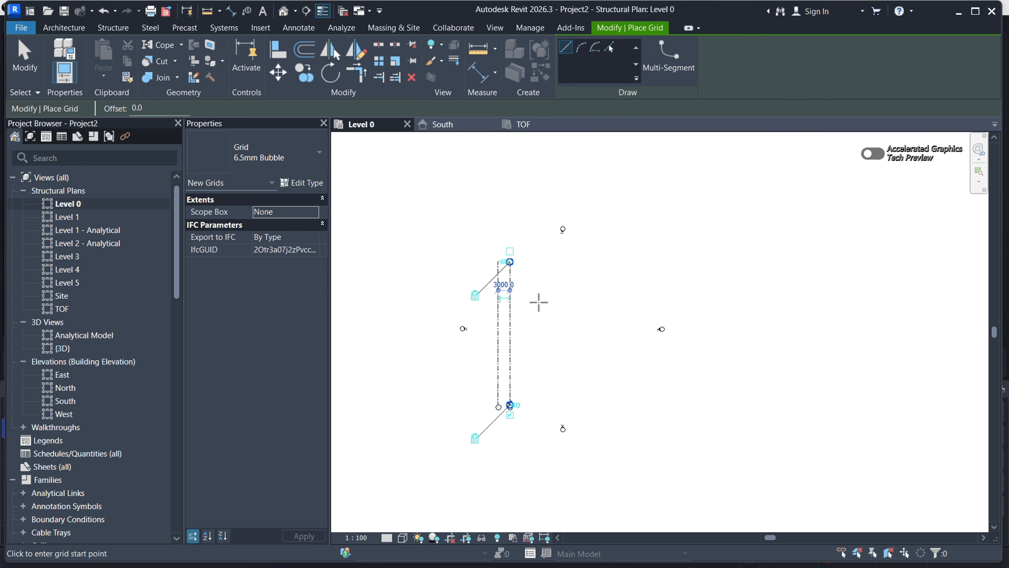
Draw a third vertical grid line 4000 mm to the right of the second, aligned with the ends of the others
scroll(541, 259, up, 3)
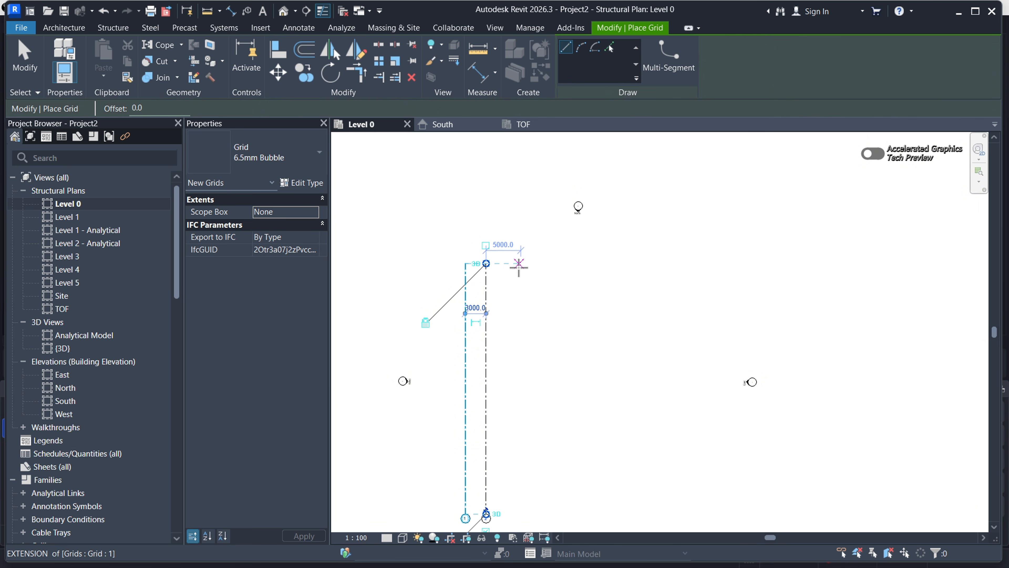
click(514, 264)
scroll(514, 262, down, 2)
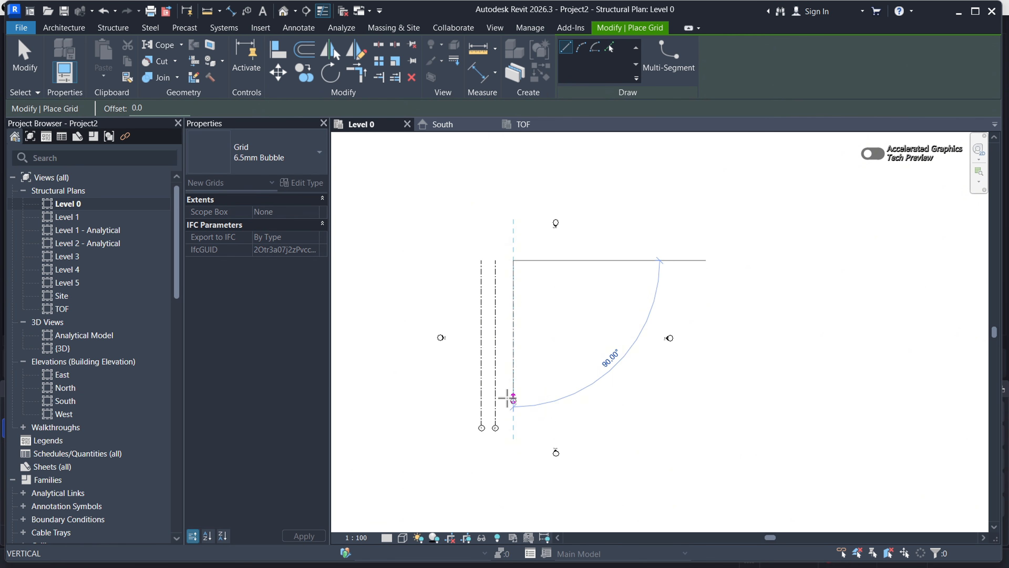
click(513, 428)
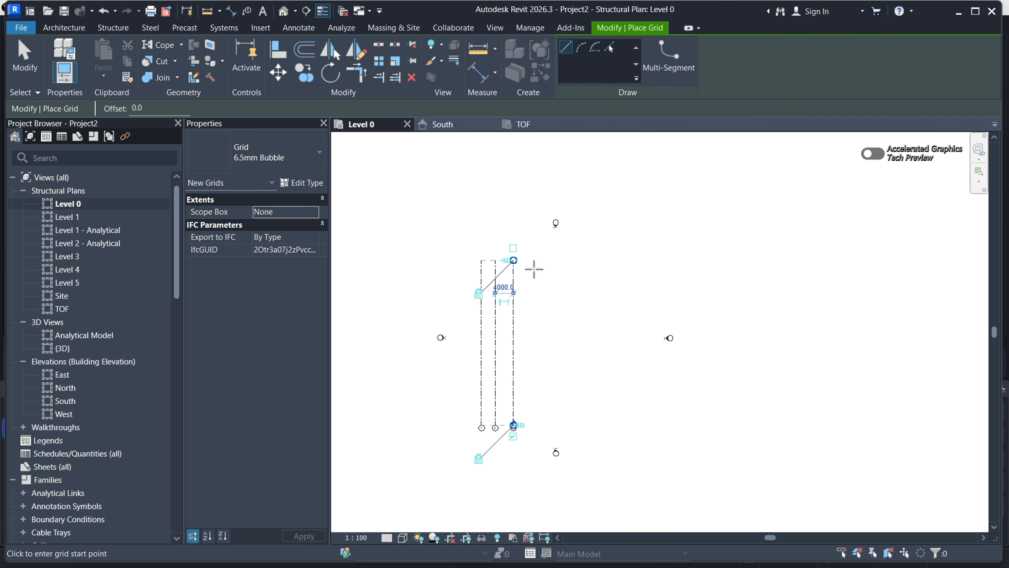
Draw a fourth vertical grid line 5000 mm to the right of the third, aligned with the others, and finish the Grid command
scroll(534, 269, up, 2)
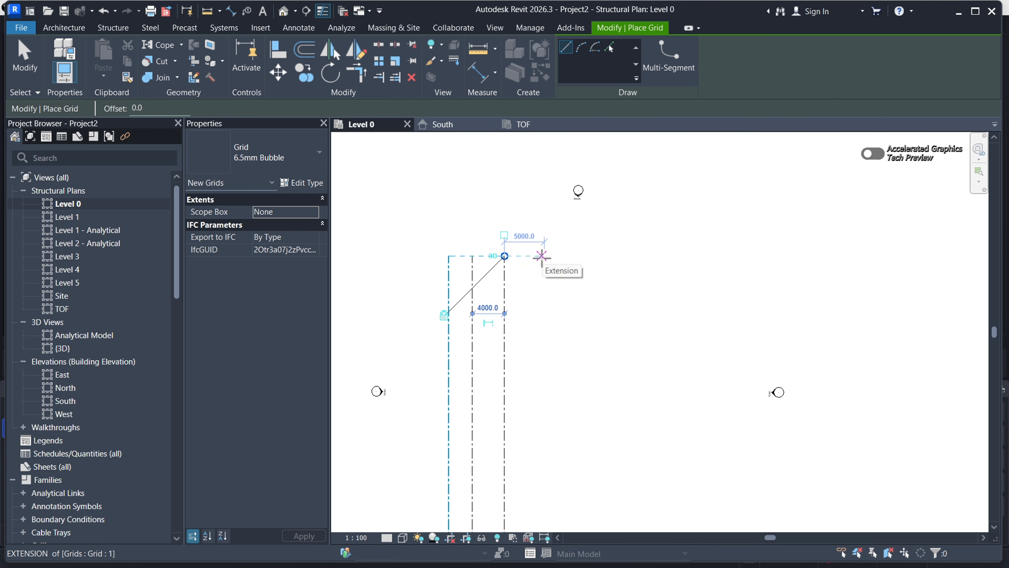
click(542, 256)
scroll(541, 261, down, 2)
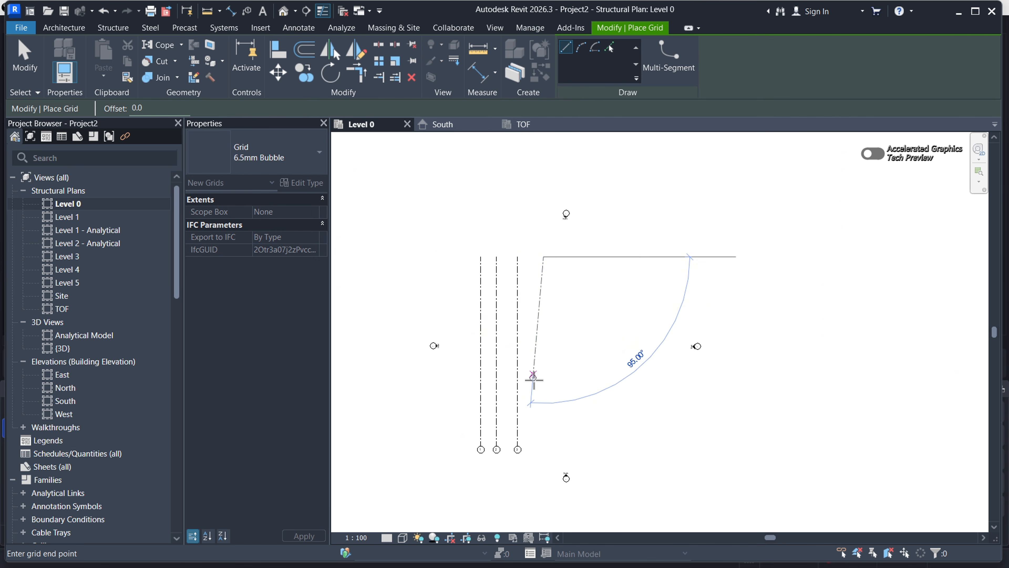
click(543, 446)
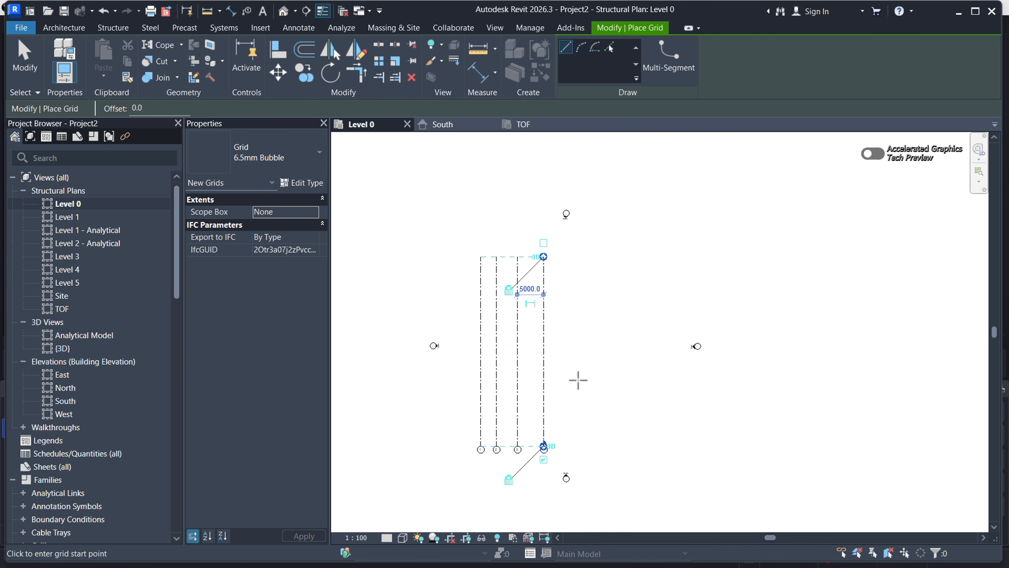
key(Escape)
key(Escape)
Set the spacing between grid lines 3 and 4 to 3000 mm and deselect the grid
scroll(557, 304, up, 2)
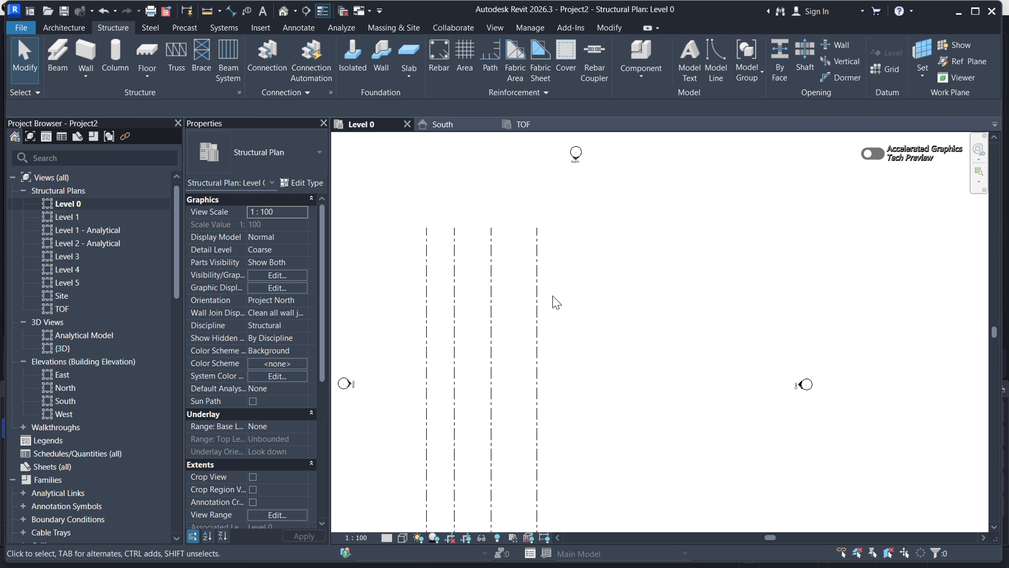
click(537, 288)
click(517, 290)
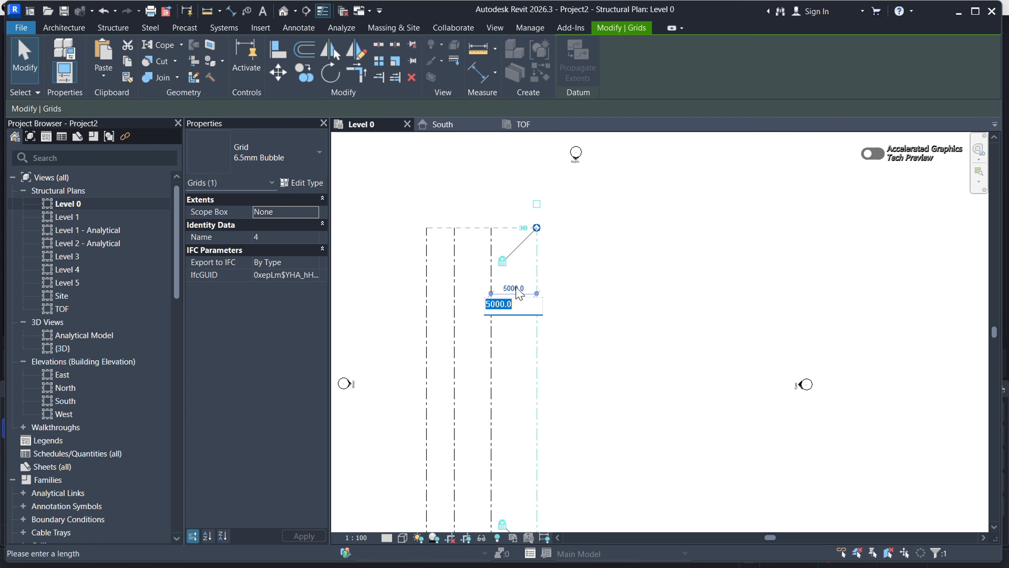
text(3000)
key(Return)
key(Escape)
scroll(642, 289, down, 2)
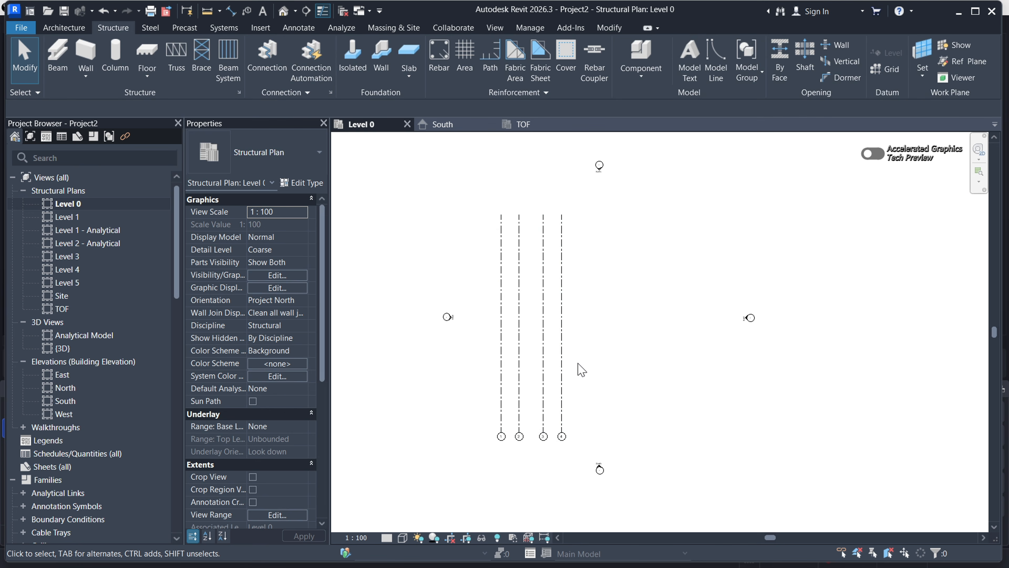
Shorten the four vertical grid lines together by moving their bubble ends upward on the plan
click(561, 369)
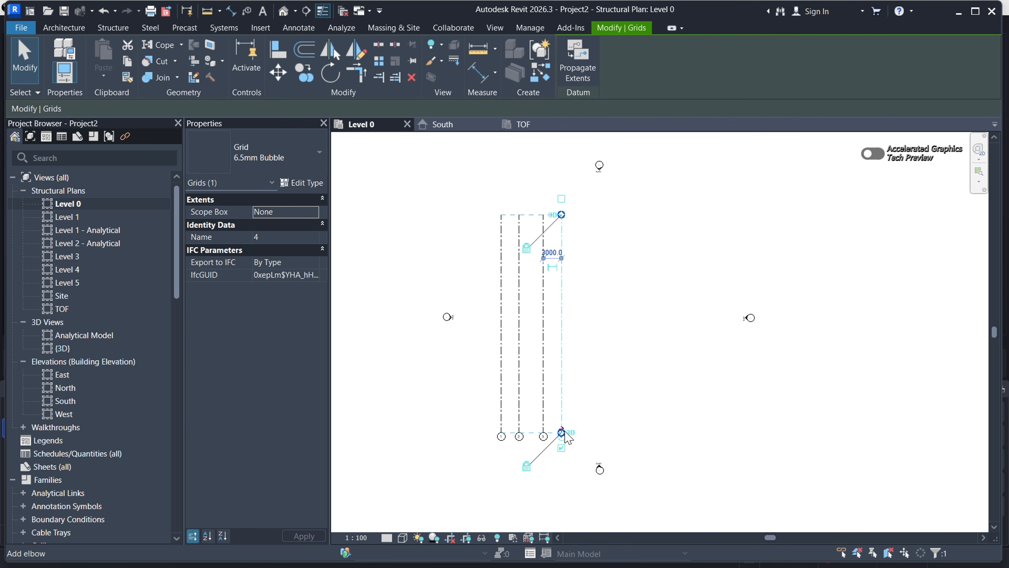
scroll(566, 432, up, 2)
drag(561, 437, 560, 370)
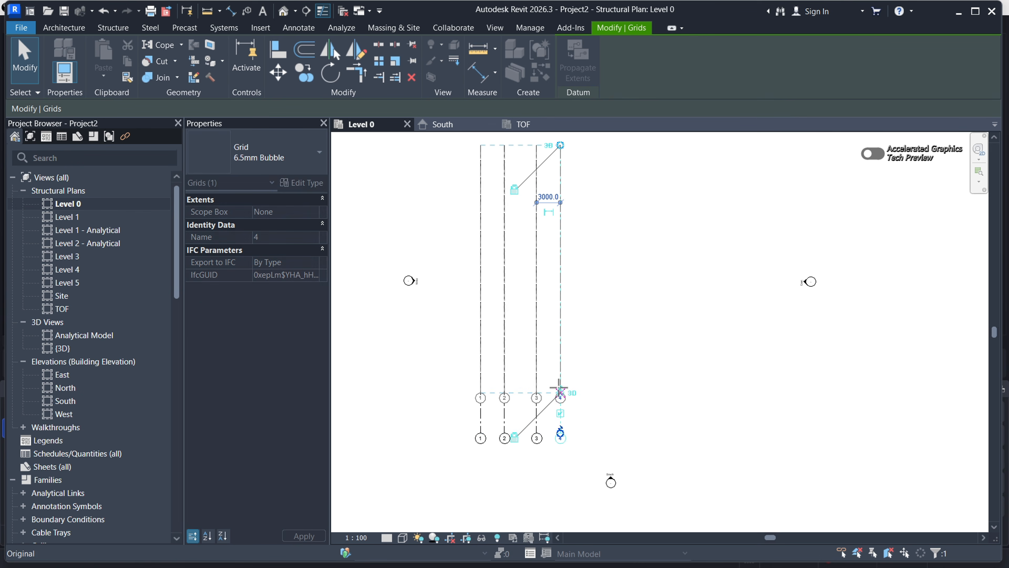
click(603, 304)
Shorten the four vertical grid lines together from their upper, bubble-free ends and deselect them
click(564, 242)
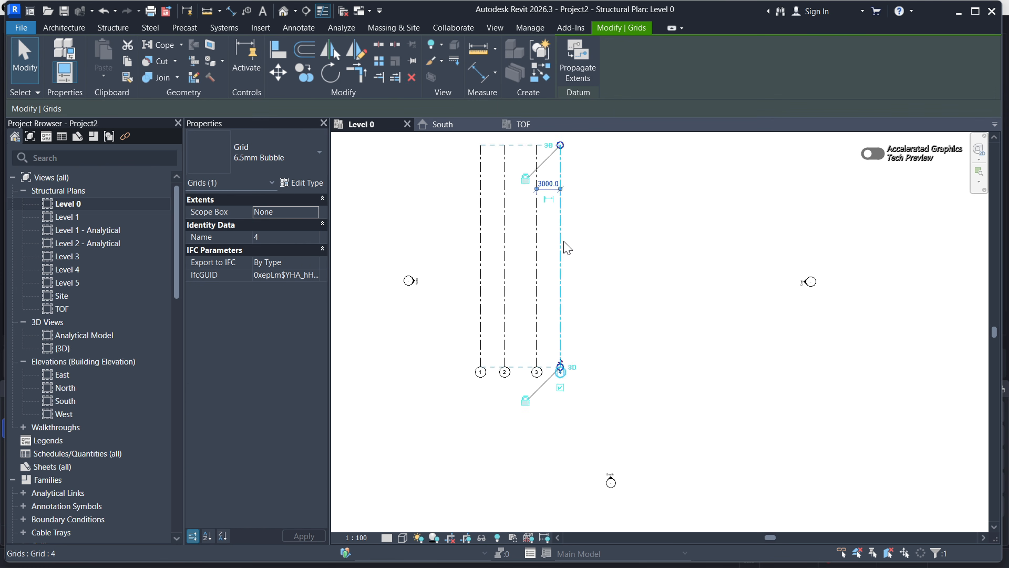
scroll(615, 371, down, 2)
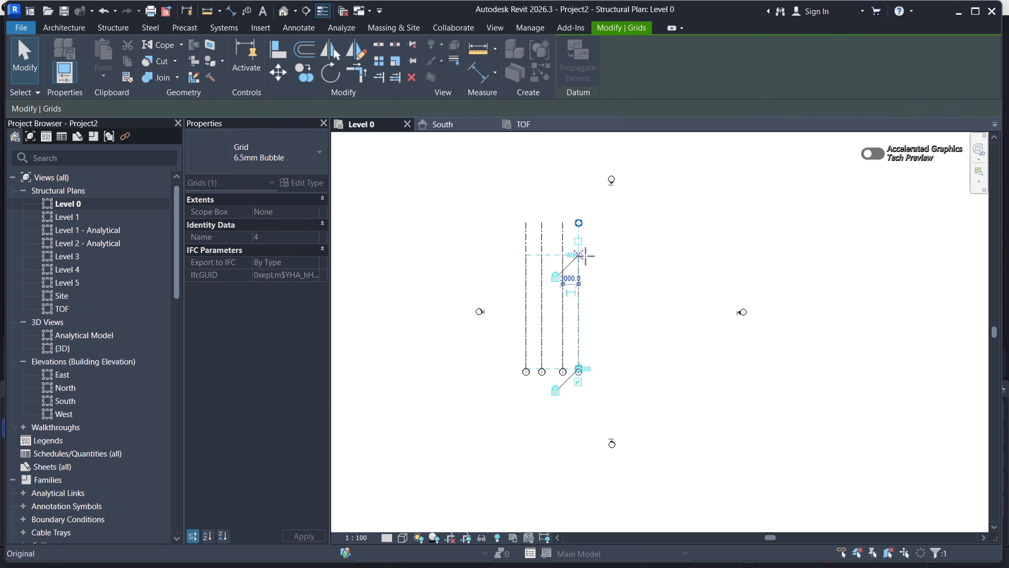
click(712, 304)
scroll(541, 317, up, 2)
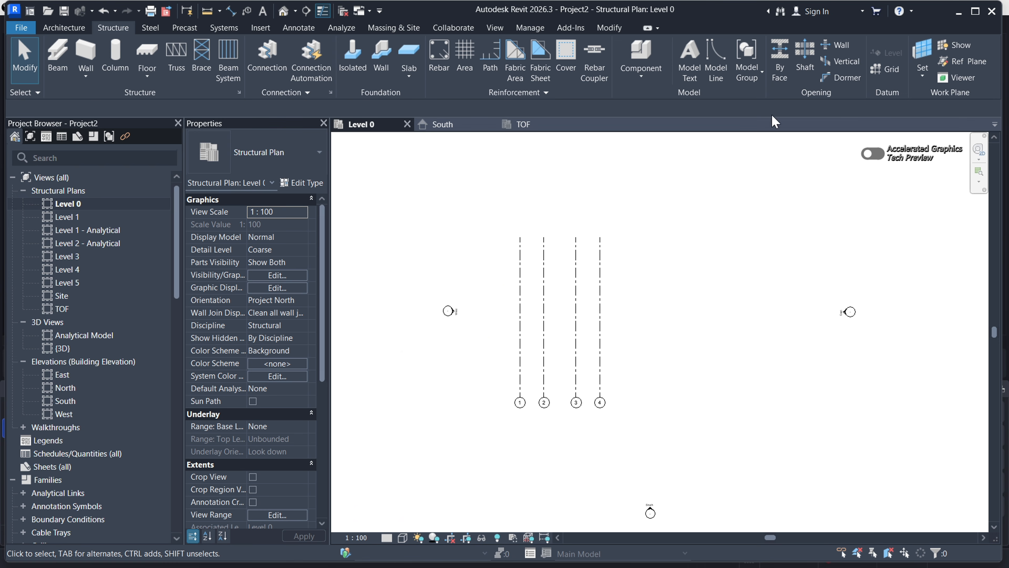
Draw a horizontal grid line across grids 1 to 4, just above their bubbles, and finish the Grid command
click(885, 69)
scroll(494, 273, up, 1)
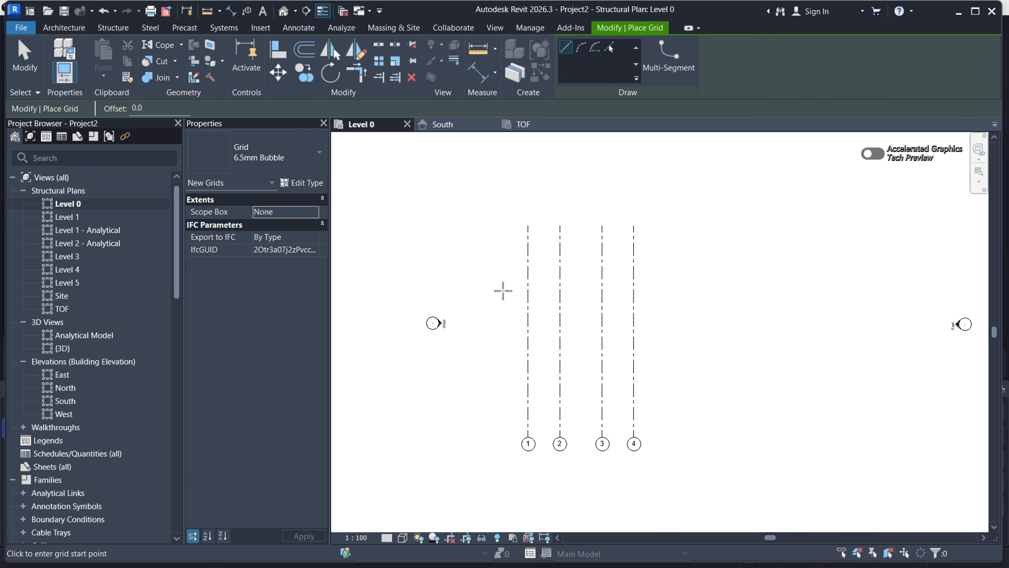
click(495, 281)
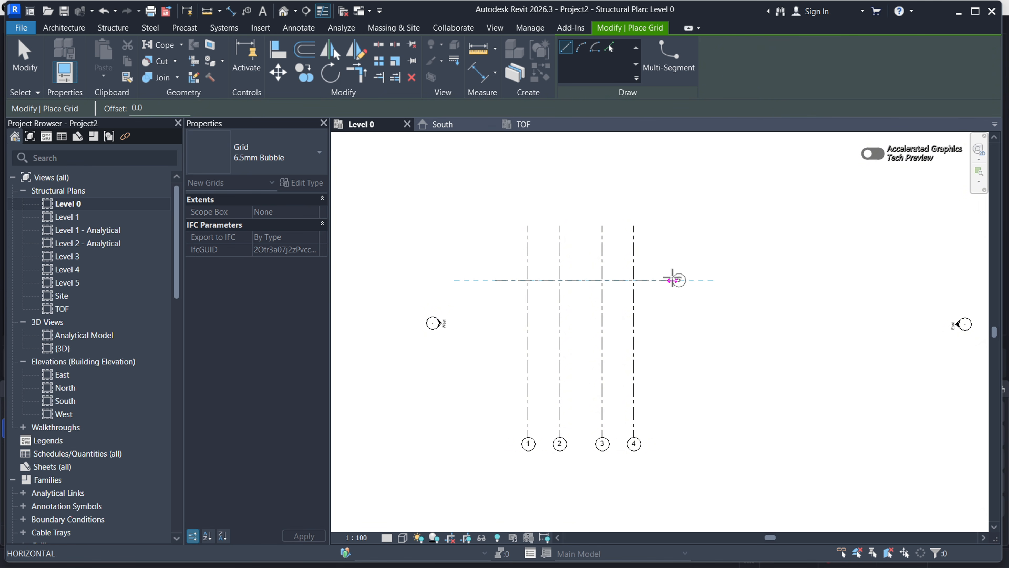
key(Escape)
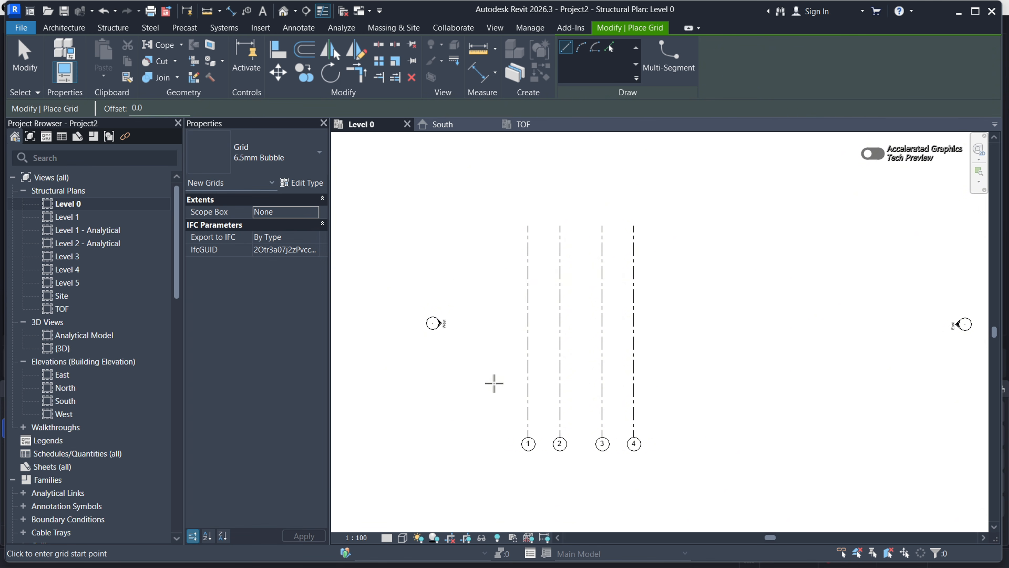
click(496, 396)
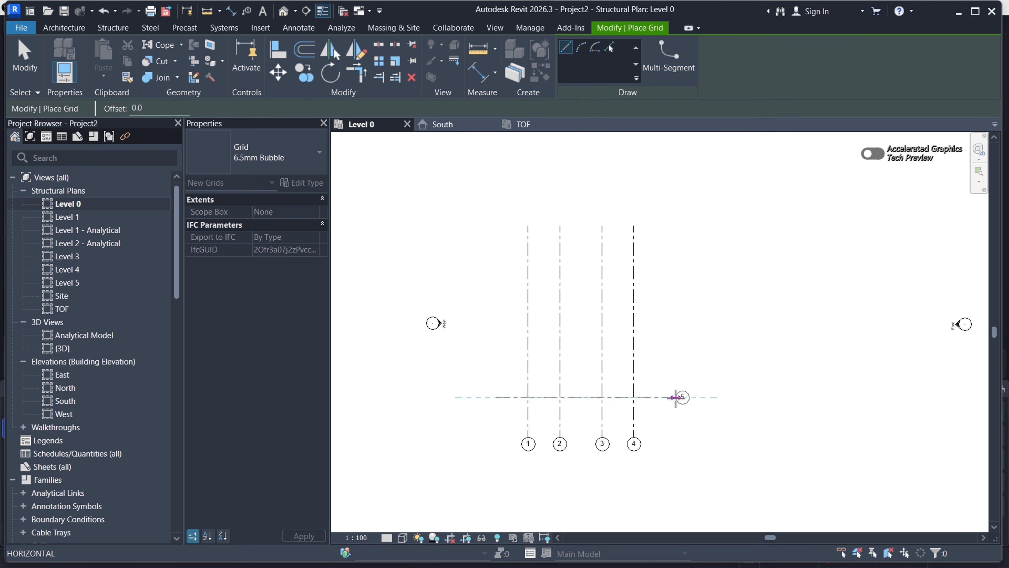
click(680, 397)
key(Escape)
key(Escape)
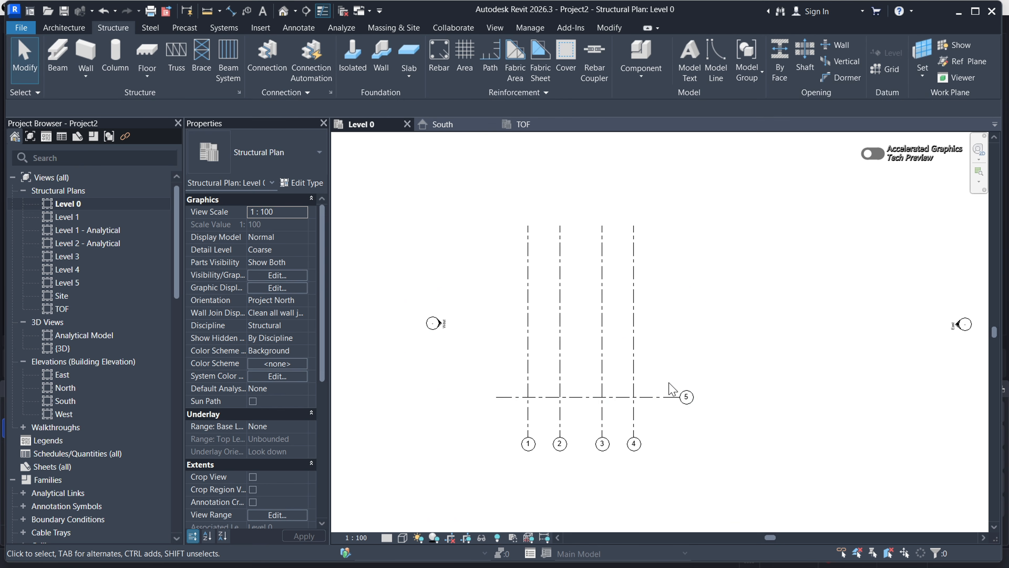
Rename the horizontal grid line as A and deselect it
click(657, 396)
scroll(637, 446, up, 3)
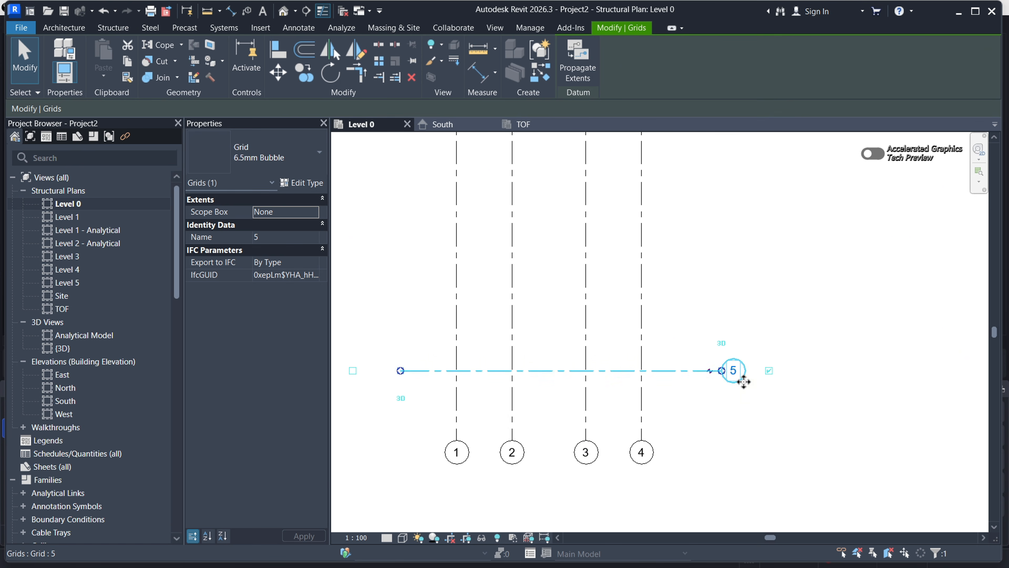
scroll(740, 380, up, 3)
click(729, 371)
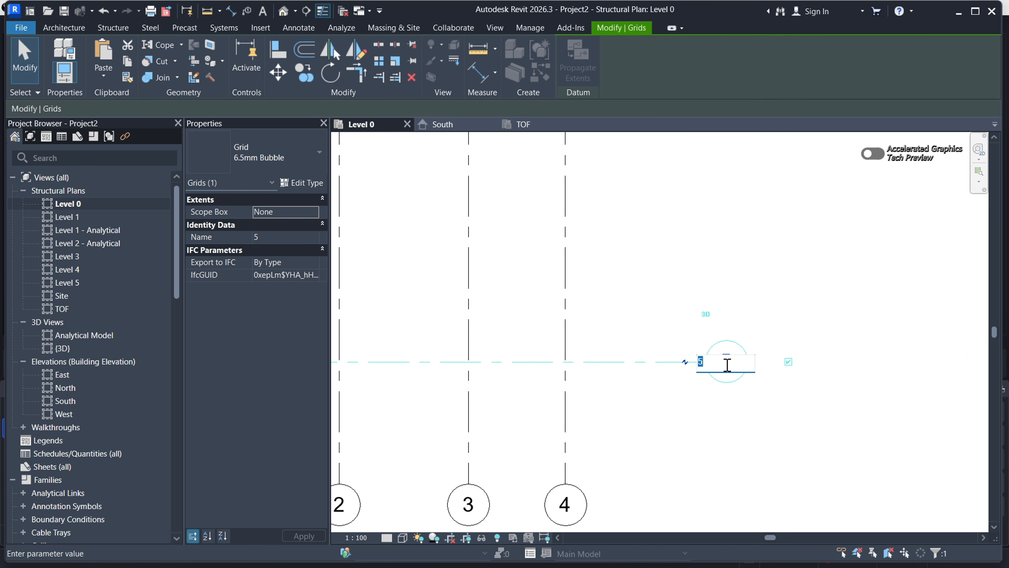
key(Return)
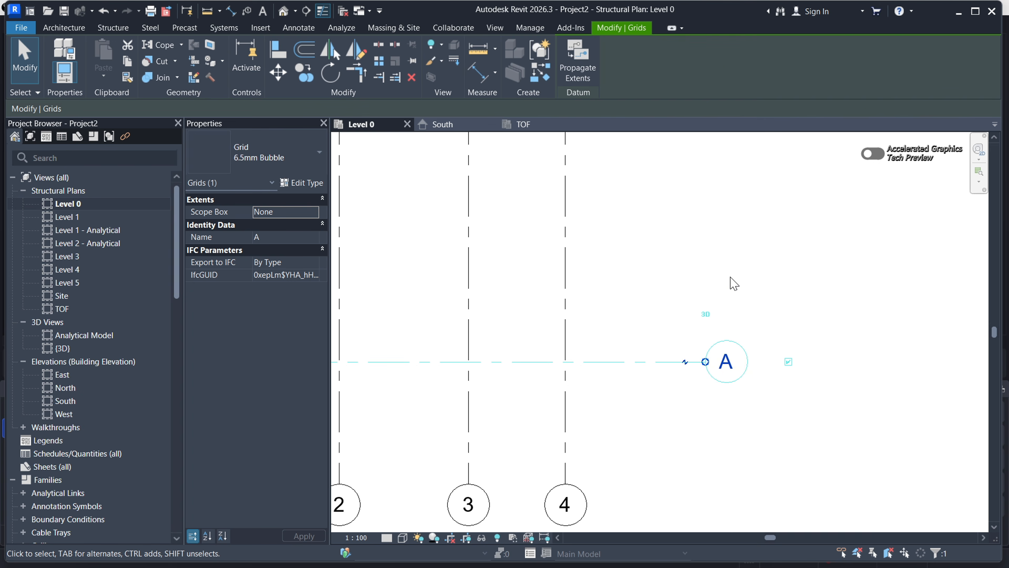
scroll(772, 309, down, 5)
key(Escape)
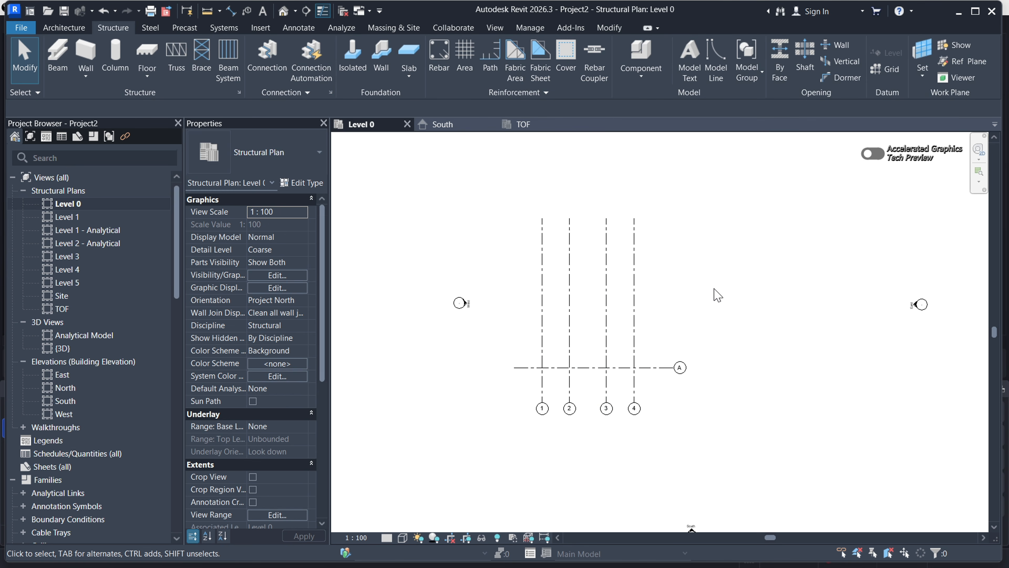
Draw a second horizontal grid line 4000 mm above grid A, aligned with both of its ends
click(662, 367)
key(g)
key(r)
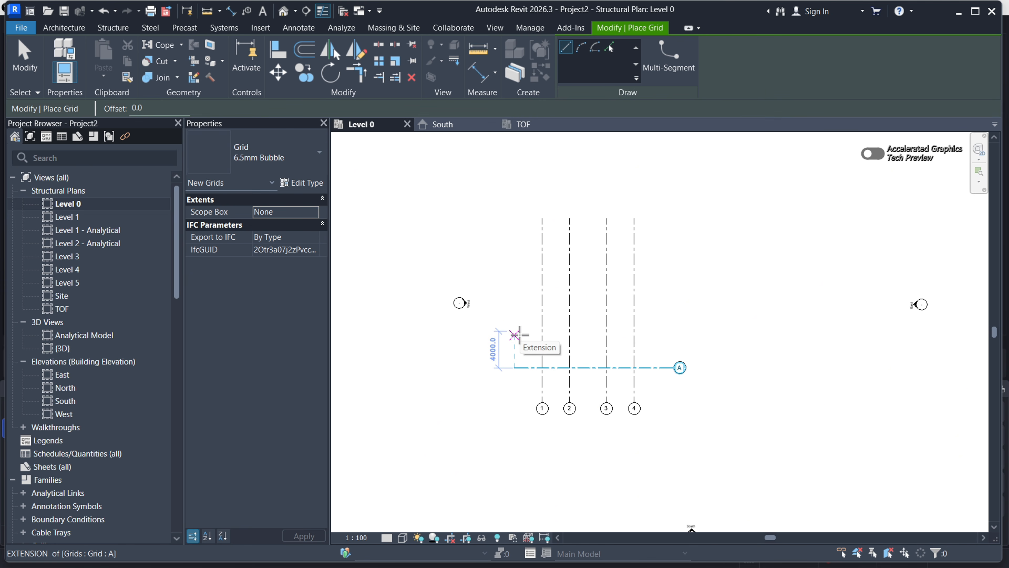
click(514, 331)
click(674, 331)
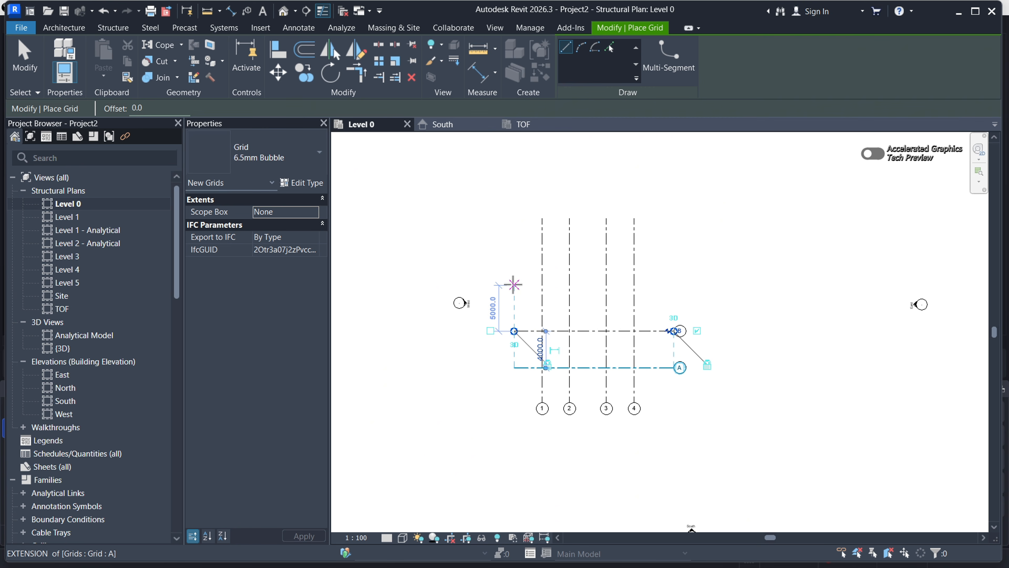
Draw a third horizontal grid line 4000 mm above grid B, aligned with the others, and finish the Grid command
click(513, 294)
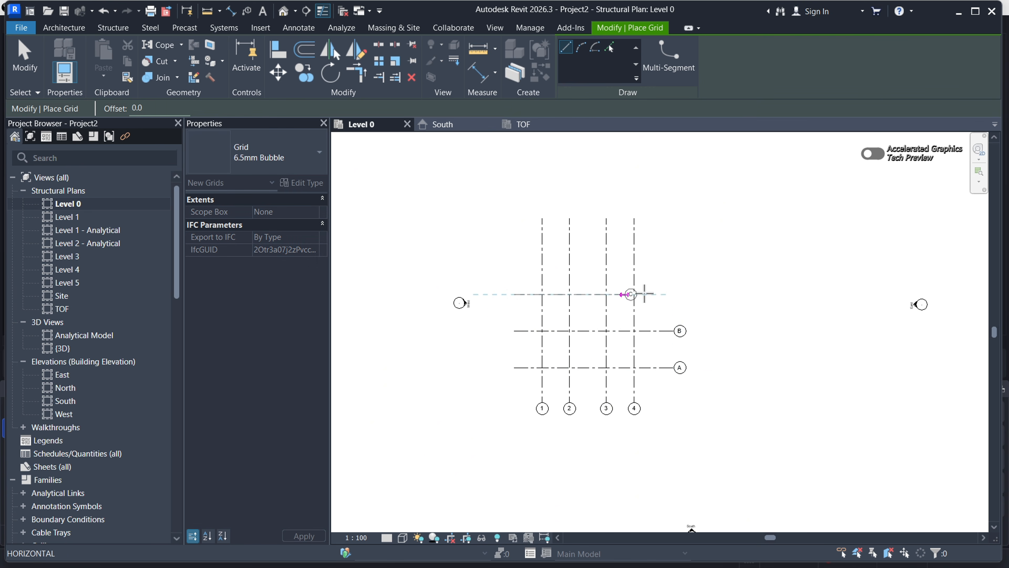
click(674, 295)
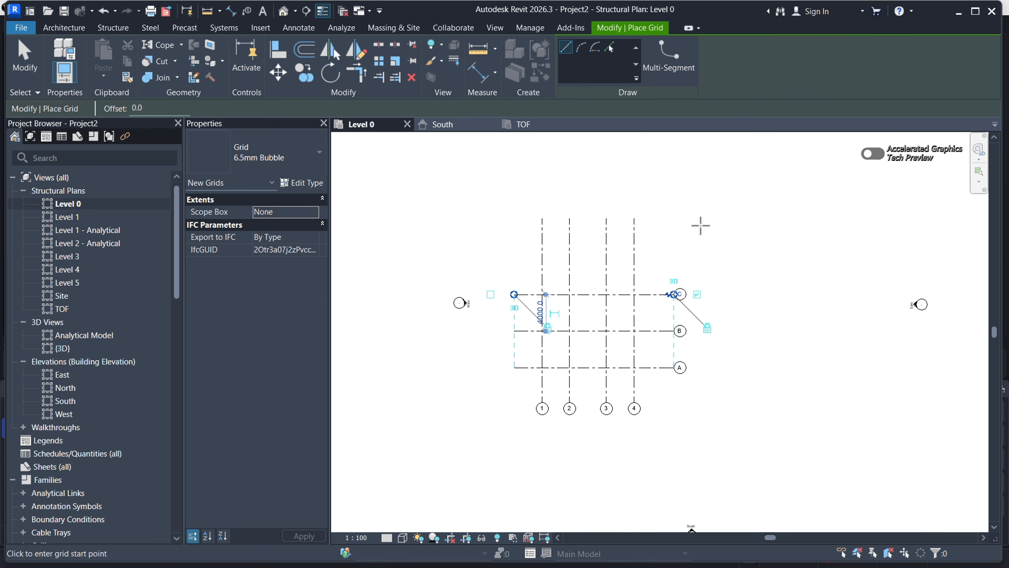
key(Escape)
key(Escape)
Pull the upper ends of the vertical grid lines down closer to grid C and deselect them
click(635, 258)
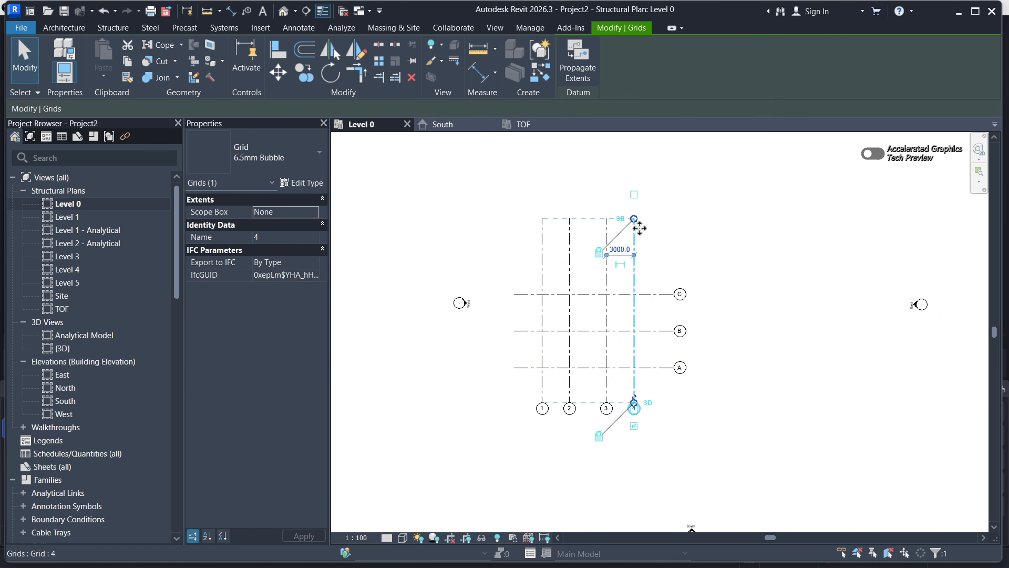
drag(634, 219, 634, 263)
click(714, 276)
scroll(605, 415, up, 2)
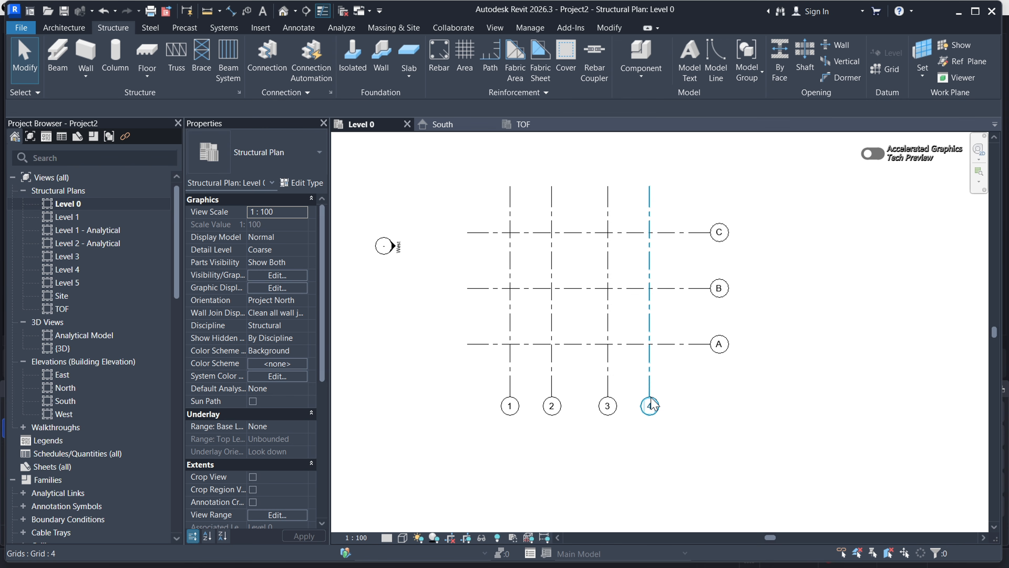
Move the bubble ends of the vertical grid lines up closer to grid A and deselect them
click(649, 382)
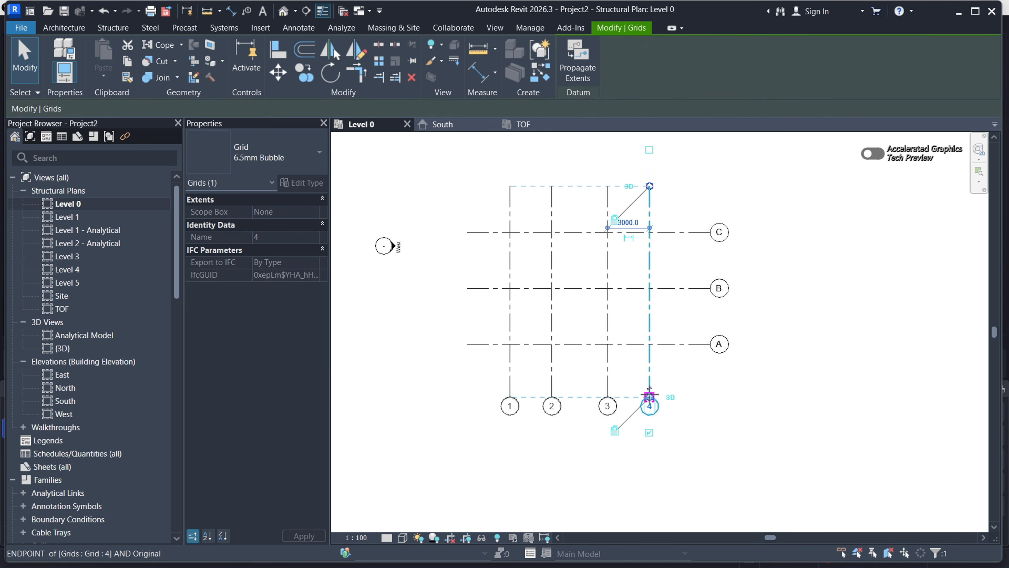
drag(649, 394, 649, 365)
click(622, 324)
scroll(575, 280, up, 2)
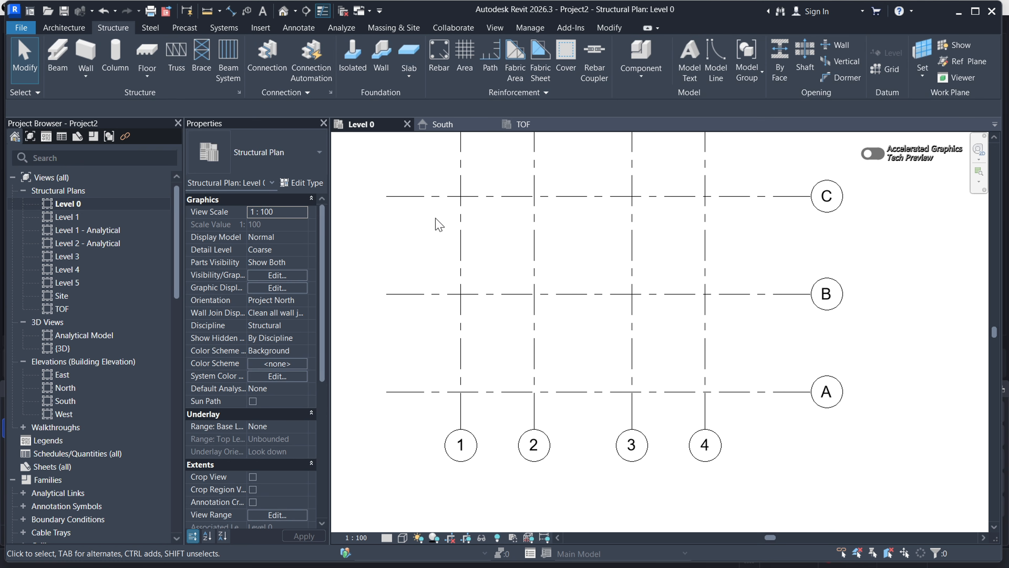
scroll(556, 314, down, 3)
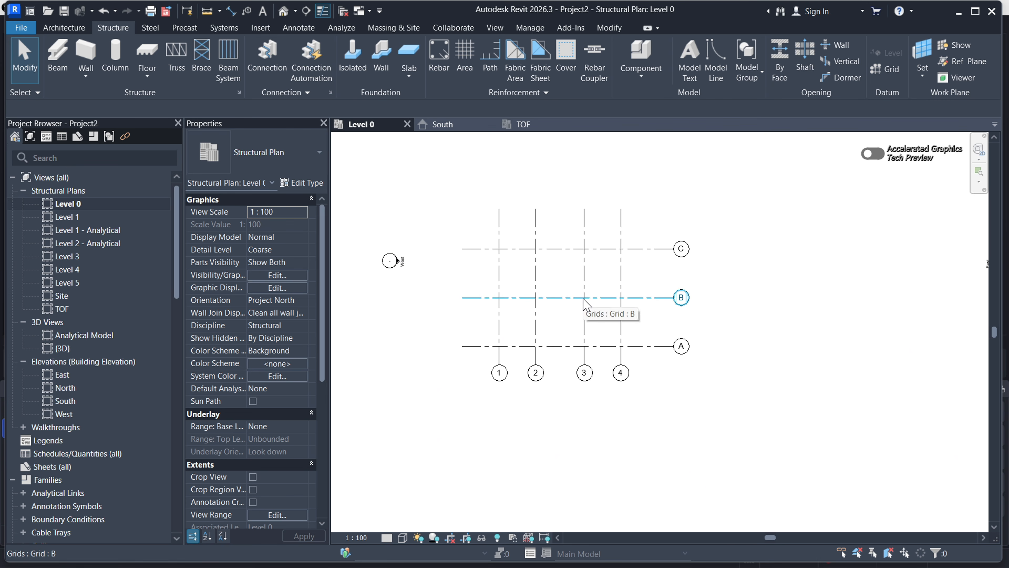
Examine the grid lines and levels in the South elevation and return to the Level 0 plan
click(445, 125)
scroll(582, 398, down, 3)
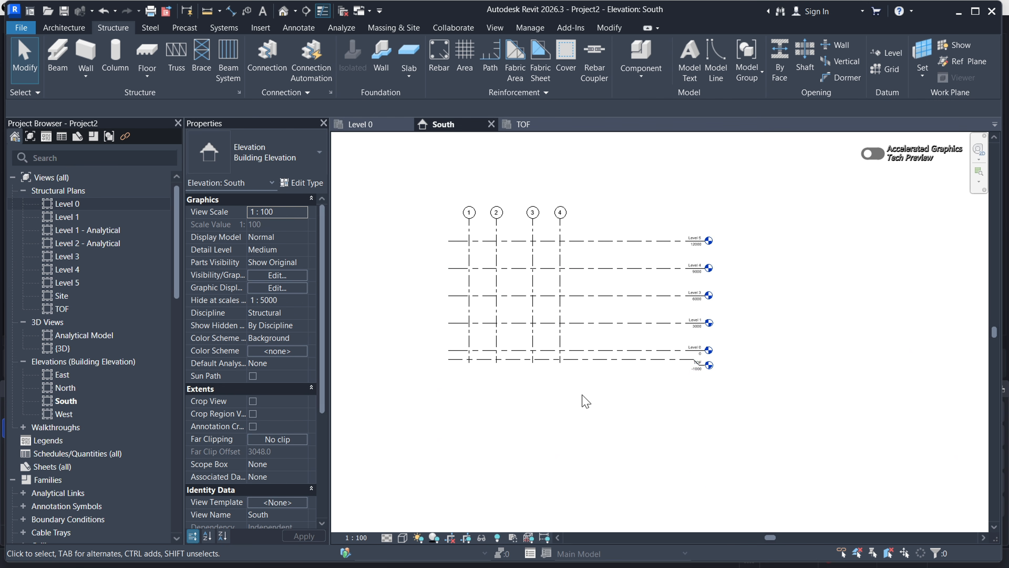
scroll(526, 361, up, 5)
scroll(579, 401, down, 1)
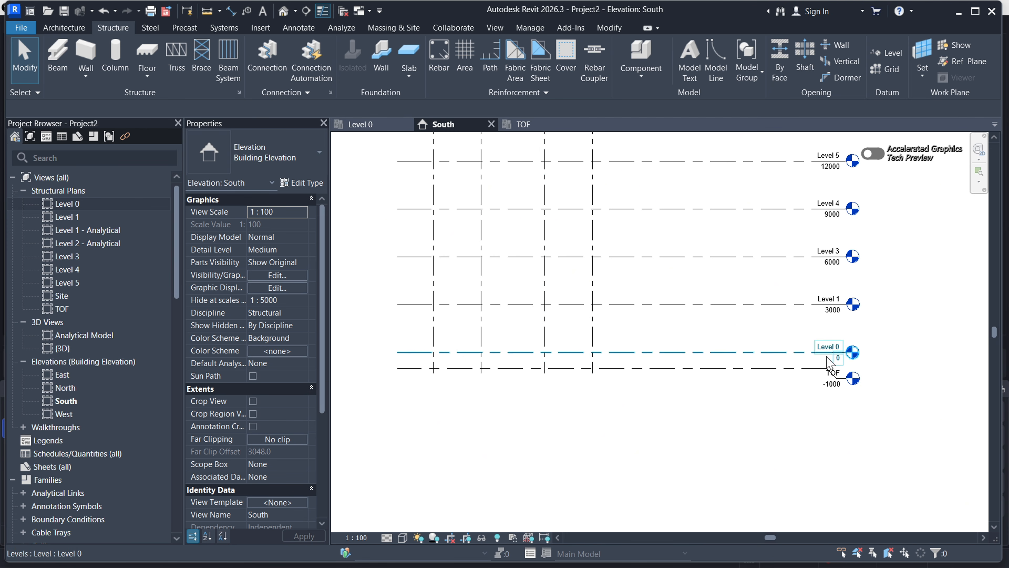
click(367, 126)
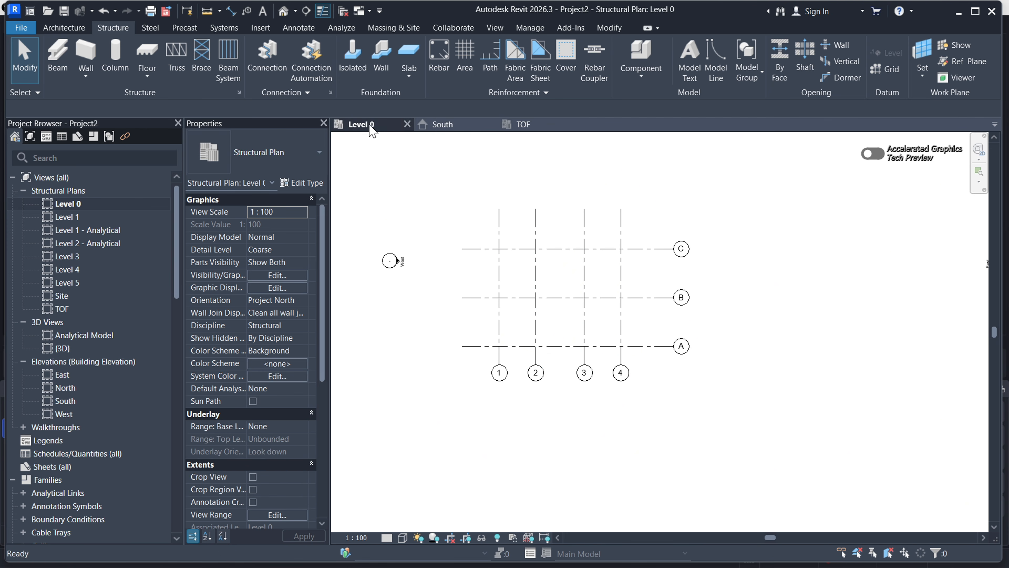
scroll(585, 301, down, 2)
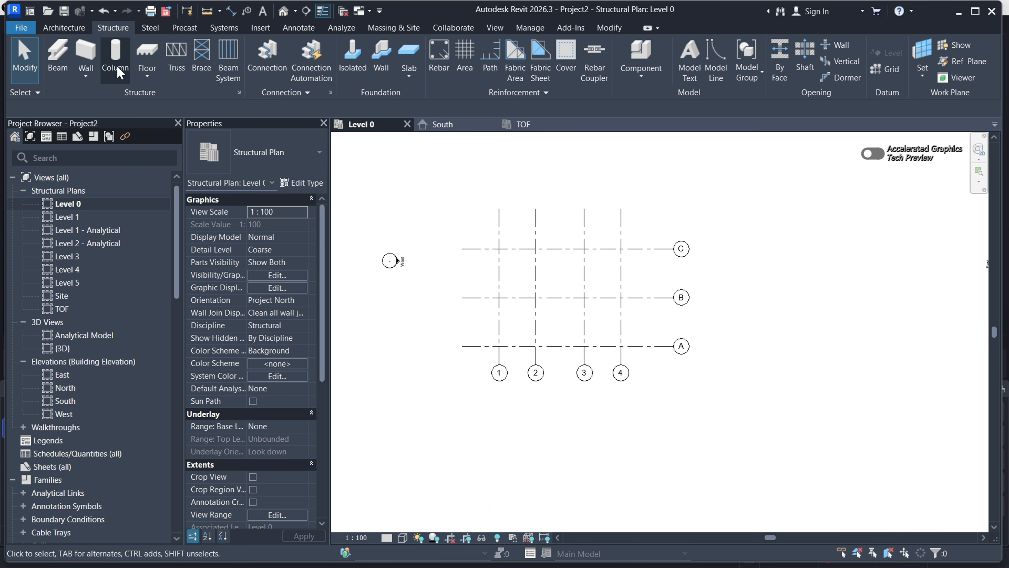
Start placing a structural column using the Concrete-Rectangular-Column 300 x 450mm type
click(115, 57)
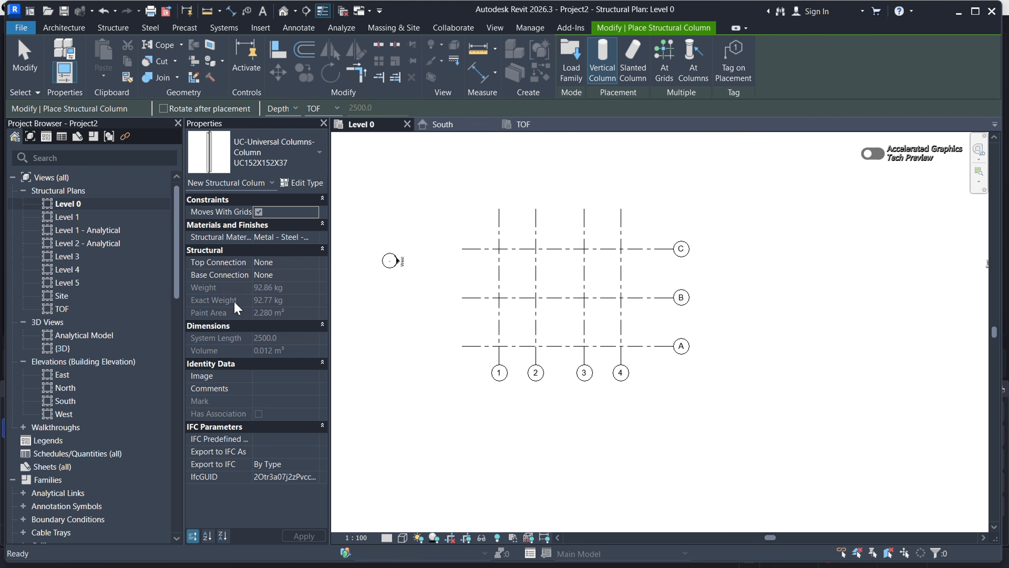
click(315, 158)
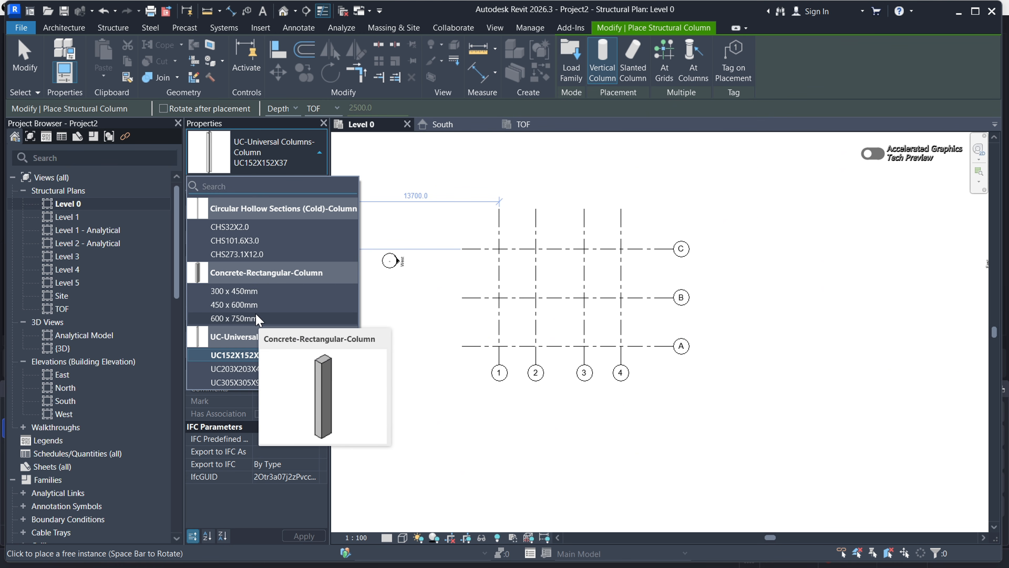
click(238, 295)
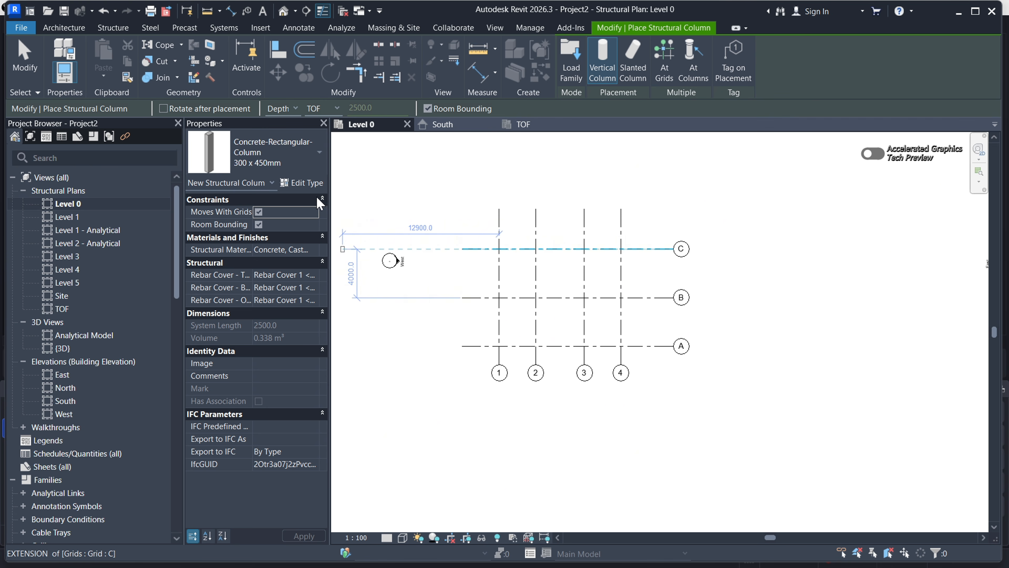
Duplicate the rectangular concrete column type as 300X300mm and set its h dimension to 300
click(303, 183)
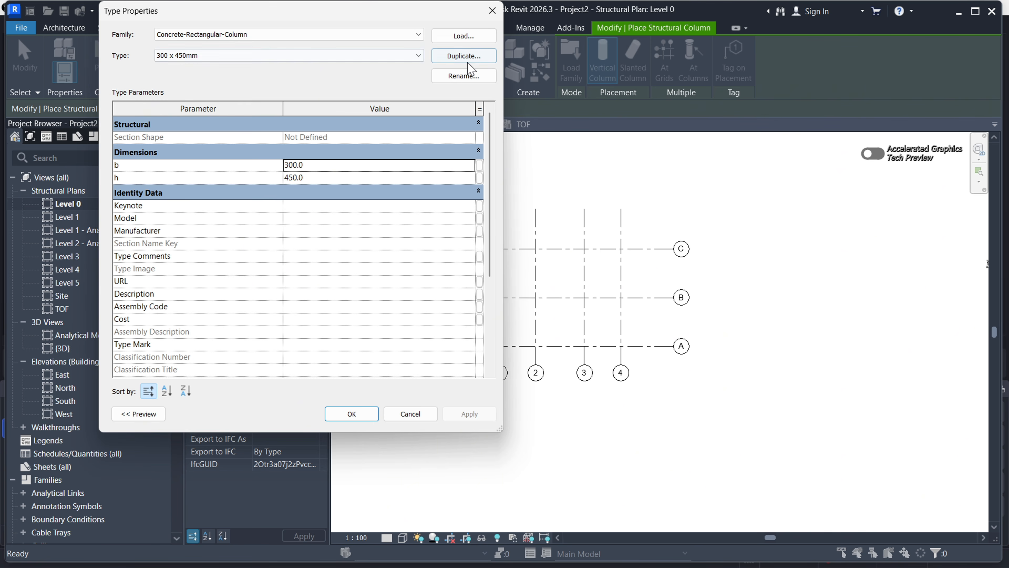
click(459, 58)
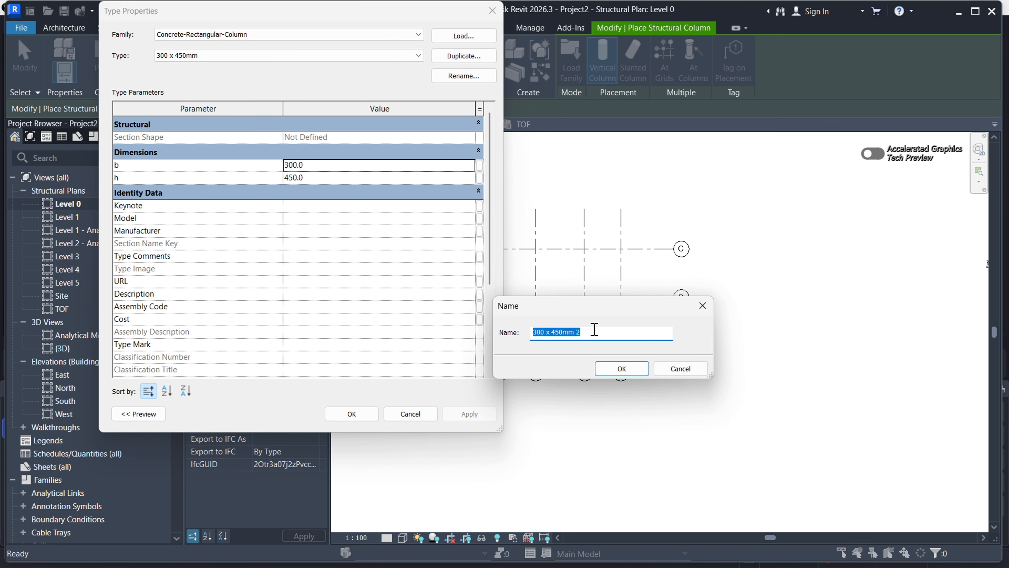
text(300X300mm)
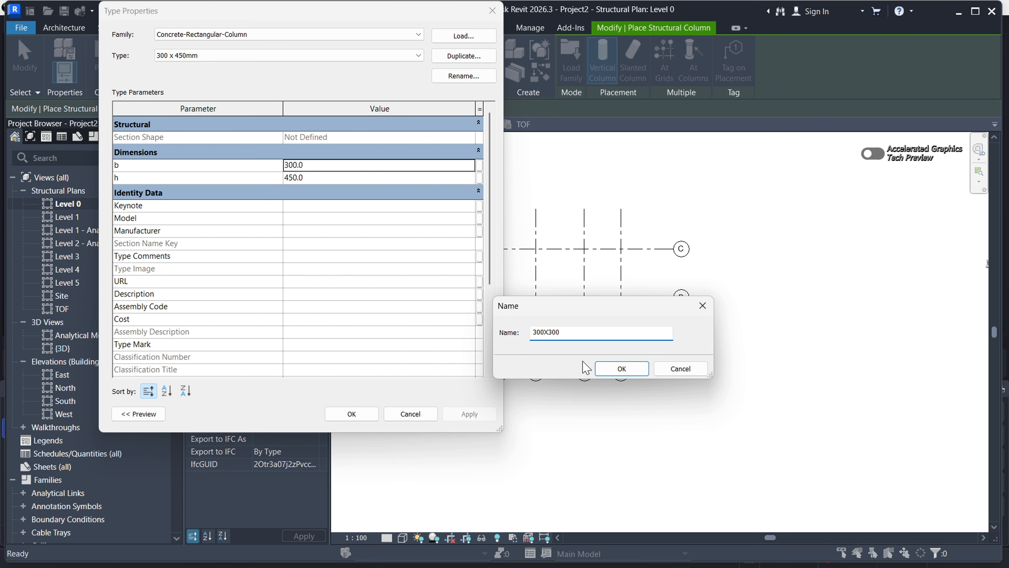
click(616, 363)
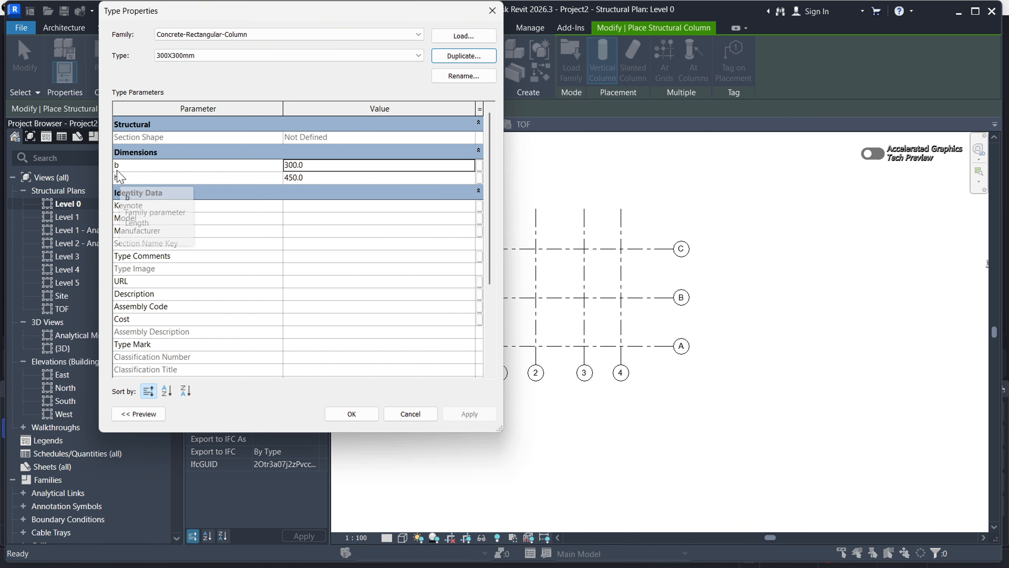
click(318, 165)
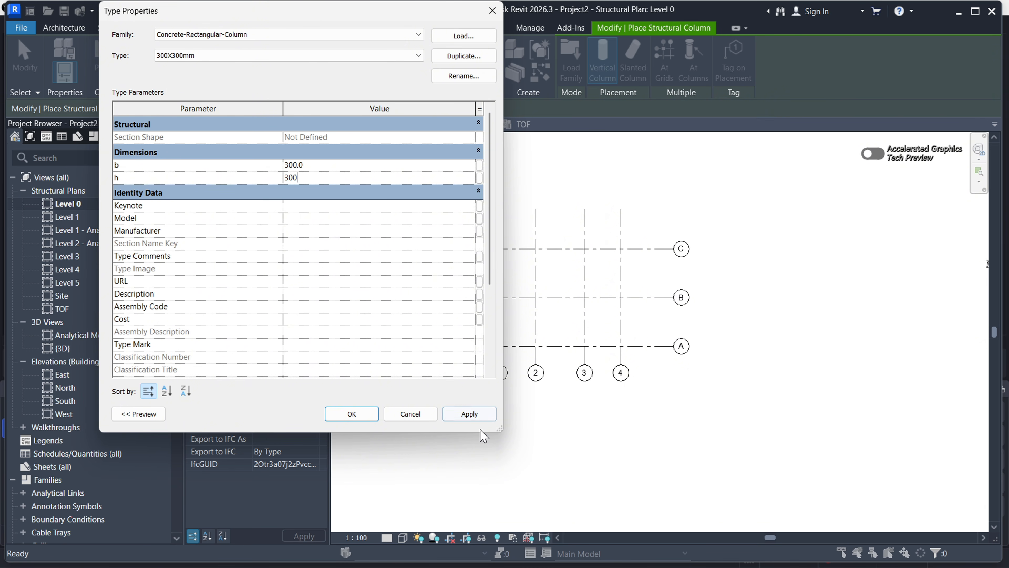
click(470, 415)
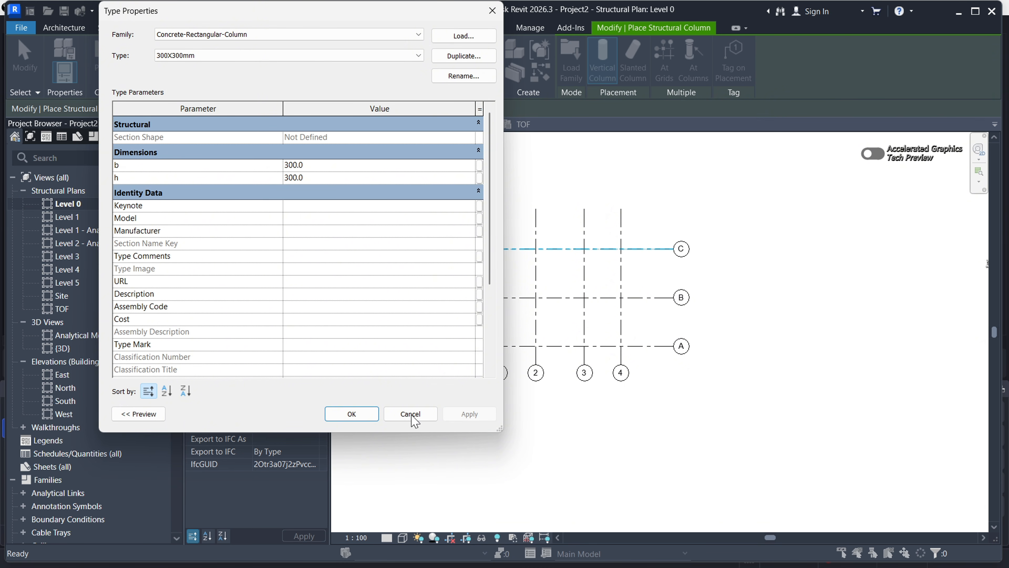
click(351, 416)
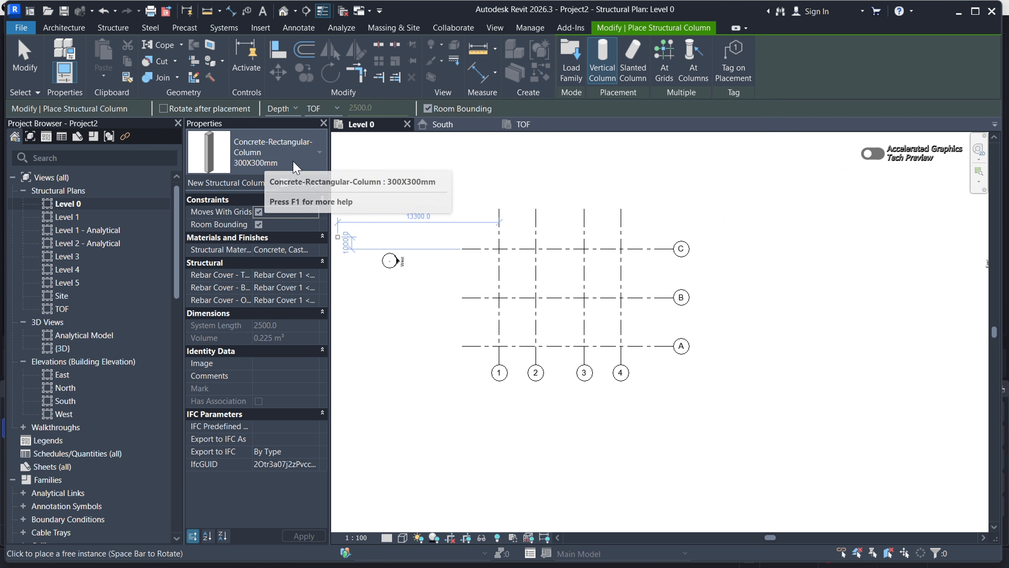
Choose the 300X300mm column type and set the placement to Height up to Level 1
click(316, 162)
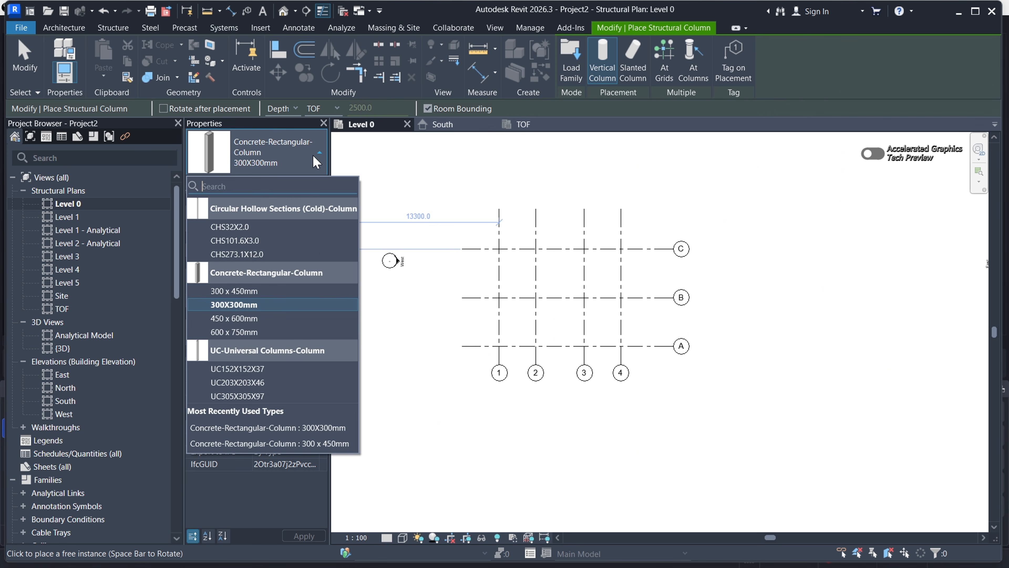
click(231, 308)
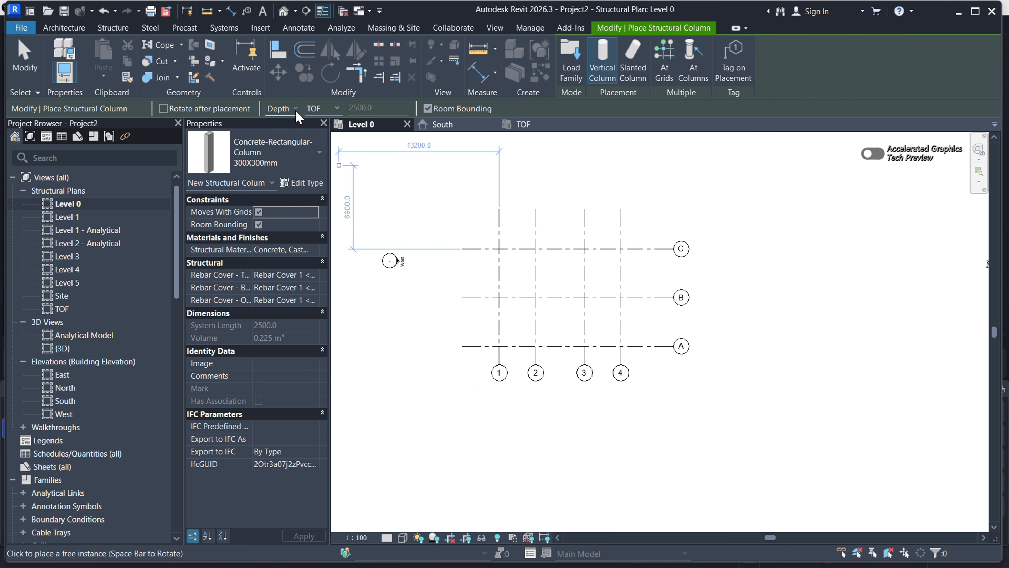
click(283, 118)
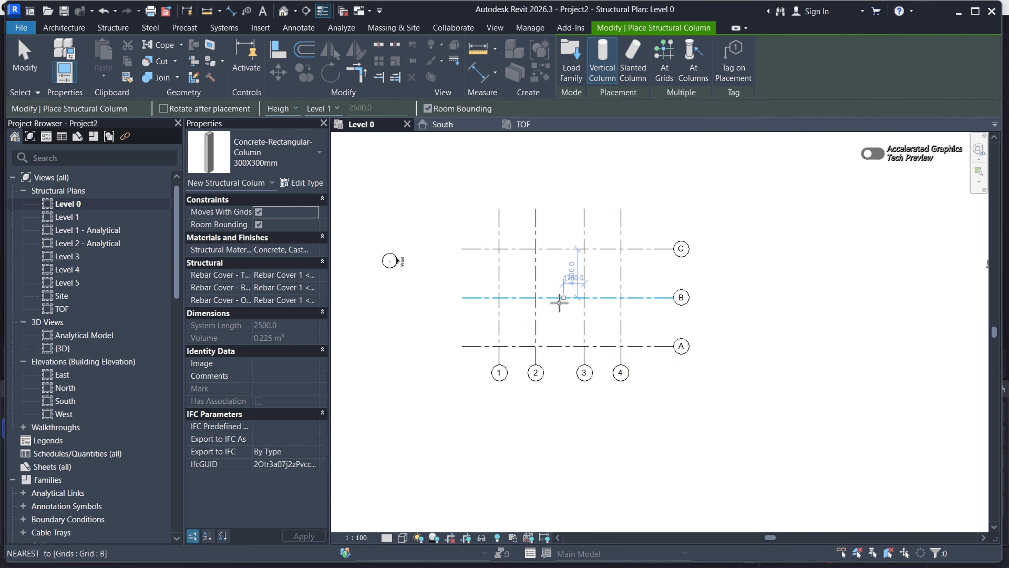
click(336, 108)
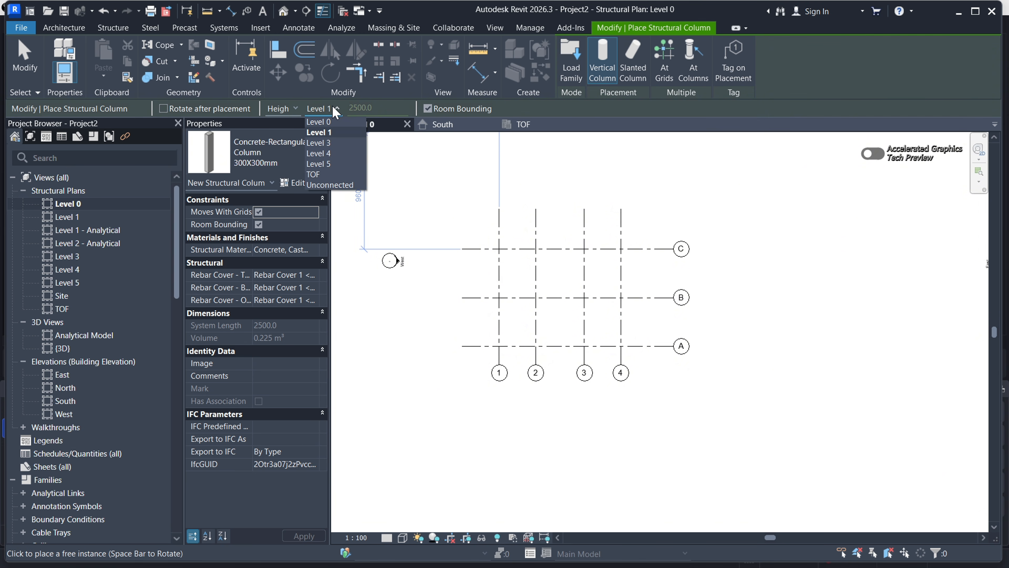
click(333, 107)
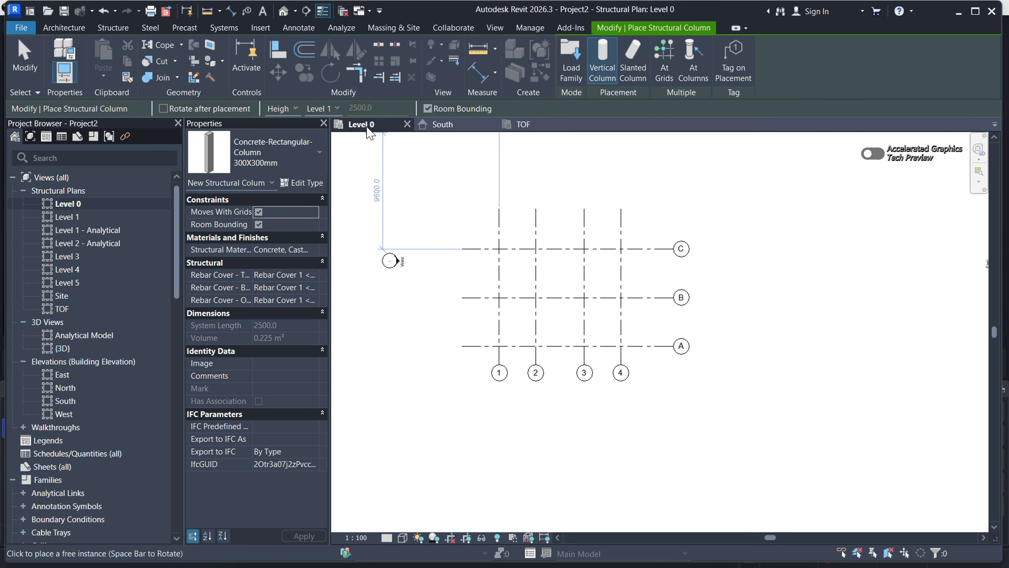
click(335, 110)
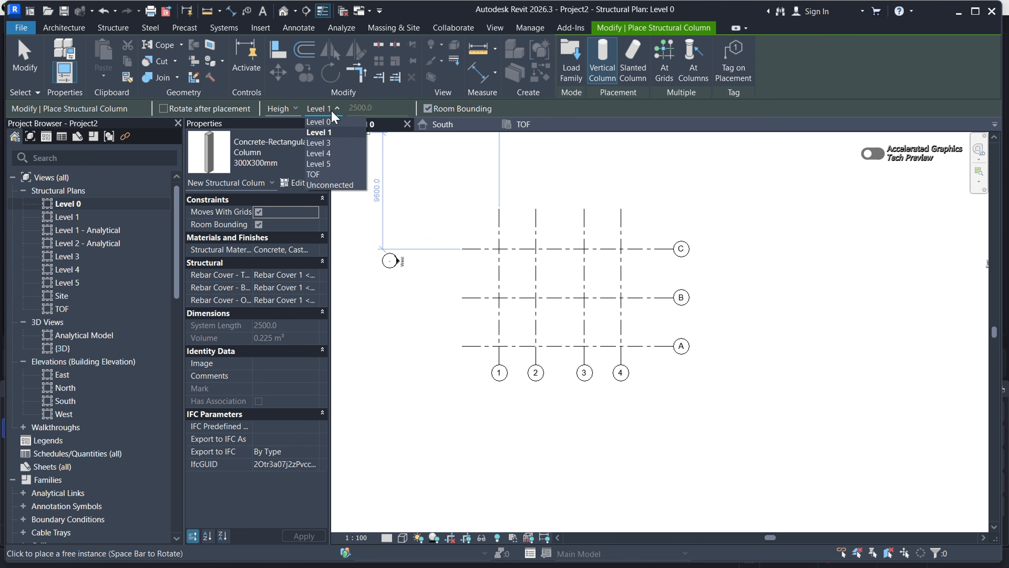
click(332, 138)
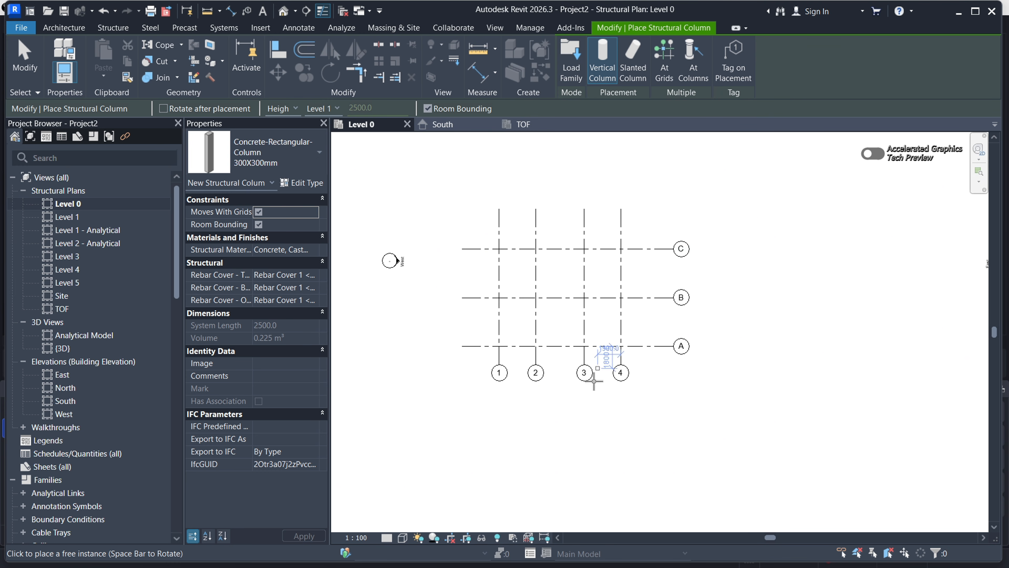
Place individual columns at the intersections of grid A with grids 1 and 2
scroll(495, 350, up, 2)
scroll(497, 349, up, 2)
scroll(507, 350, down, 3)
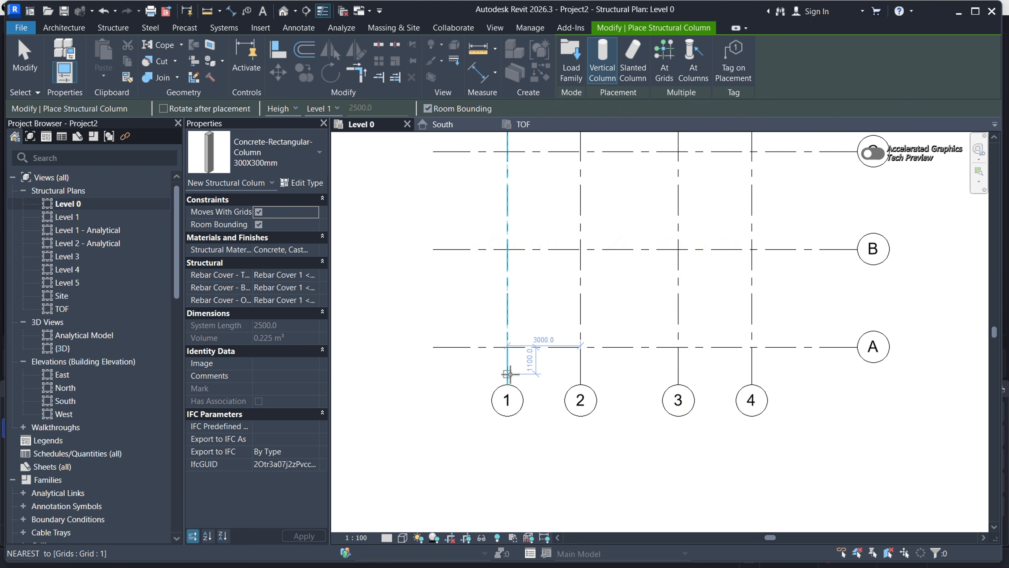
scroll(528, 367, up, 3)
scroll(525, 367, up, 1)
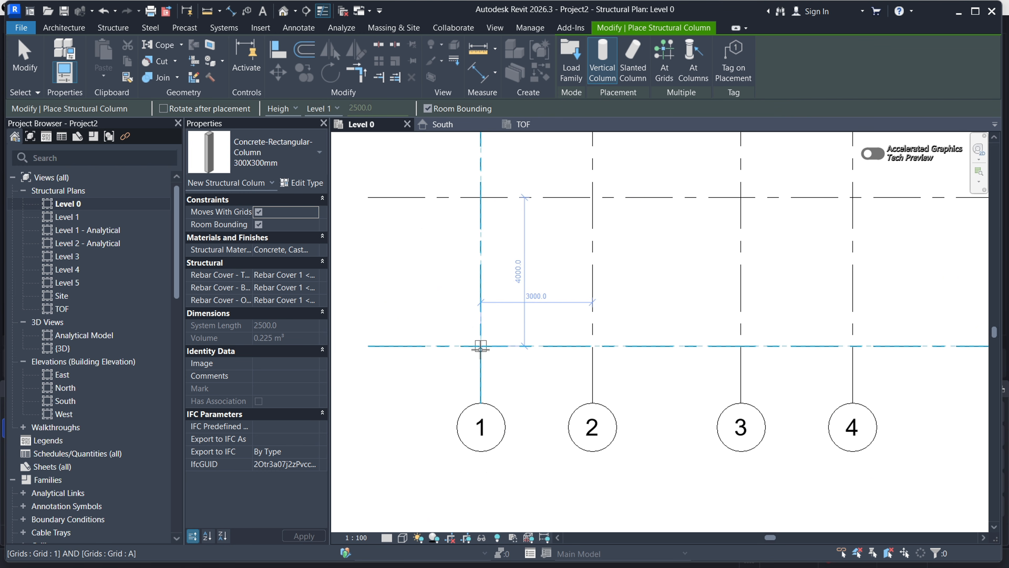
click(480, 346)
click(592, 346)
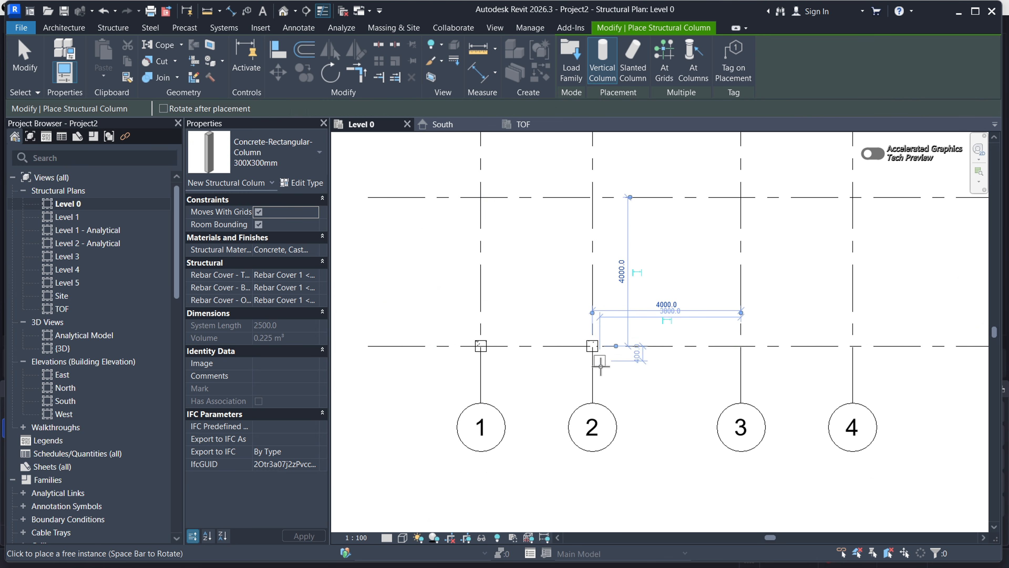
Place columns at all intersections of grids A to C and 1 to 4 using At Grids, and end column placement
scroll(496, 385, down, 2)
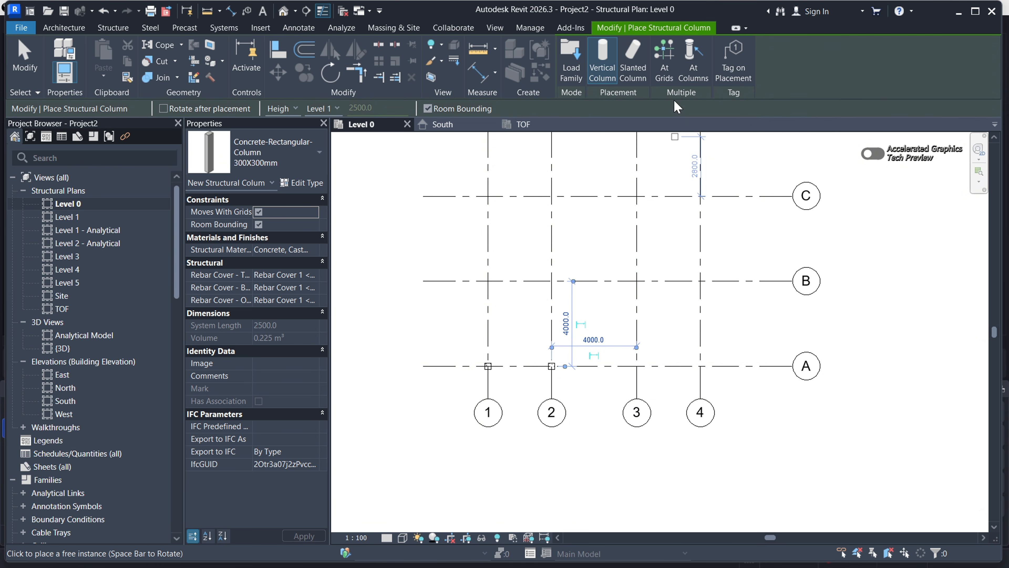
click(663, 53)
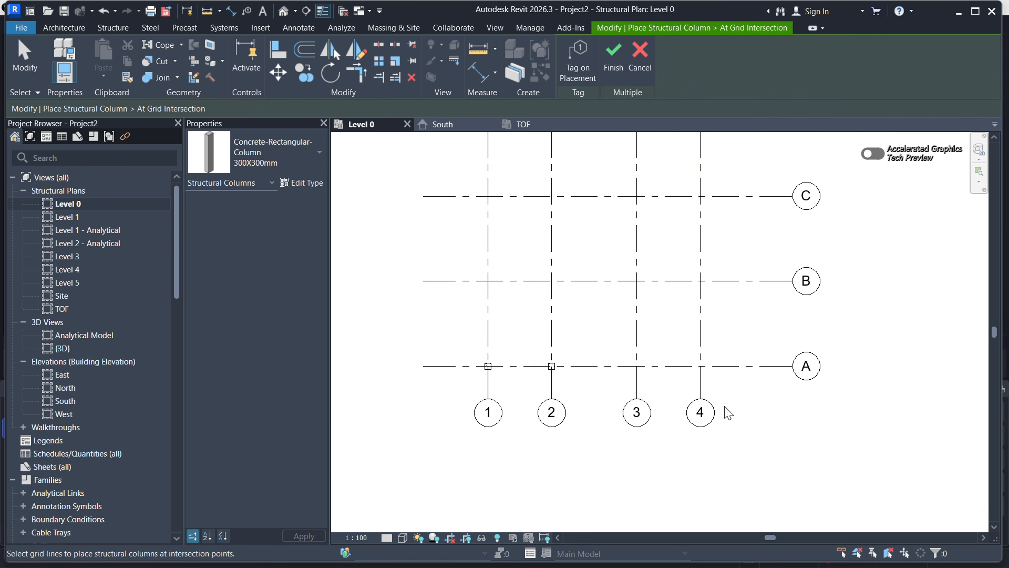
scroll(728, 414, down, 1)
drag(729, 437, 521, 240)
scroll(645, 308, up, 1)
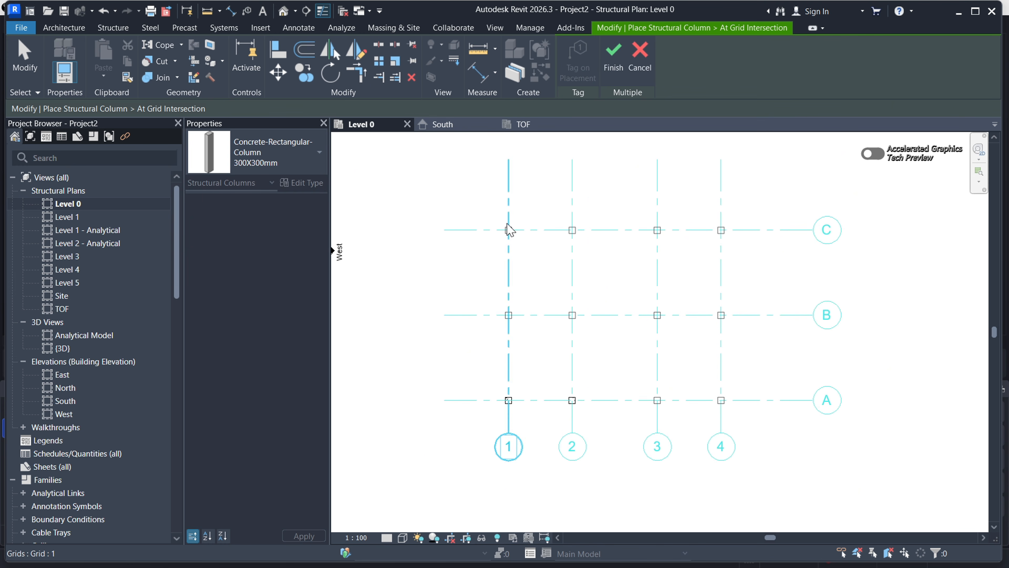
click(613, 56)
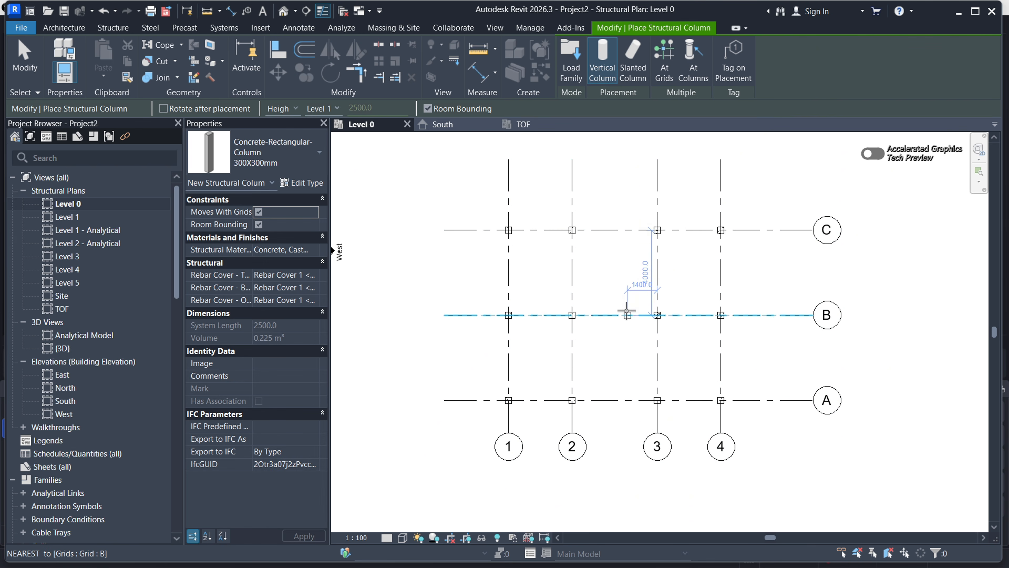
key(Escape)
Examine the placed columns in the Level 0 plan and in the default 3D view
scroll(577, 293, down, 3)
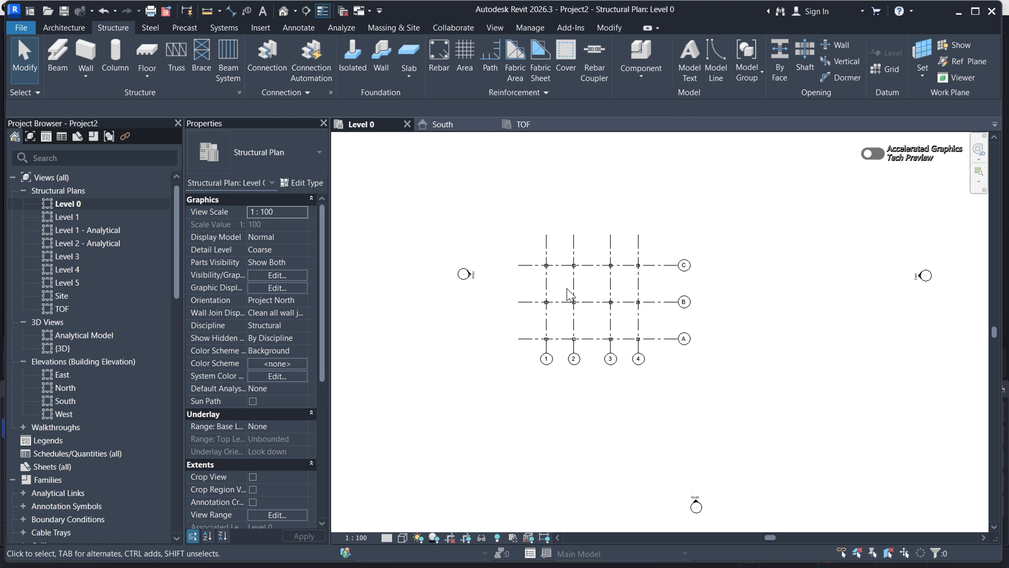
scroll(577, 285, up, 2)
scroll(596, 280, up, 2)
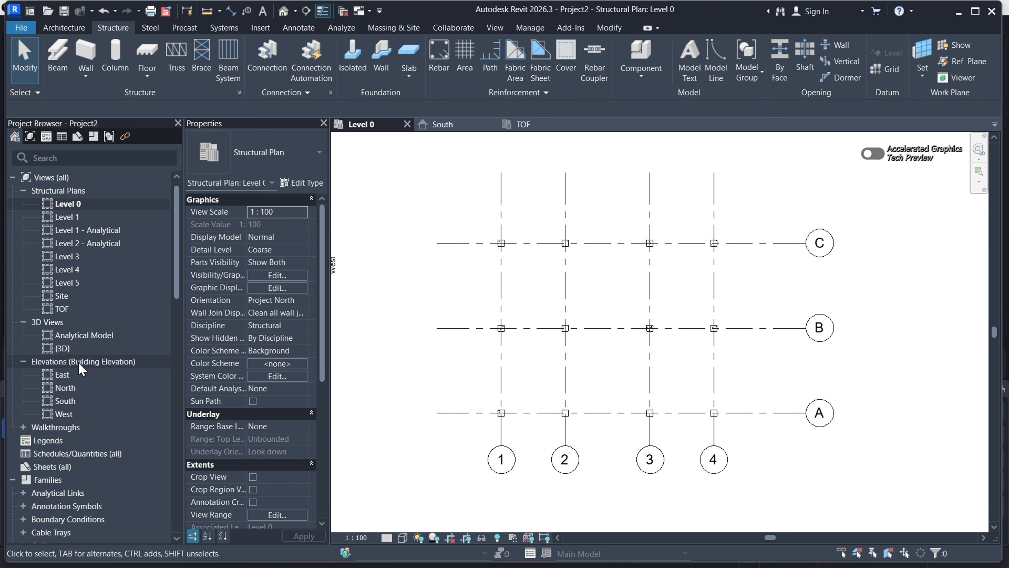
double_click(65, 349)
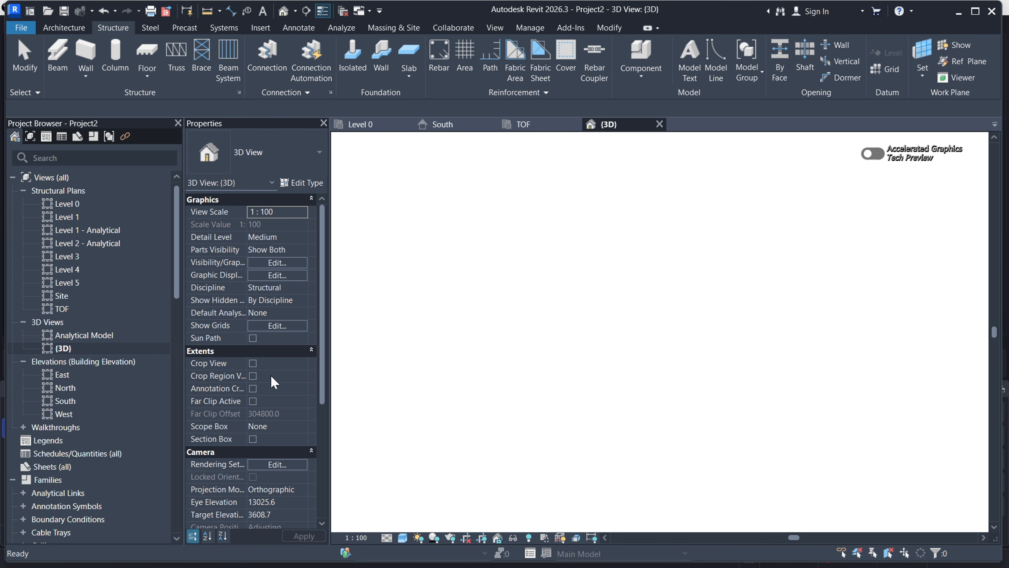
scroll(584, 278, up, 8)
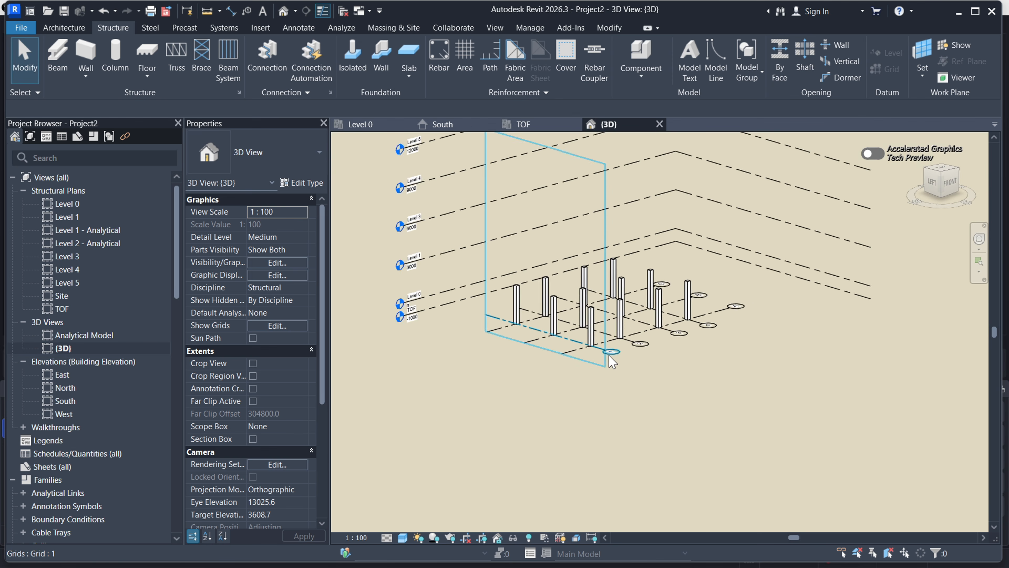
scroll(584, 286, down, 6)
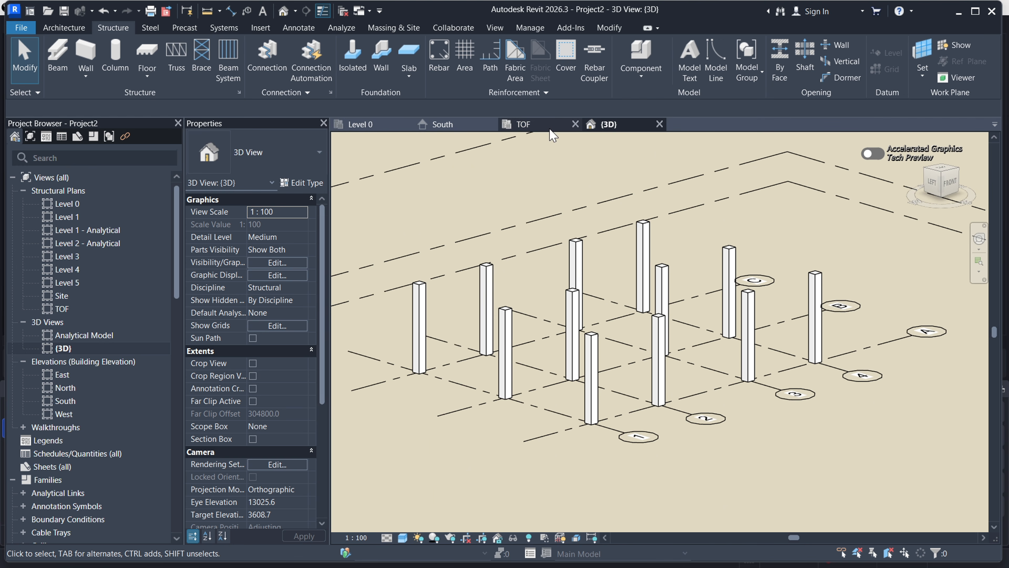
Check the columns' vertical extents in the South elevation and return to the 3D view to inspect them against the grids and levels
click(535, 130)
click(453, 125)
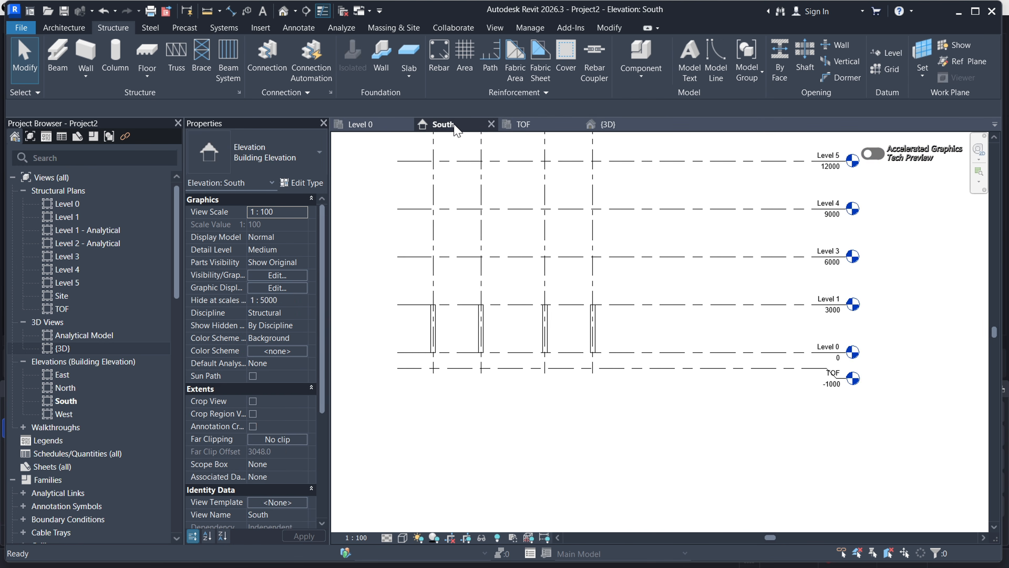
click(362, 125)
click(612, 125)
scroll(604, 312, up, 5)
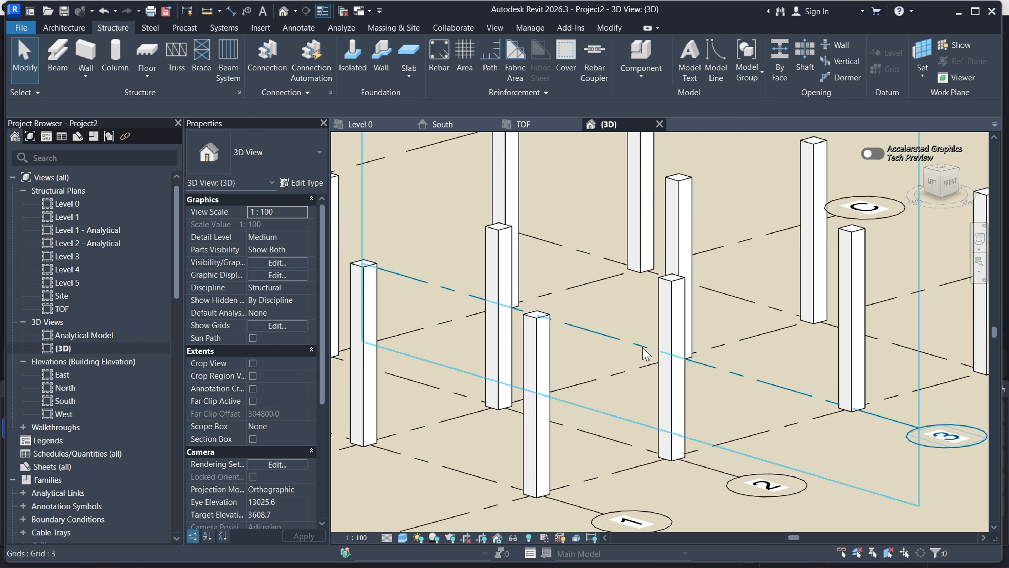
scroll(604, 312, down, 8)
scroll(631, 394, up, 4)
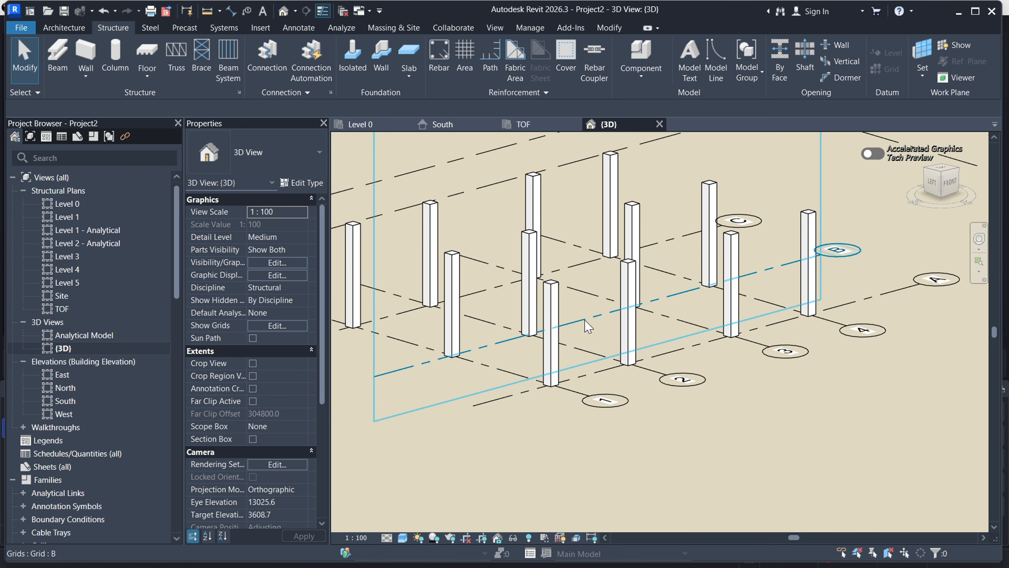
scroll(487, 351, down, 3)
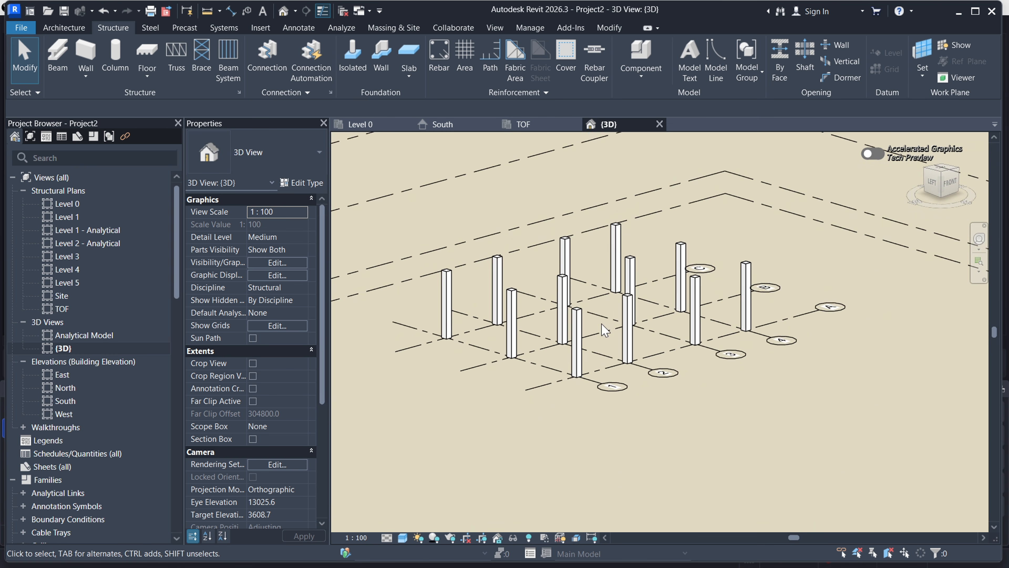
scroll(602, 302, down, 4)
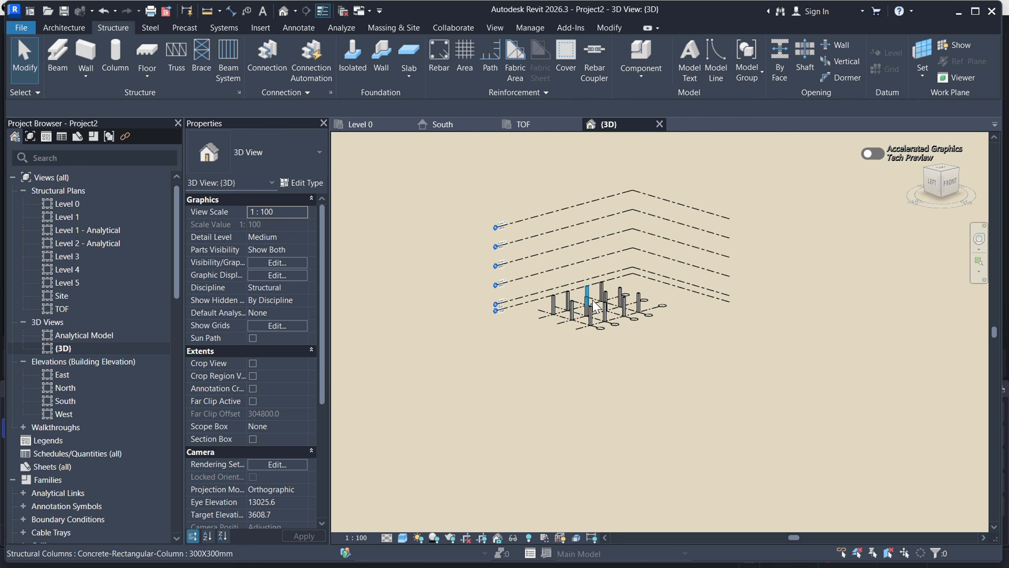
scroll(601, 298, up, 5)
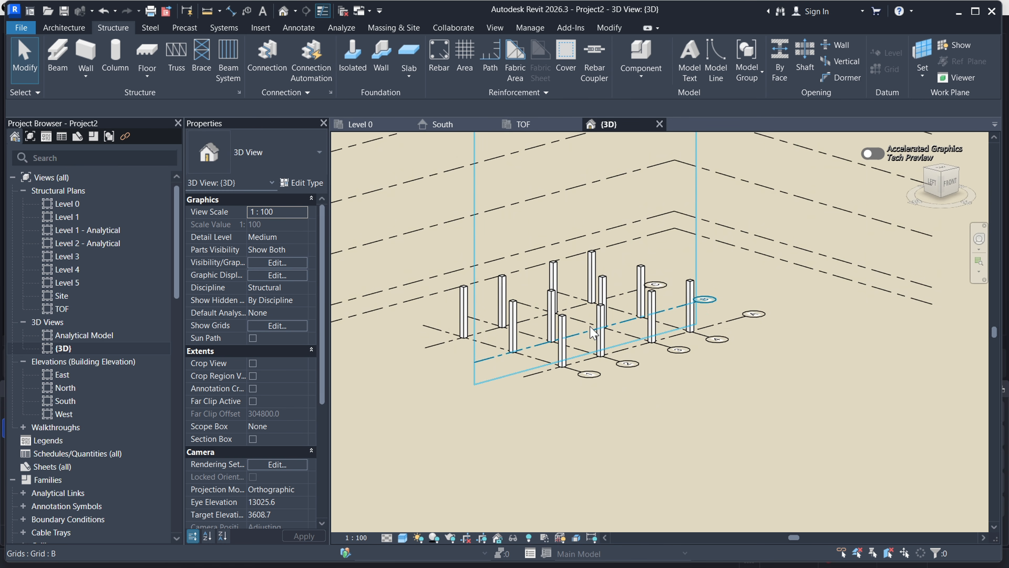
scroll(602, 302, down, 5)
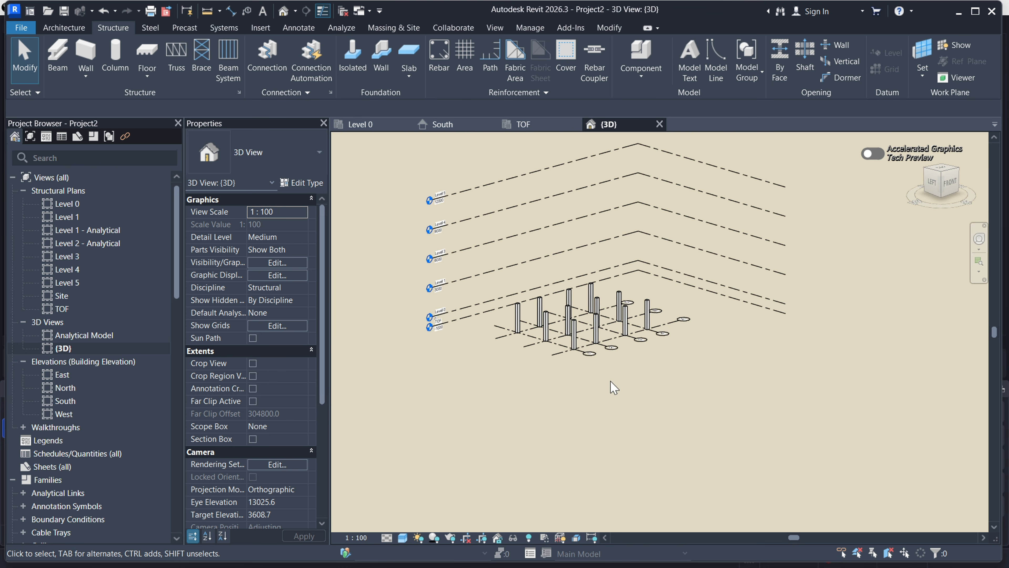
scroll(608, 318, up, 5)
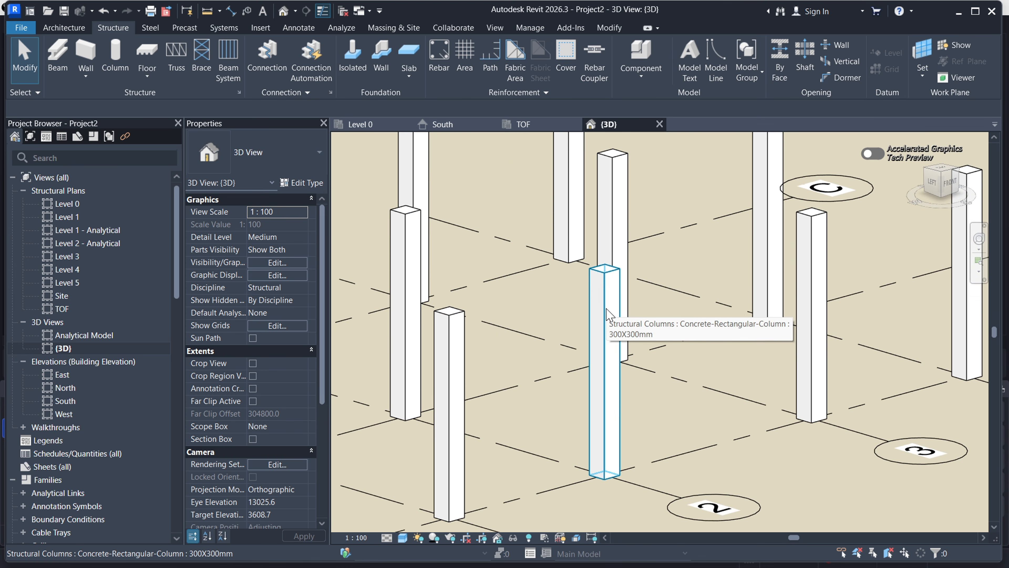
scroll(607, 318, down, 5)
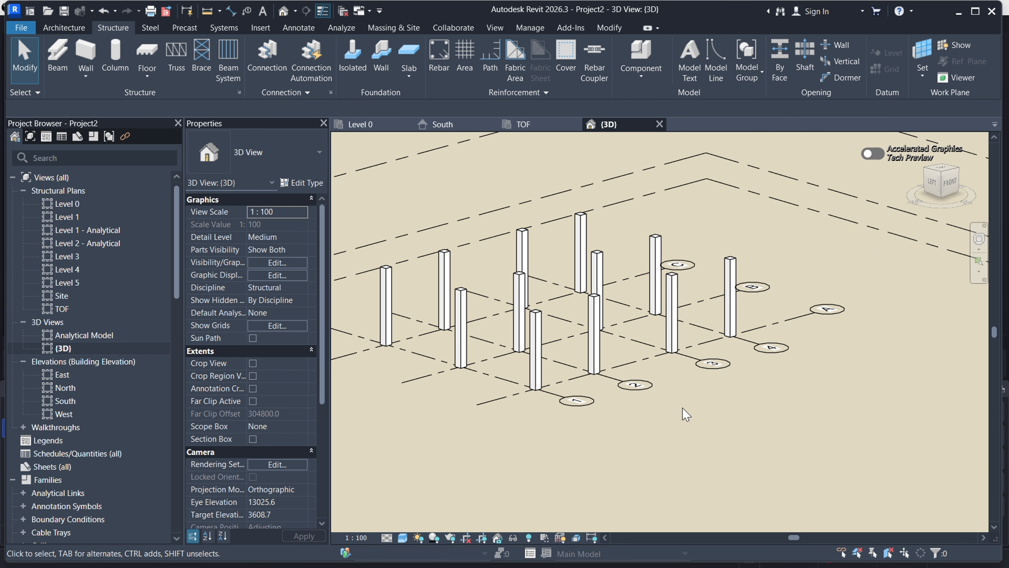
Inspect the columns placed at the grid intersections in the 3D view, both close up and as a whole
scroll(527, 344, up, 4)
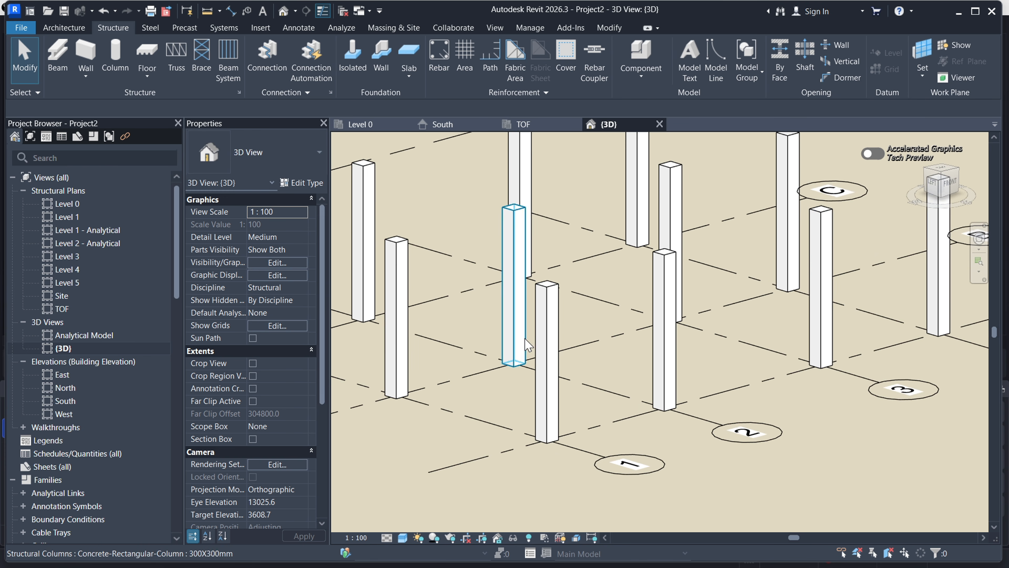
scroll(556, 350, down, 5)
scroll(586, 358, up, 3)
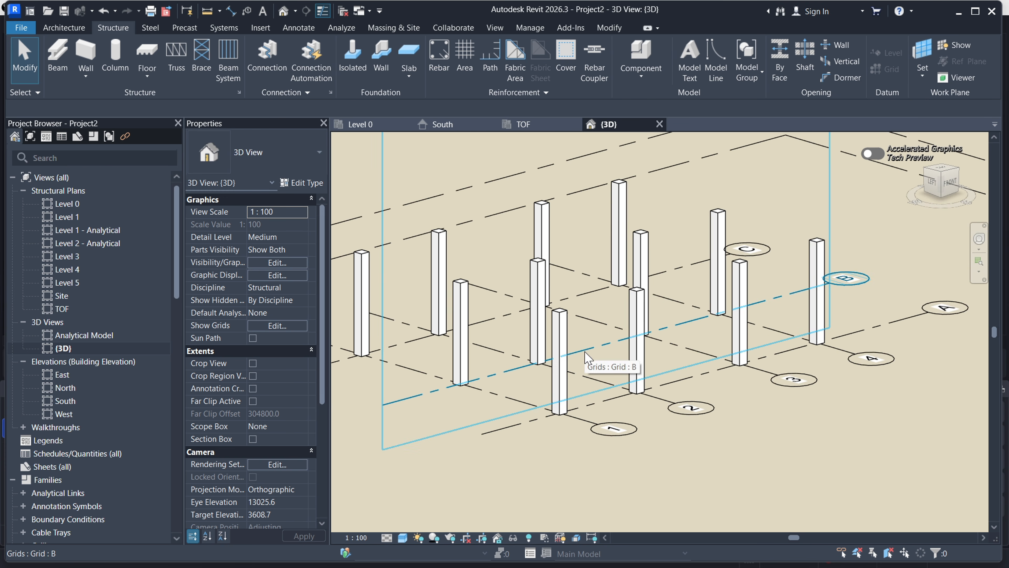
scroll(586, 357, down, 2)
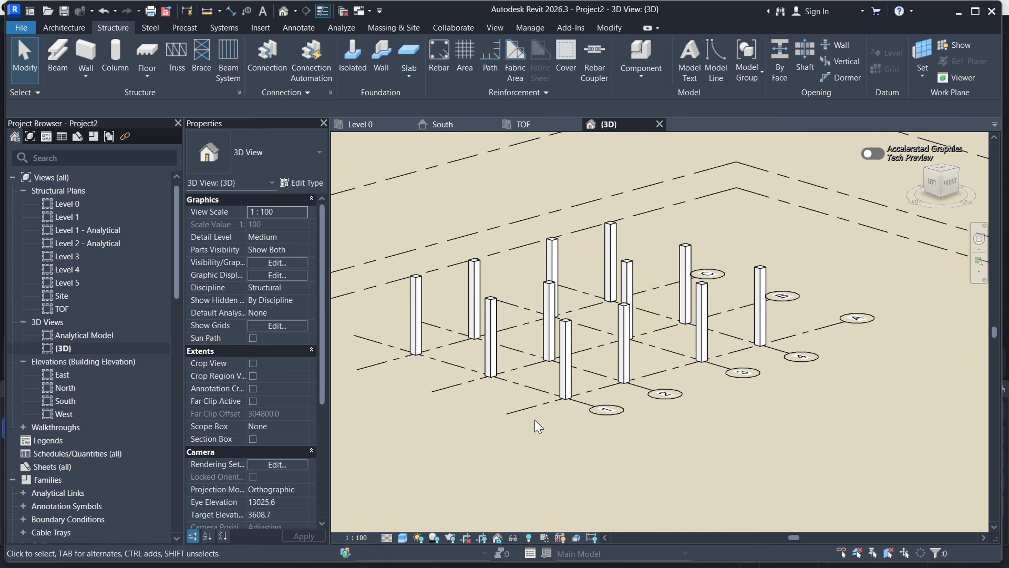
scroll(537, 427, up, 2)
scroll(529, 381, down, 3)
scroll(521, 377, up, 2)
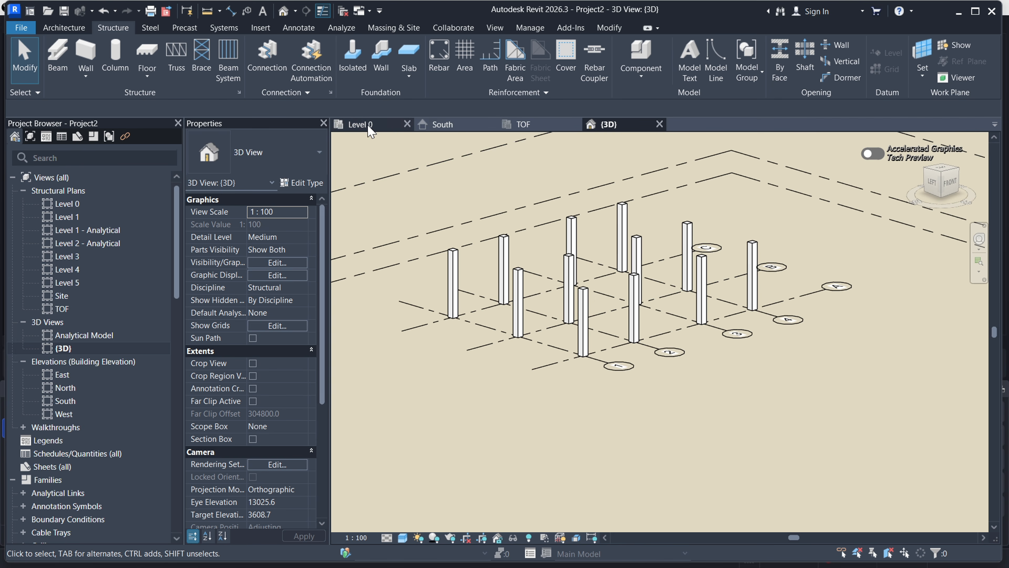
Compare the Level 0 plan, South elevation and Level 3 plan to check which storeys have columns, and return to Level 0
click(360, 124)
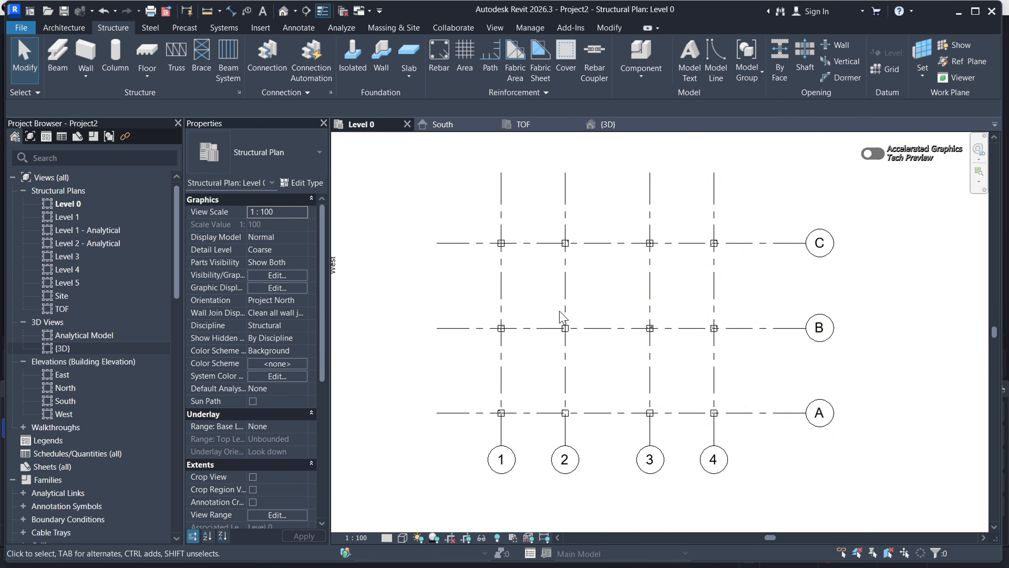
click(454, 127)
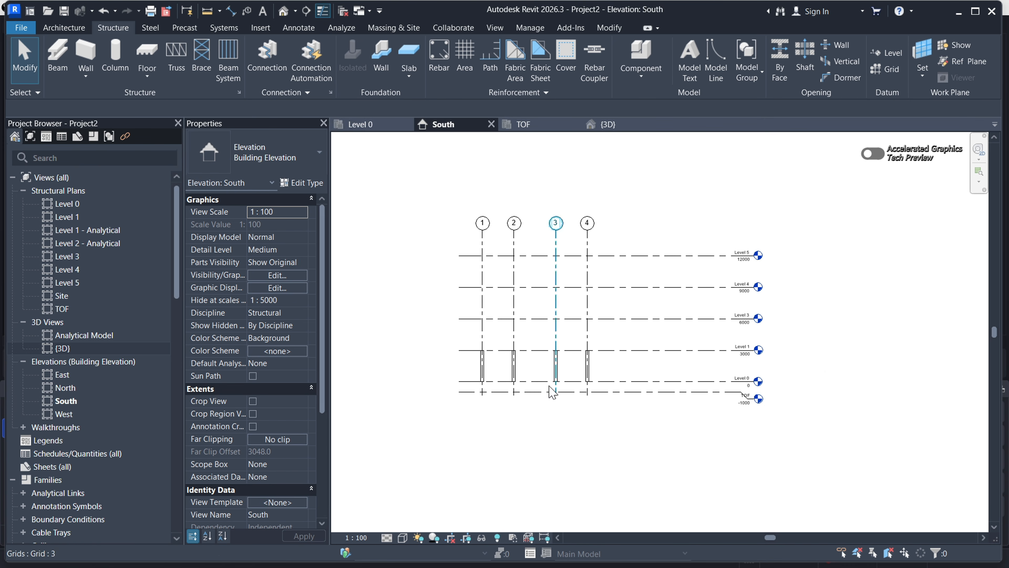
scroll(507, 357, up, 2)
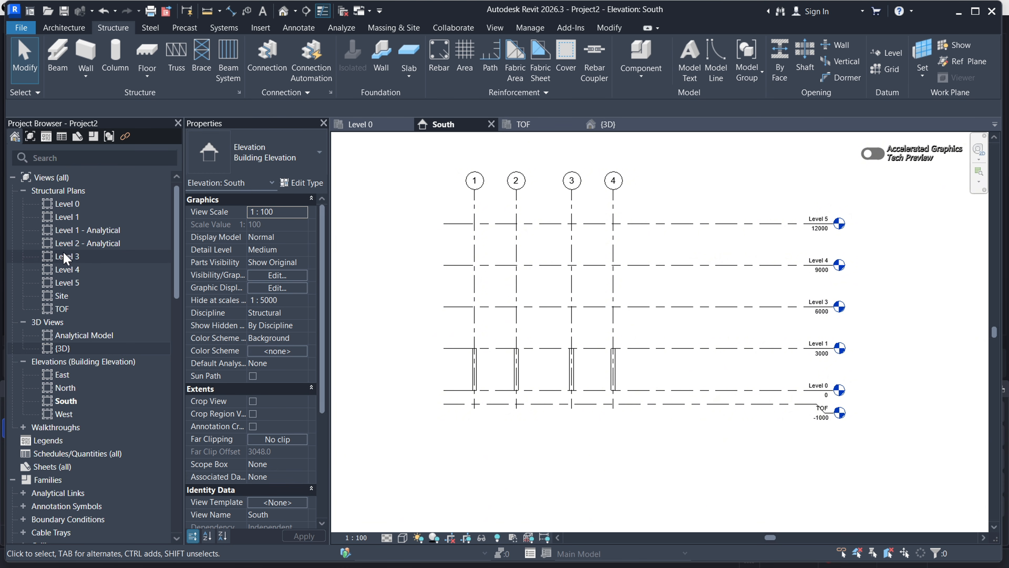
double_click(73, 257)
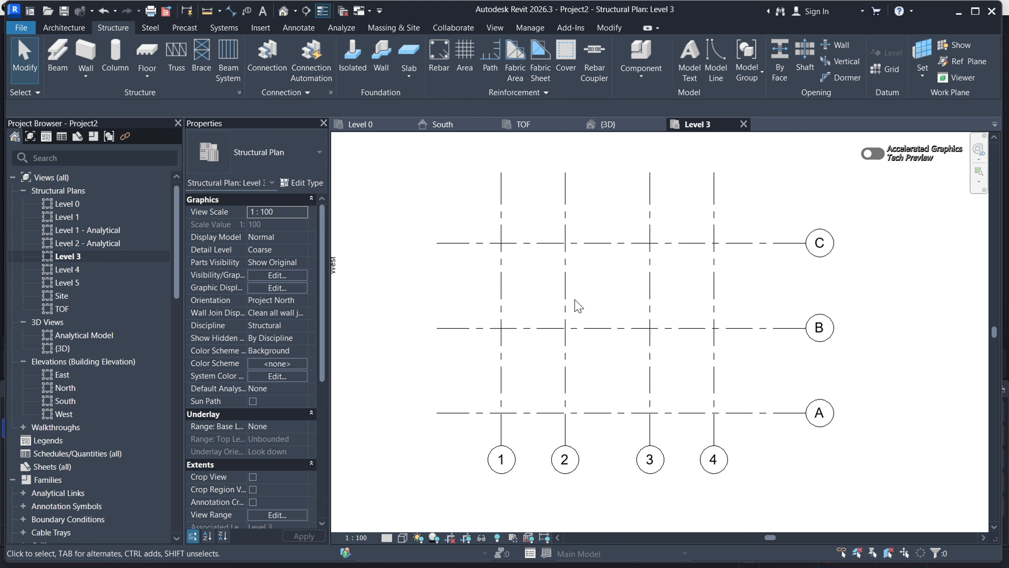
click(447, 125)
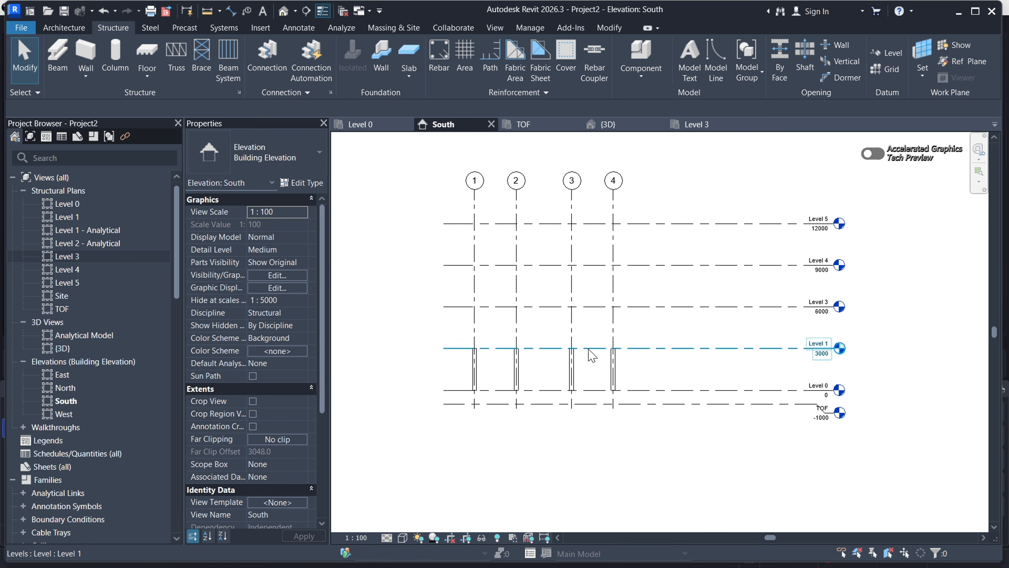
click(374, 125)
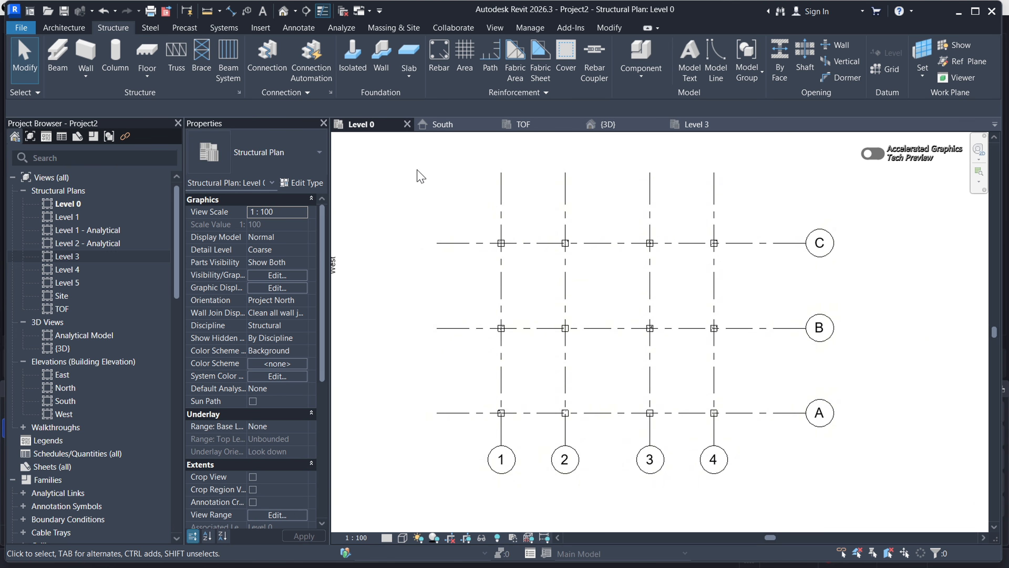
Select all columns at the intersections of grids A to C and 1 to 4 in the Level 0 plan and copy them to the clipboard
drag(488, 218, 682, 396)
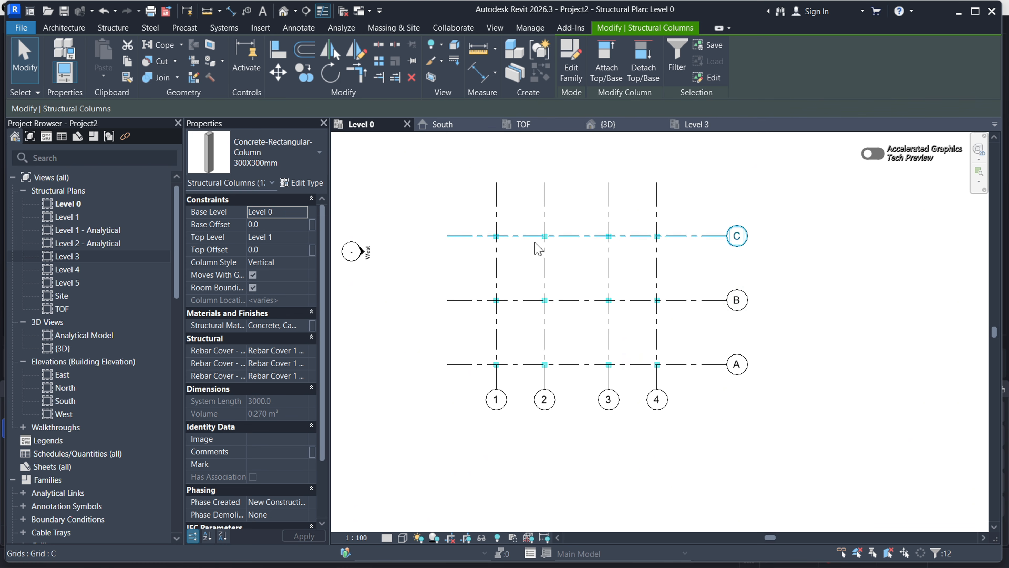
click(463, 214)
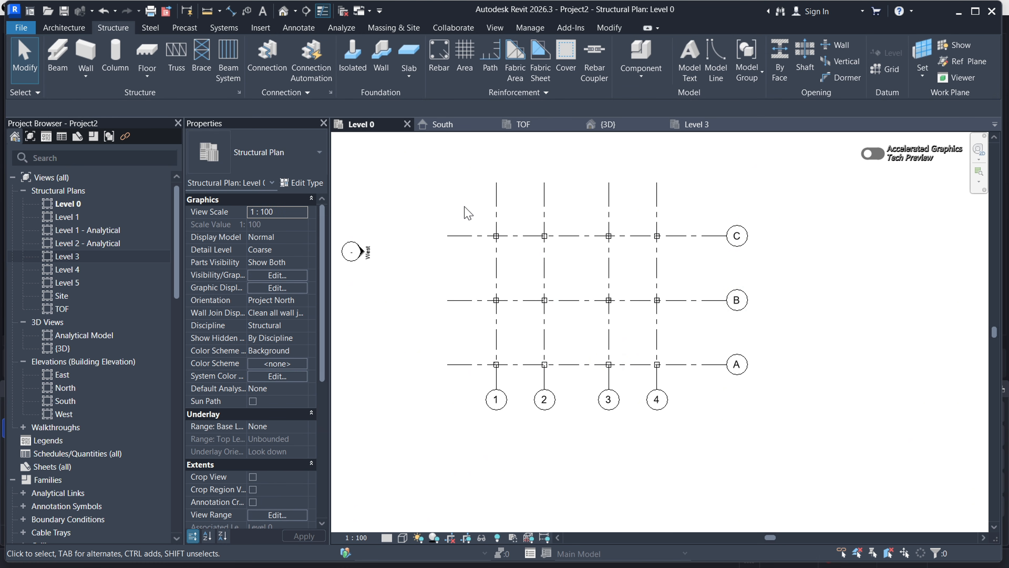
drag(464, 206, 682, 381)
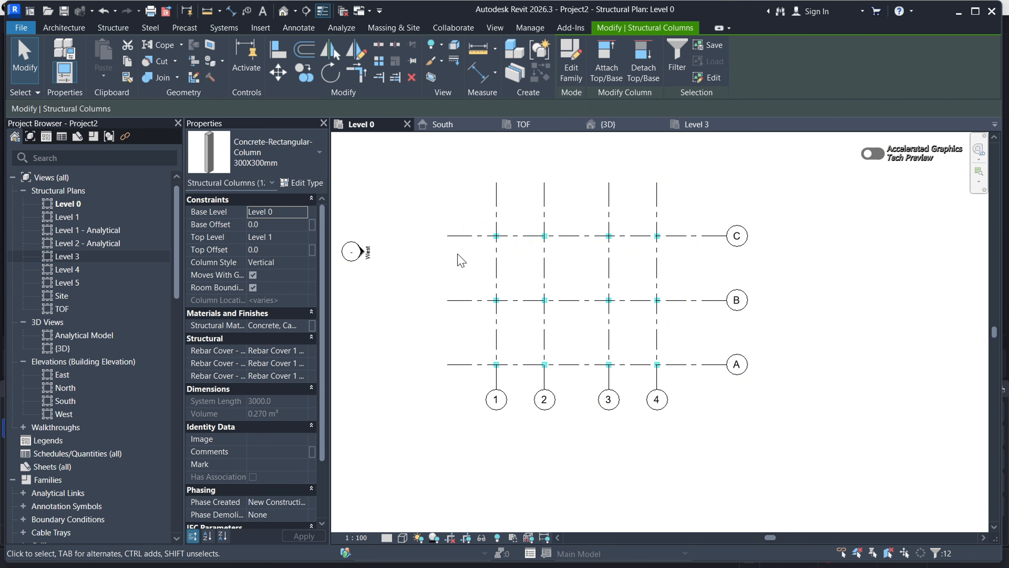
click(473, 216)
drag(473, 215, 681, 379)
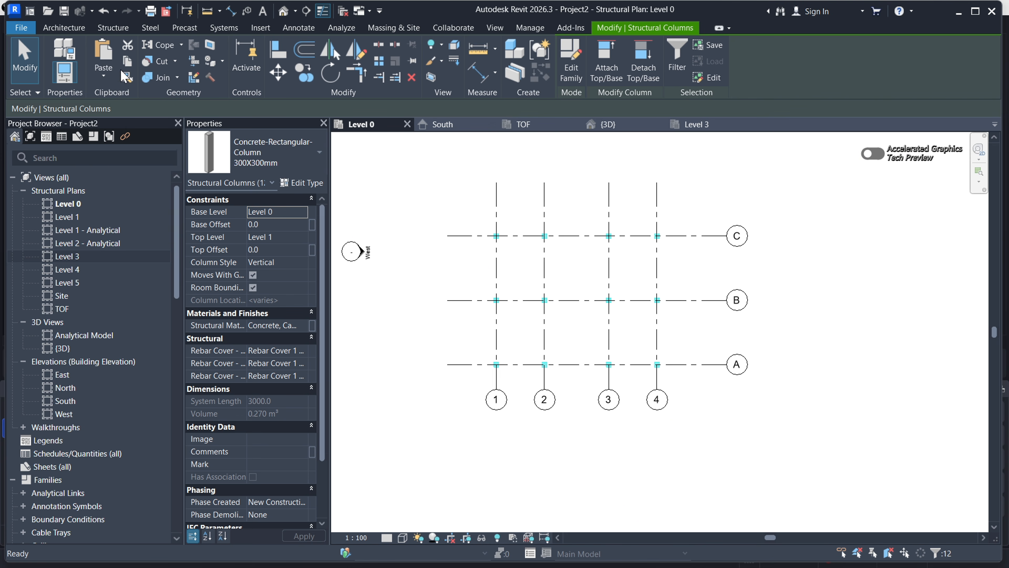
Paste the copied columns aligned to the selected levels Level 1, Level 3 and Level 4
click(103, 77)
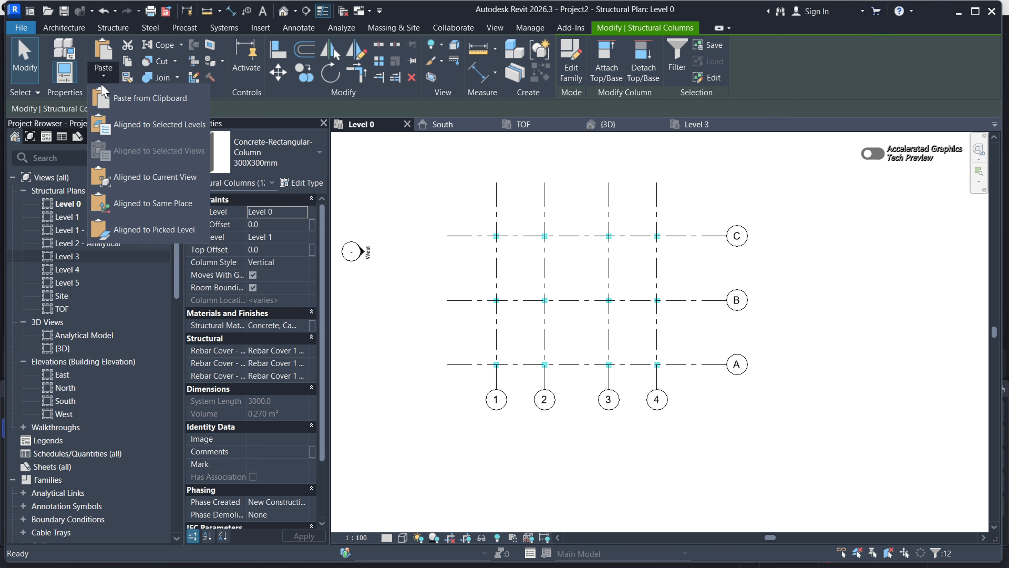
click(154, 126)
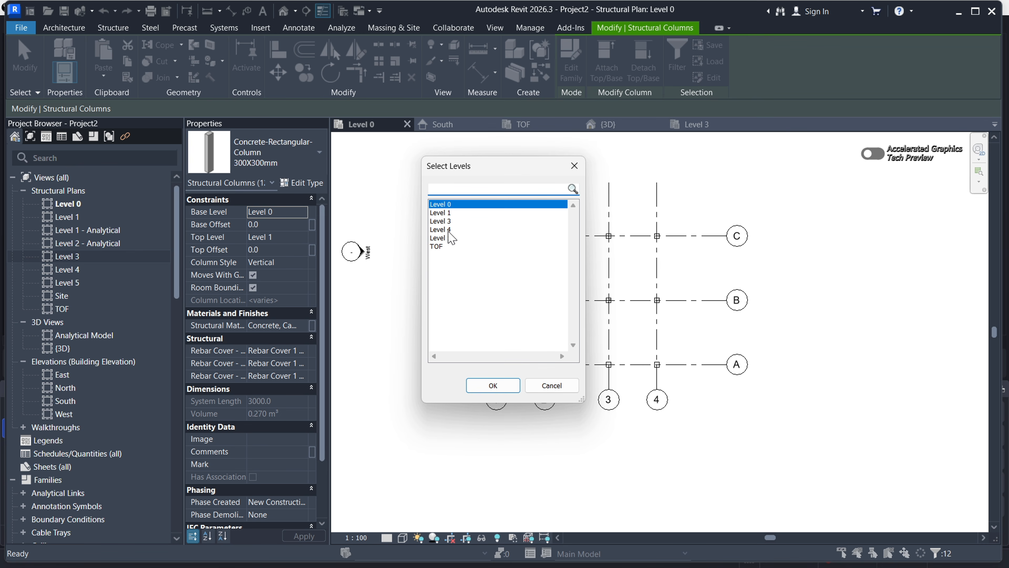
click(445, 213)
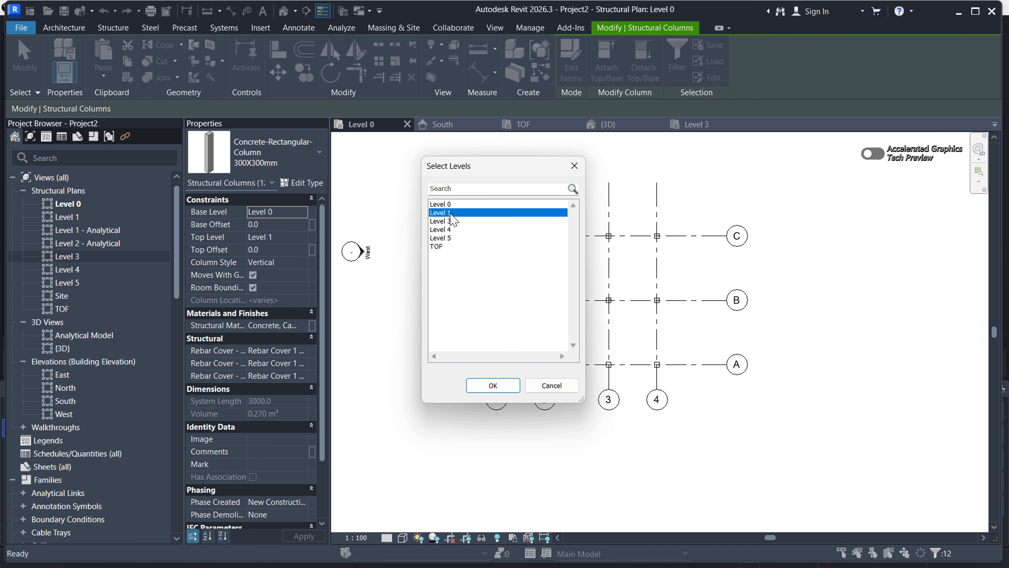
ctrl+click(452, 221)
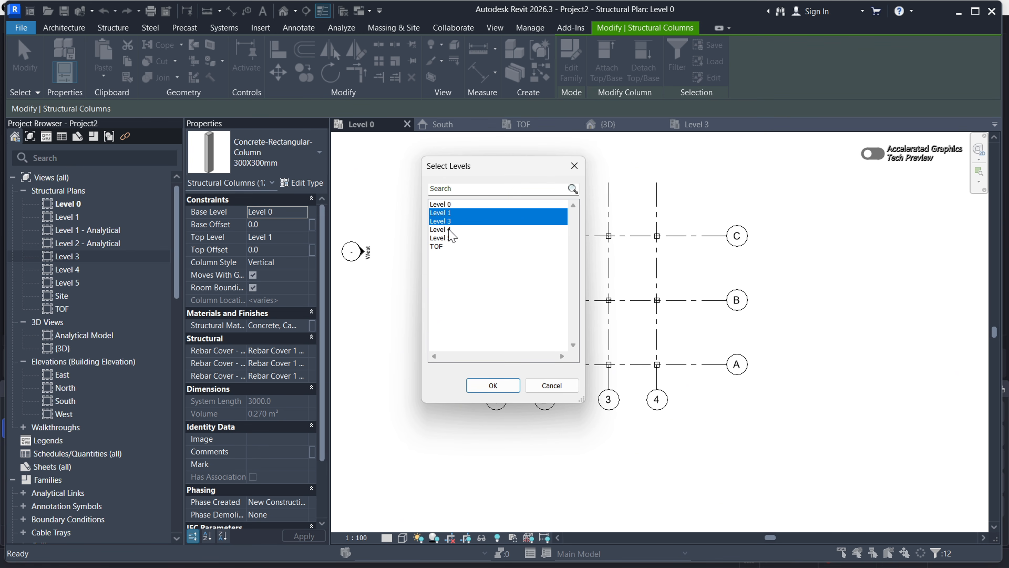
ctrl+click(448, 230)
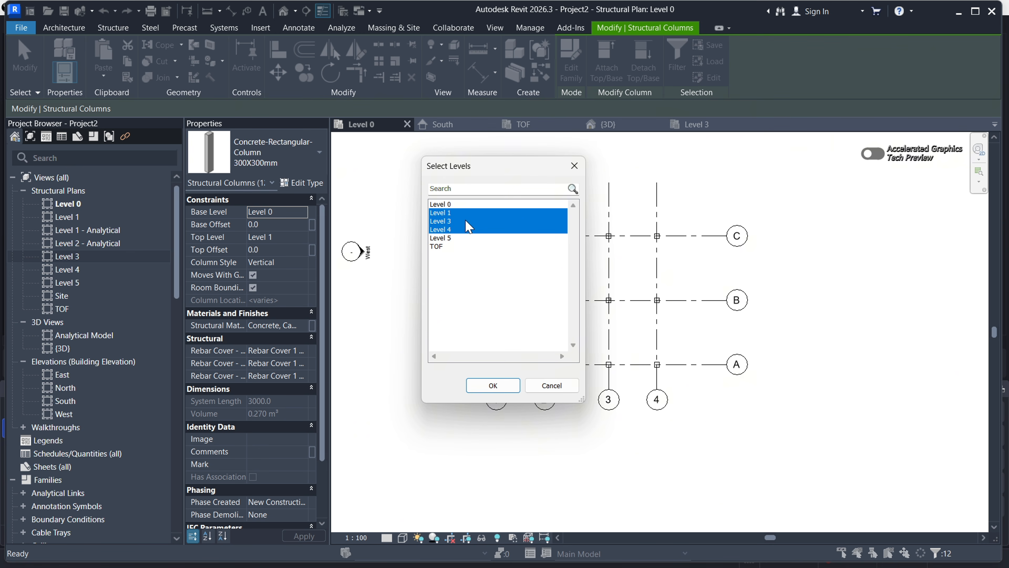
click(493, 384)
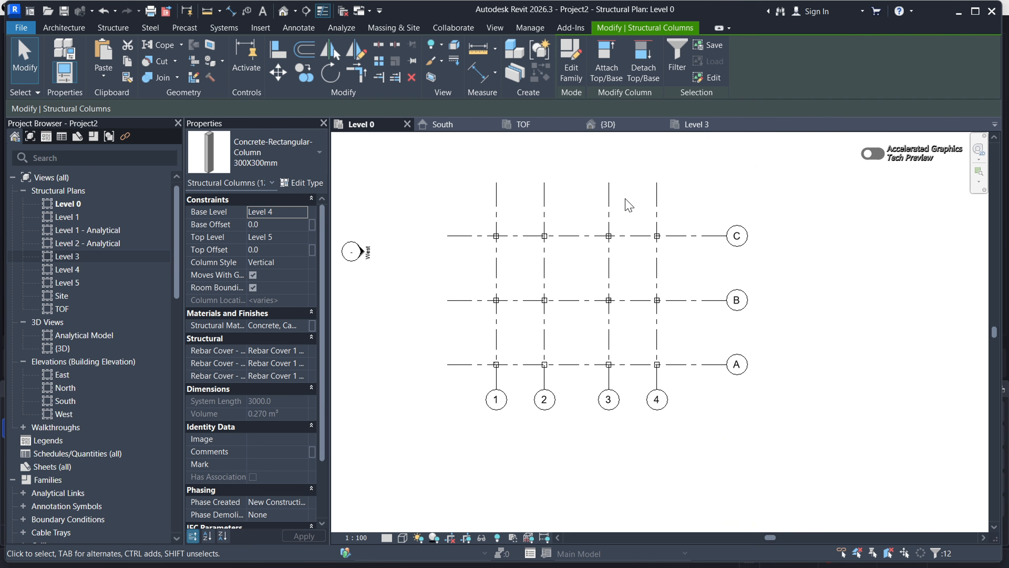
Check the pasted columns on the upper storeys in the 3D view and in the South elevation
click(607, 124)
scroll(566, 382, down, 4)
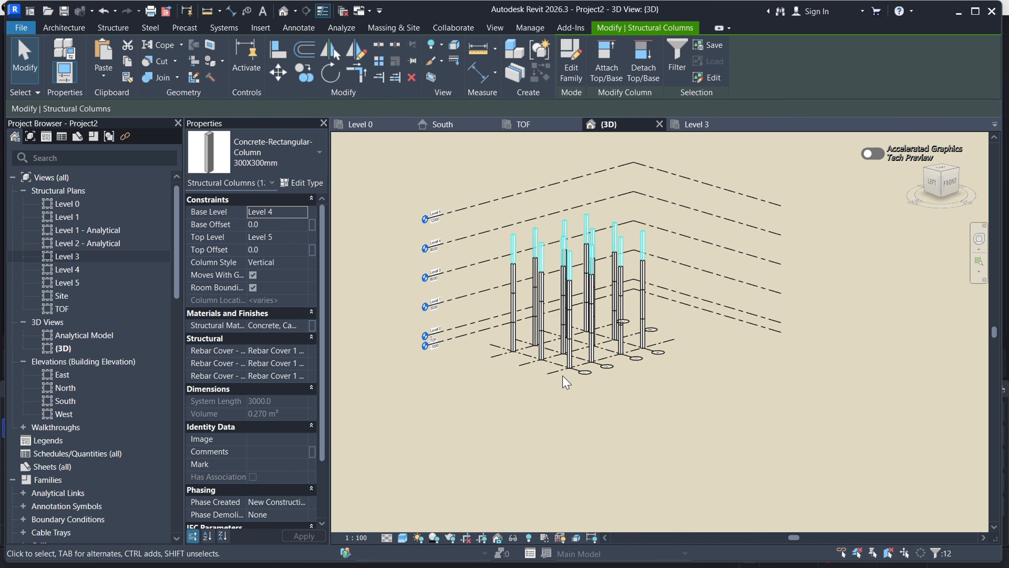
scroll(534, 278, up, 3)
scroll(530, 293, down, 3)
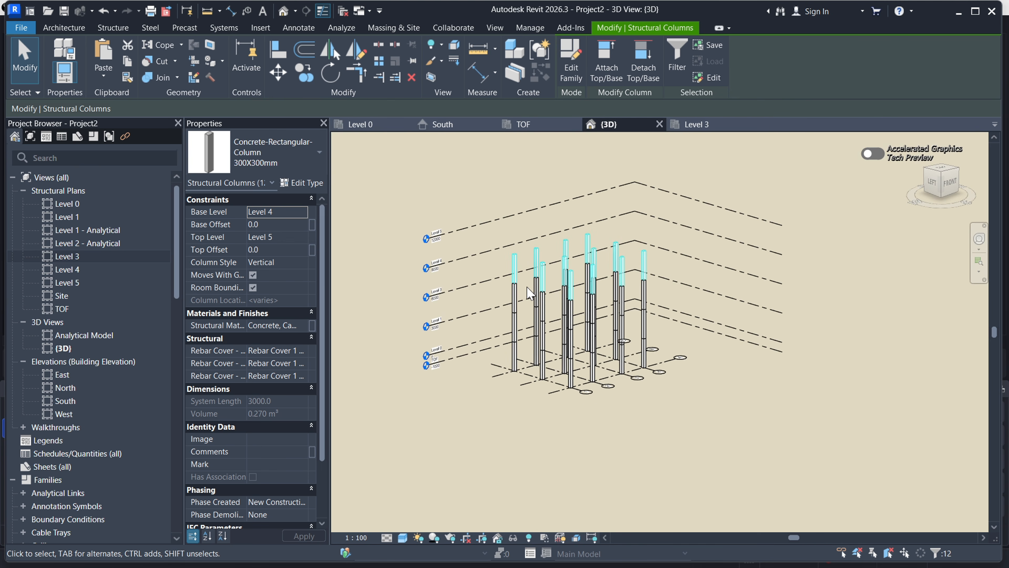
click(443, 125)
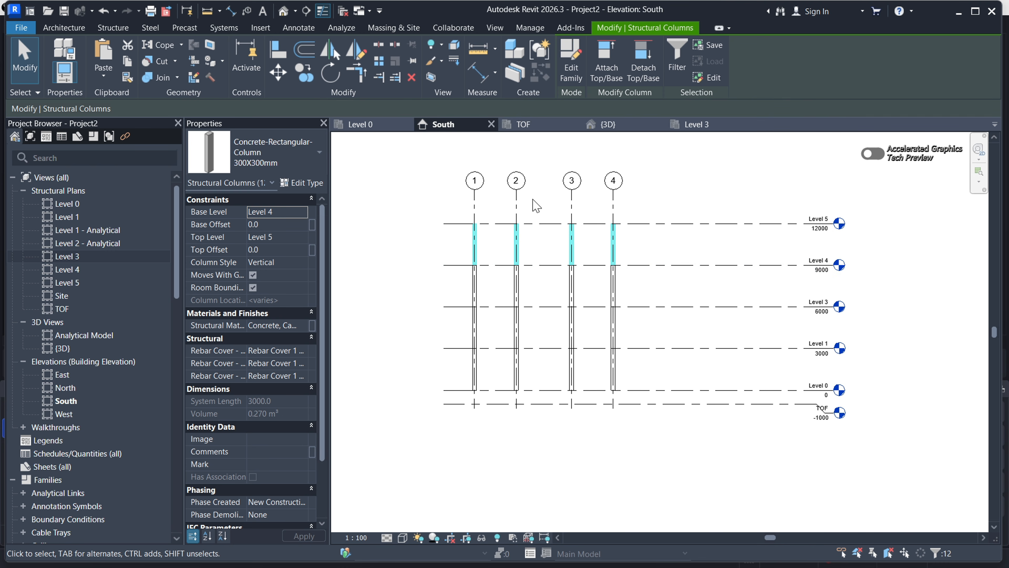
scroll(462, 264, up, 4)
scroll(448, 284, down, 2)
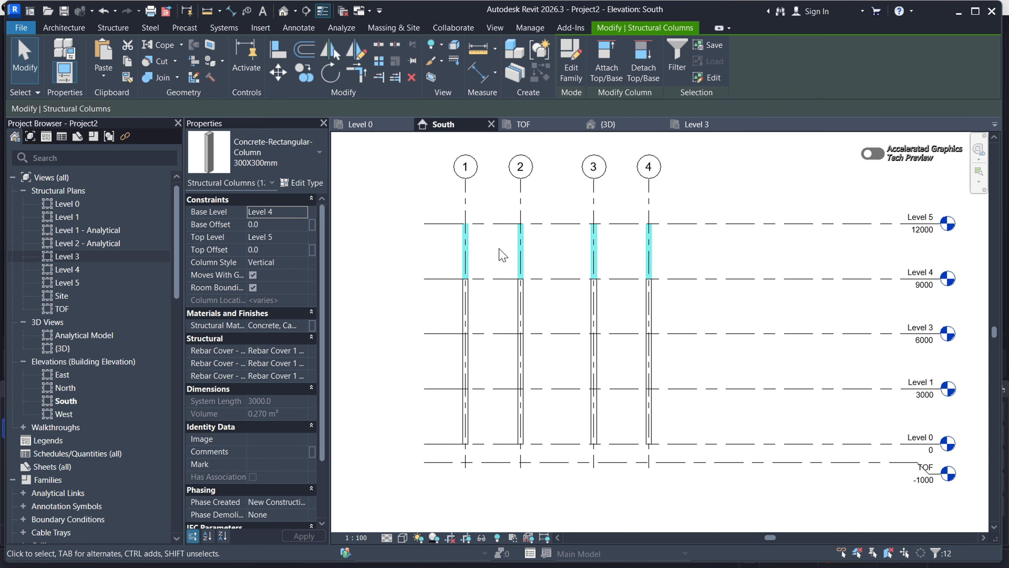
Delete the top-storey columns between Level 4 and Level 5 in the South elevation
click(694, 260)
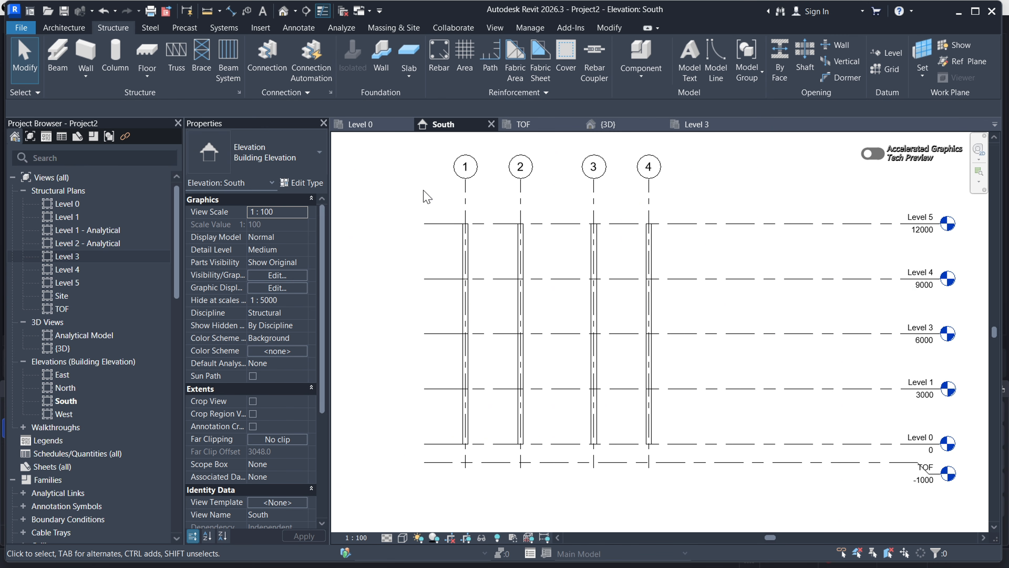
drag(423, 188, 684, 318)
click(673, 307)
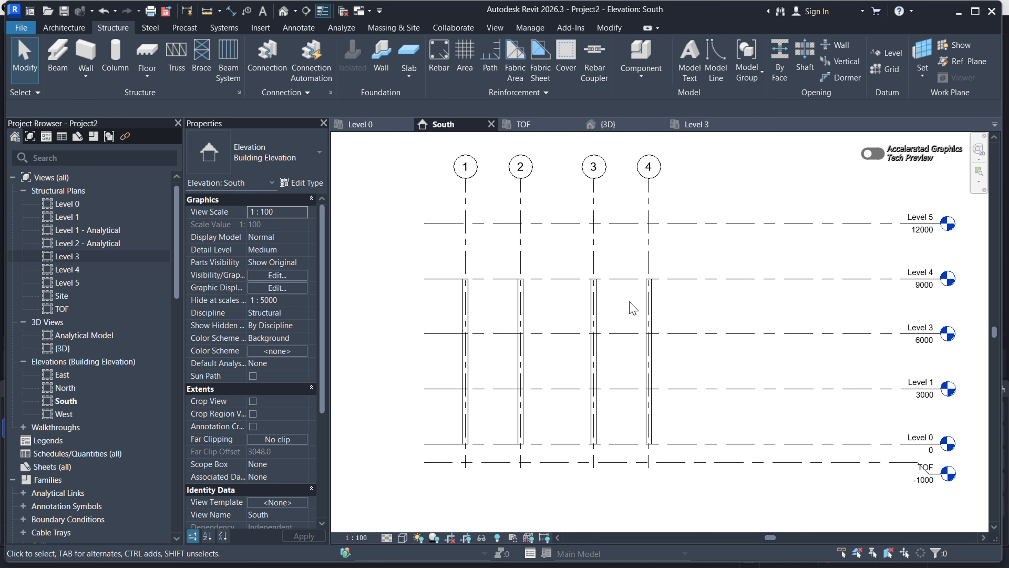
Inspect the remaining stacked columns in the 3D view from several angles and distances, against the grids and levels
scroll(632, 308, down, 3)
click(618, 126)
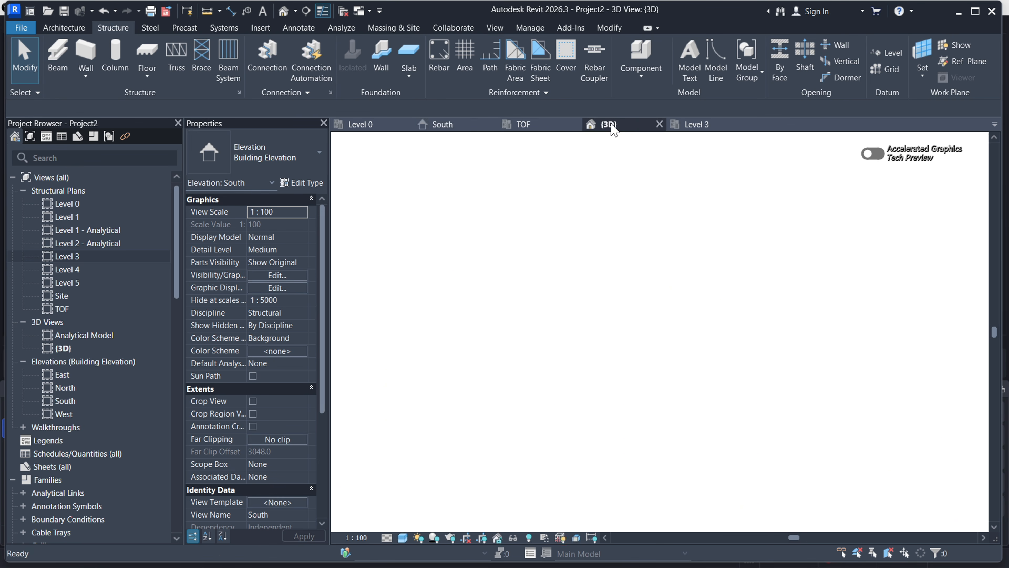
scroll(703, 328, up, 5)
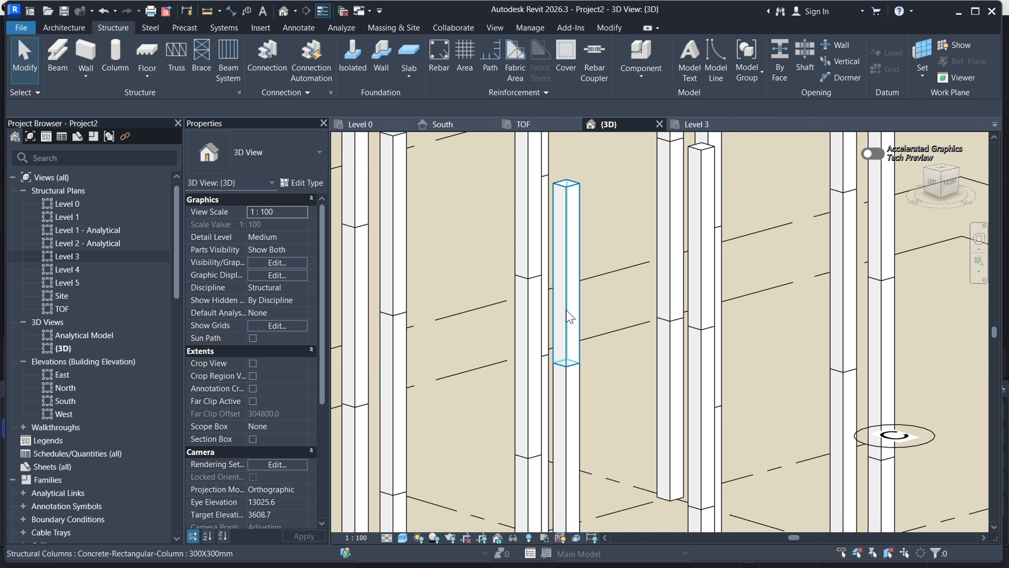
shift+middle_drag(604, 282, 566, 294)
scroll(548, 274, down, 2)
scroll(537, 297, up, 3)
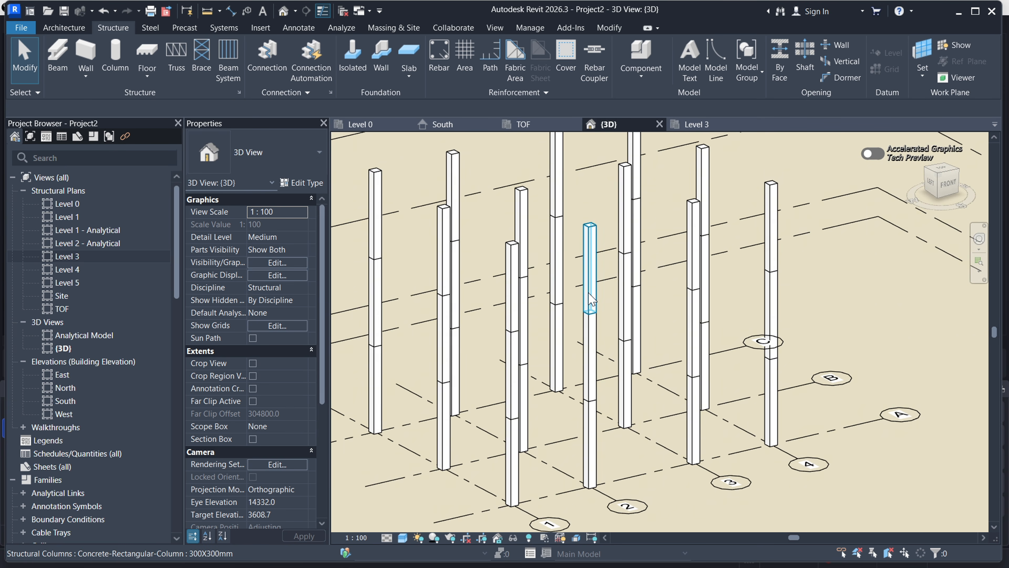
scroll(585, 293, down, 3)
scroll(596, 304, up, 2)
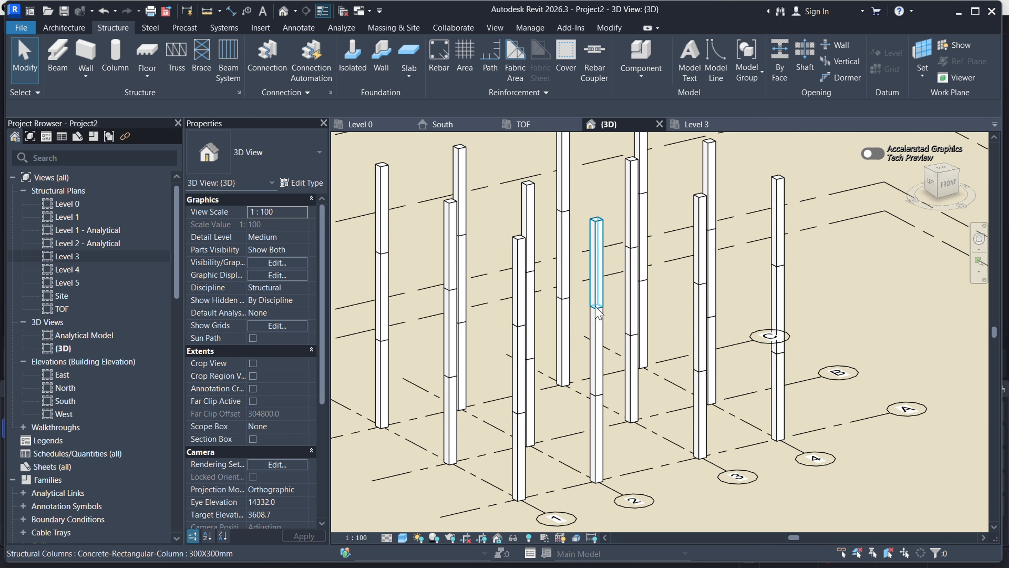
scroll(600, 302, down, 4)
scroll(564, 310, up, 2)
scroll(580, 326, down, 4)
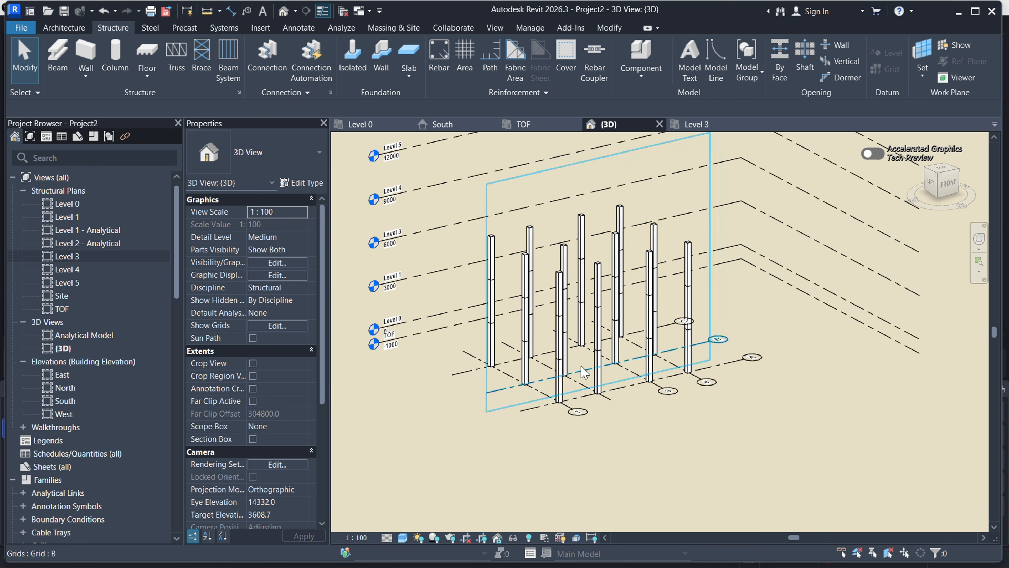
scroll(619, 406, up, 3)
scroll(619, 406, down, 3)
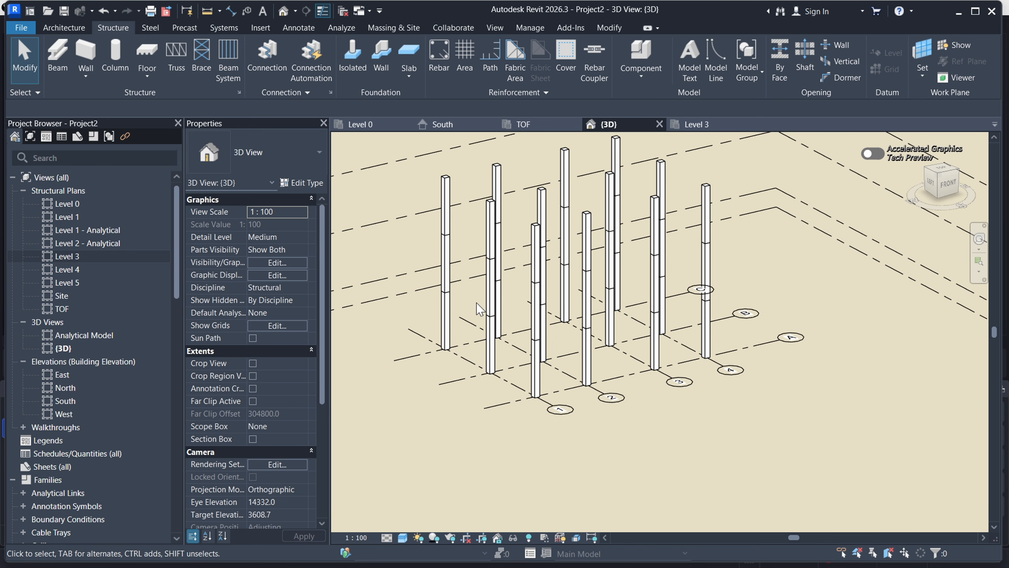
scroll(521, 352, down, 2)
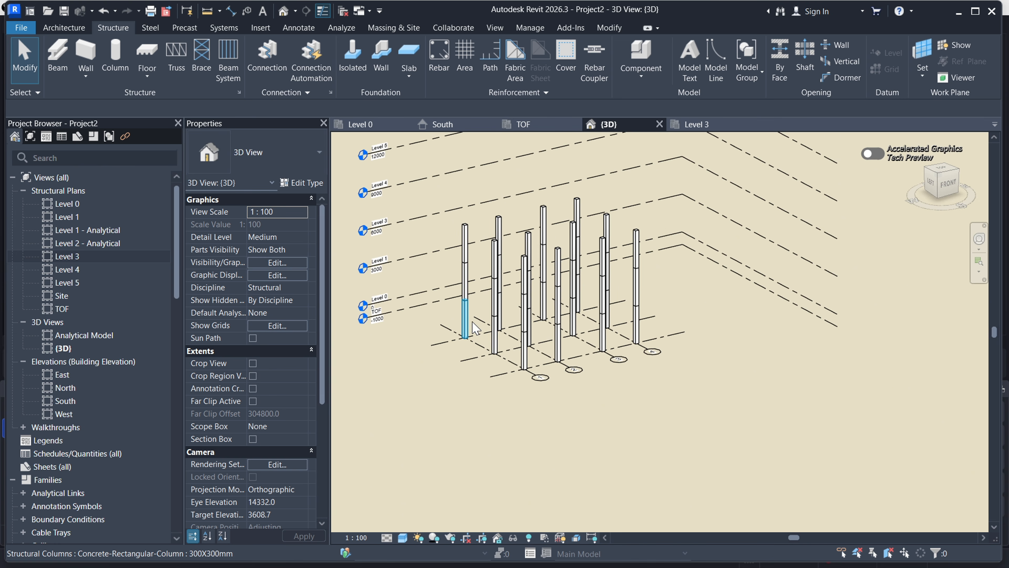
Rename the level at elevation 6000 as Level 2 in the South elevation, renaming its corresponding views as well
click(461, 125)
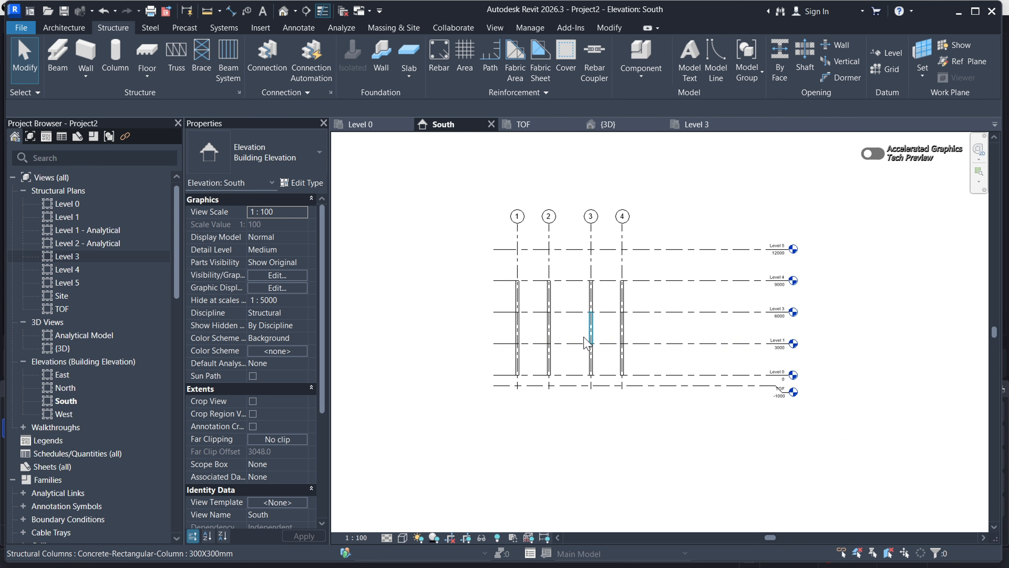
scroll(776, 320, up, 4)
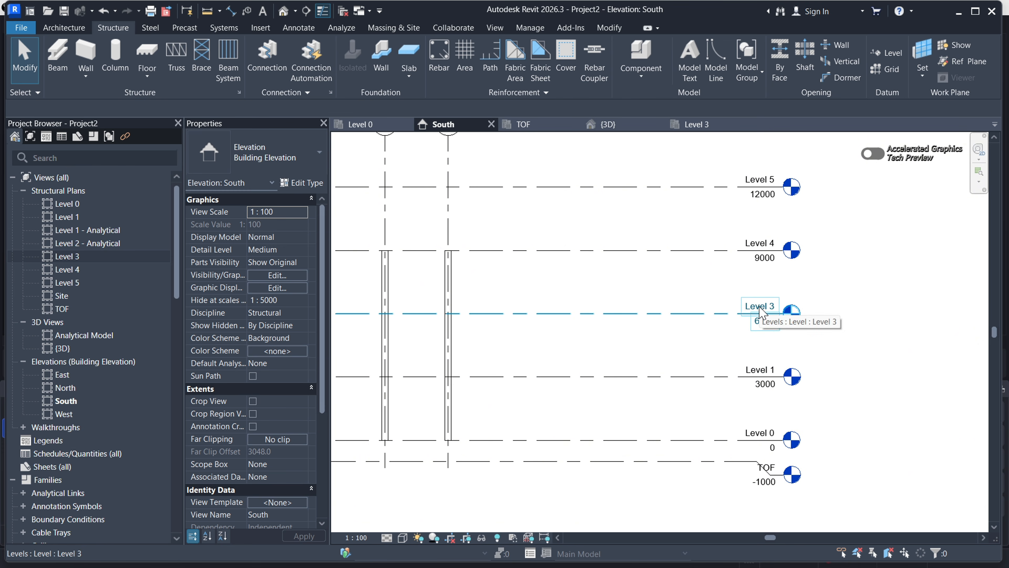
scroll(761, 387, up, 2)
scroll(771, 314, up, 2)
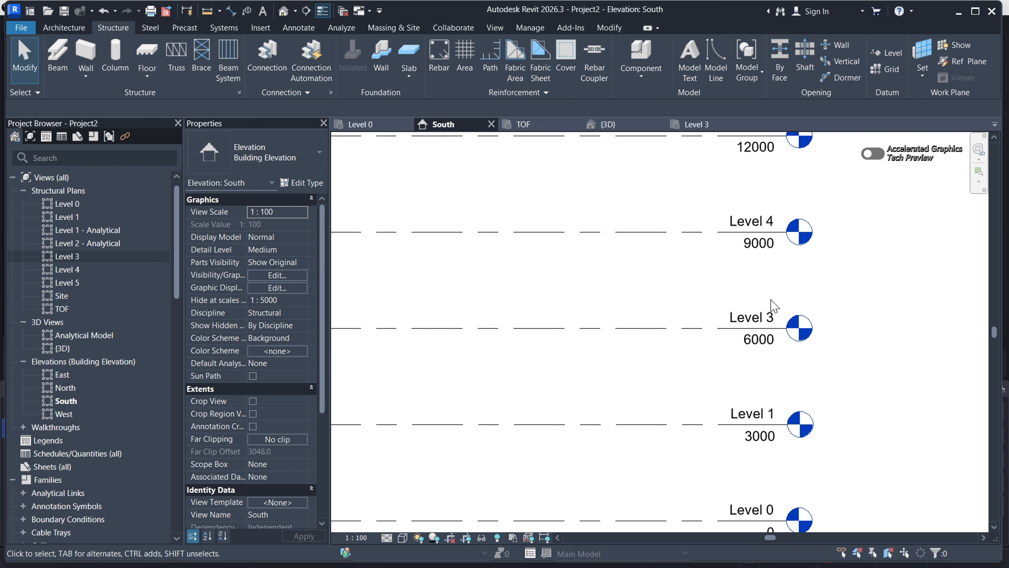
click(770, 320)
click(771, 319)
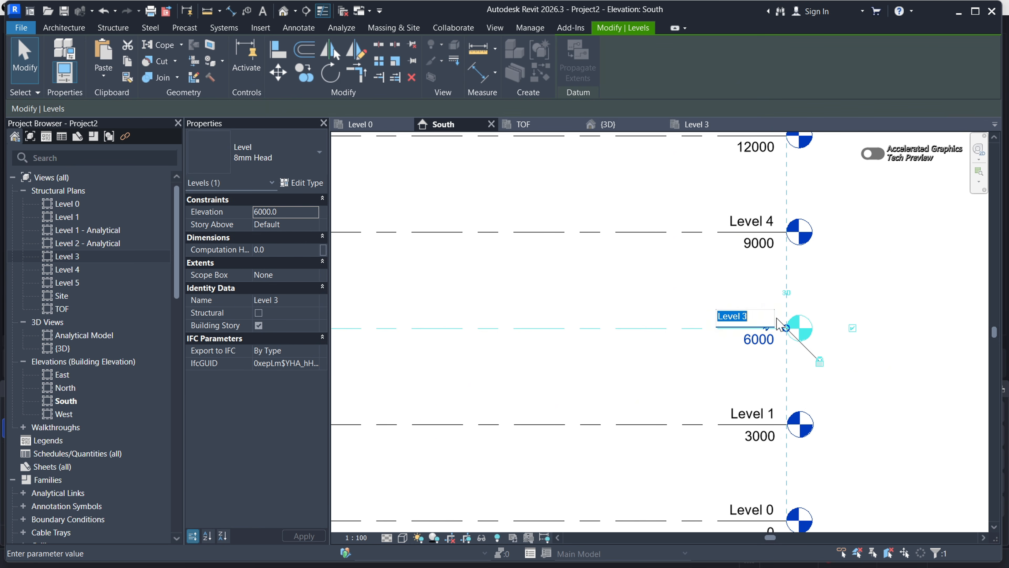
click(751, 317)
text(2)
key(Return)
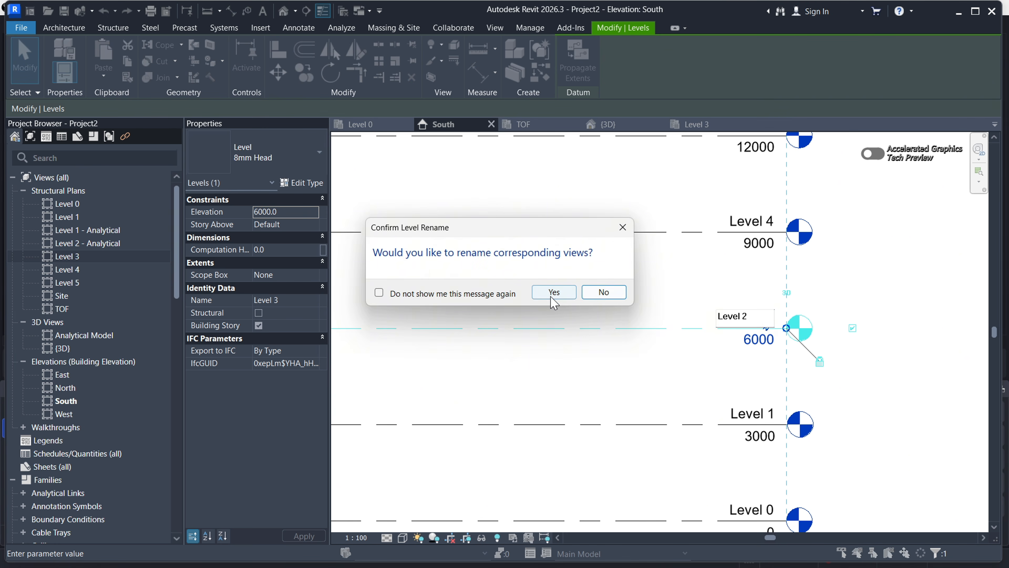
click(552, 294)
Rename the level at elevation 9000 as Level 3, together with its corresponding views
click(767, 218)
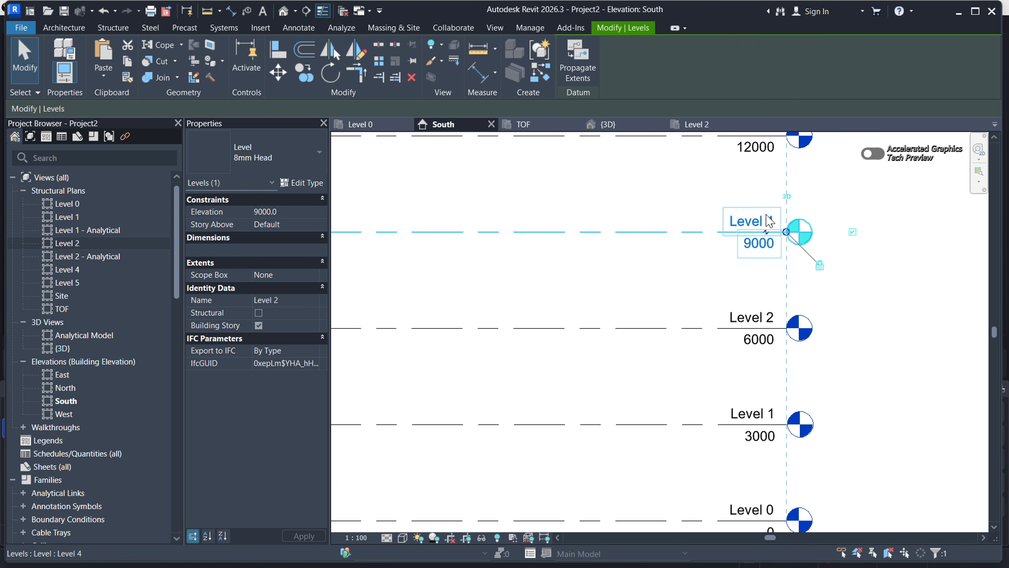
click(654, 280)
key(ctrl+z)
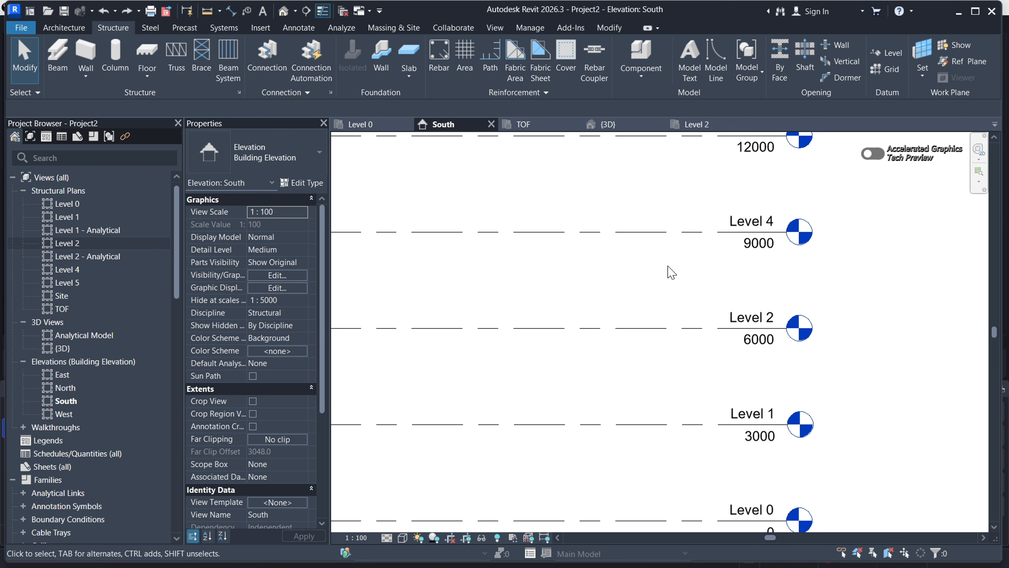
click(749, 223)
click(749, 222)
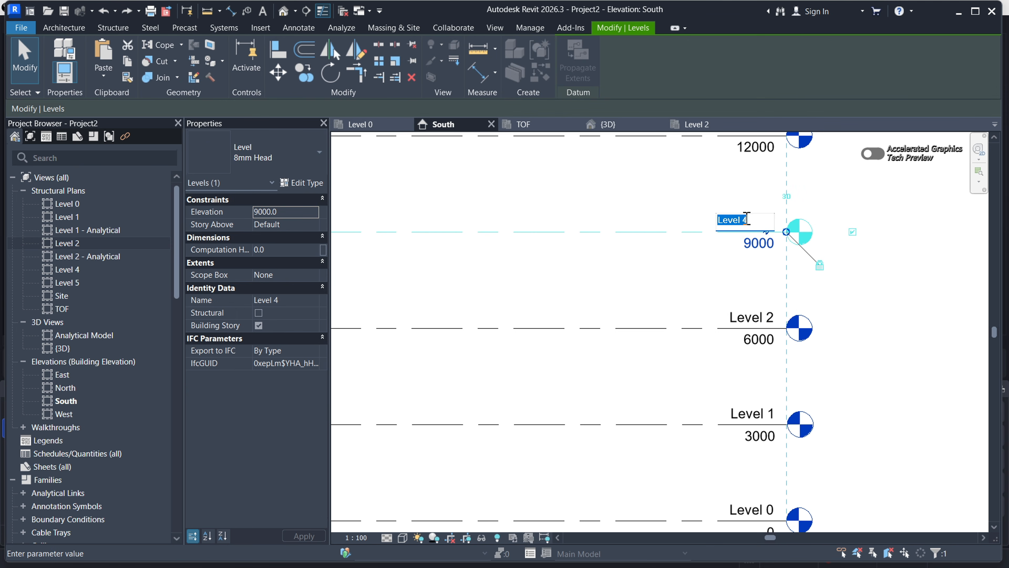
click(747, 219)
key(Return)
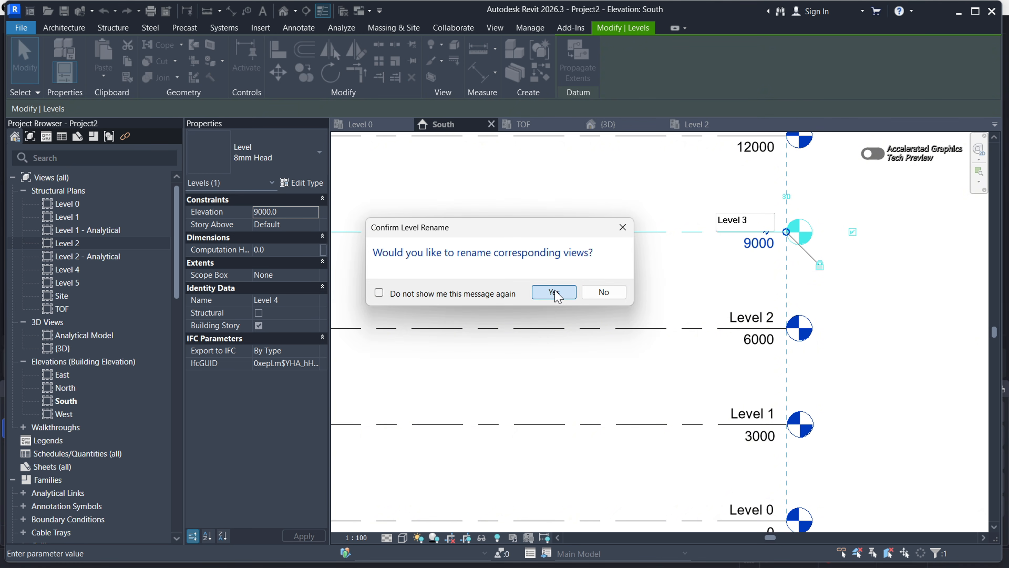
click(553, 292)
Rename the level at elevation 12000 as Level 4, together with its corresponding views
scroll(708, 354, down, 1)
scroll(749, 189, up, 2)
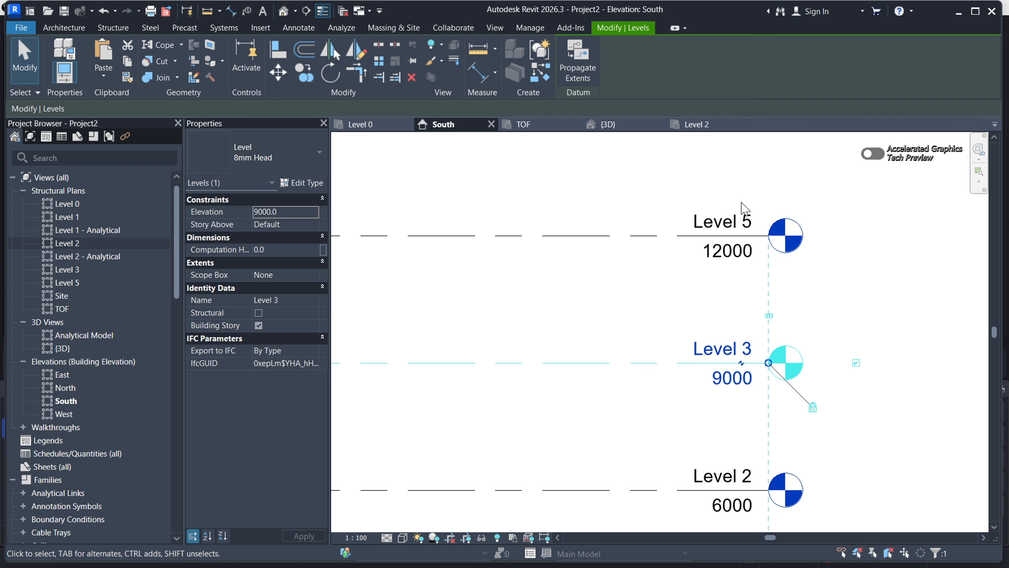
click(730, 226)
click(743, 234)
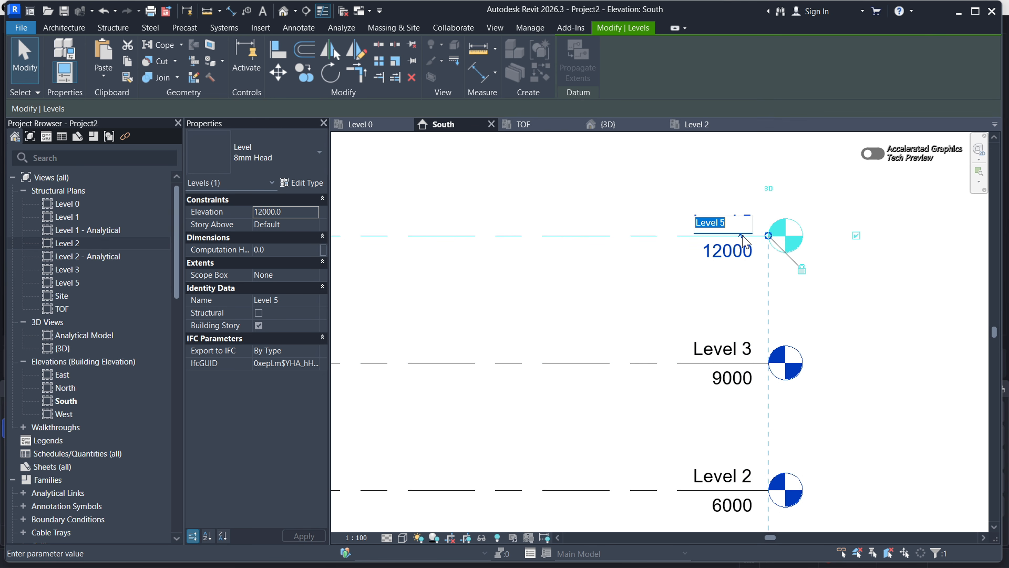
click(730, 222)
text(4)
click(577, 320)
click(553, 294)
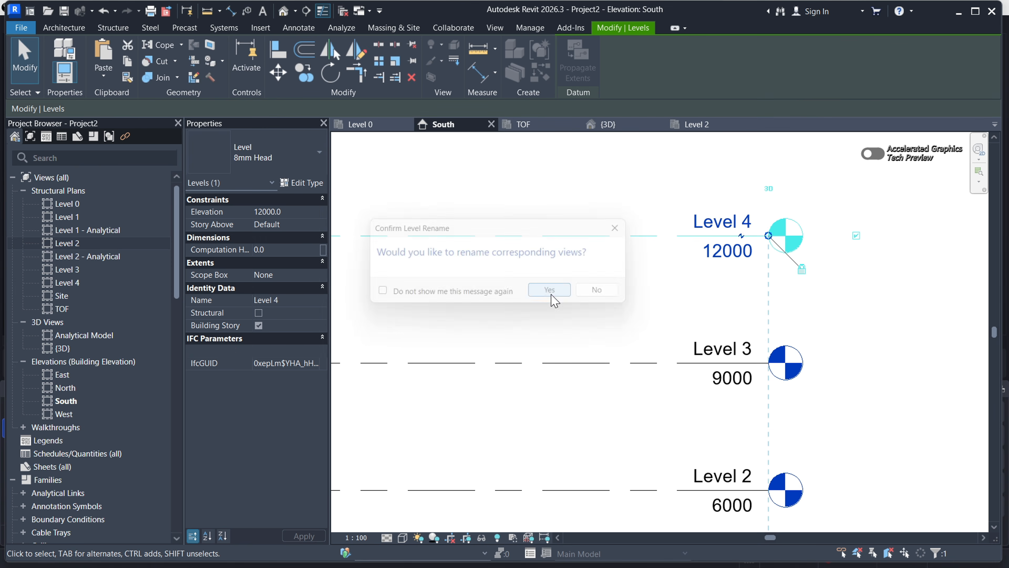
click(626, 297)
Check the level names from TOF up to Level 4 against the stacked columns in the South elevation
scroll(732, 282, down, 4)
scroll(759, 409, up, 3)
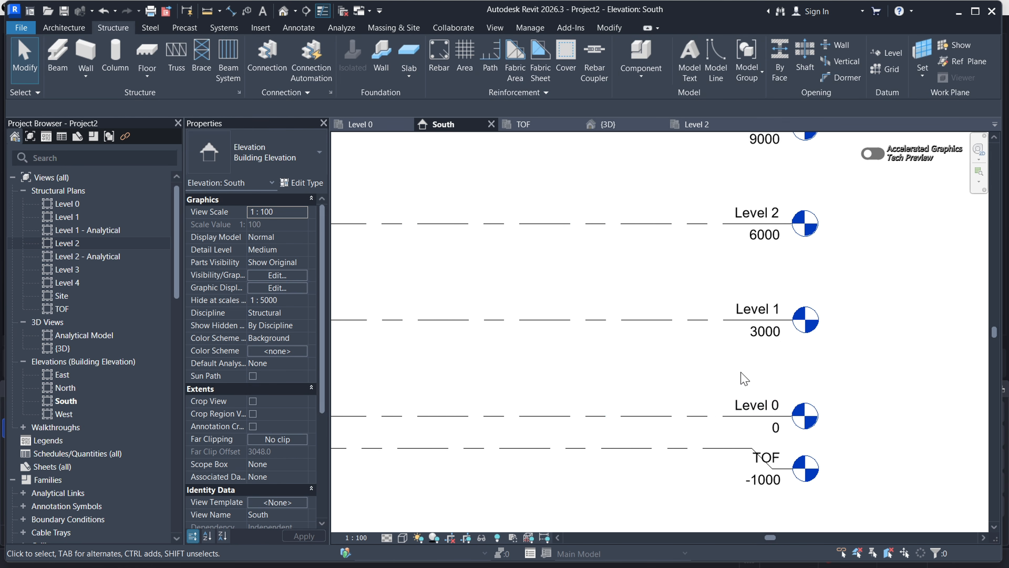
scroll(762, 419, down, 4)
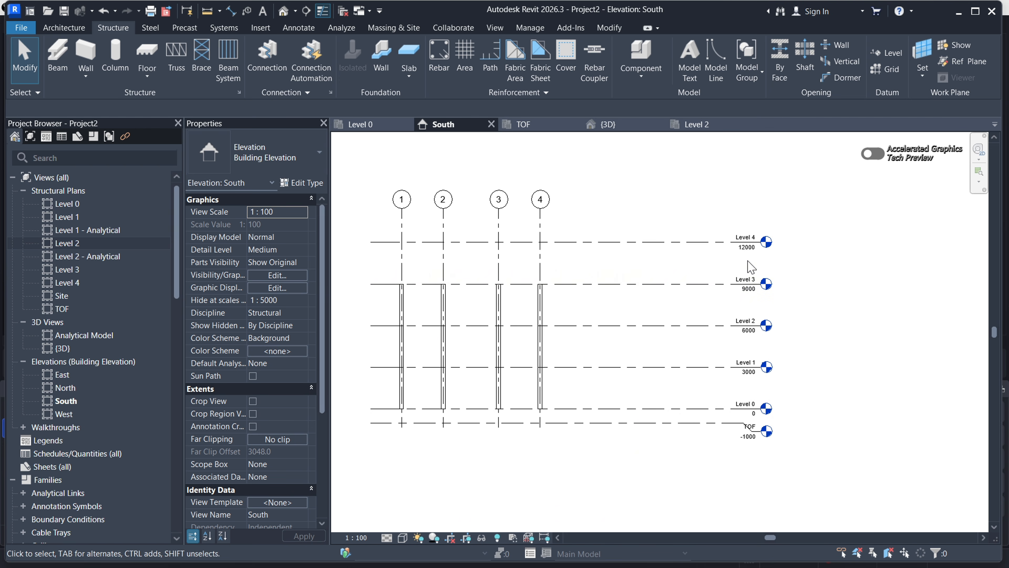
scroll(740, 427, up, 3)
scroll(747, 428, down, 5)
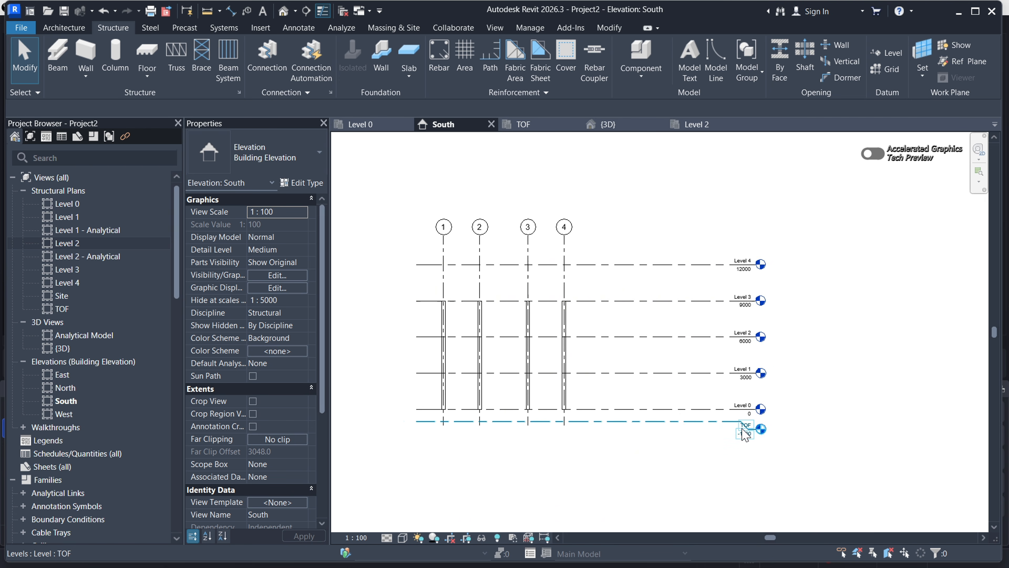
scroll(569, 415, up, 2)
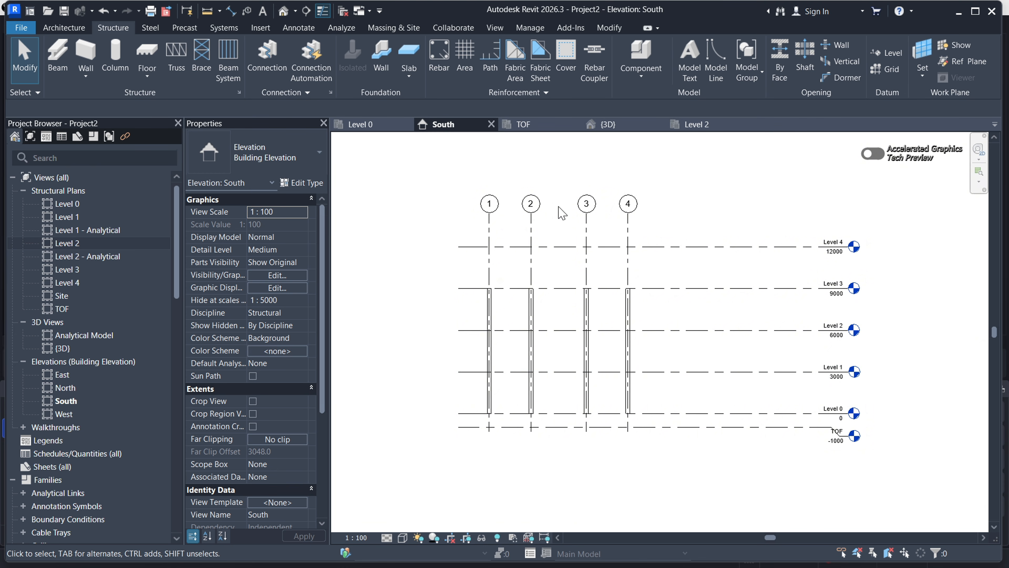
Open the Level 1 structural plan and review the columns at the grid intersections
double_click(67, 217)
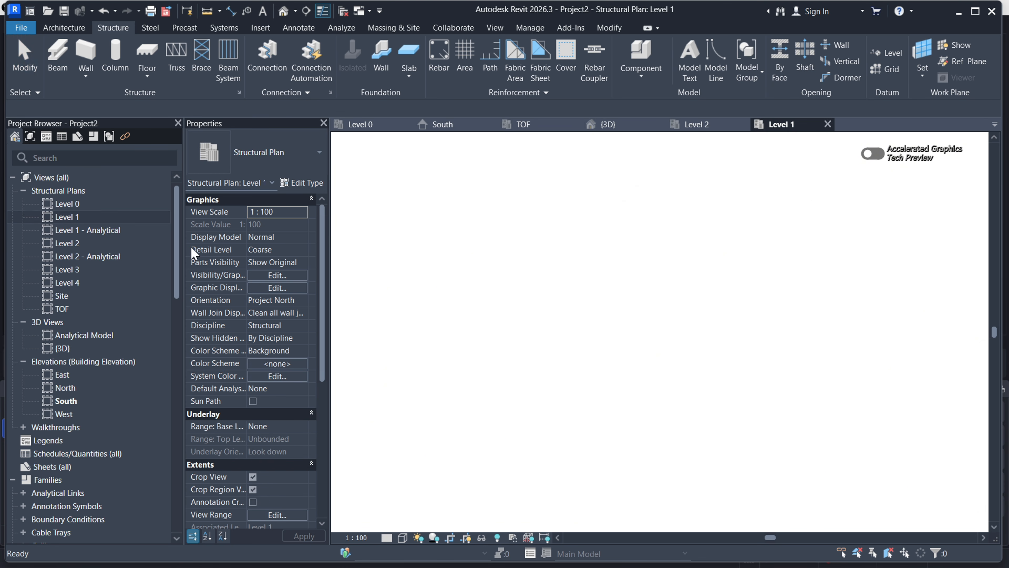
scroll(636, 457, up, 5)
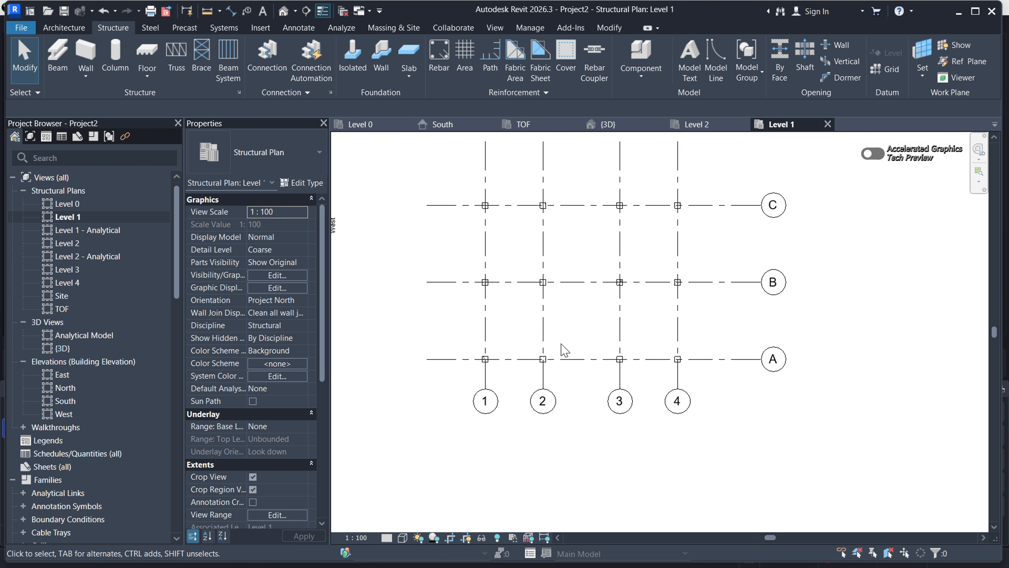
scroll(564, 349, down, 5)
scroll(612, 364, up, 6)
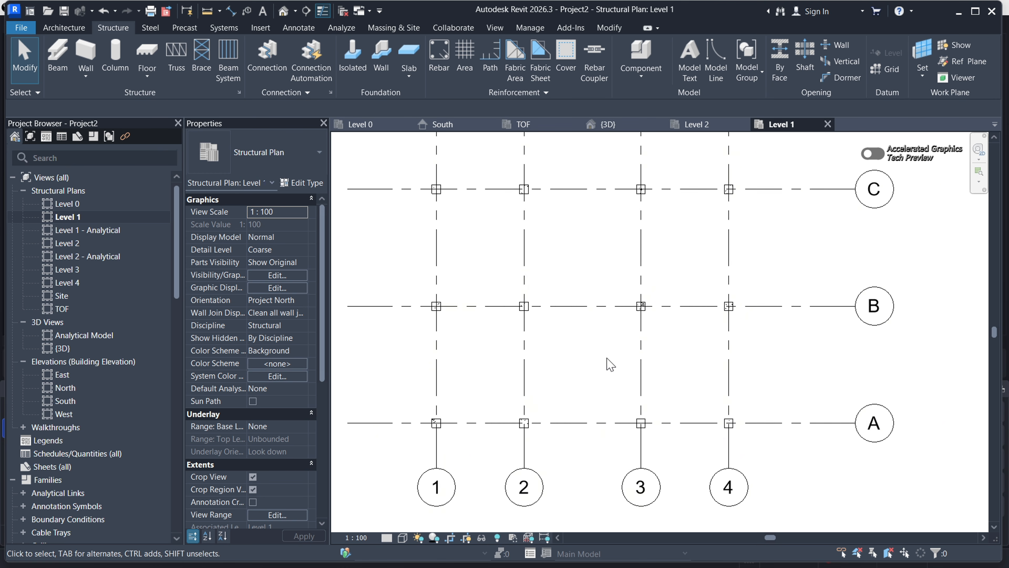
scroll(611, 365, down, 5)
scroll(484, 403, up, 3)
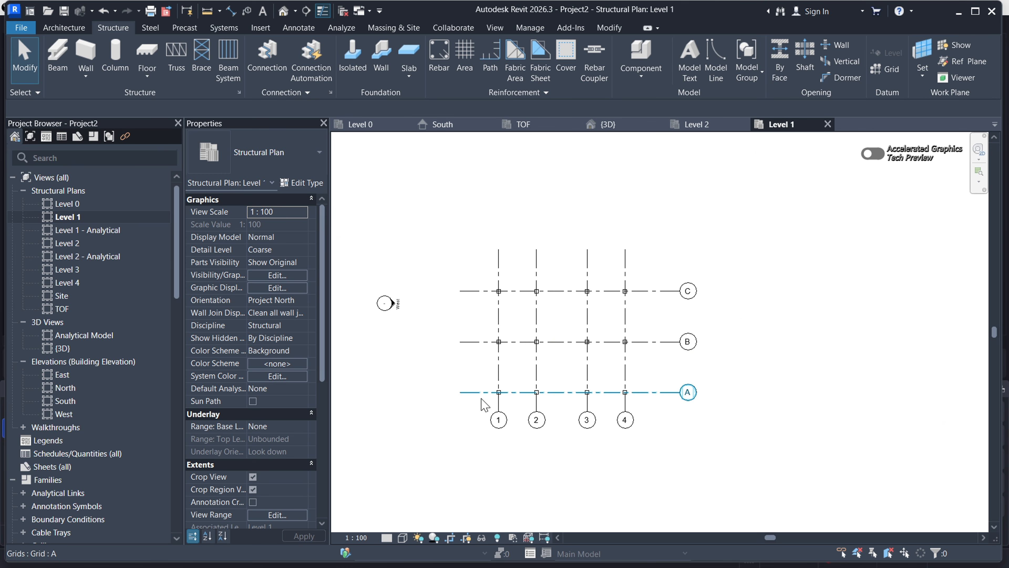
scroll(484, 404, up, 4)
scroll(482, 388, down, 2)
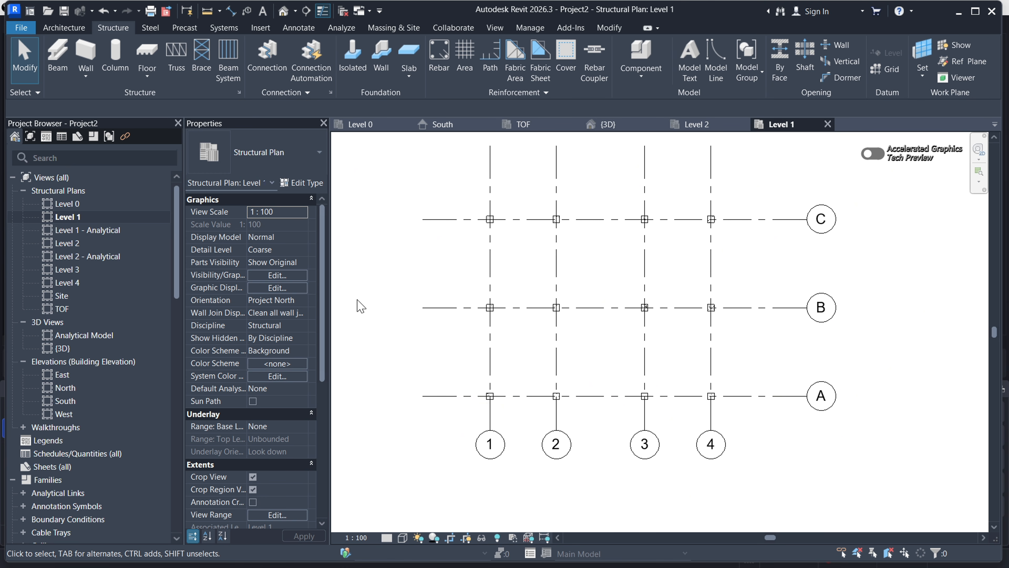
For the Beam command, duplicate the Concrete-Rectangular Beam 300 x 600mm type as 300x400mm and set its height h to 400
click(57, 54)
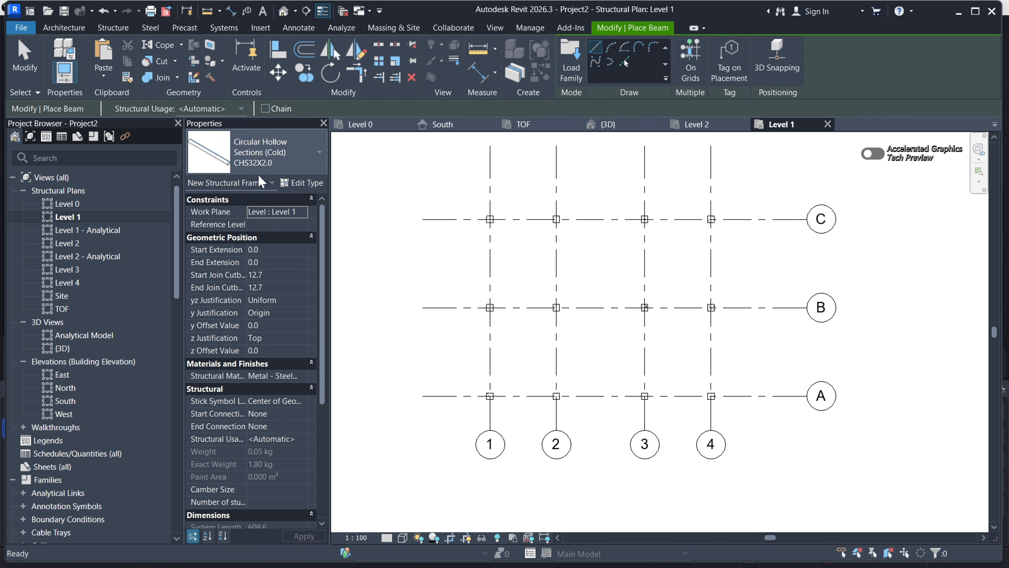
click(312, 158)
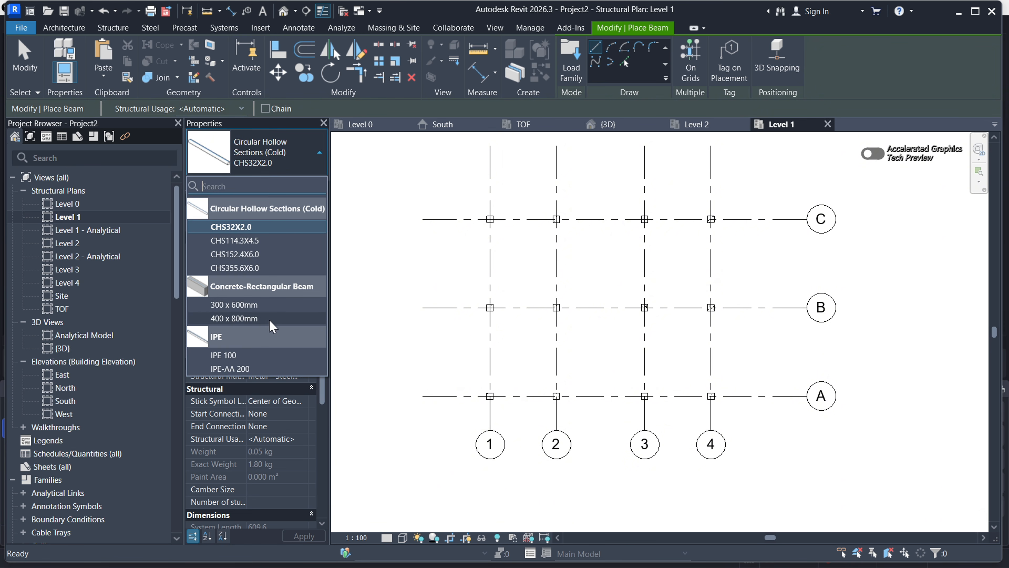
click(239, 305)
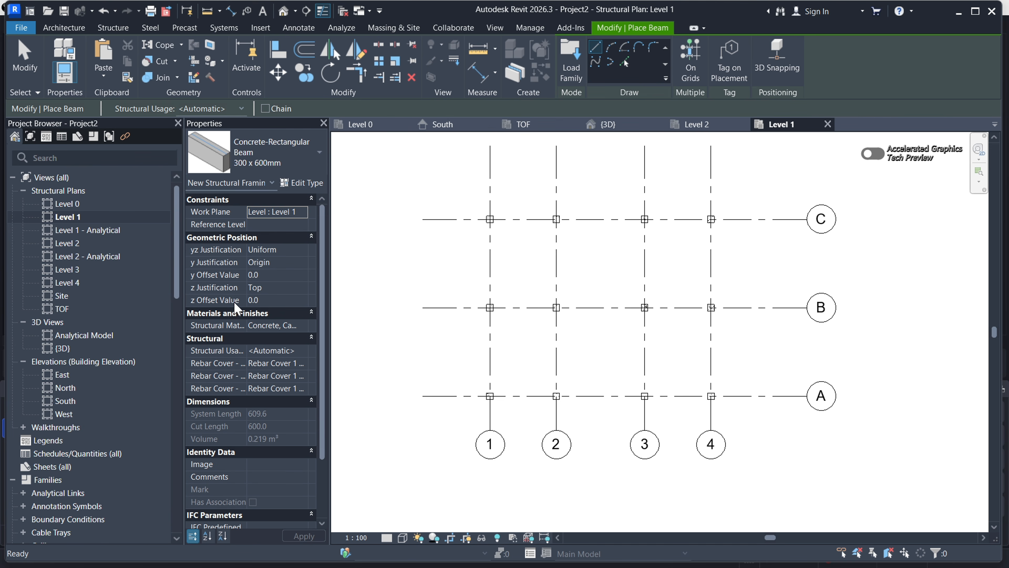
click(300, 184)
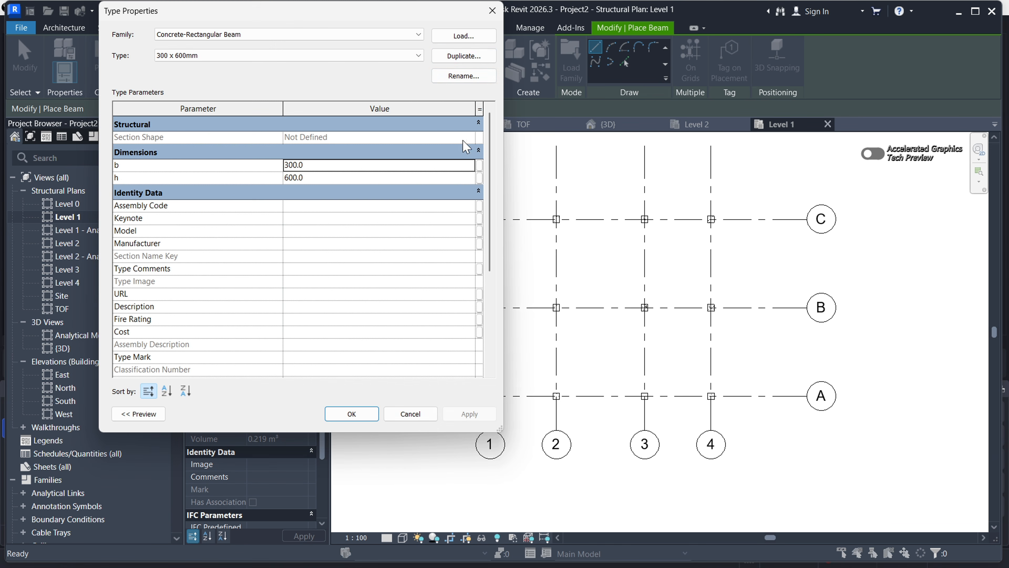
click(459, 57)
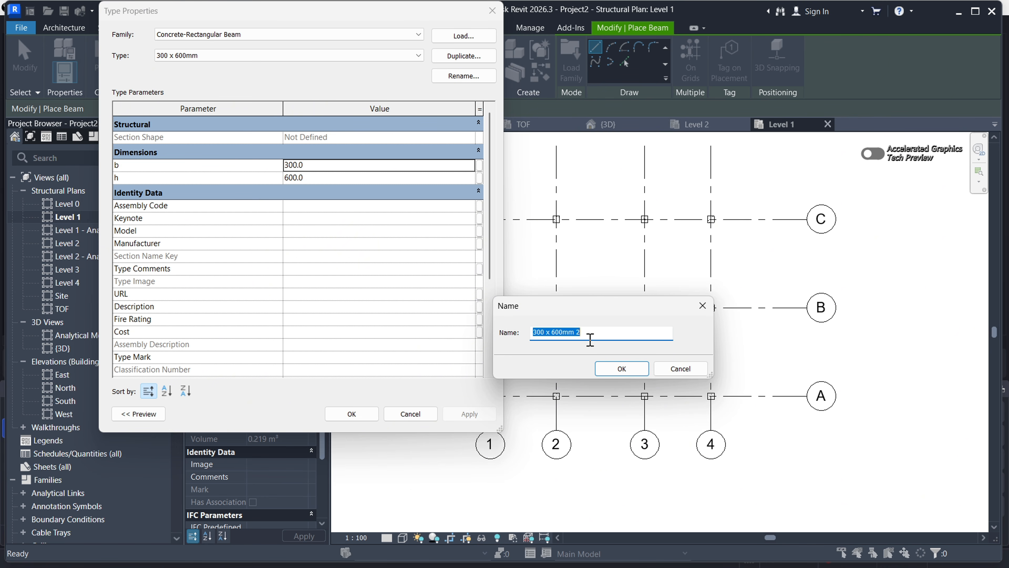
text(3)
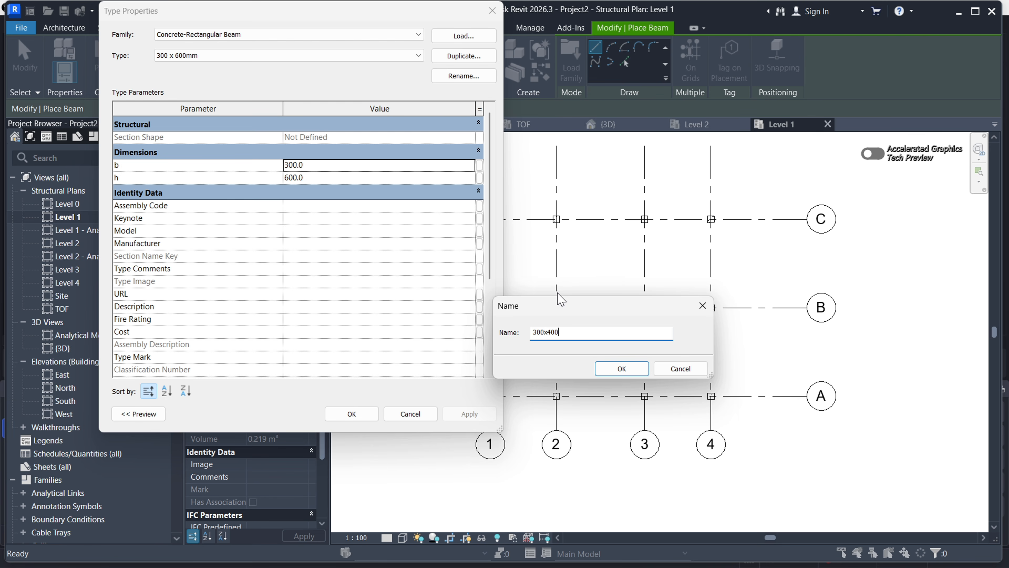
click(615, 372)
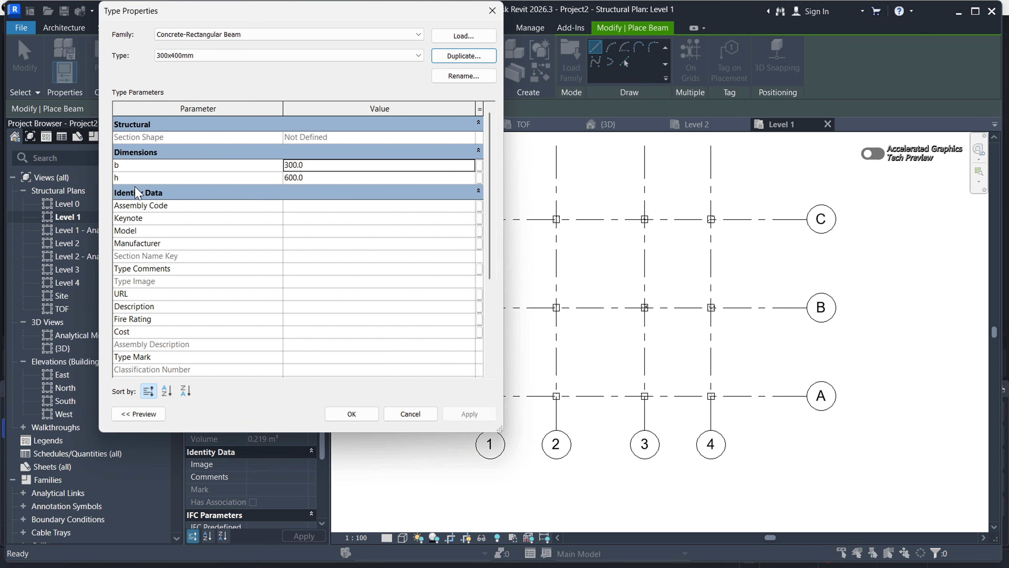
click(312, 178)
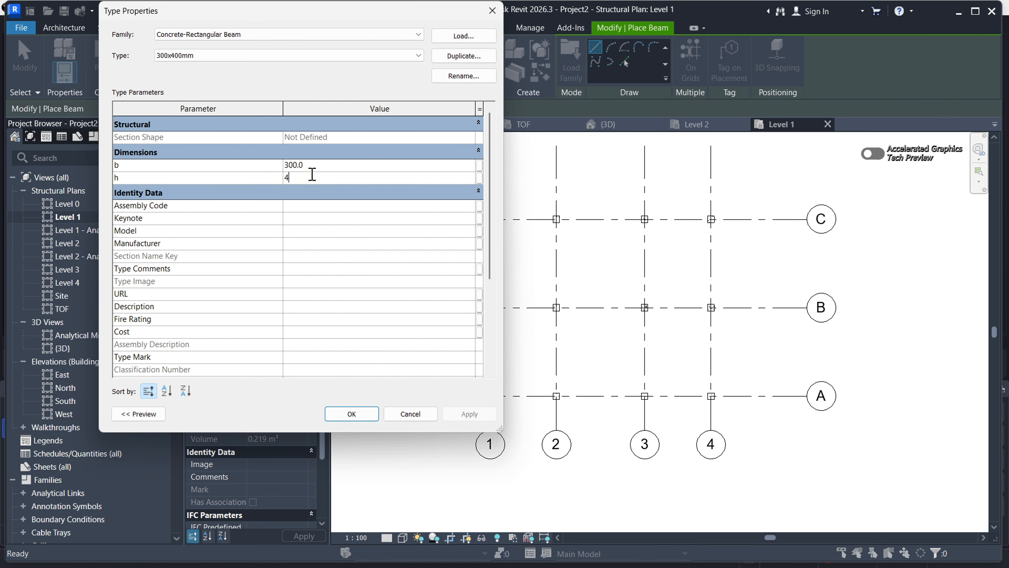
click(322, 167)
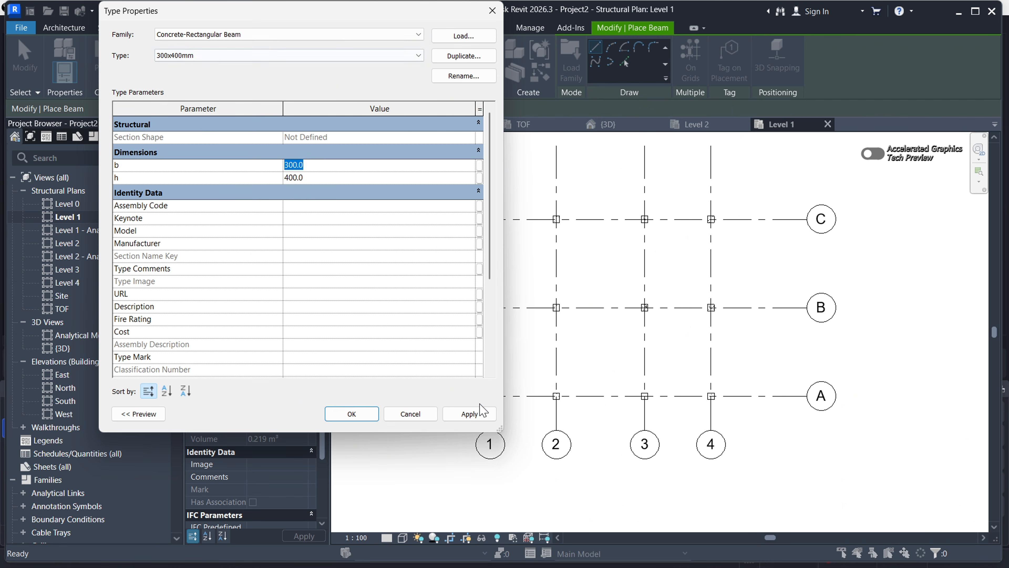
click(468, 414)
click(349, 413)
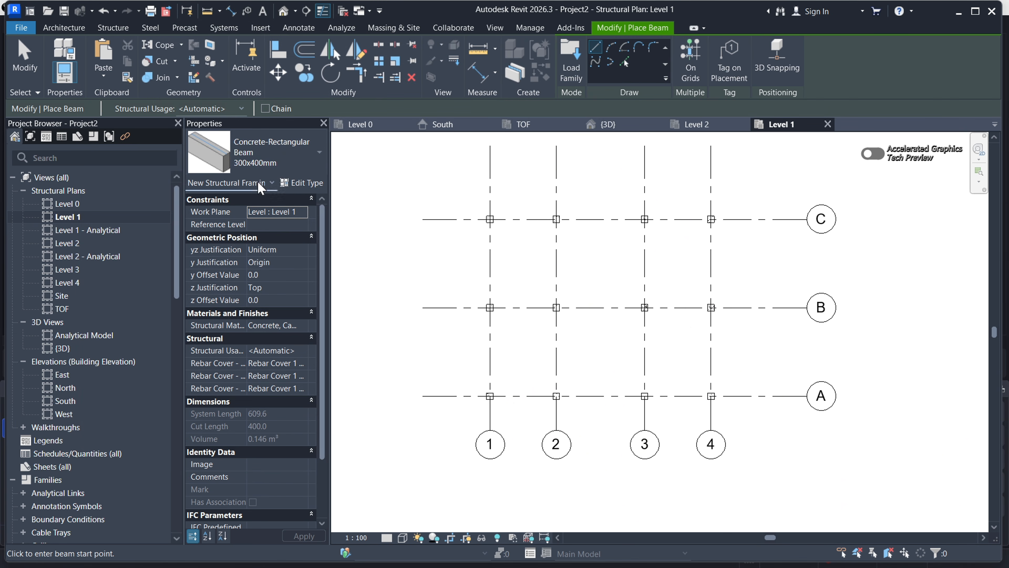
Place a 300x400mm beam along grid 1 between the columns at grids C and B on Level 1
scroll(507, 315, down, 1)
scroll(530, 326, down, 1)
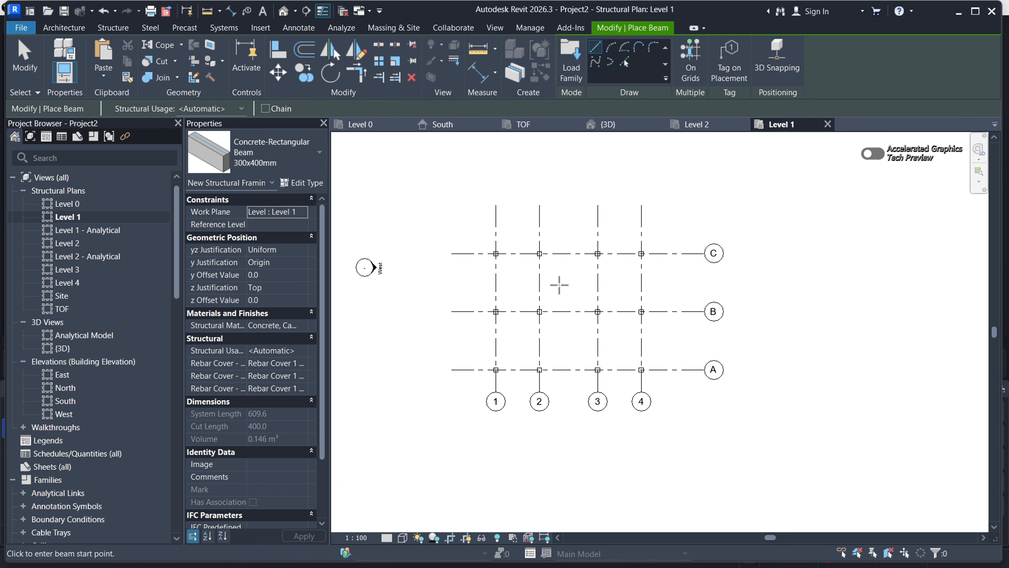
click(642, 254)
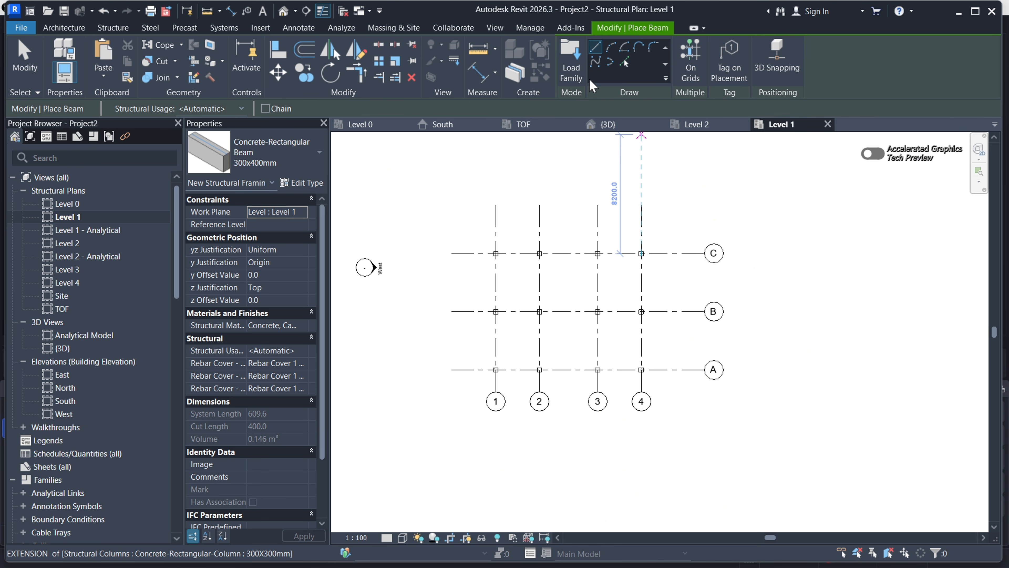
click(597, 48)
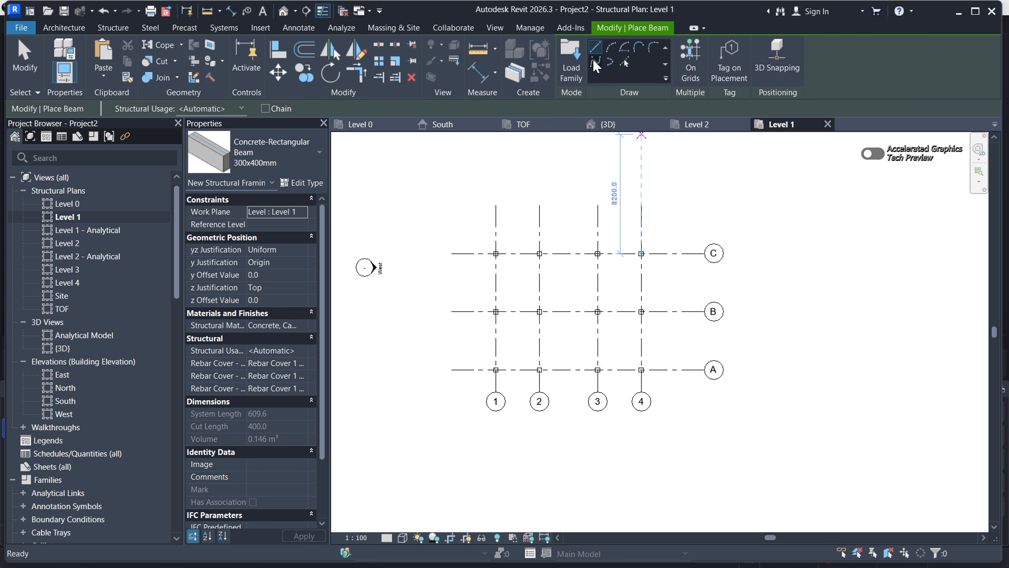
scroll(496, 255, up, 5)
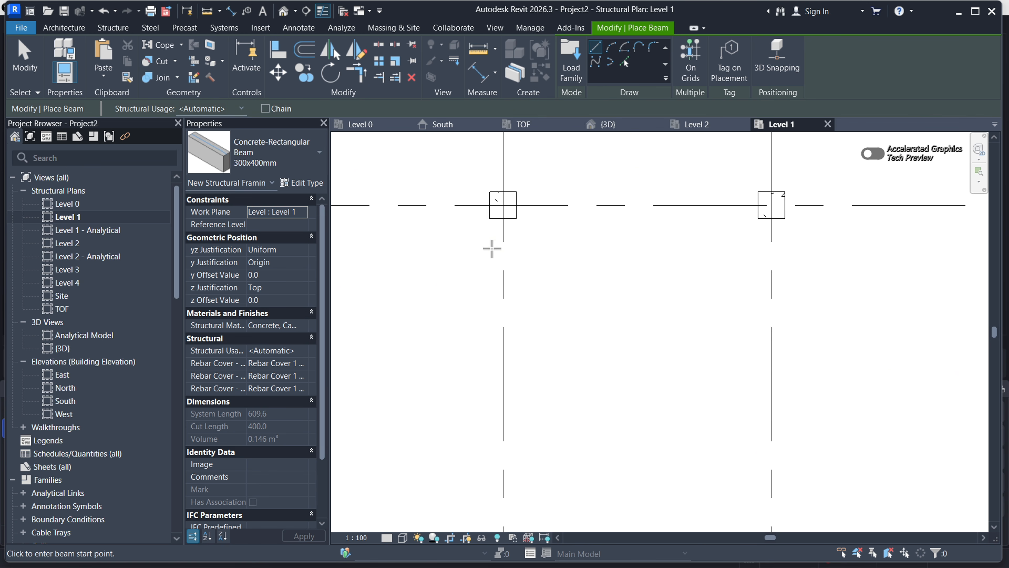
click(503, 205)
scroll(503, 201, down, 3)
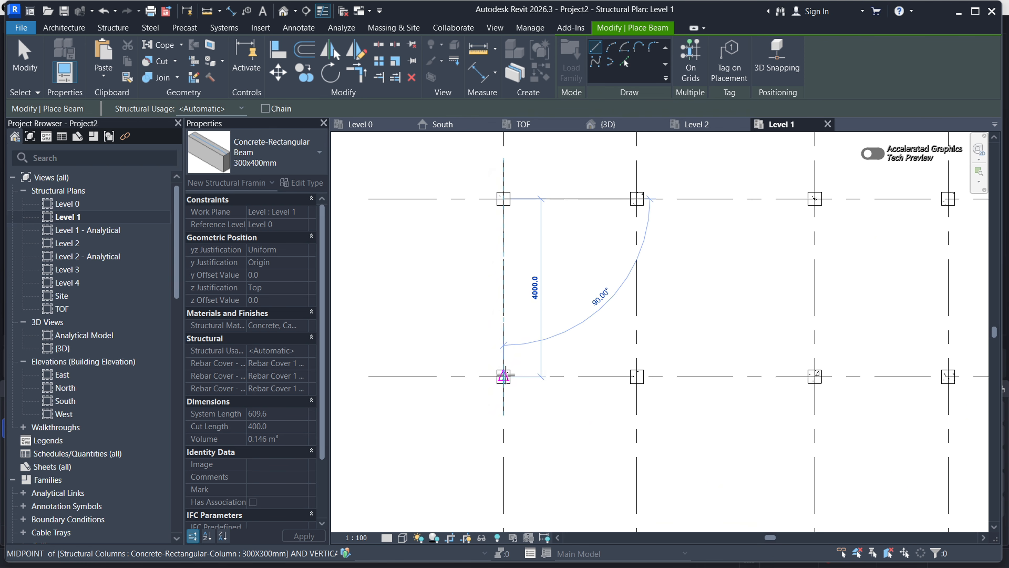
click(504, 375)
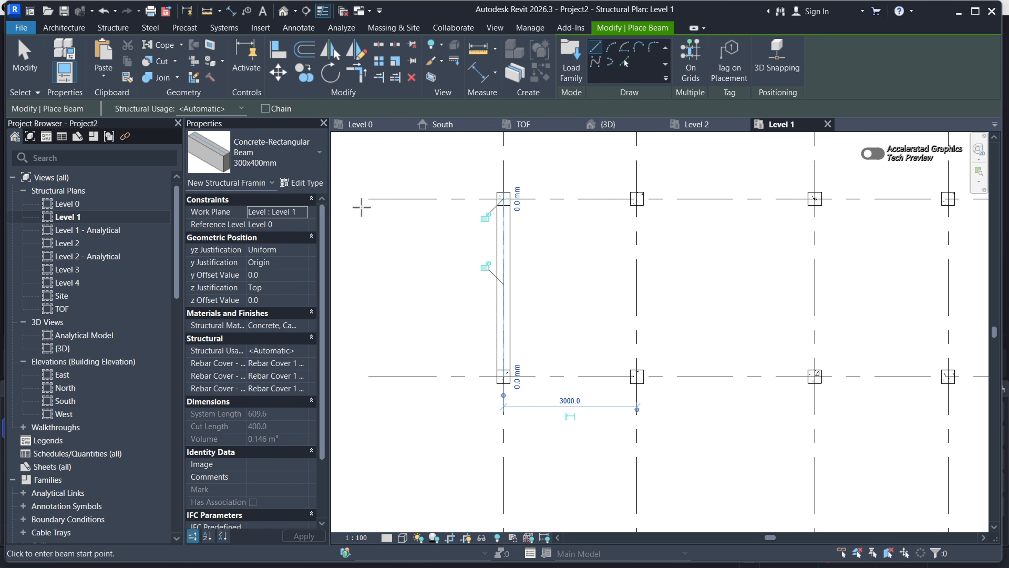
Turn on the Chain option and place a beam along grid 1 from grid B to grid A
click(265, 109)
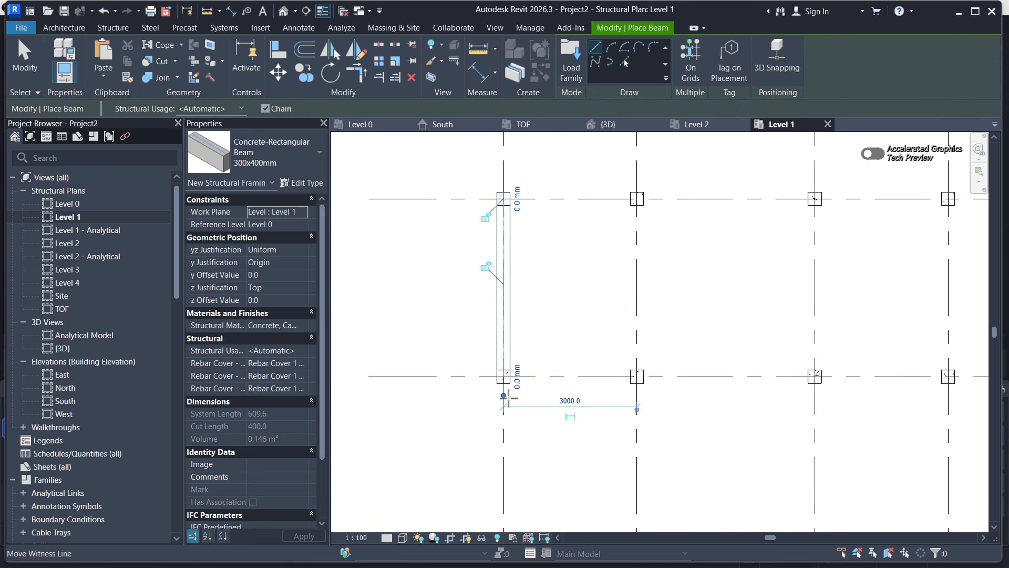
click(503, 376)
scroll(504, 376, down, 2)
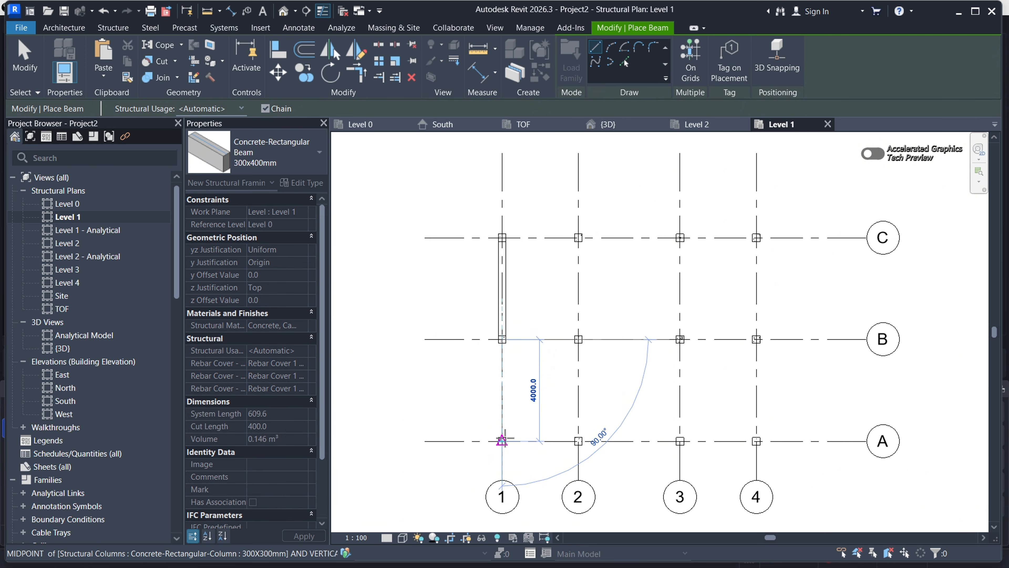
click(502, 440)
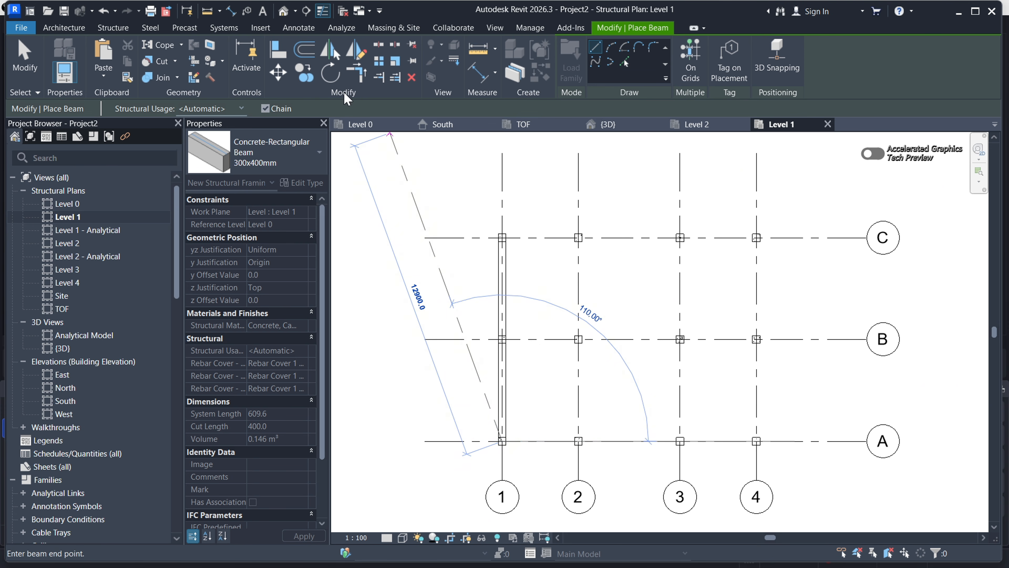
Continue the beam chain along grid A from grid 1 through grids 2 and 3 to grid 4, and end the command
click(578, 440)
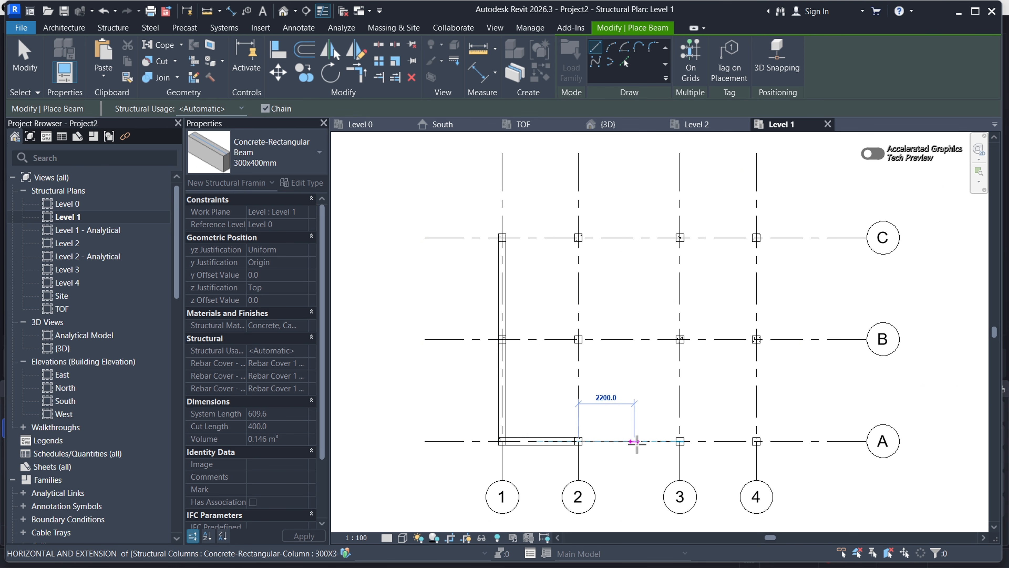
click(680, 440)
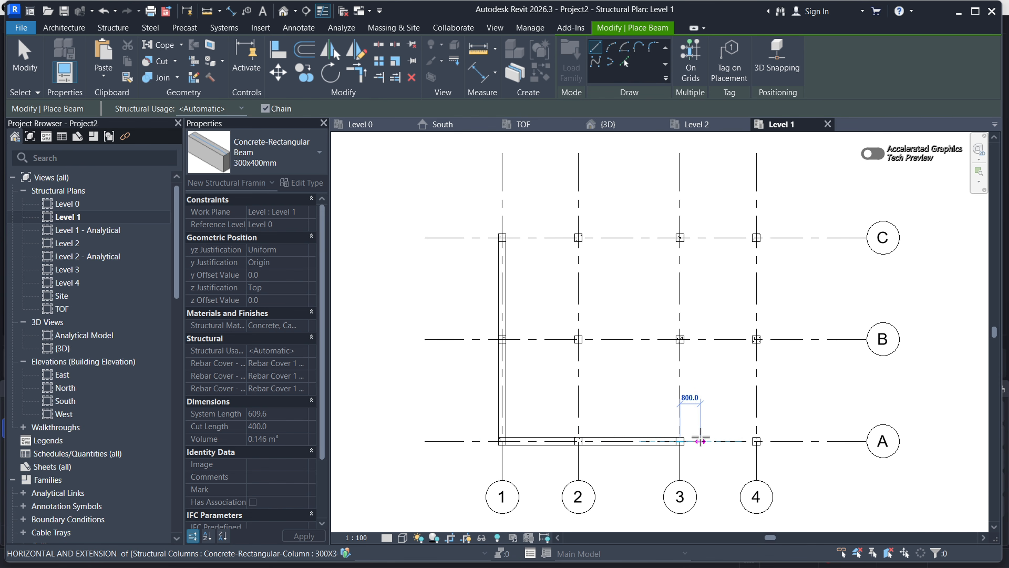
click(756, 440)
key(Escape)
key(Escape)
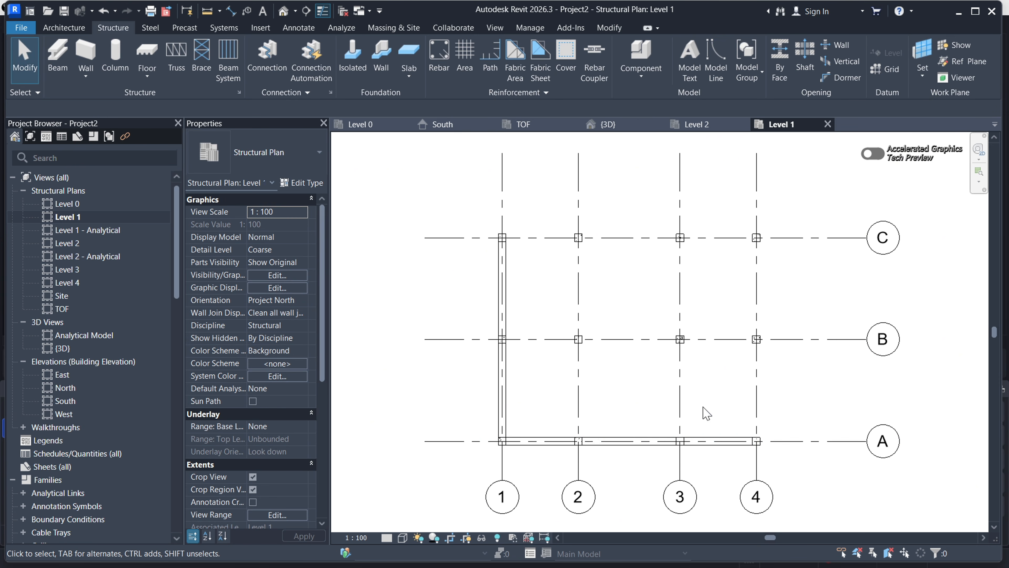
Place 300x400mm beams on all Level 1 grids at once with the On Grids option, selecting grids 1 to 4 and A to C
scroll(548, 423, down, 3)
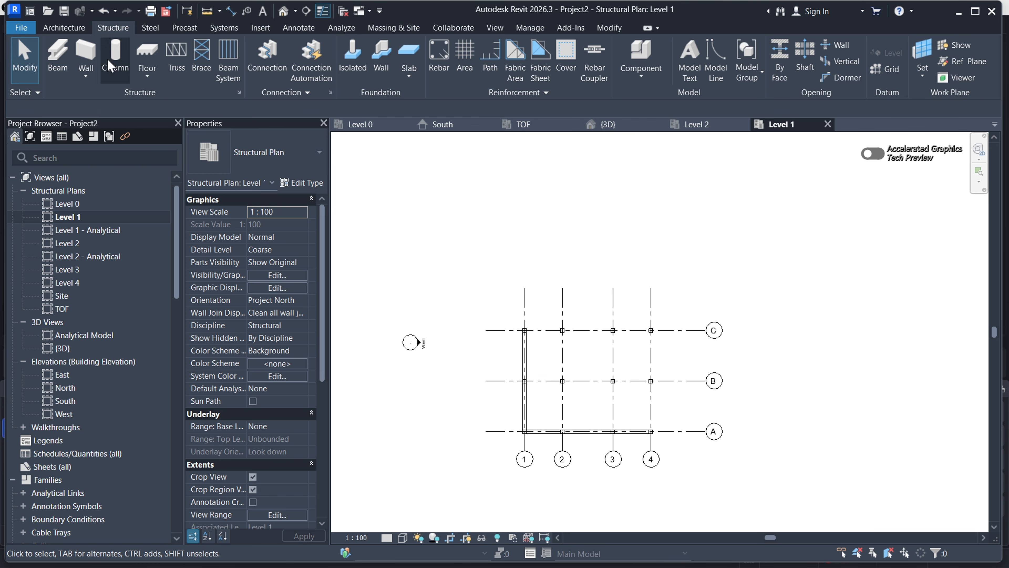
click(57, 56)
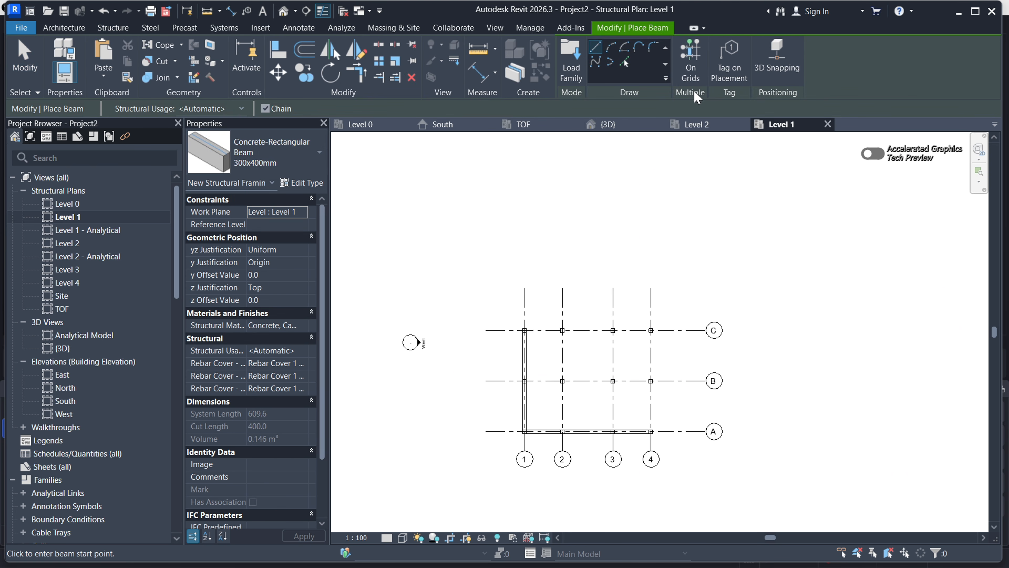
click(692, 59)
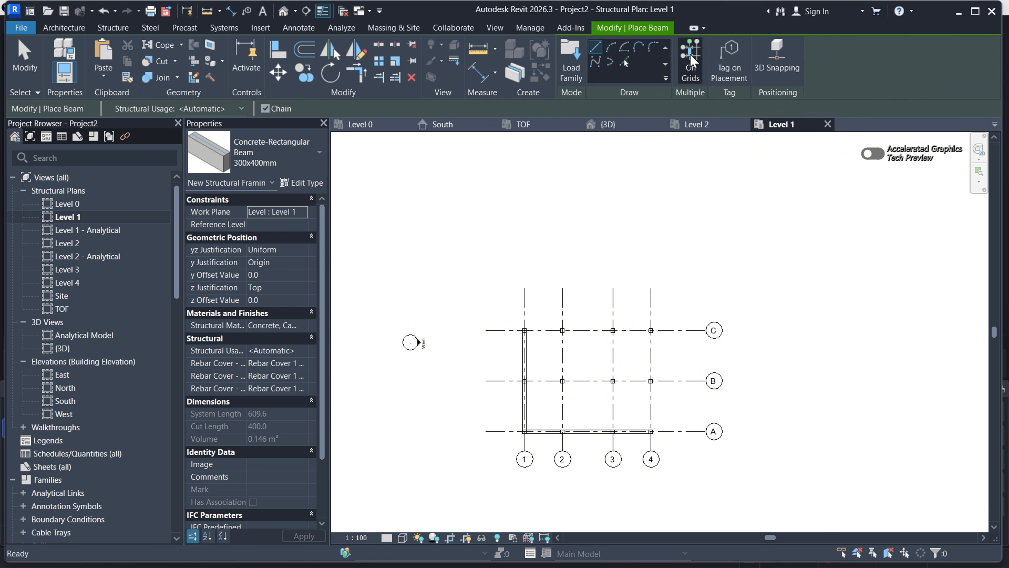
scroll(612, 457, up, 3)
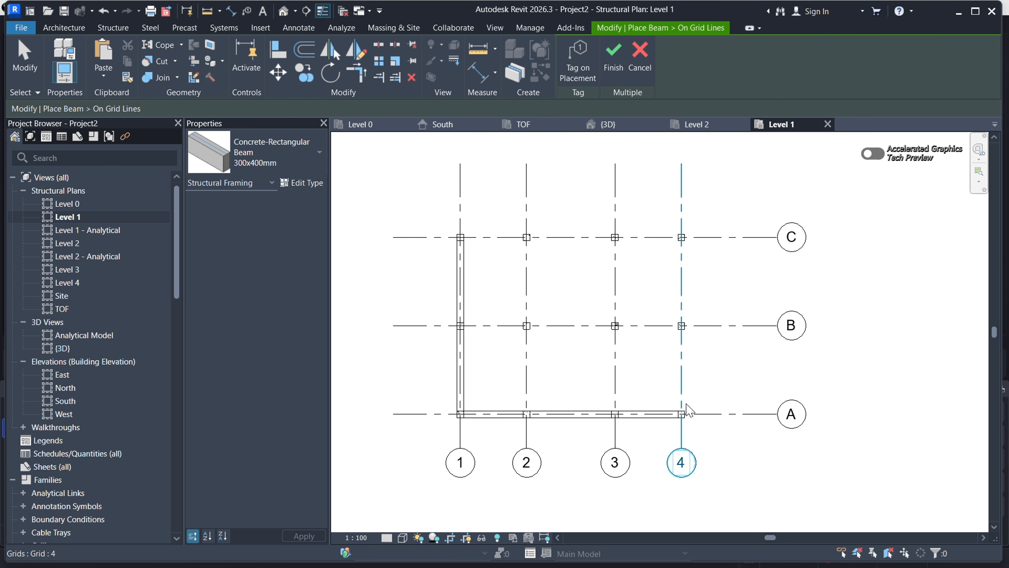
drag(432, 210, 583, 325)
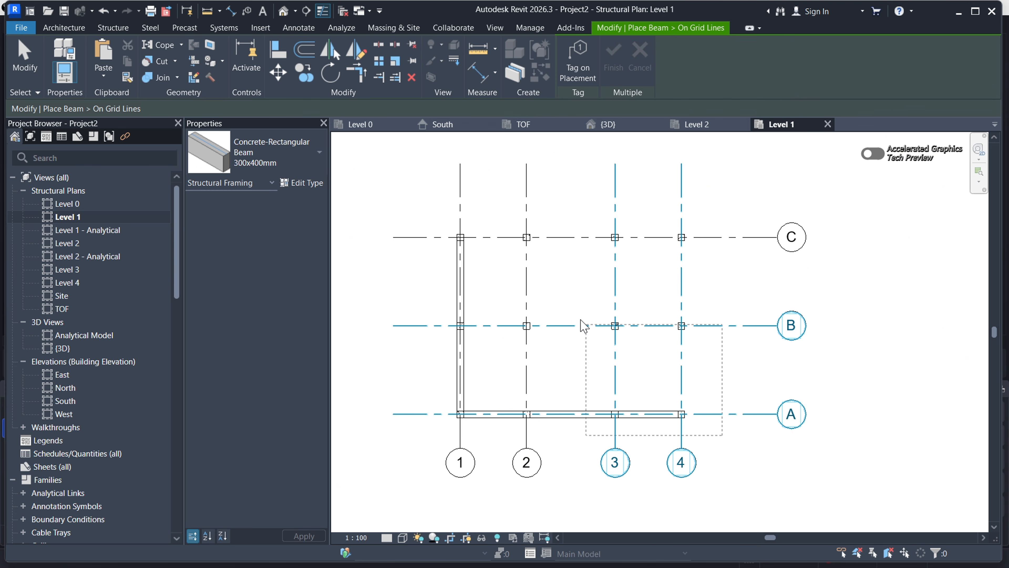
drag(443, 224, 435, 219)
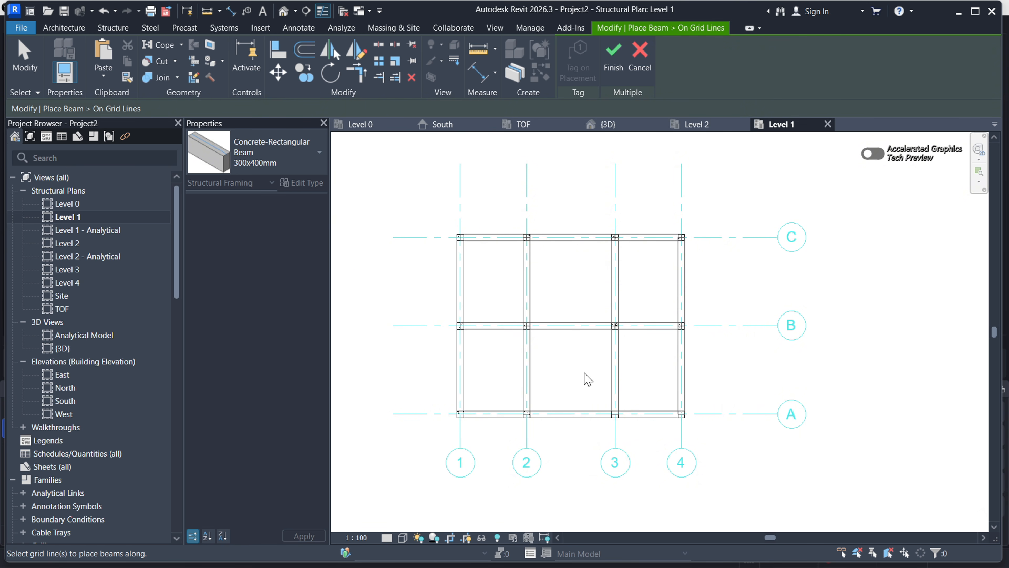
scroll(527, 327, up, 2)
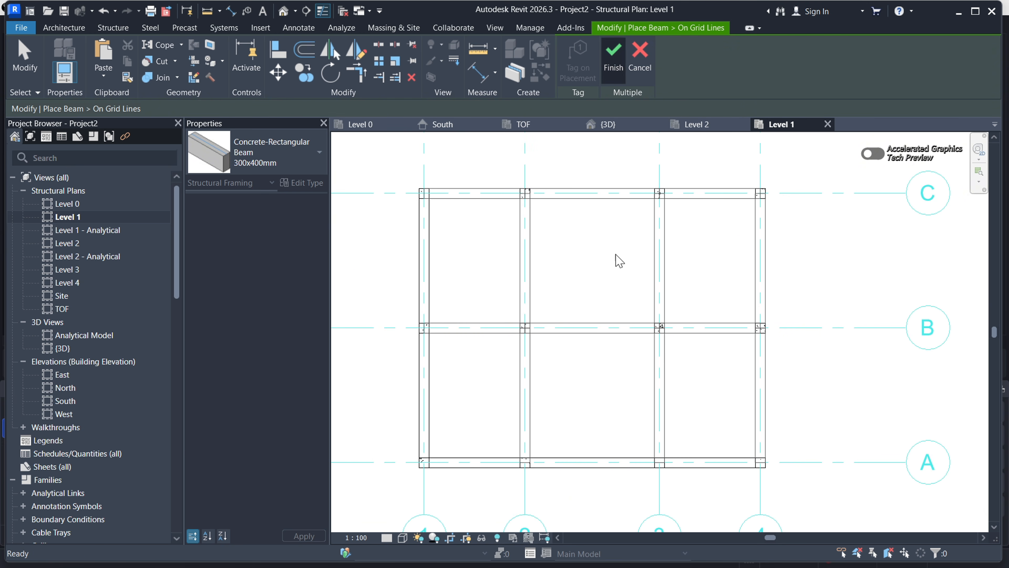
scroll(667, 338, up, 5)
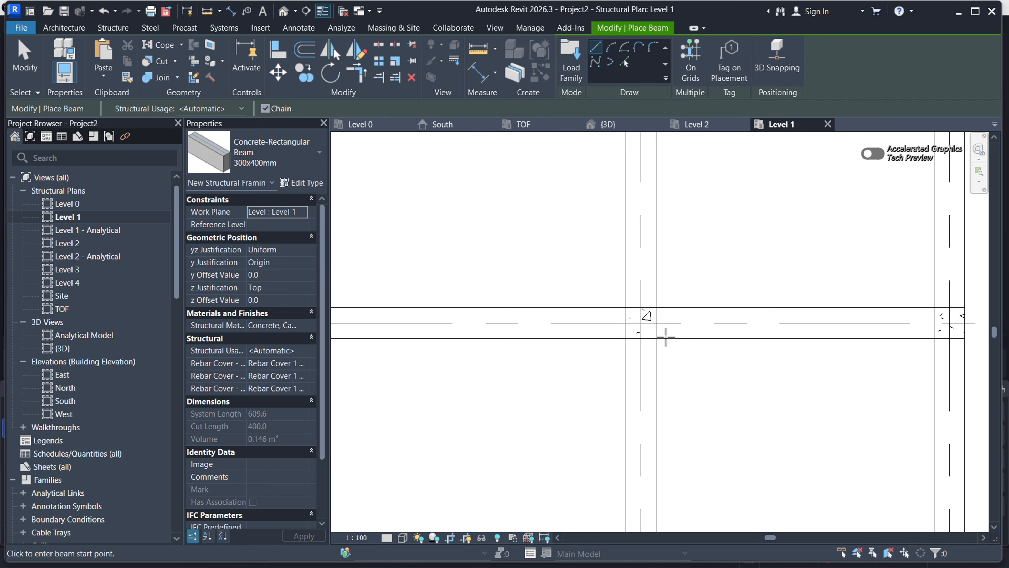
scroll(666, 337, down, 5)
key(Escape)
key(Escape)
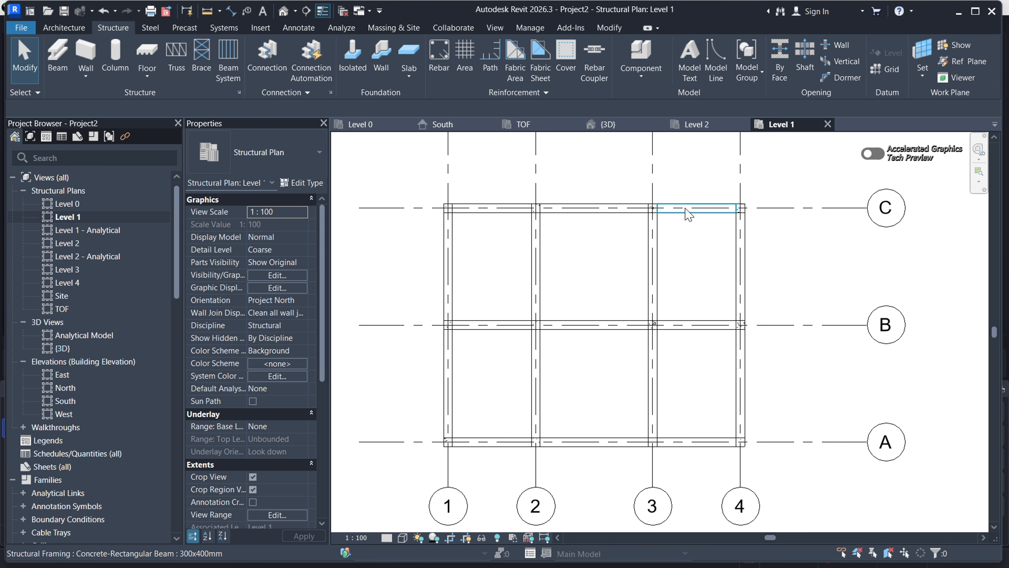
Inspect the separate beam segments between the columns along grid C in the Level 1 plan
click(685, 209)
scroll(654, 216, up, 2)
click(580, 243)
click(585, 214)
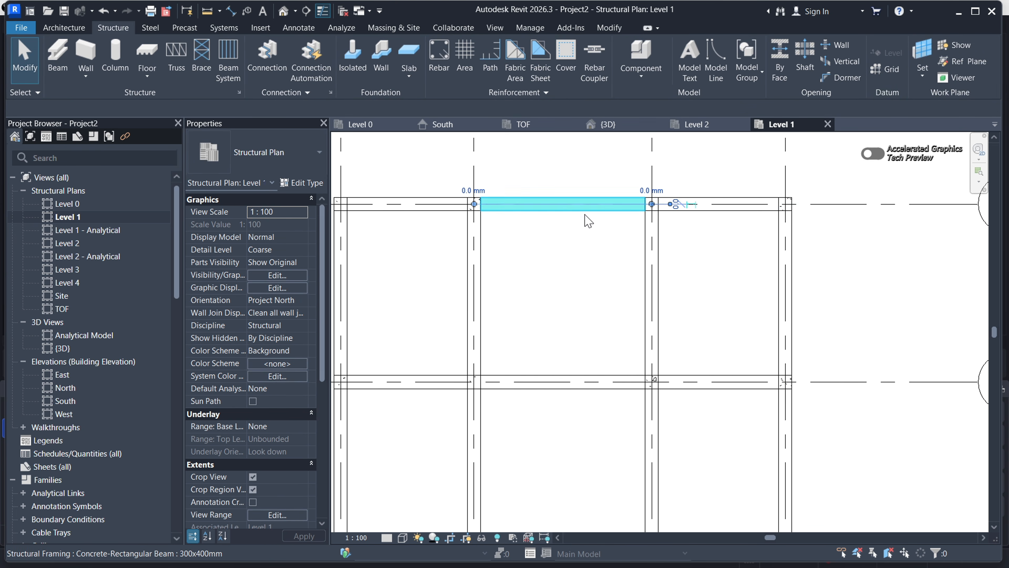
click(596, 270)
scroll(600, 275, down, 3)
scroll(532, 329, down, 2)
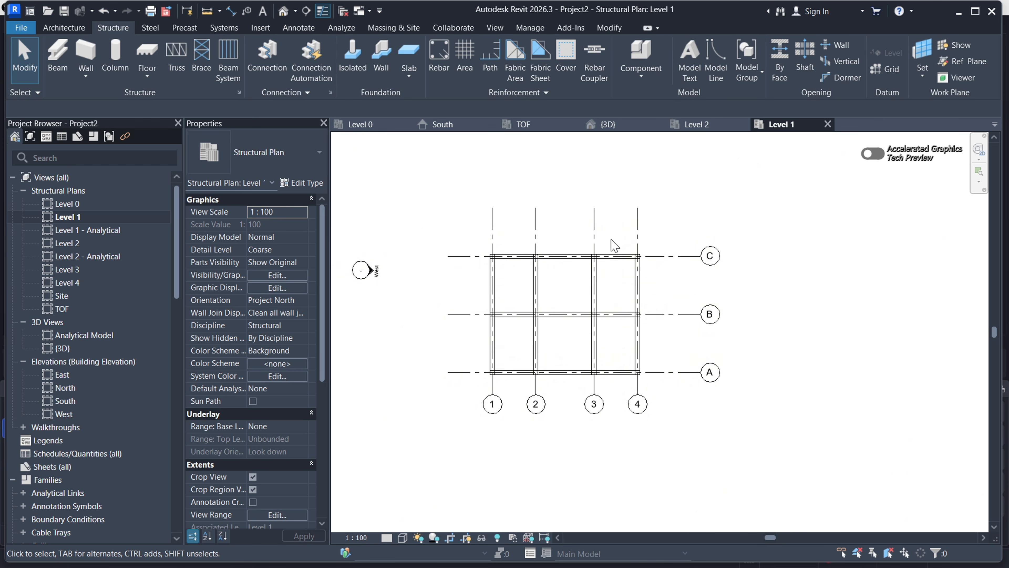
Examine the Level 1 beams and their connection to the columns in the 3D view
click(608, 124)
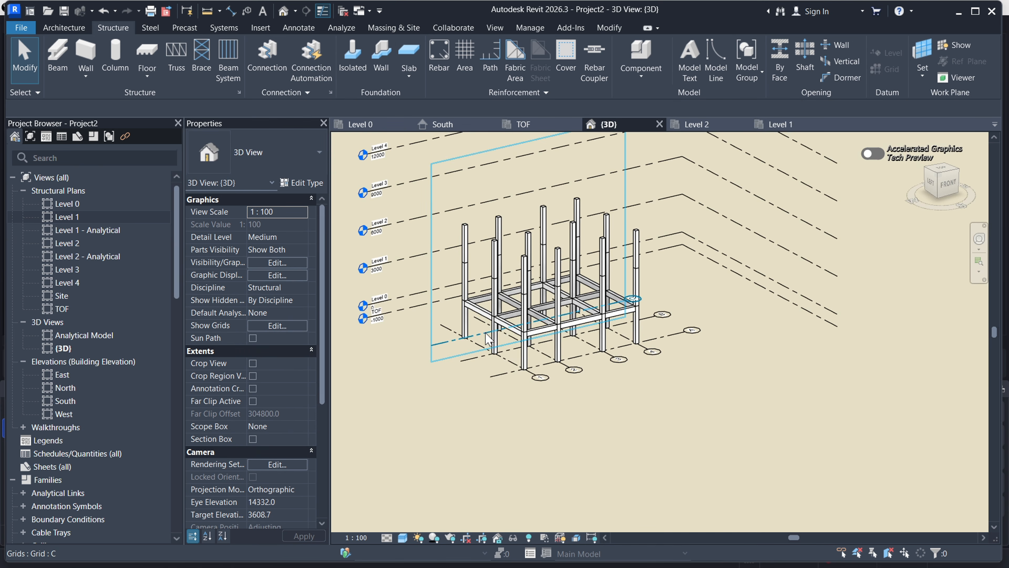
scroll(494, 312, up, 4)
scroll(494, 311, down, 3)
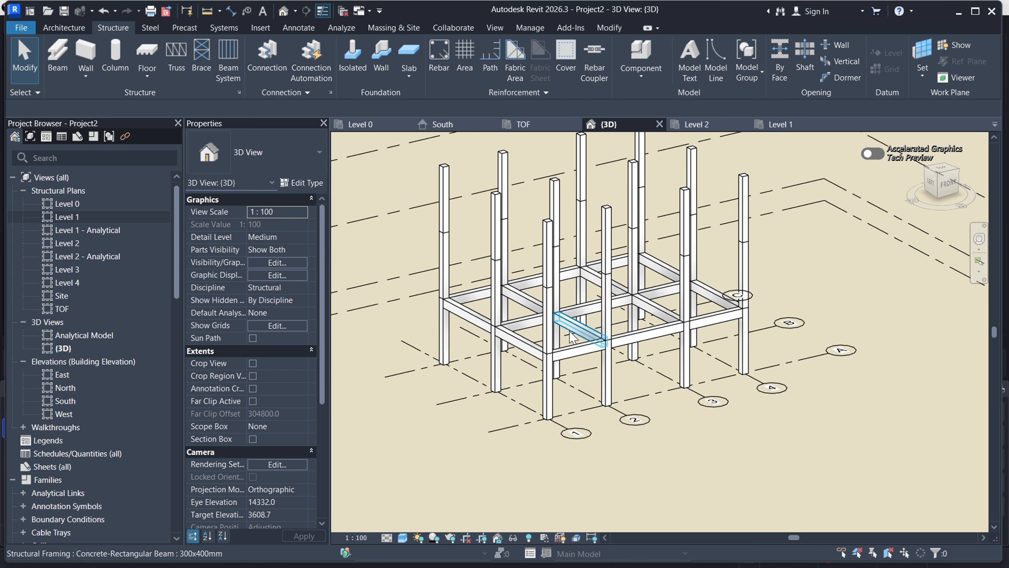
scroll(570, 334, up, 3)
scroll(570, 334, down, 5)
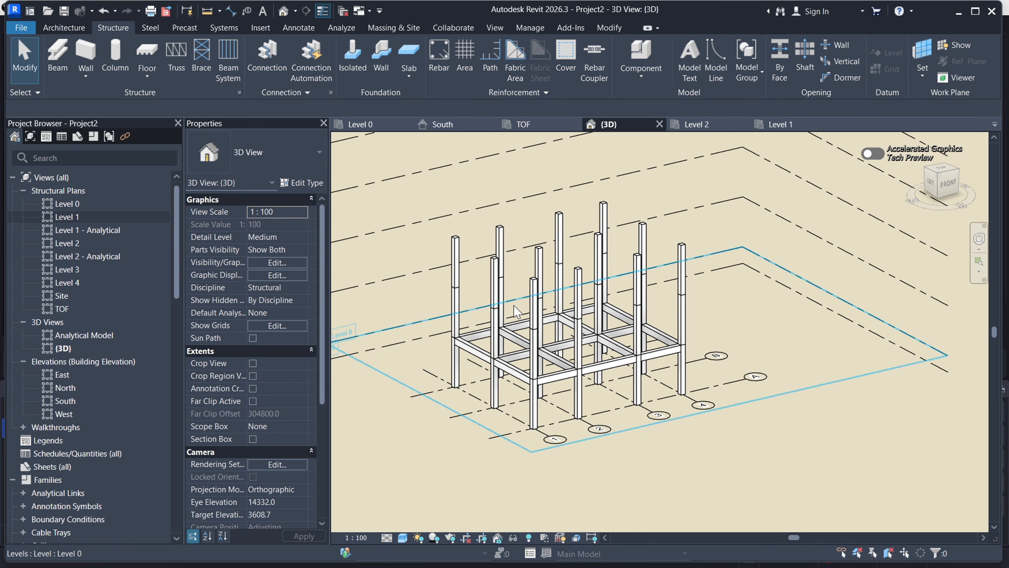
scroll(603, 329, up, 3)
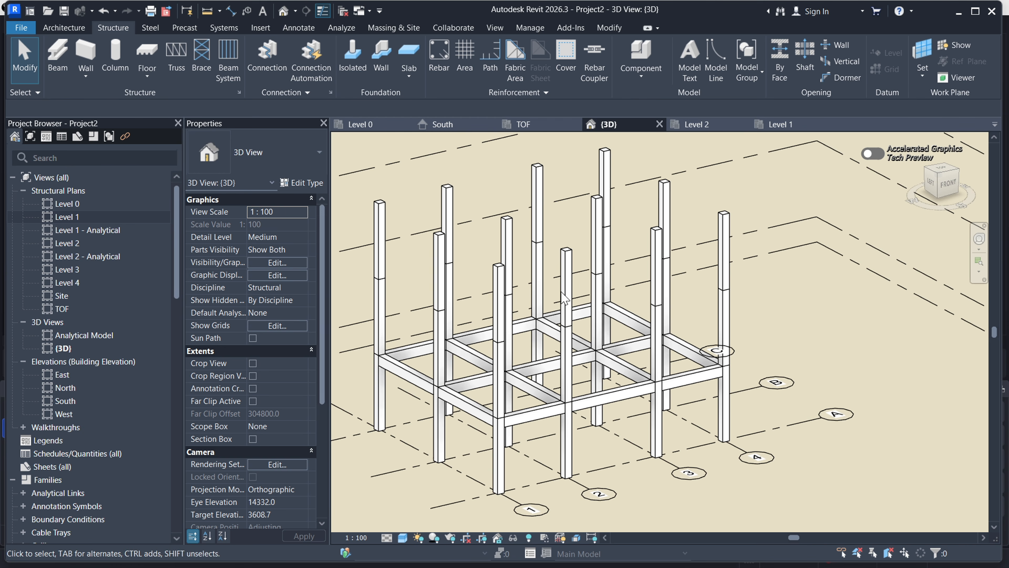
Compare the Level 2 structural plan with the Level 1 plan to see which beams are missing
click(701, 125)
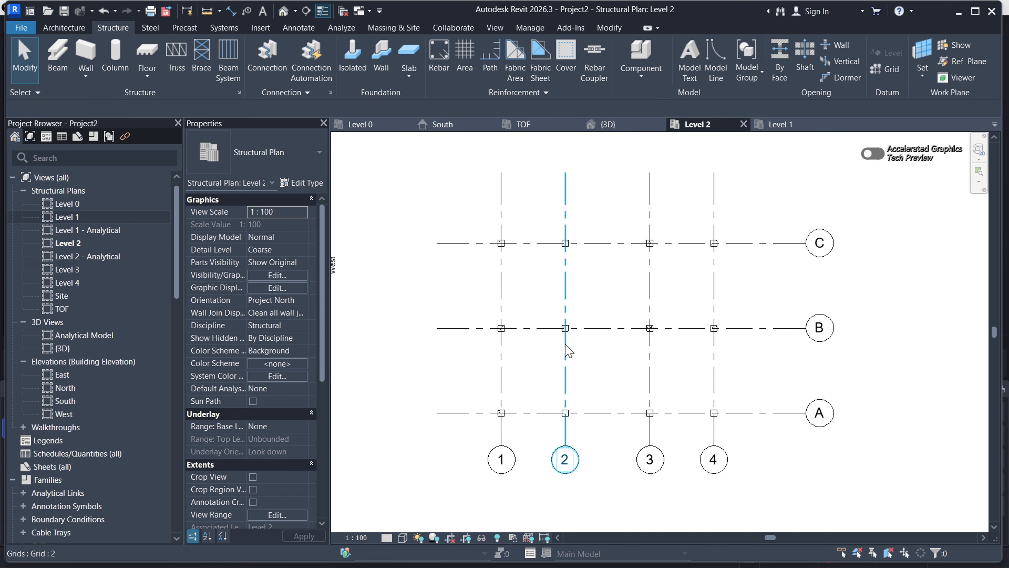
click(778, 125)
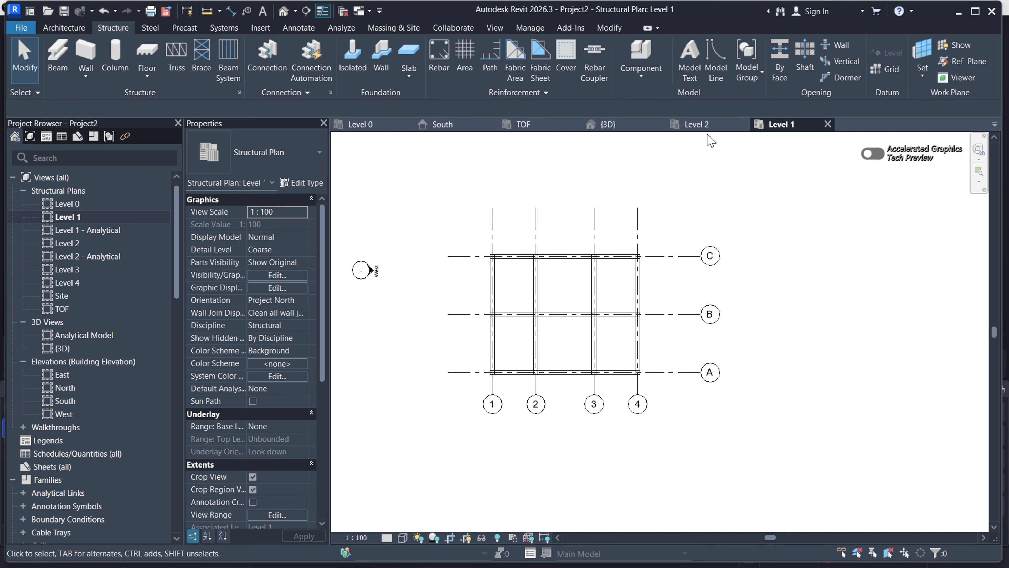
click(699, 125)
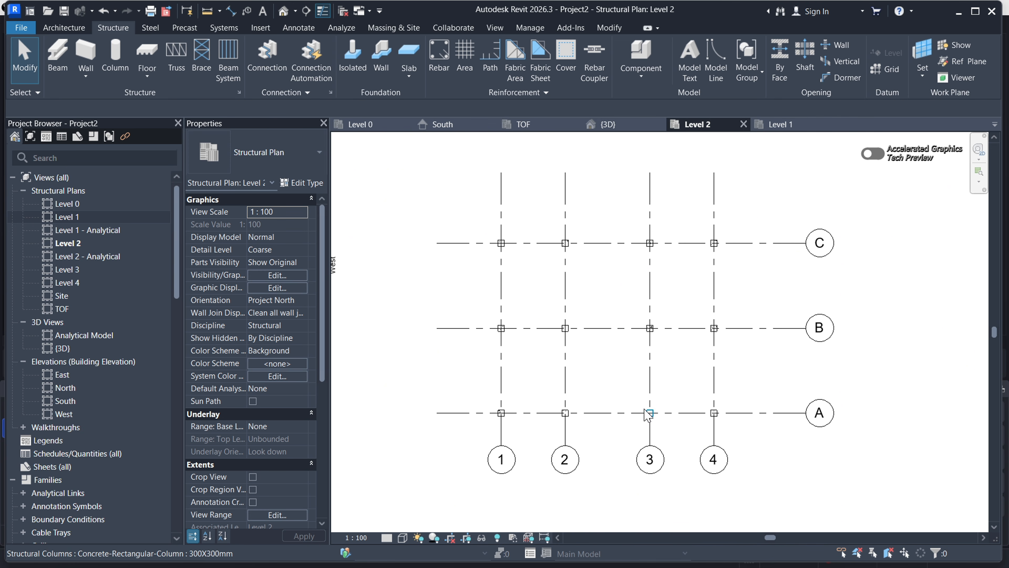
Select all the framing in the Level 1 plan and filter the selection to Structural Framing (Girder) only, leaving out the columns
click(781, 124)
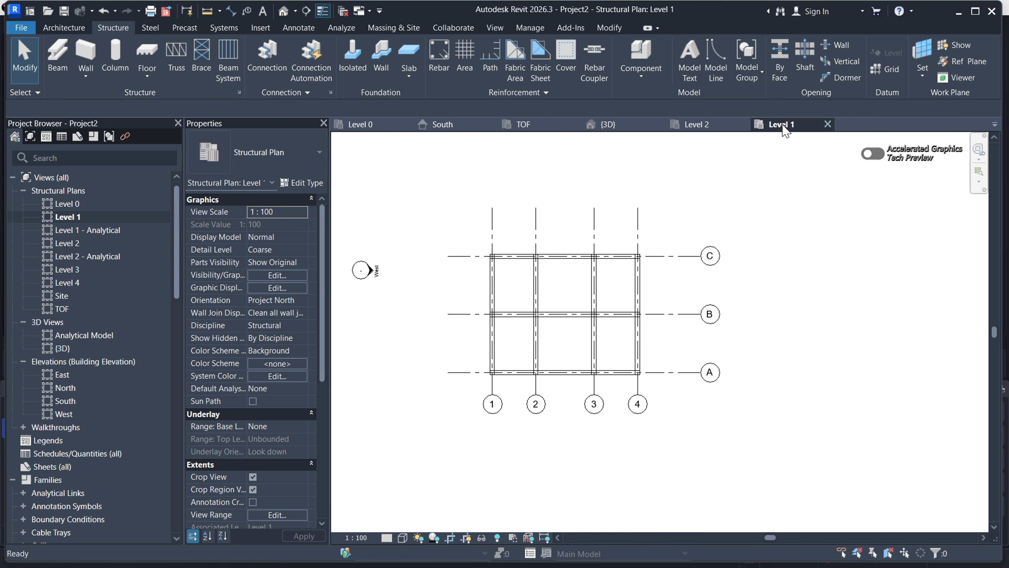
scroll(538, 256, up, 3)
scroll(539, 255, down, 1)
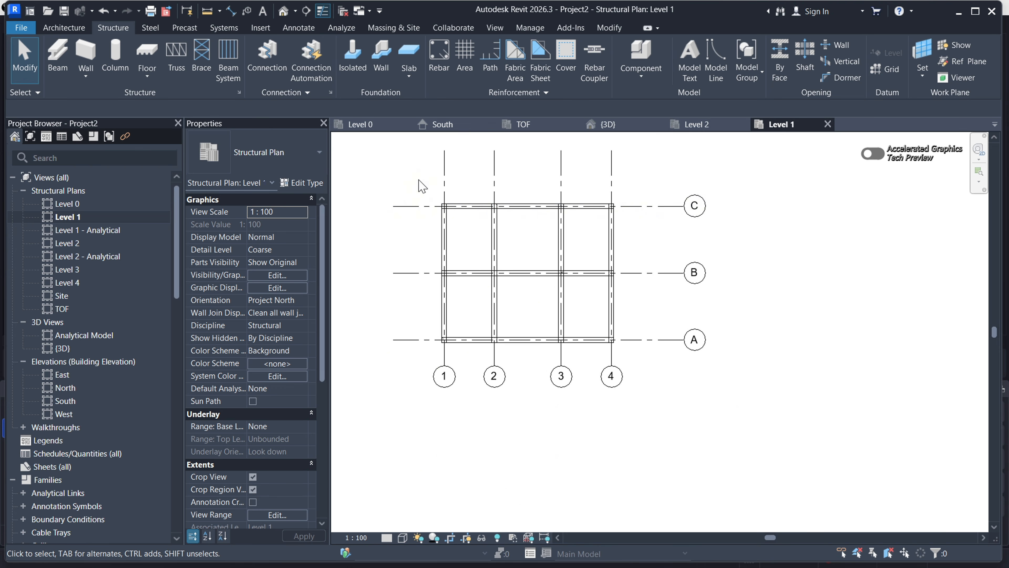
drag(422, 187, 644, 368)
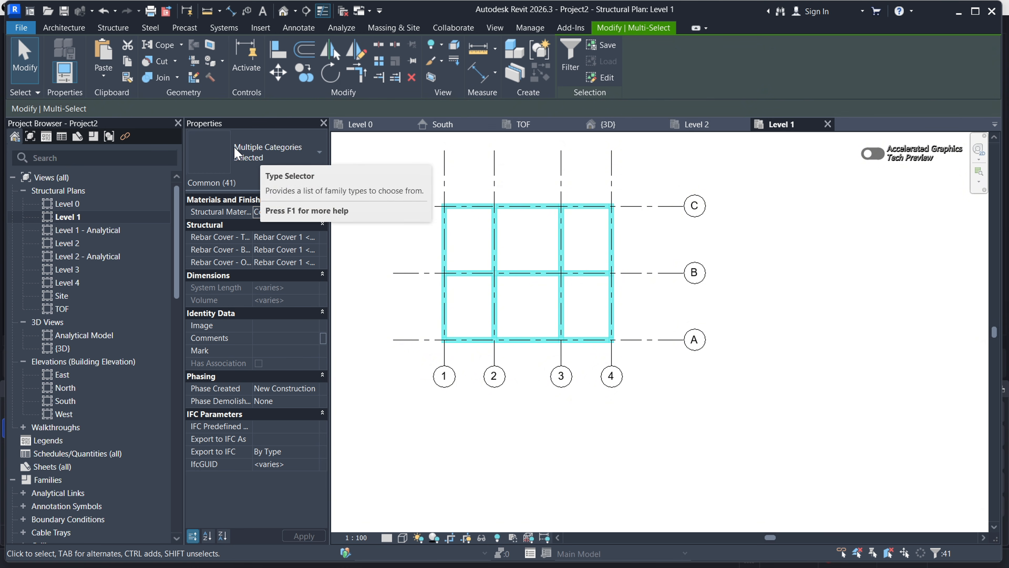
click(272, 183)
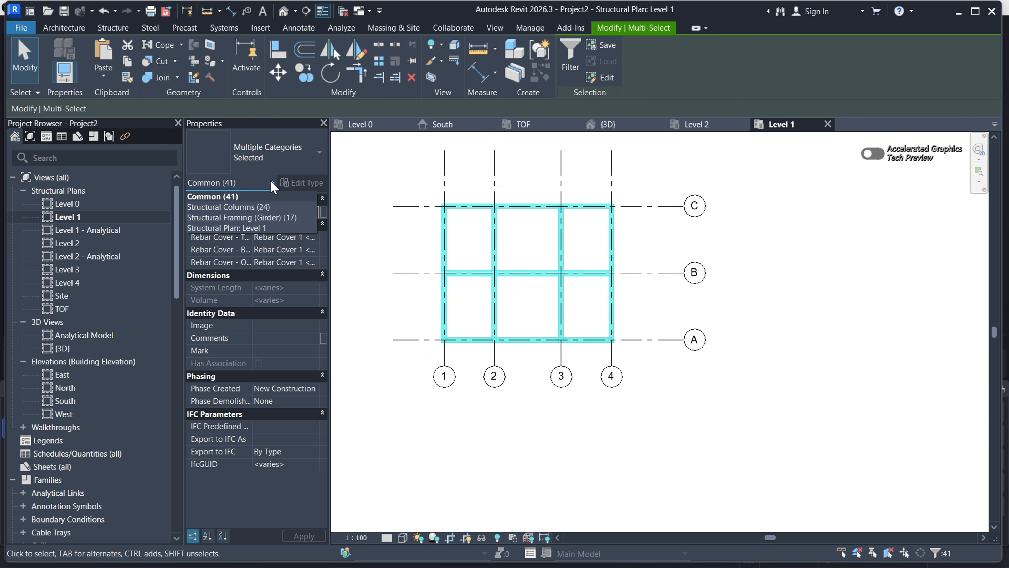
click(272, 187)
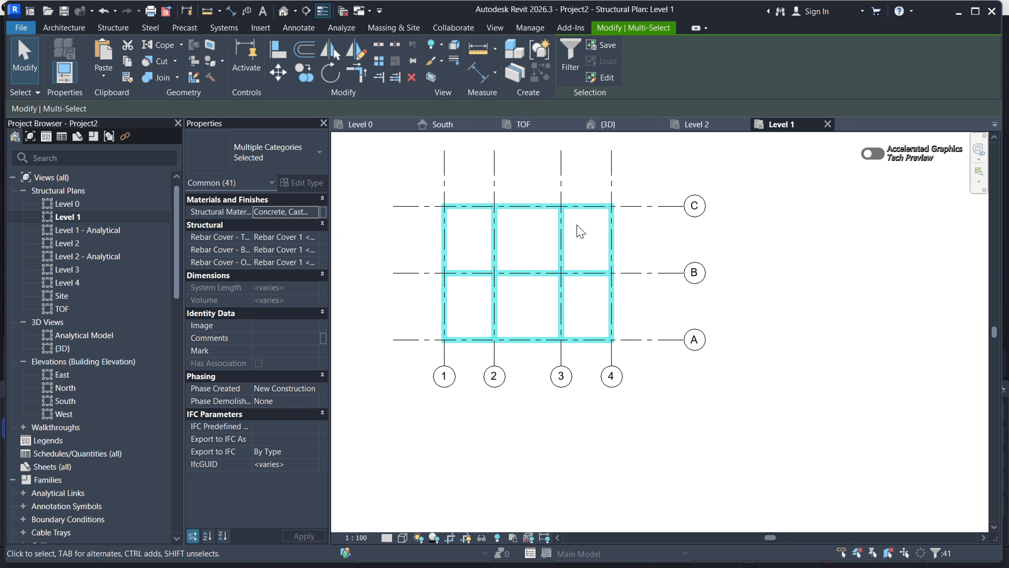
click(571, 56)
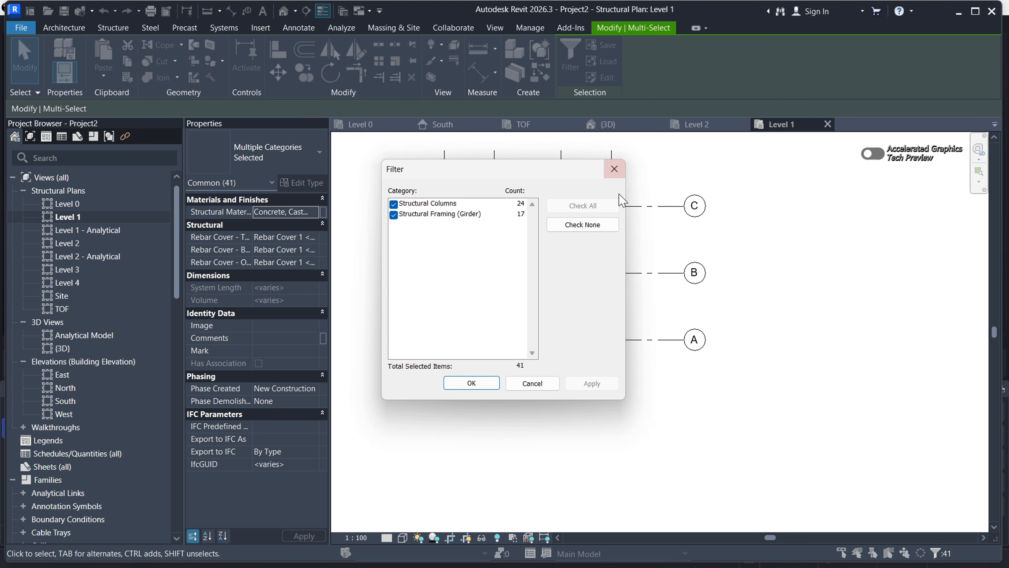
click(572, 226)
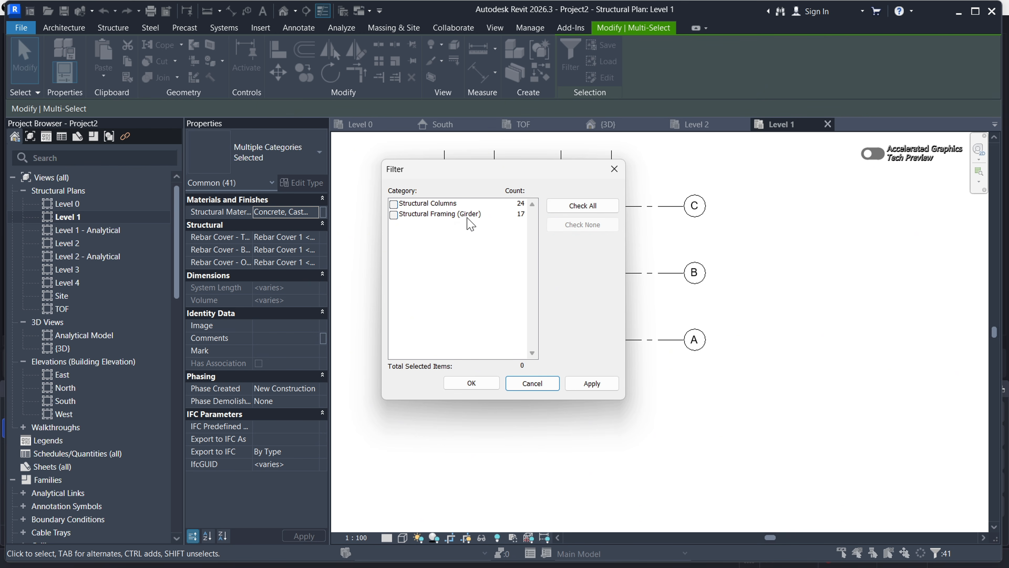
click(394, 215)
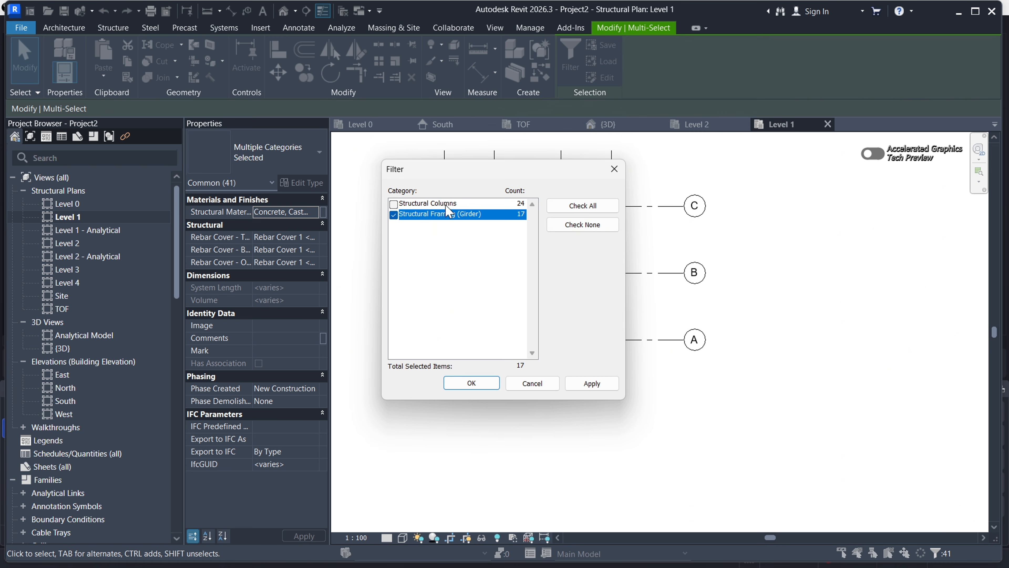
click(586, 384)
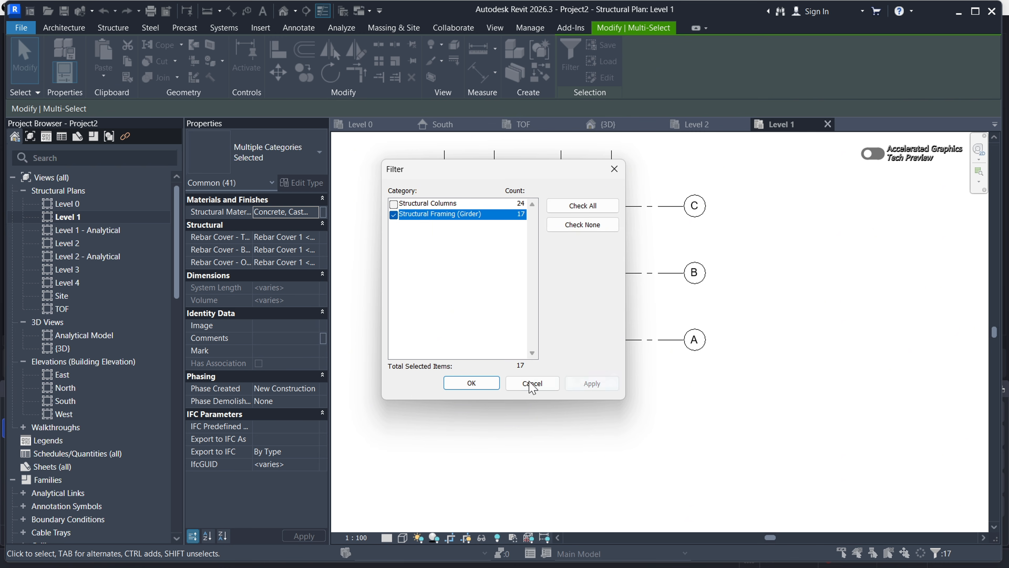
click(472, 383)
scroll(564, 349, down, 2)
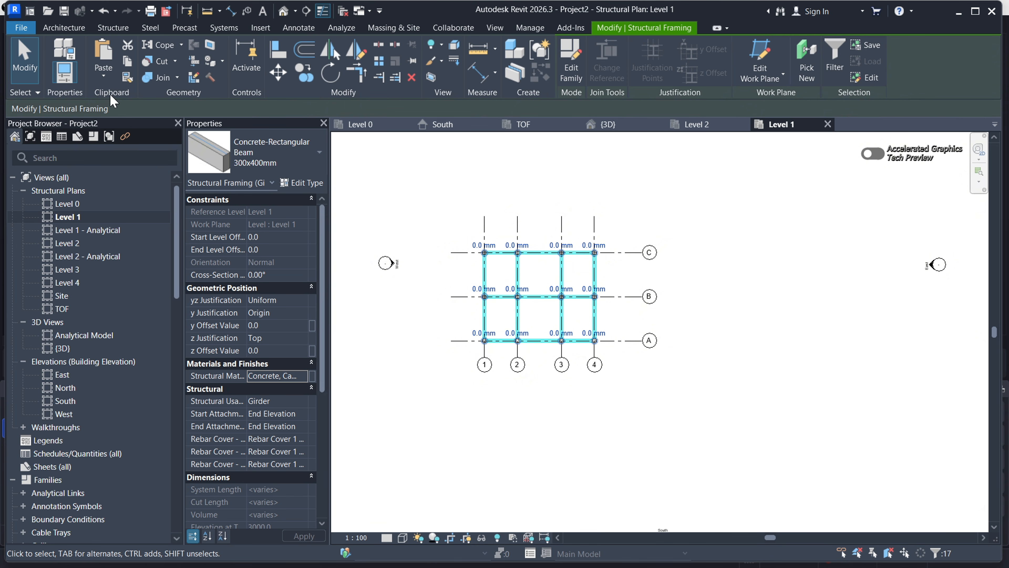
Copy the selected Level 1 beams and paste them aligned to Level 2 and Level 3
click(128, 63)
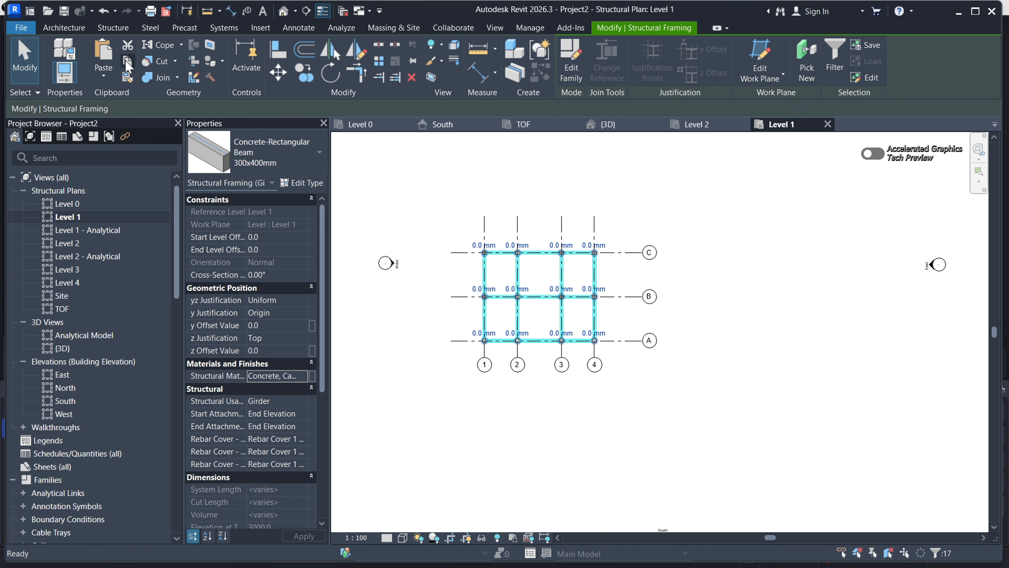
click(103, 74)
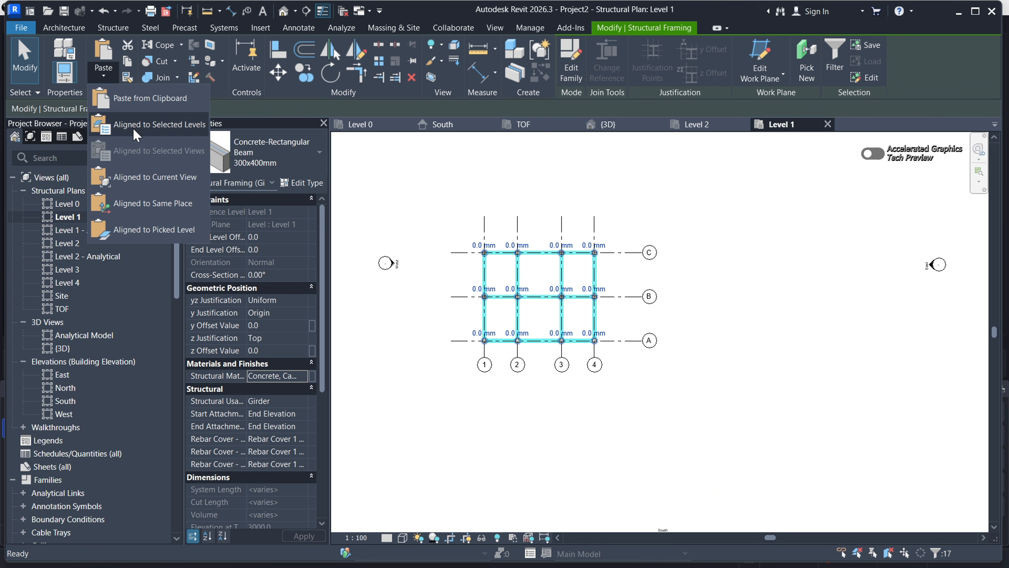
click(144, 127)
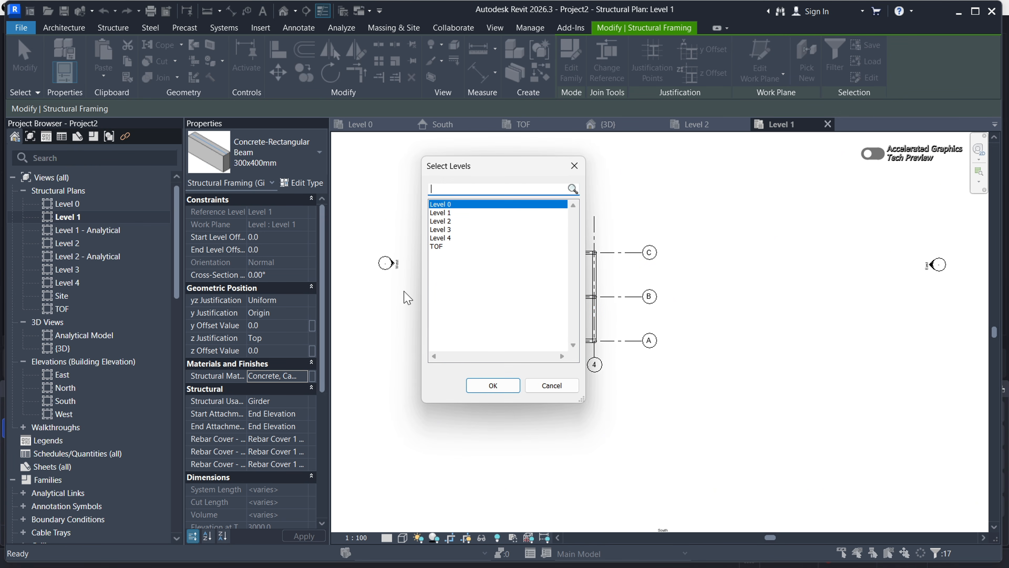
click(447, 222)
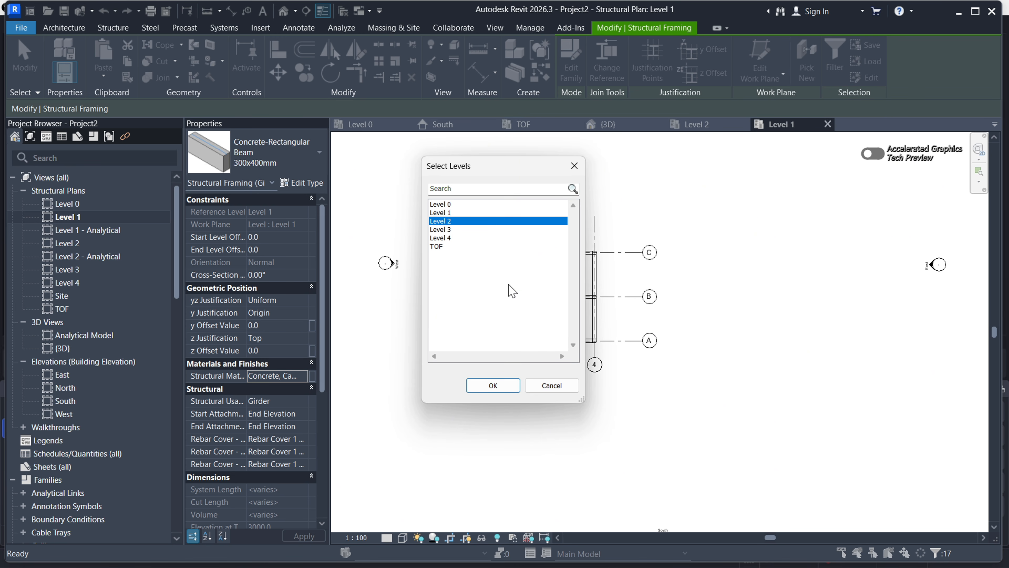
ctrl+click(447, 229)
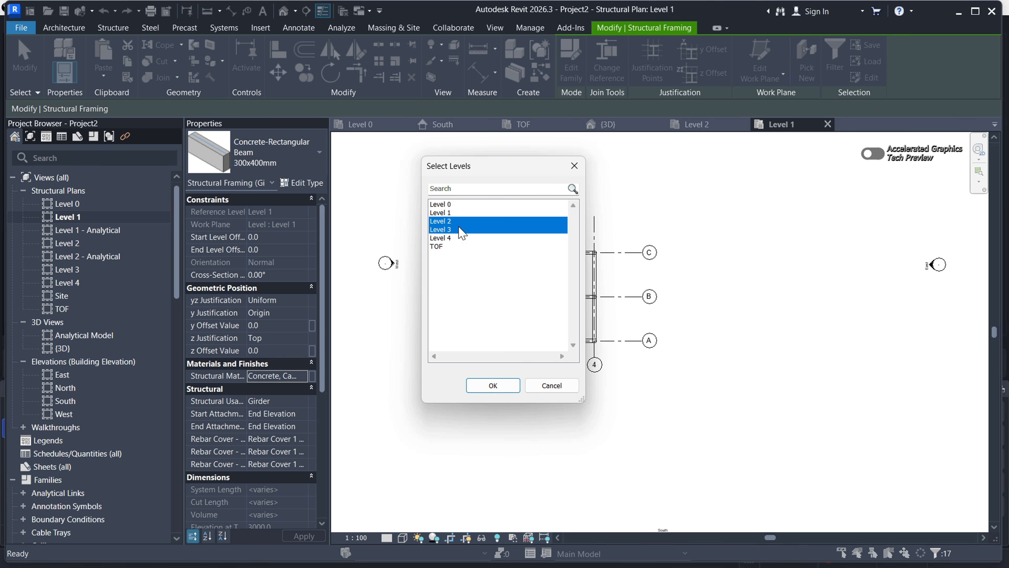
click(492, 386)
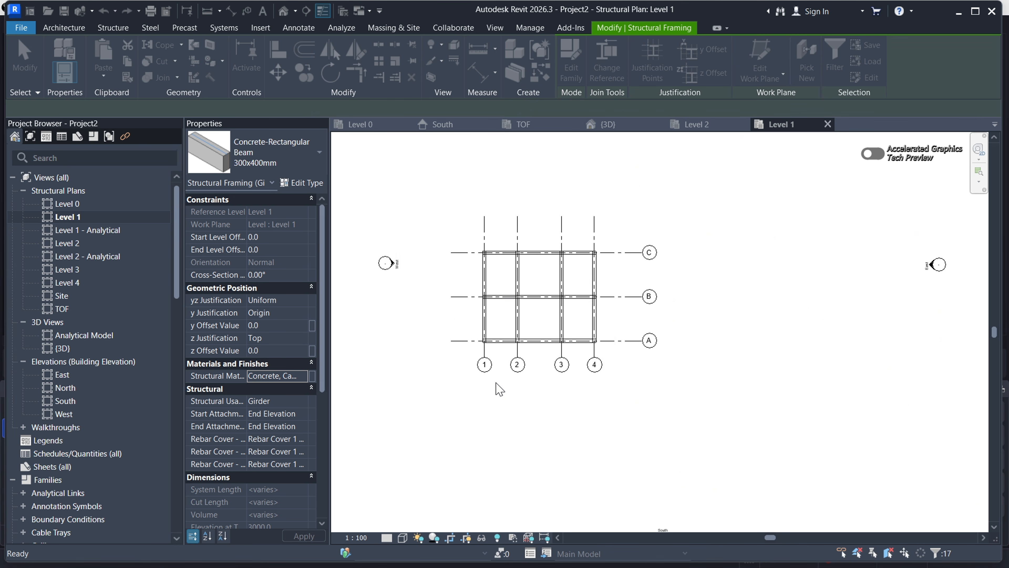
Examine the pasted Level 2 and Level 3 beams and their connections to the columns in the 3D view, with nothing selected
click(606, 125)
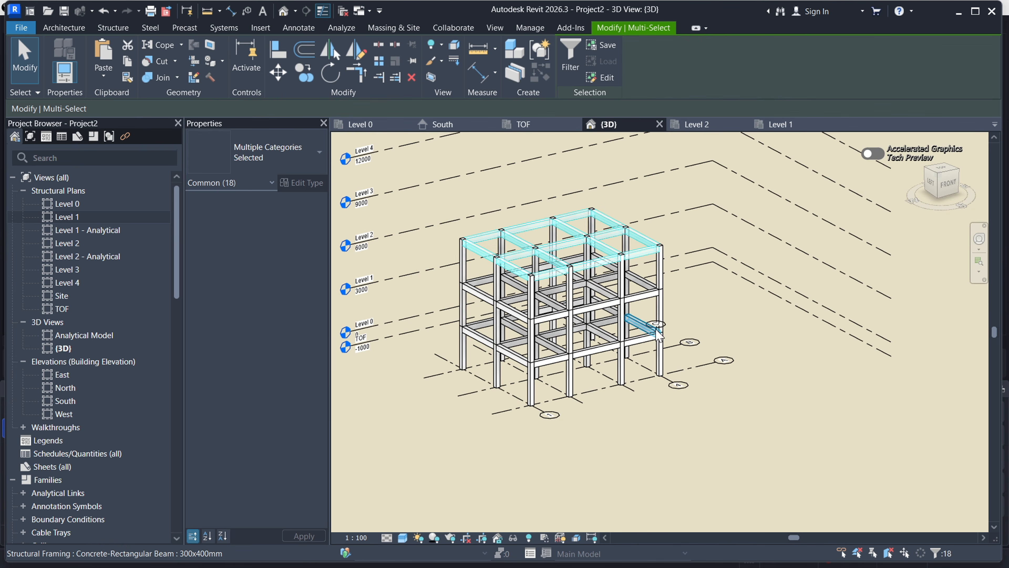
shift+middle_drag(785, 351, 754, 287)
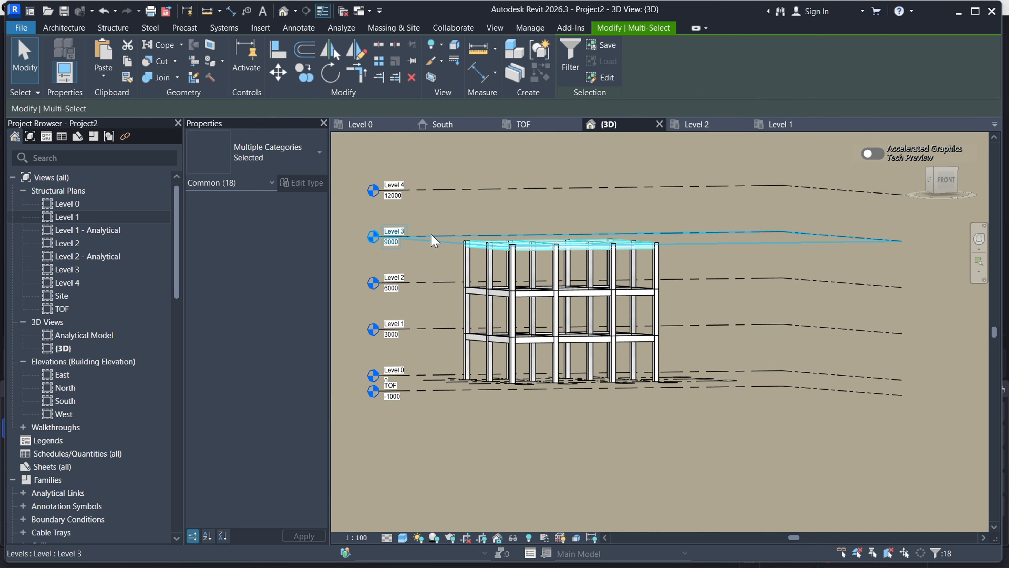
shift+middle_drag(732, 298, 785, 331)
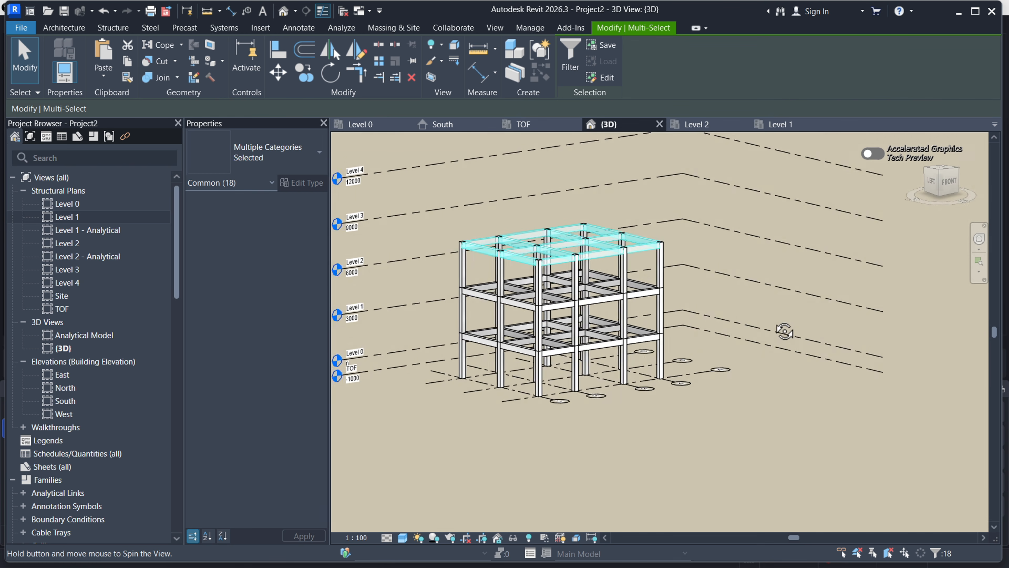
key(Escape)
shift+middle_drag(715, 314, 686, 390)
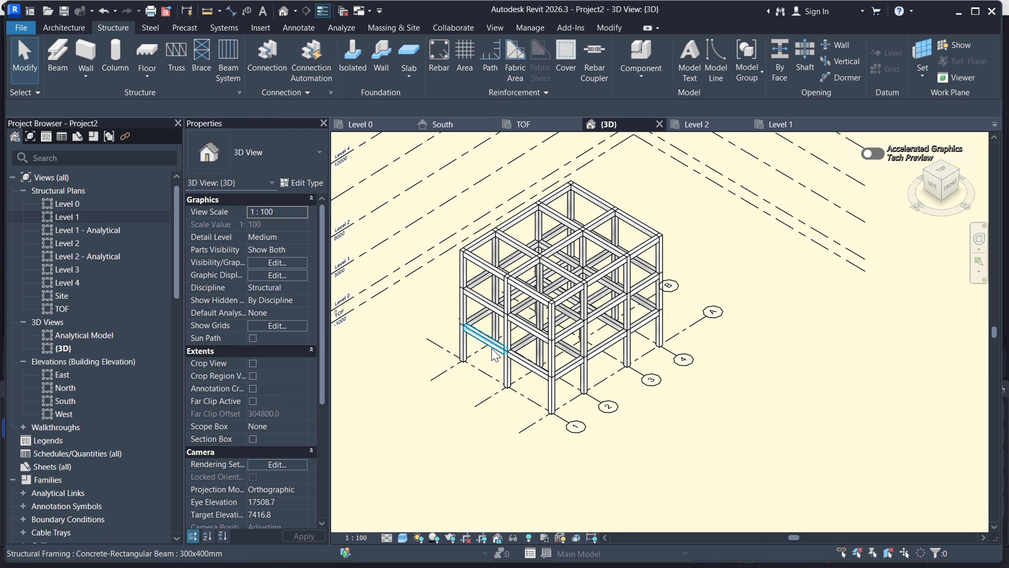
scroll(495, 355, up, 3)
scroll(592, 290, down, 2)
scroll(629, 359, up, 4)
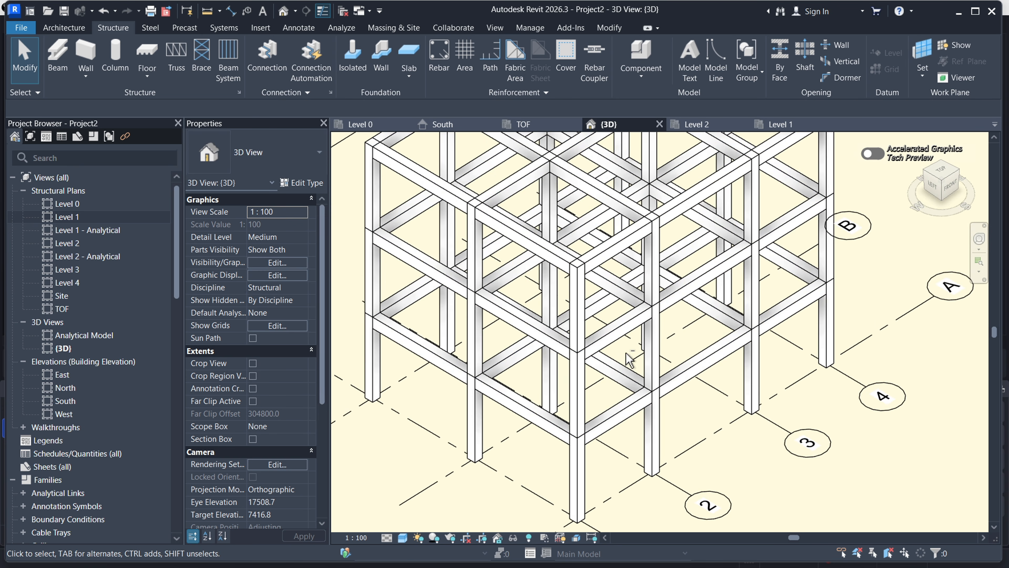
scroll(629, 360, down, 3)
mouse_move(596, 350)
shift+middle_down()
mouse_move(446, 320)
mouse_move(599, 335)
shift+middle_up()
scroll(573, 333, down, 3)
scroll(566, 334, up, 3)
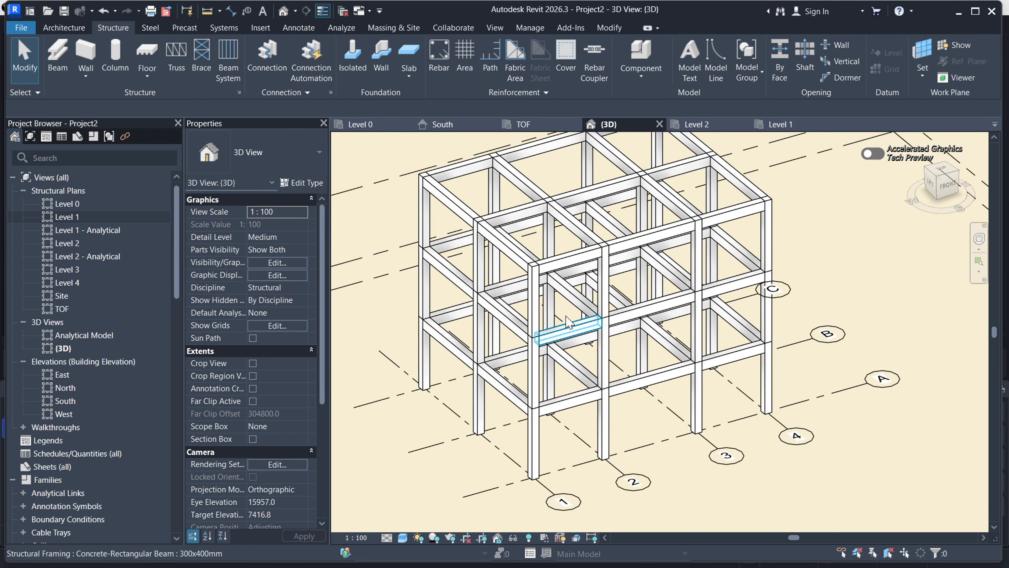
scroll(561, 336, down, 2)
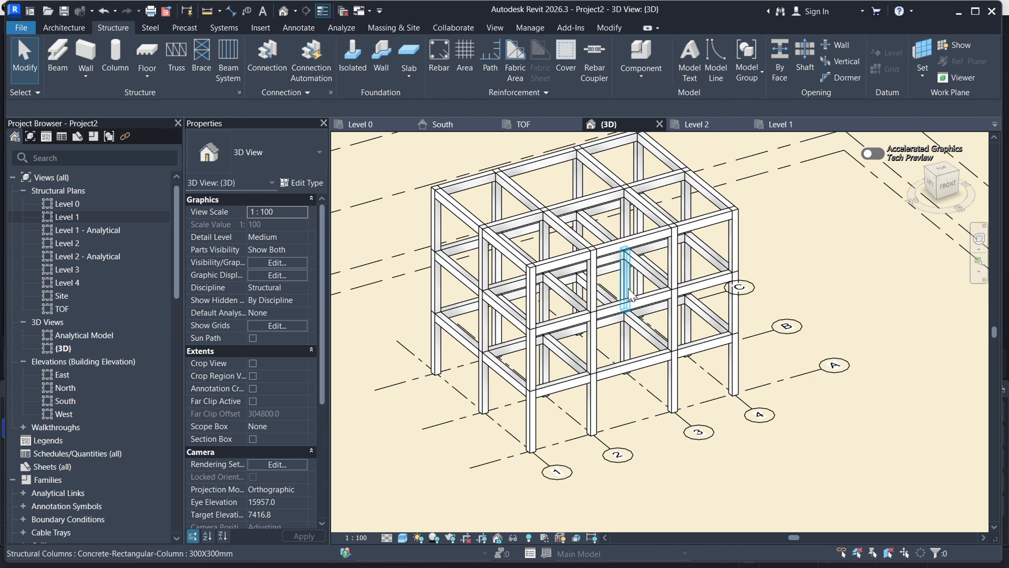
scroll(581, 280, up, 2)
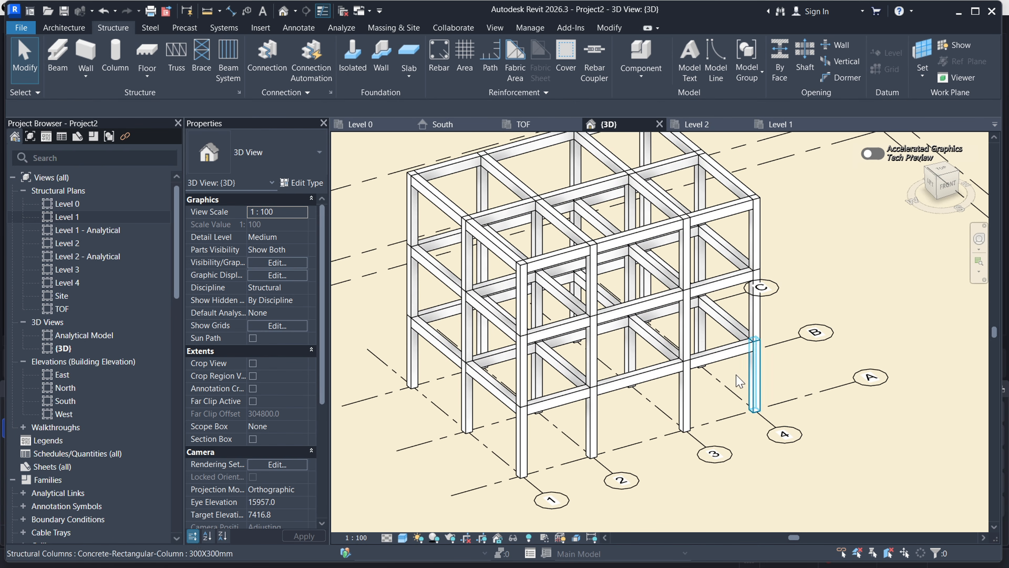
shift+middle_drag(684, 424, 664, 392)
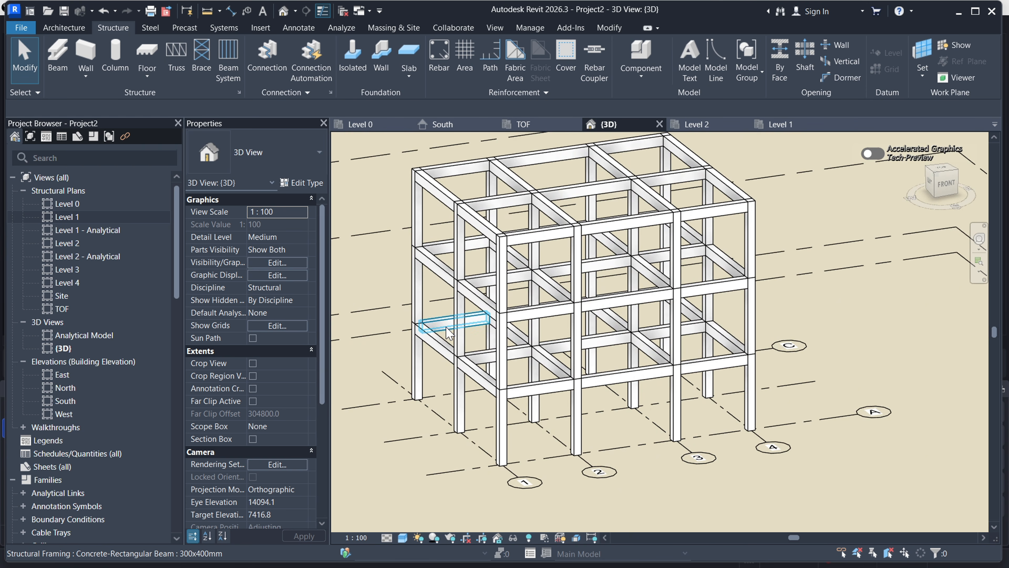
scroll(499, 364, down, 2)
shift+middle_drag(638, 371, 586, 324)
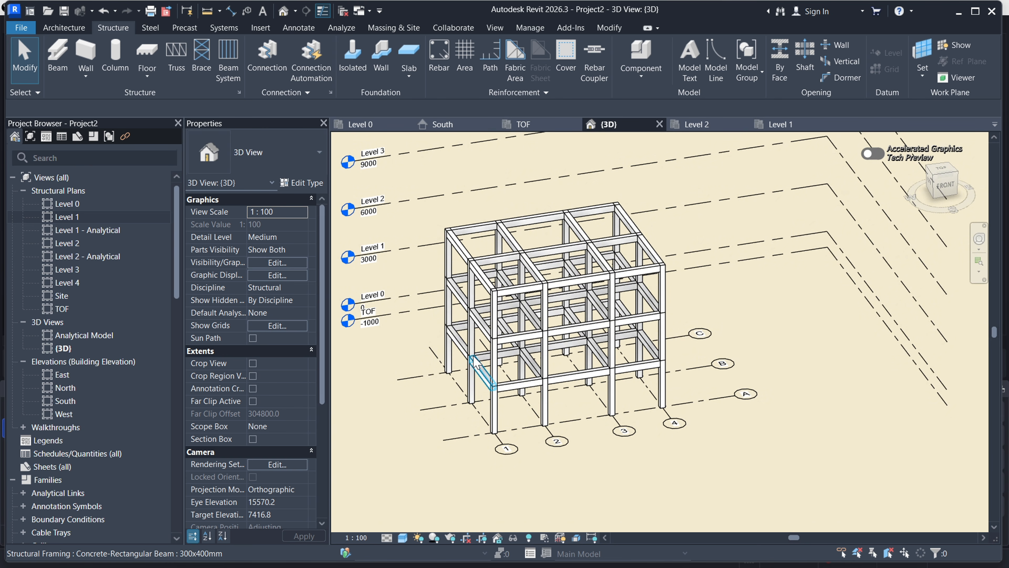
Start a structural floor in the Level 1 plan using the Generic 300mm 2 floor type
click(774, 124)
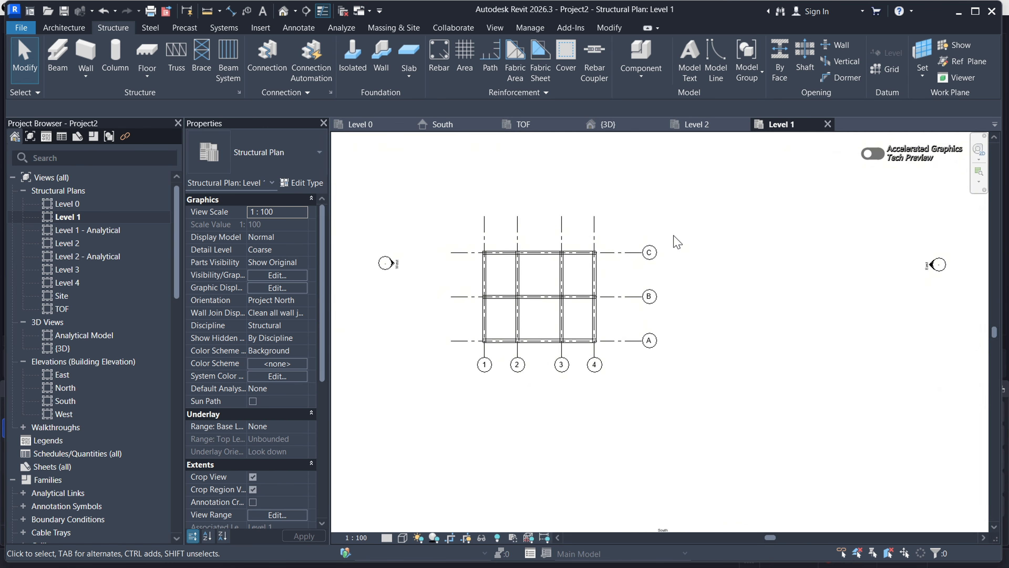
scroll(493, 294, up, 4)
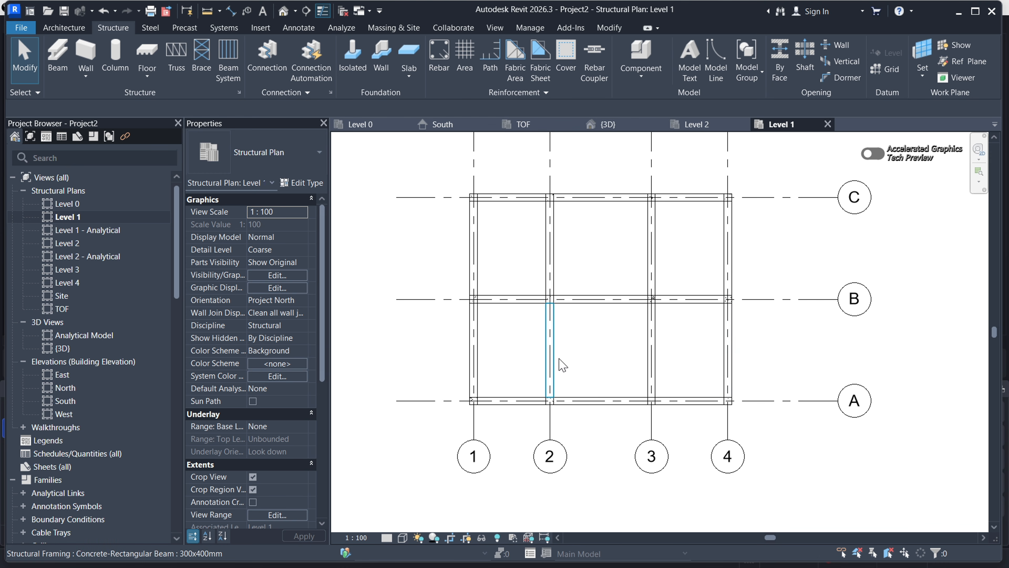
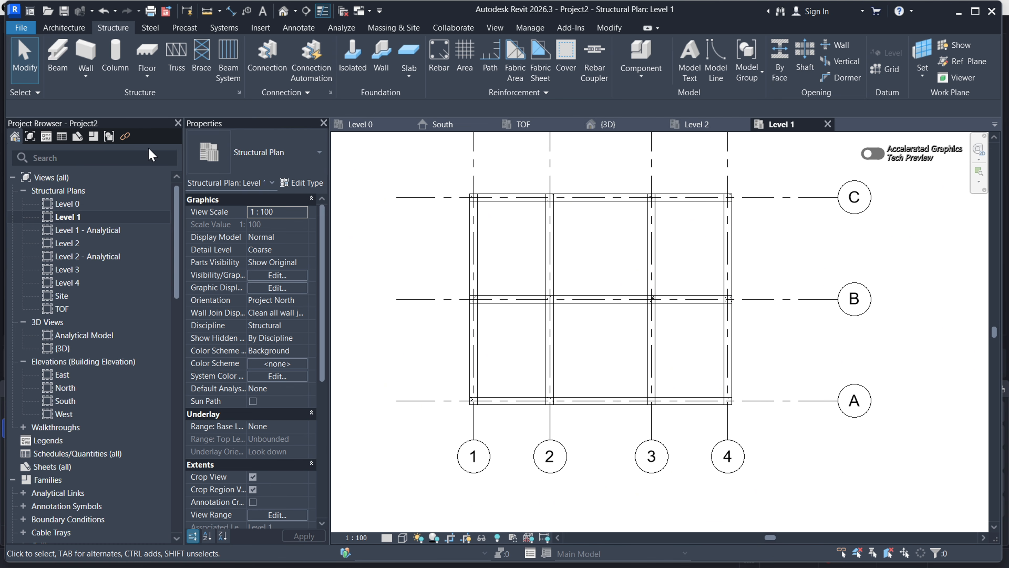
click(147, 77)
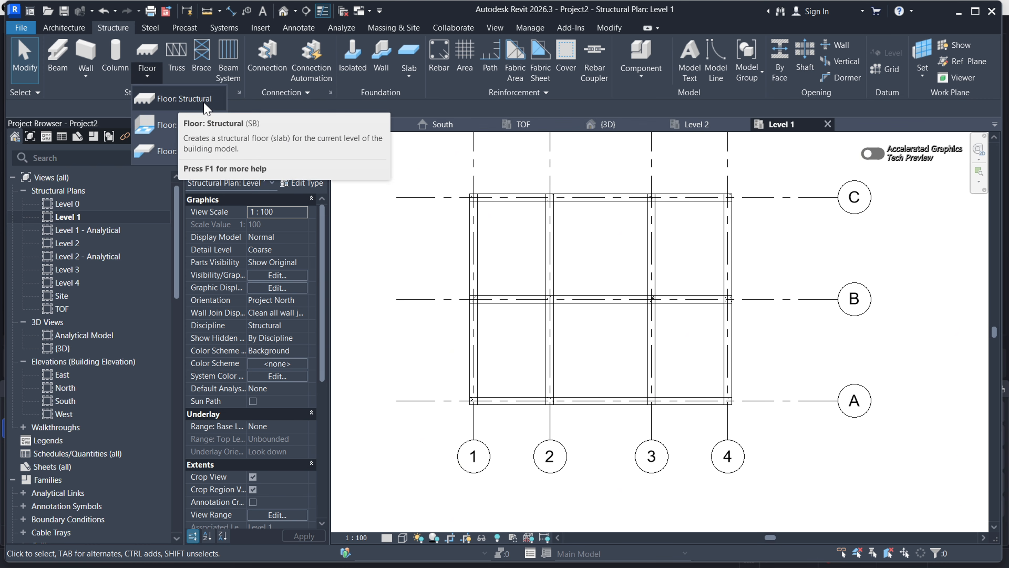
click(175, 106)
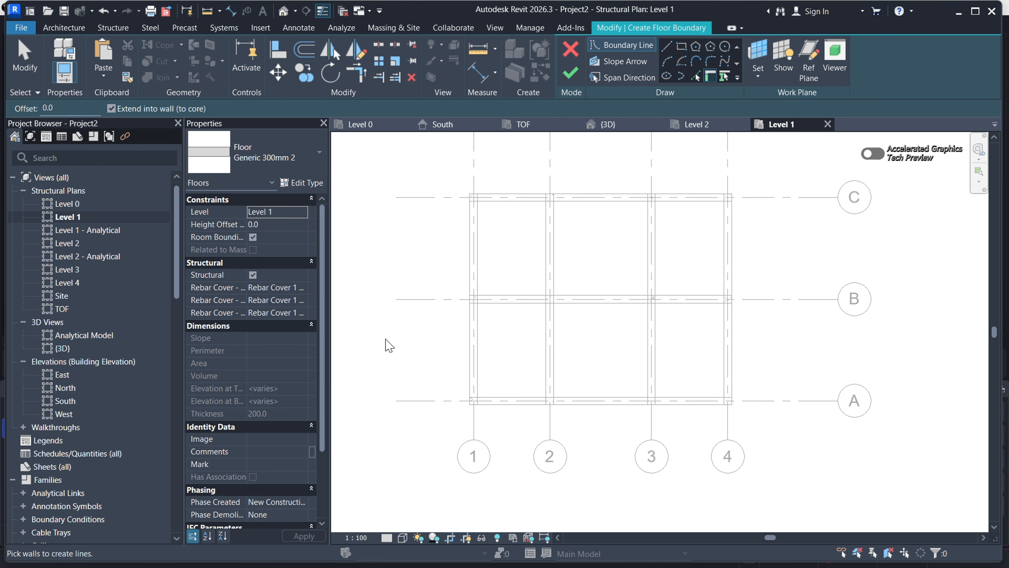
click(317, 159)
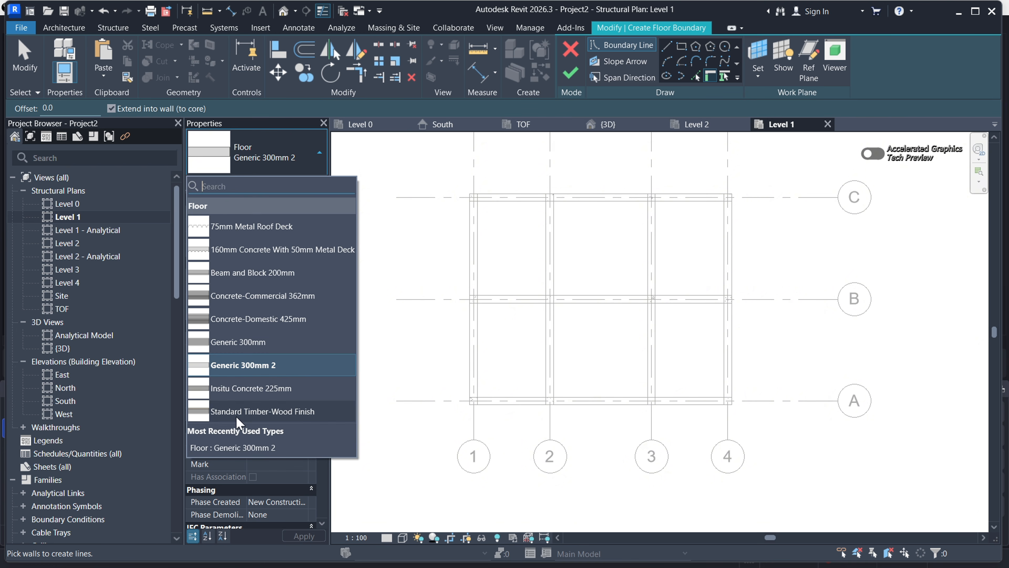
click(237, 368)
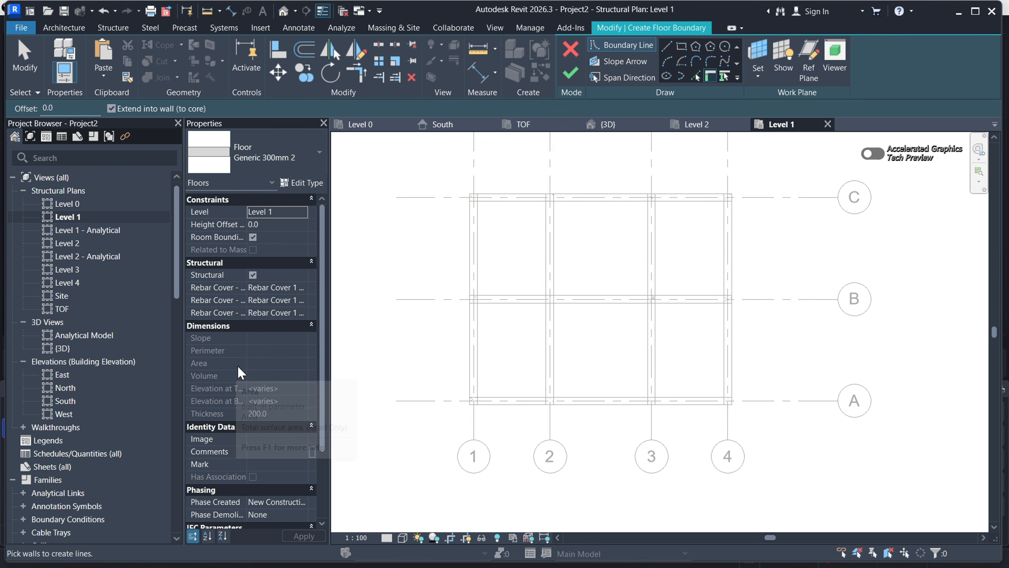
Duplicate the current floor type as 150mm and set the thickness of its structure layer to 150
click(300, 184)
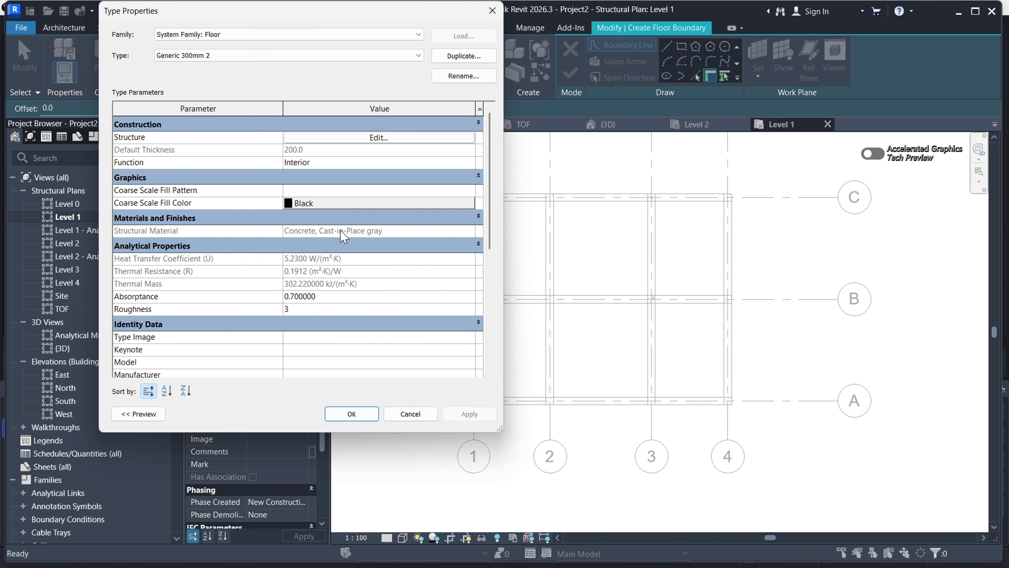
click(461, 56)
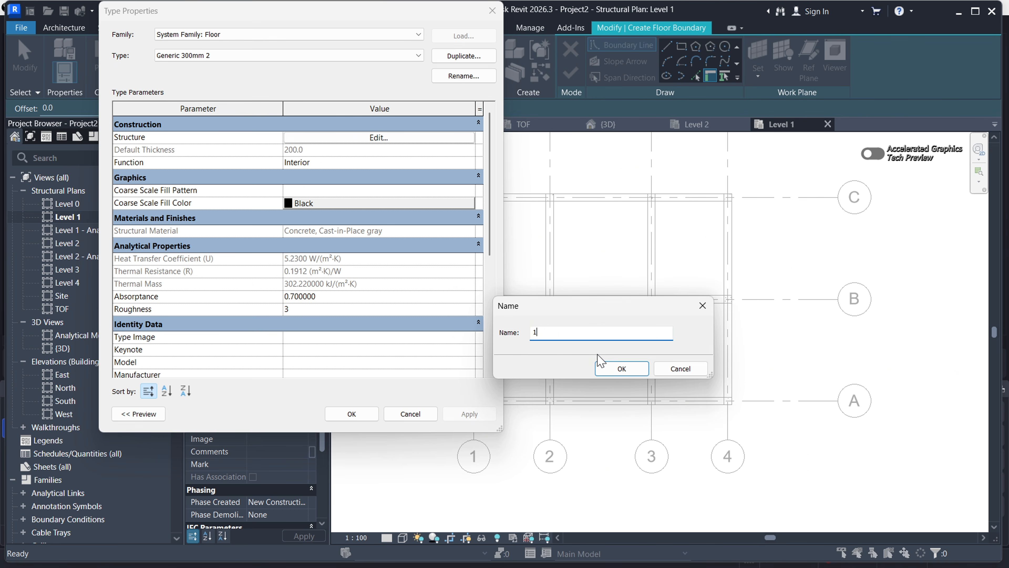
click(621, 369)
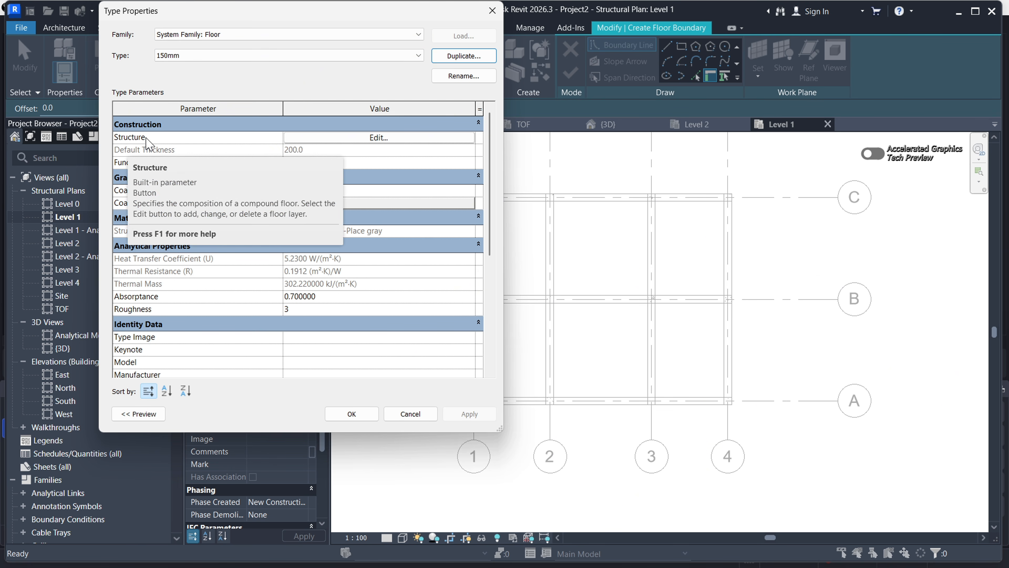
click(378, 137)
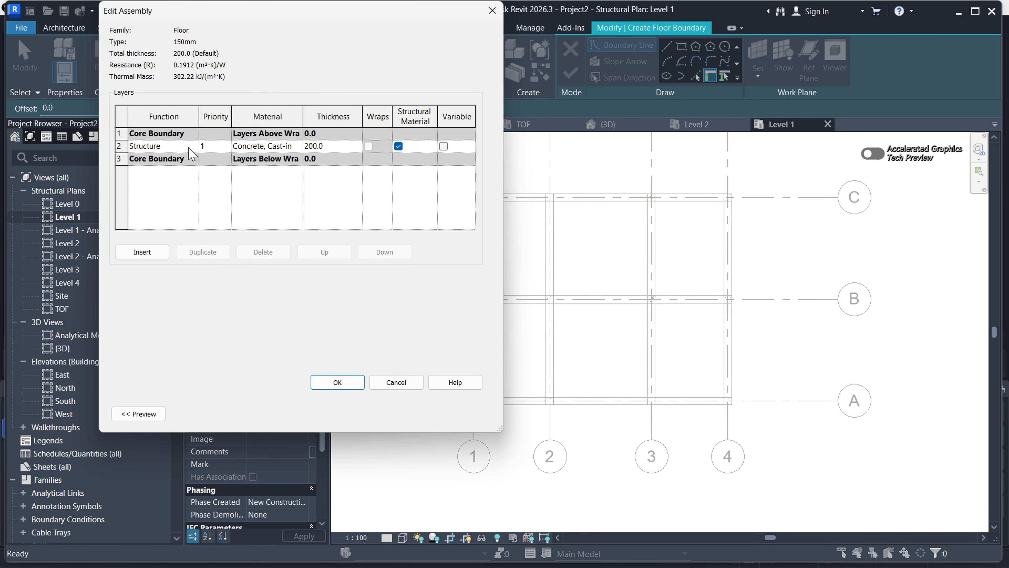
click(335, 148)
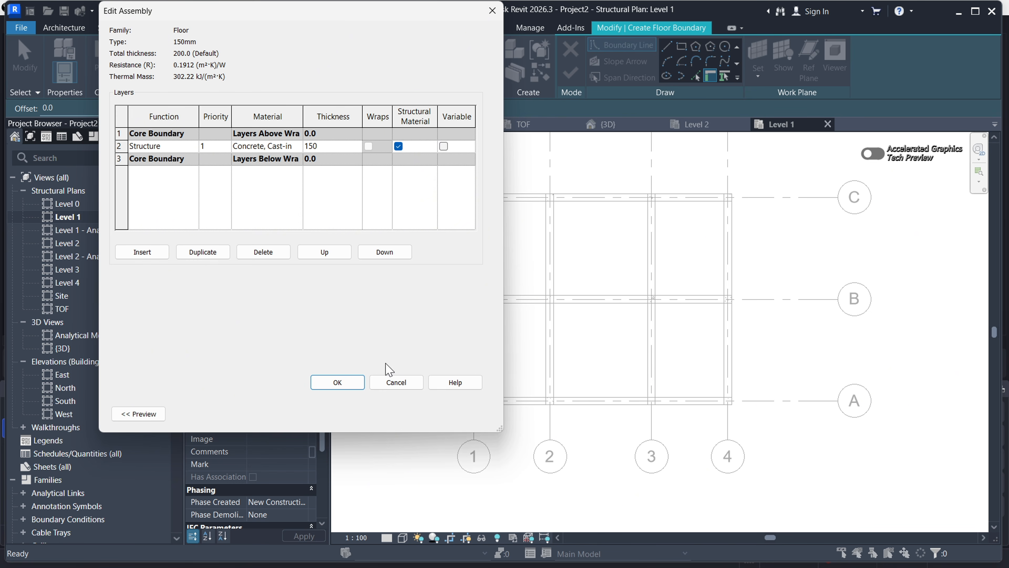
click(336, 384)
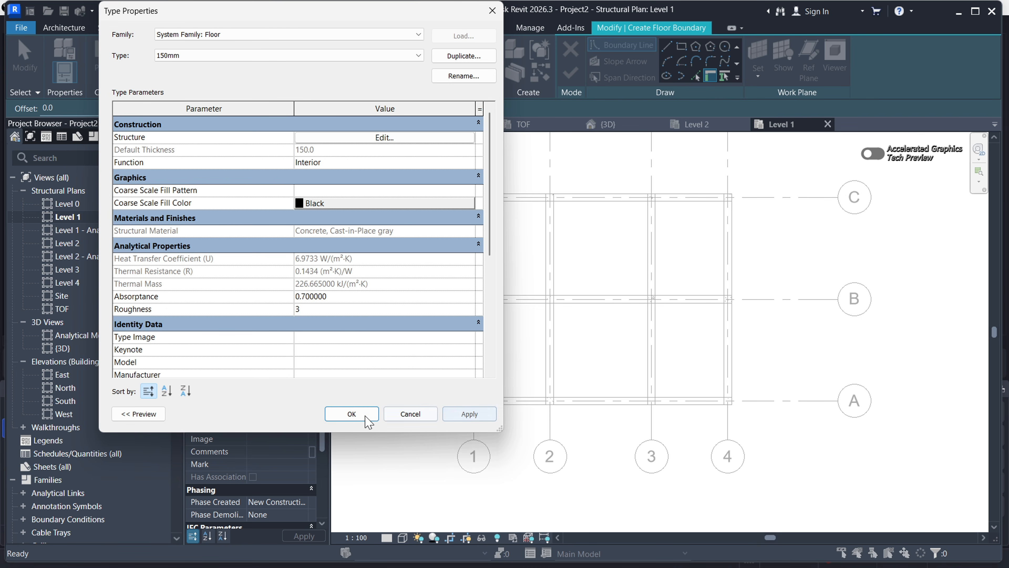
click(352, 414)
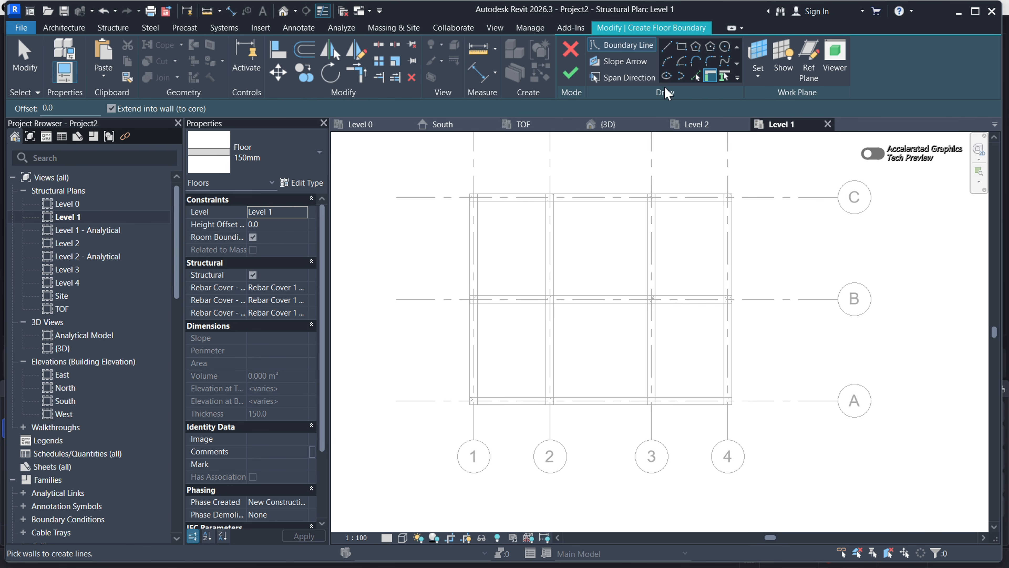
click(620, 46)
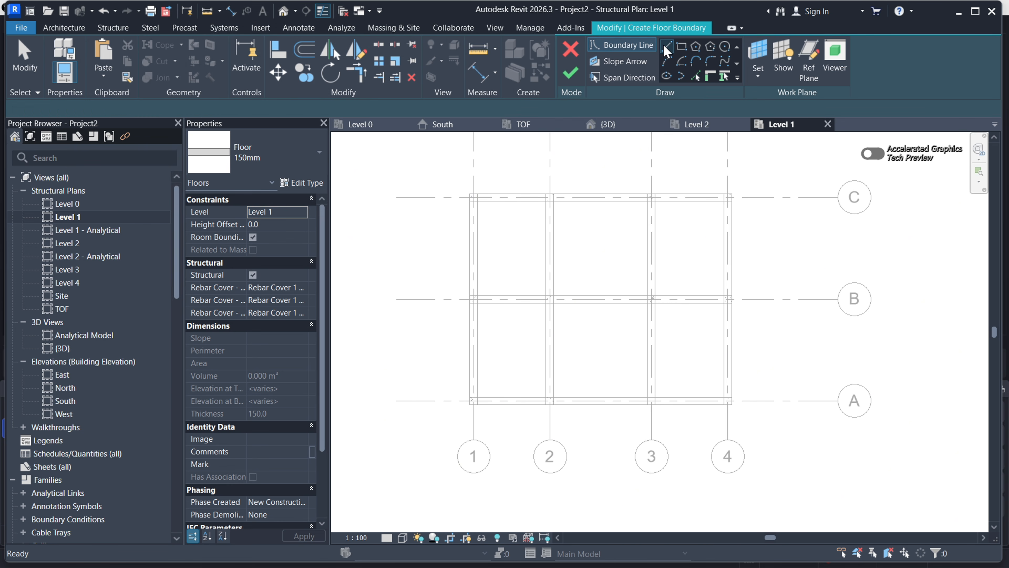
scroll(475, 199, up, 2)
scroll(478, 198, up, 2)
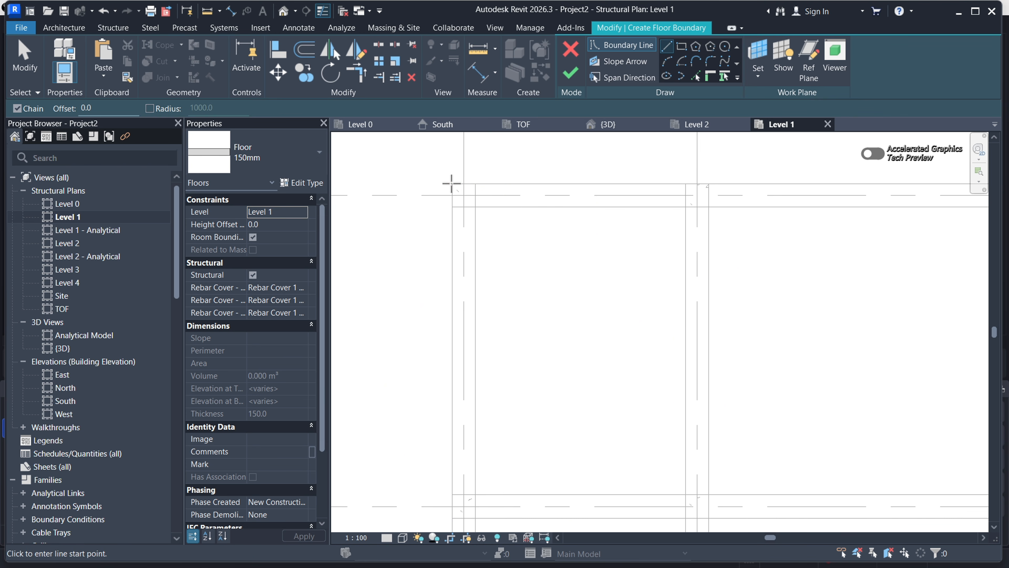
click(464, 187)
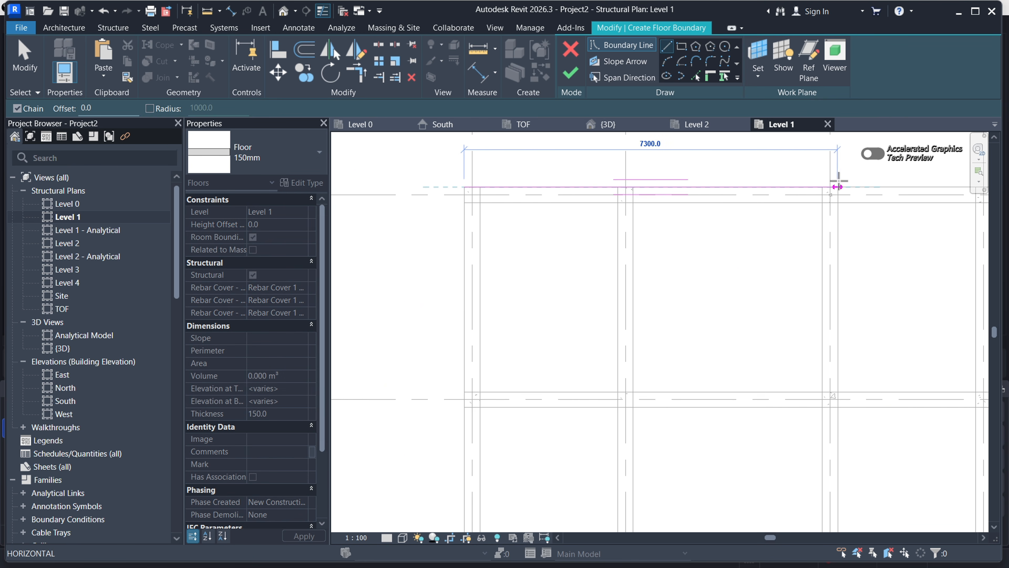
scroll(842, 187, up, 3)
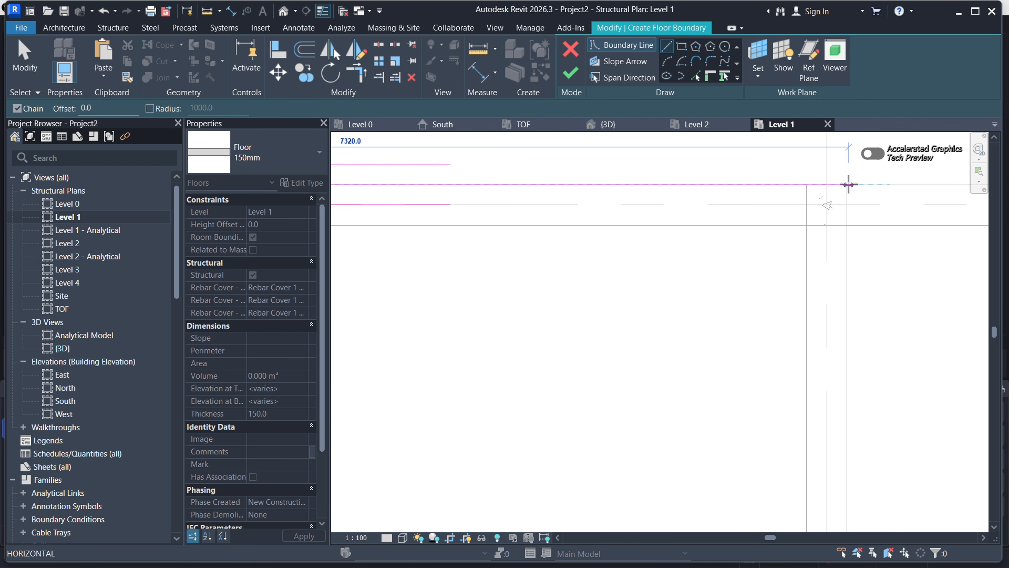
scroll(723, 194, down, 4)
scroll(524, 407, up, 3)
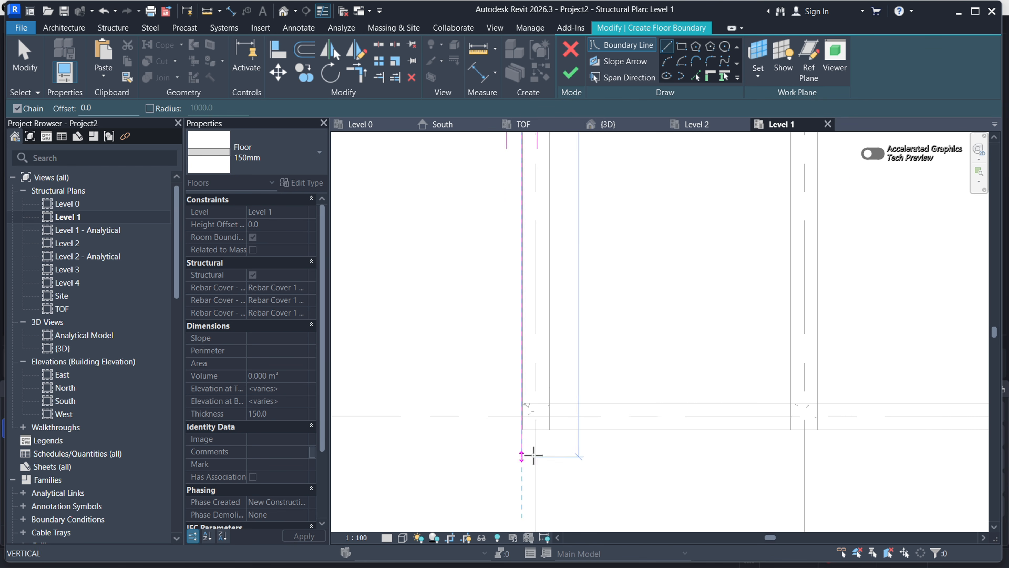
scroll(525, 438, up, 4)
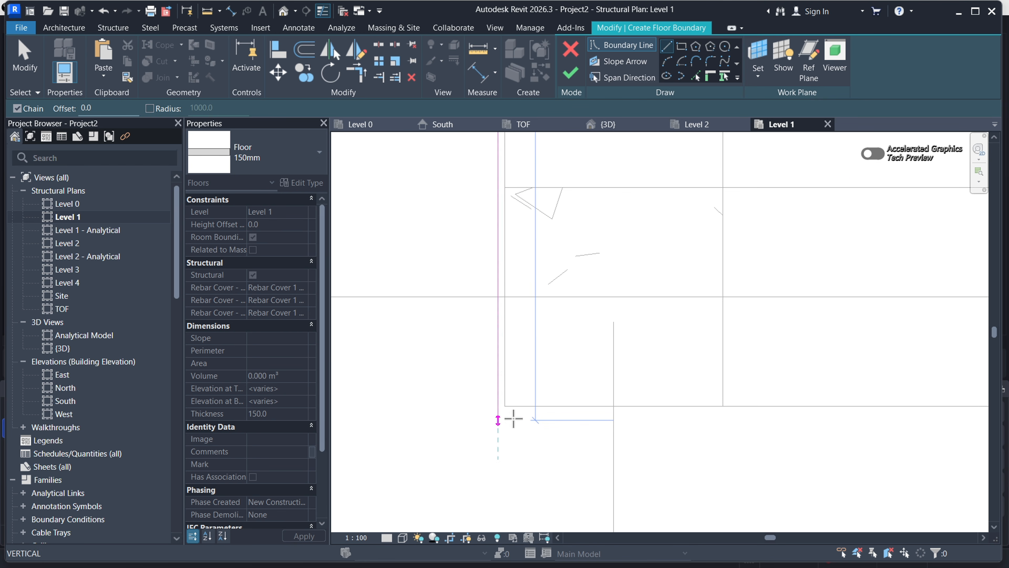
key(Escape)
Sketch an irregular chain of straight floor boundary lines from the column's outer corner at A-1 through C-1 and around the grid
click(505, 405)
scroll(503, 452, down, 4)
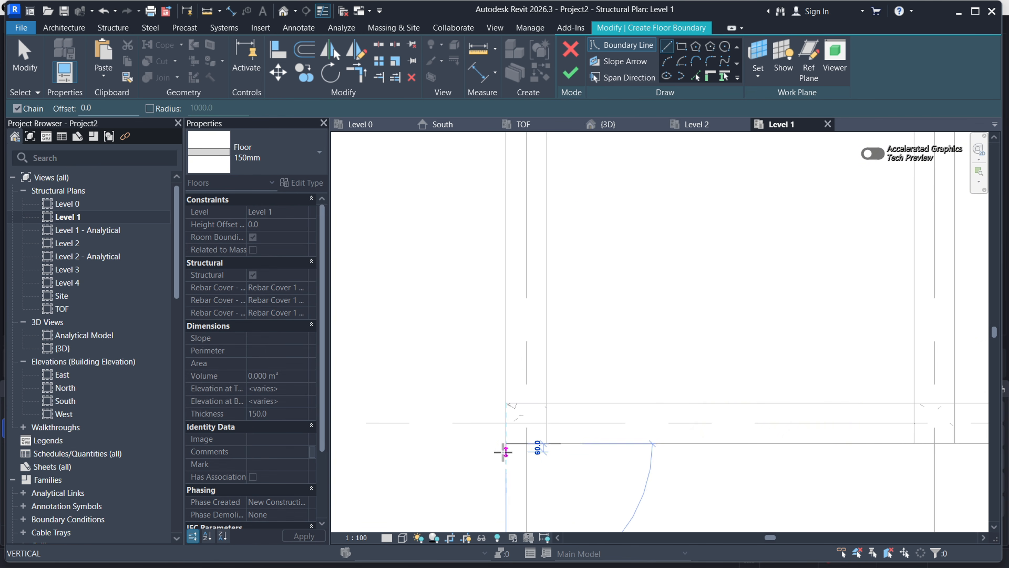
scroll(499, 439, down, 3)
scroll(505, 189, up, 5)
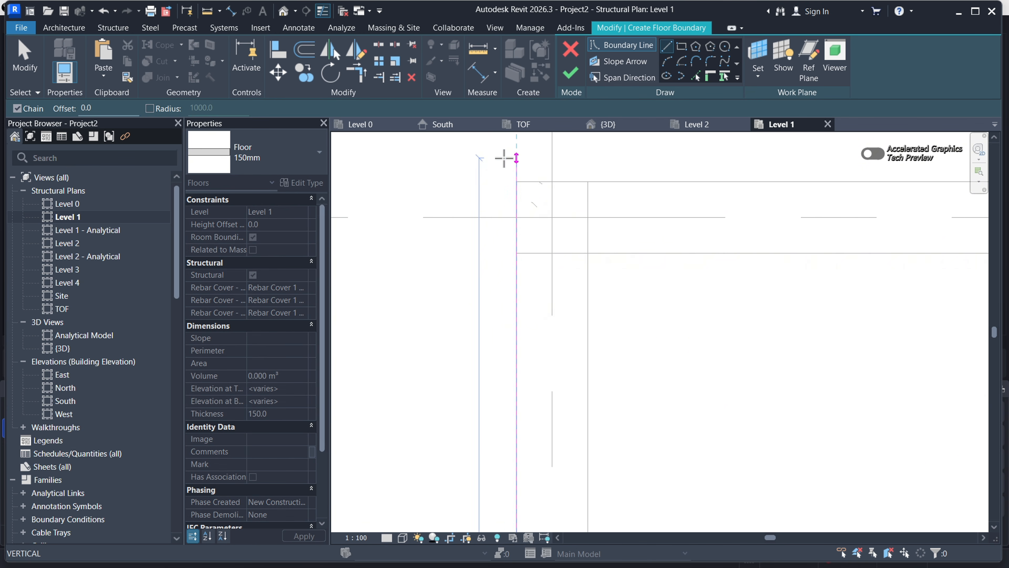
scroll(504, 158, up, 1)
click(517, 162)
scroll(406, 282, down, 6)
click(722, 210)
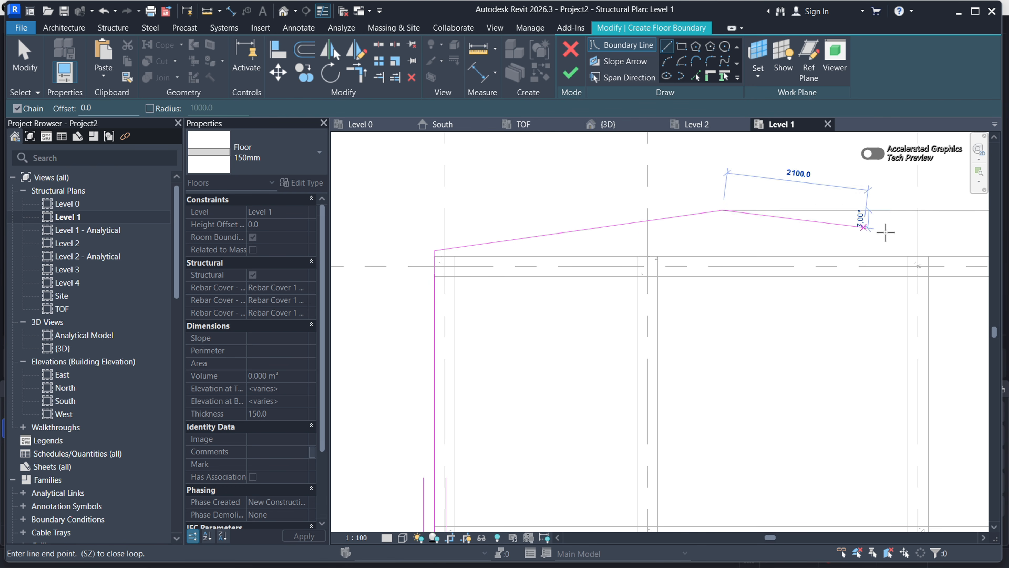
scroll(633, 194, down, 4)
click(773, 171)
click(908, 326)
click(901, 437)
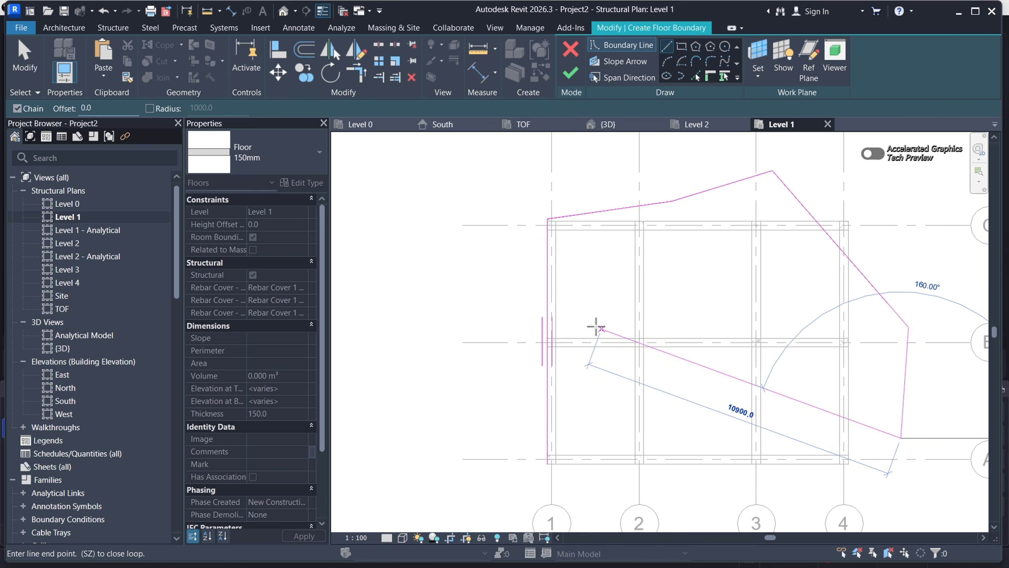
click(593, 326)
click(363, 370)
click(362, 250)
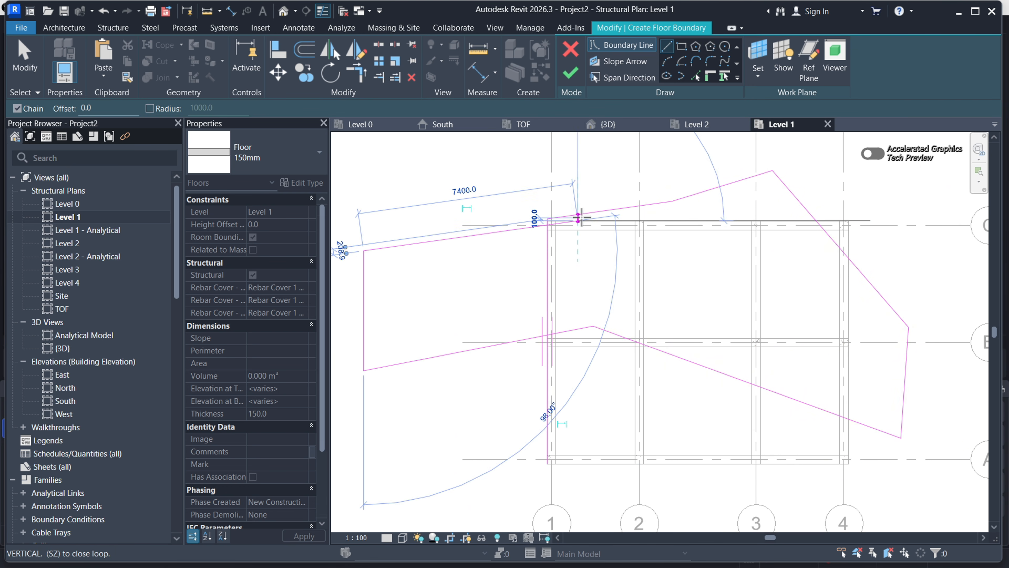
click(602, 210)
Select all the irregular boundary lines in the floor sketch and delete them
scroll(602, 210, down, 3)
key(Escape)
key(Escape)
drag(430, 157, 756, 375)
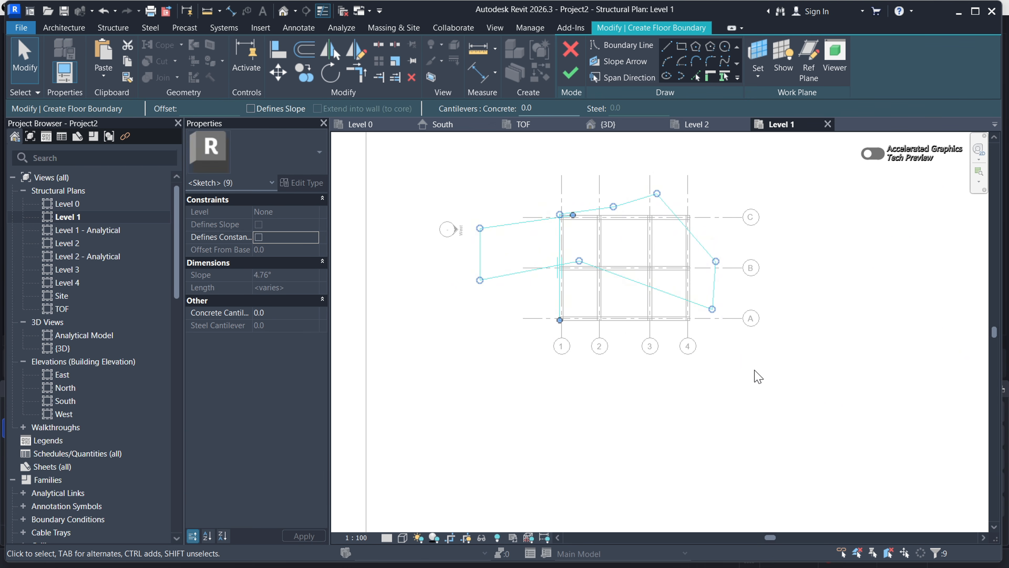
key(Delete)
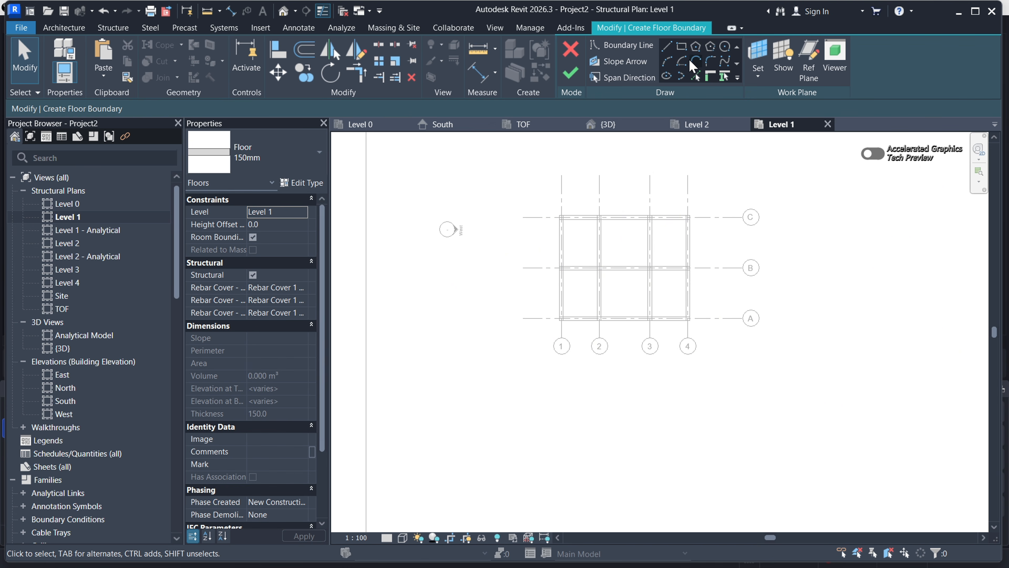
Sketch a rectangular floor boundary from the column's outer corner at C-1 to the column's outer corner at A-4
click(681, 46)
scroll(563, 213, up, 5)
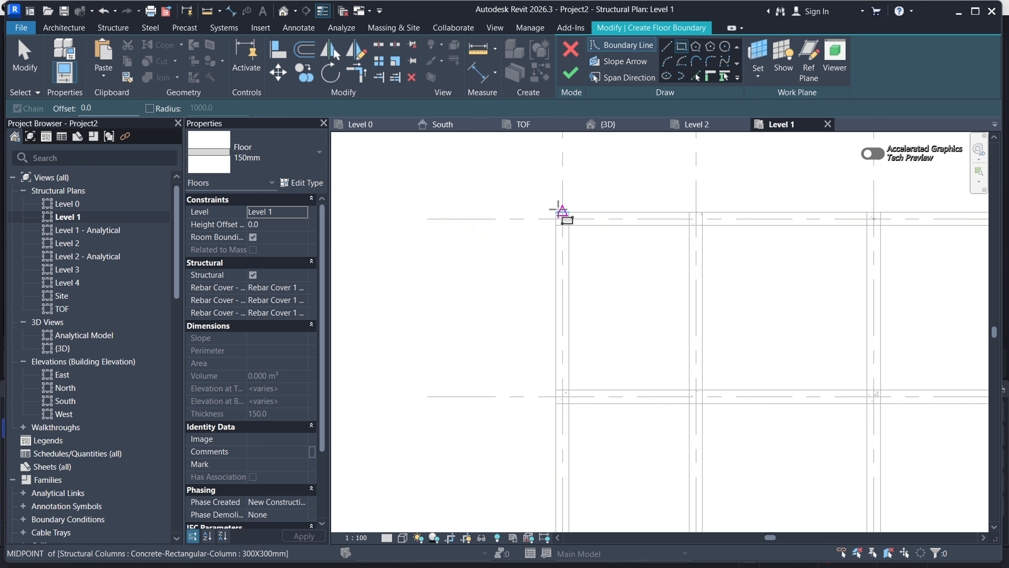
click(557, 213)
scroll(490, 199, down, 1)
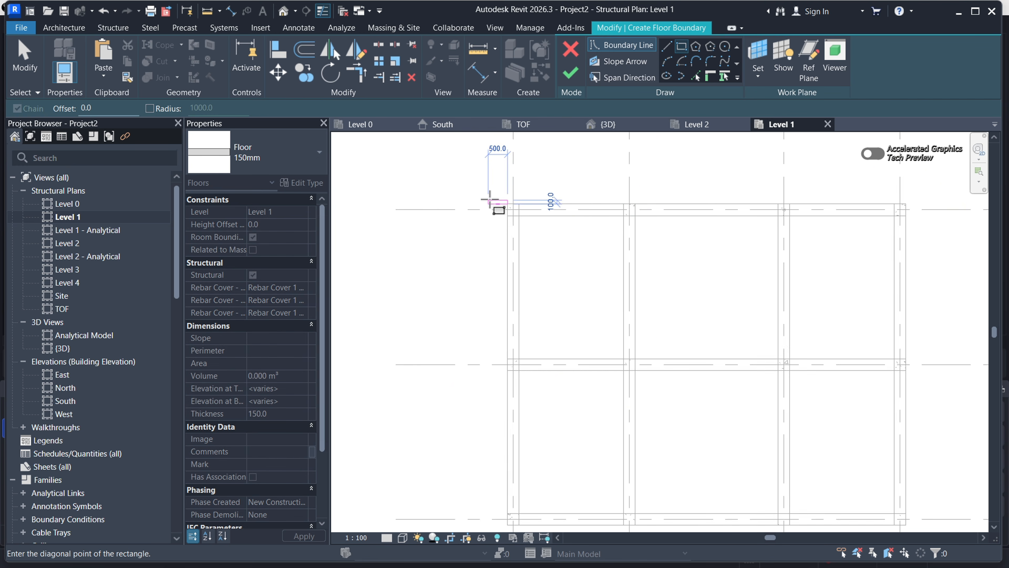
scroll(534, 250, down, 3)
scroll(676, 343, up, 6)
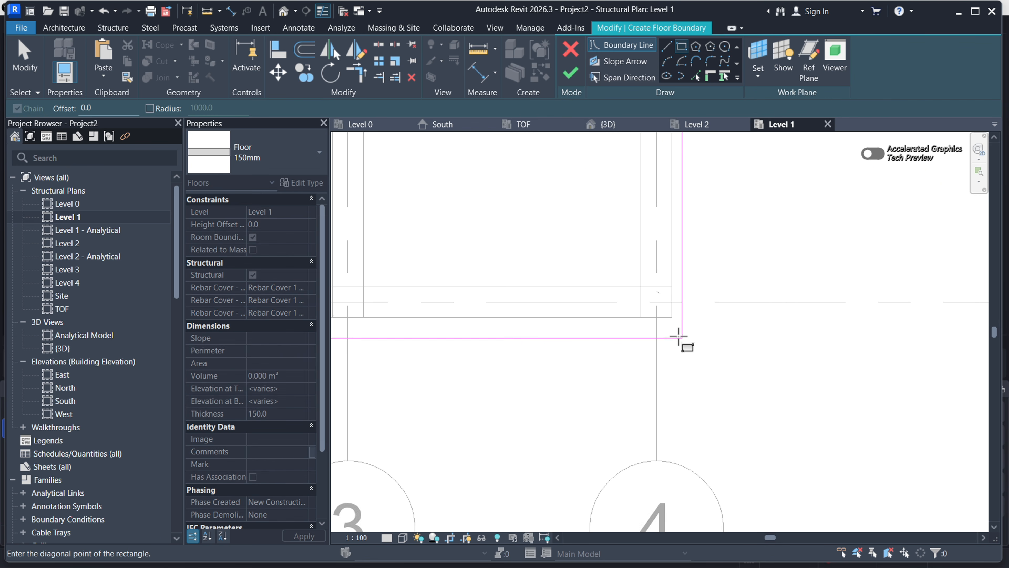
scroll(679, 337, up, 2)
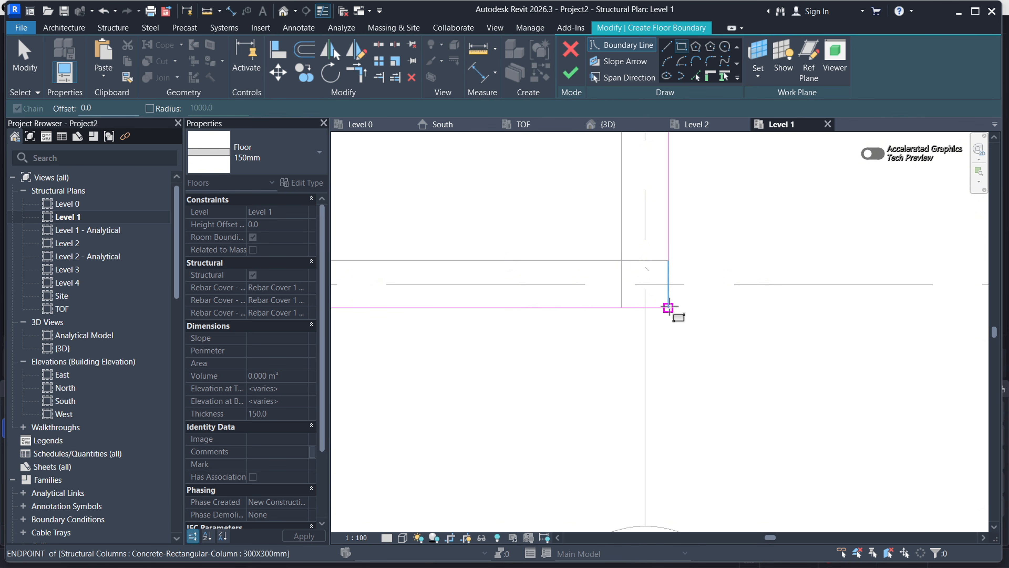
click(668, 307)
scroll(660, 353, down, 5)
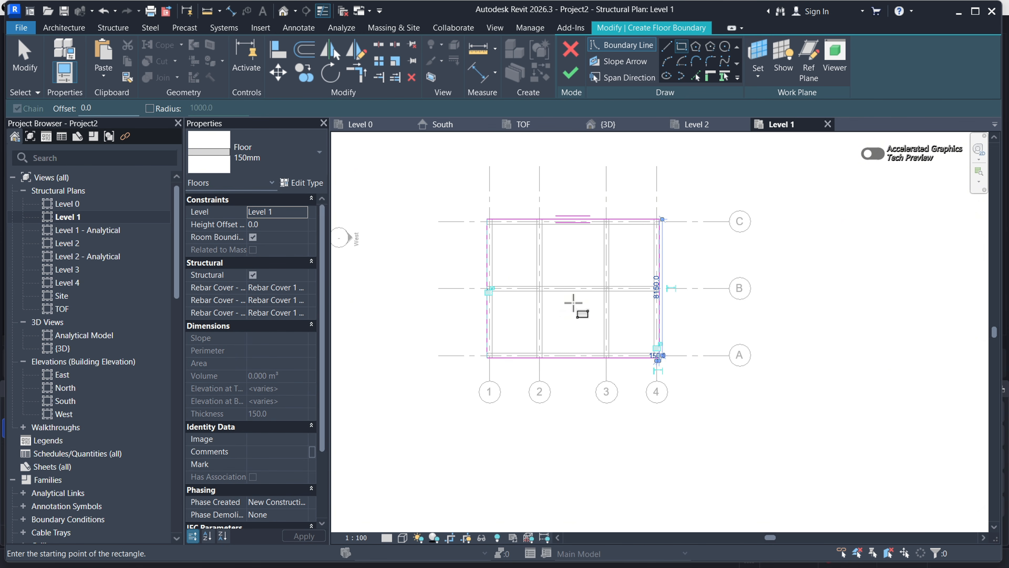
Select the entire rectangular floor boundary and delete it
scroll(573, 303, up, 2)
key(Escape)
key(Escape)
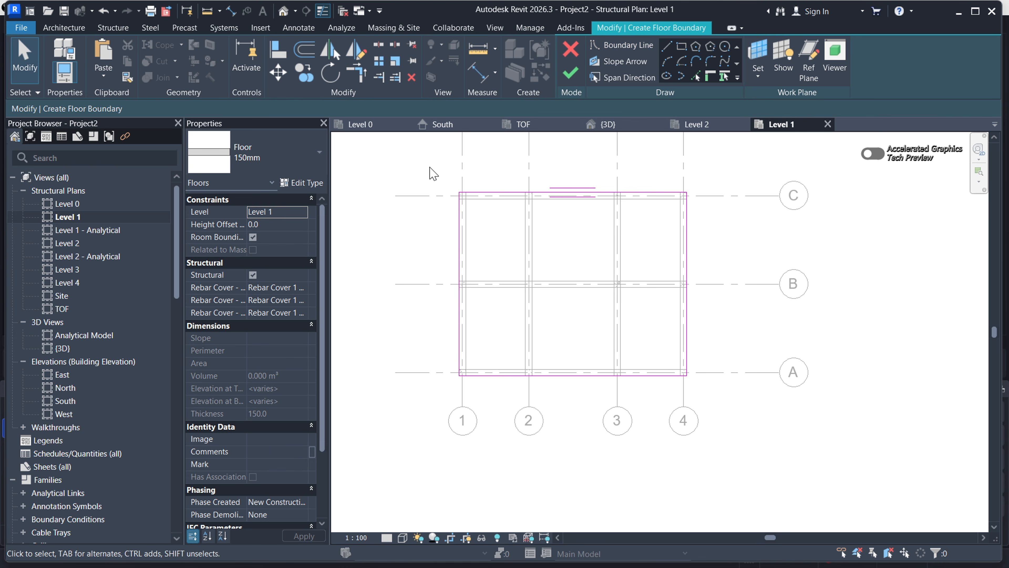
mouse_move(421, 158)
mouse_down()
mouse_move(534, 273)
mouse_move(684, 399)
mouse_move(714, 411)
mouse_up()
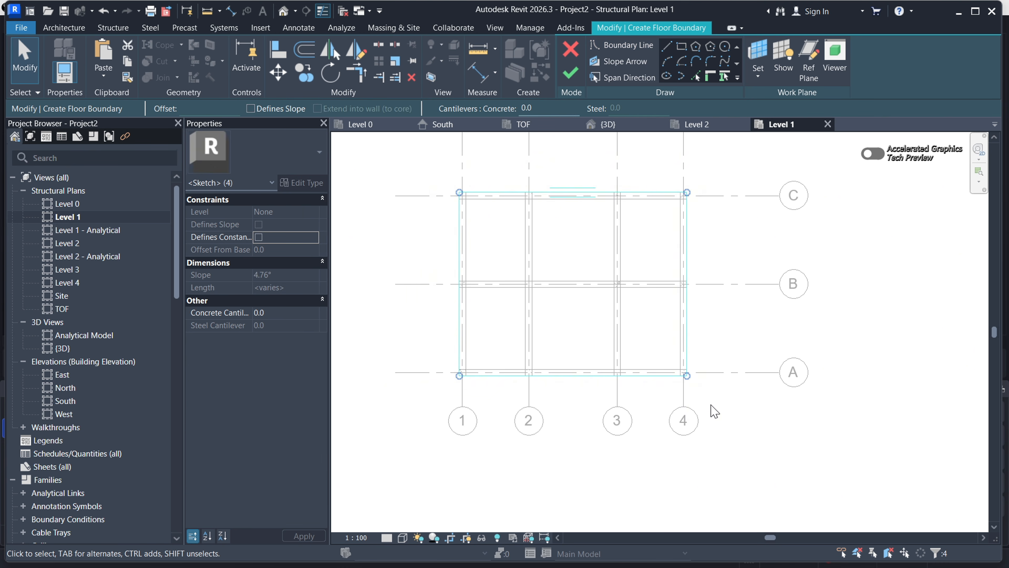
key(Escape)
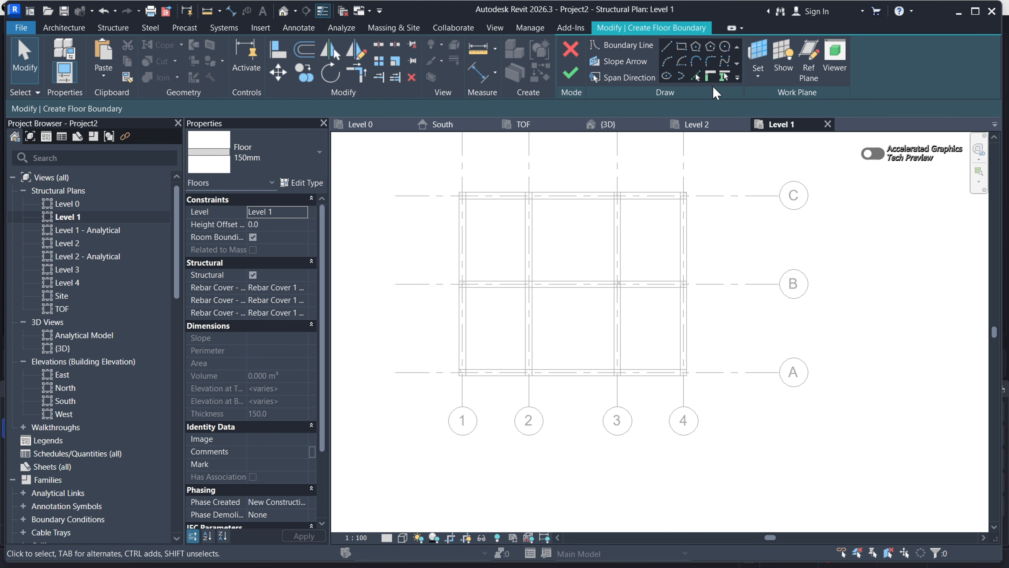
Create floor boundary lines by picking the outer beam edges on grid C between grids 2 and 3 and on grid 1 between B and C
click(695, 77)
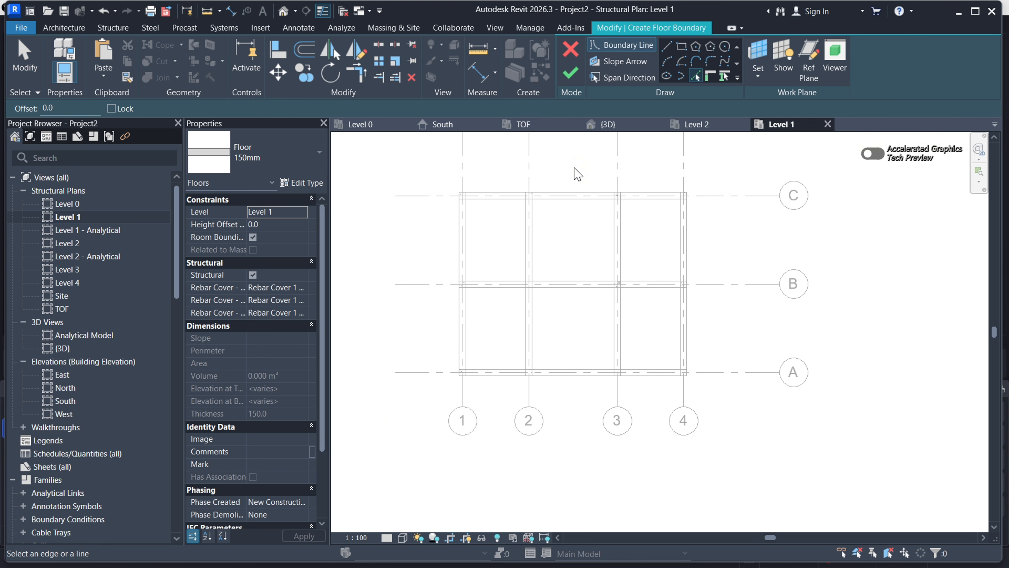
scroll(548, 176, up, 3)
click(567, 214)
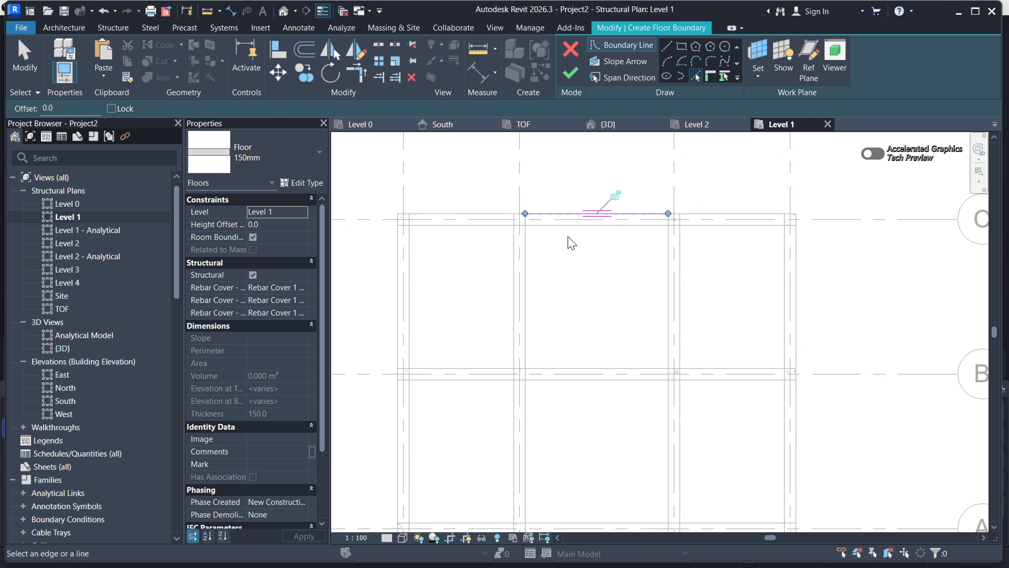
click(395, 303)
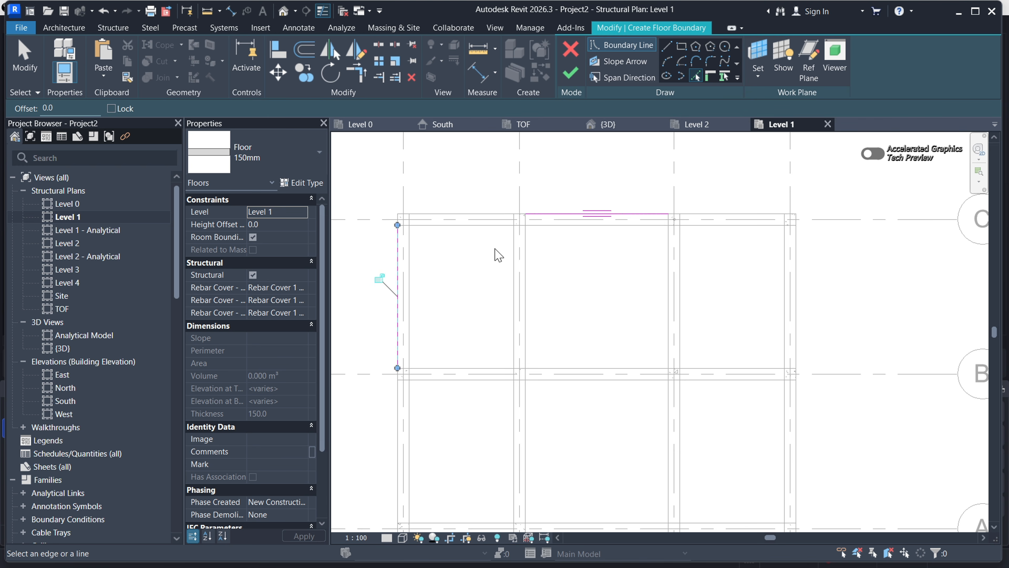
scroll(379, 225, up, 3)
scroll(513, 259, down, 2)
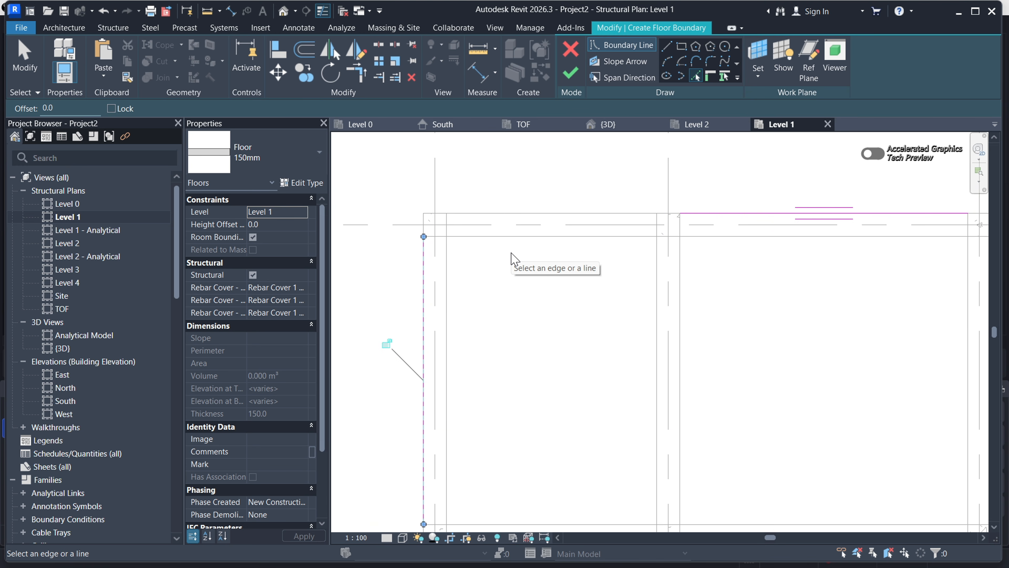
Extend the picked boundary line along grid C to the boundary line on grid 1
click(378, 77)
scroll(523, 275, down, 4)
click(629, 251)
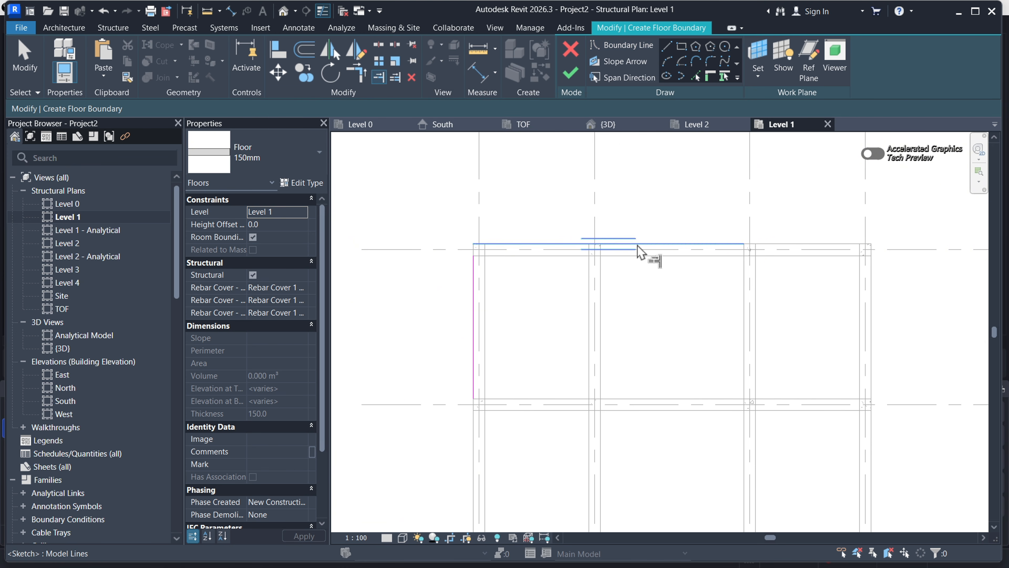
scroll(646, 252, down, 2)
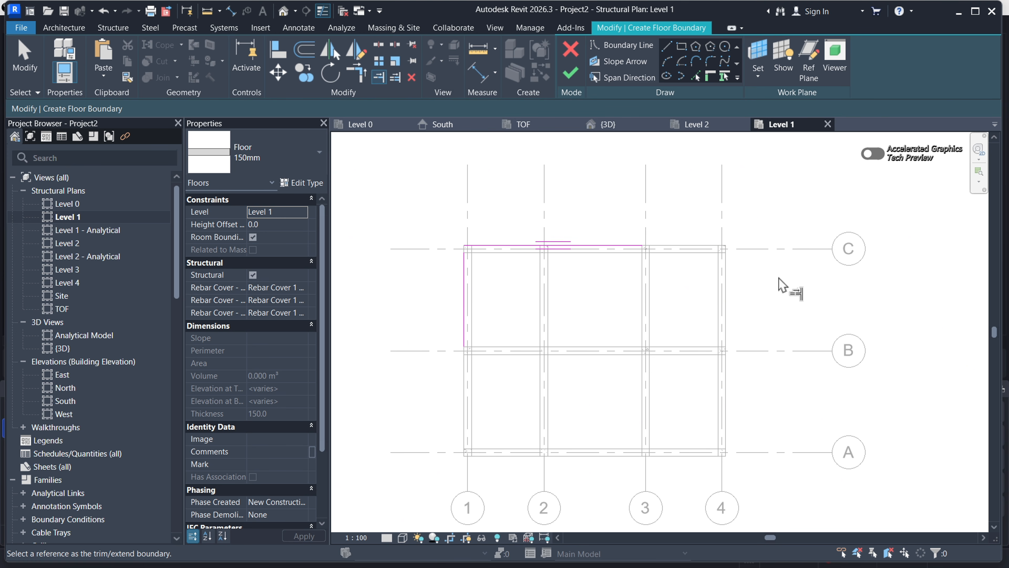
Pick the outer beam edges on grid 4 between B and C and on grid A between 2 and 3 as floor boundary lines
click(696, 76)
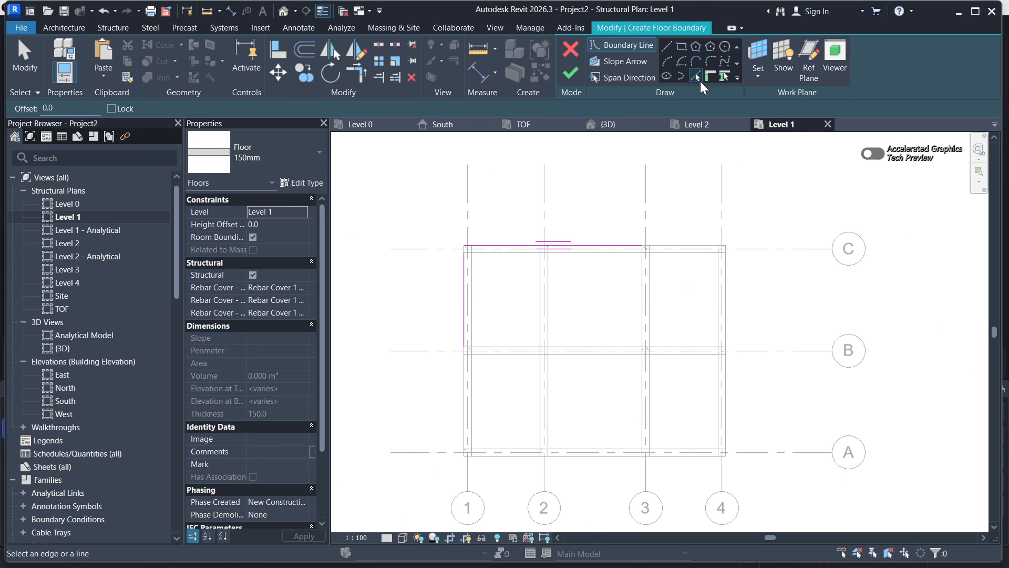
click(726, 326)
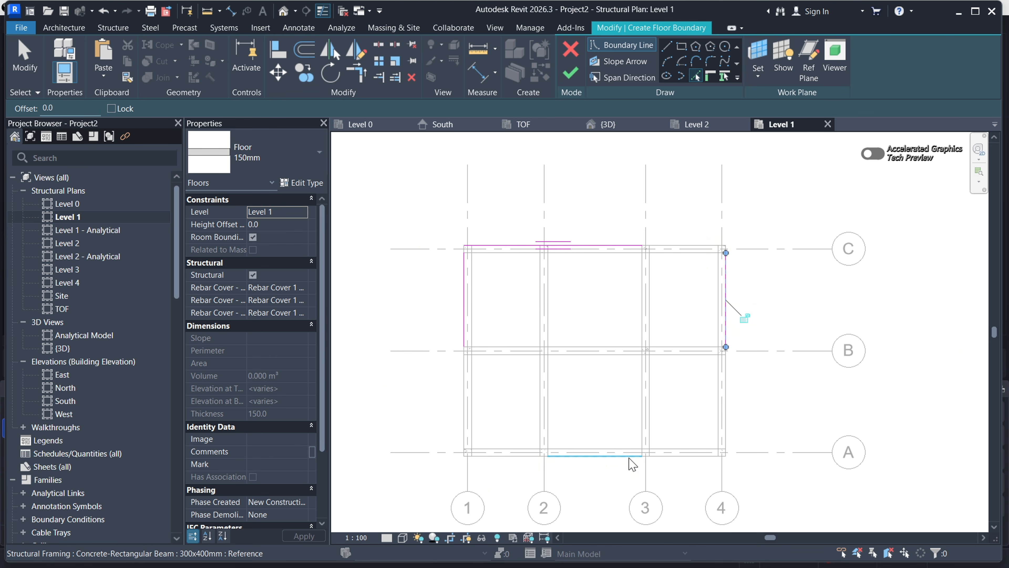
click(615, 466)
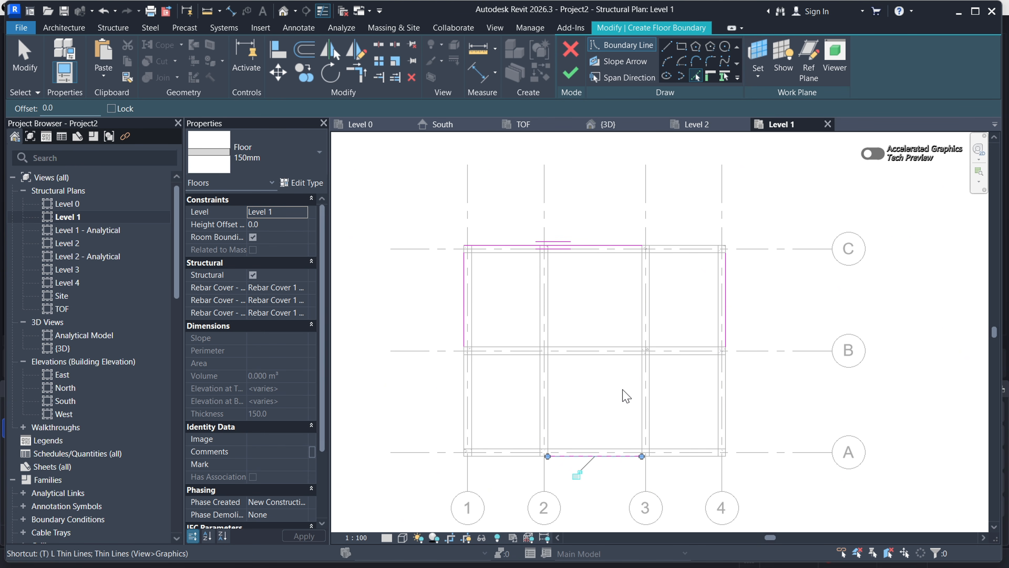
Trim and extend the floor boundary lines so they meet in corners at A-1, A-4 and C-4
key(t)
key(r)
click(584, 457)
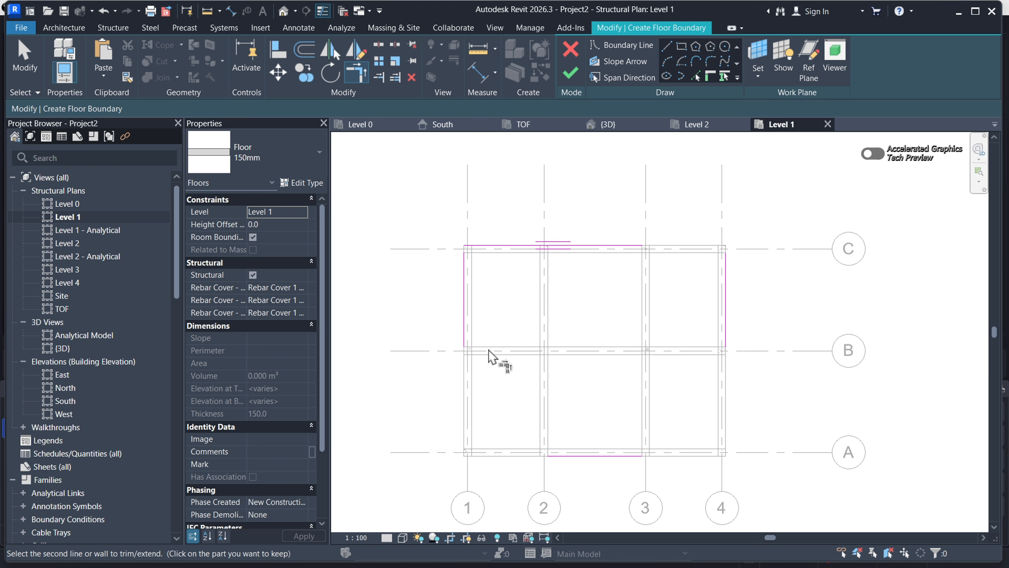
click(465, 328)
click(616, 457)
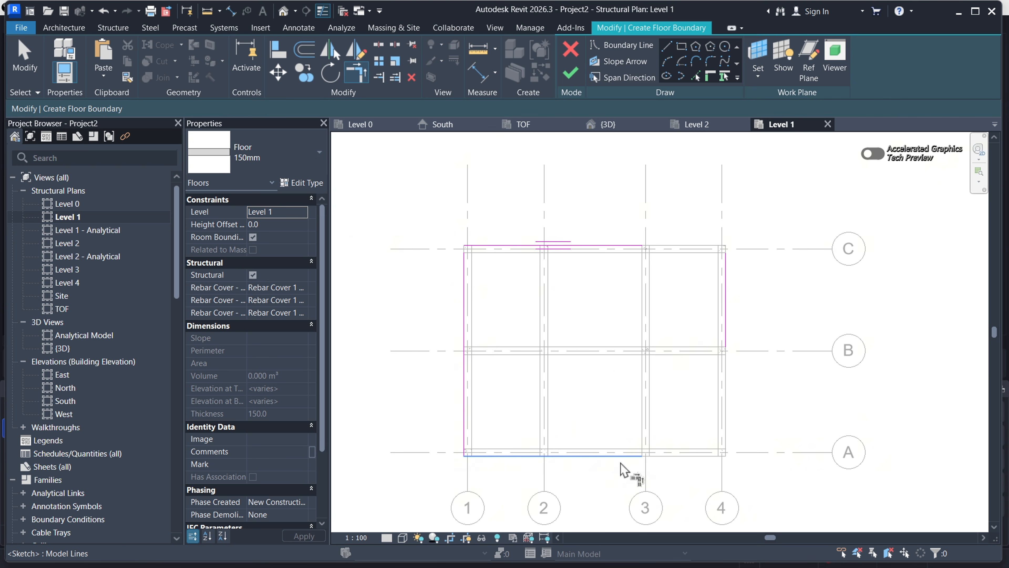
click(726, 321)
click(592, 254)
scroll(568, 251, down, 1)
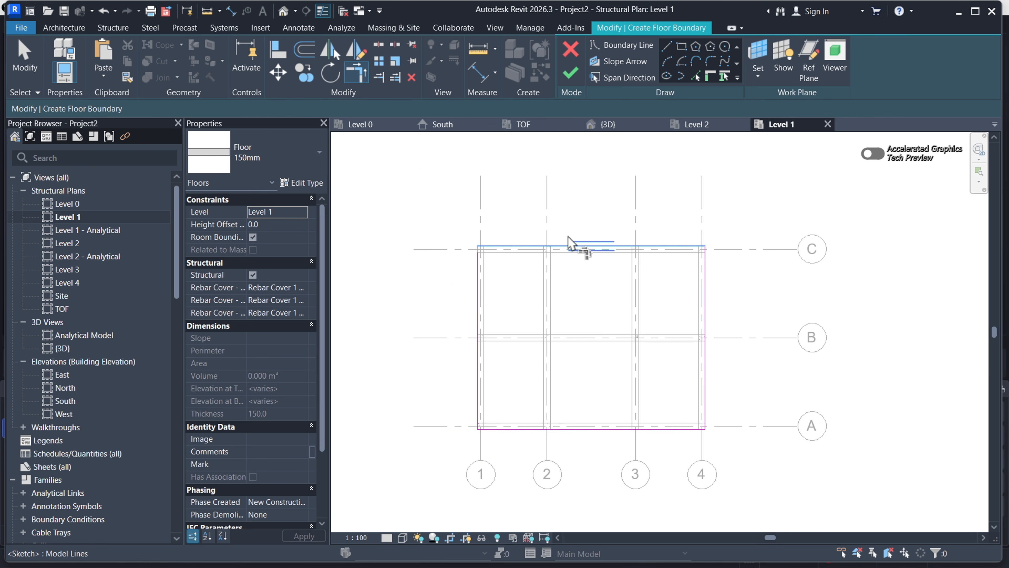
Join the grid C and grid 1 boundary lines in a corner at C-1 and finish the Level 1 floor
click(570, 75)
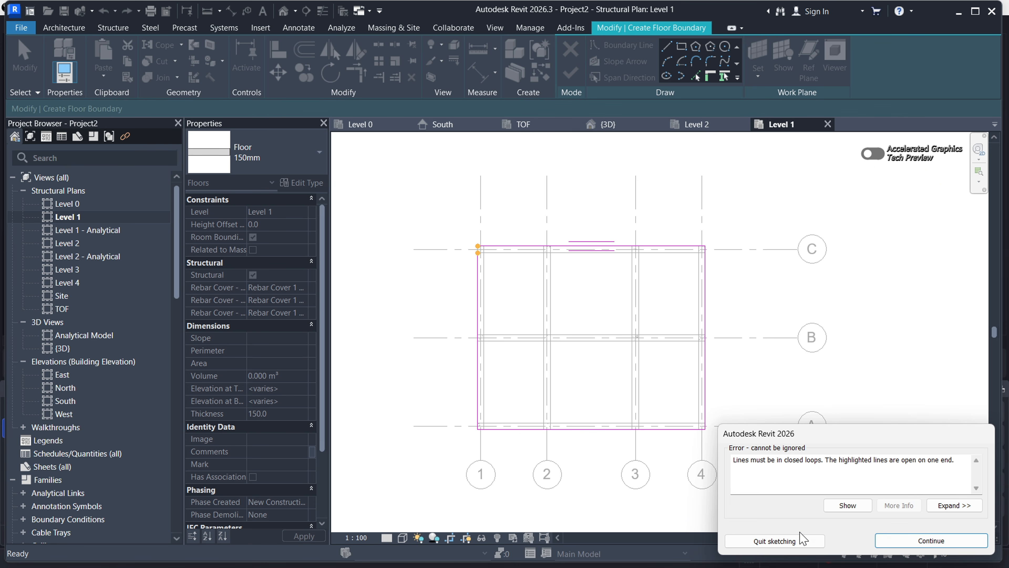
click(929, 540)
scroll(485, 260, up, 5)
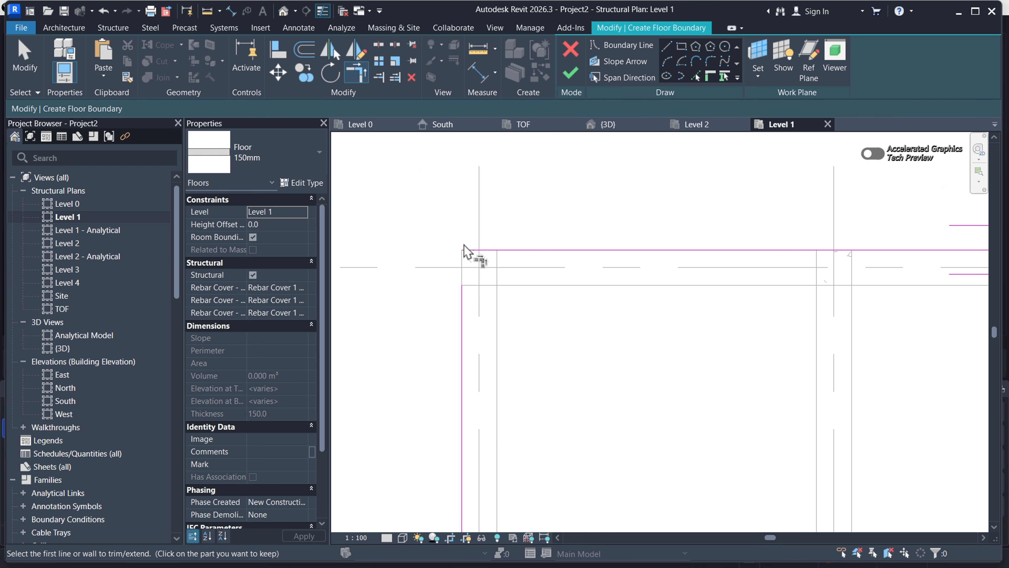
click(490, 250)
click(462, 304)
click(573, 75)
scroll(408, 251, down, 4)
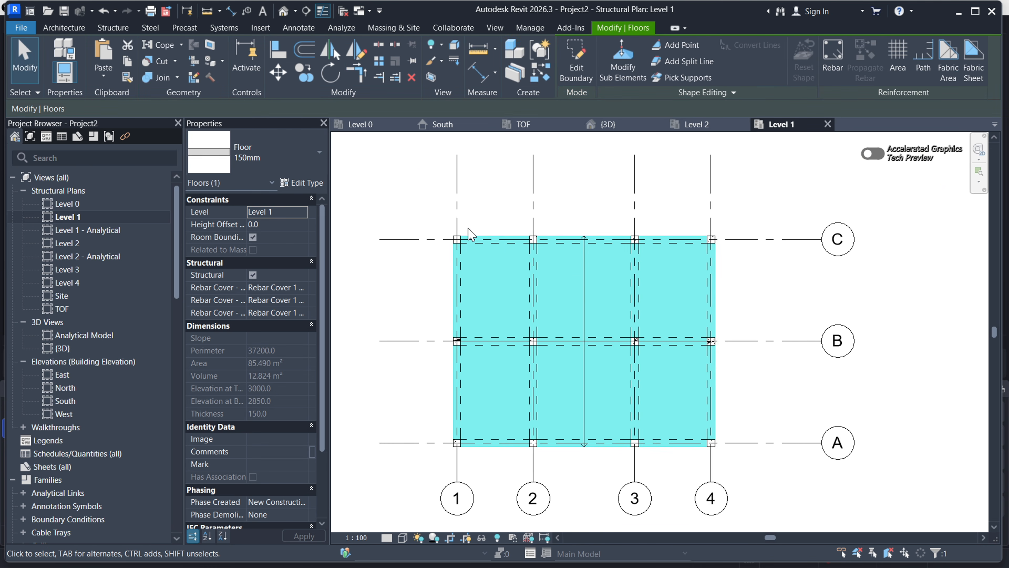
click(761, 295)
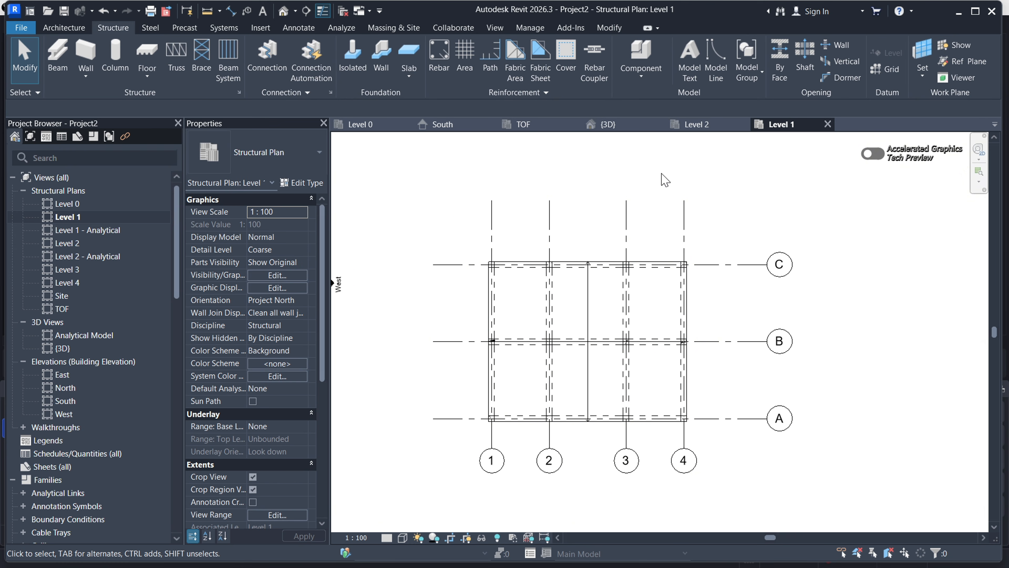
In the 3D view, copy the Level 1 floor slab and paste it aligned to Level 2 and Level 3
click(604, 124)
scroll(477, 342, up, 3)
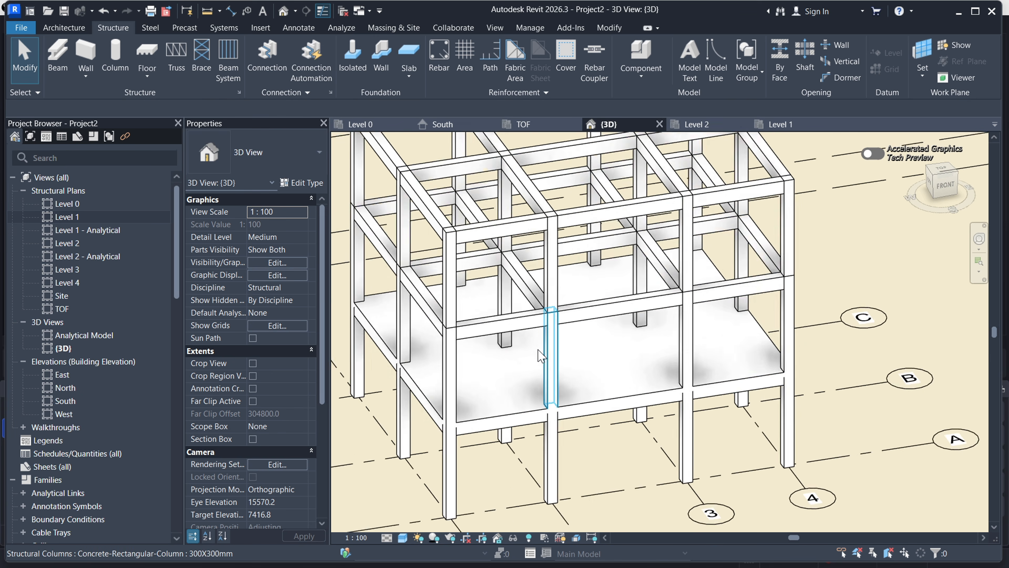
scroll(529, 367, up, 3)
scroll(548, 371, down, 1)
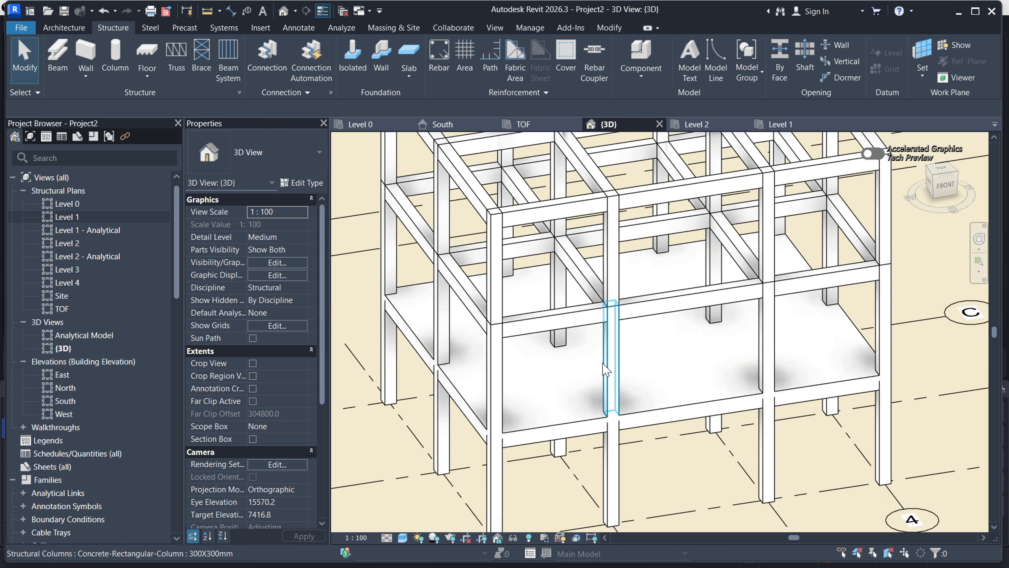
shift+middle_drag(605, 367, 620, 346)
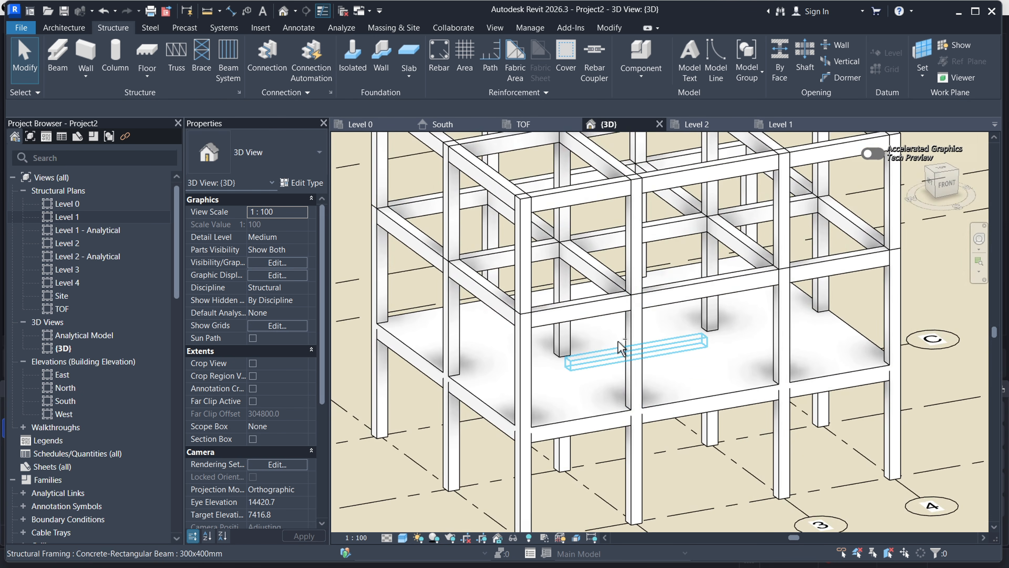
scroll(629, 395, down, 3)
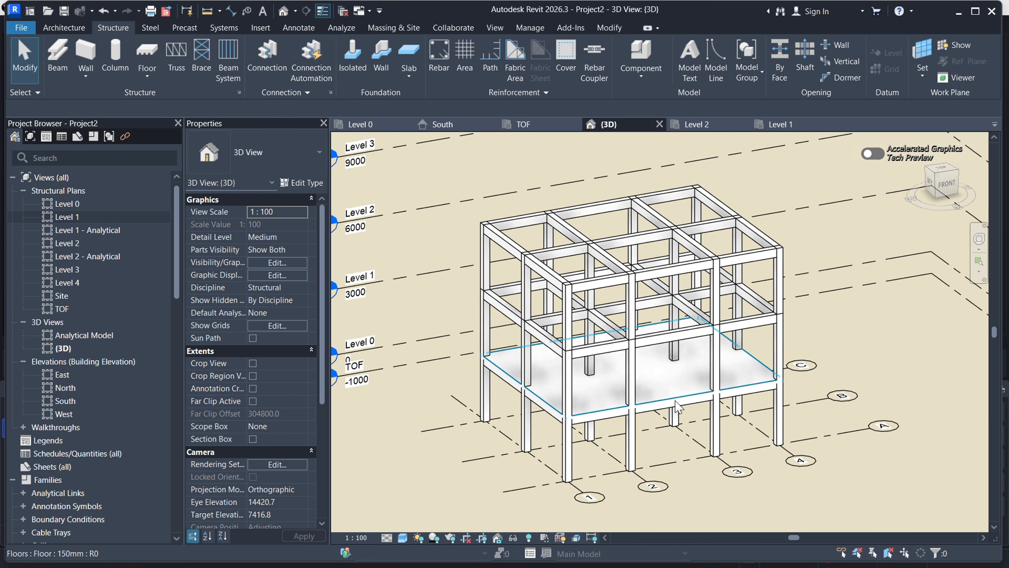
click(753, 365)
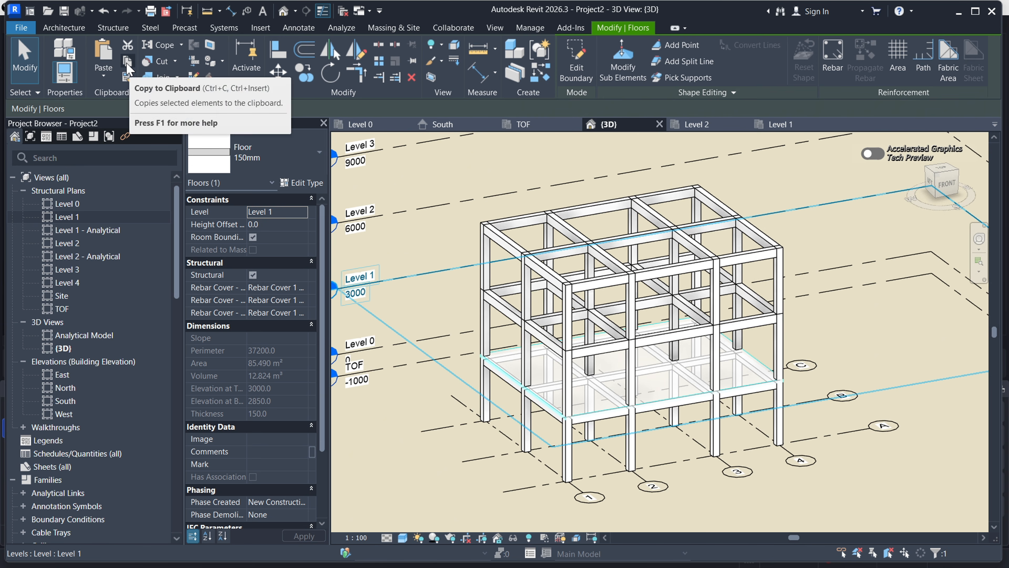
click(103, 78)
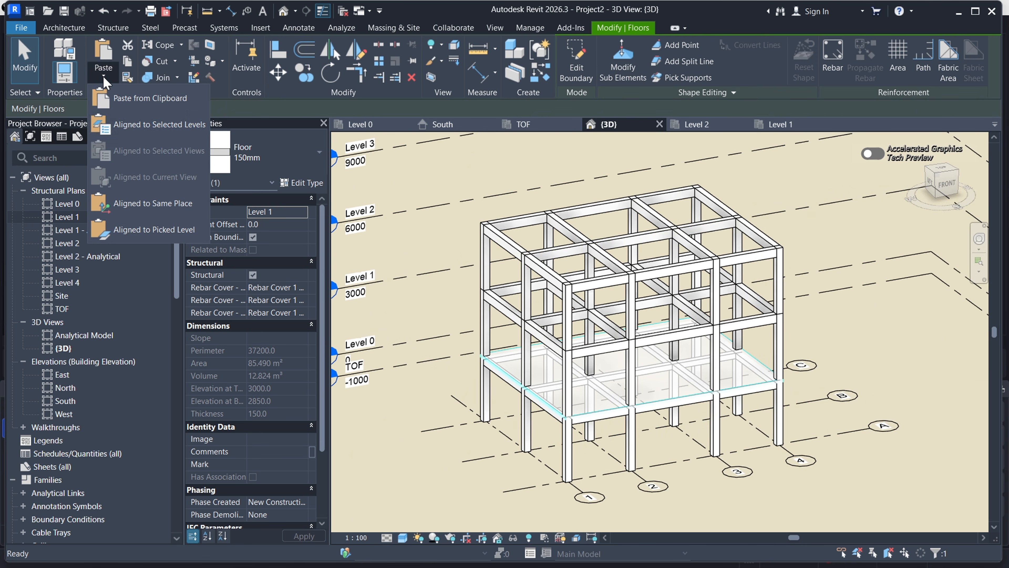
click(132, 124)
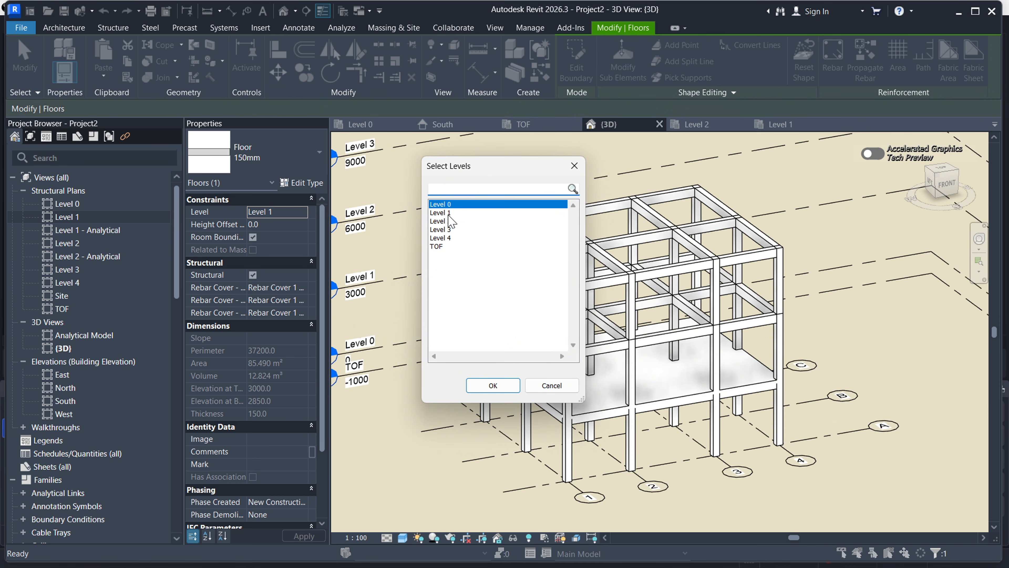
click(441, 221)
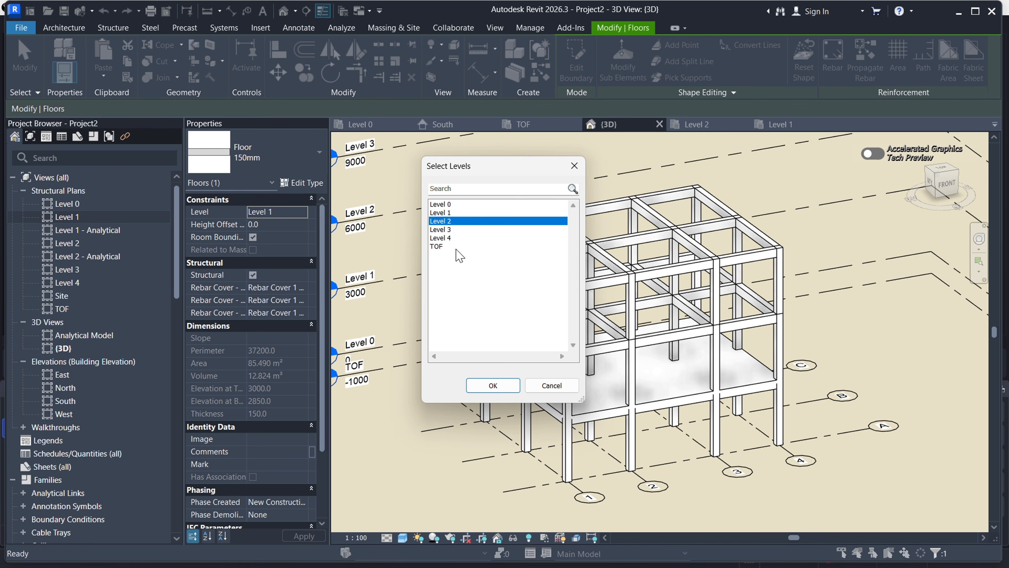
ctrl+click(448, 229)
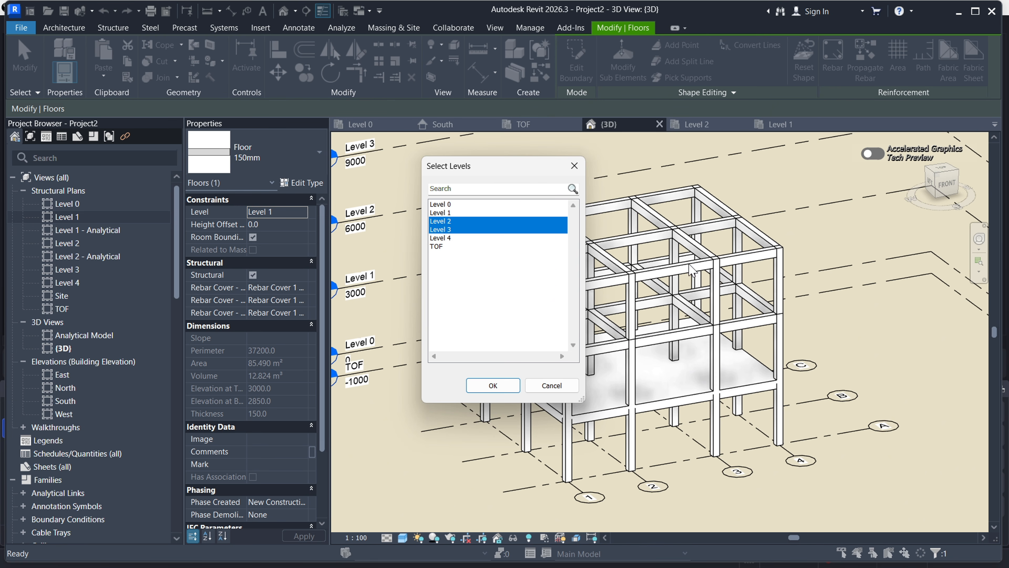
click(492, 385)
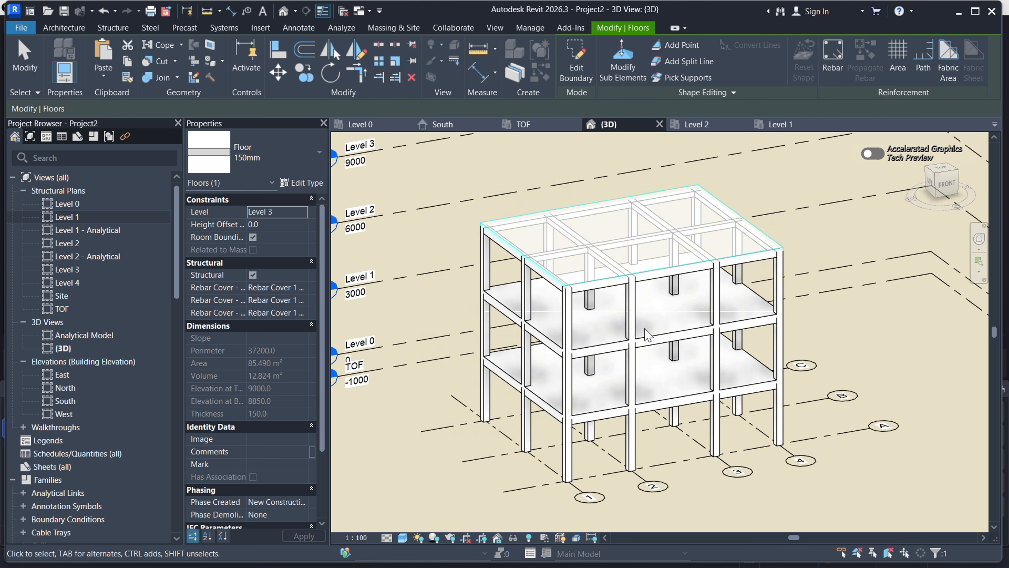
click(890, 363)
Examine the floor slabs on all storeys and the column bases in the 3D view
scroll(671, 254, up, 3)
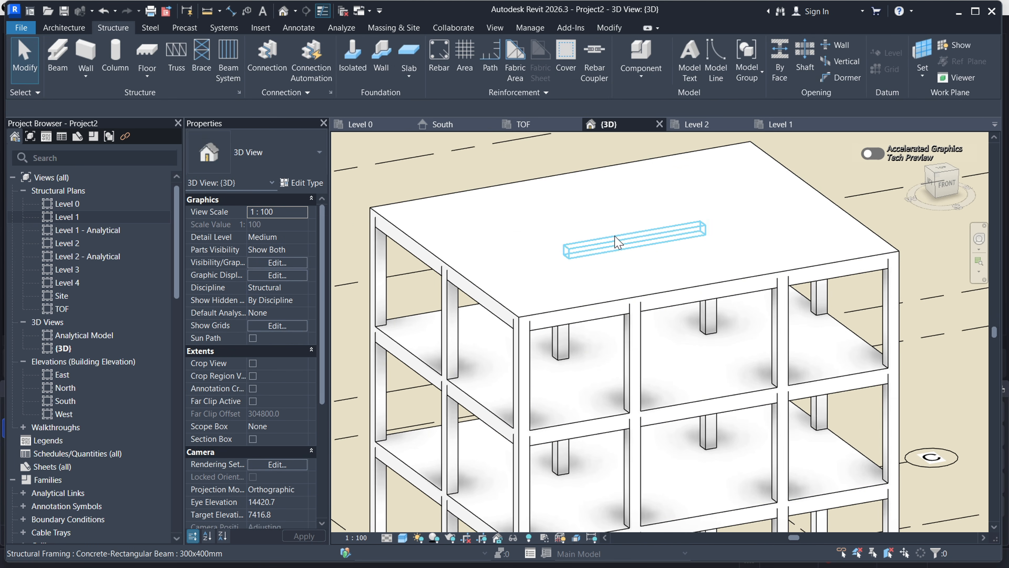
scroll(644, 246, down, 4)
scroll(628, 281, up, 4)
scroll(532, 294, down, 2)
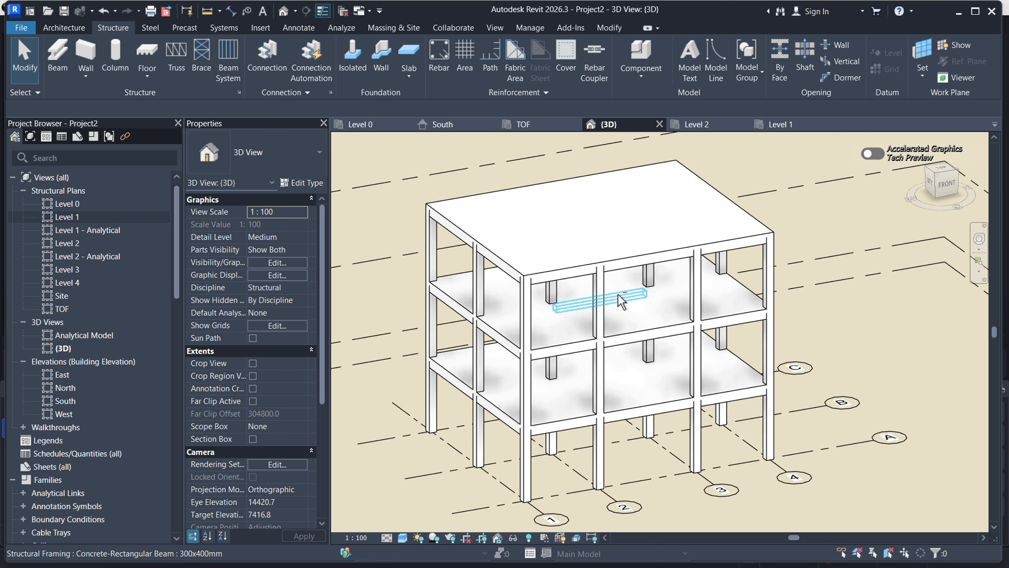
shift+middle_drag(620, 301, 592, 322)
scroll(565, 334, down, 4)
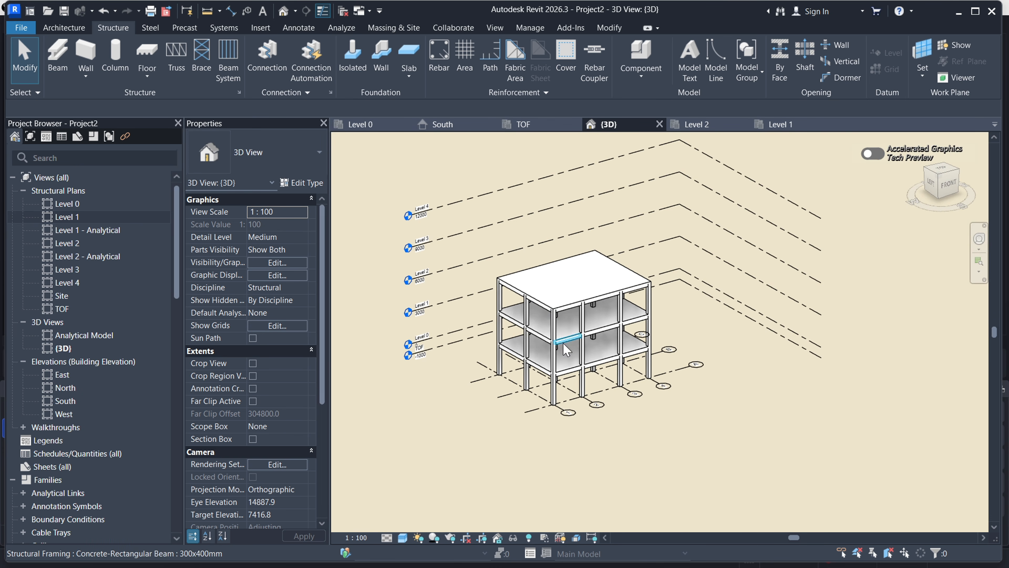
scroll(566, 349, up, 3)
scroll(561, 358, down, 3)
scroll(550, 381, up, 4)
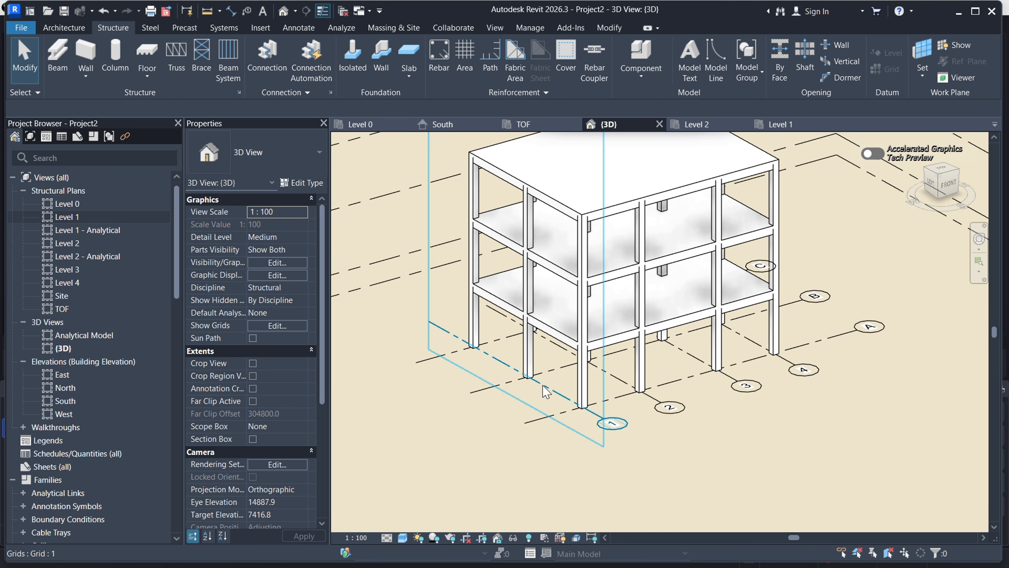
scroll(524, 336, down, 2)
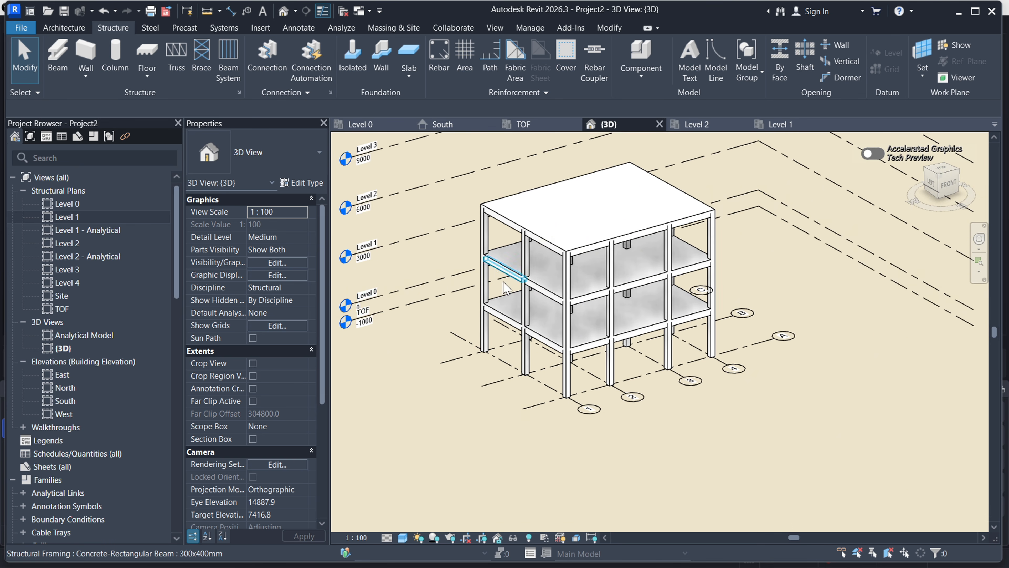
scroll(566, 418, up, 3)
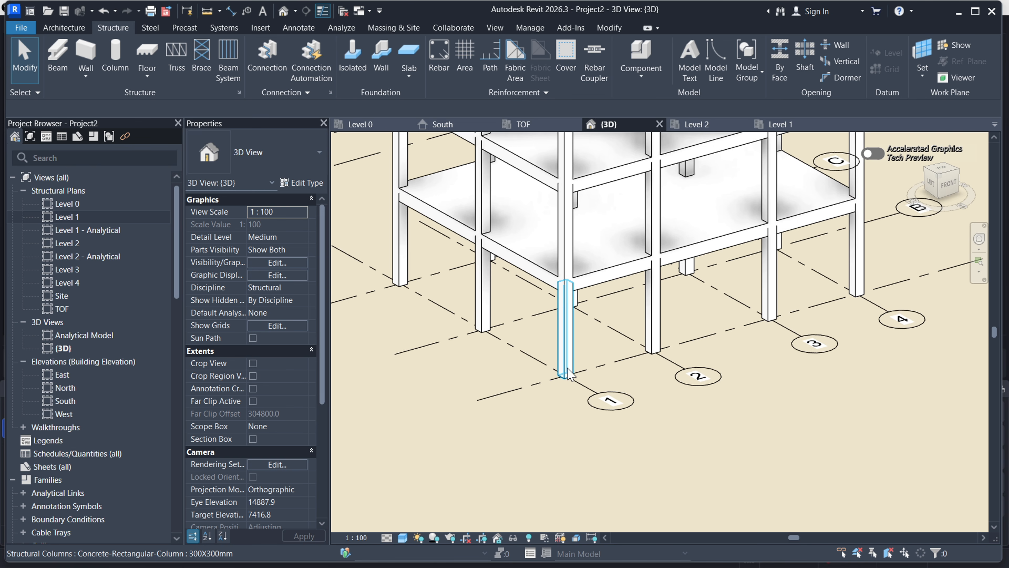
scroll(569, 375, down, 4)
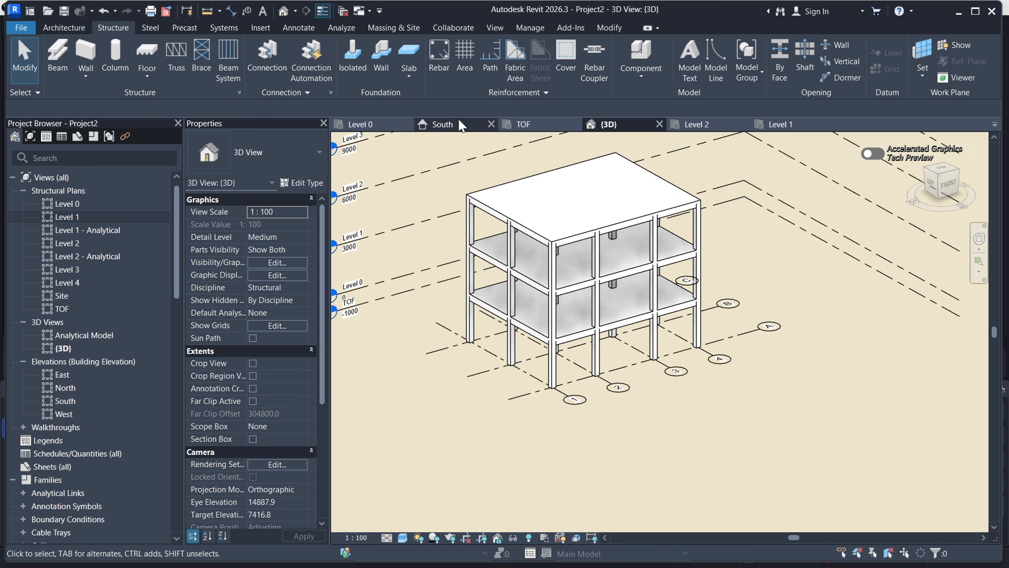
Examine the column bases against Level 0 and the TOF level in the South elevation
click(461, 126)
scroll(534, 311, down, 2)
scroll(604, 372, up, 6)
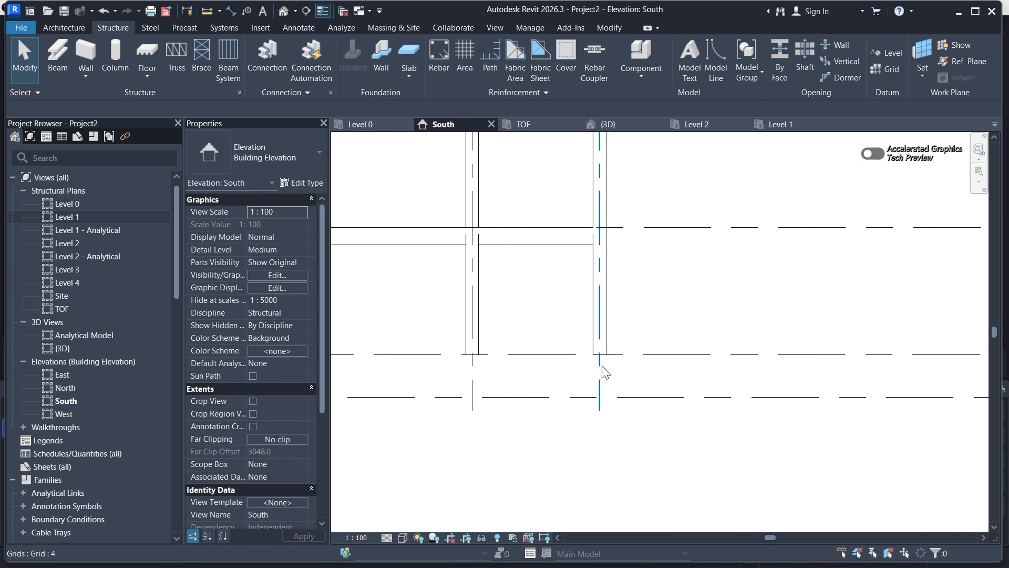
scroll(598, 360, down, 4)
scroll(603, 391, up, 4)
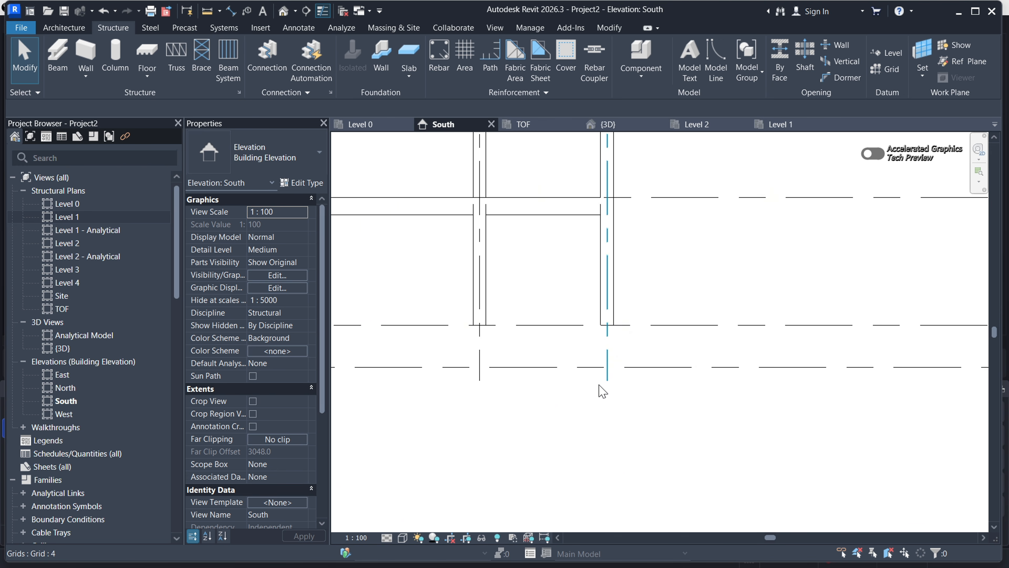
scroll(602, 392, down, 5)
scroll(608, 385, up, 2)
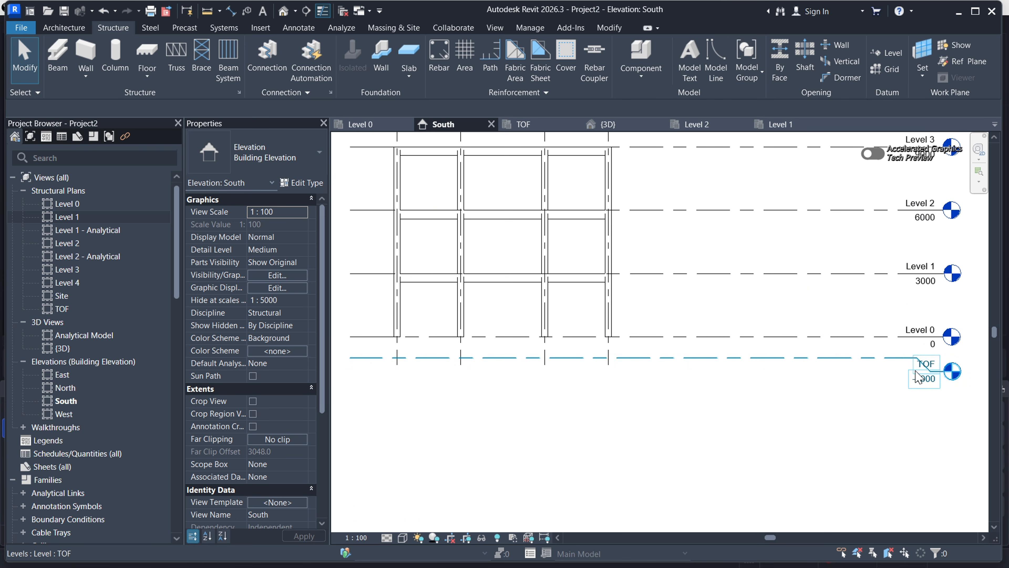
scroll(594, 341, up, 2)
scroll(672, 310, down, 2)
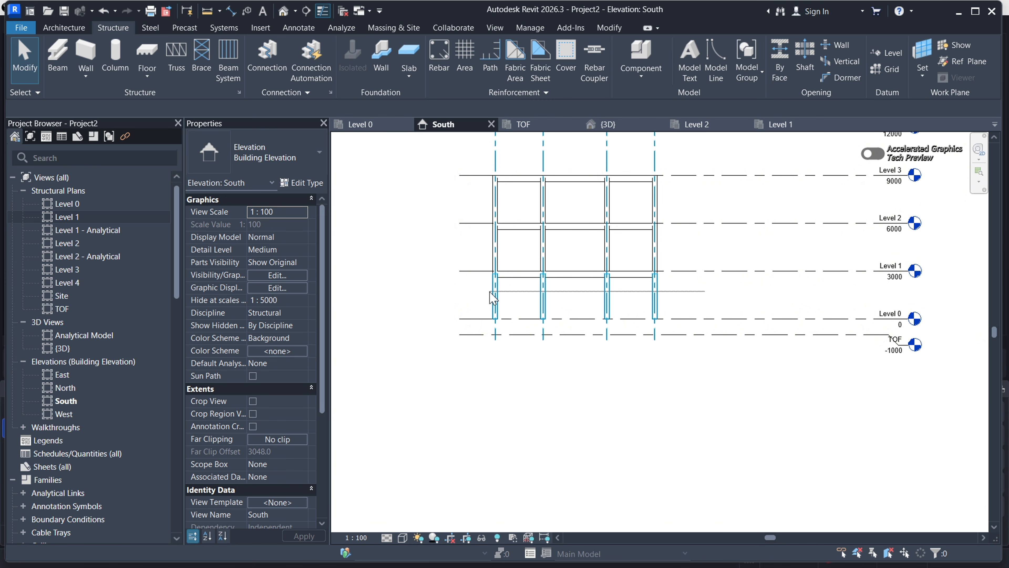
Select the lowest-storey columns between Level 0 and Level 1 in the South elevation, filtering the selection to Structural Columns only
drag(492, 298, 456, 292)
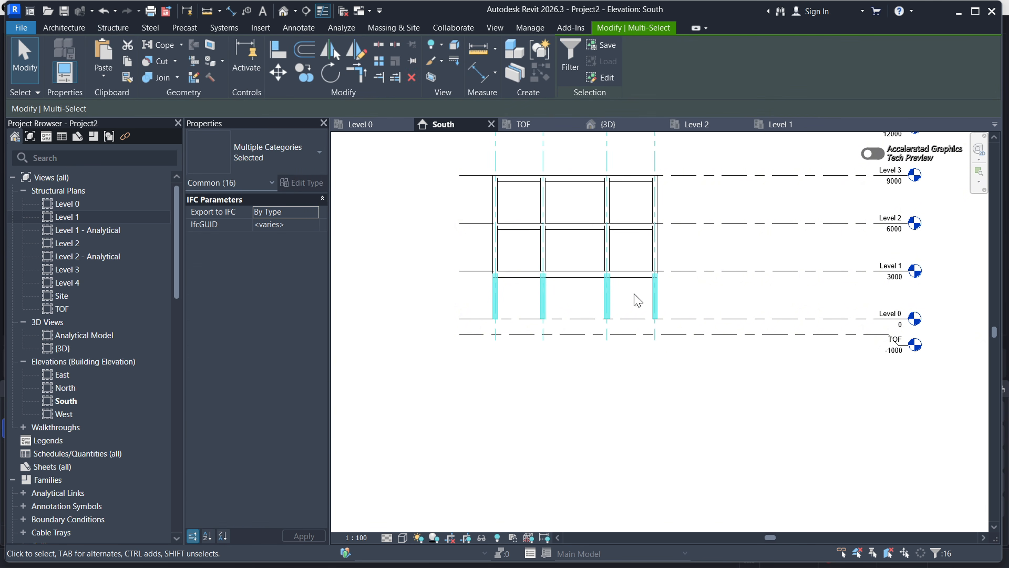
scroll(671, 312, up, 1)
scroll(564, 332, down, 2)
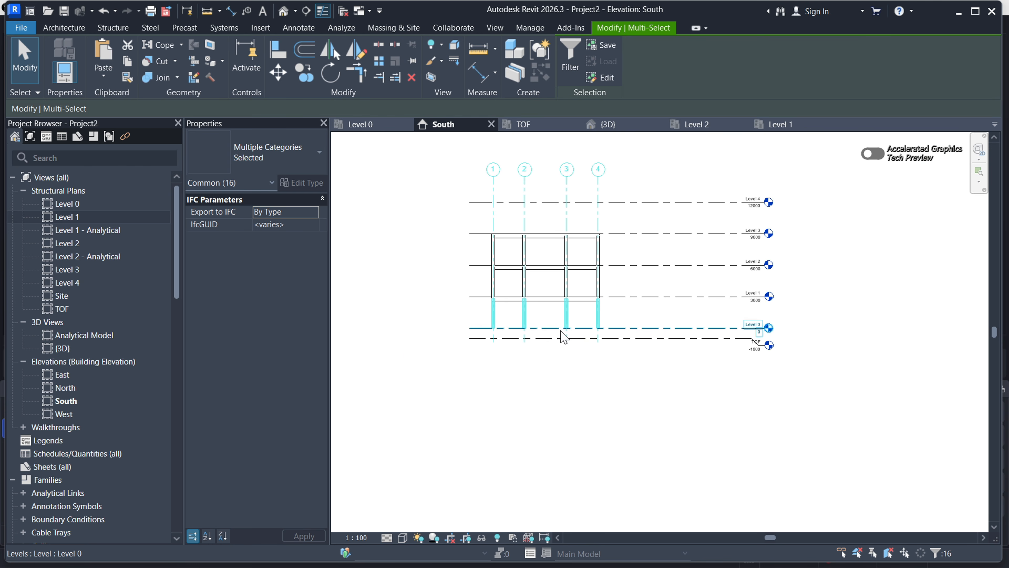
scroll(562, 325, up, 2)
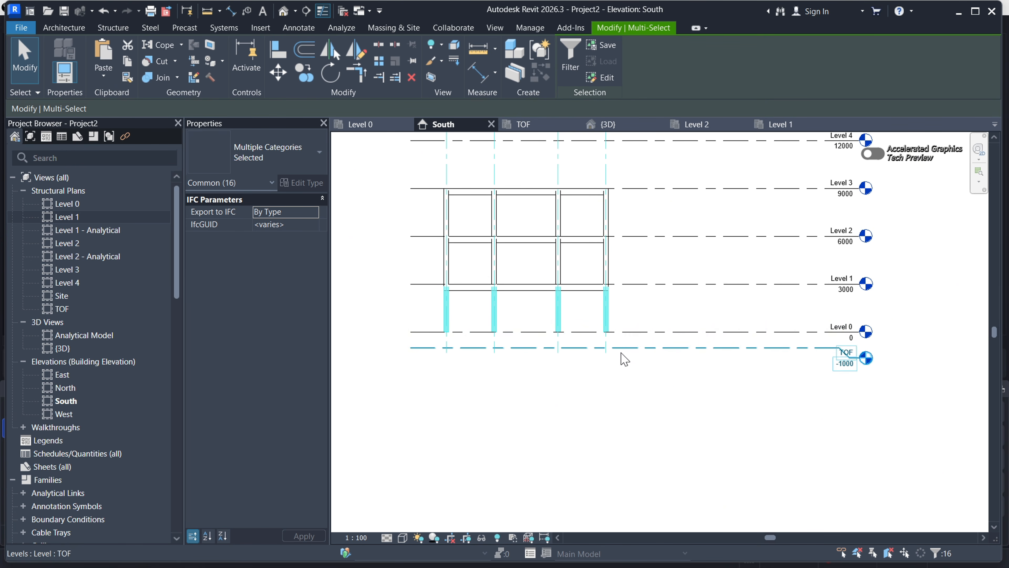
scroll(628, 323, up, 2)
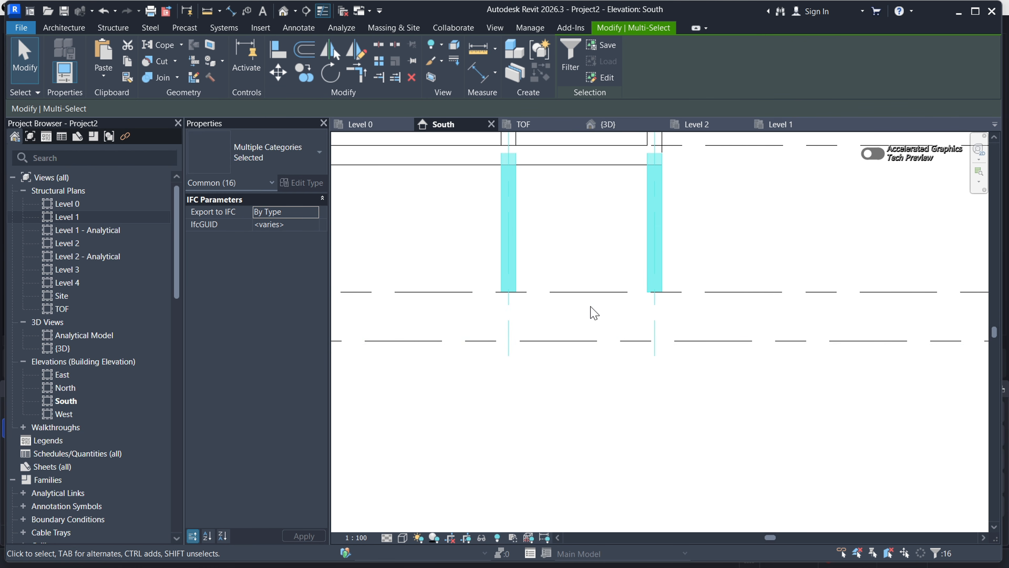
scroll(636, 376, down, 4)
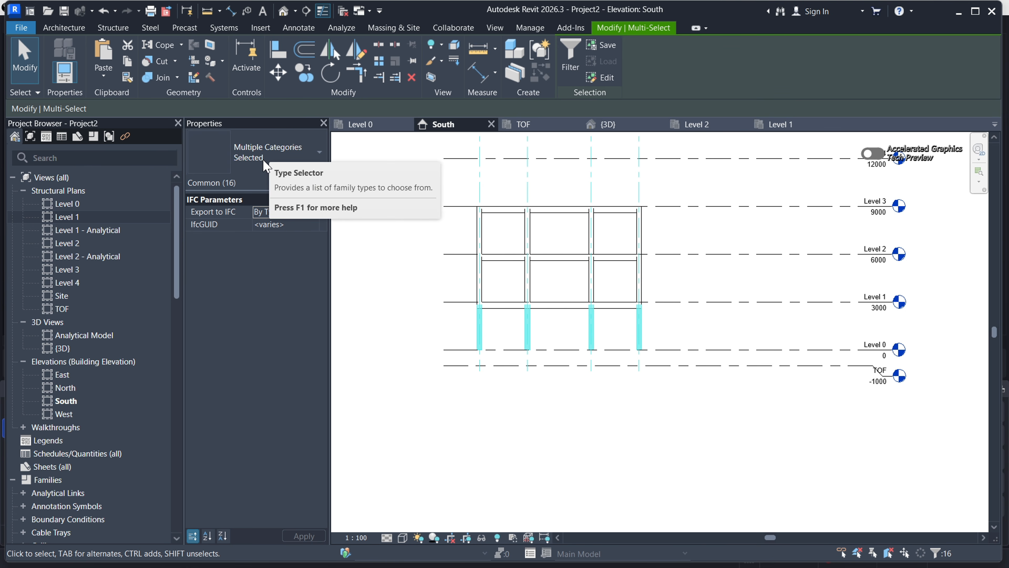
click(570, 51)
click(577, 225)
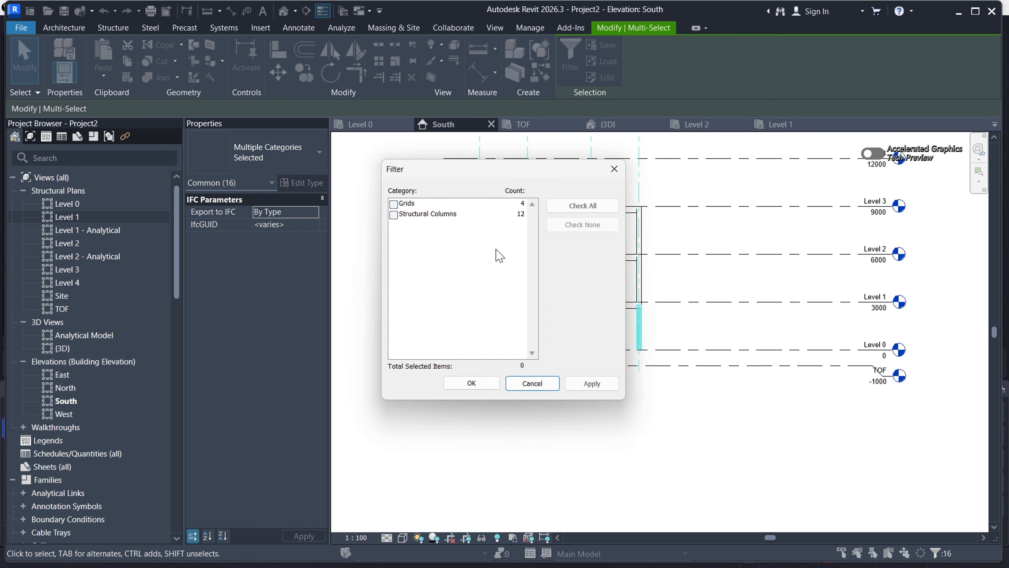
click(393, 215)
click(591, 384)
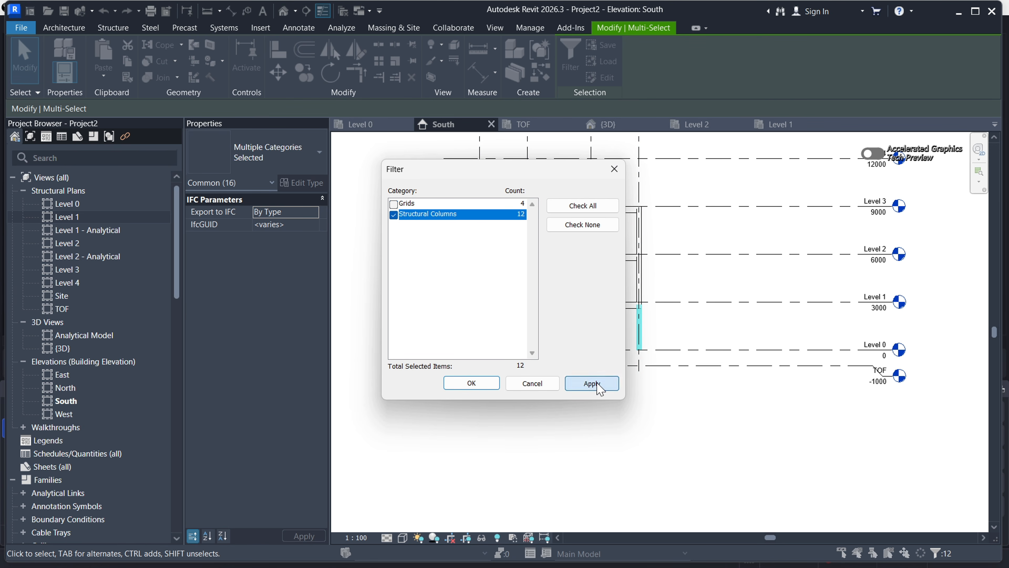
click(470, 383)
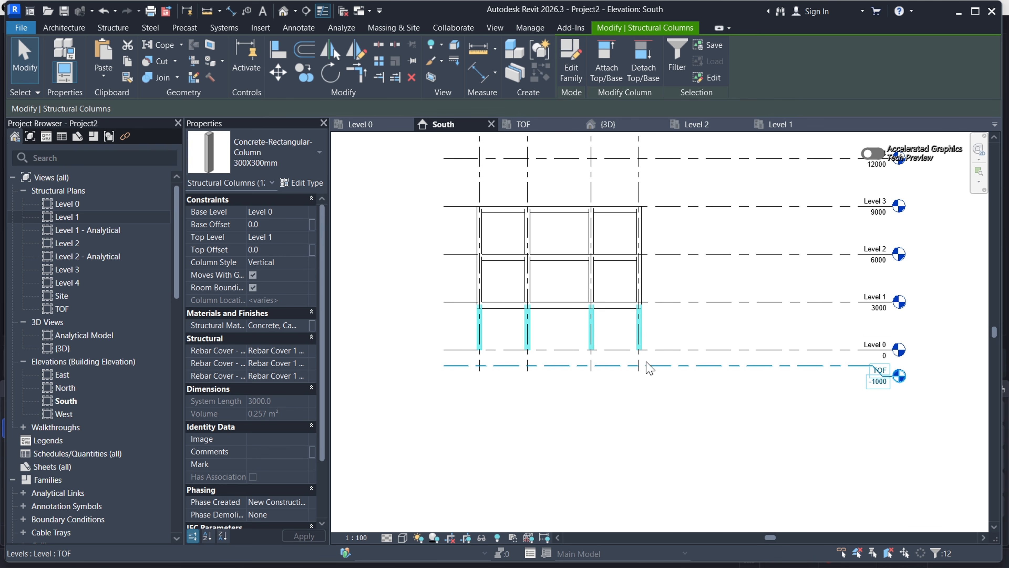
Copy the selected lowest-storey columns and paste them aligned to the TOF level
scroll(650, 367, down, 2)
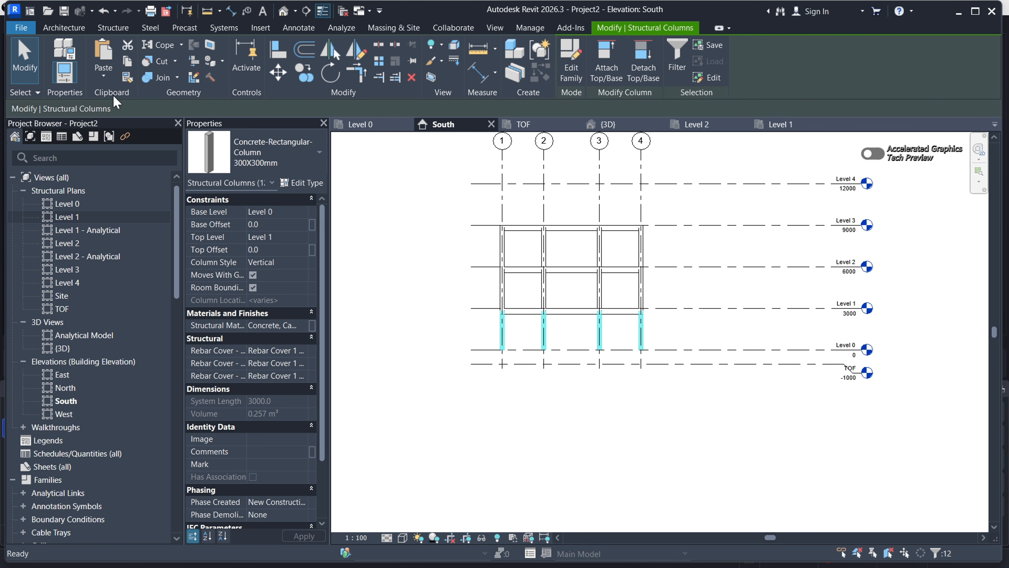
click(101, 76)
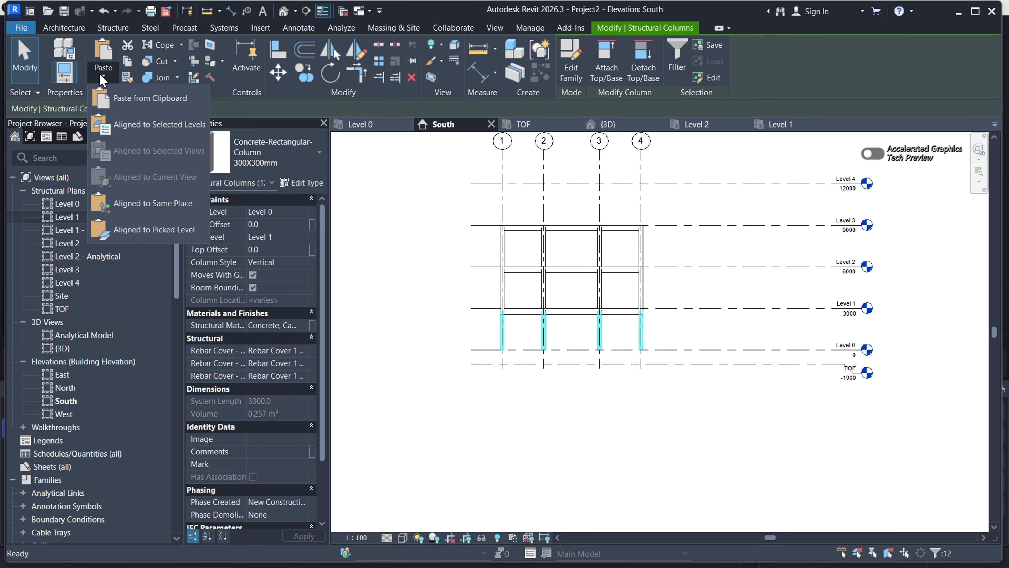
click(120, 124)
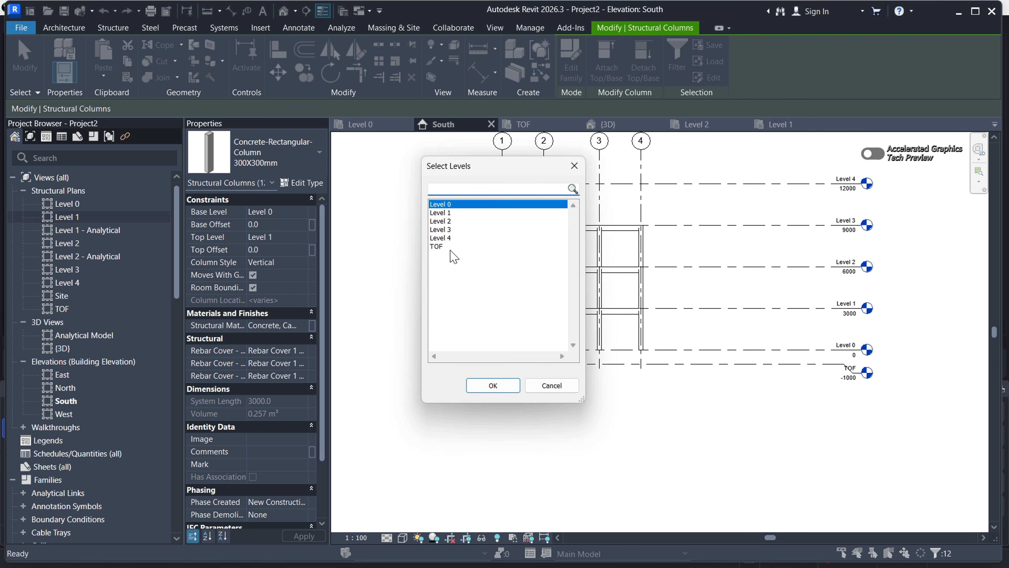
click(437, 247)
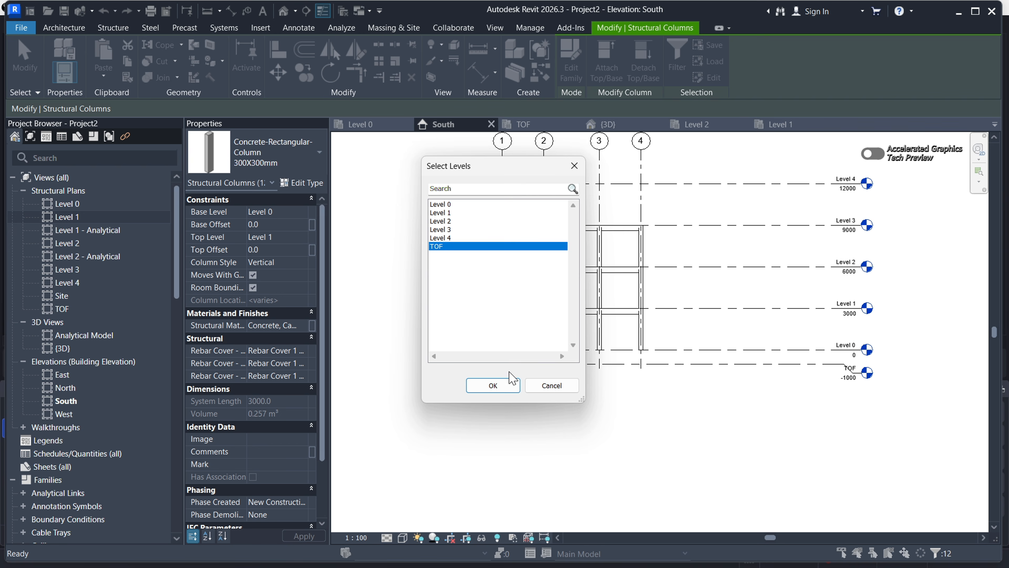
click(493, 386)
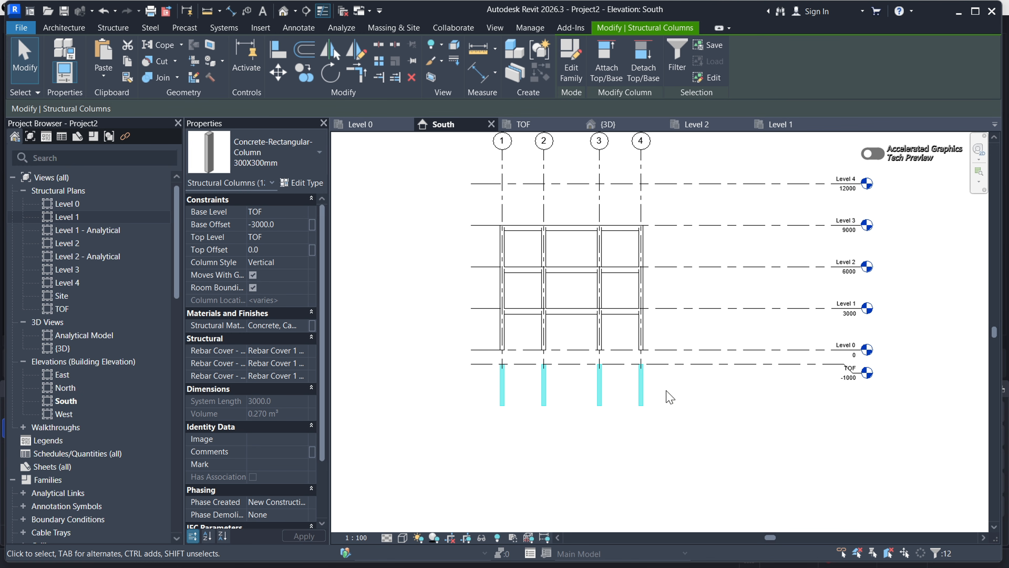
Examine the pasted columns against the TOF level and Level 0, and check the level constraints of the grid 2 column between Level 1 and Level 2
scroll(641, 376, up, 5)
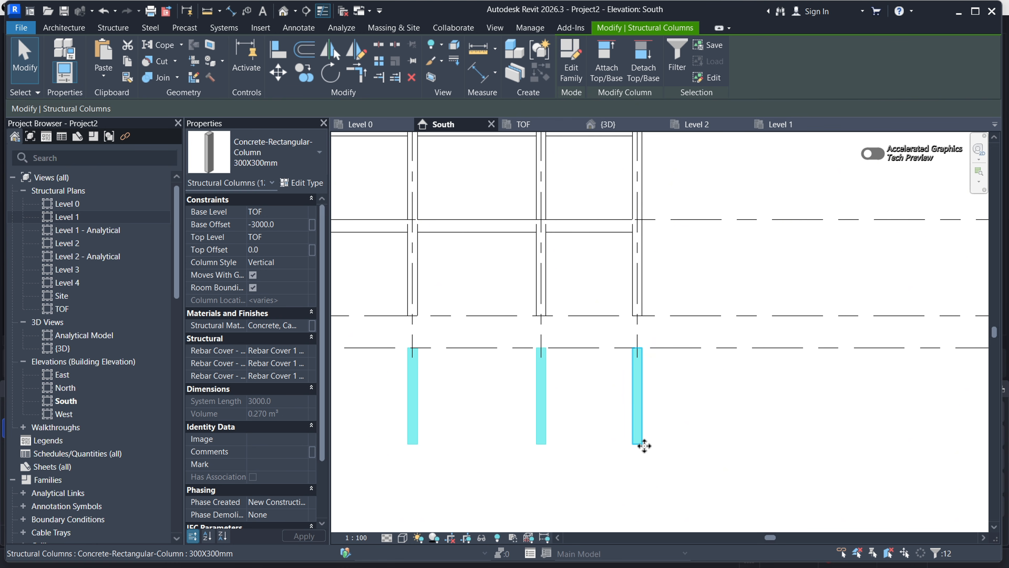
scroll(582, 376, down, 4)
scroll(805, 392, up, 2)
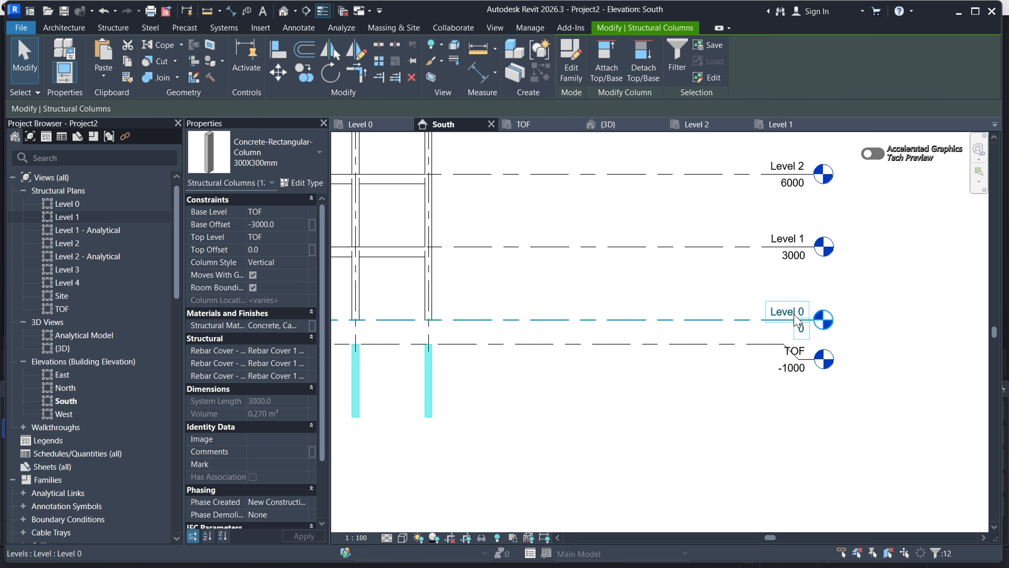
scroll(799, 320, down, 2)
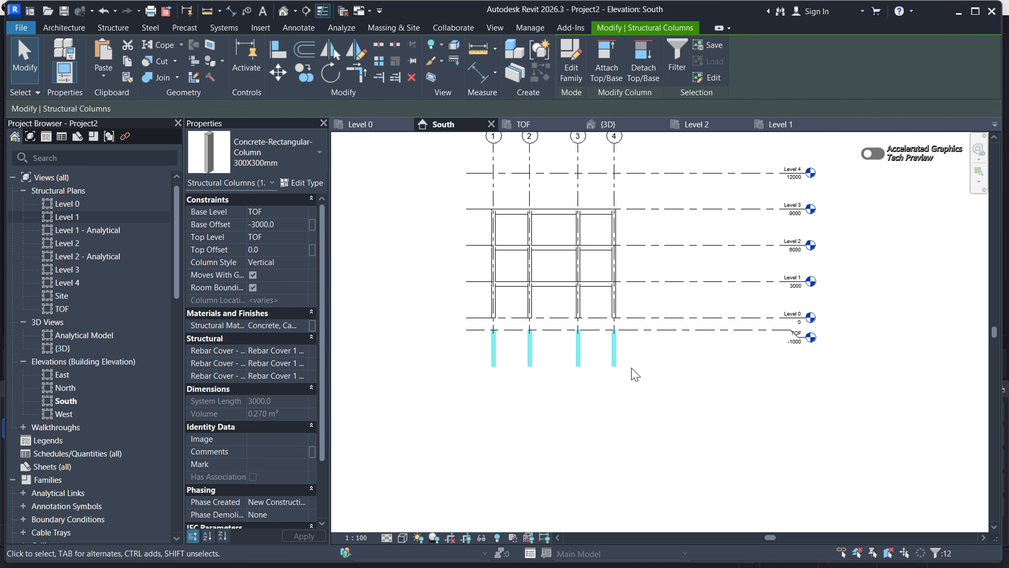
click(655, 404)
drag(672, 396, 452, 361)
scroll(535, 270, up, 4)
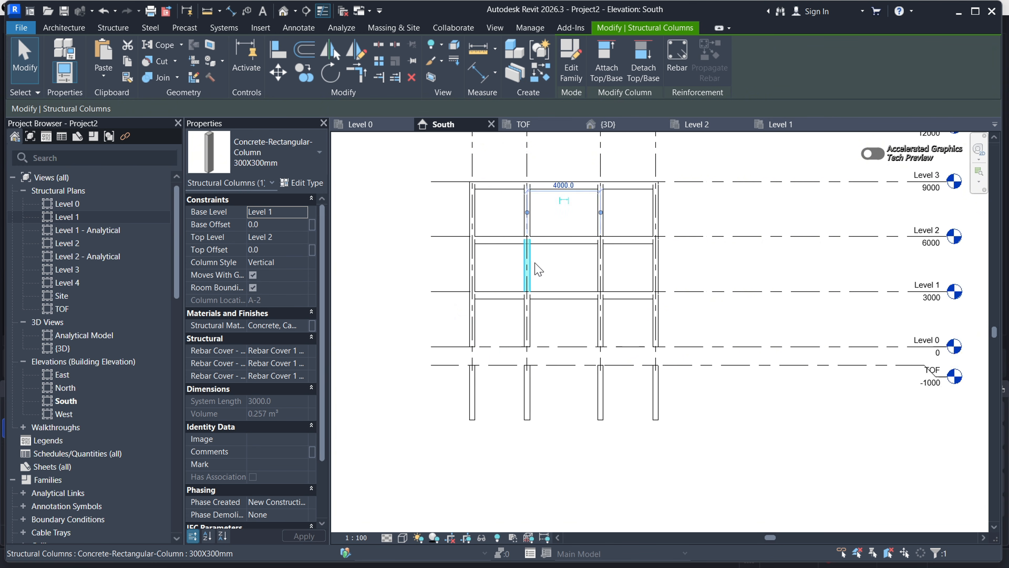
key(Escape)
click(531, 262)
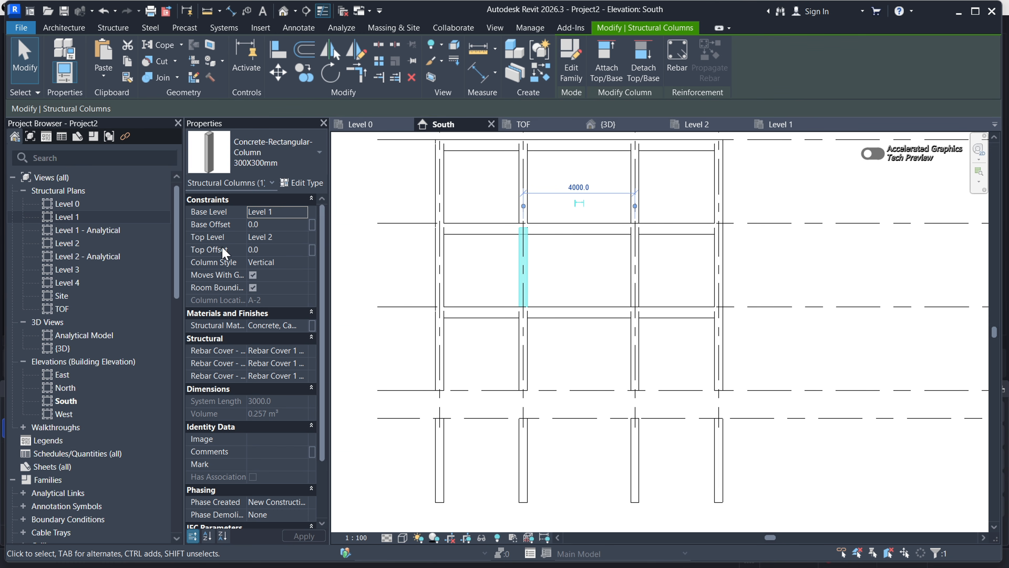
key(Escape)
scroll(574, 266, down, 5)
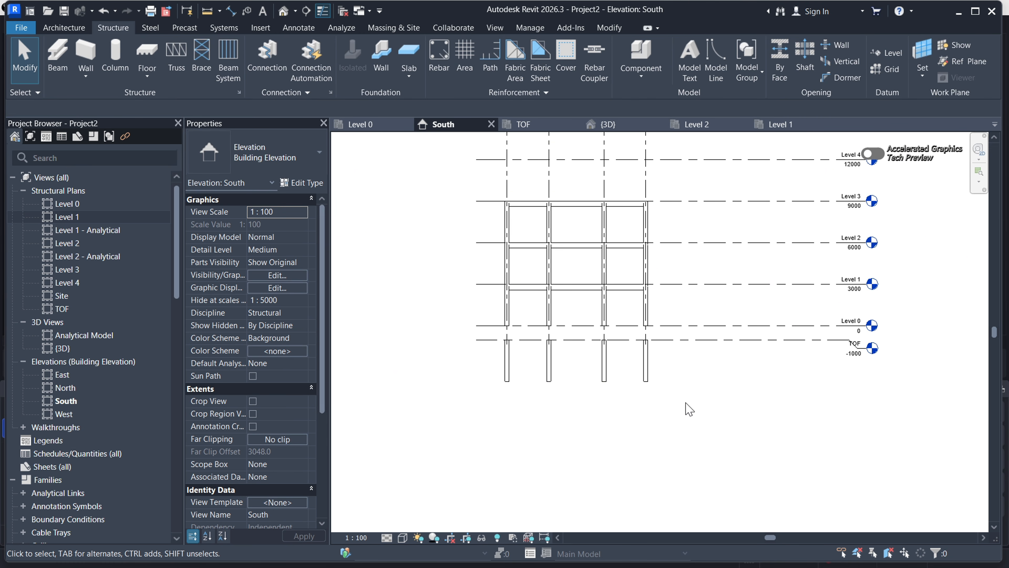
Select all the pasted columns below the TOF level and open their base offset for editing
drag(687, 404, 487, 365)
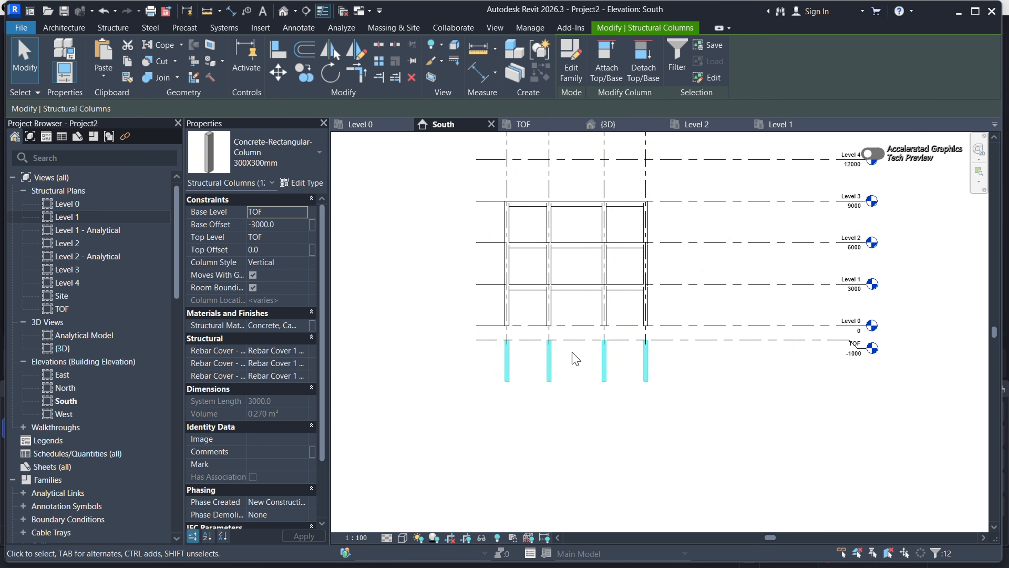
click(281, 224)
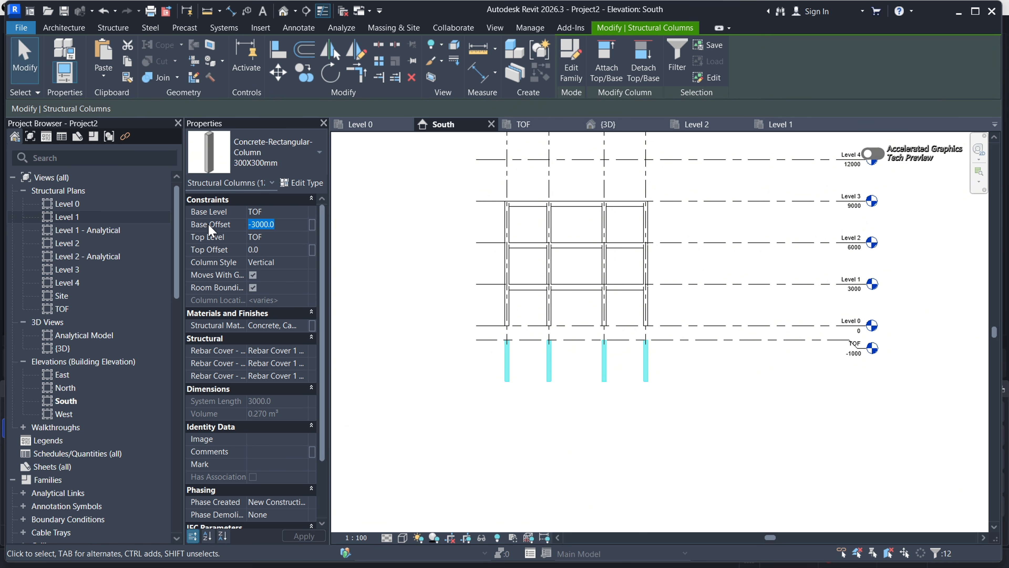
Try to set the selected below-ground columns' base offset to 0 with both their base and top levels at TOF
text(0)
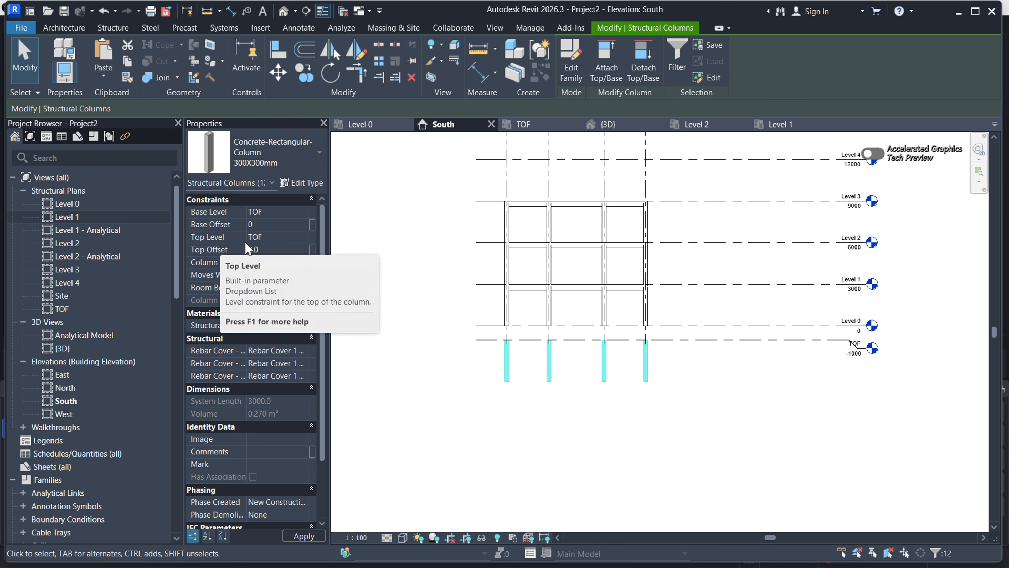
mouse_move(927, 345)
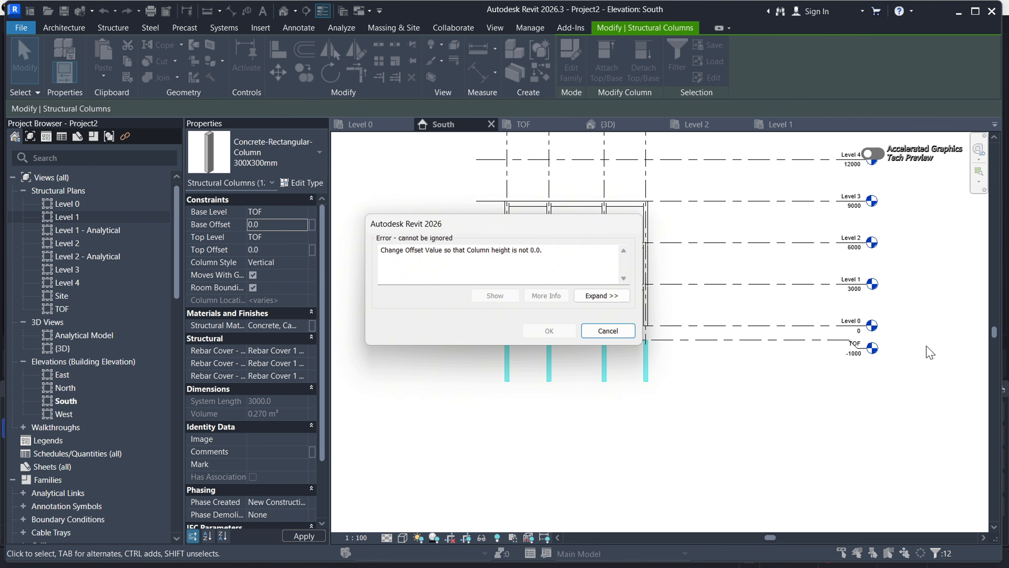
click(608, 331)
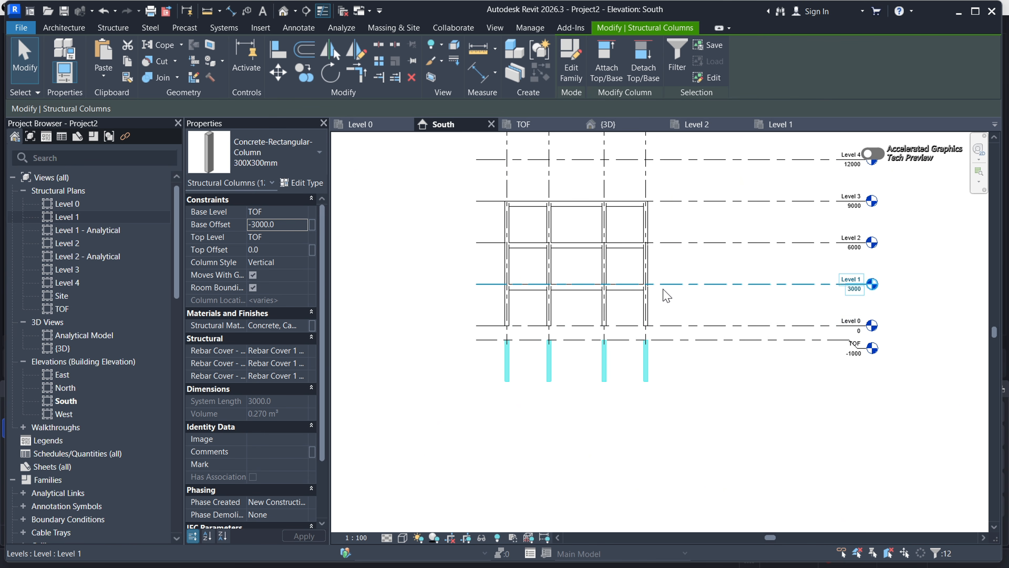
click(286, 225)
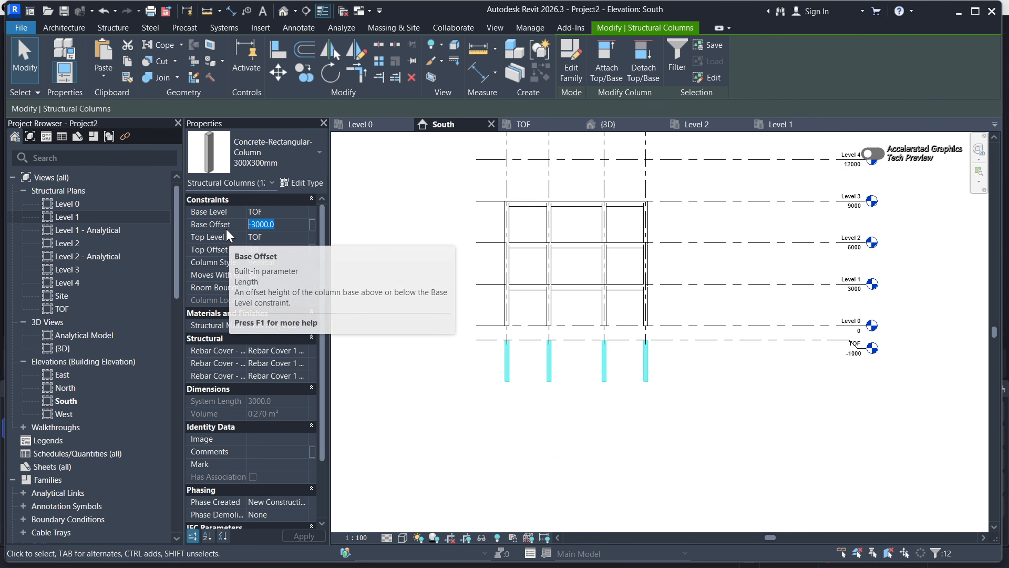
text(0.0)
key(Return)
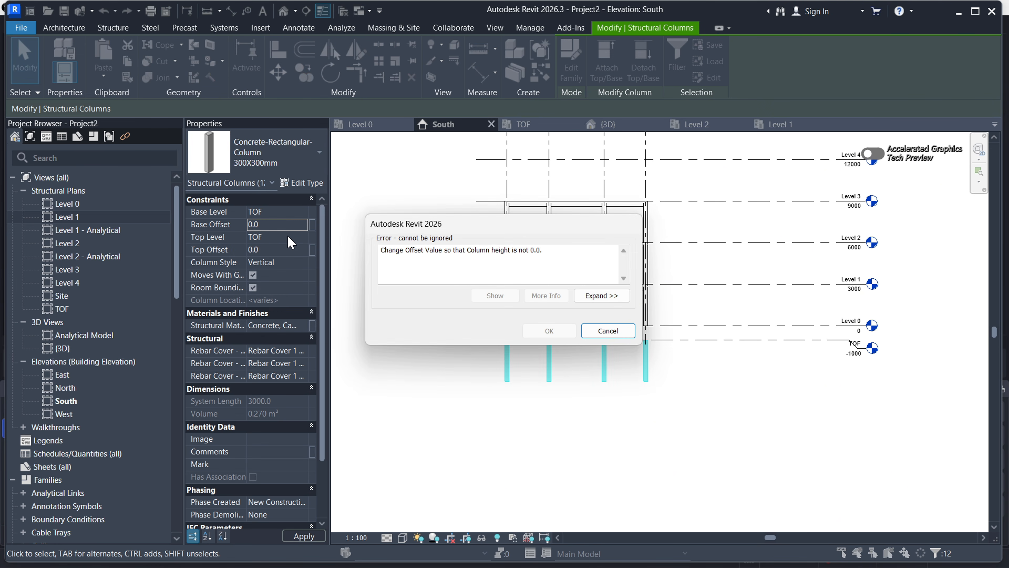
click(609, 331)
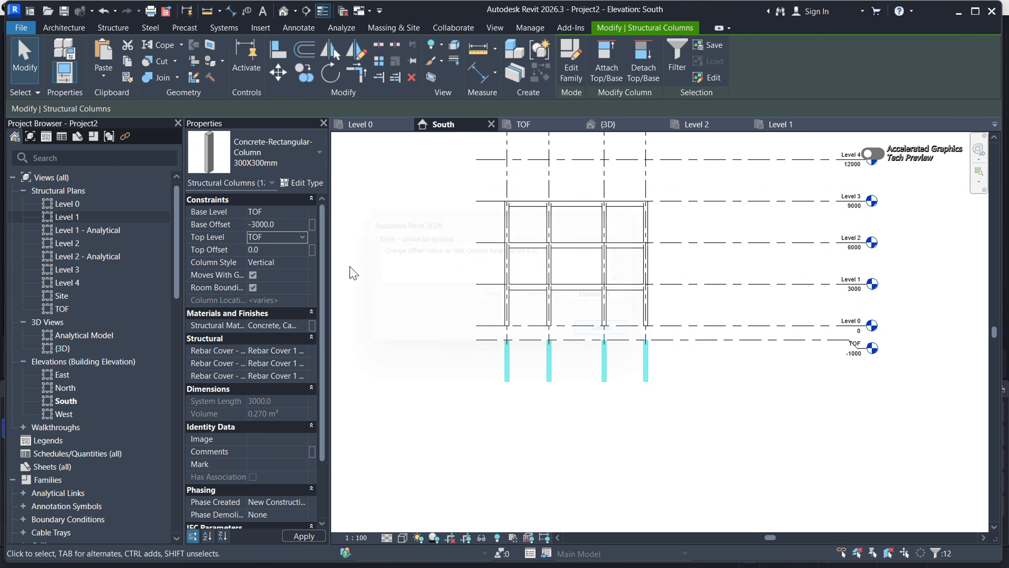
Set the selected below-ground columns' top level to Level 0 and their base offset to 0
click(302, 243)
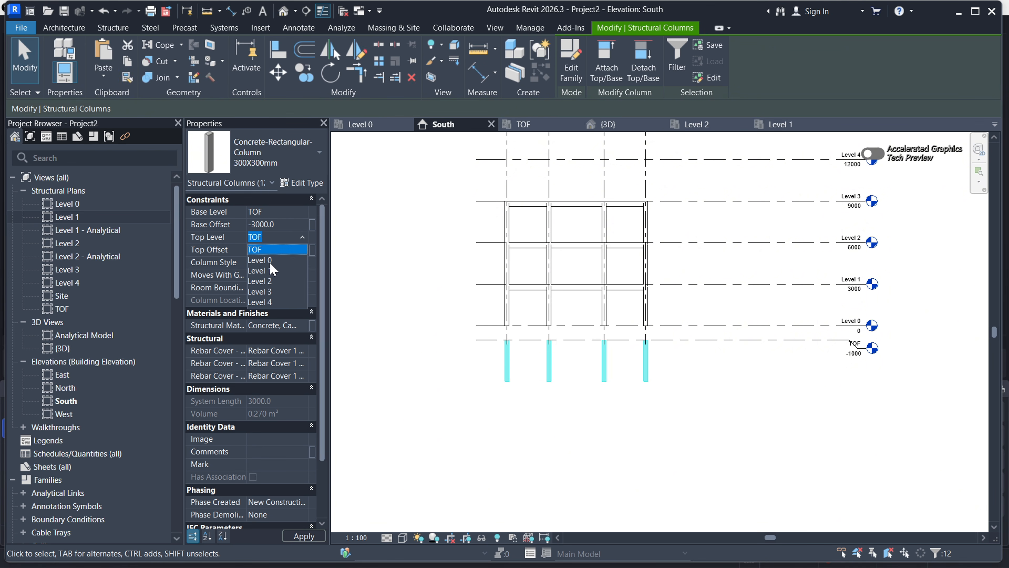
click(264, 261)
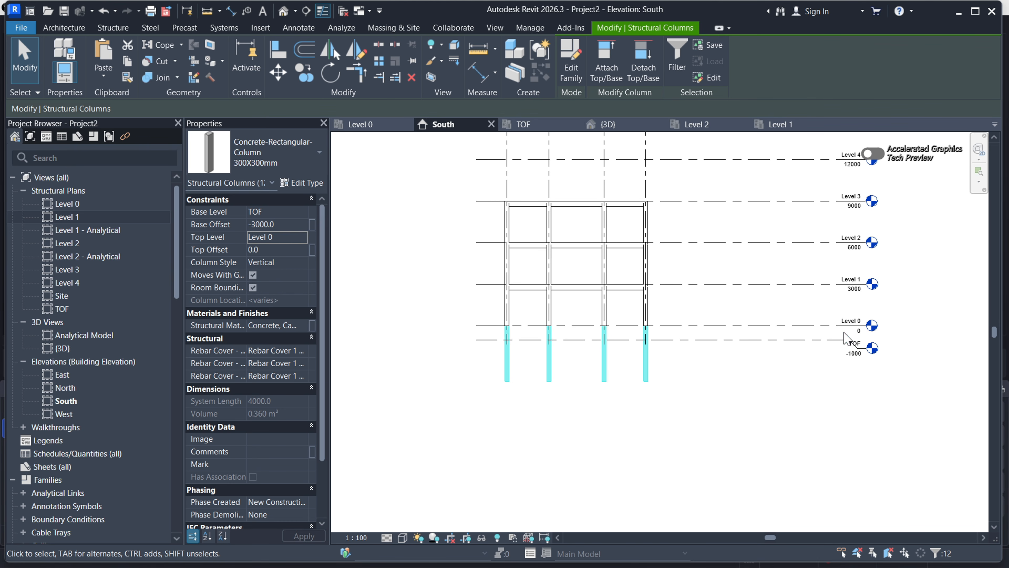
click(286, 224)
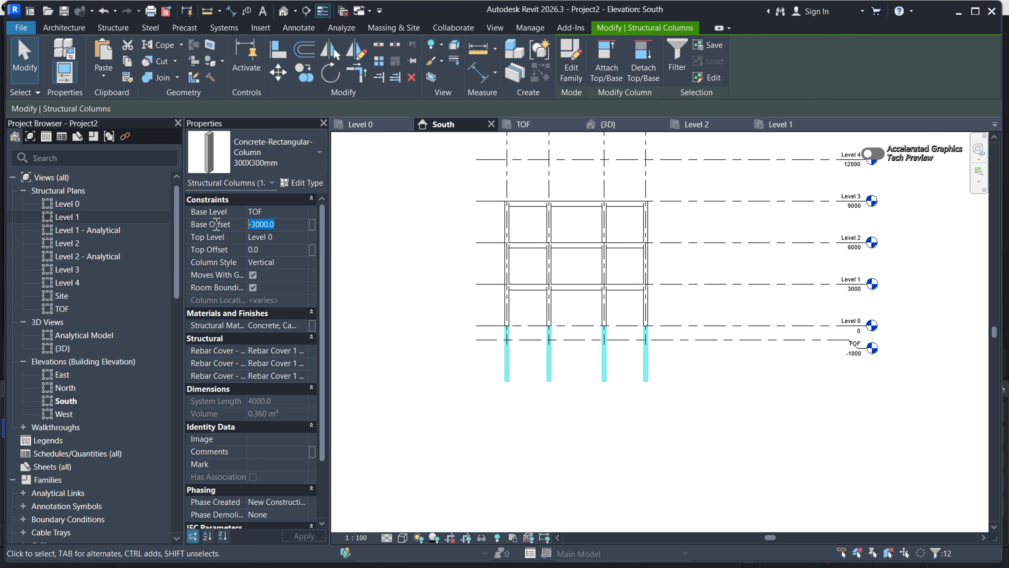
text(0)
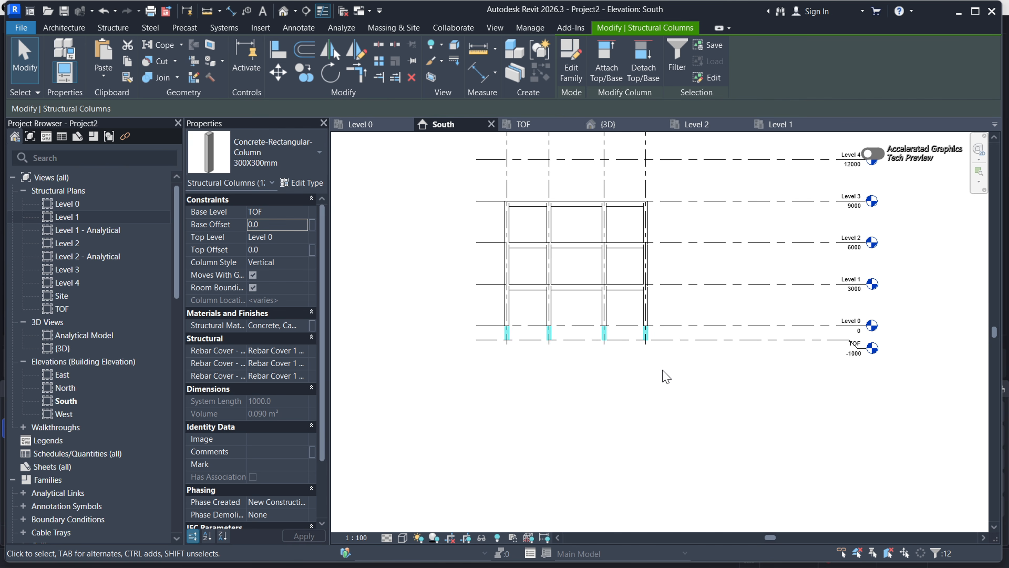
click(664, 377)
scroll(606, 335, up, 1)
scroll(606, 335, up, 3)
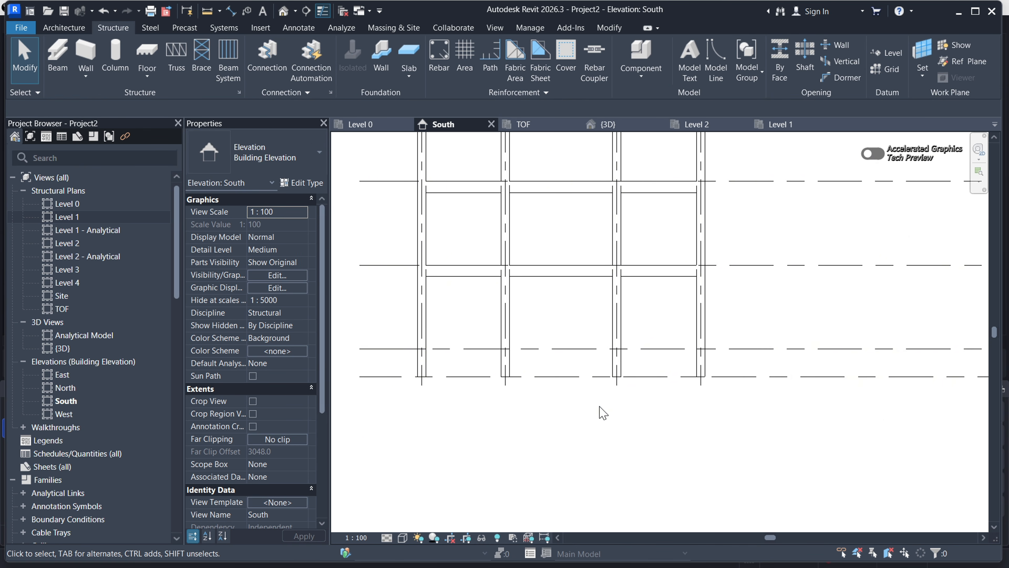
scroll(473, 362, down, 3)
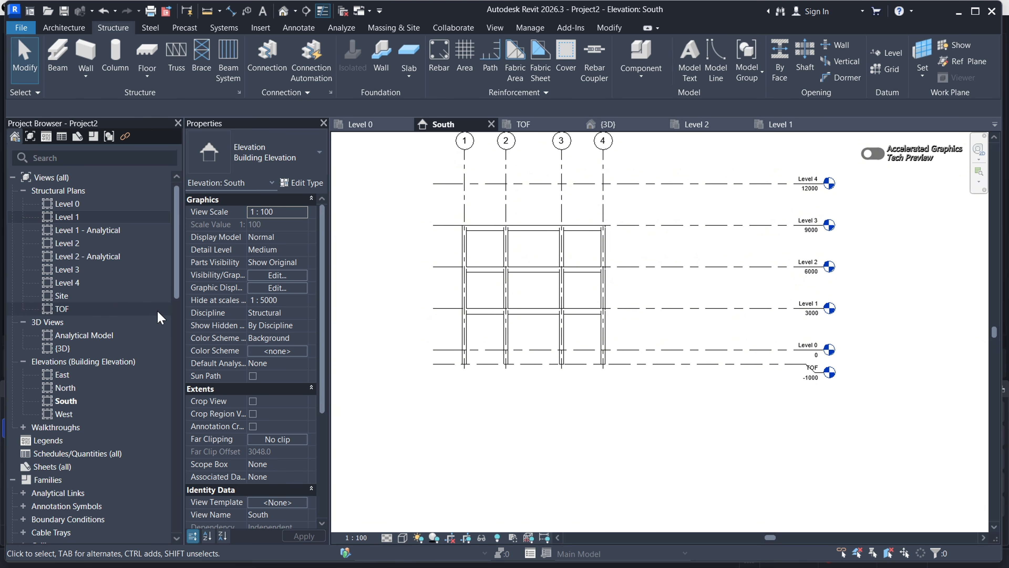
Open the TOF structural plan and start an isolated foundation using the M_Footing-Rectangular 1800 x 1200 x 450mm type
double_click(62, 309)
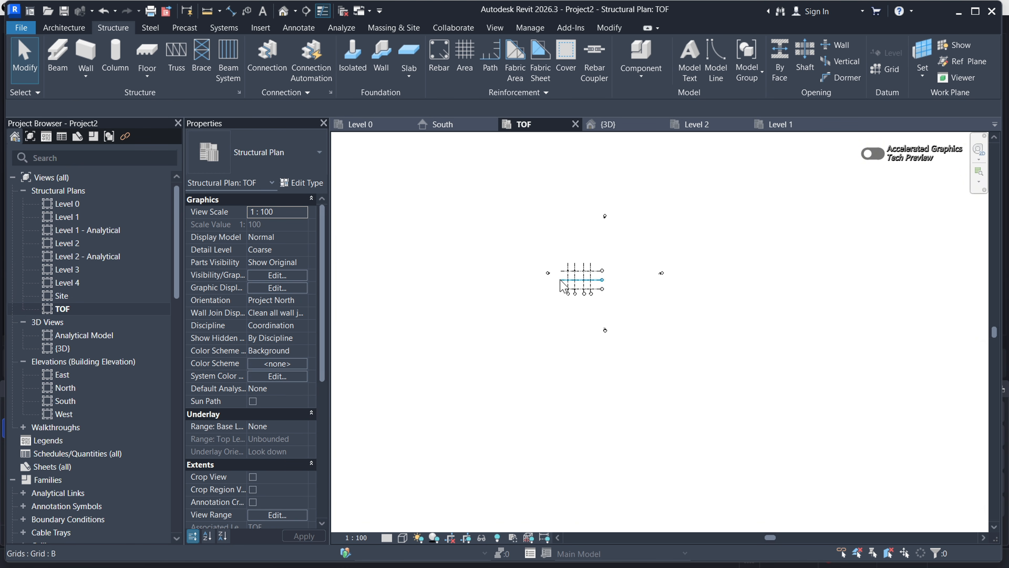
scroll(579, 277, up, 4)
middle_drag(522, 254, 458, 259)
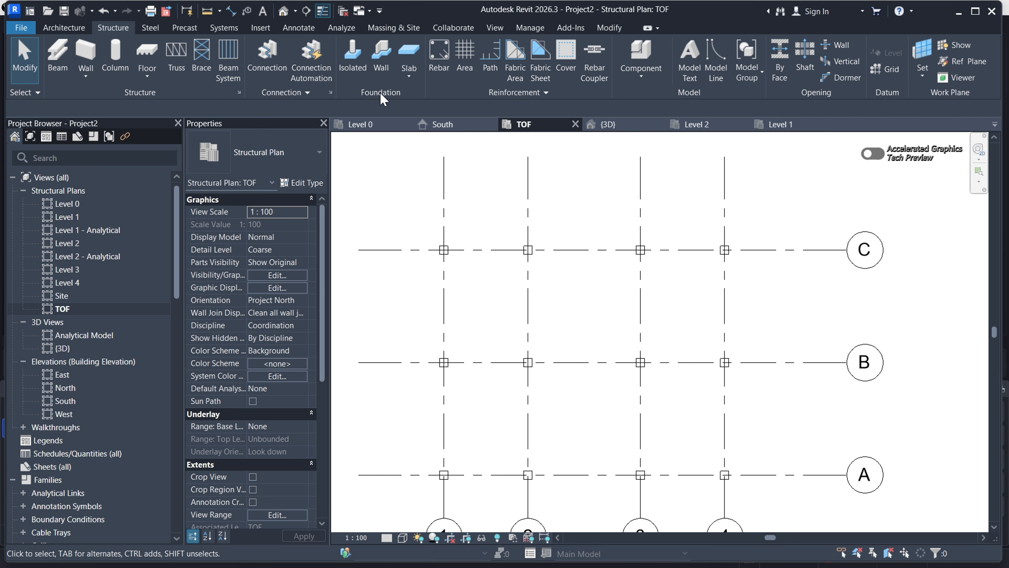
click(352, 56)
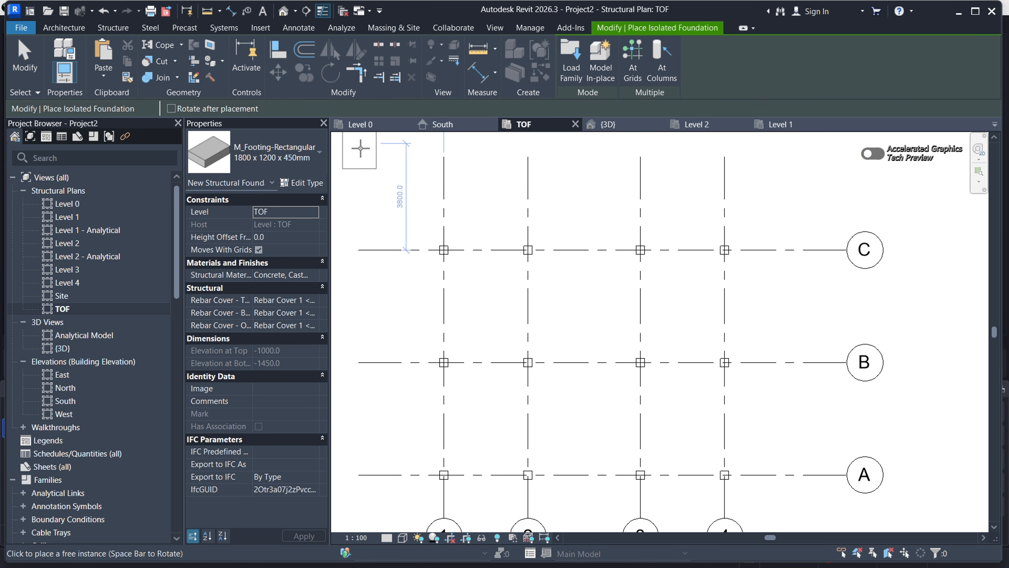
click(317, 156)
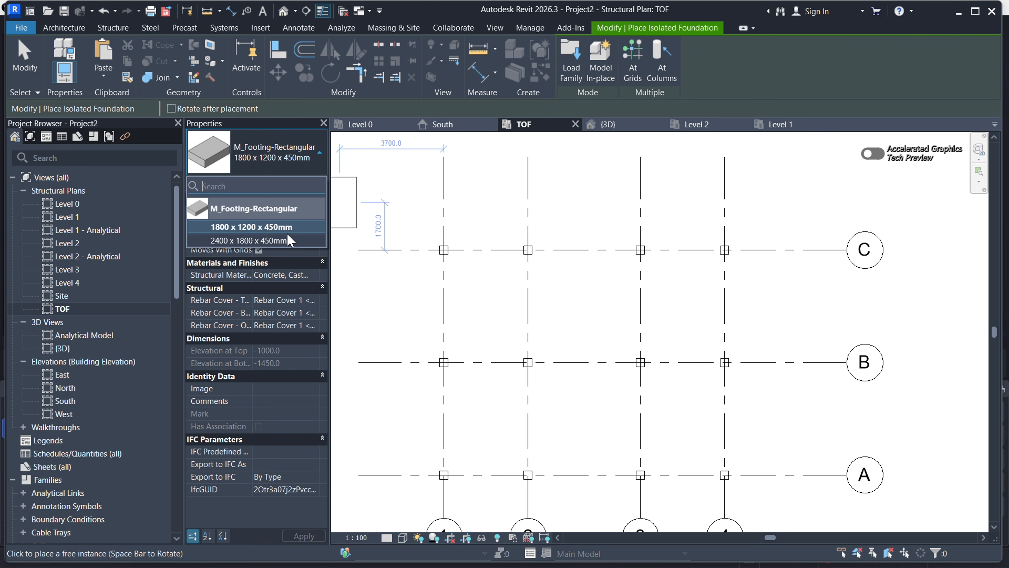
click(254, 227)
Duplicate the rectangular footing type under the name 1200 x 1200 x 400mm
click(304, 183)
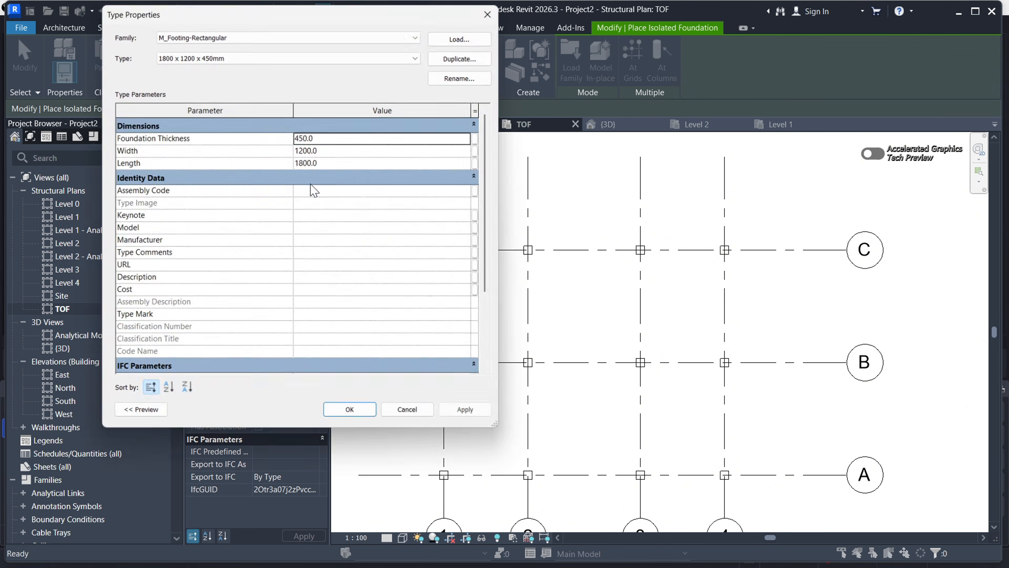
click(464, 56)
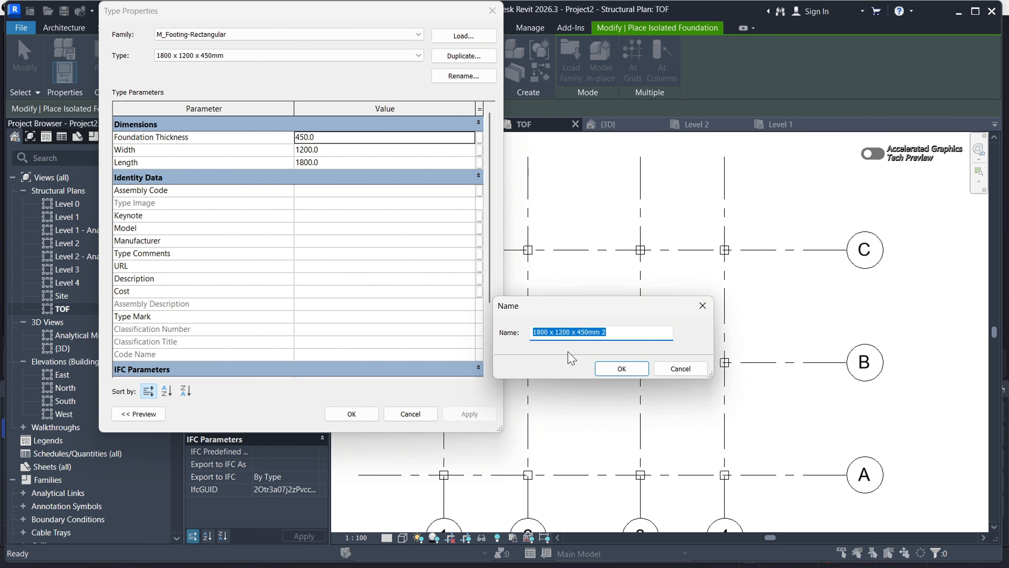
click(611, 332)
drag(605, 332, 592, 332)
click(612, 331)
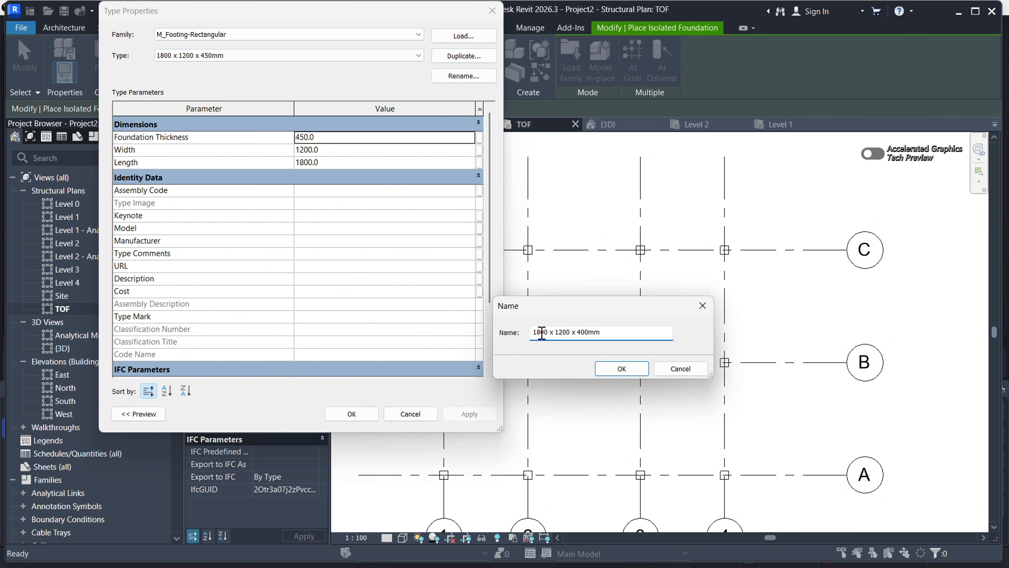
click(542, 333)
key(BackSpace)
text(2)
click(622, 369)
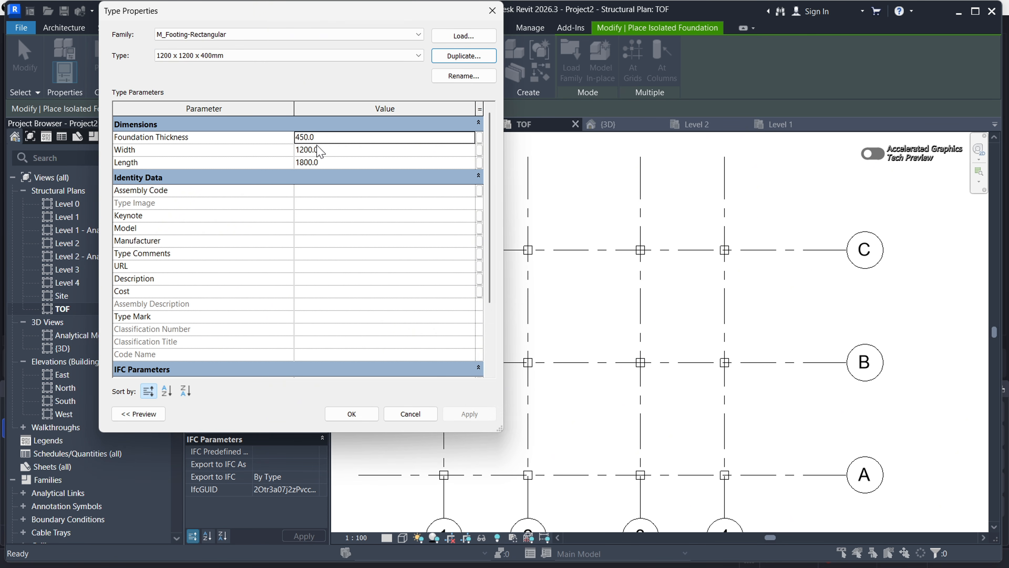
Set the new footing type's foundation thickness to 400 and its length to 1200
click(325, 138)
drag(325, 137, 264, 138)
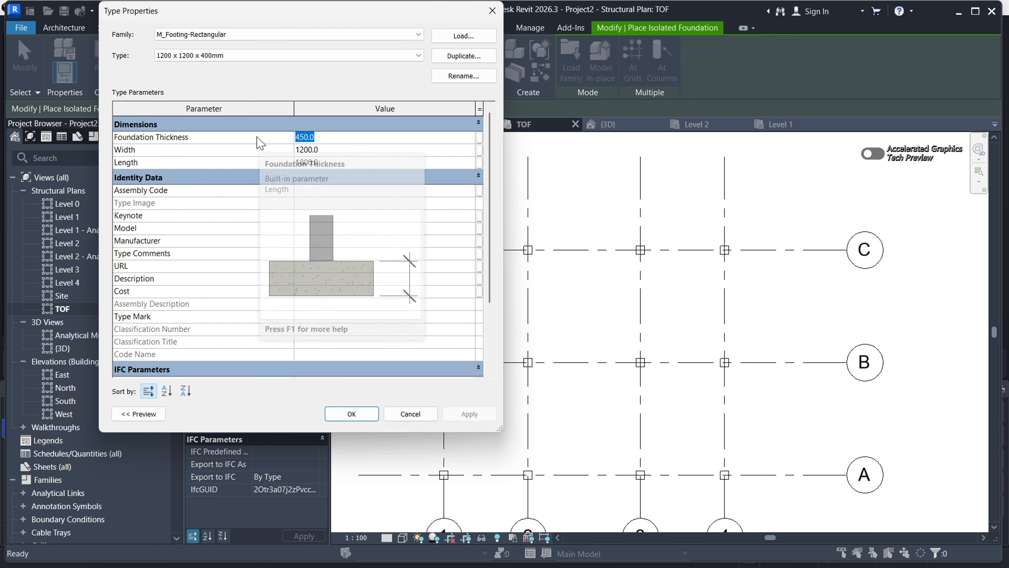
text(400)
click(330, 163)
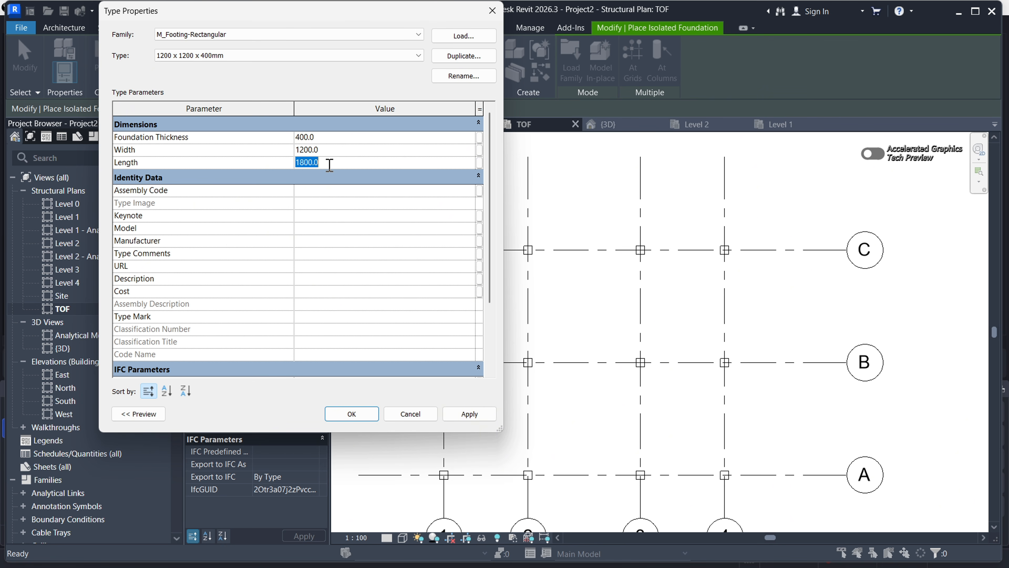
drag(329, 163, 269, 163)
text(1)
click(468, 413)
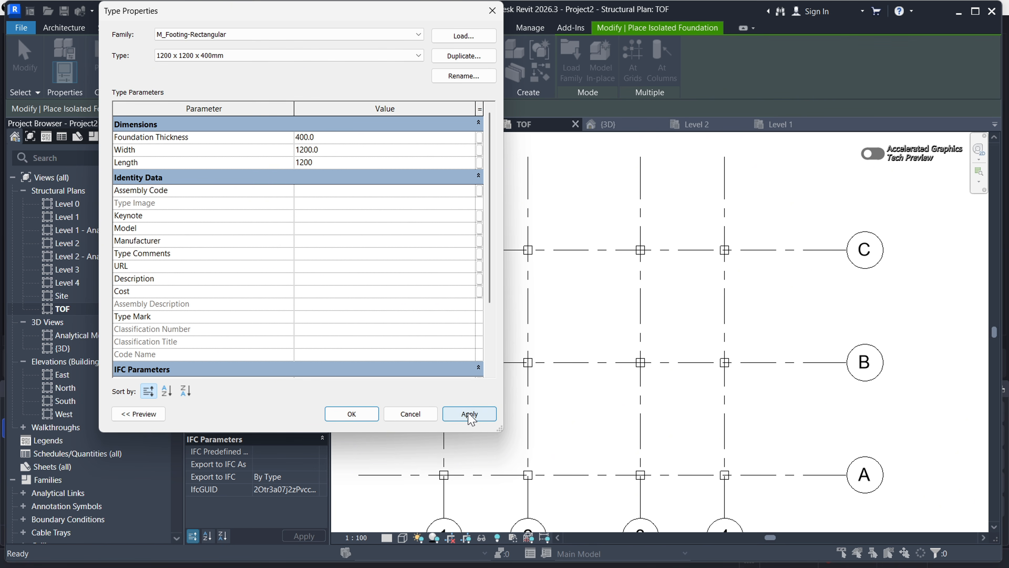
click(351, 413)
Place individual 1200 x 1200 x 400mm footings on grid C at the columns on grids 1, 2 and 3
scroll(480, 279, down, 3)
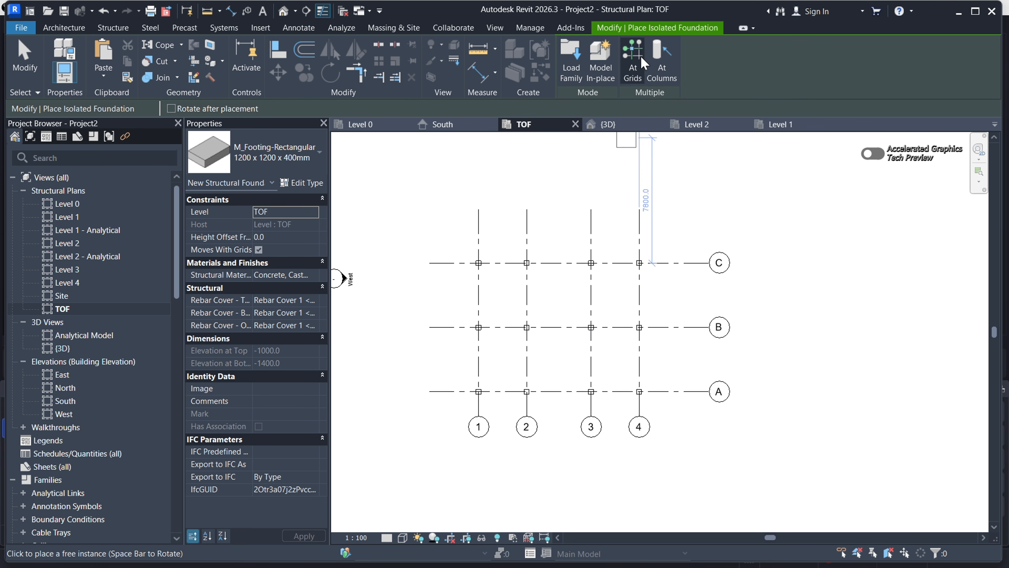
scroll(478, 263, up, 5)
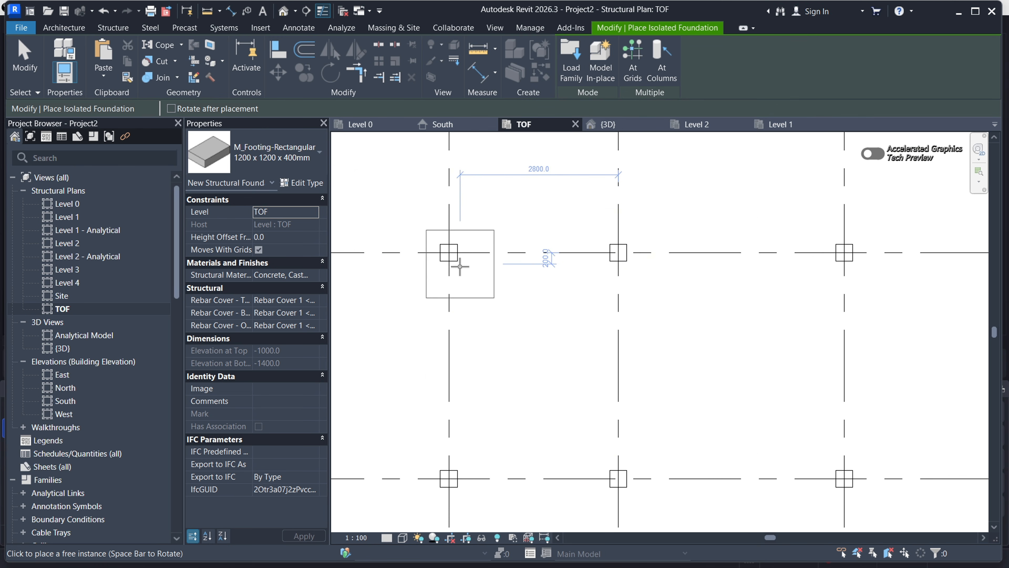
click(450, 254)
click(618, 253)
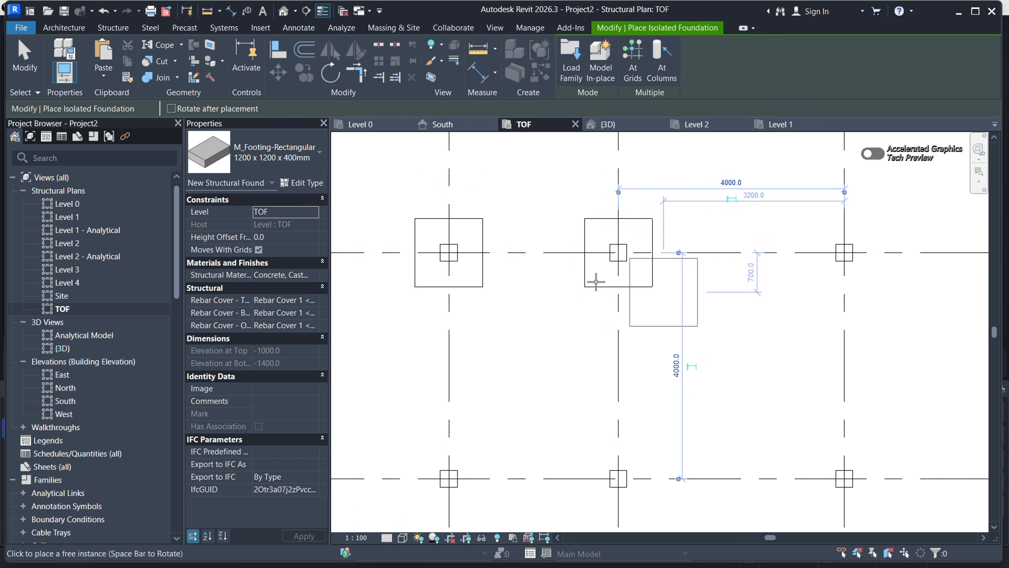
scroll(522, 287, down, 3)
scroll(740, 268, up, 5)
click(737, 269)
scroll(659, 288, down, 4)
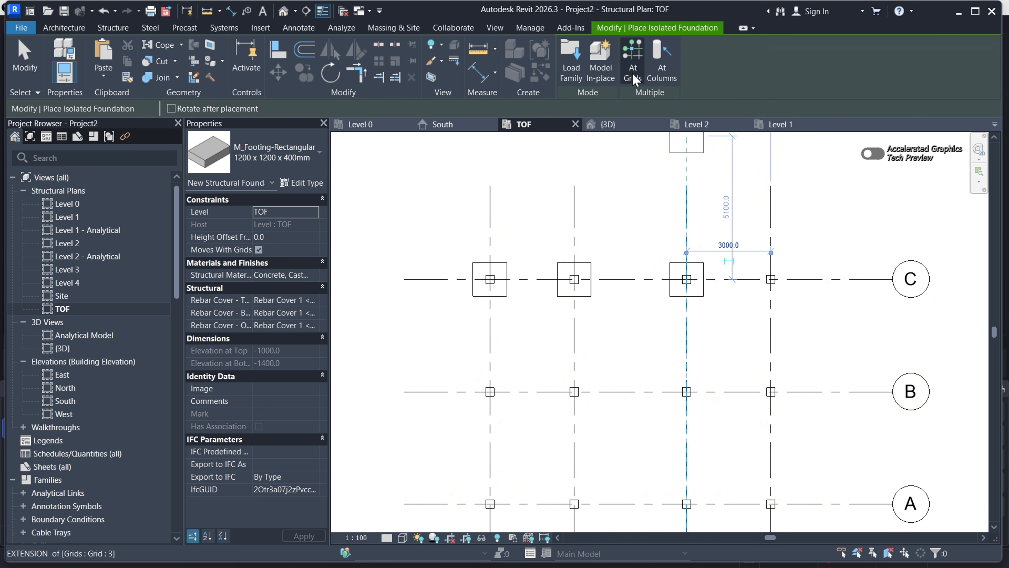
Place 1200 x 1200 x 400mm footings at all columns across grids A to C and 1 to 4 using At Columns
click(660, 56)
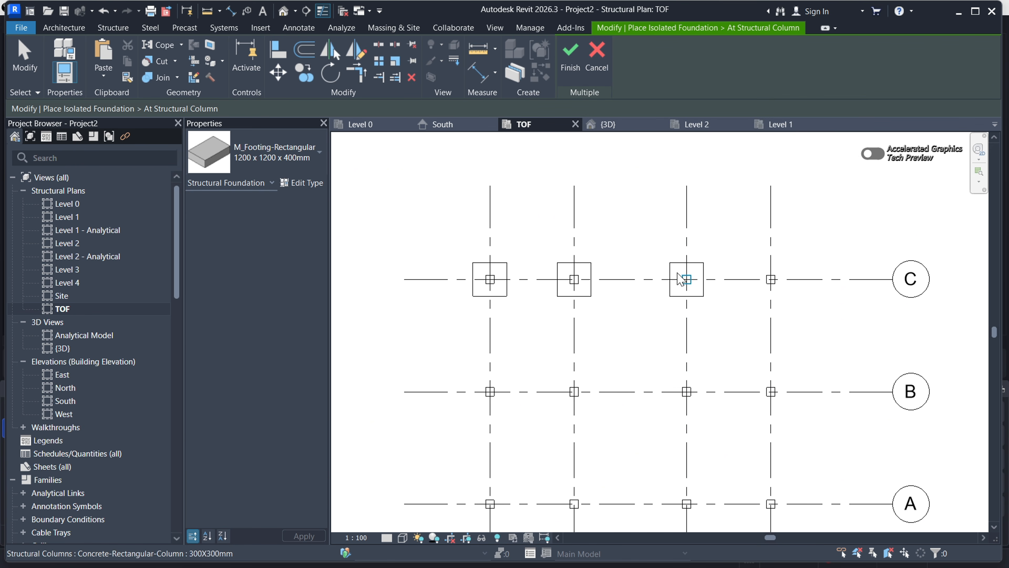
scroll(574, 271, down, 3)
drag(690, 382, 504, 238)
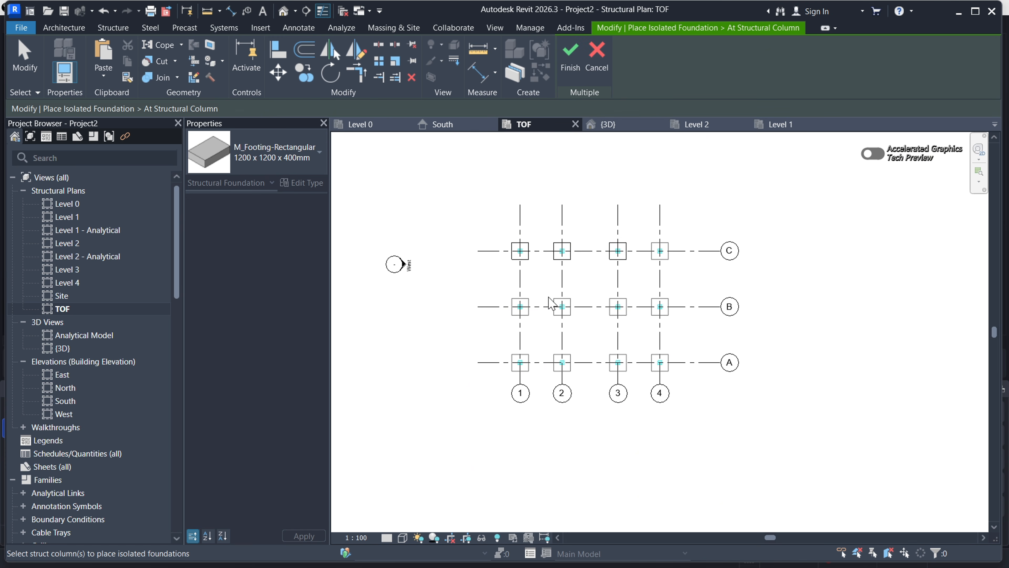
scroll(552, 304, up, 4)
scroll(576, 297, down, 2)
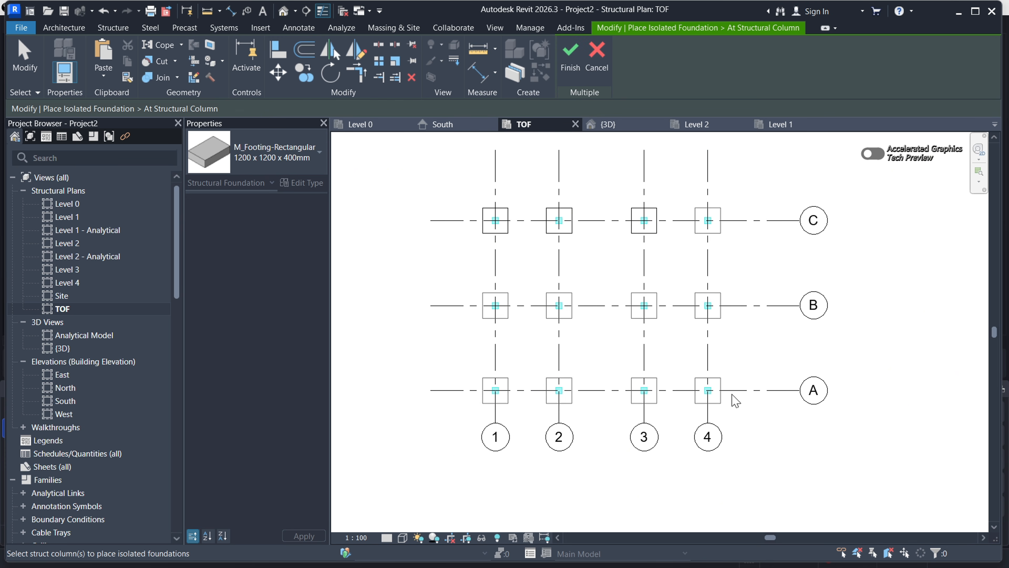
click(571, 56)
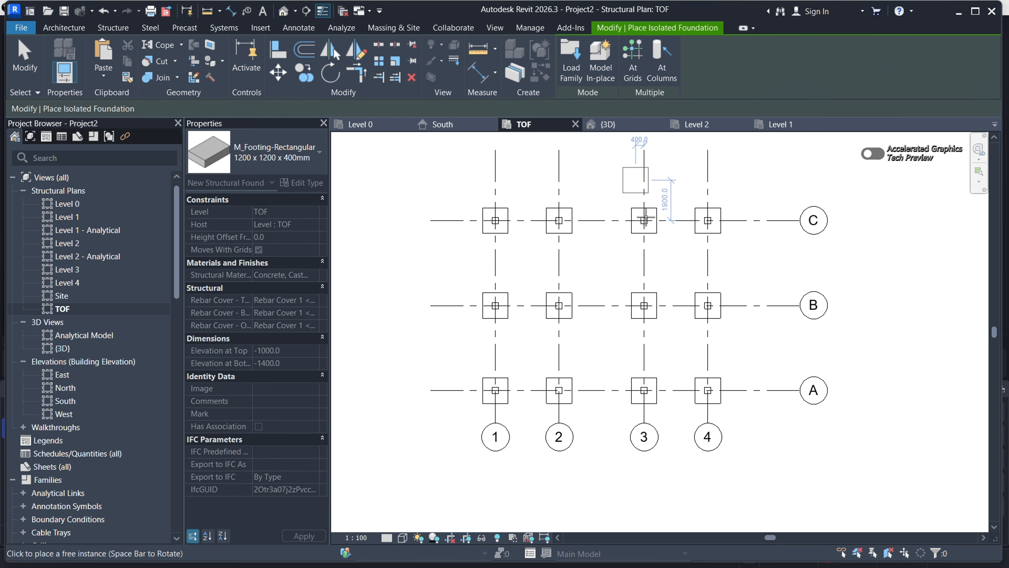
click(23, 63)
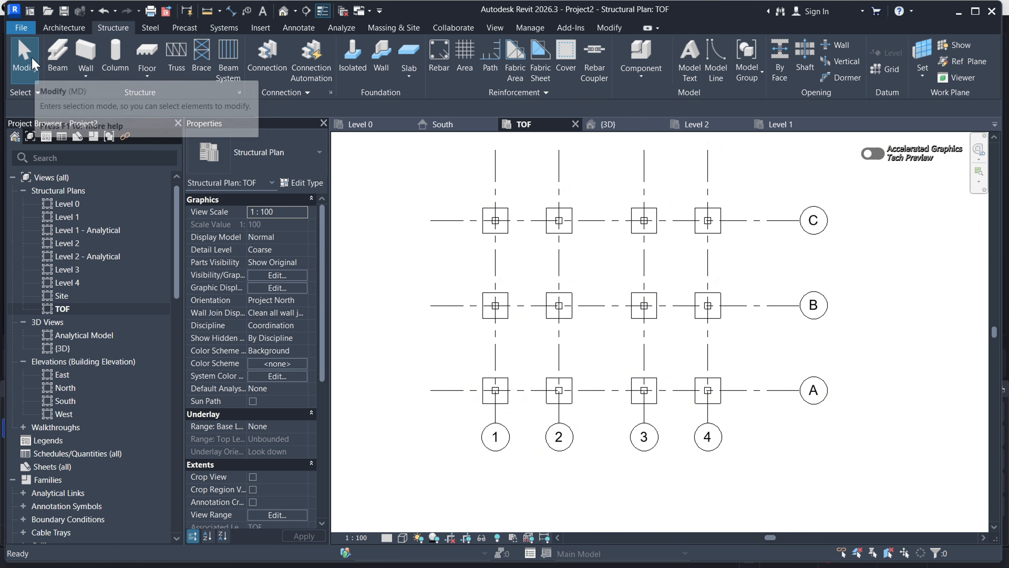
Inspect the footing layout in plan and open the {3D} view to examine the footings beneath the columns
scroll(586, 324, down, 1)
scroll(582, 275, up, 3)
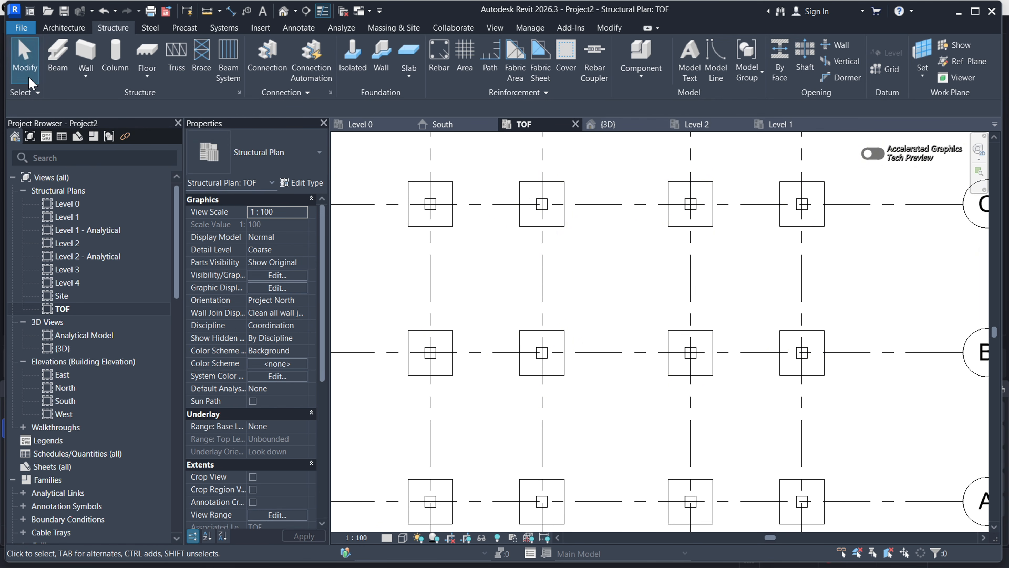
scroll(608, 223, down, 3)
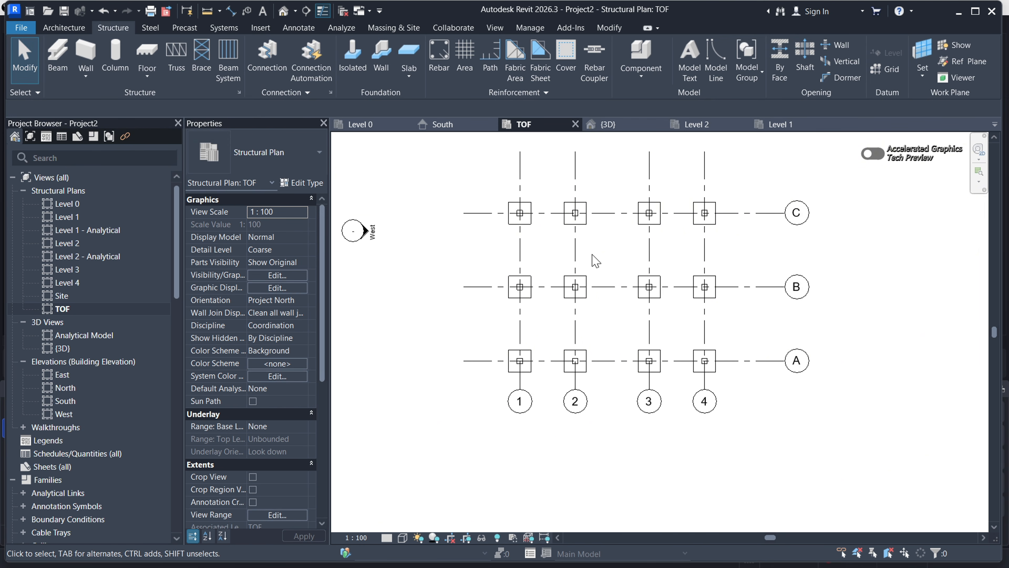
click(611, 126)
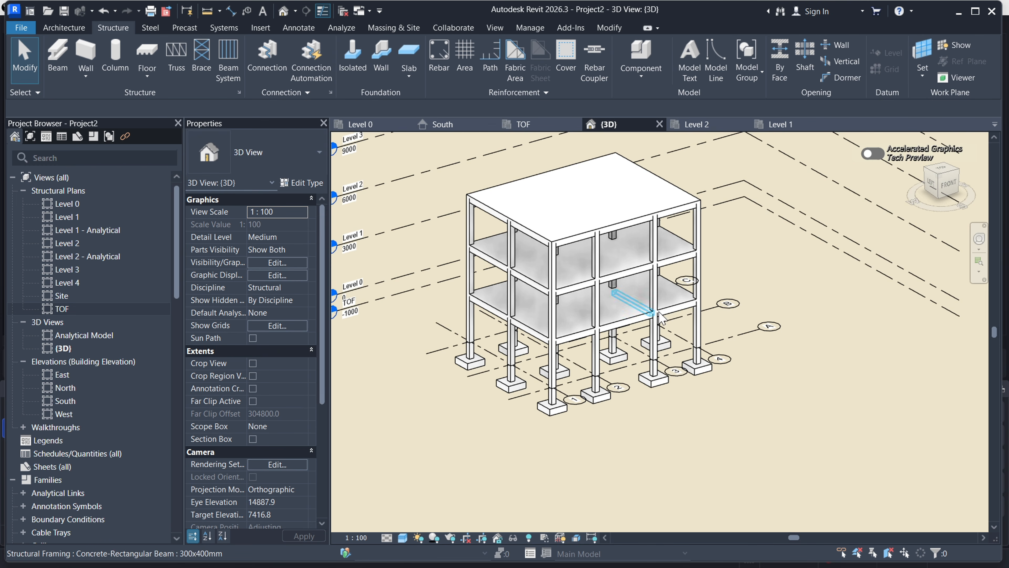
Examine the building frame and the footings beneath its columns from several angles in 3D
scroll(607, 264, down, 5)
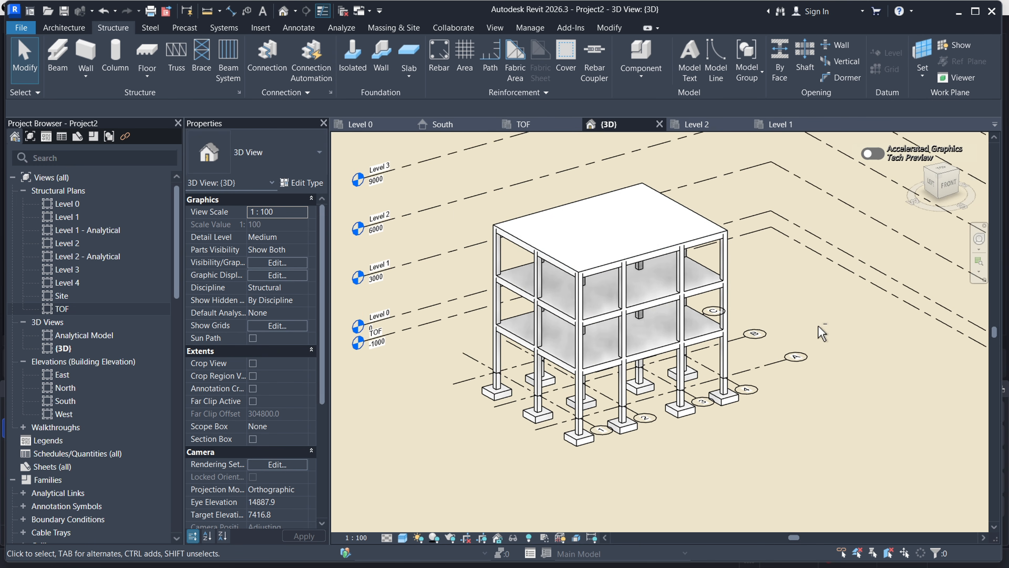
shift+middle_drag(820, 334, 705, 387)
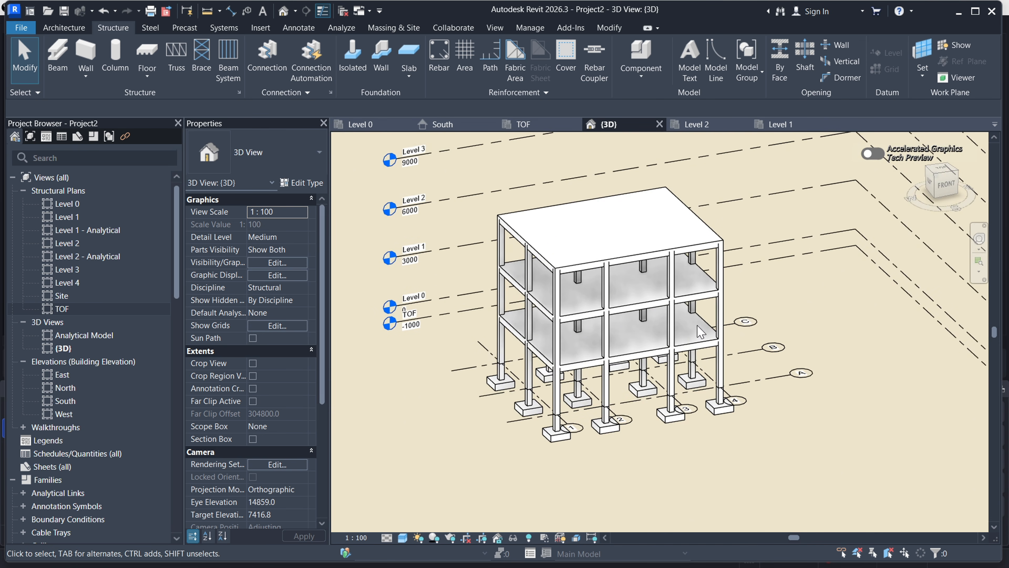
scroll(698, 317, up, 3)
scroll(698, 317, down, 4)
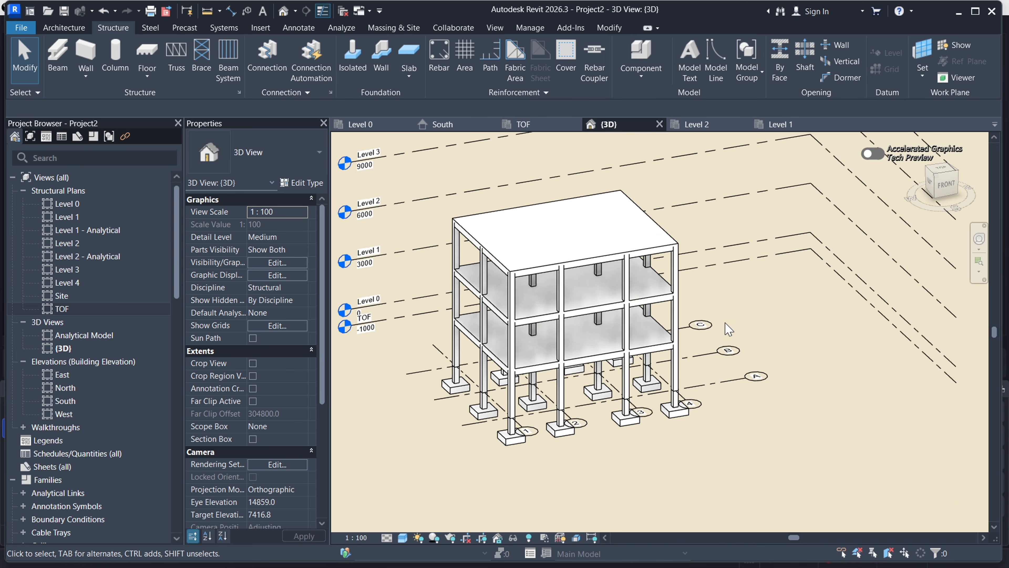
scroll(488, 164, up, 2)
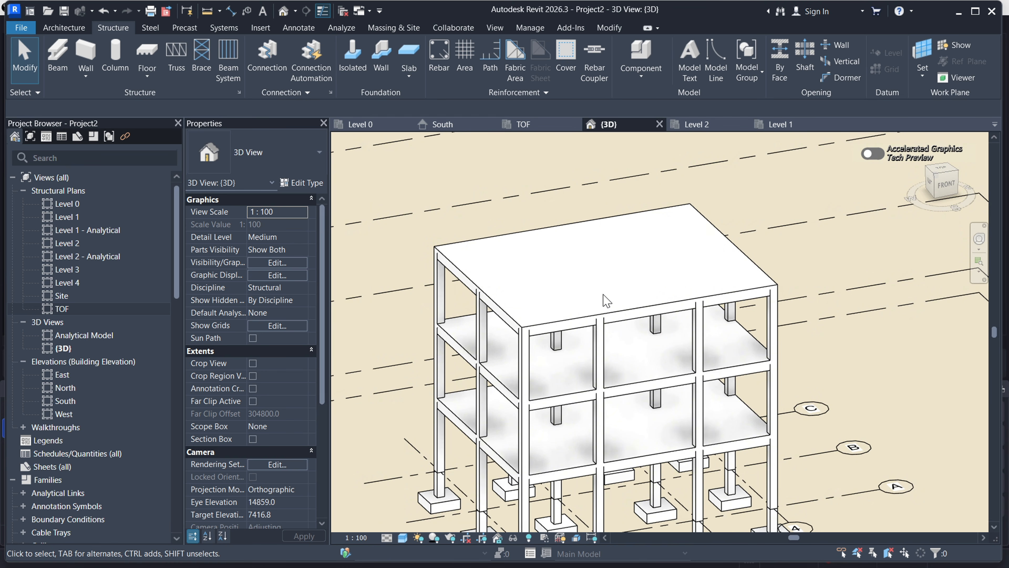
scroll(601, 282, down, 2)
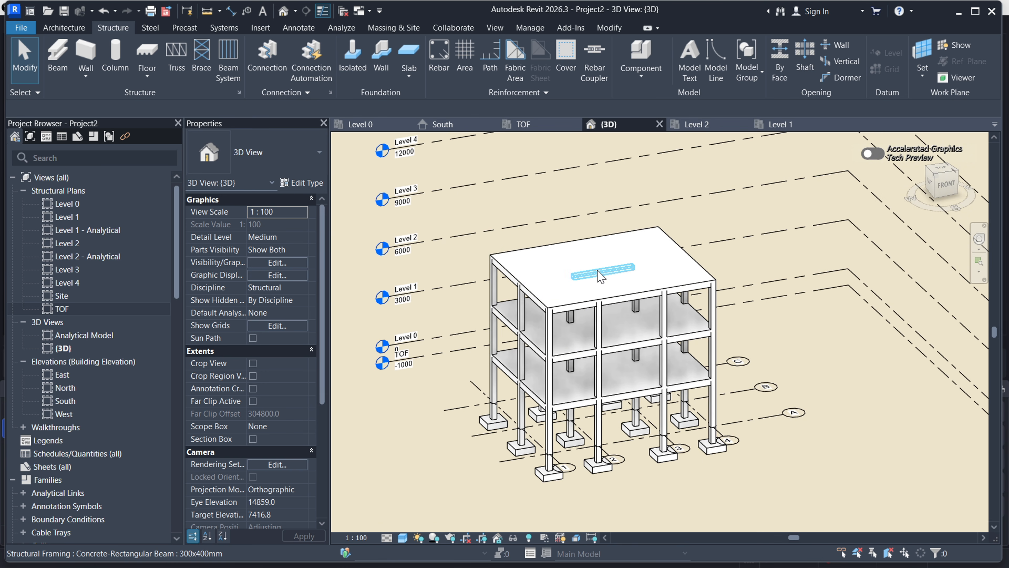
scroll(509, 248, up, 1)
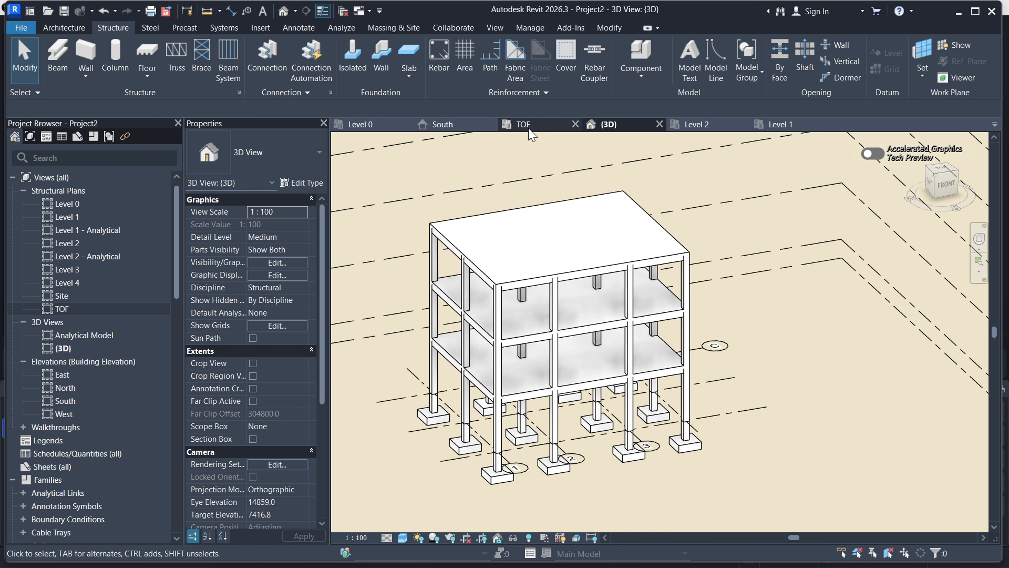
Open the Level 1 structural plan, start the Beam tool and review the beam types available in the project
click(781, 124)
scroll(597, 287, up, 2)
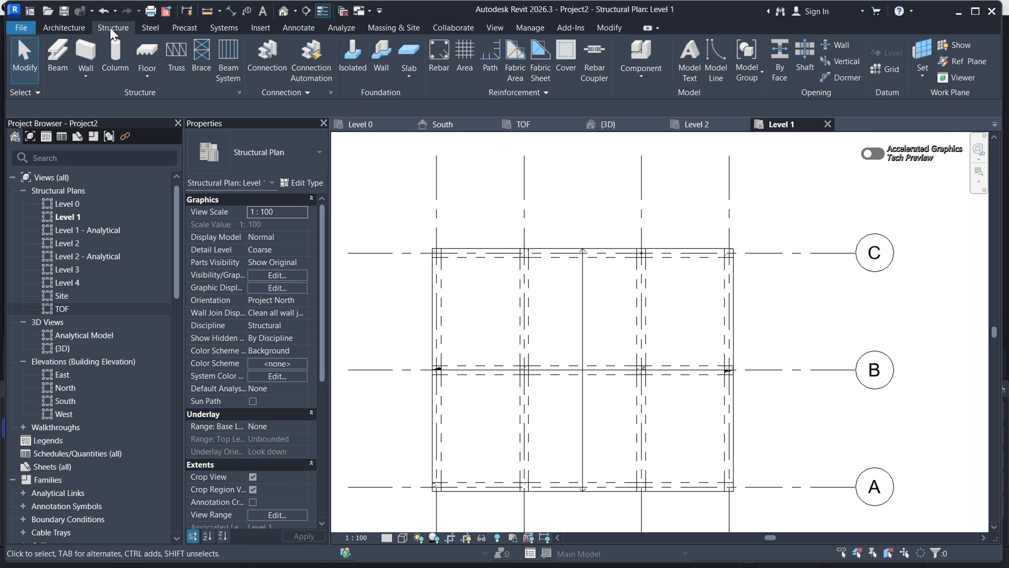
click(57, 56)
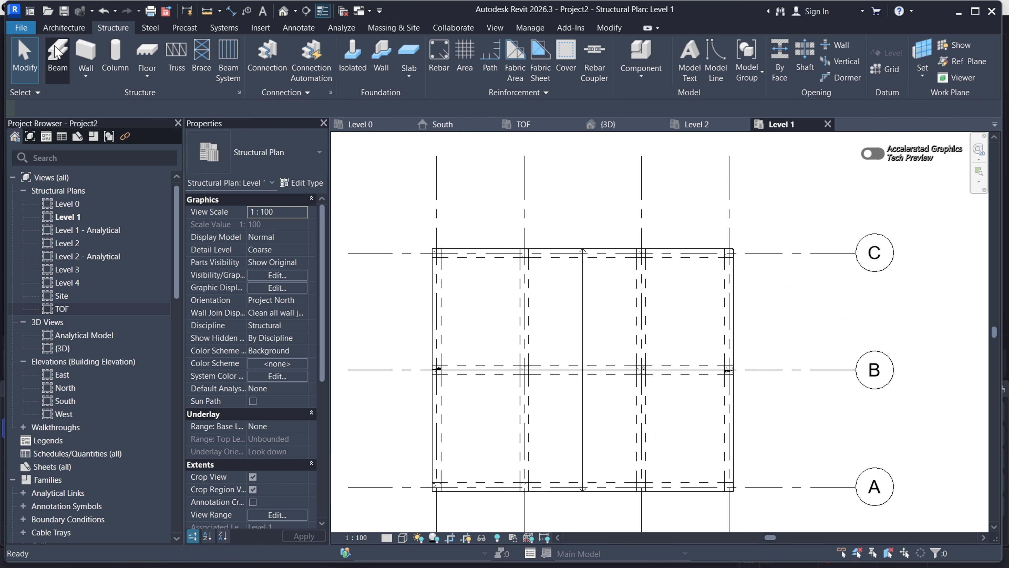
click(319, 152)
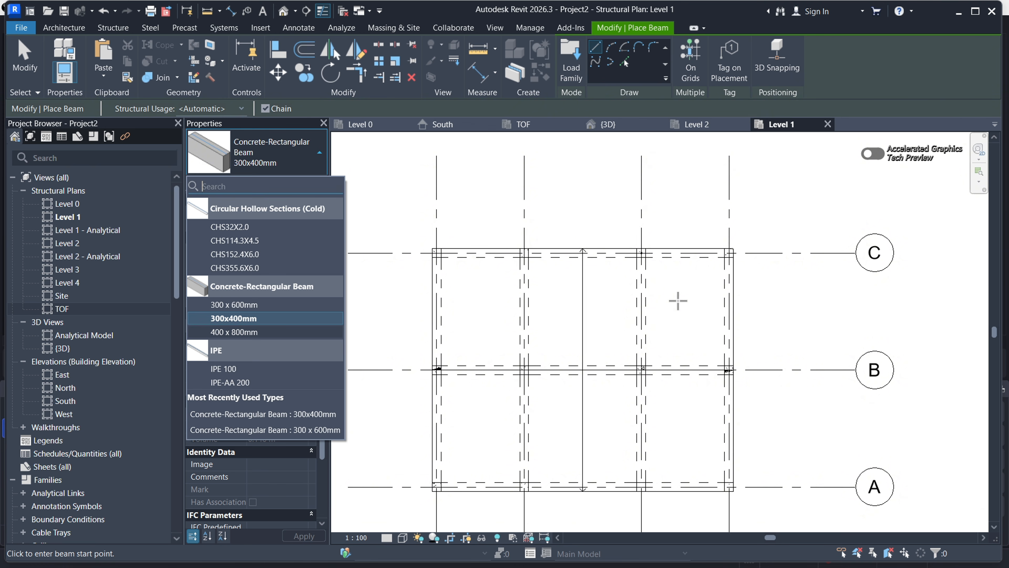
click(310, 151)
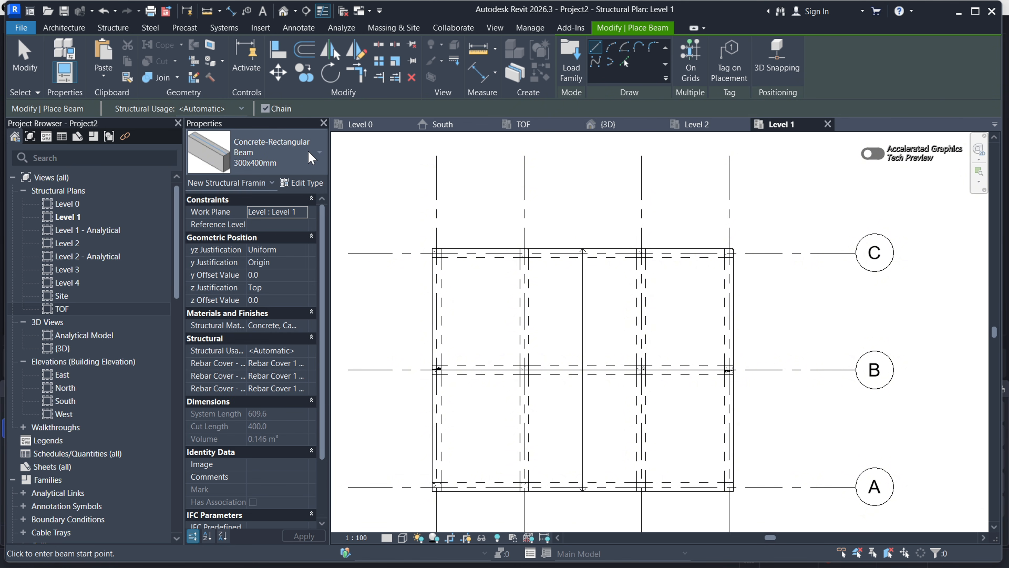
click(311, 158)
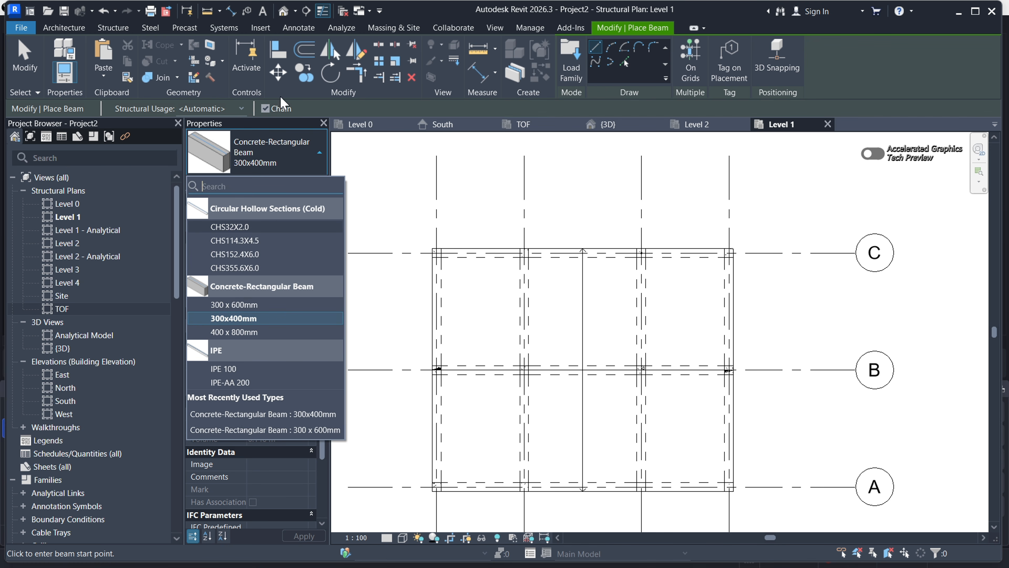
click(306, 153)
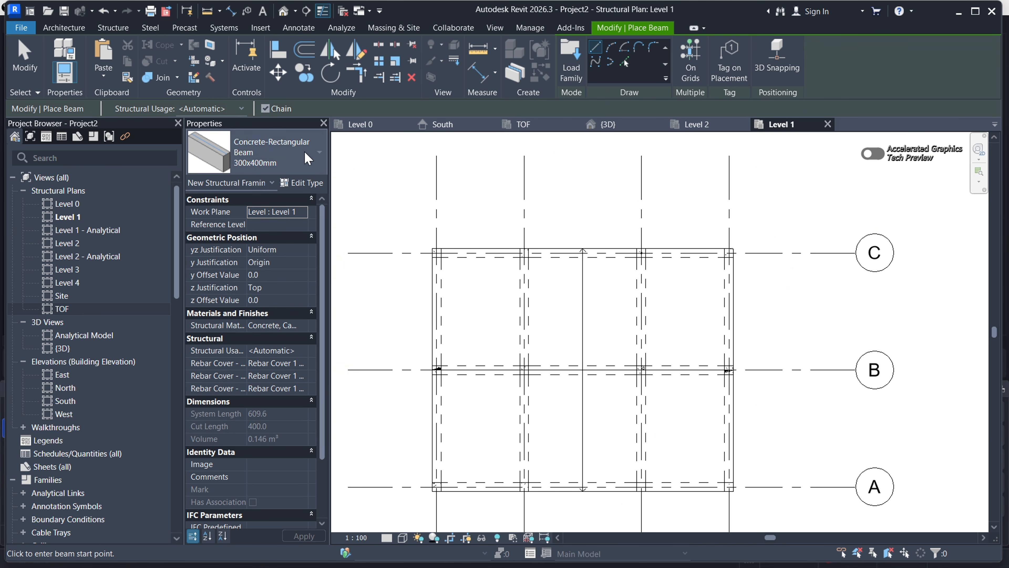
click(308, 159)
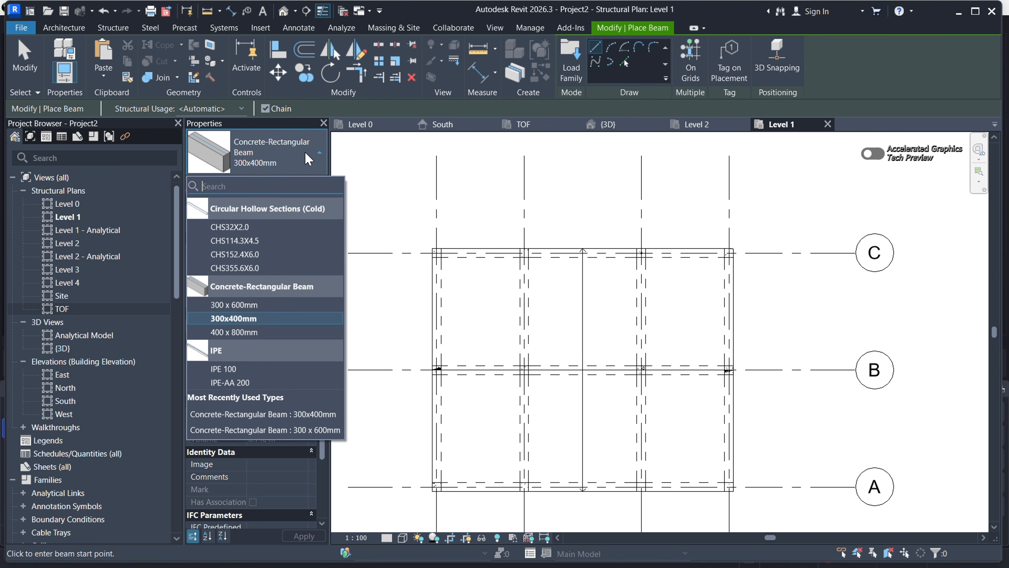
click(308, 159)
click(308, 159)
click(309, 159)
click(309, 159)
Restart the Beam tool and choose the Concrete-Rectangular Beam type 300 x 600mm
click(113, 27)
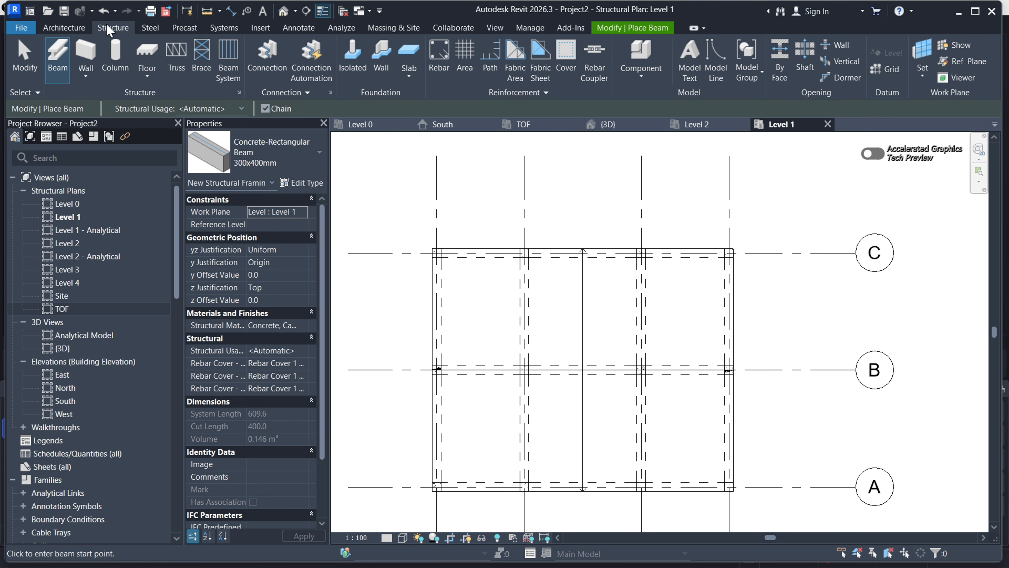
click(123, 73)
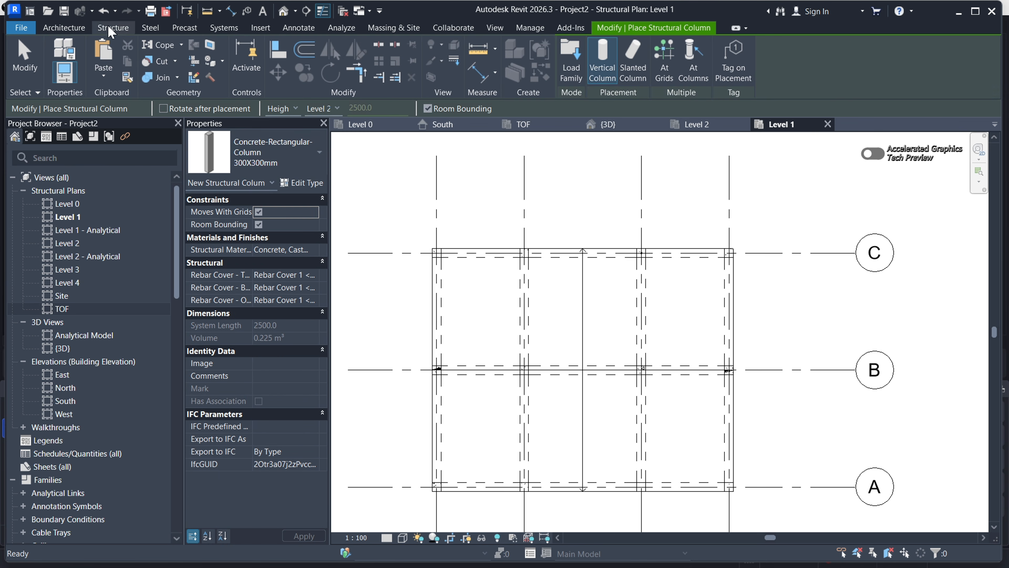
click(58, 55)
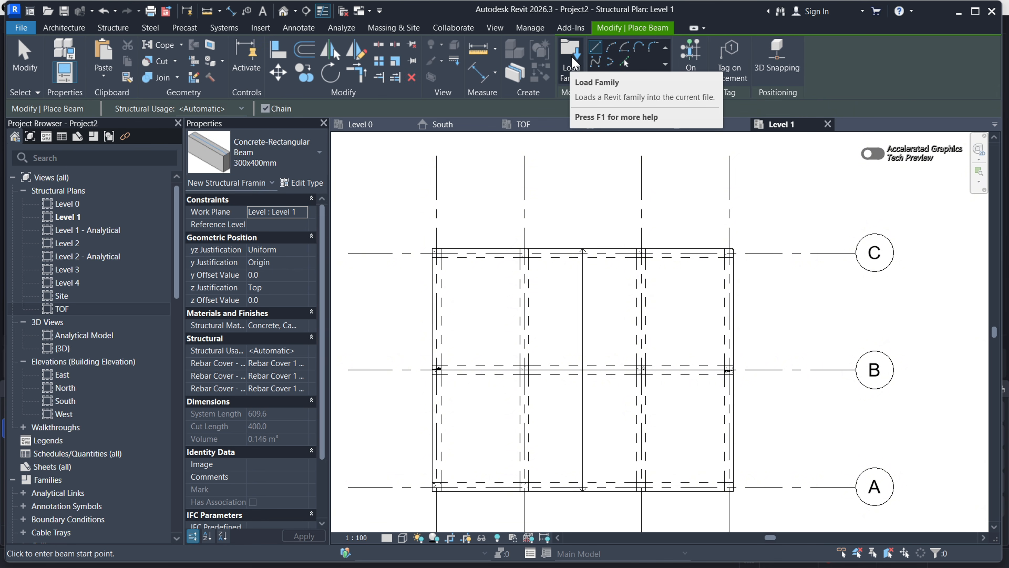
click(303, 166)
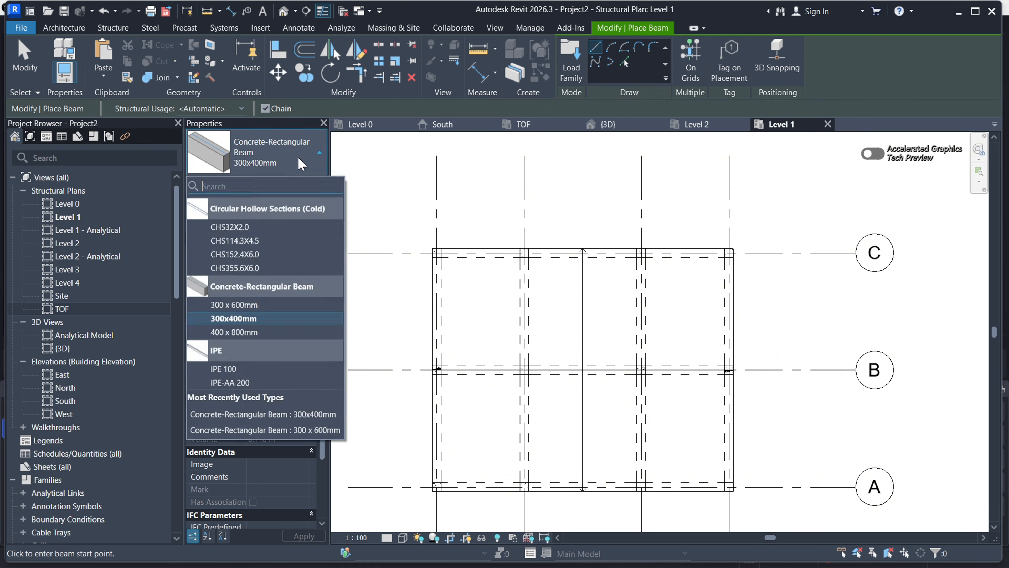
click(243, 305)
Start loading a family and browse from Libraries to the English UK content folder
click(571, 59)
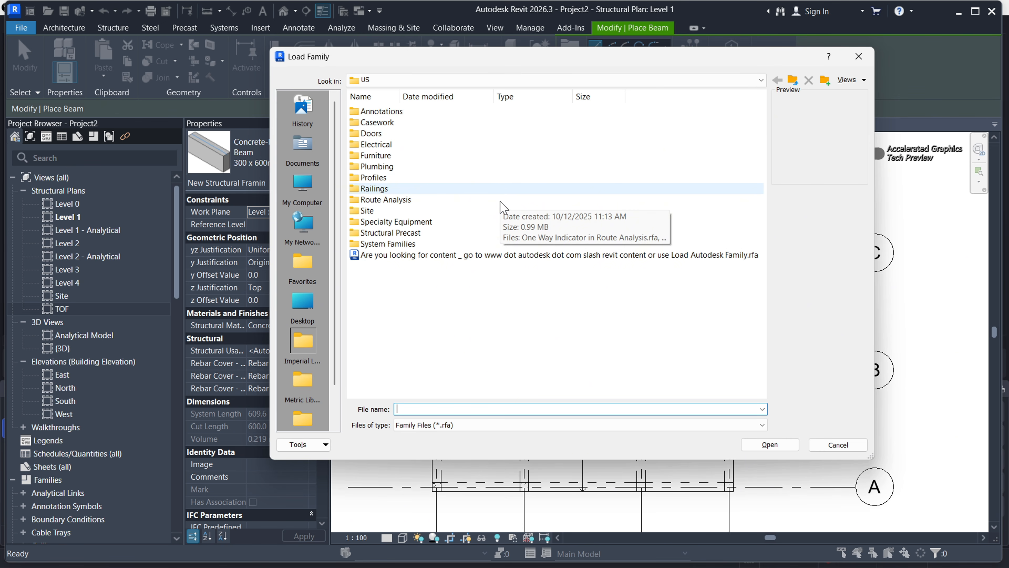
click(760, 80)
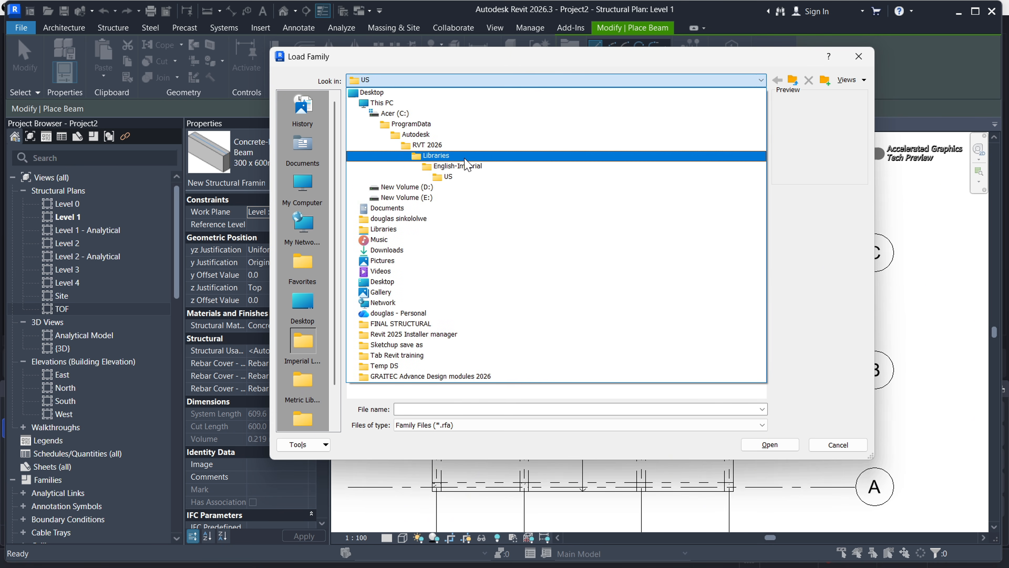
click(464, 156)
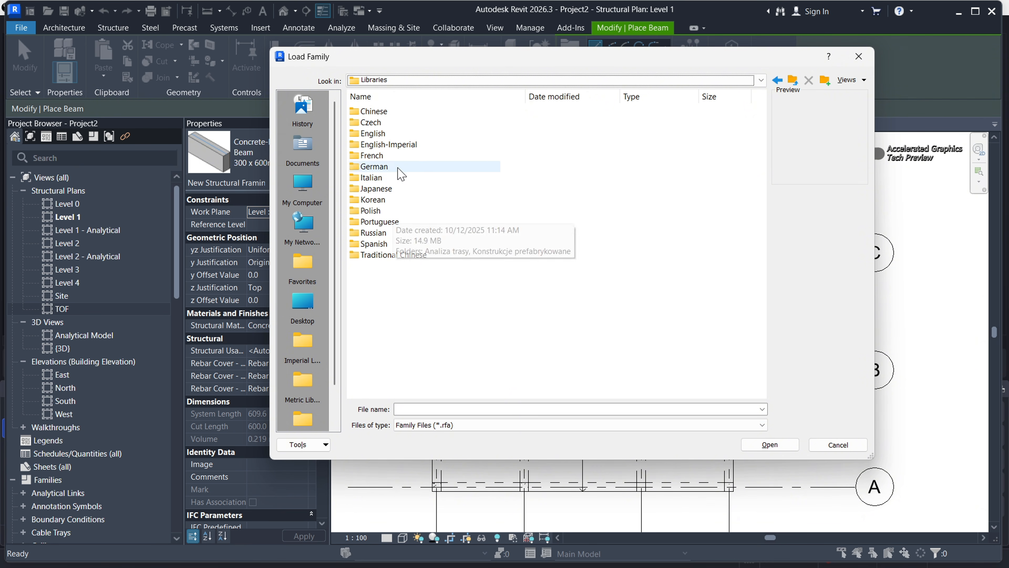
double_click(376, 133)
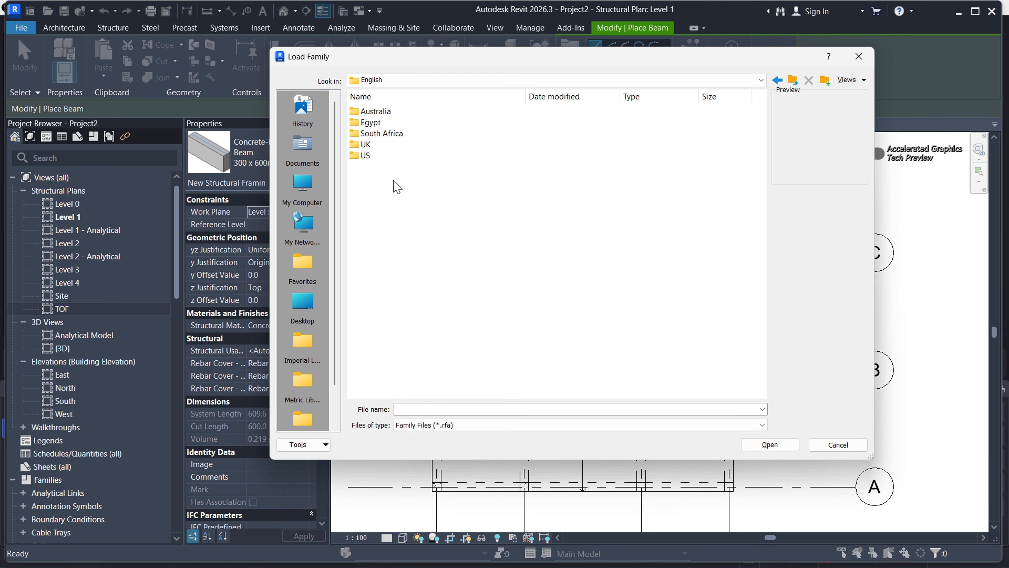
double_click(370, 144)
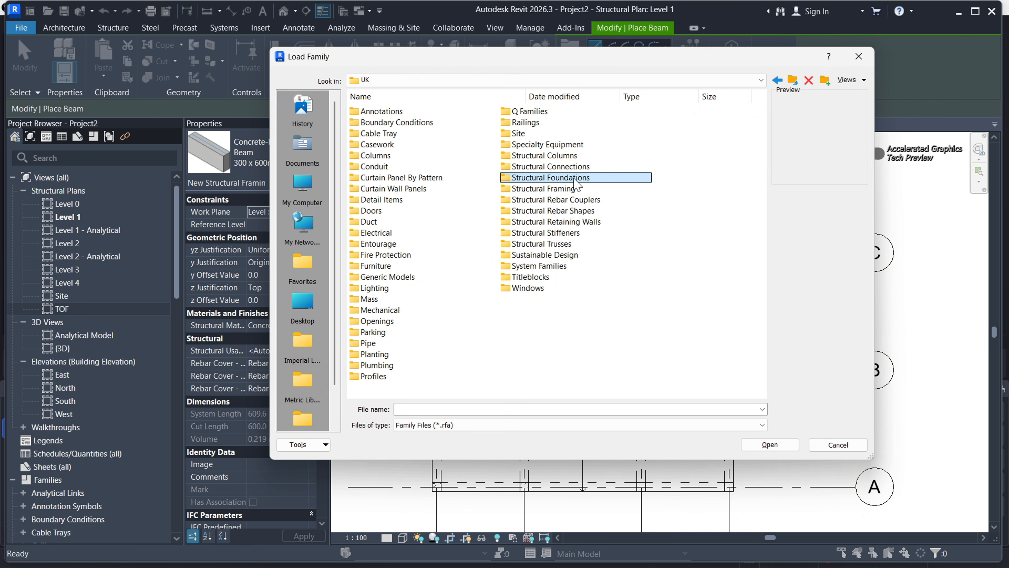
Try to load Concrete Round.rfa from the Structural Columns Concrete folder while the Beam tool is active
click(558, 156)
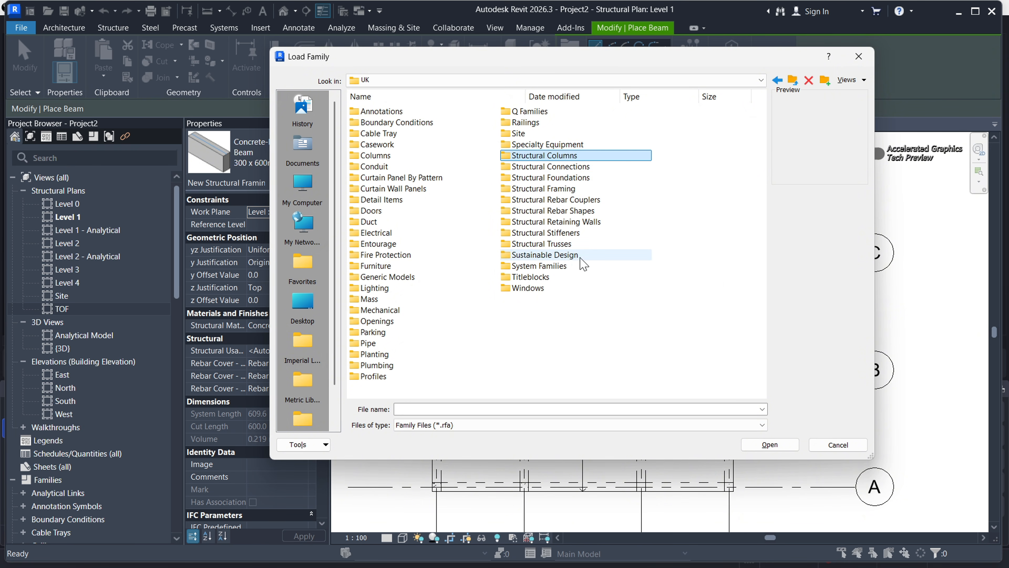
click(559, 211)
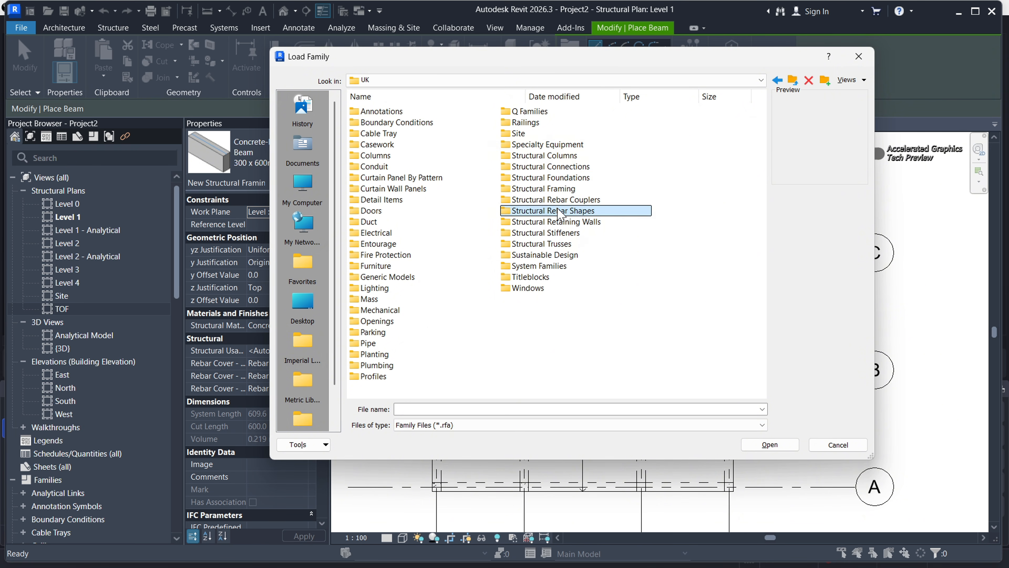
click(536, 245)
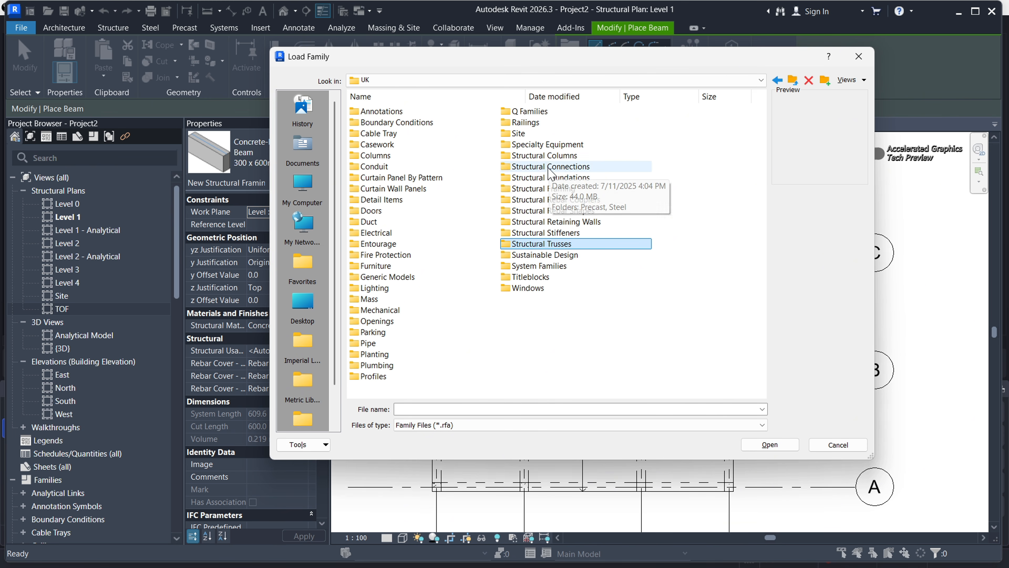
double_click(546, 156)
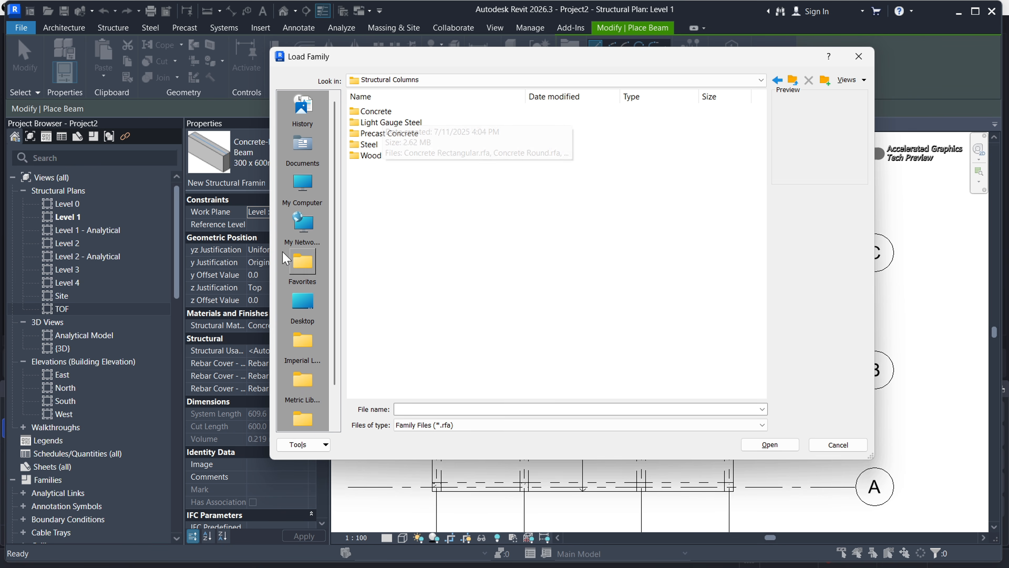
double_click(376, 112)
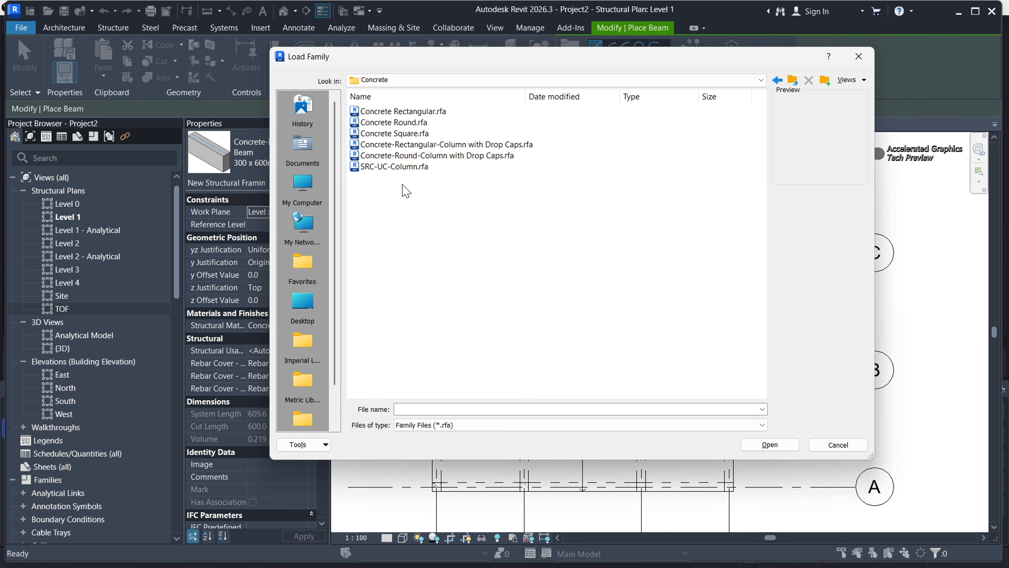
click(406, 124)
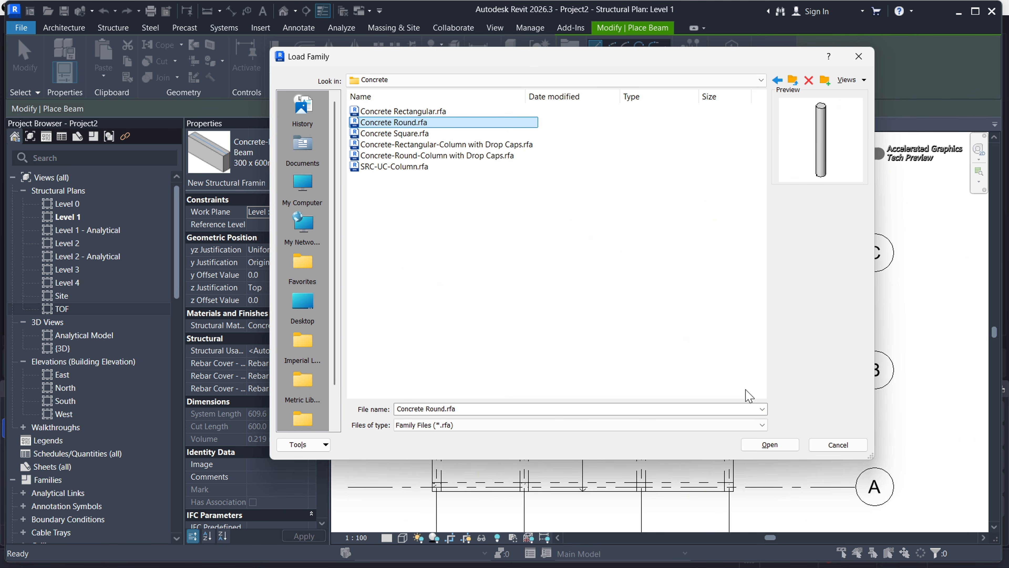
click(770, 445)
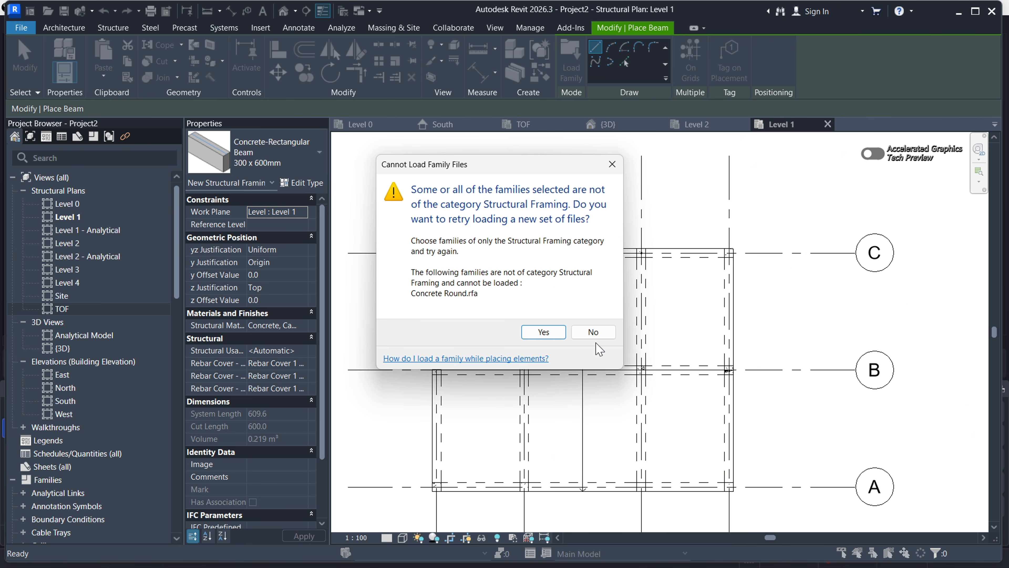
click(594, 333)
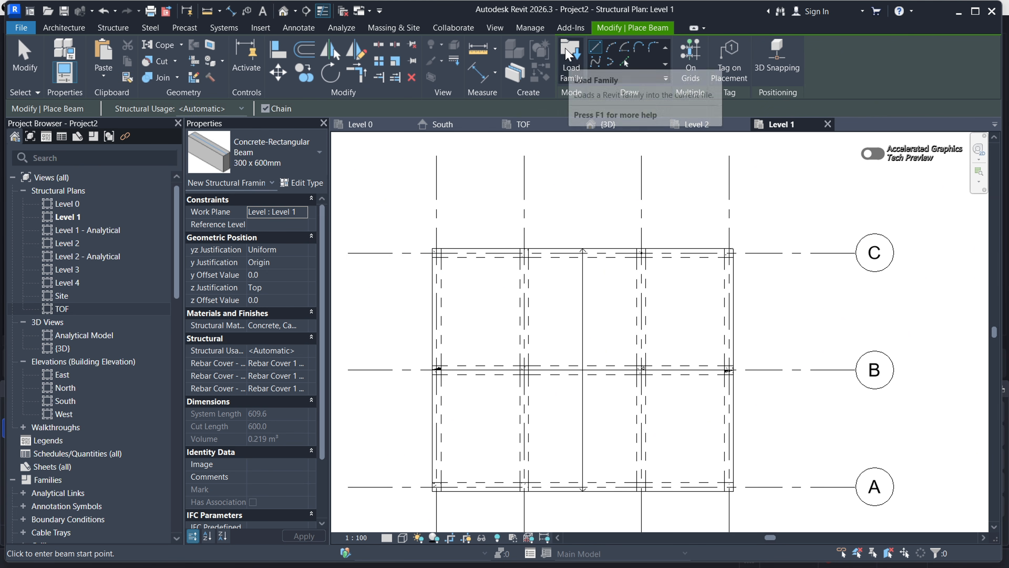
Start loading a family for the Beam tool and browse the UK library to the Concrete folder of Structural Framing
click(569, 61)
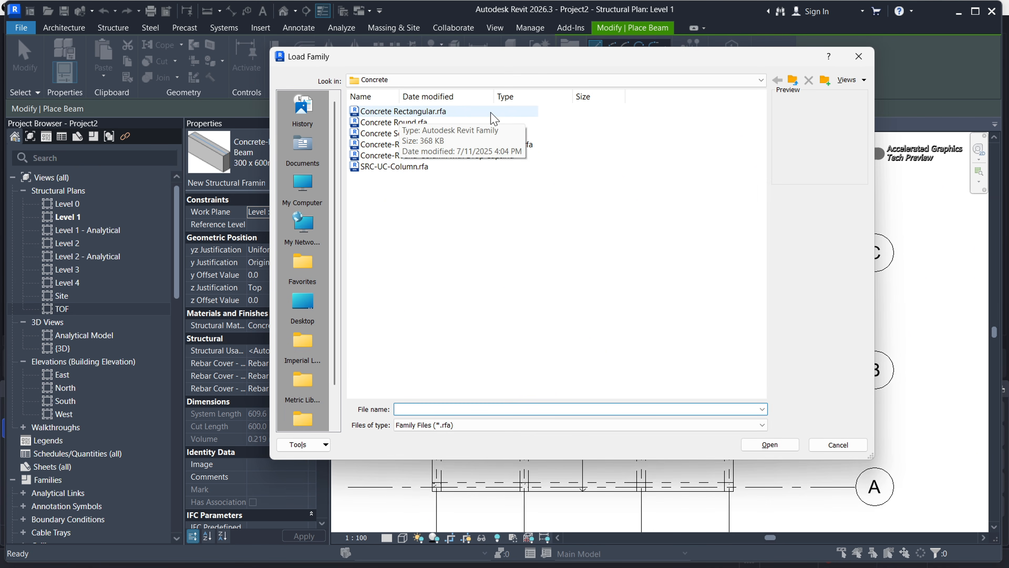
click(760, 80)
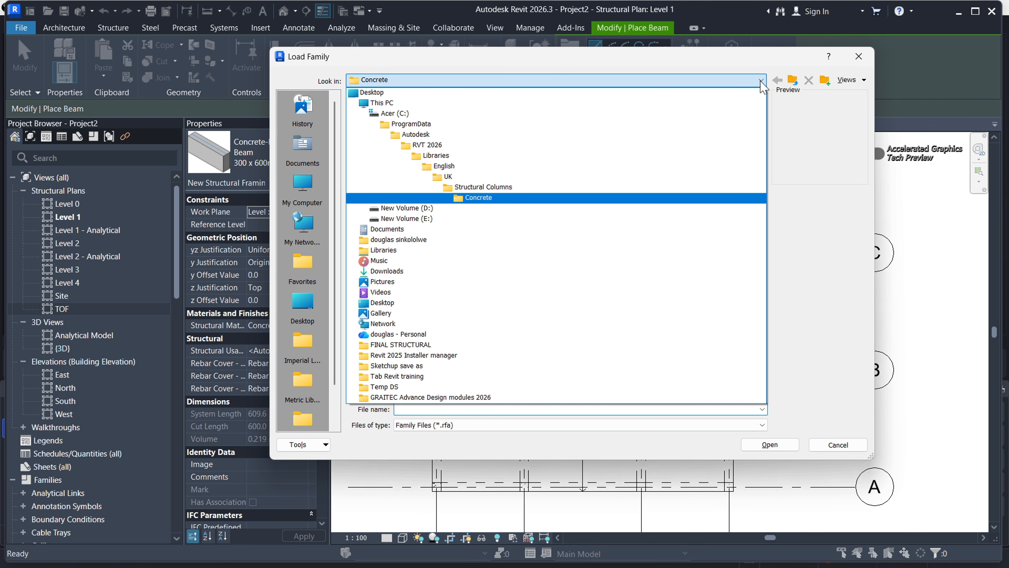
click(467, 177)
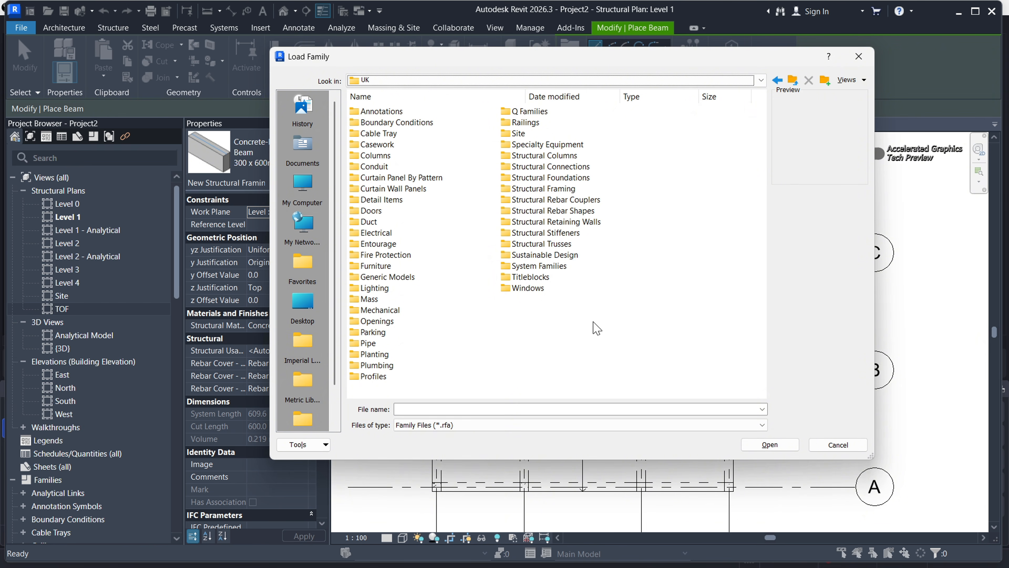
double_click(567, 190)
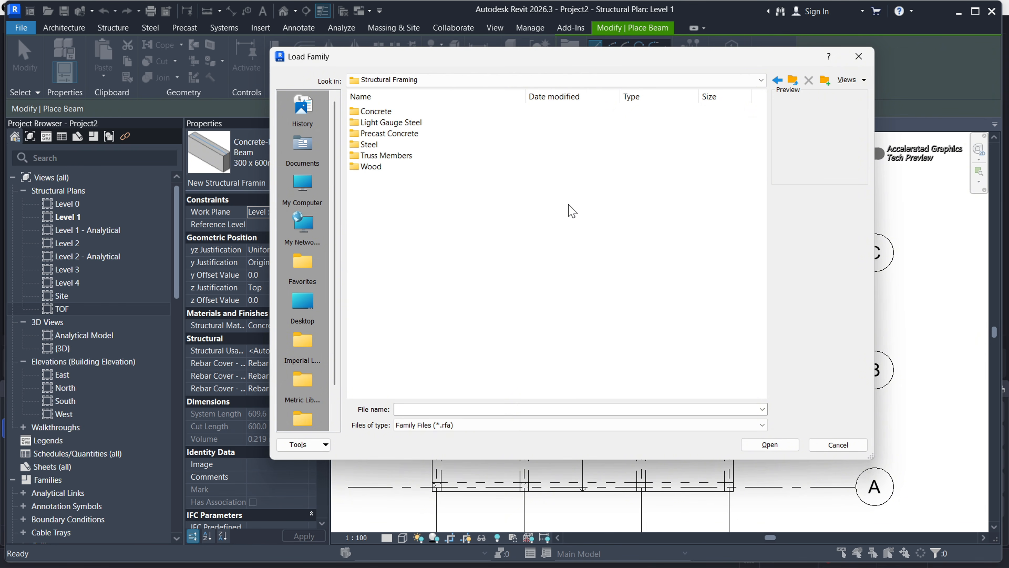
double_click(381, 112)
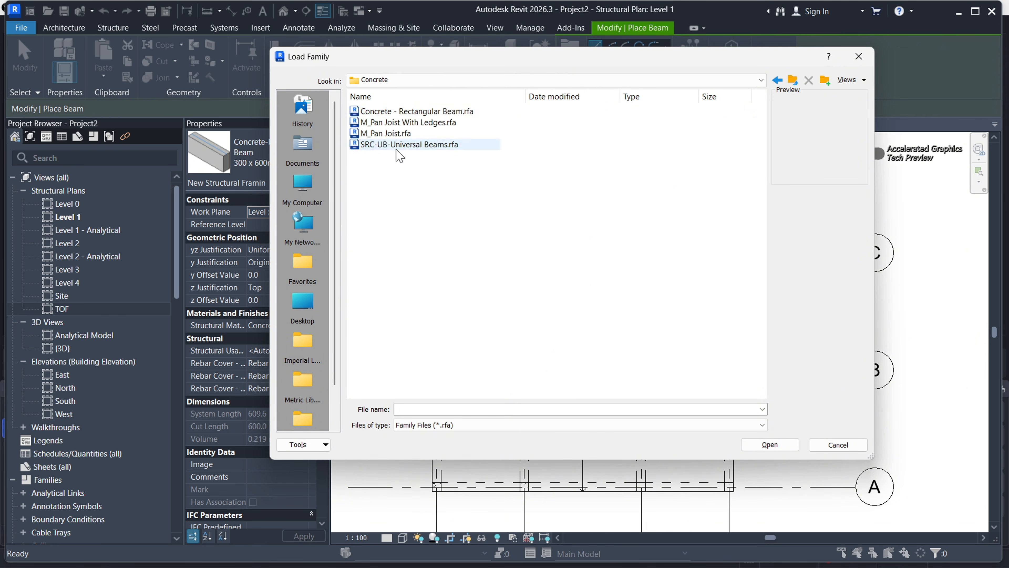
Preview the concrete framing families and load Concrete - Rectangular Beam.rfa into the project
click(423, 112)
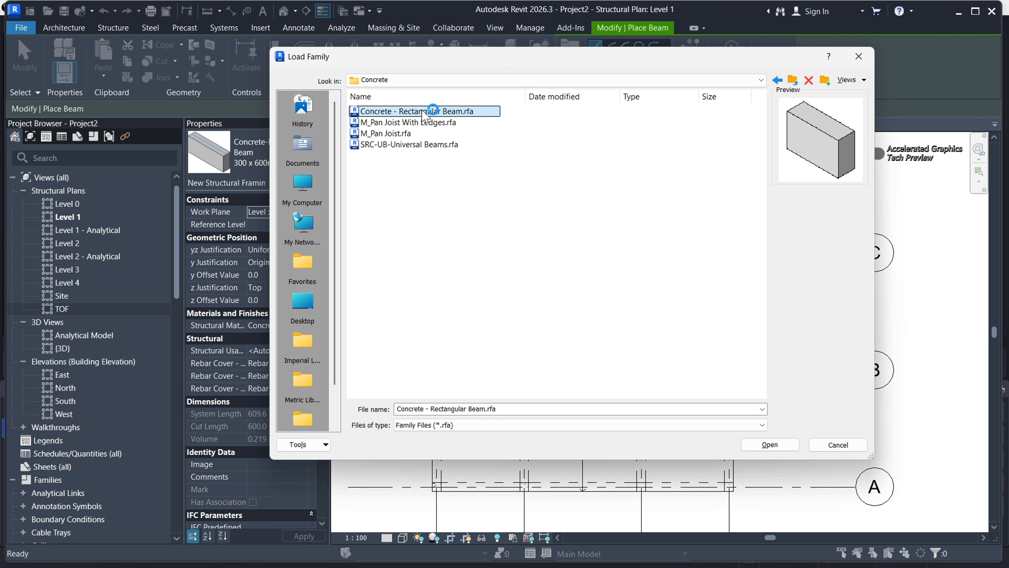
click(396, 145)
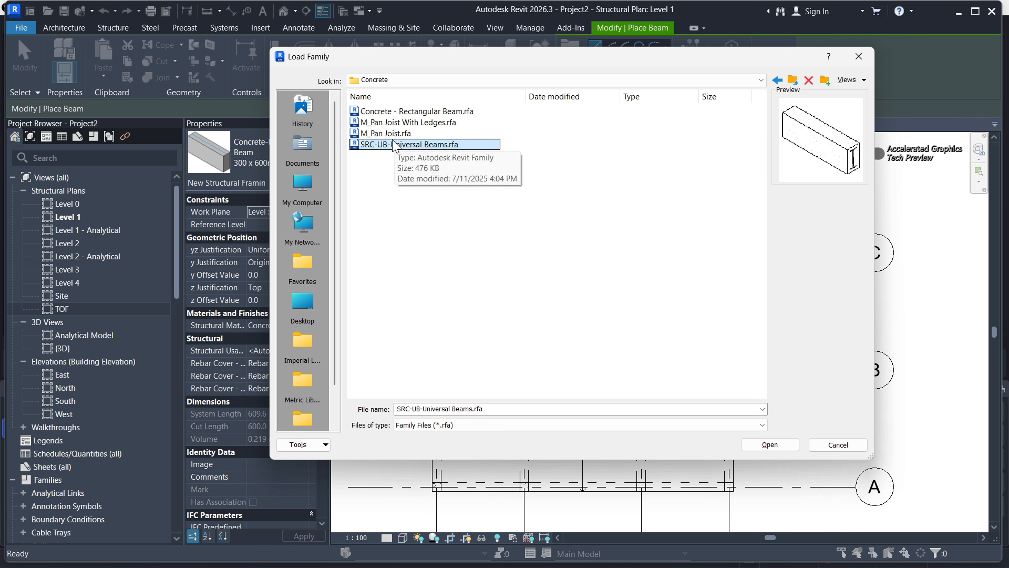
click(394, 133)
click(393, 127)
click(391, 112)
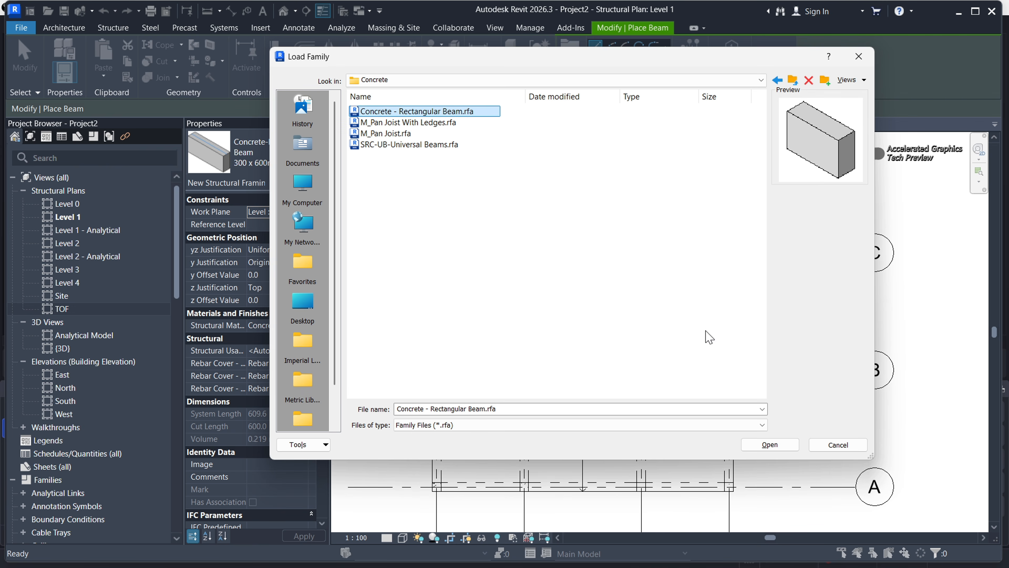
click(778, 447)
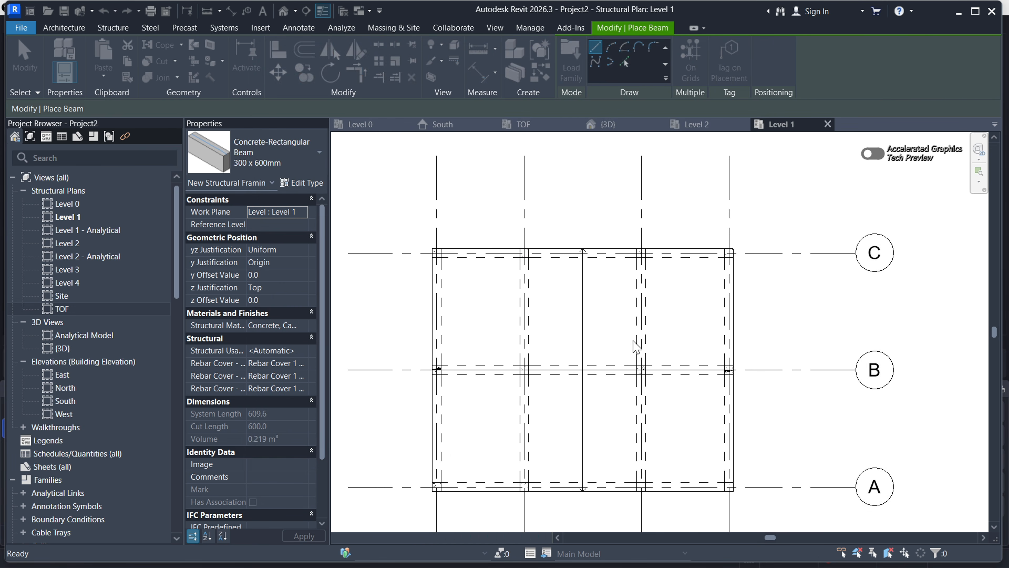
Review the beam types available after loading the family and exit the Beam tool
click(298, 152)
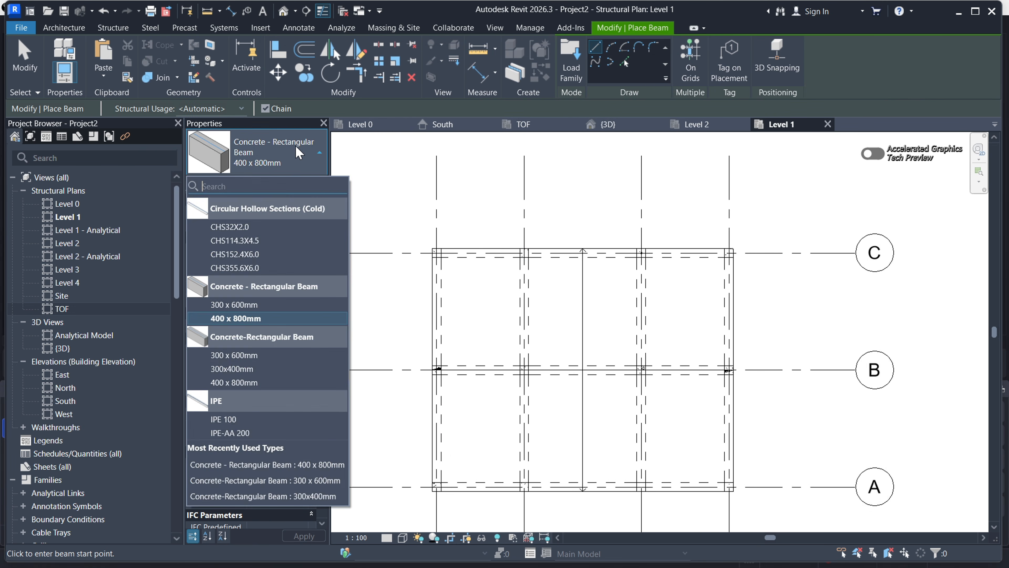
key(Escape)
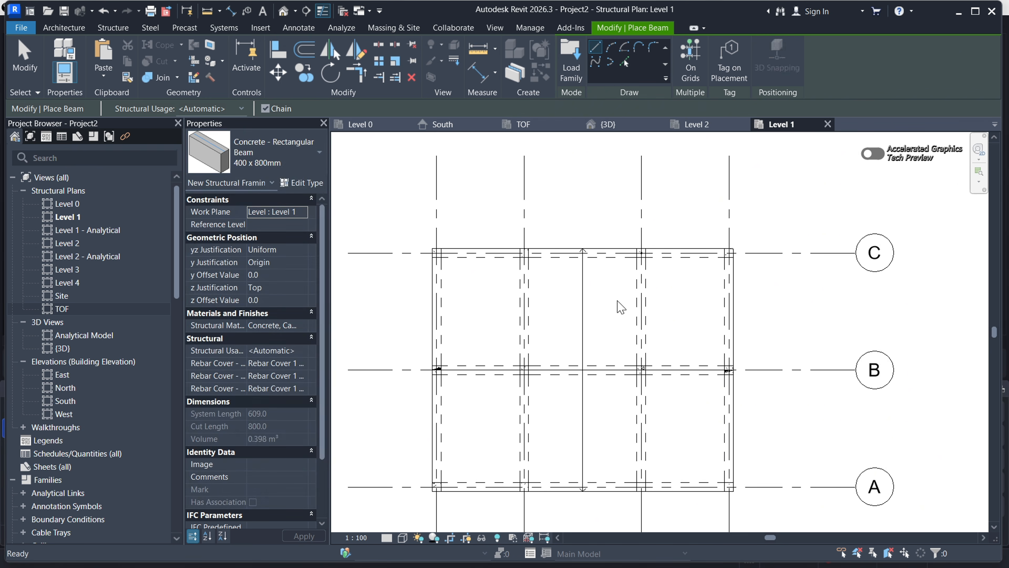
key(Escape)
scroll(519, 245, down, 2)
scroll(523, 311, up, 1)
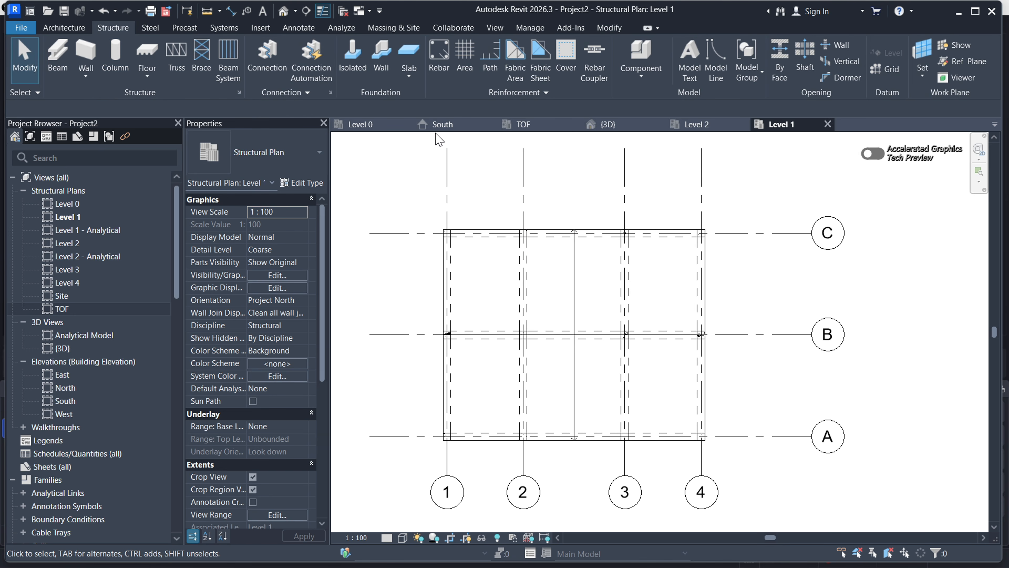
Check the levels in the South elevation and open the Level 3 structural plan
click(441, 124)
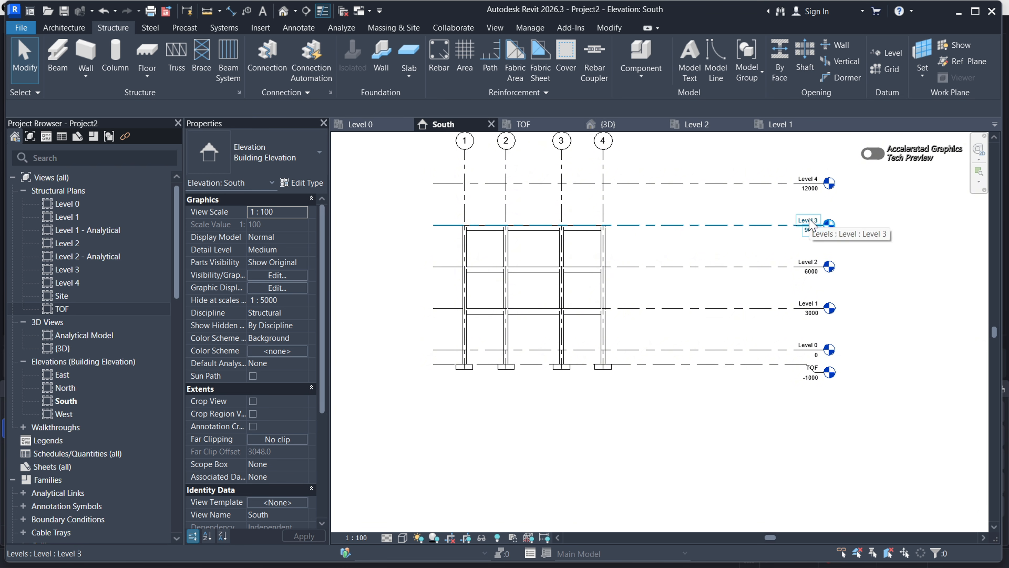
click(69, 270)
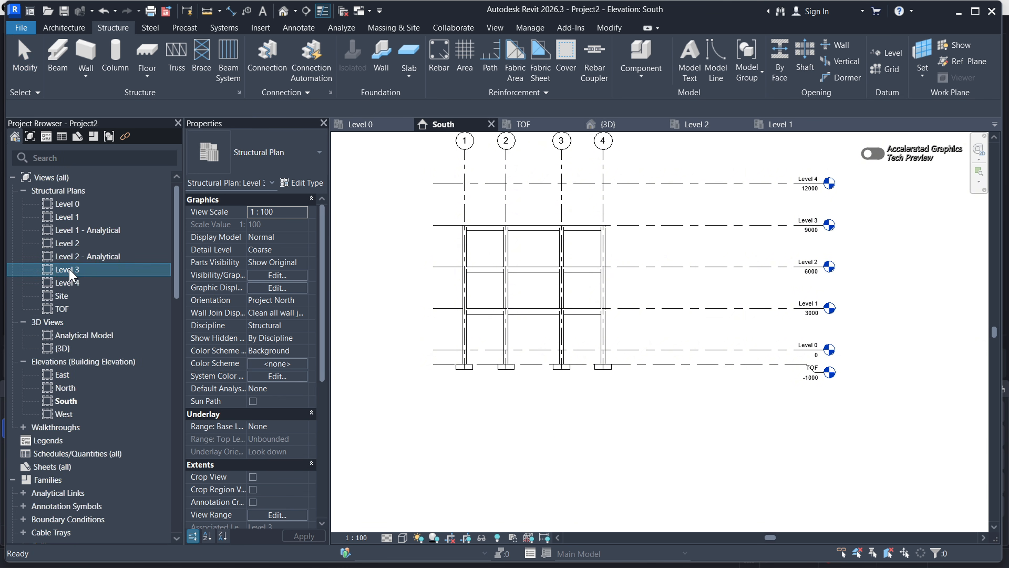
double_click(69, 270)
scroll(535, 277, up, 4)
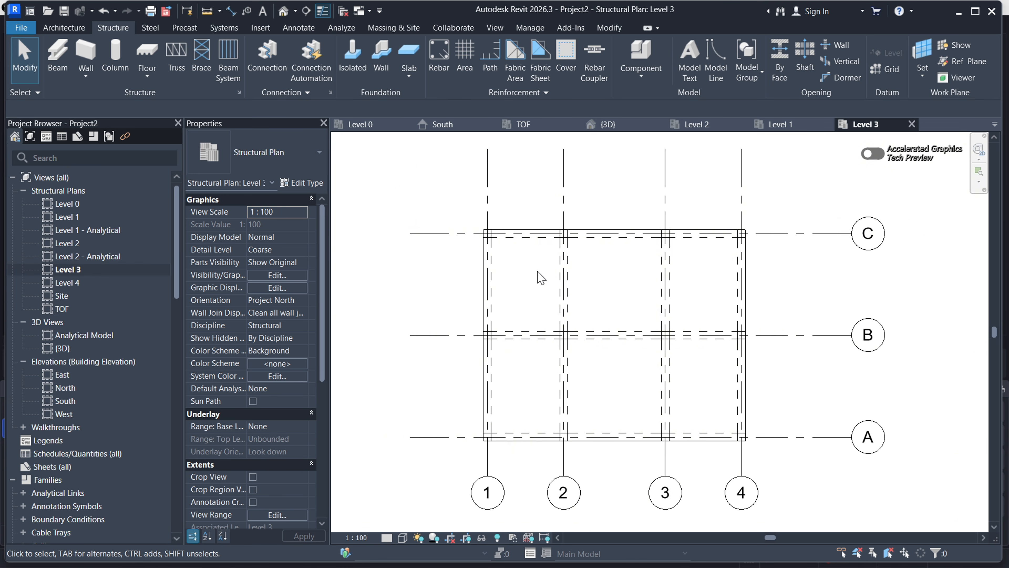
scroll(509, 275, down, 3)
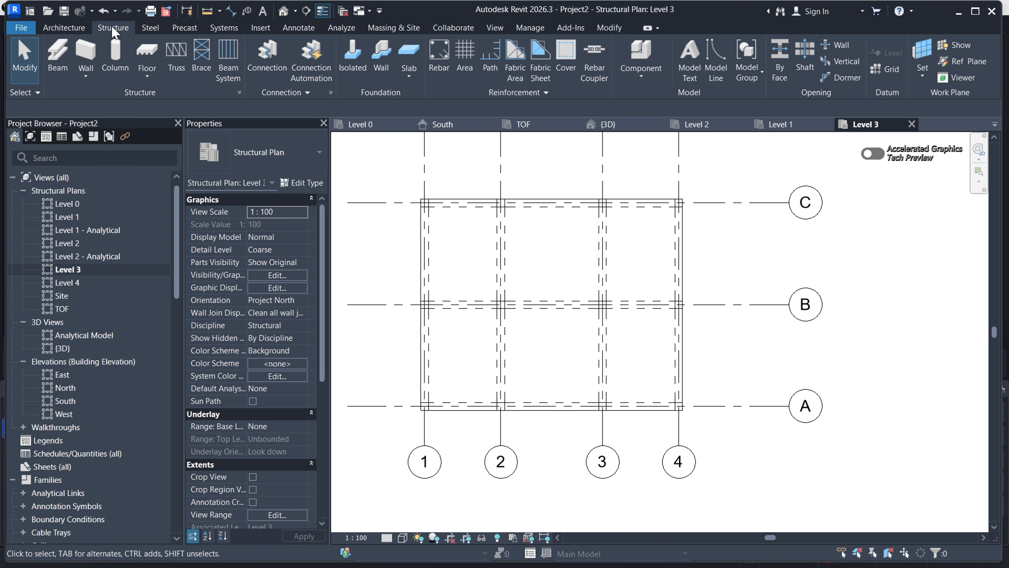
Start the Structural Column tool and browse for a loadable family in the UK library's Structural Columns, Steel, British Standard folder
click(116, 51)
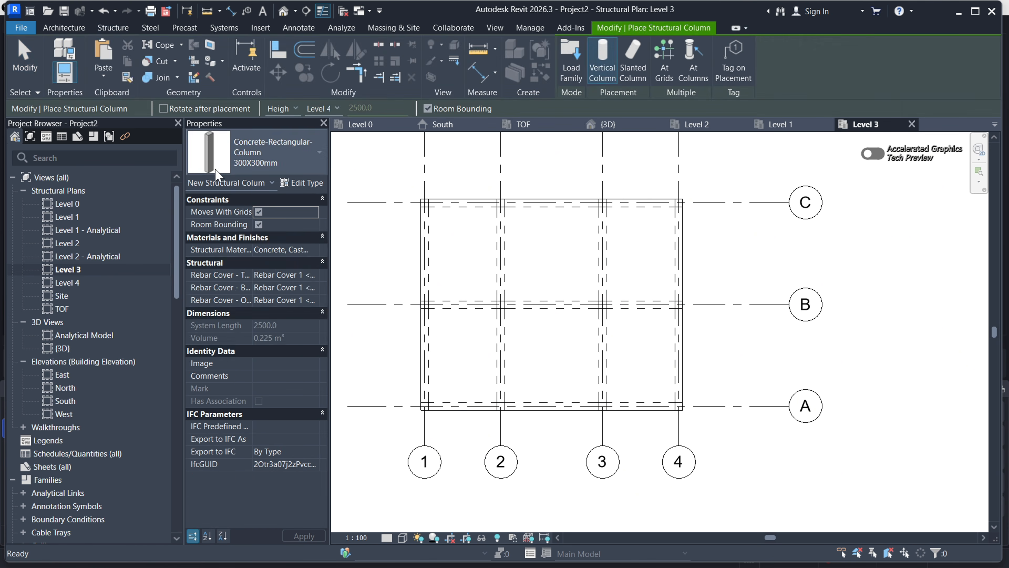
click(304, 158)
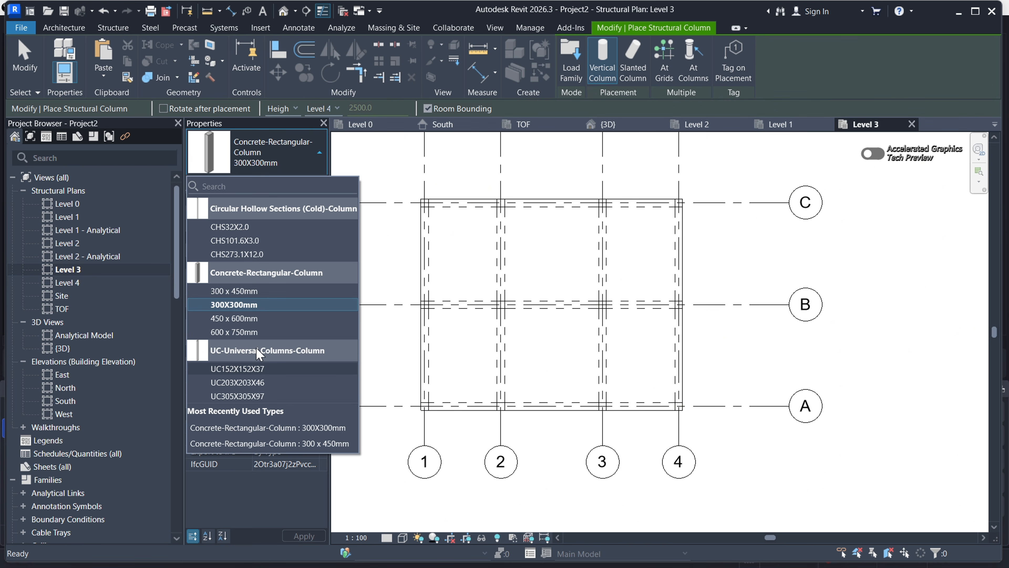
click(571, 59)
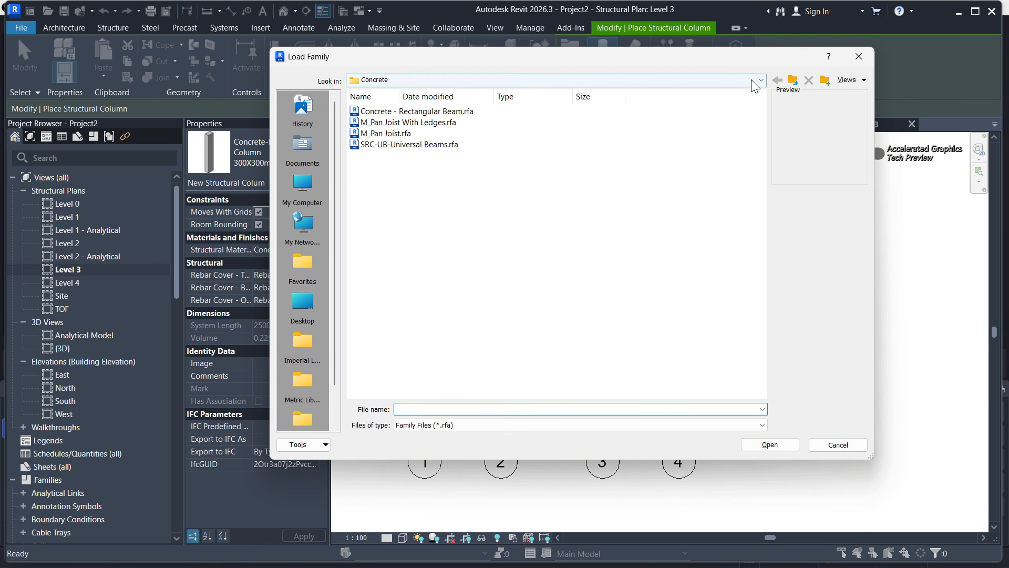
click(760, 80)
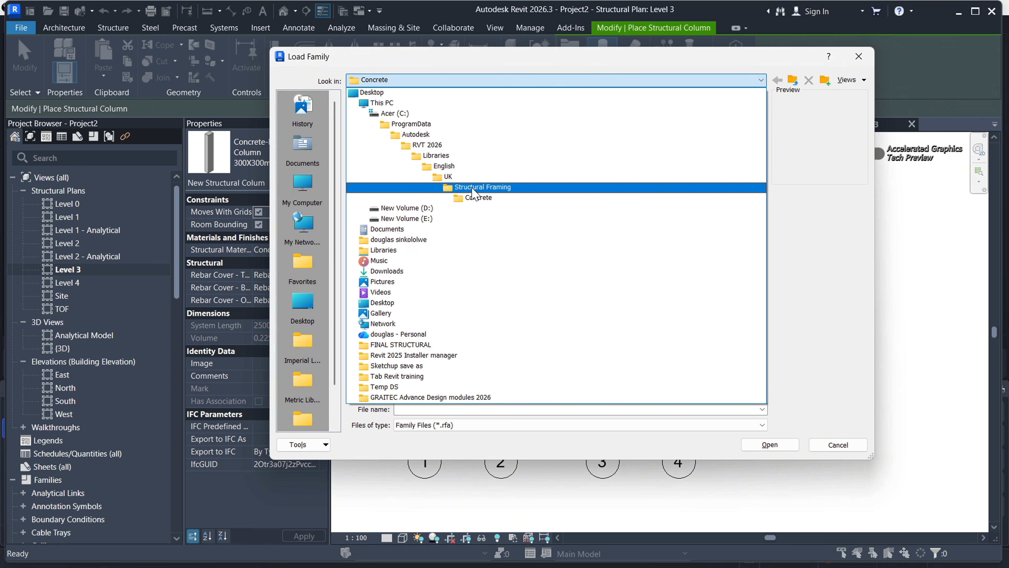
click(451, 181)
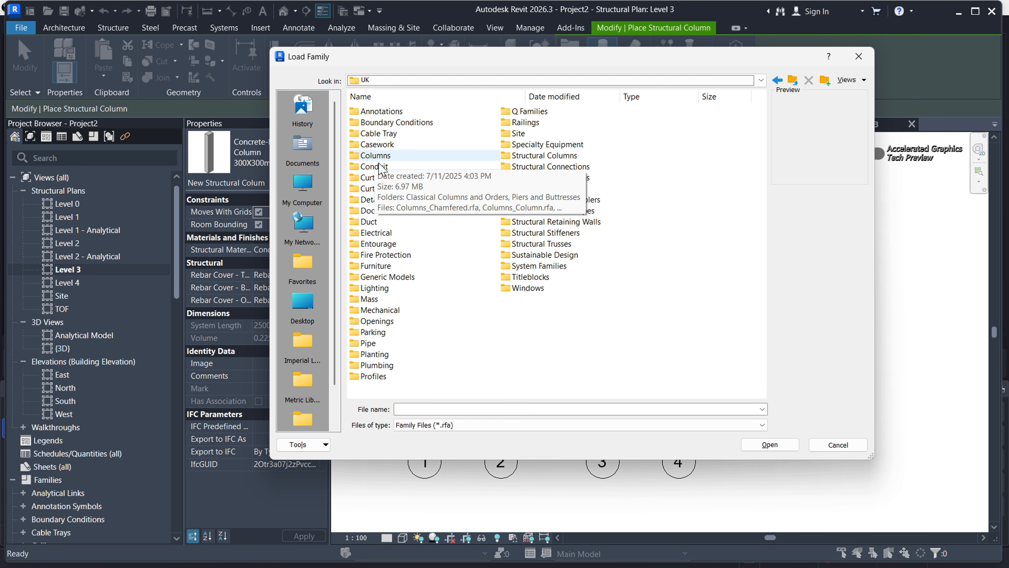
click(551, 158)
double_click(551, 158)
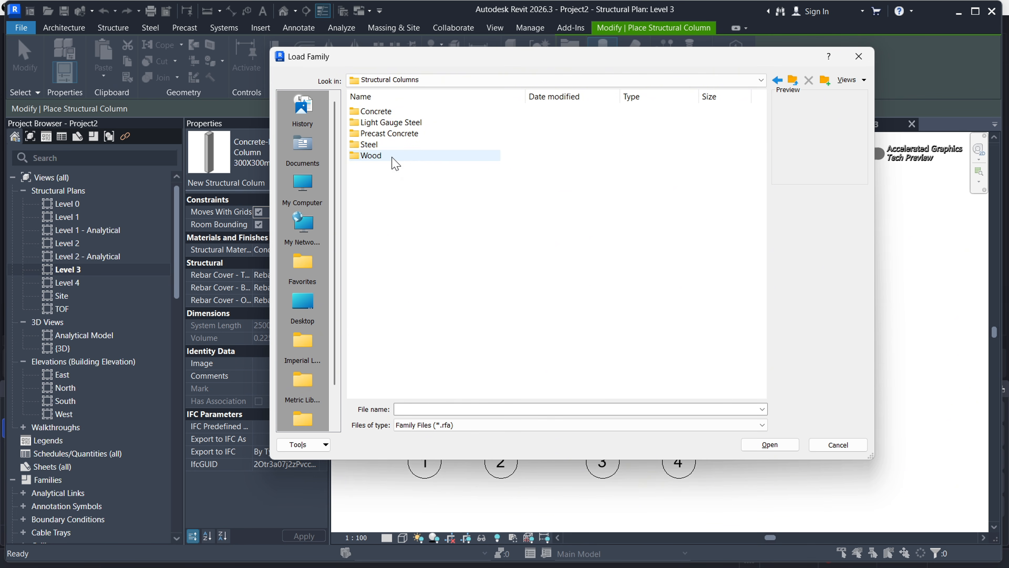
double_click(376, 146)
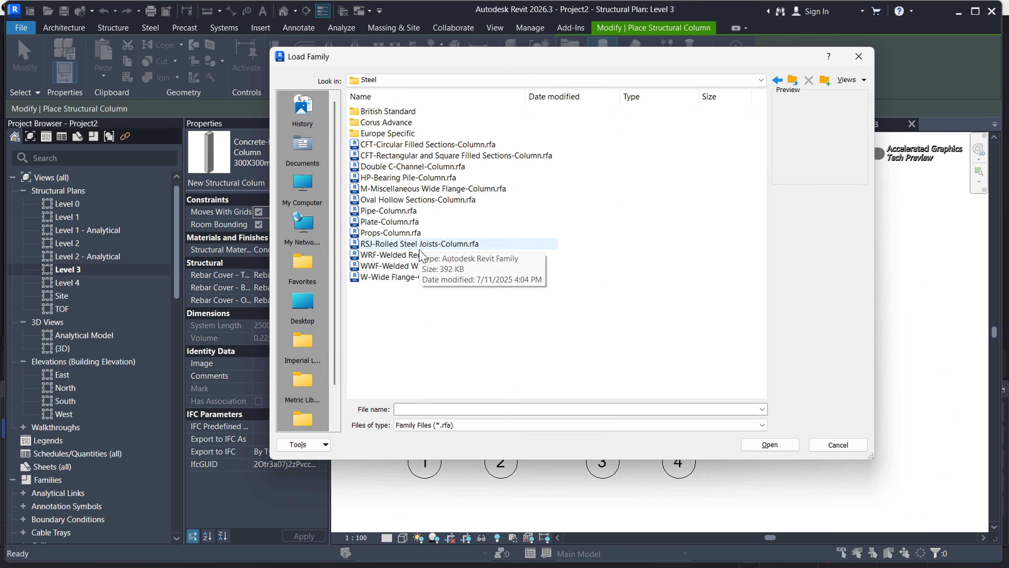
double_click(387, 112)
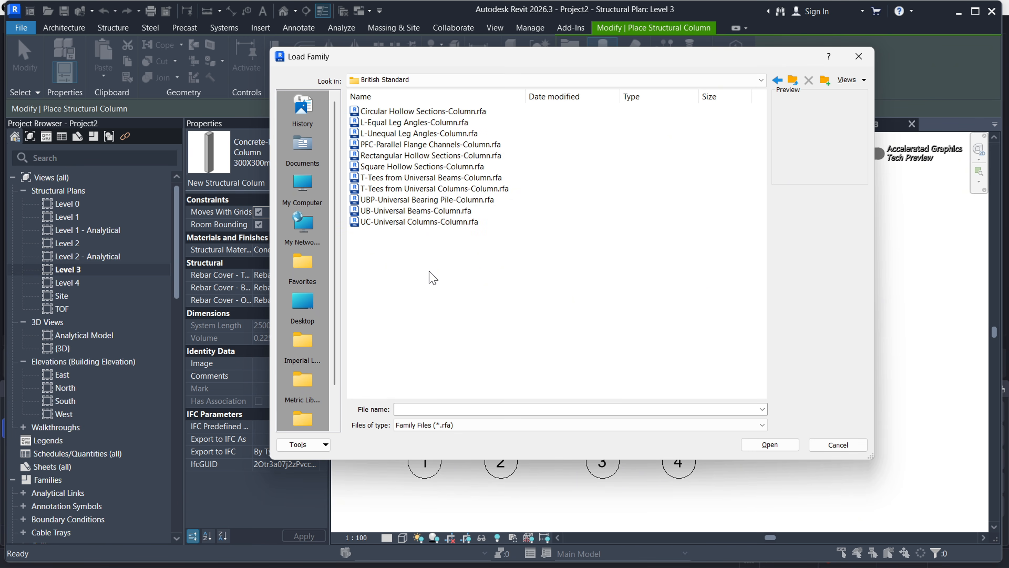
Load type UC254x254x89 from UC-Universal Columns-Column.rfa, overwriting the existing version and its parameter values
click(413, 211)
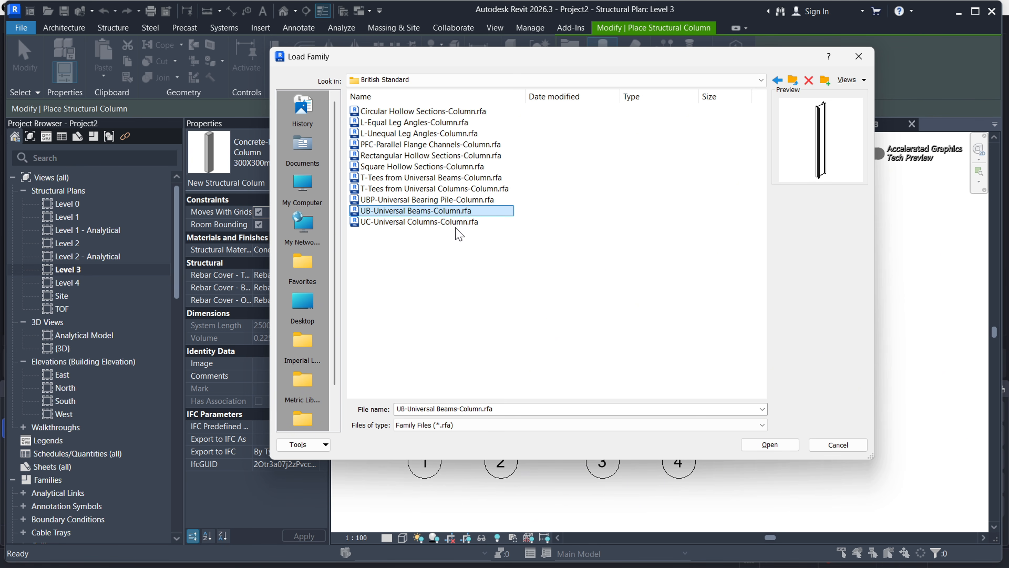
click(441, 222)
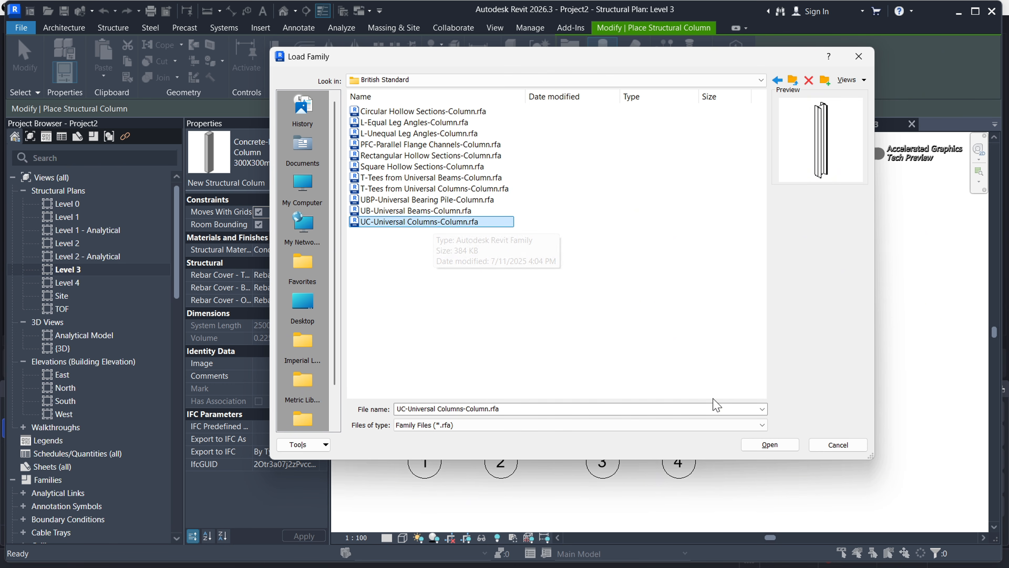
click(771, 444)
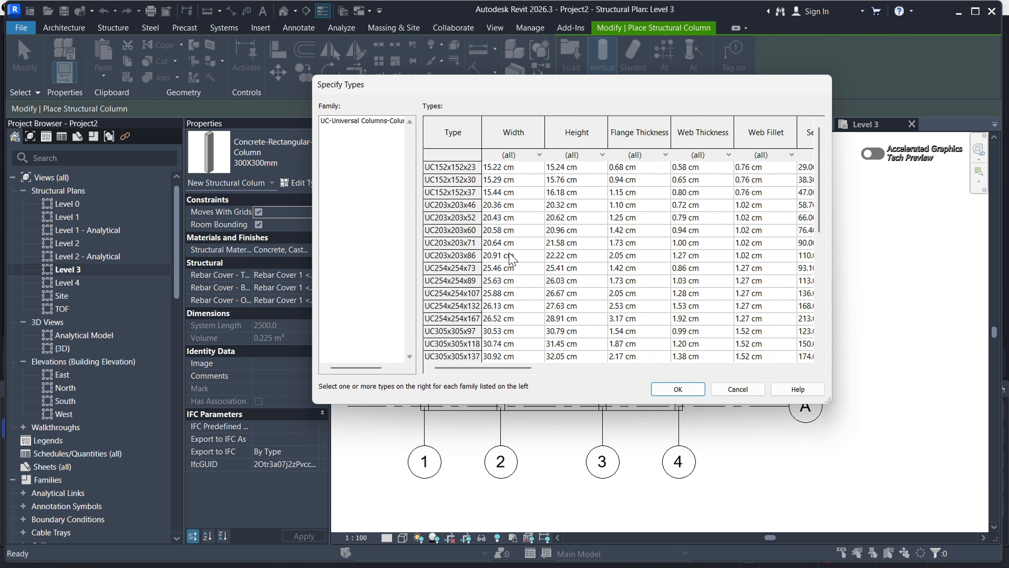
click(452, 280)
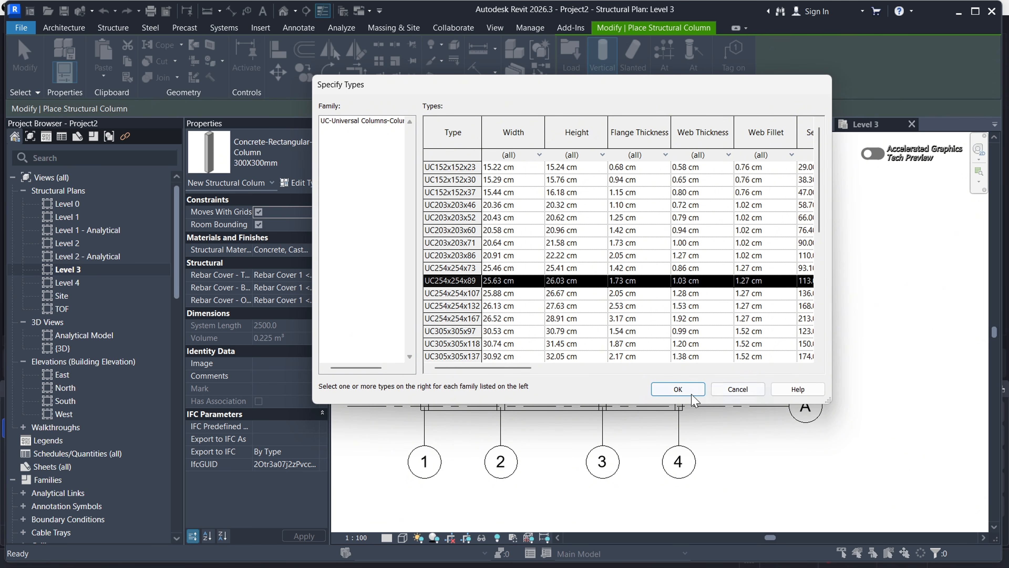
click(671, 390)
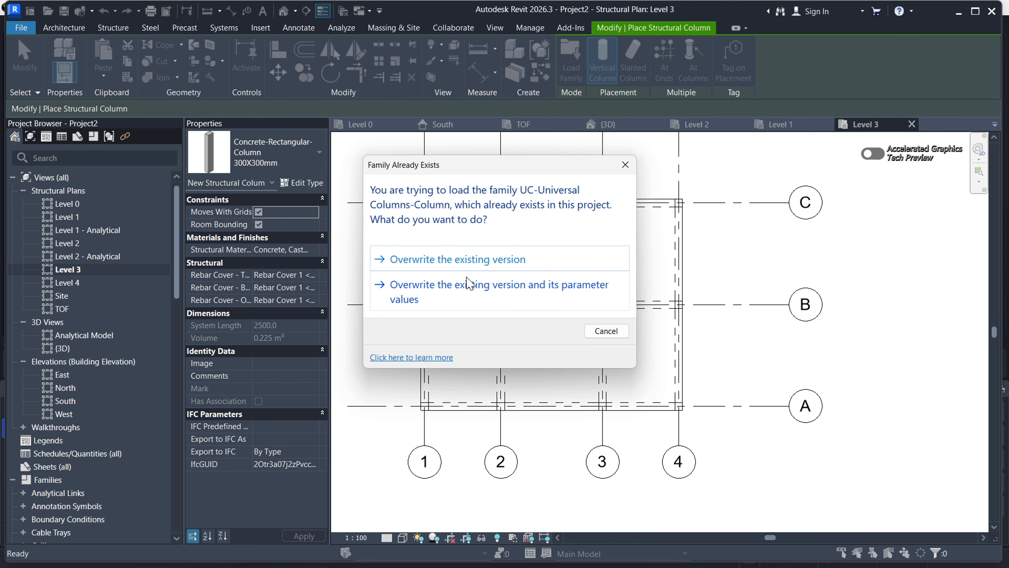
click(470, 287)
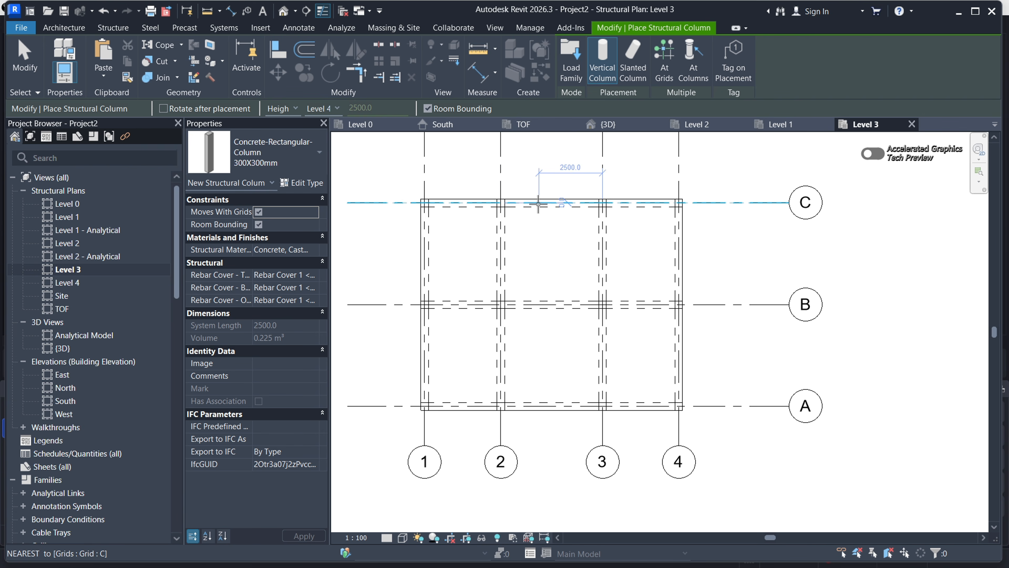
Choose the UC203X203X46 universal column type for placement, with its height running up to Level 4
click(302, 161)
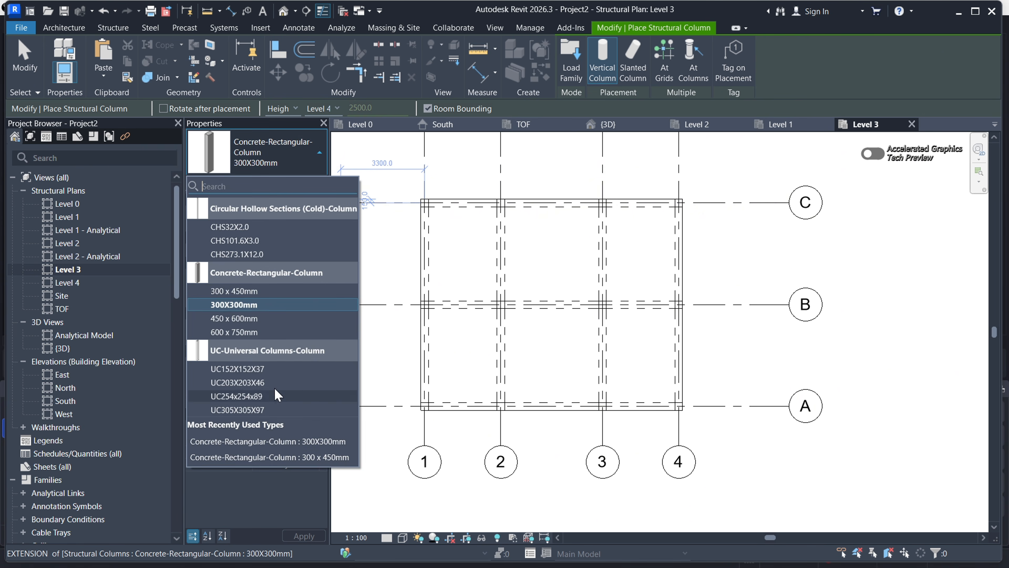
click(239, 384)
scroll(497, 199, up, 6)
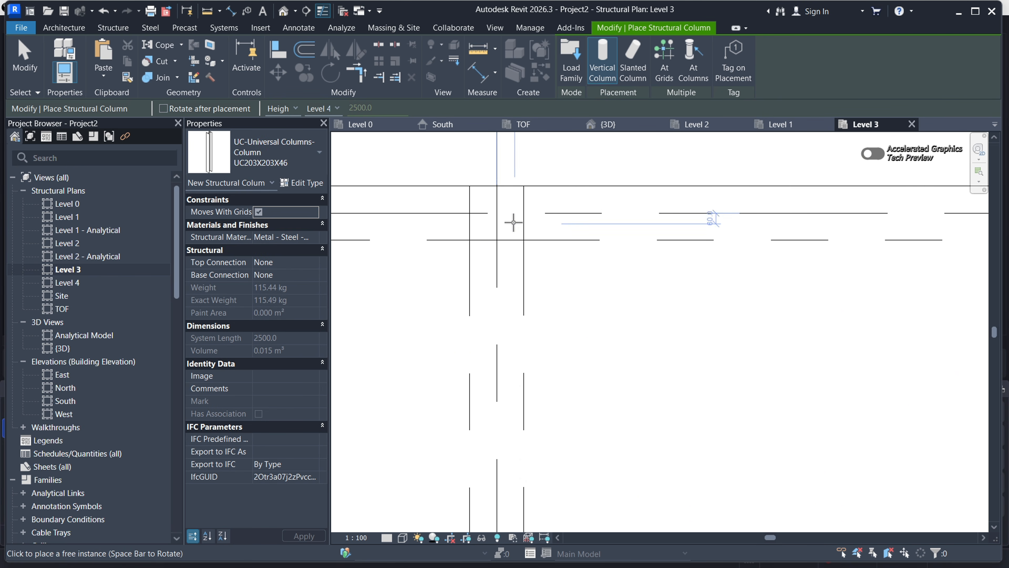
scroll(514, 223, down, 5)
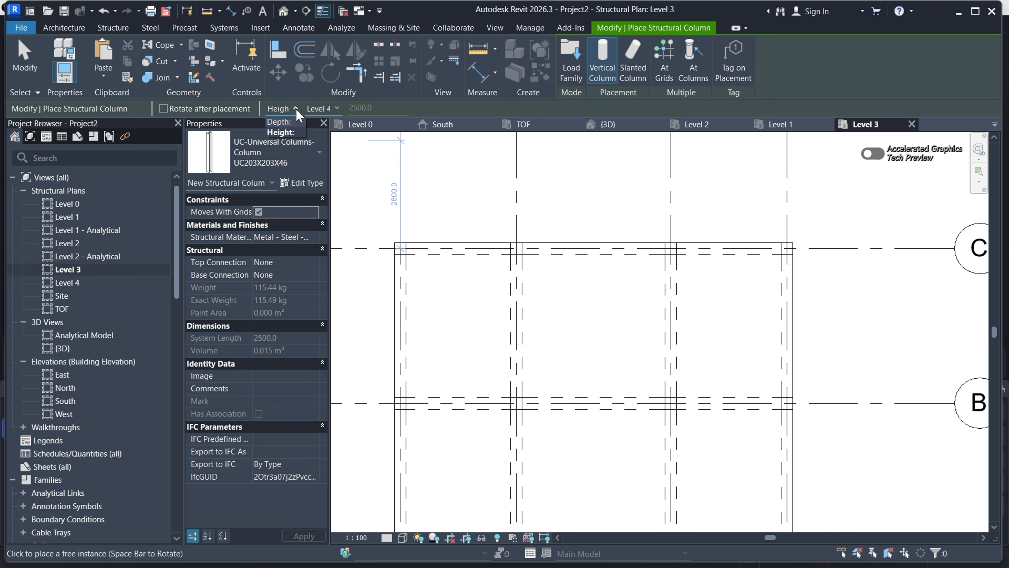
click(334, 107)
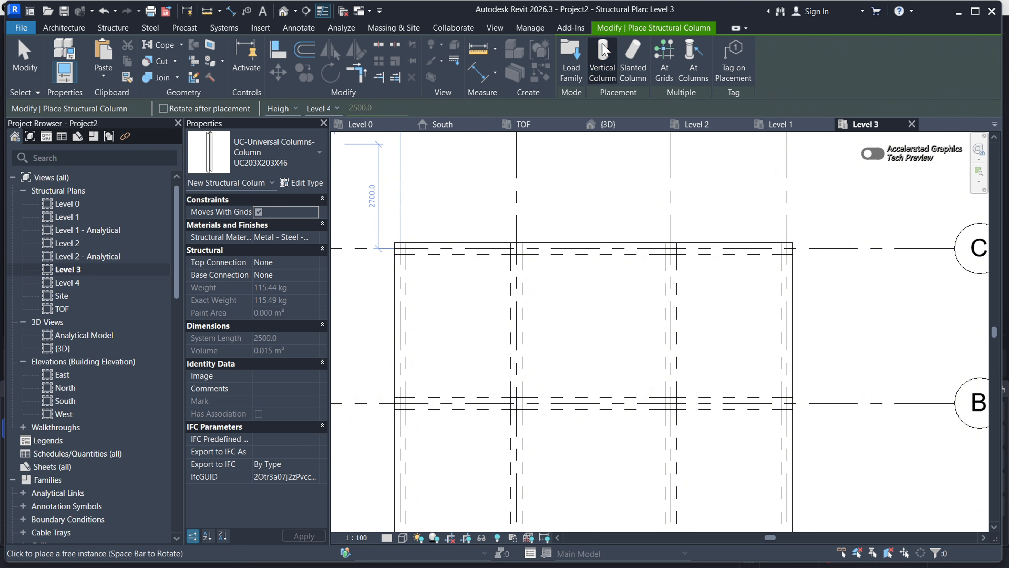
Place vertical UC203X203X46 columns where grid C crosses grids 2 and 3
scroll(519, 248, up, 2)
scroll(519, 252, up, 5)
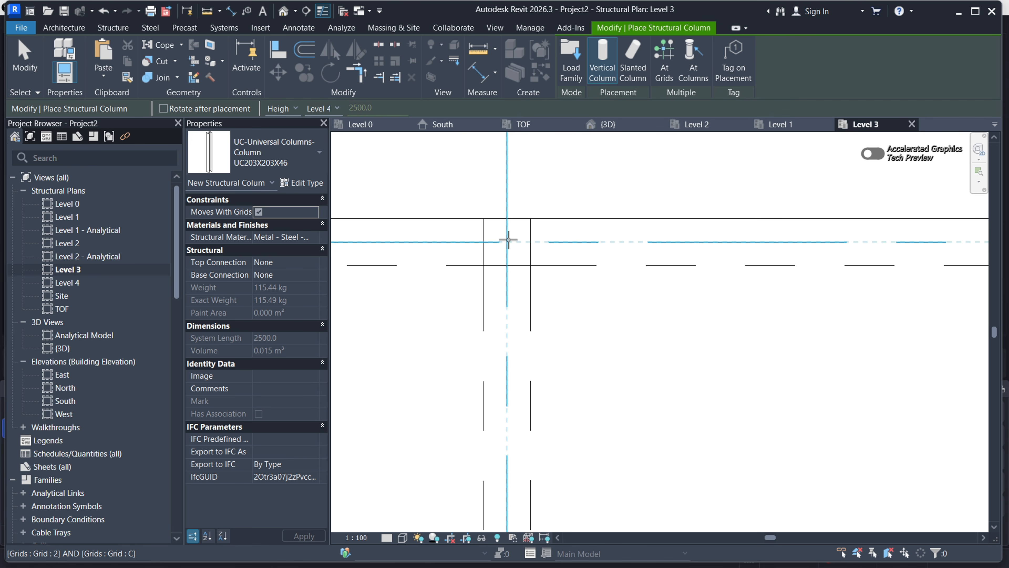
click(507, 240)
scroll(493, 239, up, 2)
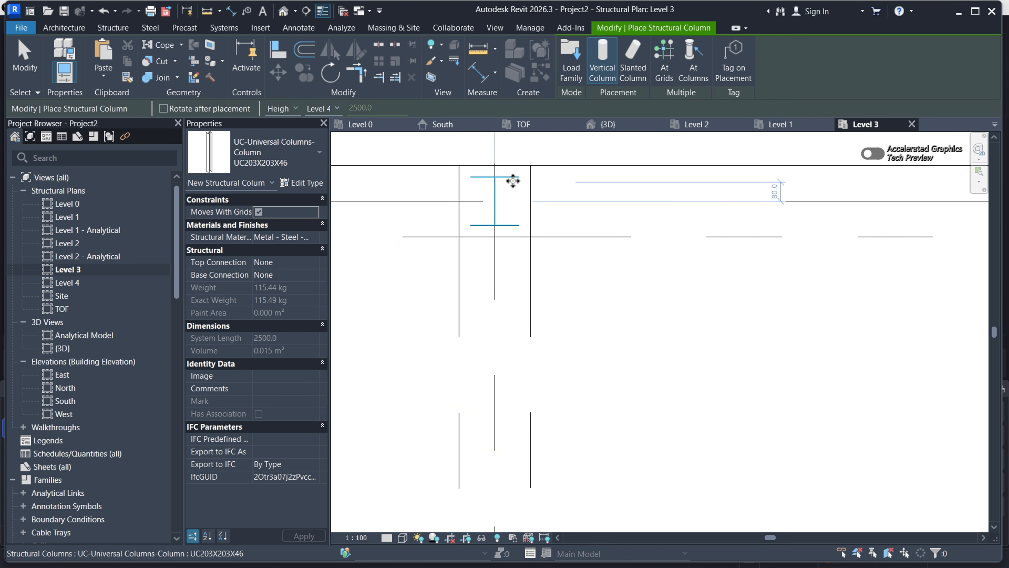
scroll(451, 216, down, 4)
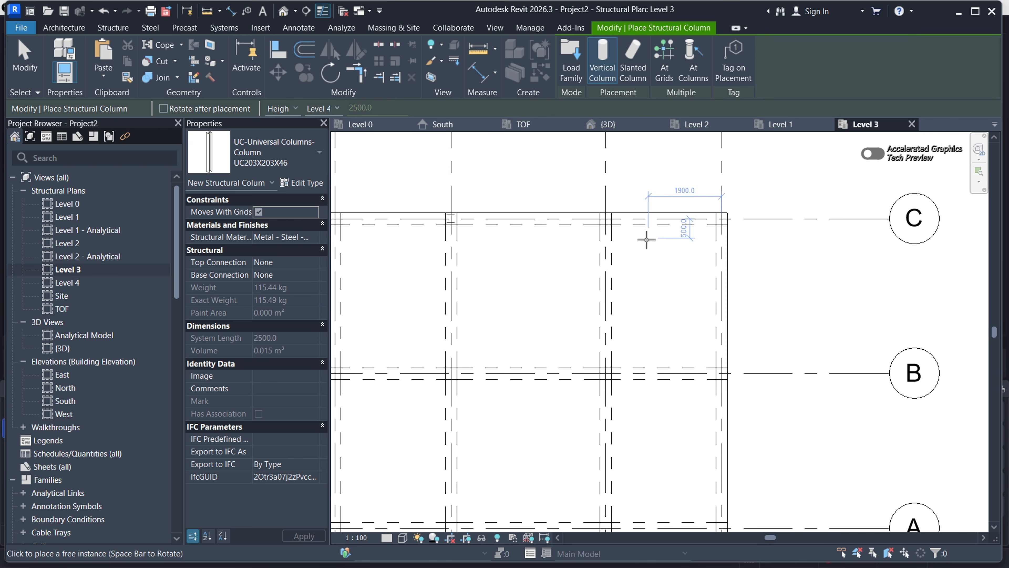
scroll(628, 238, up, 6)
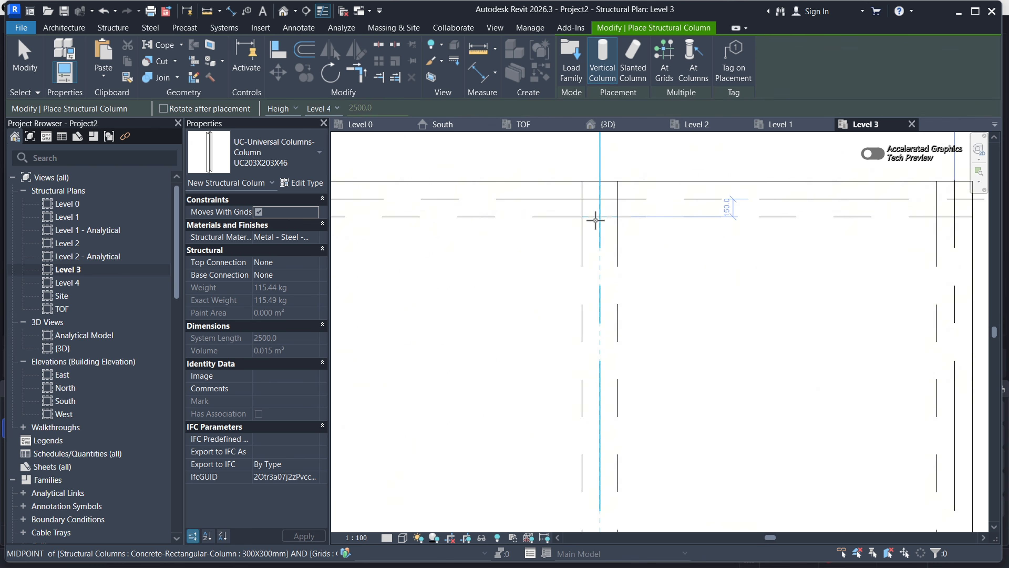
click(603, 184)
scroll(635, 243, down, 5)
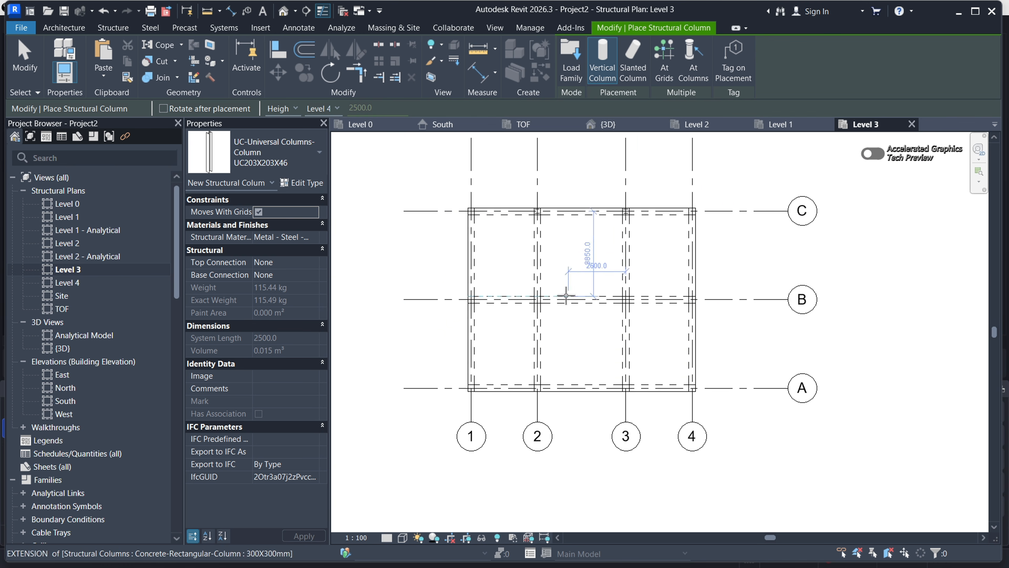
Place UC203X203X46 columns at the intersections of grid B with grids 2 and 3
scroll(536, 305, up, 5)
scroll(536, 304, up, 3)
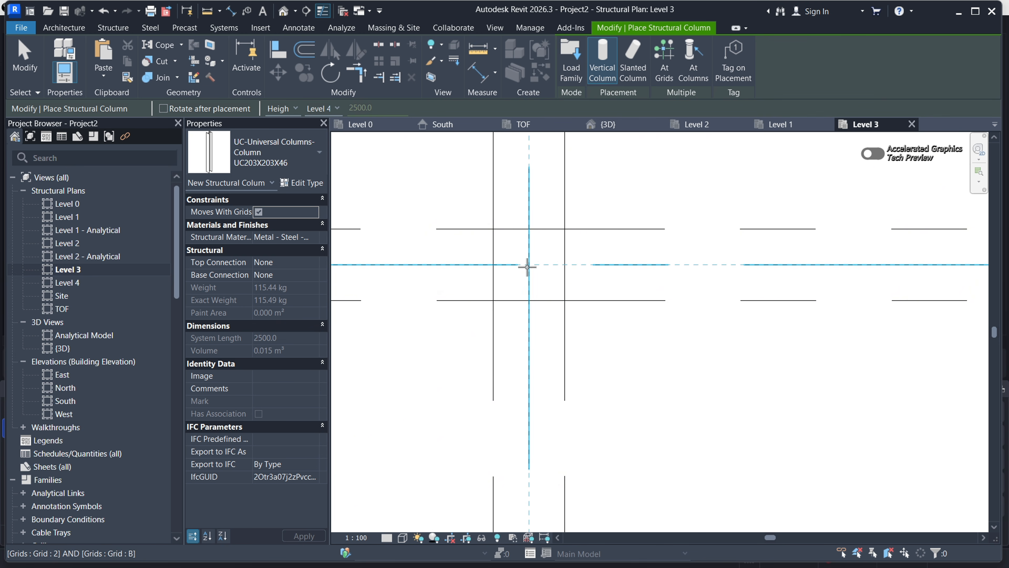
scroll(497, 282, down, 5)
scroll(646, 294, up, 4)
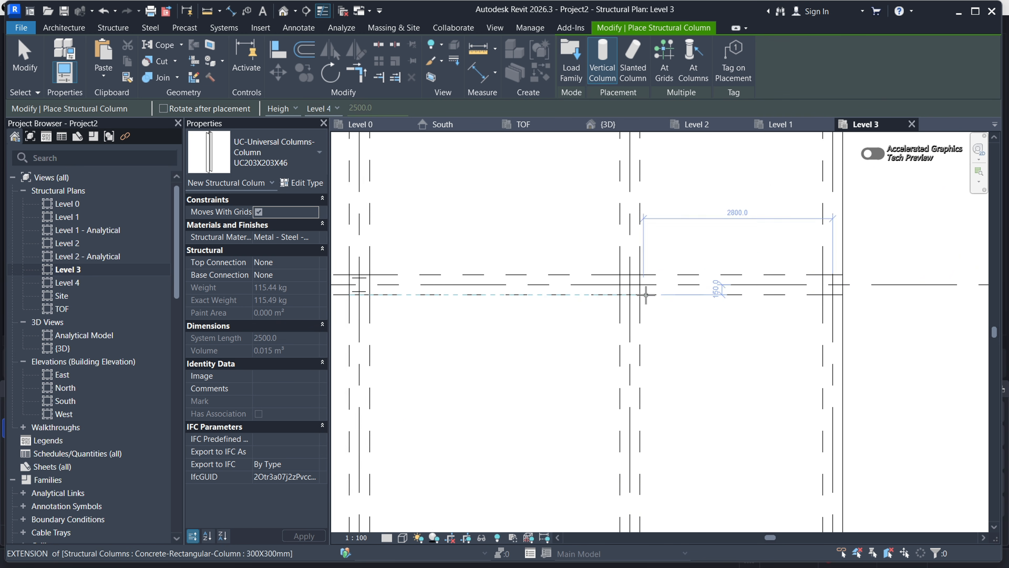
scroll(646, 295, up, 3)
click(635, 270)
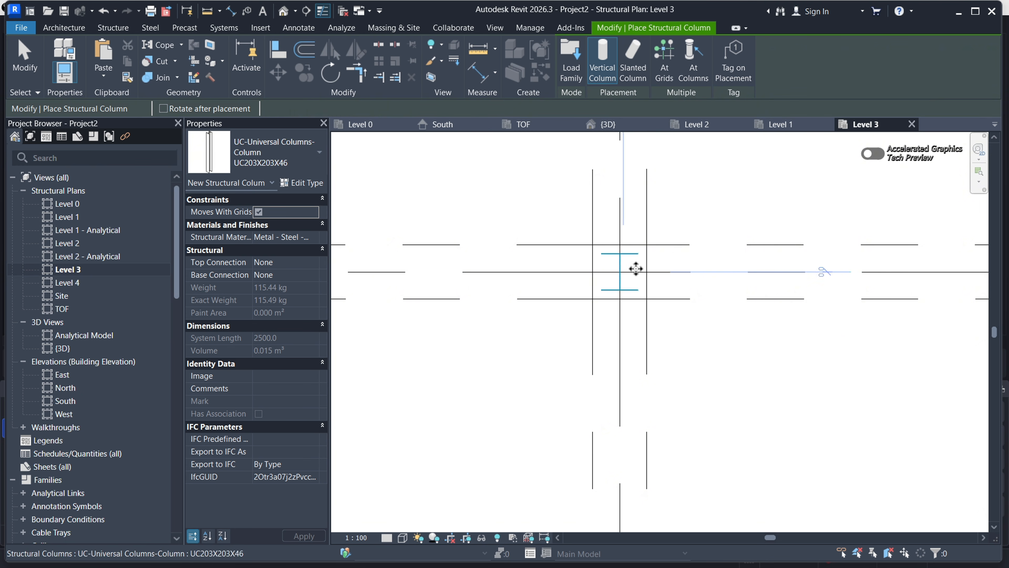
Place UC203X203X46 columns at the intersections of grid A with grids 2 and 3, and exit the column tool
scroll(636, 269, down, 5)
scroll(541, 343, up, 5)
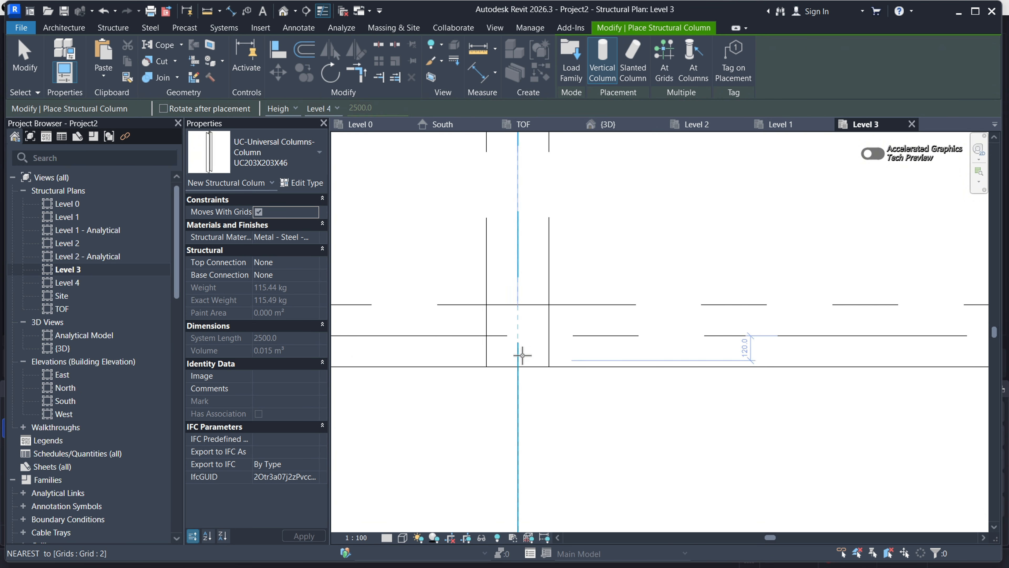
scroll(518, 339, down, 5)
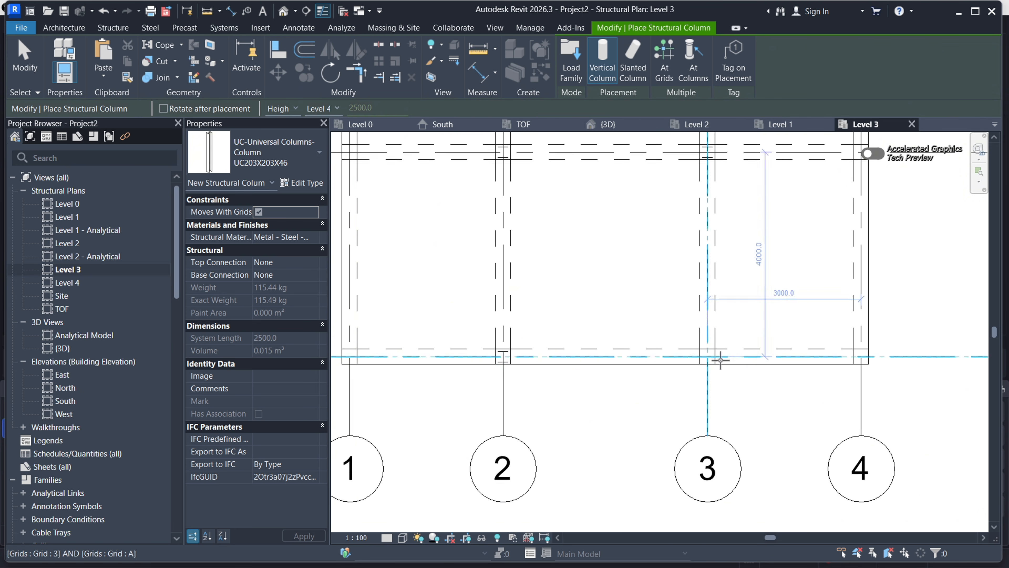
scroll(692, 356, up, 5)
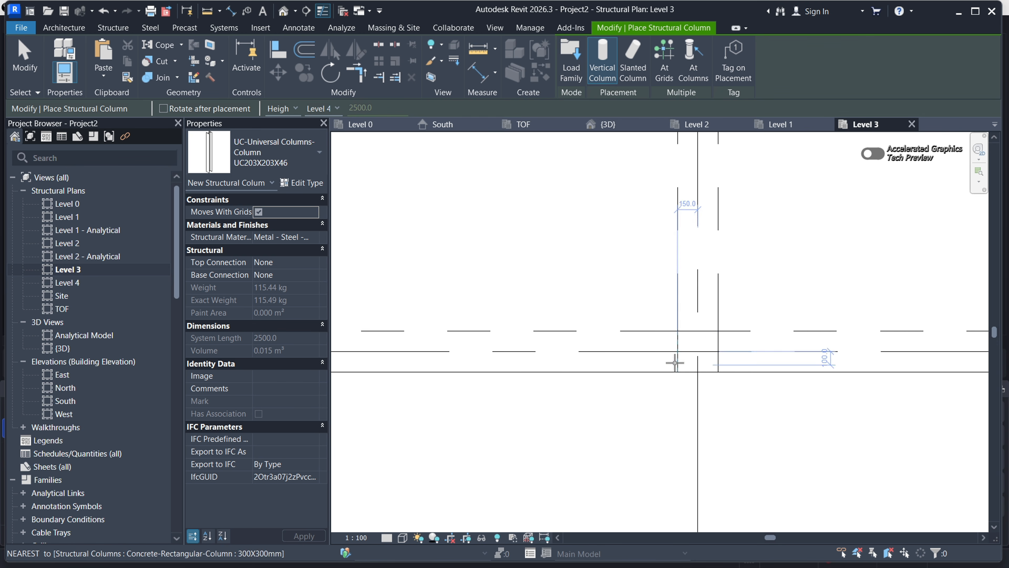
click(694, 346)
scroll(694, 345, down, 5)
scroll(683, 383, up, 5)
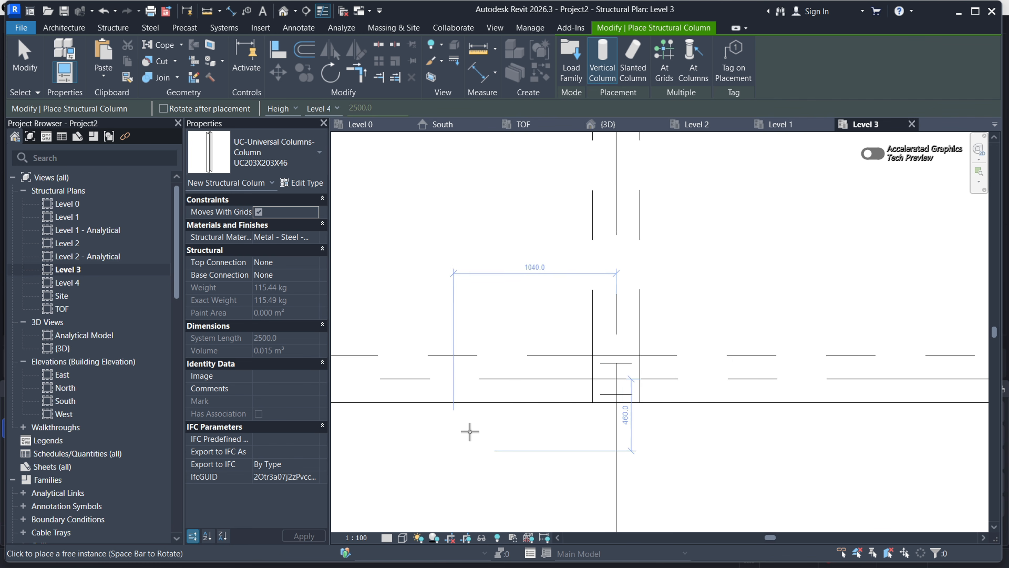
click(25, 58)
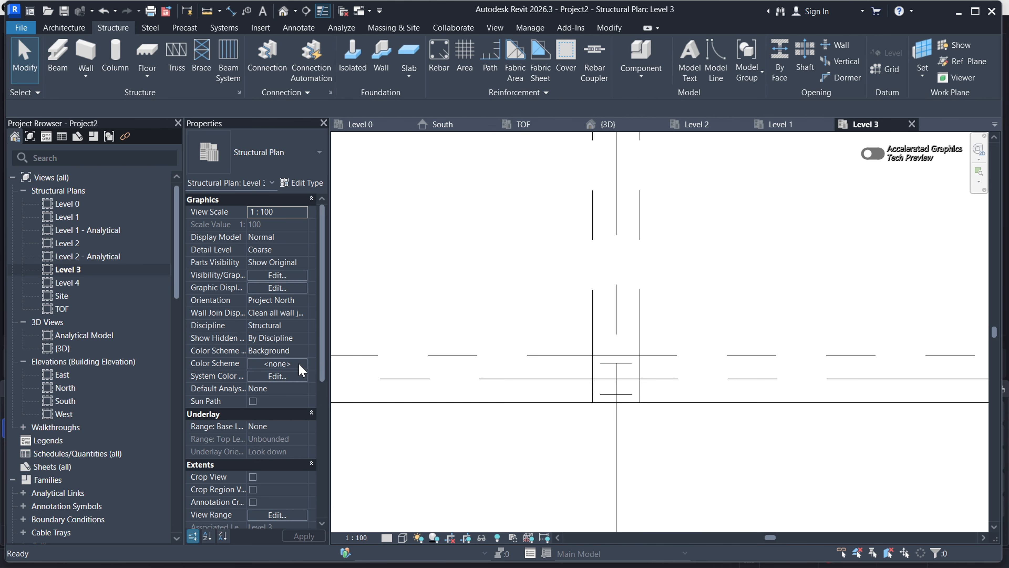
Set the Level 3 plan's detail level to Fine and check how the steel column sections are displayed
click(386, 538)
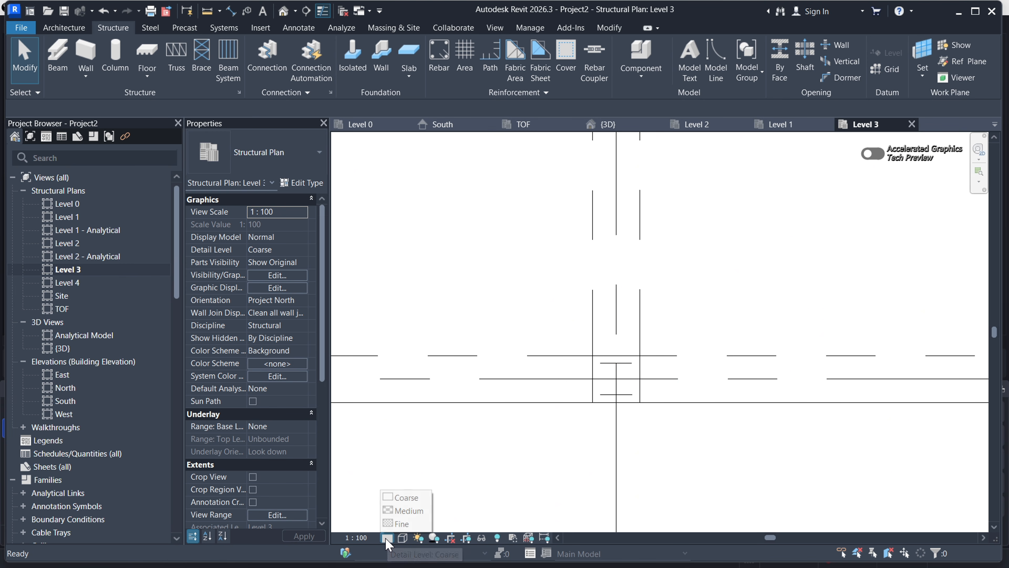
click(401, 524)
scroll(612, 410, up, 3)
scroll(604, 421, down, 2)
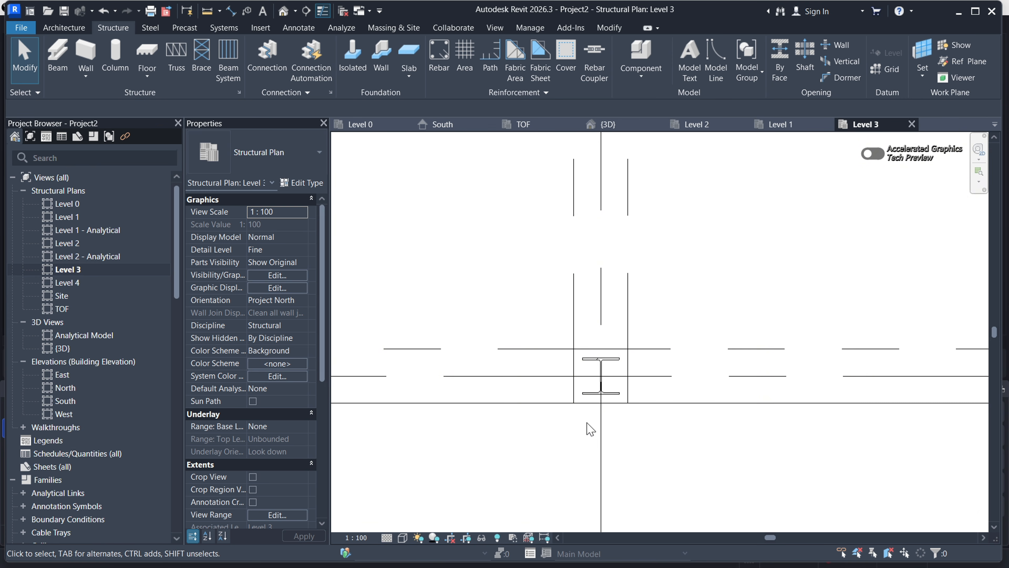
scroll(590, 429, down, 6)
scroll(557, 286, up, 4)
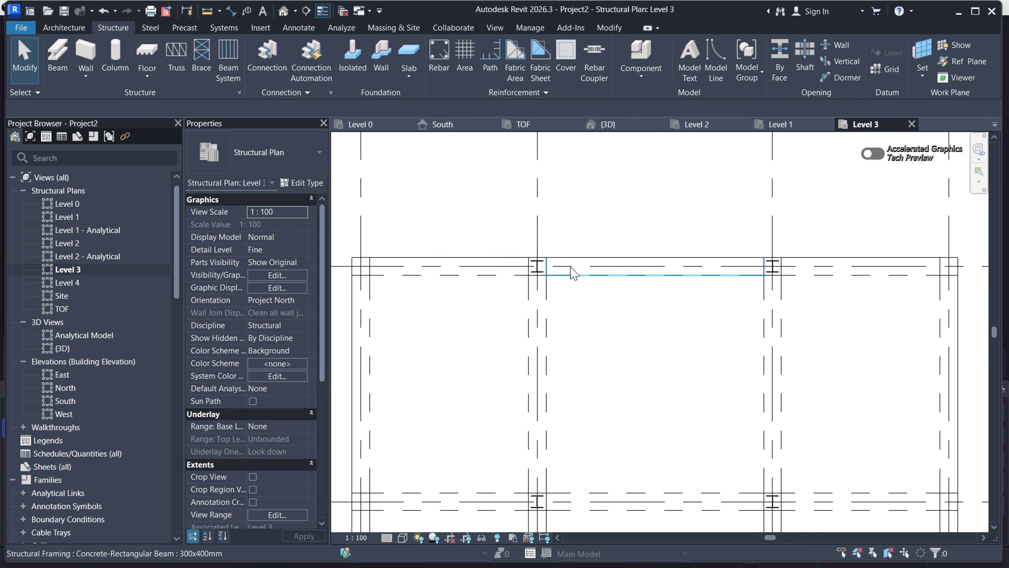
Inspect the steel columns above Level 3 in the 3D view and the South elevation
click(618, 126)
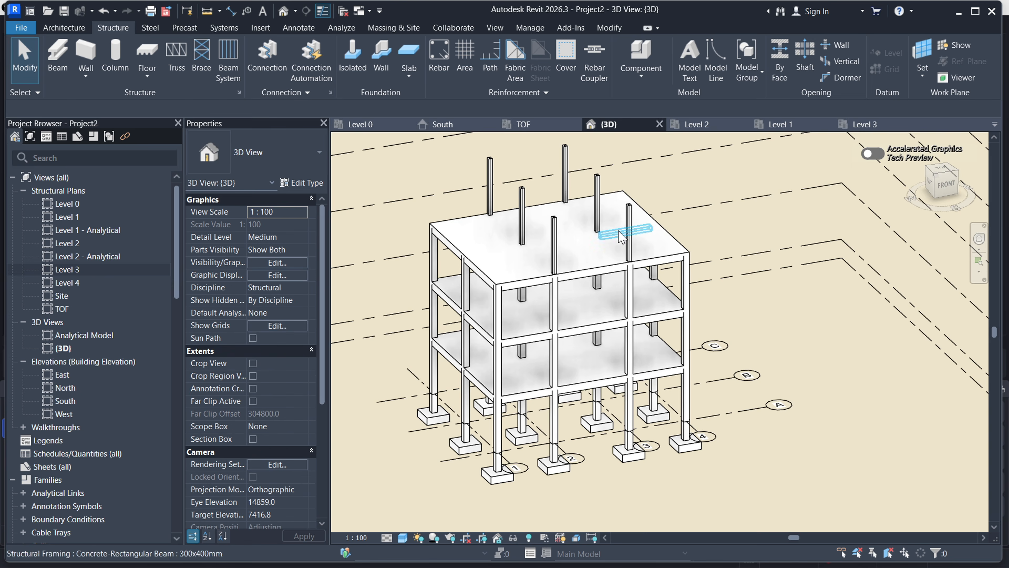
scroll(570, 320, up, 5)
scroll(478, 247, down, 8)
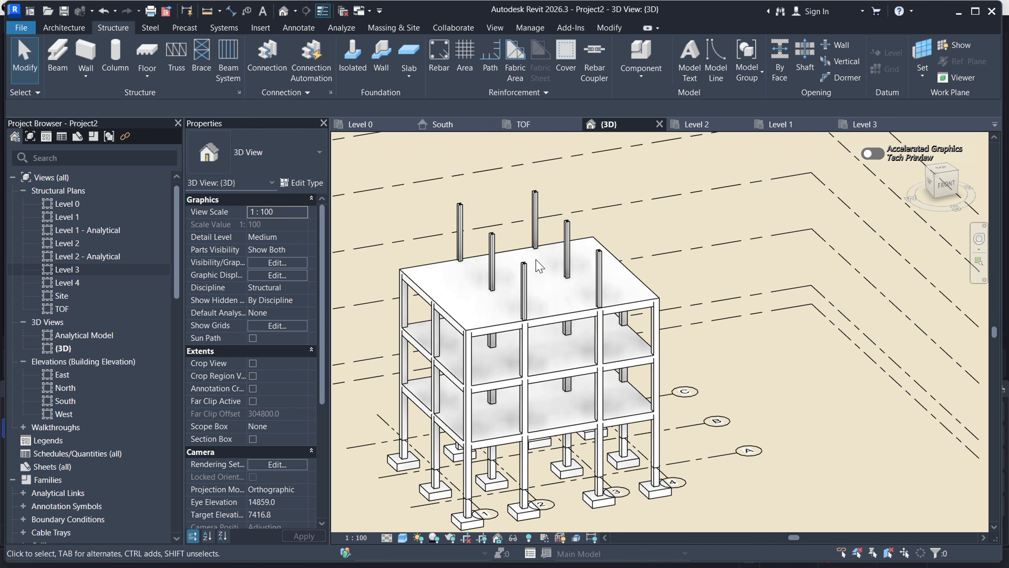
scroll(536, 262, up, 5)
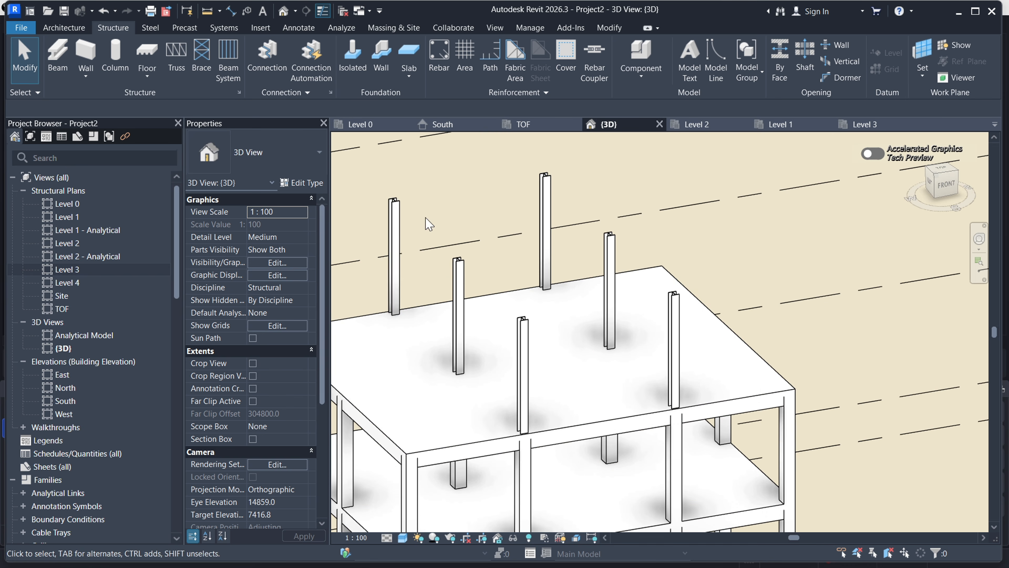
scroll(631, 350, down, 5)
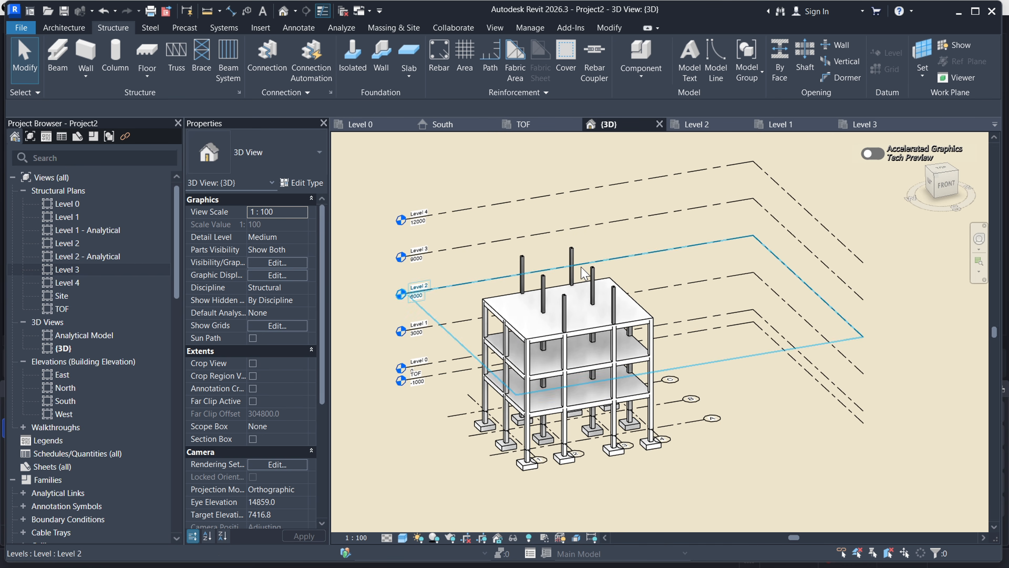
scroll(578, 274, up, 2)
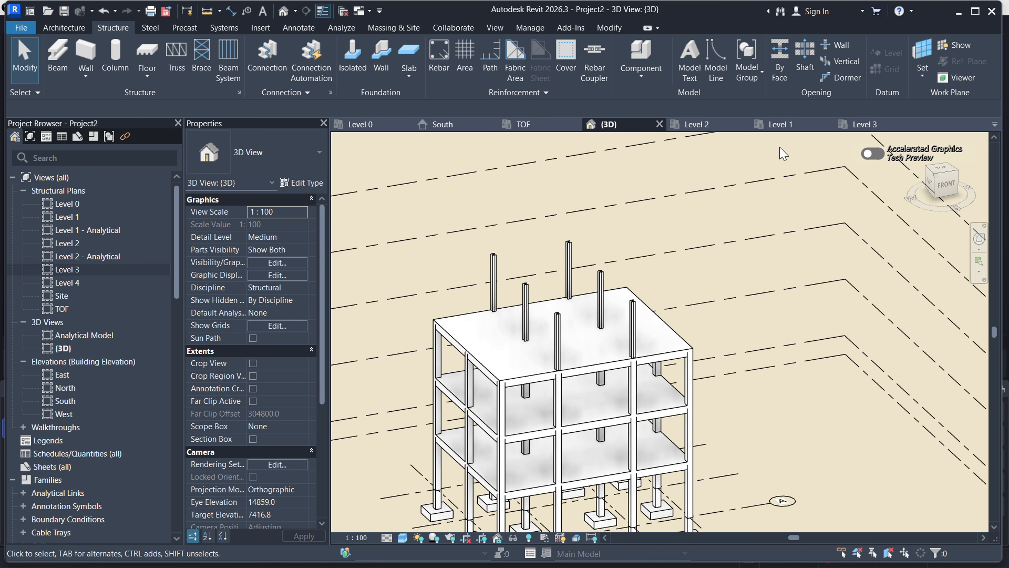
click(447, 126)
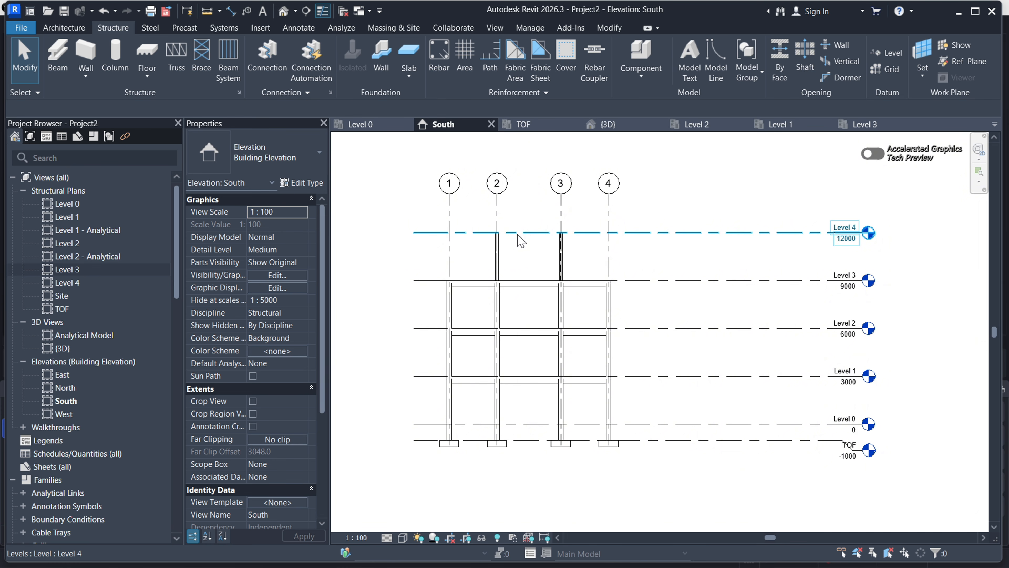
Open the Level 4 structural plan and set its detail level to Fine
double_click(75, 283)
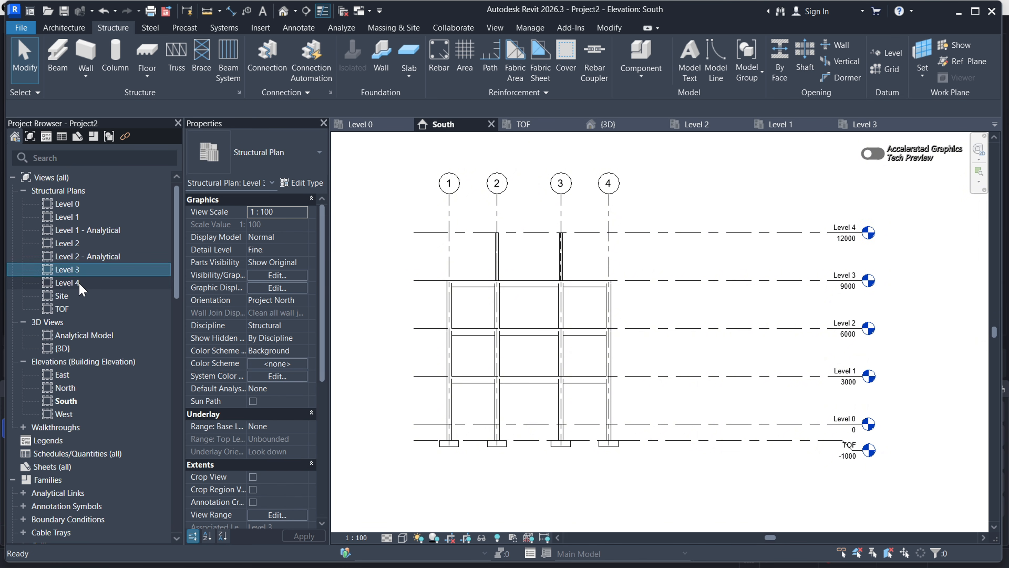
click(612, 179)
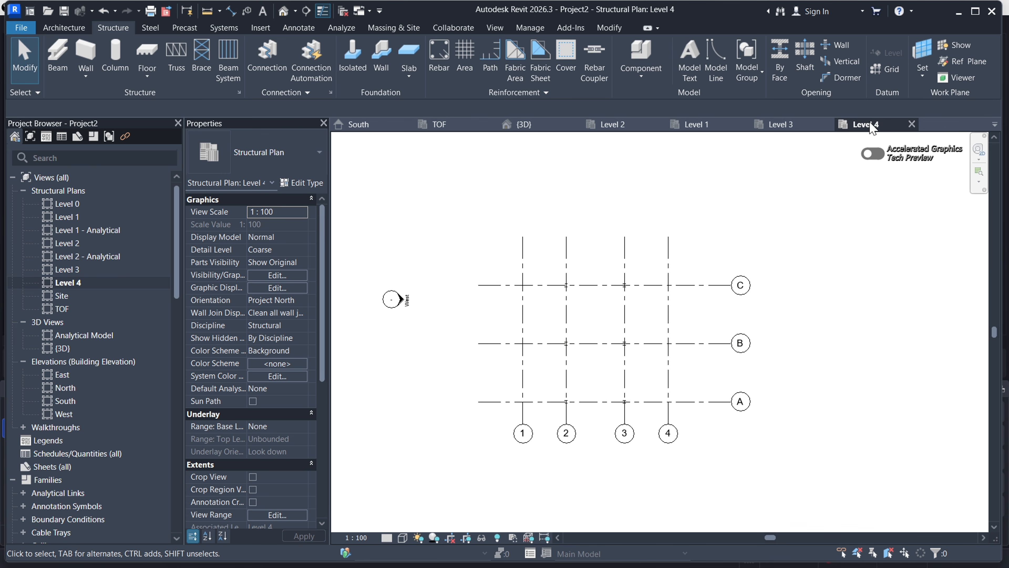
click(387, 538)
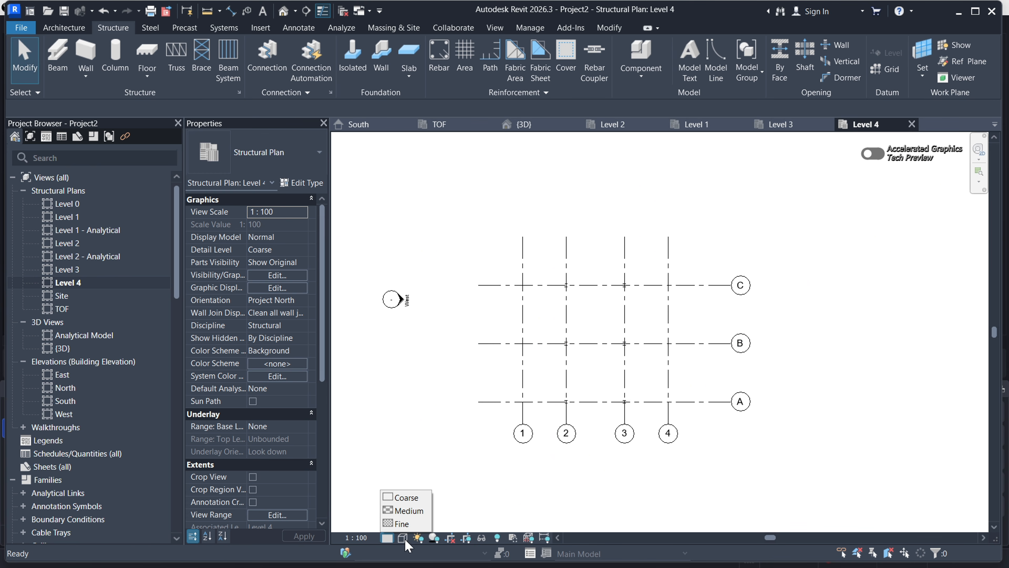
click(406, 524)
scroll(588, 358, up, 5)
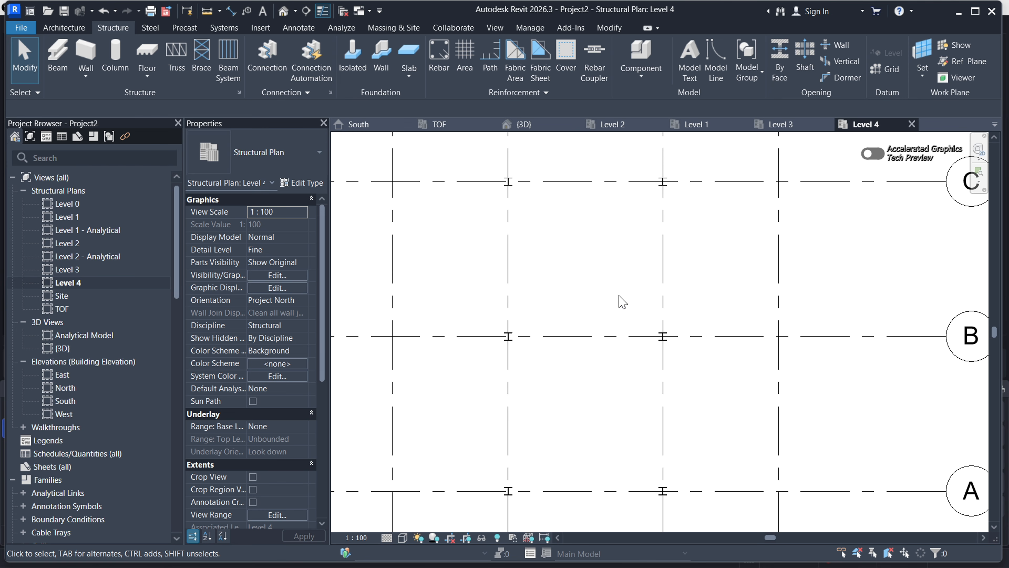
scroll(445, 264, down, 3)
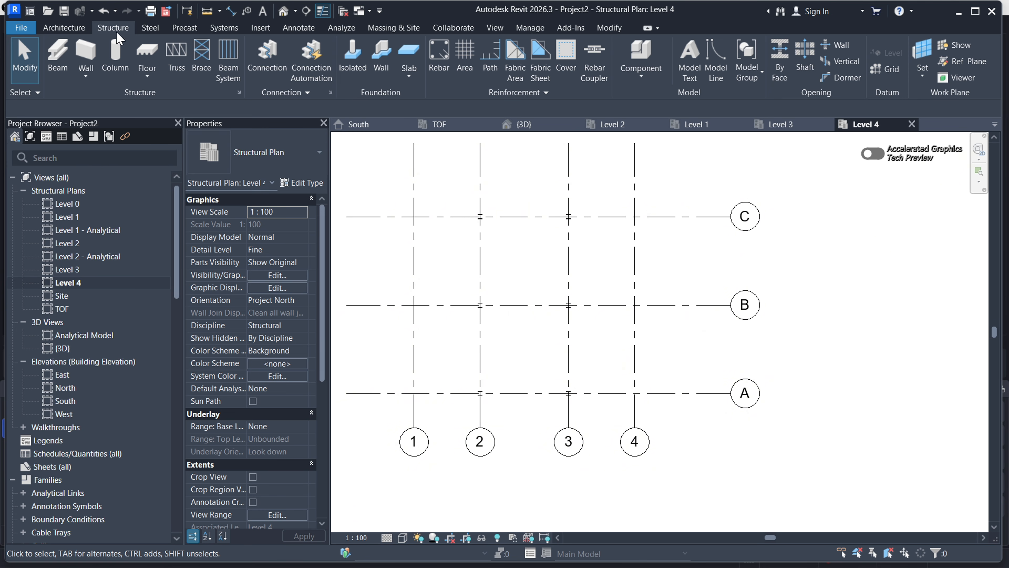
Start the Beam tool and browse the family library to the UK Structural Framing > Steel > British Standard folder
click(59, 56)
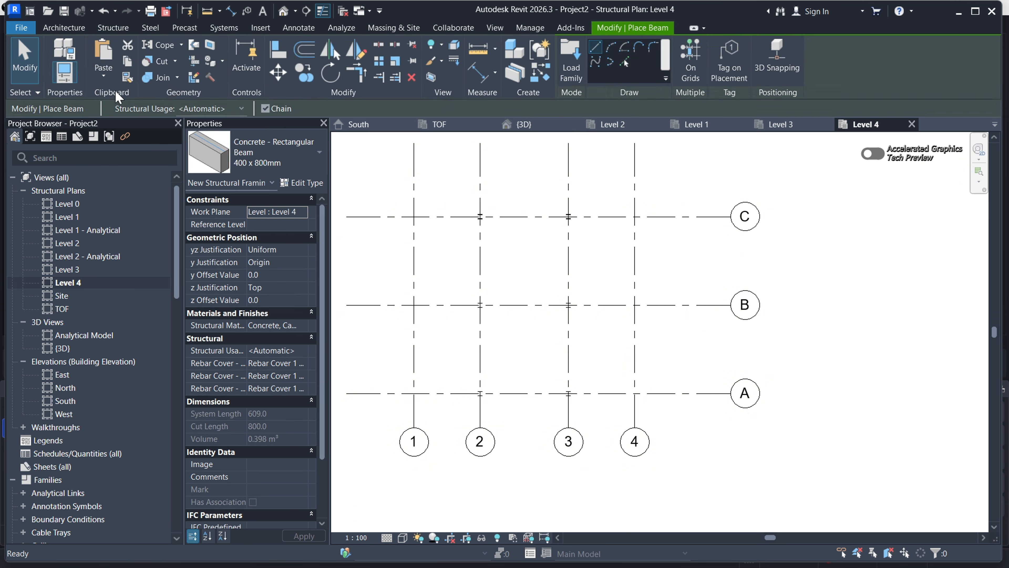
click(304, 163)
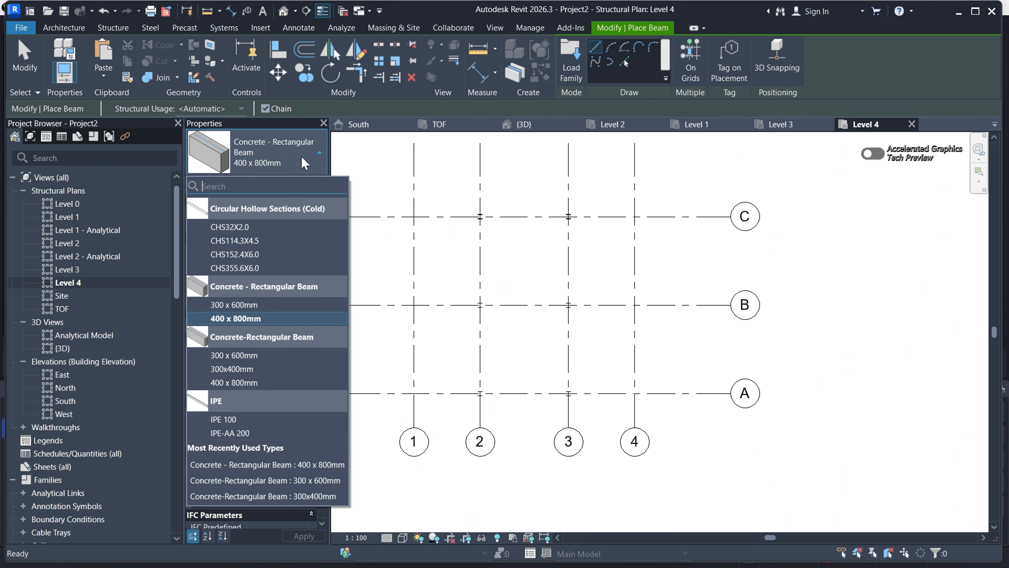
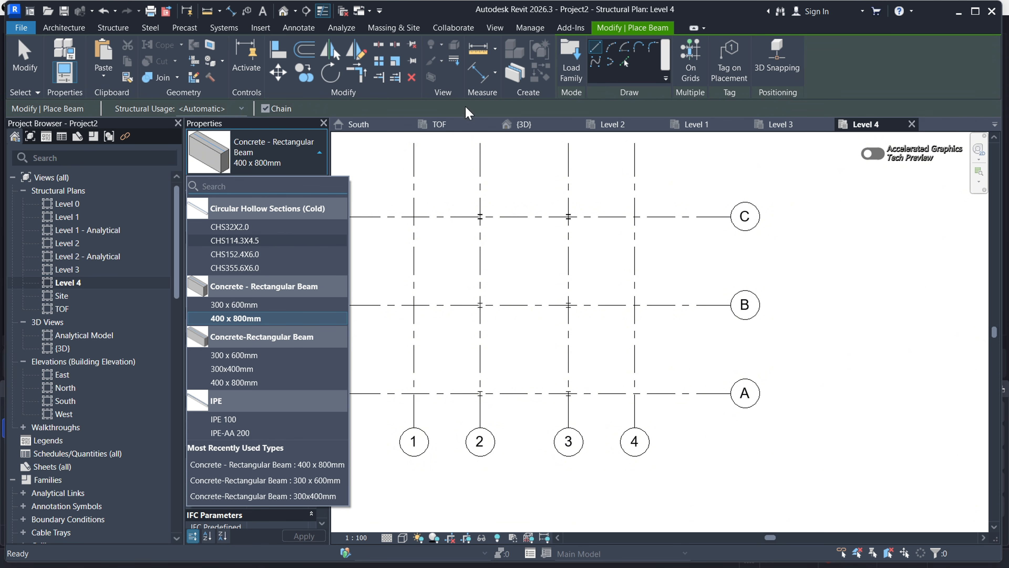
click(578, 55)
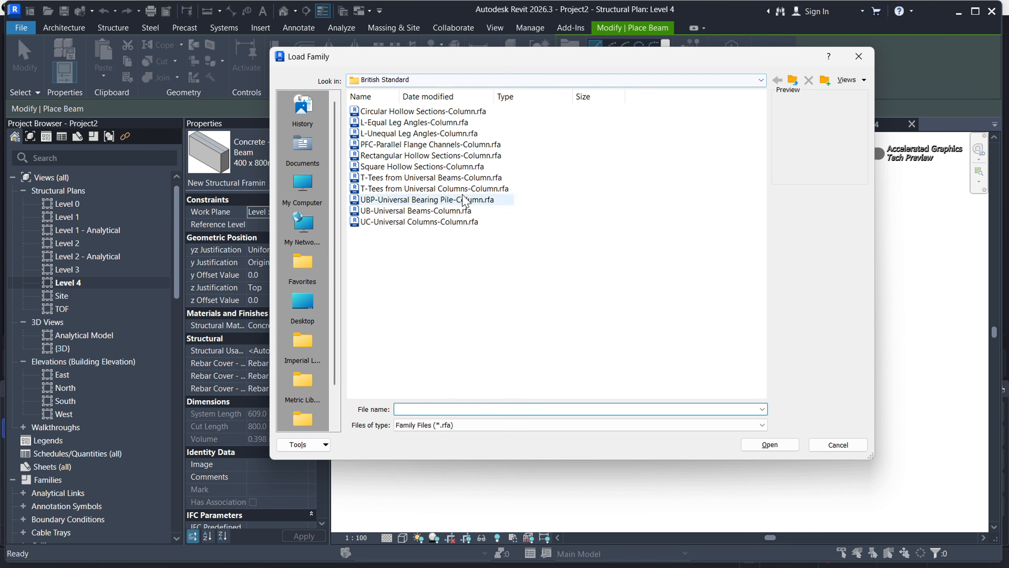
click(794, 82)
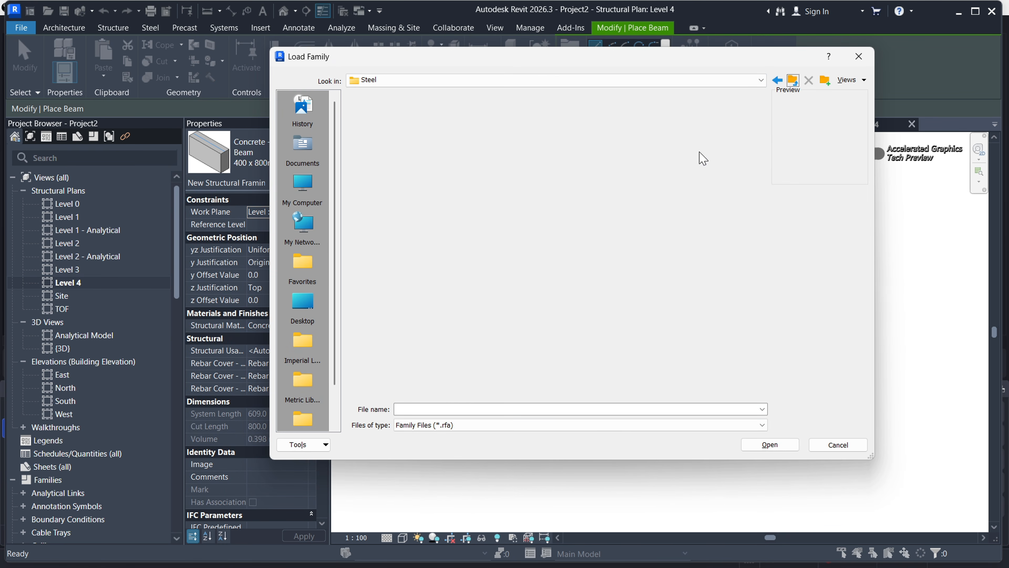
click(793, 82)
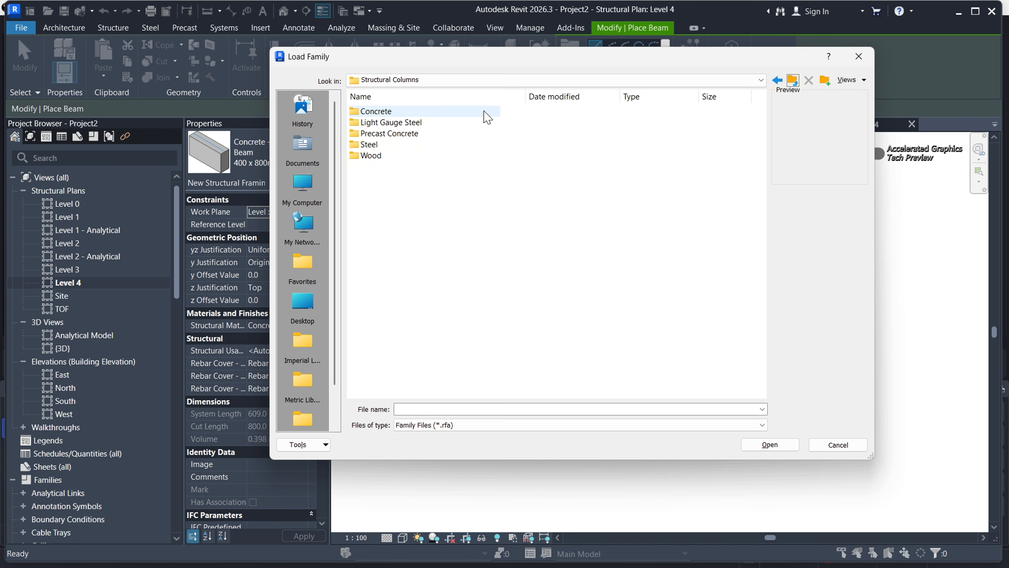
click(794, 82)
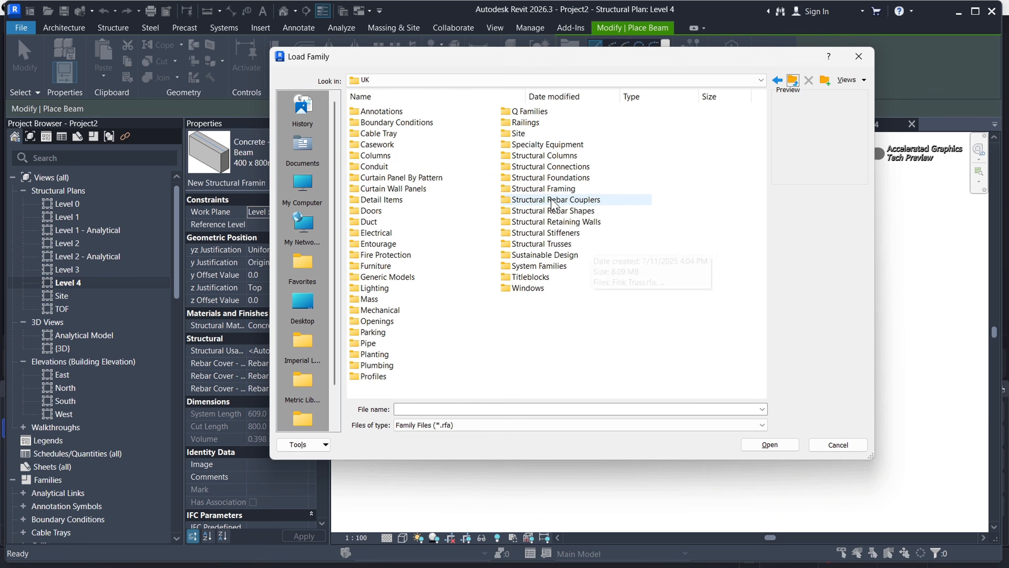
double_click(546, 189)
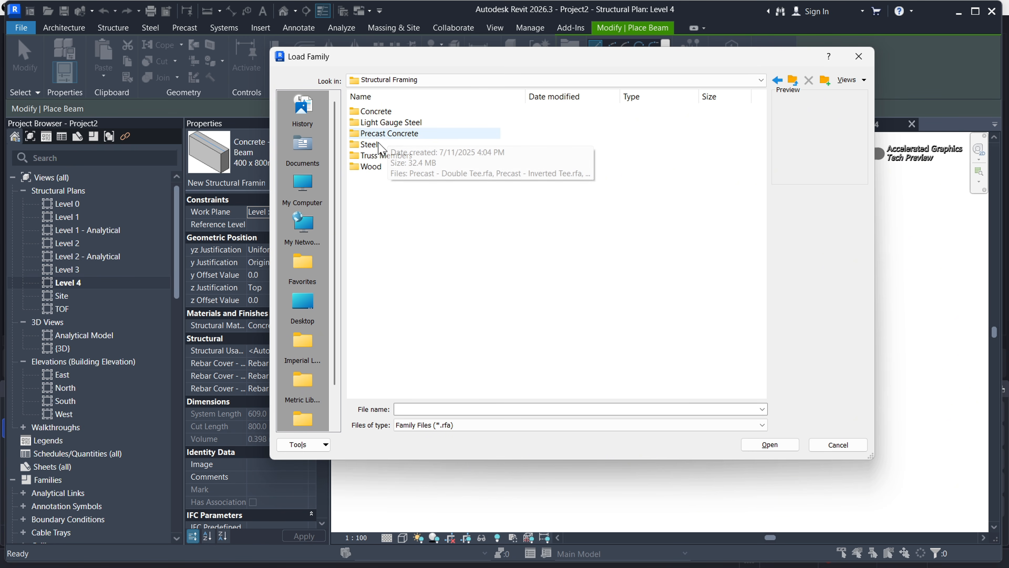
double_click(369, 144)
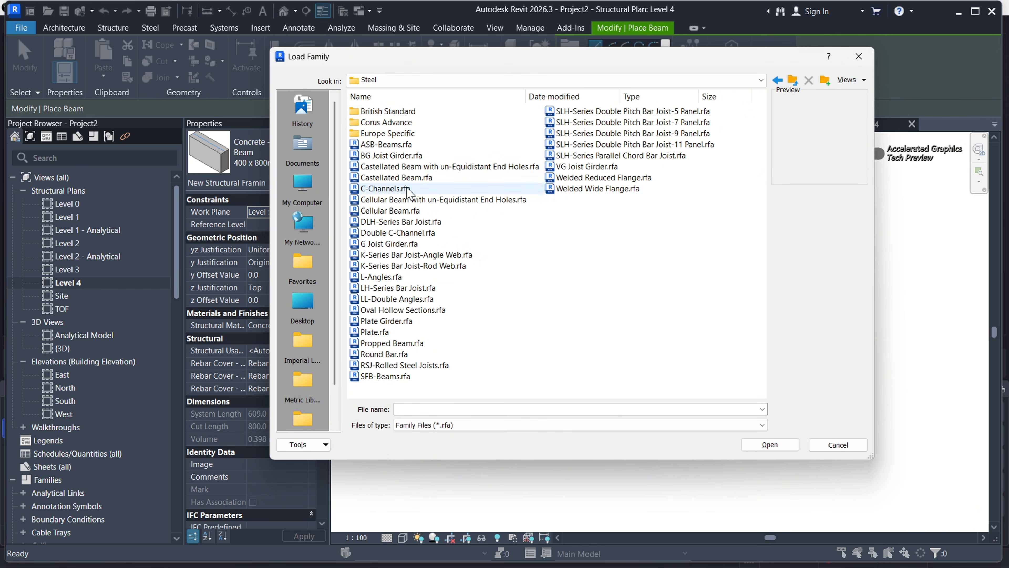
double_click(422, 112)
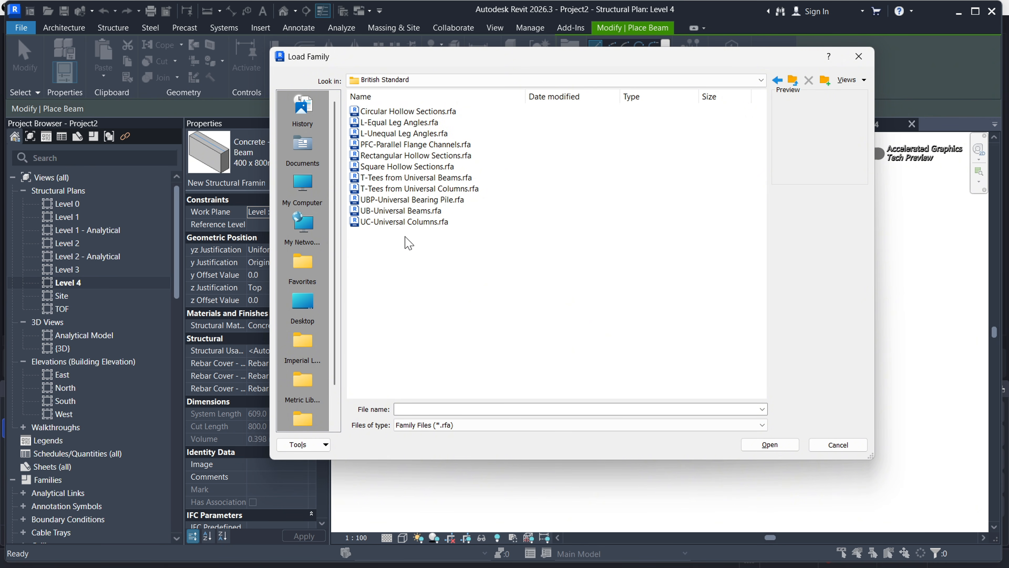
Load the UB-Universal Beams family with types UB178x102x19, UB203x102x23 and UB203x133x25
click(398, 211)
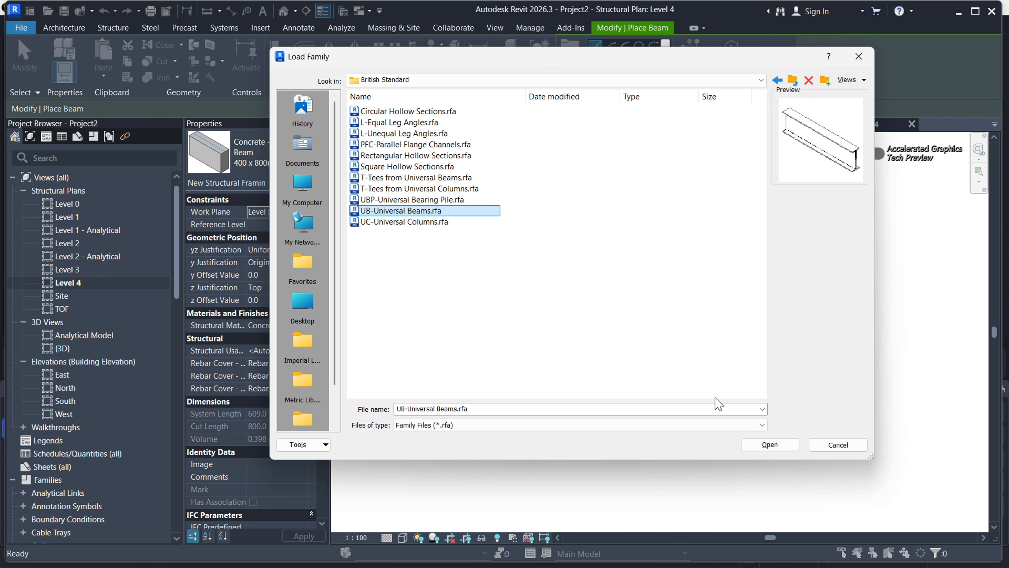
click(770, 444)
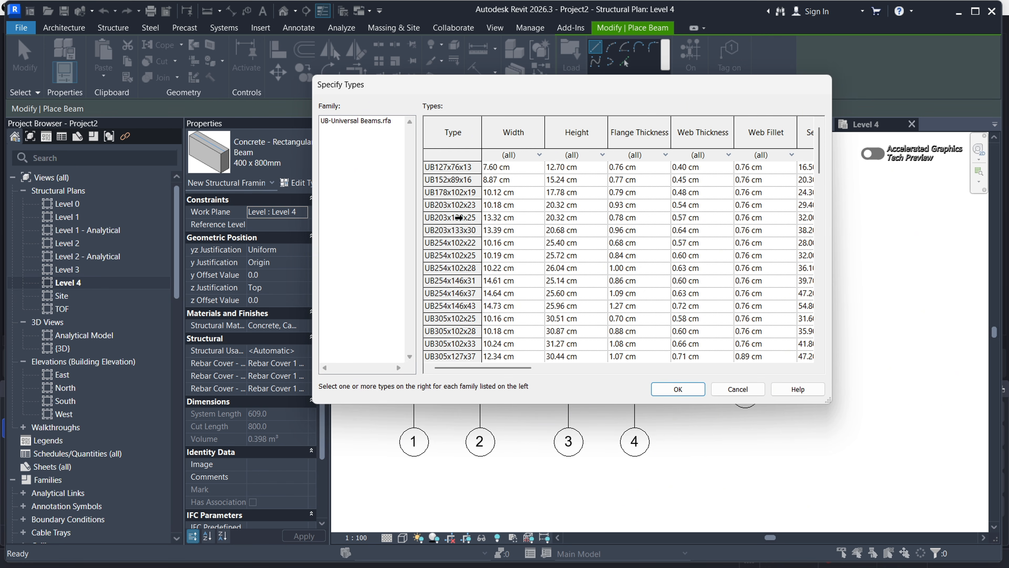
click(449, 217)
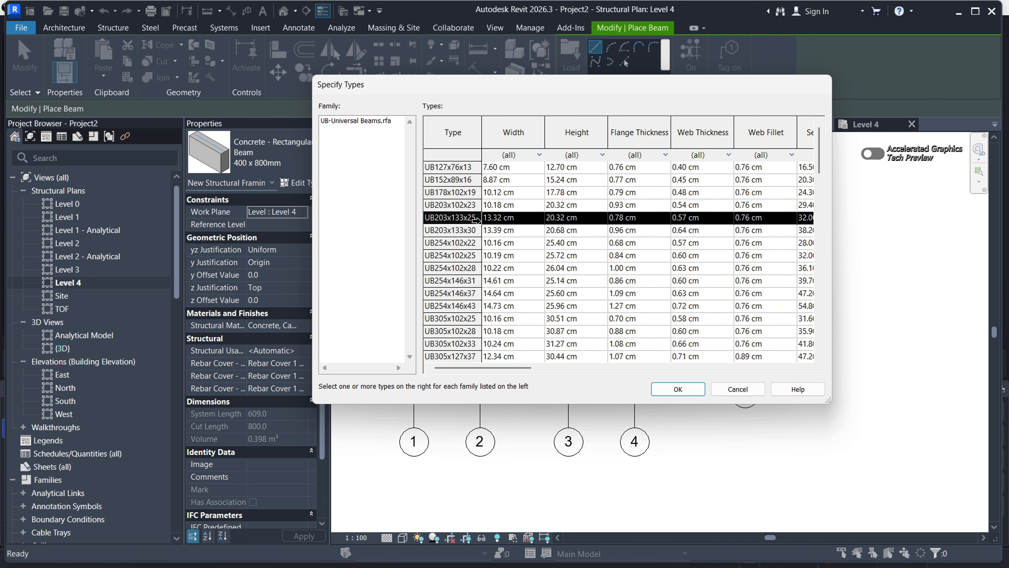
shift+click(450, 190)
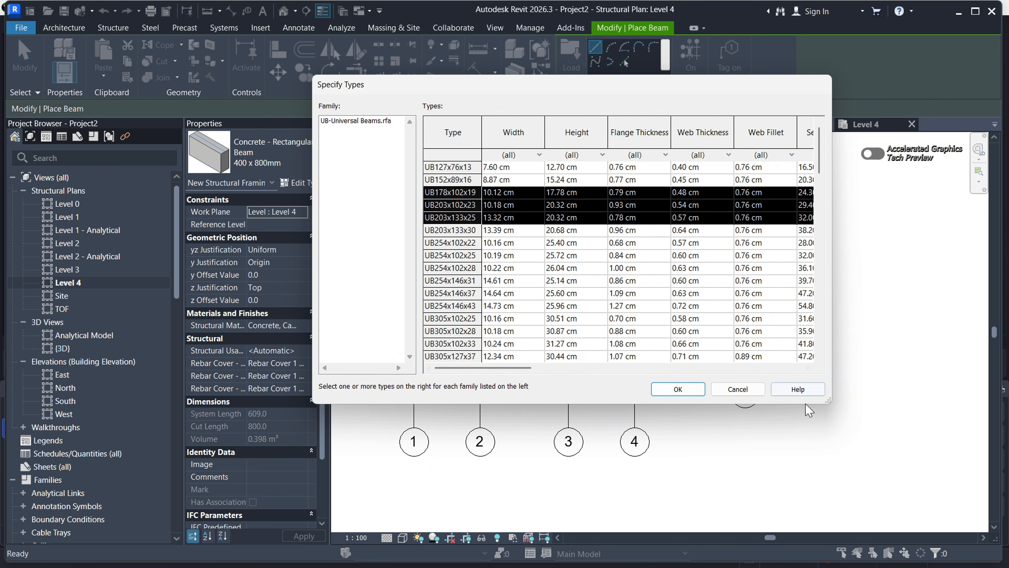
click(682, 392)
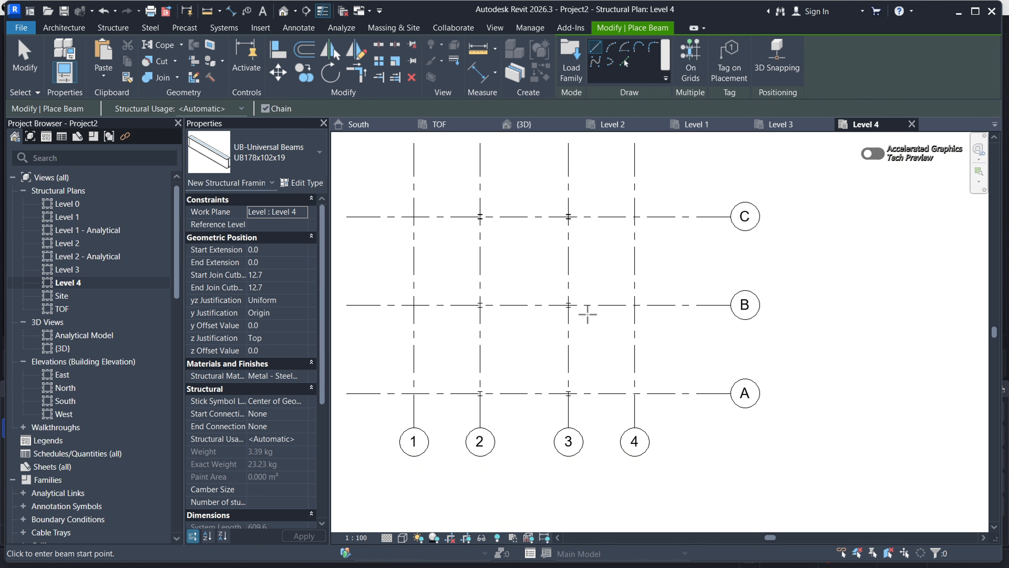
Choose beam type UB203x102x23 and place a beam along grid C between the columns at grids 2 and 3
click(299, 159)
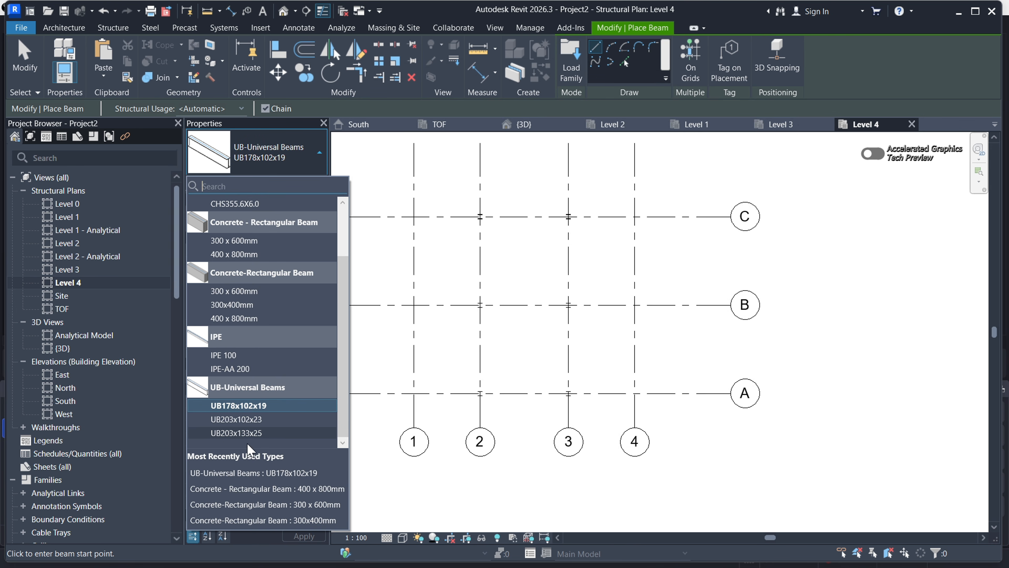
click(235, 419)
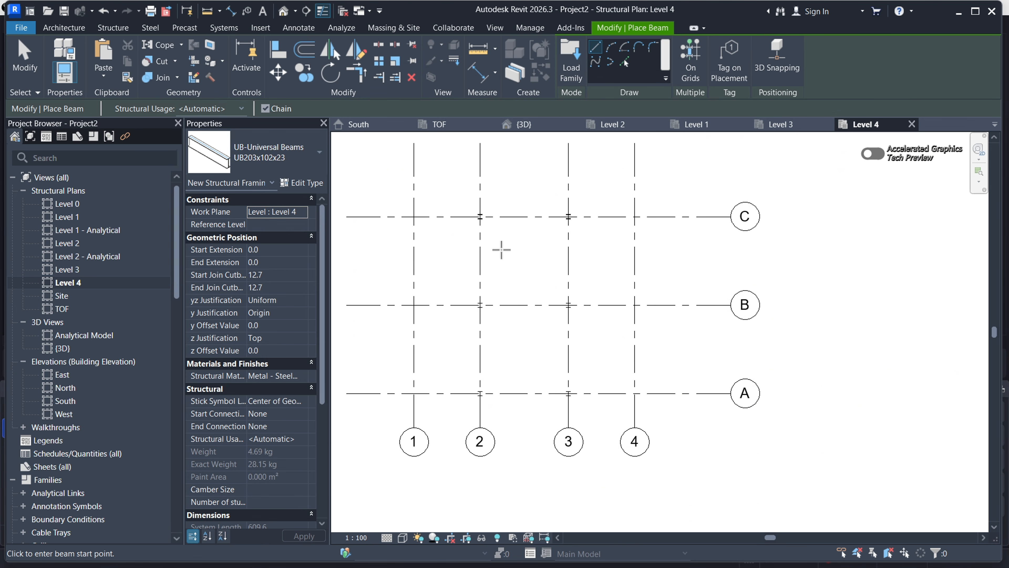
scroll(482, 207, up, 3)
scroll(467, 242, up, 4)
scroll(469, 241, down, 2)
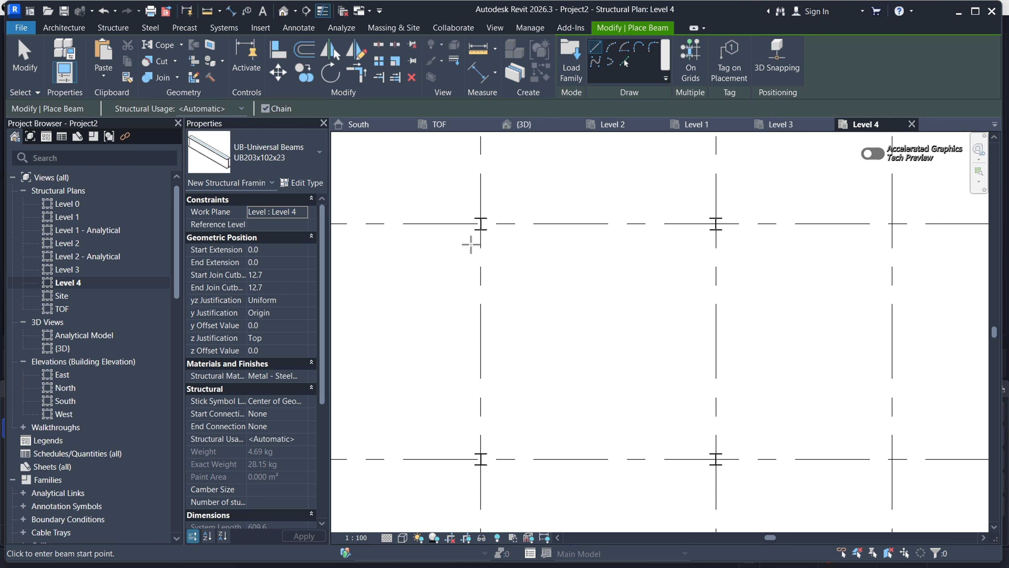
scroll(503, 236, up, 3)
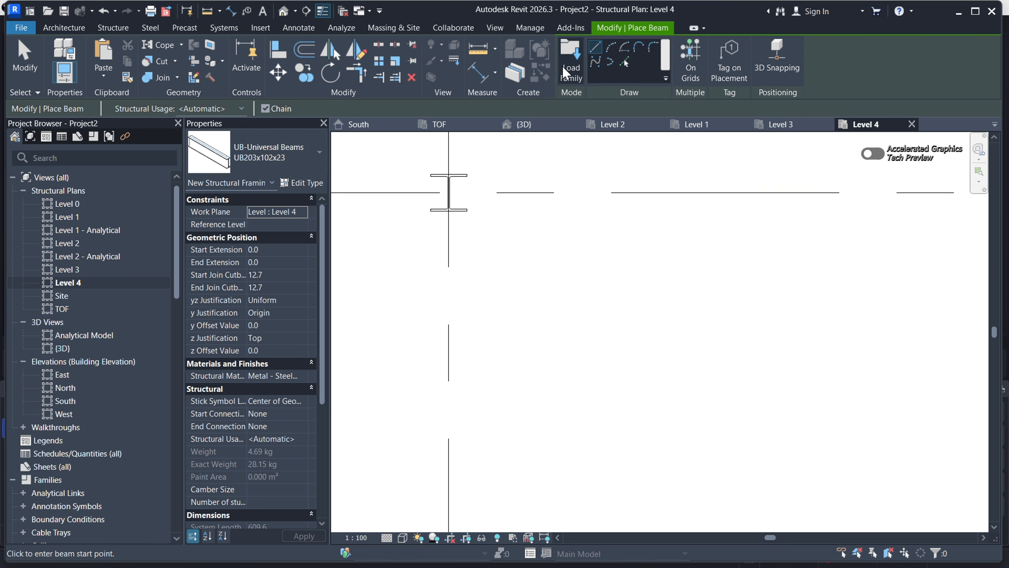
click(449, 193)
scroll(446, 232, down, 3)
scroll(593, 217, up, 3)
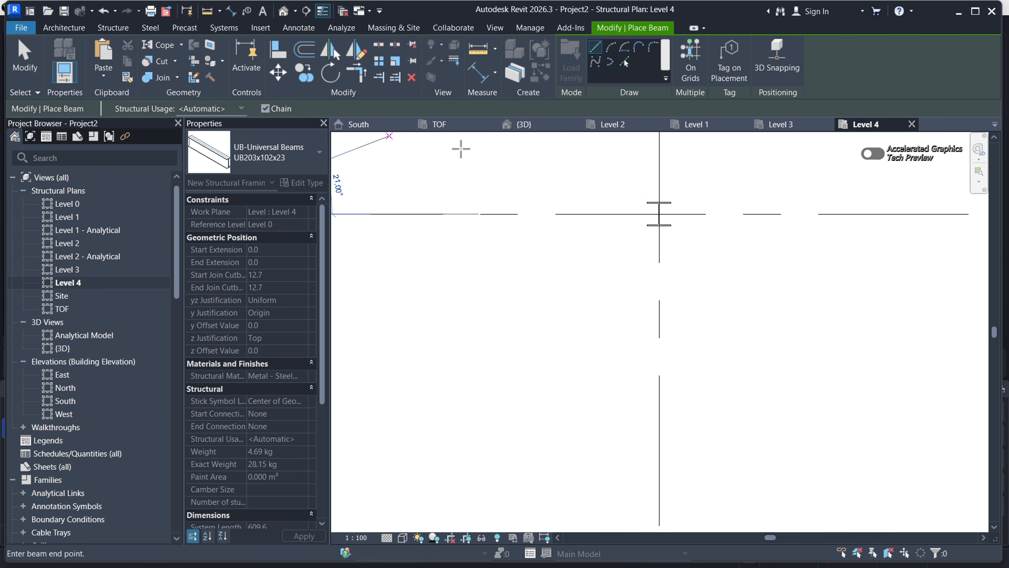
click(659, 214)
scroll(619, 169, down, 3)
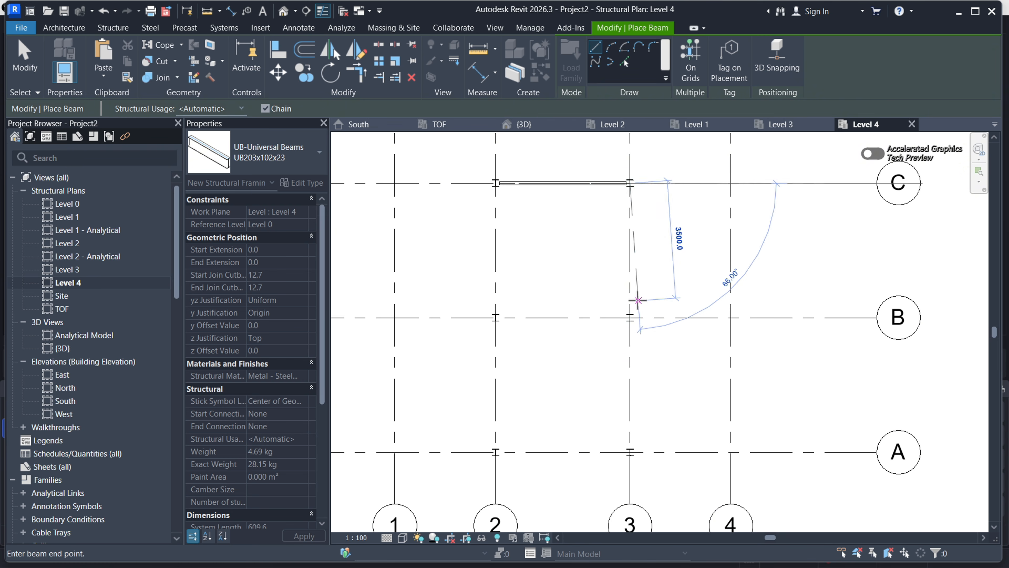
Continue the beam chain along grid 3 from grid C to the column at grid B, and end the chain
scroll(630, 315, up, 3)
click(625, 328)
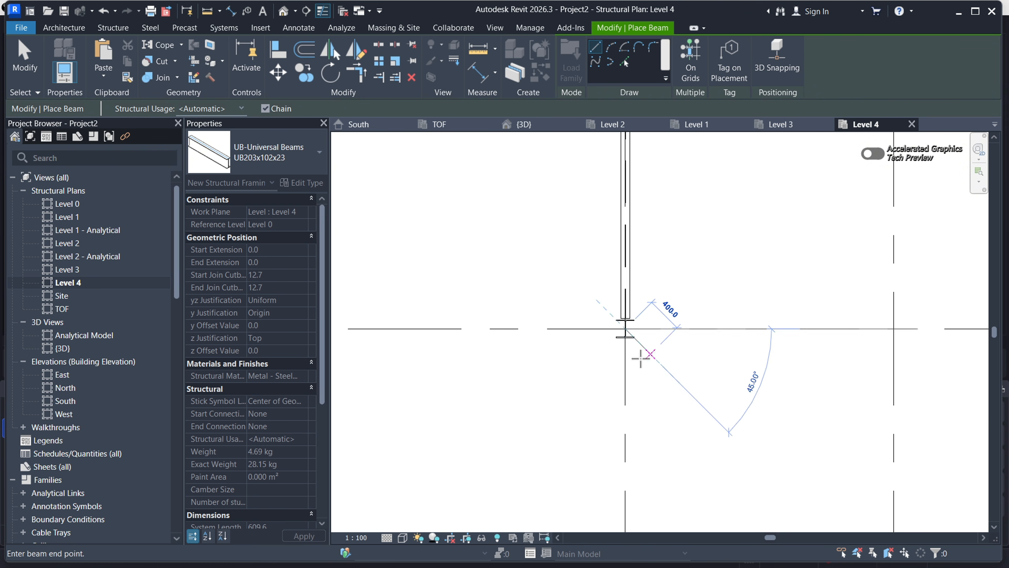
scroll(638, 344, down, 3)
key(Escape)
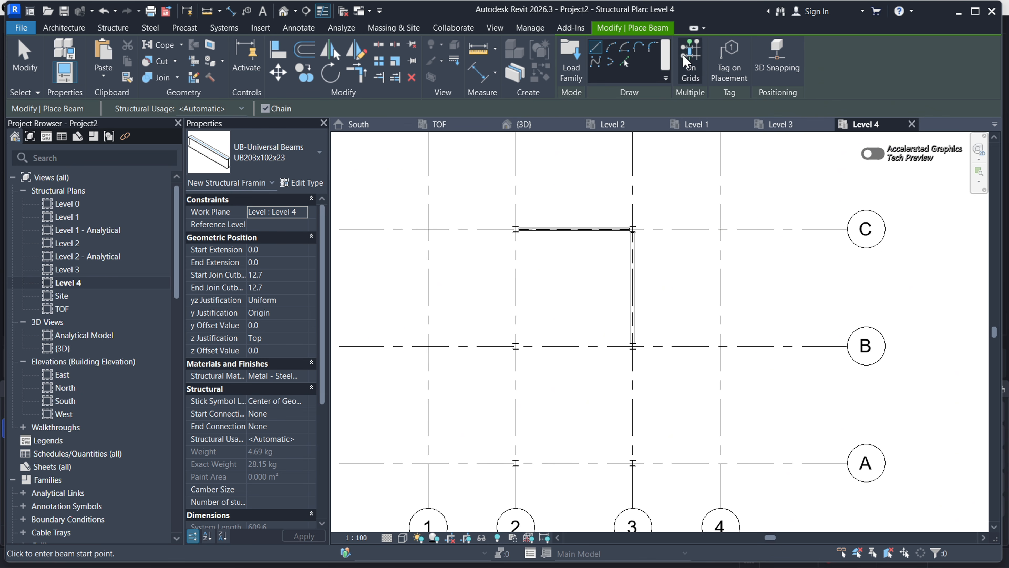
Place UB203x102x23 beams on grids A, B, C, 2 and 3 with the On Grids option and finish the placement
click(690, 60)
scroll(558, 181, down, 2)
scroll(559, 181, down, 1)
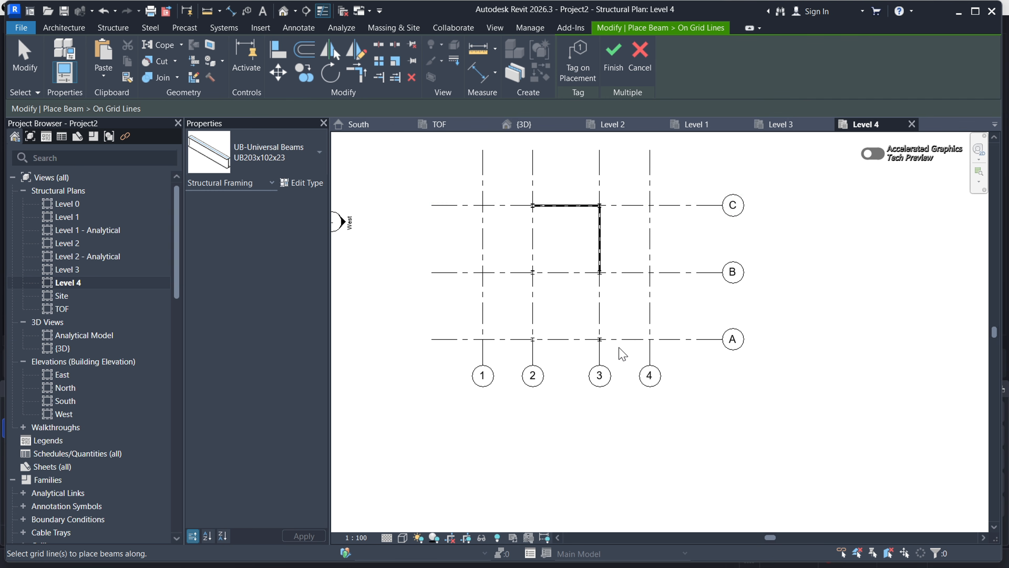
drag(615, 349, 591, 299)
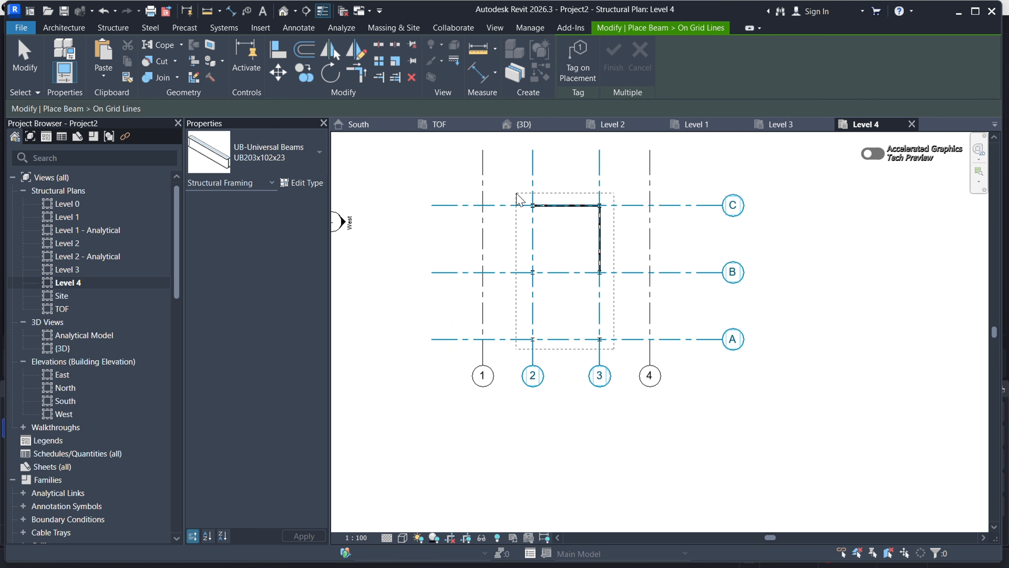
drag(518, 198, 519, 198)
scroll(556, 241, up, 3)
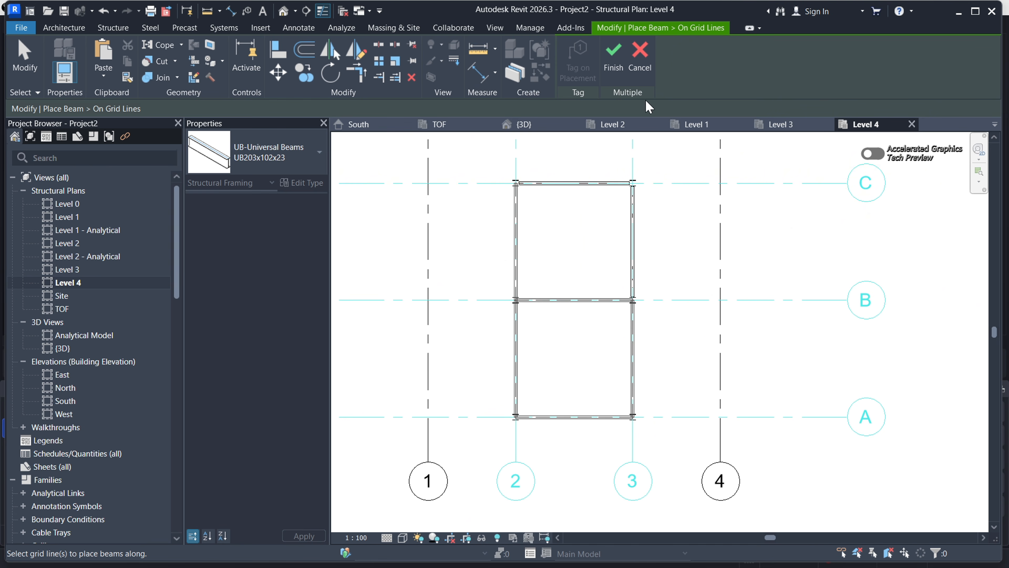
click(615, 58)
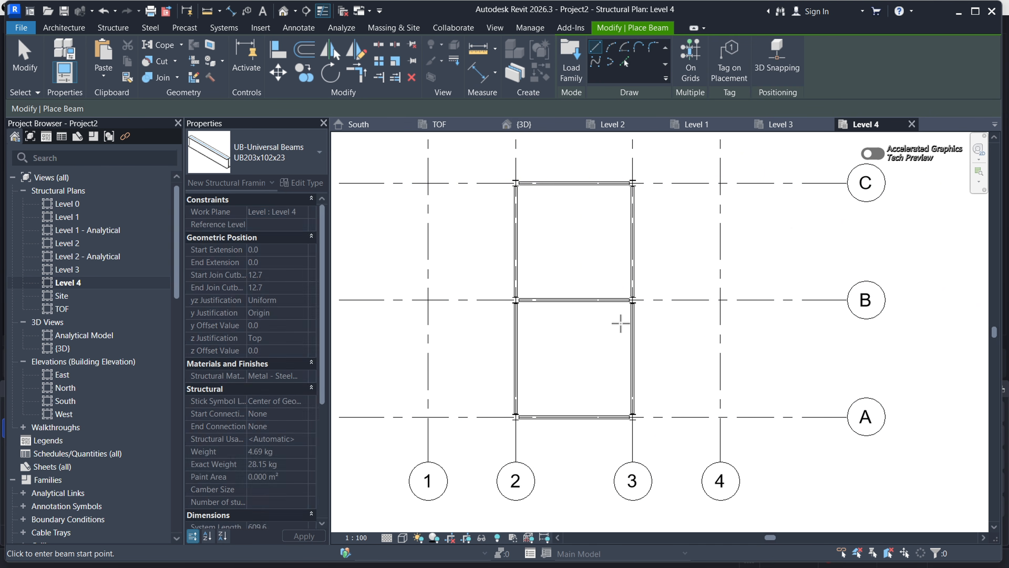
Exit the beam tool in the 3D view and inspect the Level 4 steel beams and the whole frame down to the footings
click(524, 124)
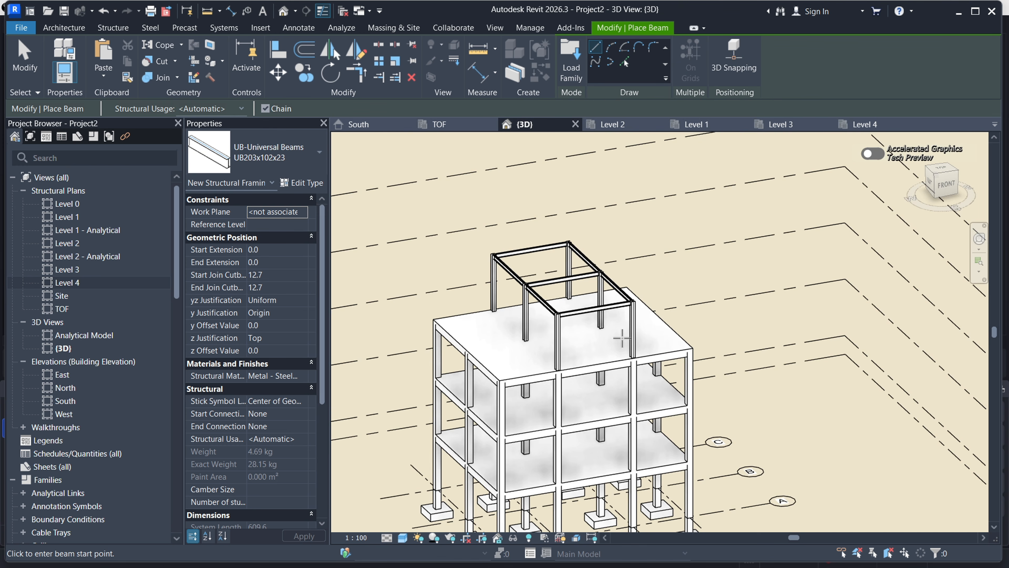
scroll(532, 255, up, 5)
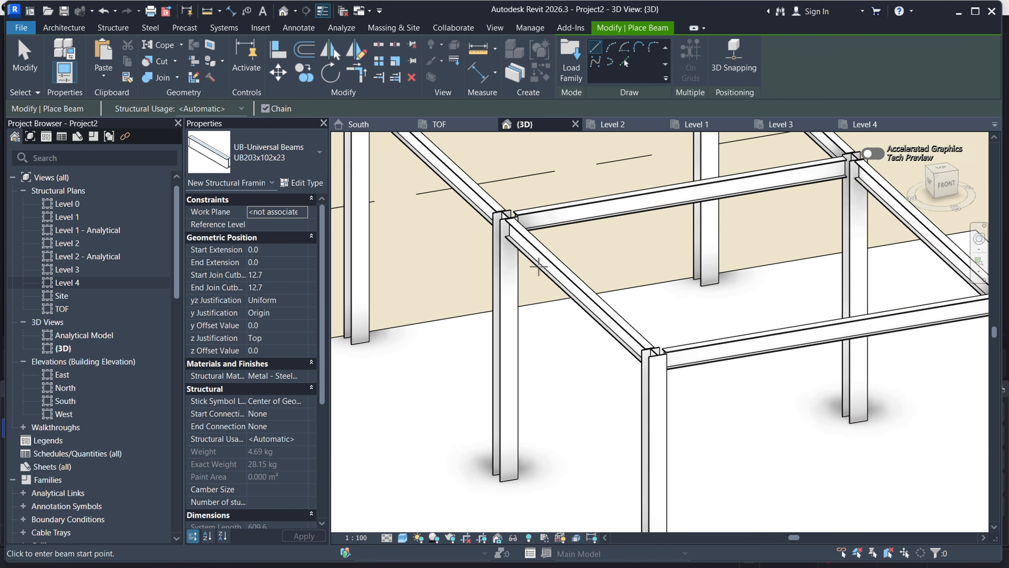
scroll(539, 267, down, 6)
right_click(661, 176)
click(689, 185)
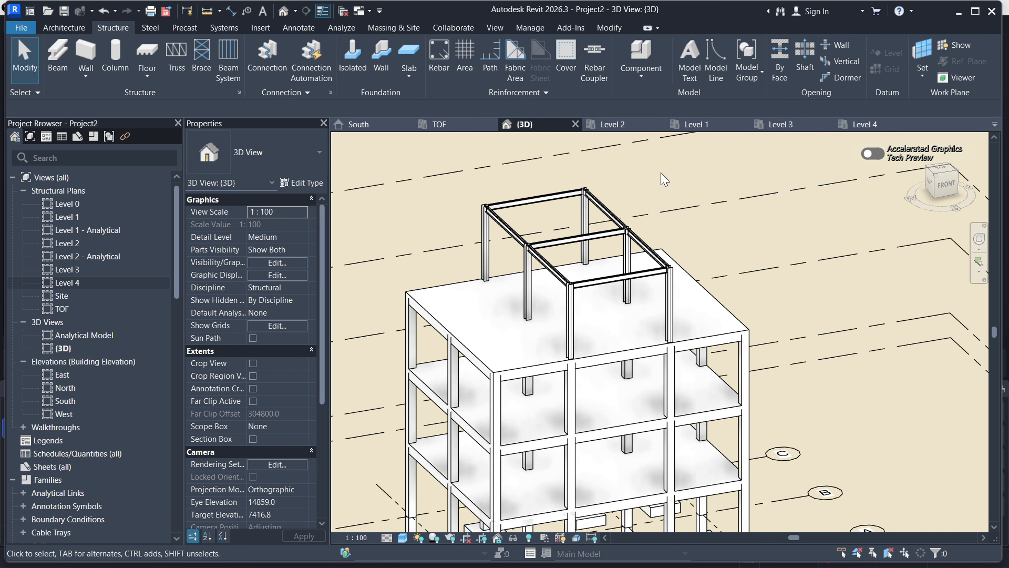
right_click(660, 174)
click(683, 396)
scroll(594, 238, up, 2)
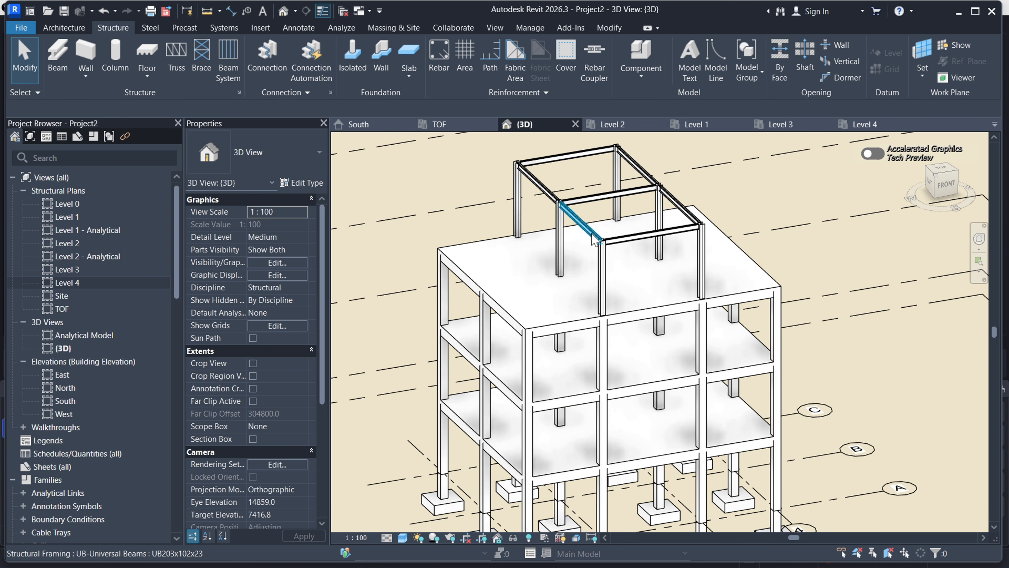
scroll(541, 257, down, 3)
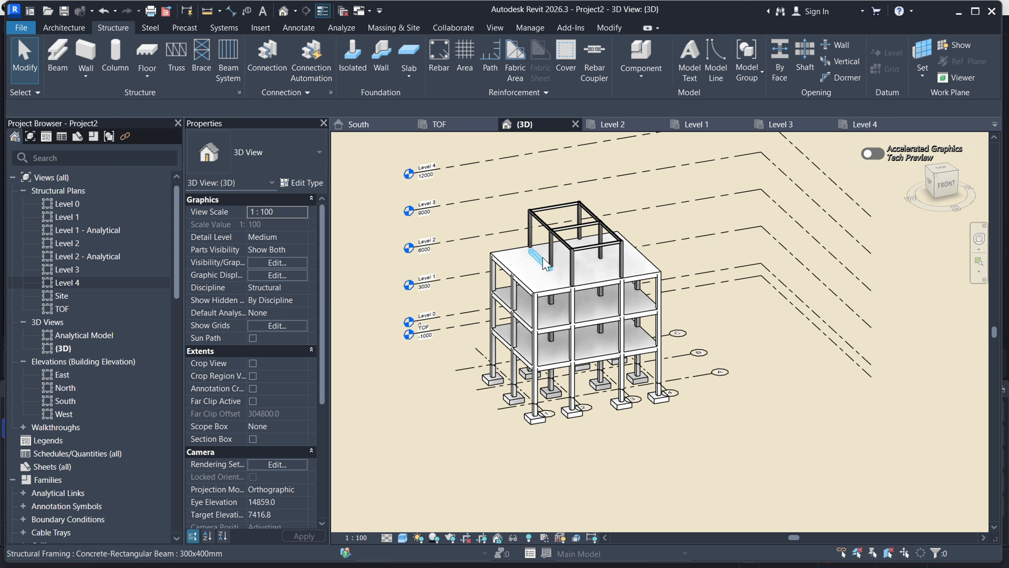
scroll(630, 385, up, 2)
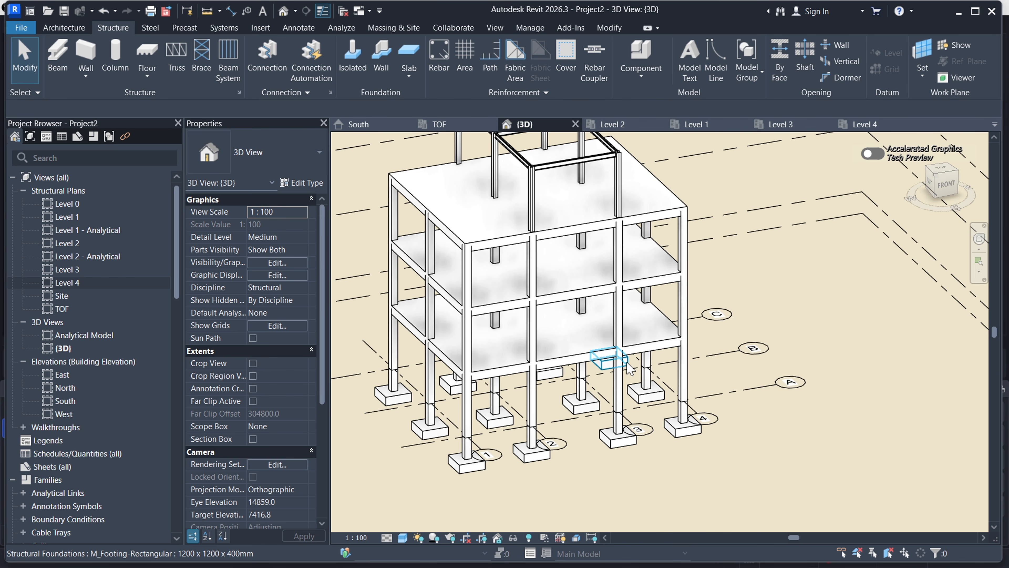
scroll(604, 366, down, 2)
scroll(598, 274, up, 3)
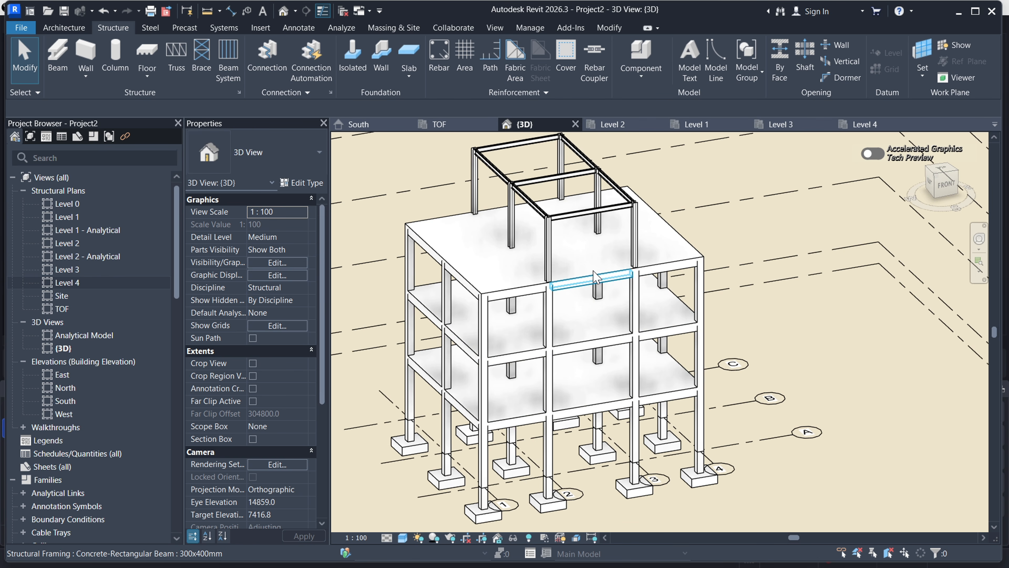
scroll(592, 272, down, 3)
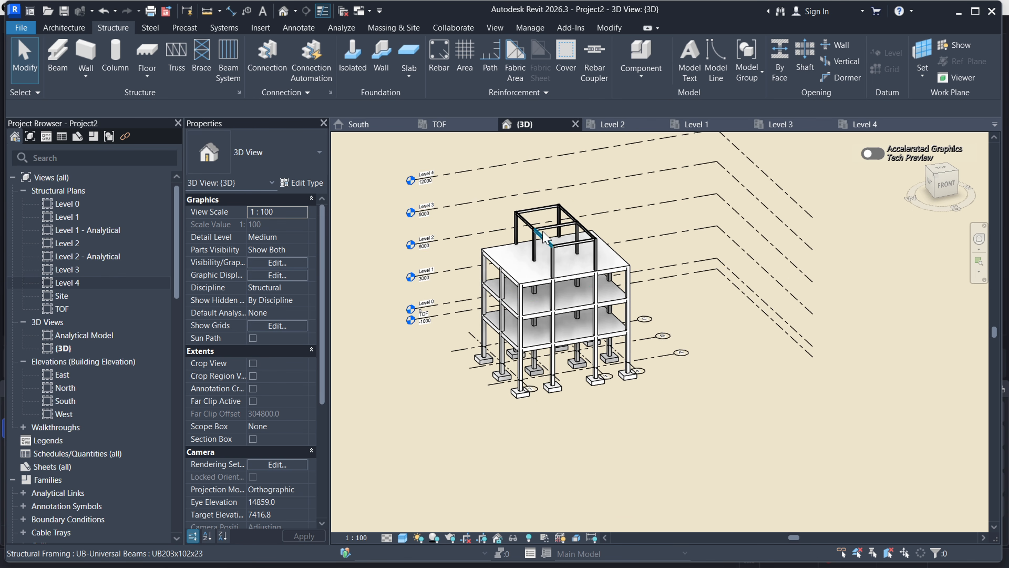
Open the Level 4 structural plan with the steel beam layout in view
scroll(495, 207, up, 3)
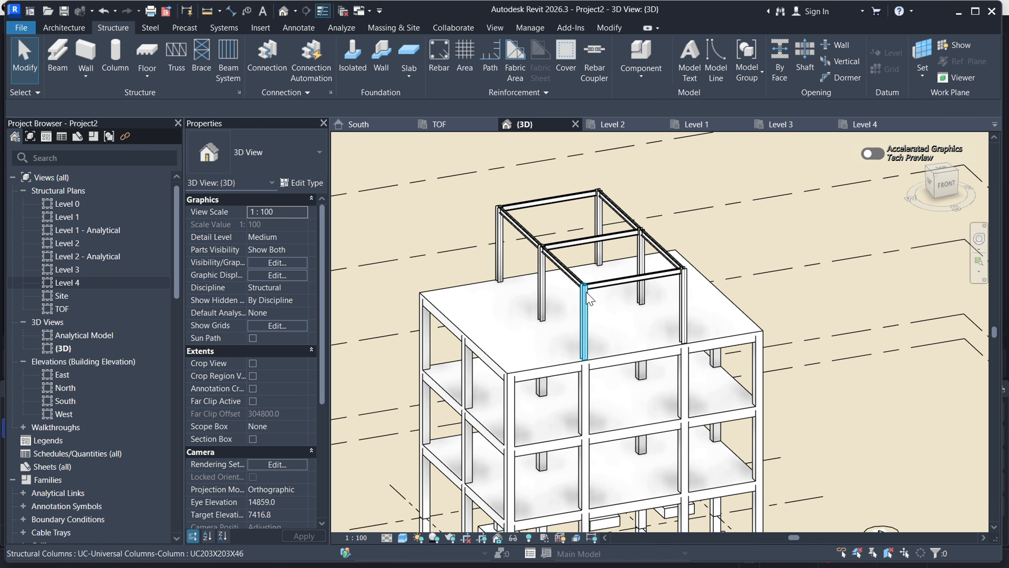
click(864, 125)
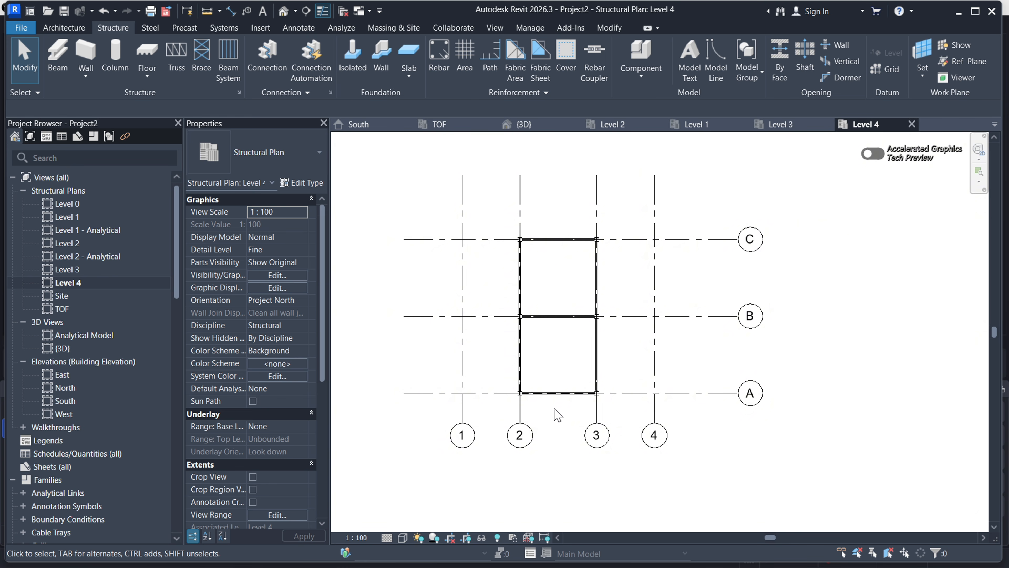
scroll(557, 414, up, 1)
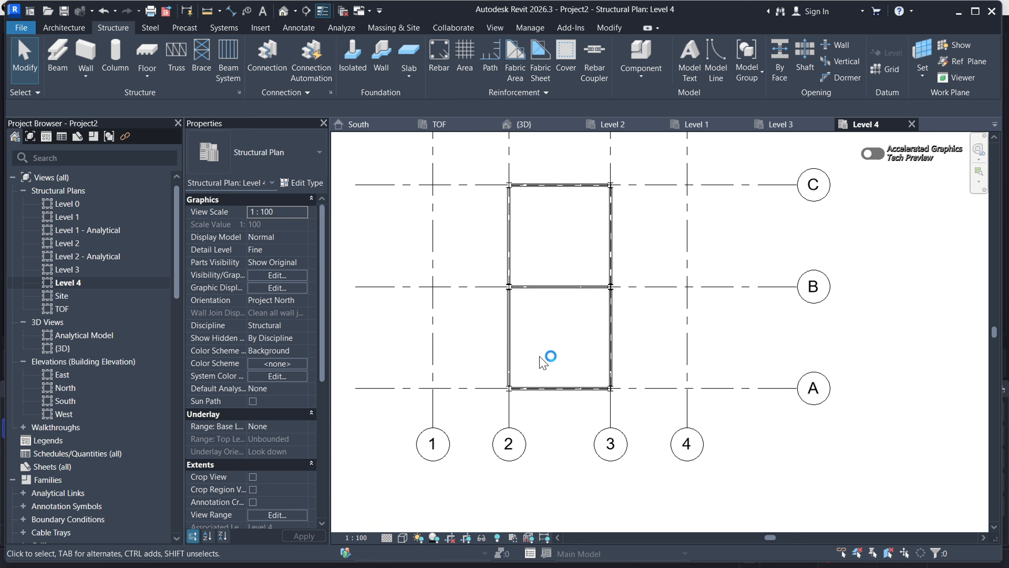
scroll(556, 365, down, 1)
scroll(530, 381, up, 1)
scroll(531, 381, down, 1)
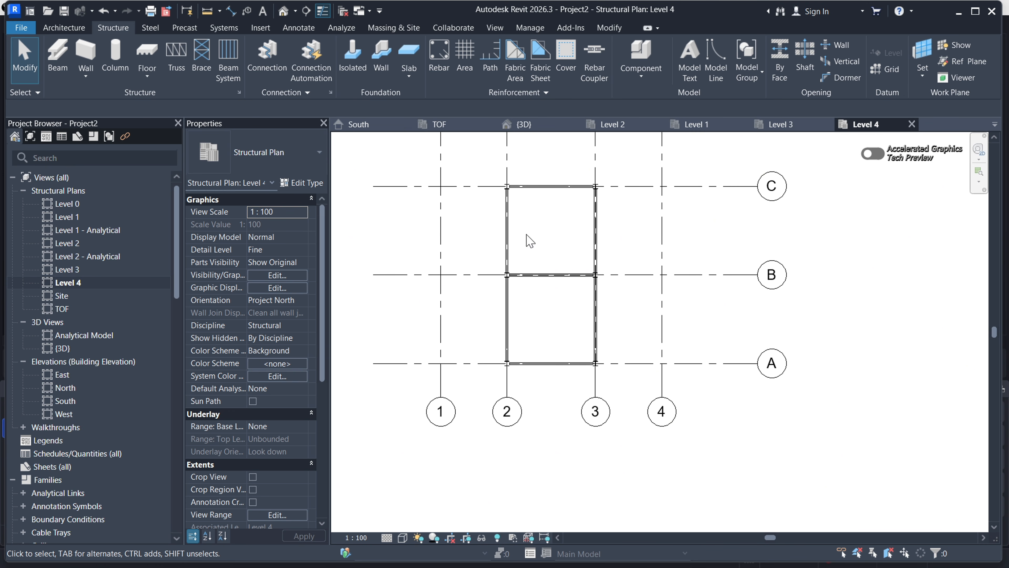
Place a framing elevation on grid A between grids 3 and 4, facing the frame, and end the command
click(493, 27)
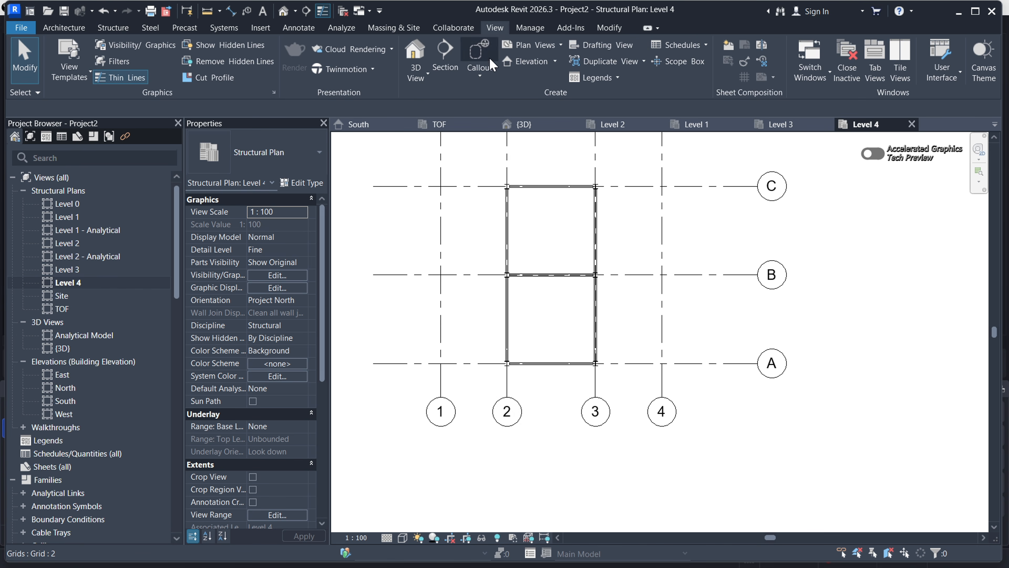
click(556, 62)
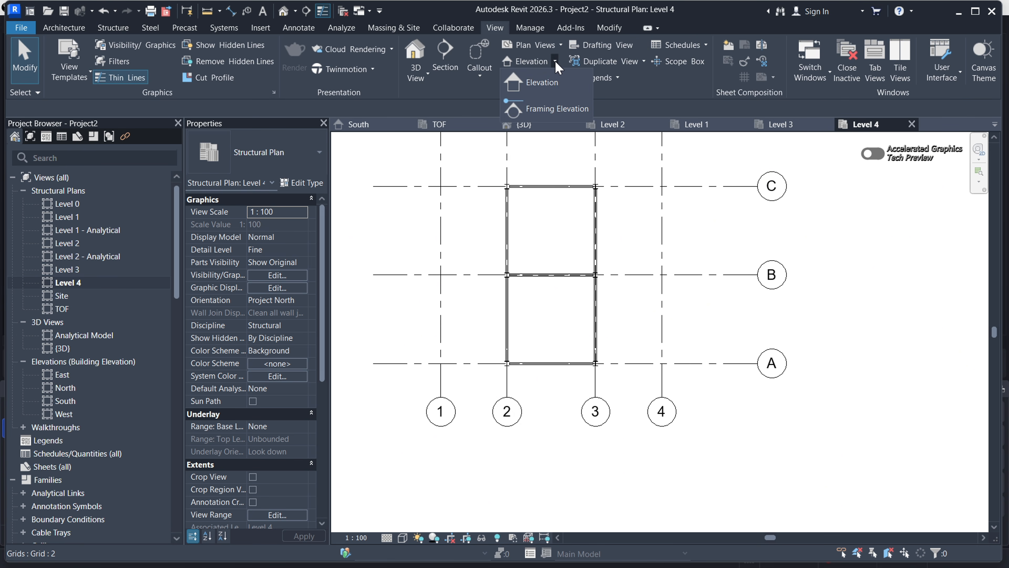
click(539, 115)
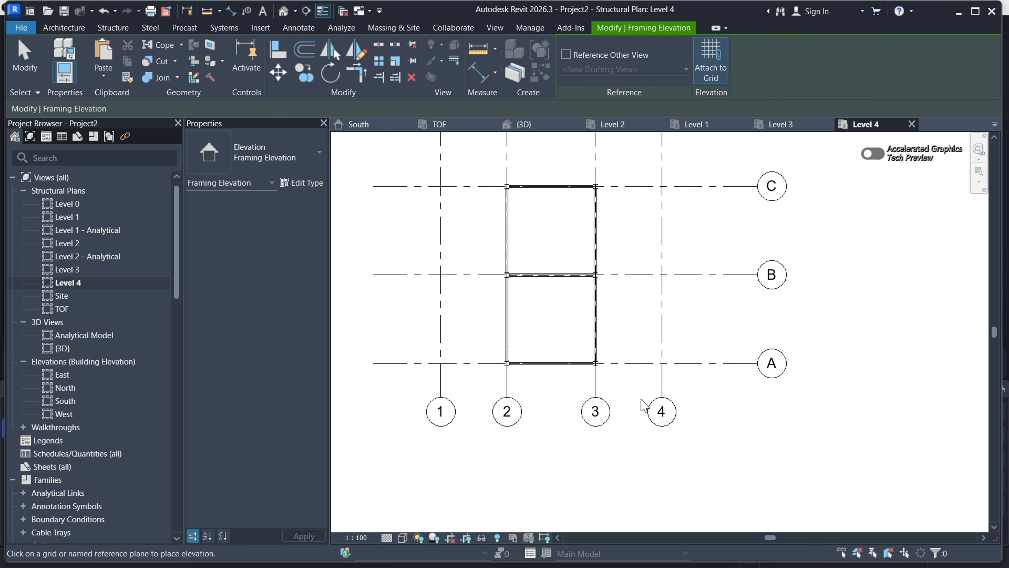
click(627, 372)
scroll(630, 433, up, 4)
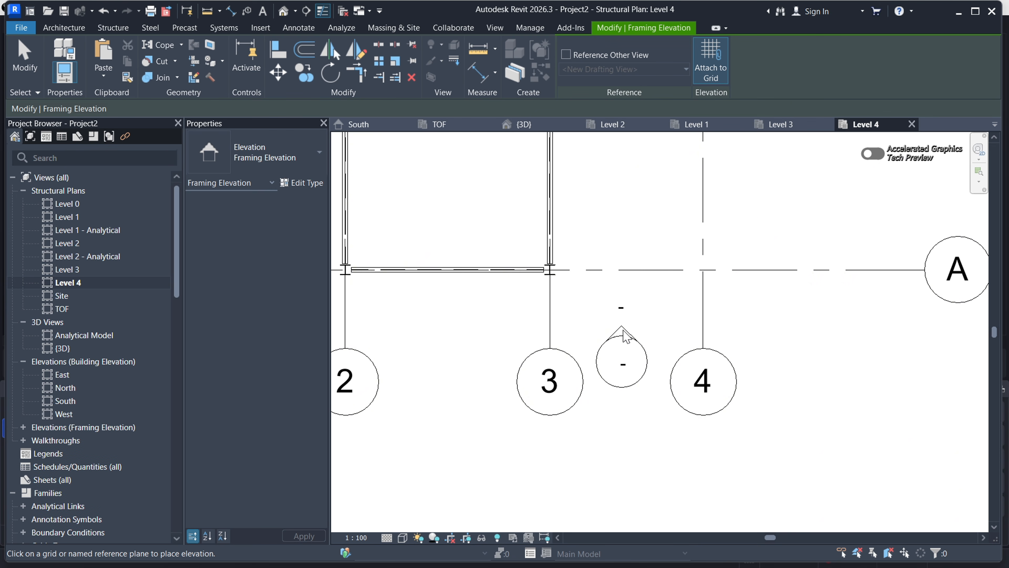
scroll(625, 336, down, 4)
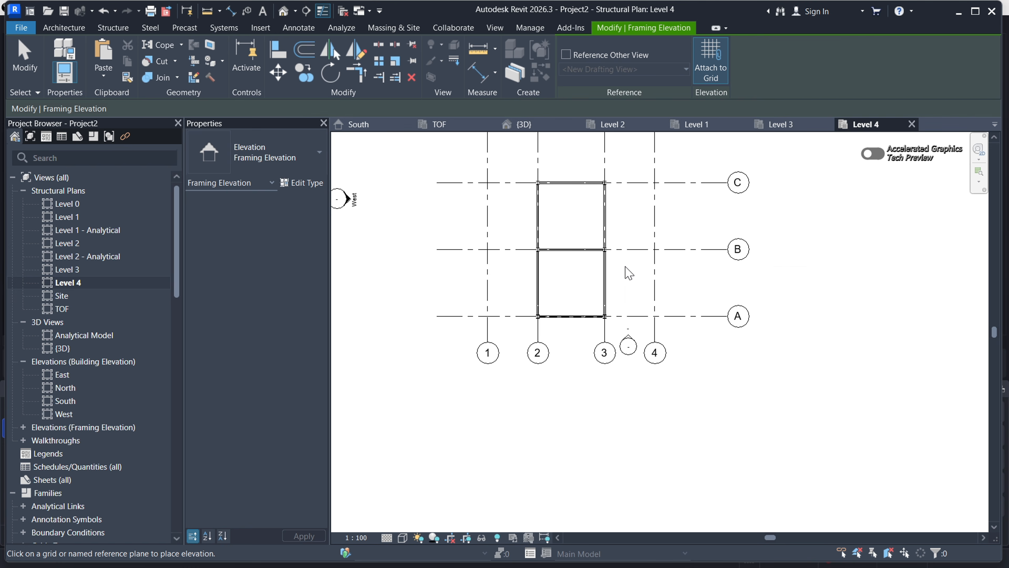
right_click(629, 273)
click(652, 273)
Open the framing elevation placed on grid A and set its detail level to Fine
scroll(624, 318, up, 4)
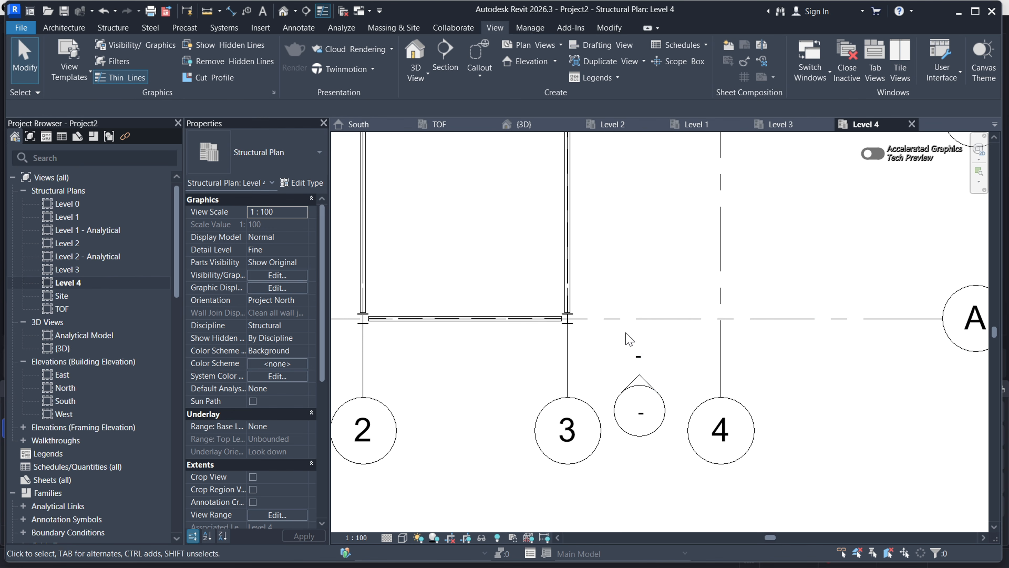
double_click(640, 386)
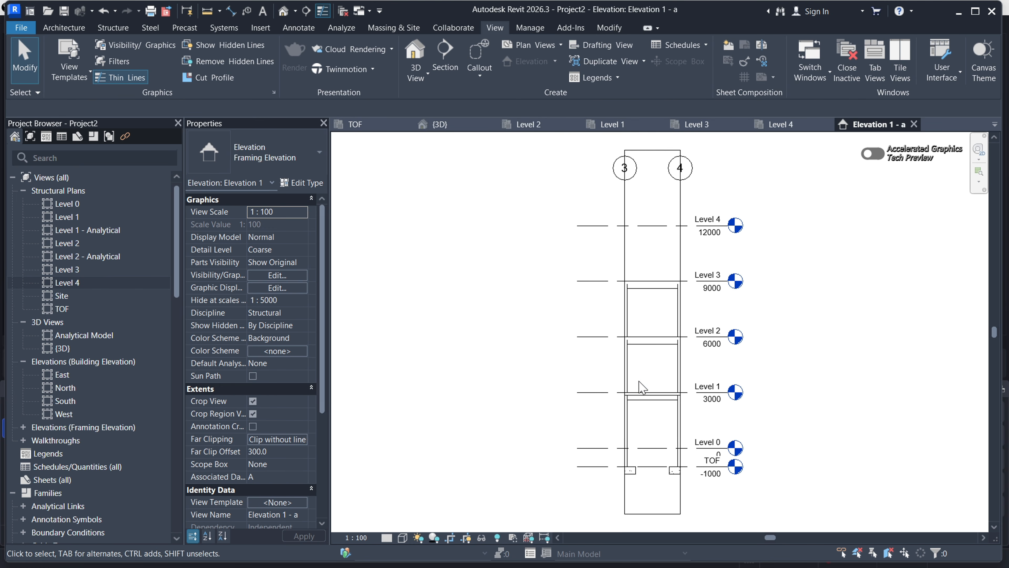
scroll(504, 249, down, 3)
scroll(542, 280, up, 2)
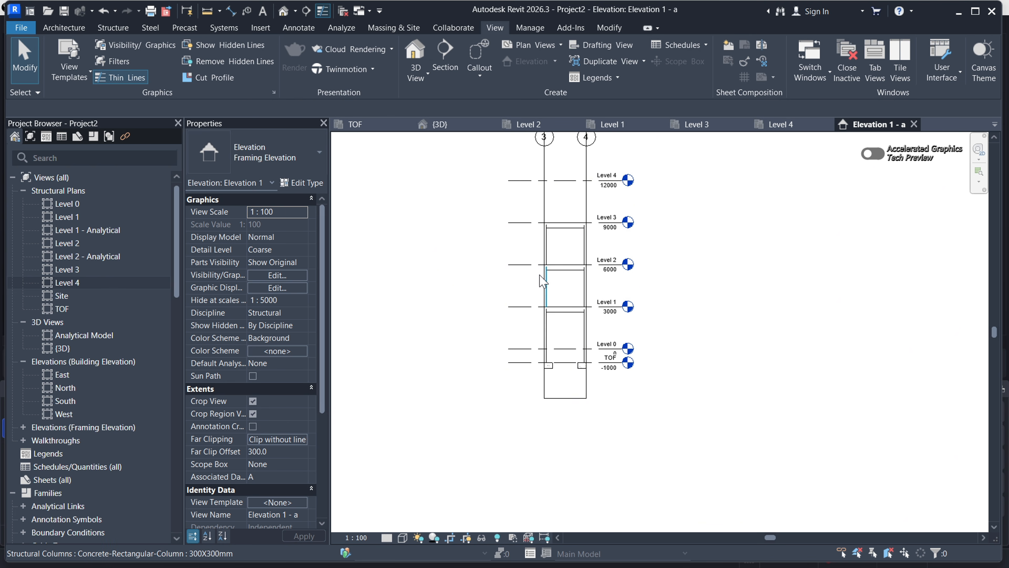
click(387, 538)
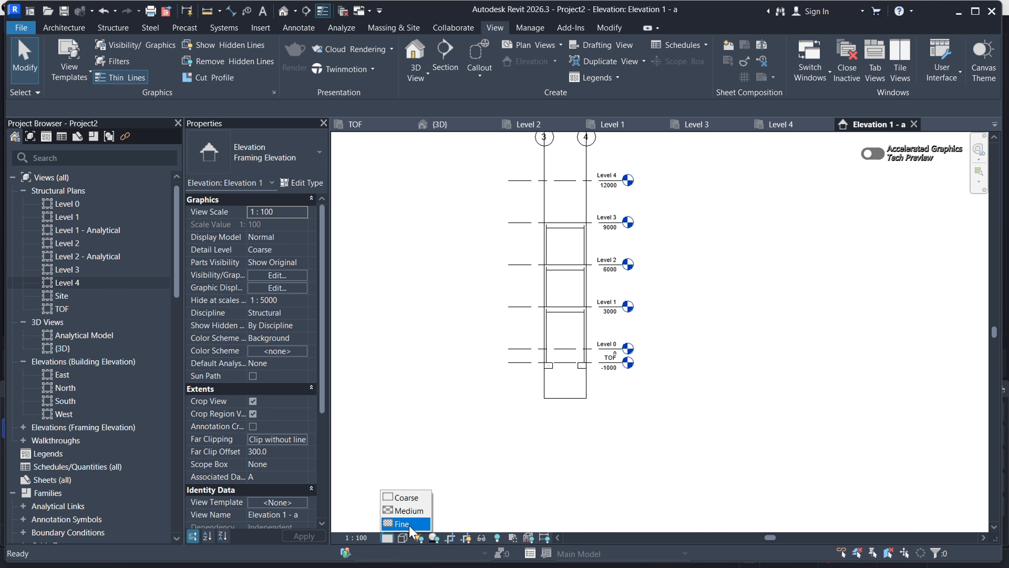
click(405, 523)
scroll(530, 402, down, 1)
scroll(572, 239, up, 2)
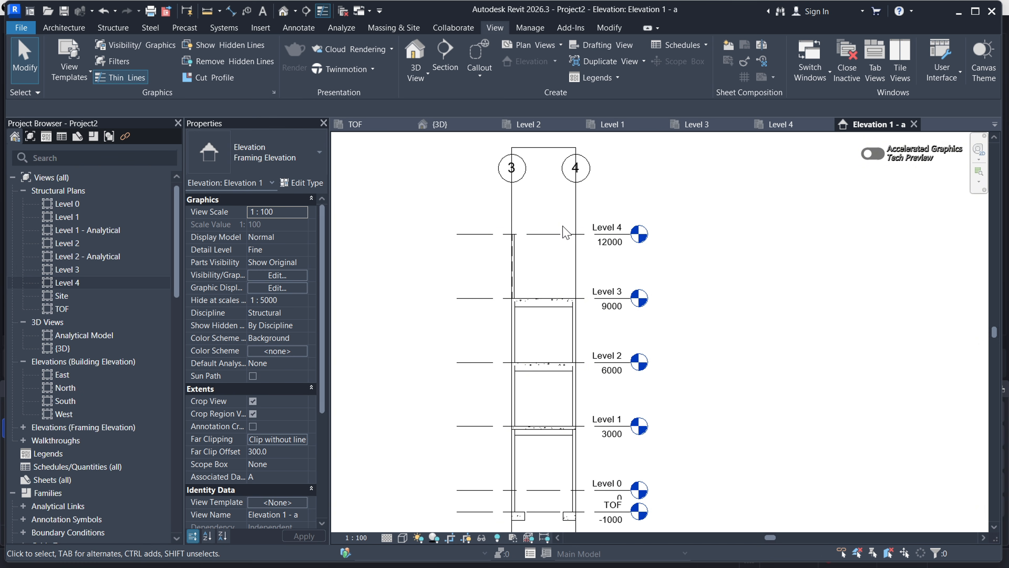
Widen the elevation's crop region on both sides so it extends beyond grids 1 and 4
click(575, 208)
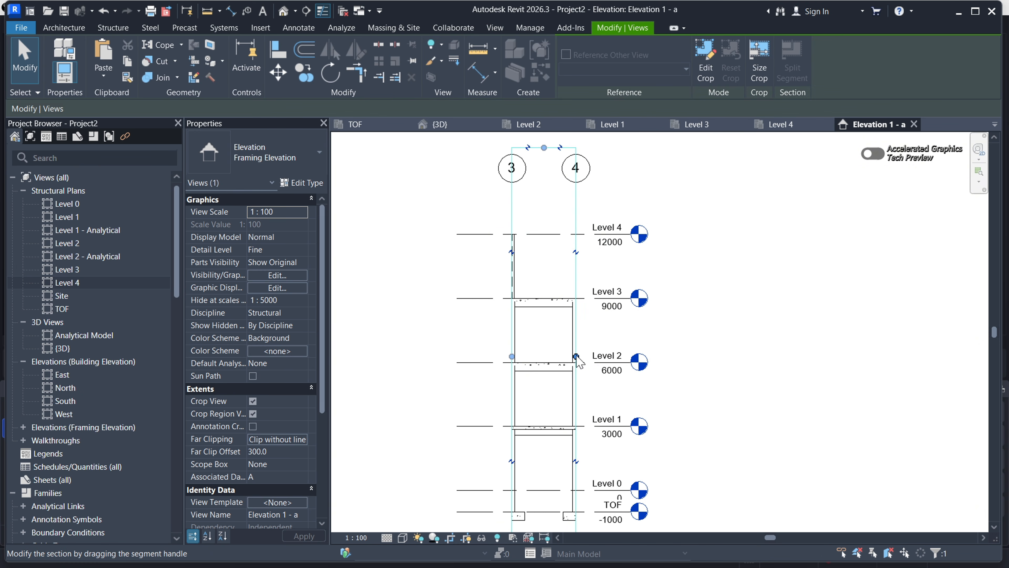
click(651, 374)
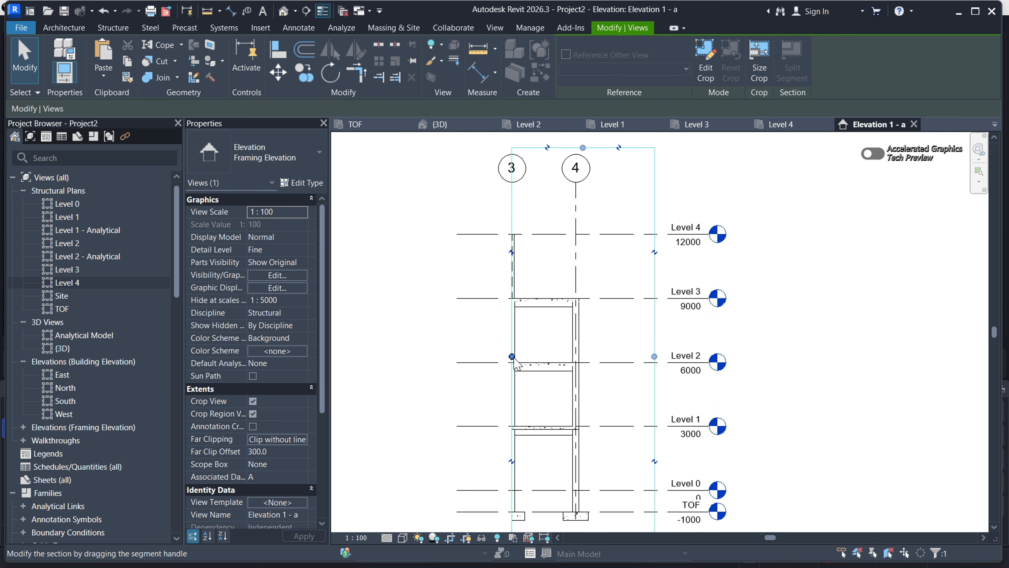
drag(513, 357, 361, 377)
scroll(714, 394, down, 2)
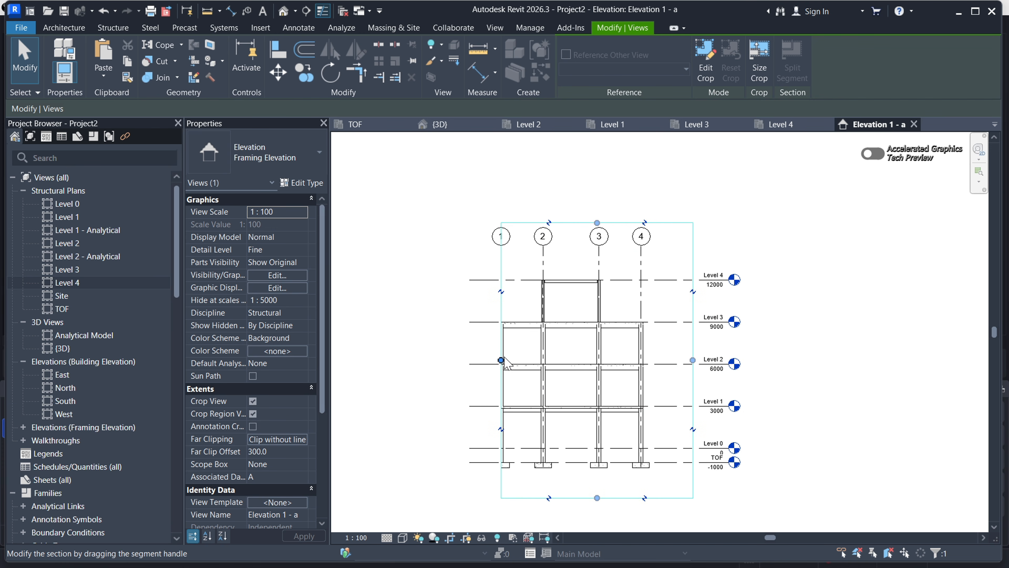
drag(503, 360, 441, 360)
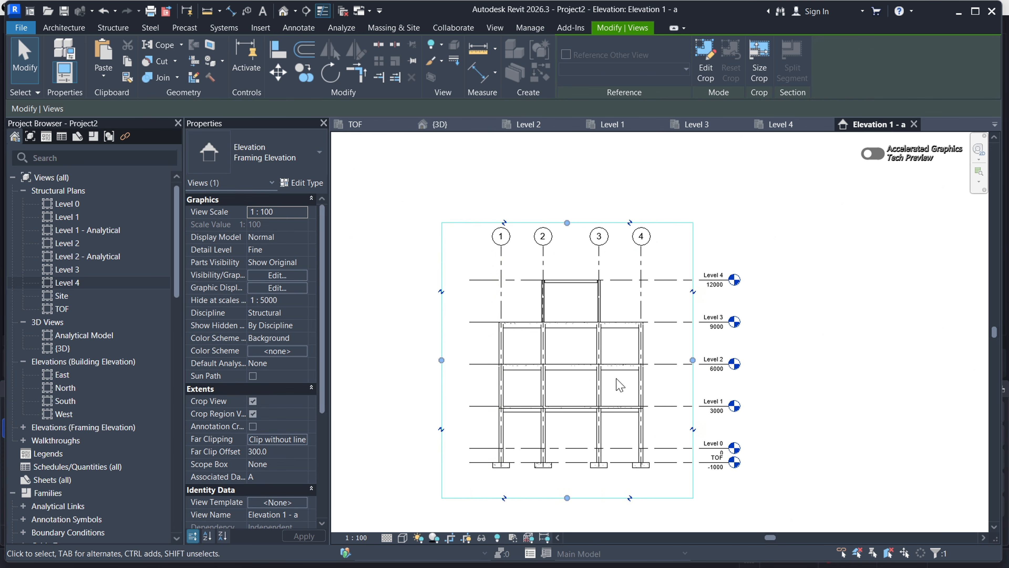
click(785, 373)
scroll(565, 296, up, 5)
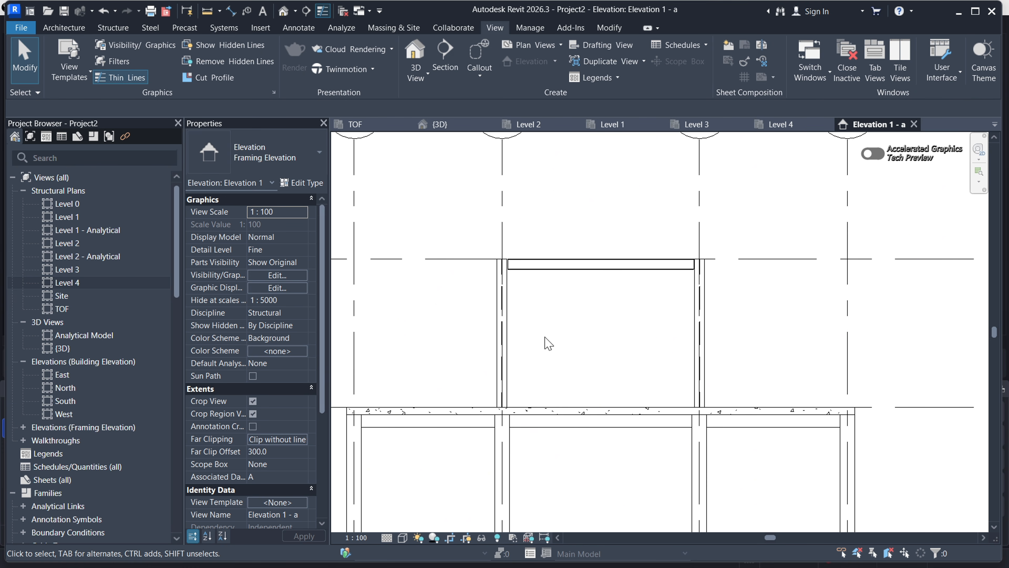
scroll(489, 289, down, 3)
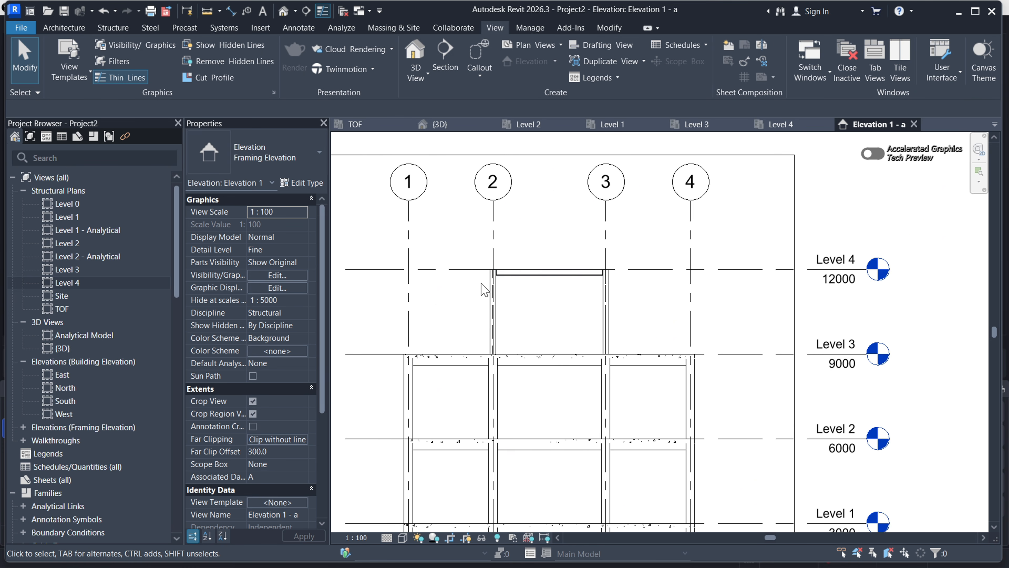
Start the Brace tool, check the available framing types, and begin loading another family
click(114, 27)
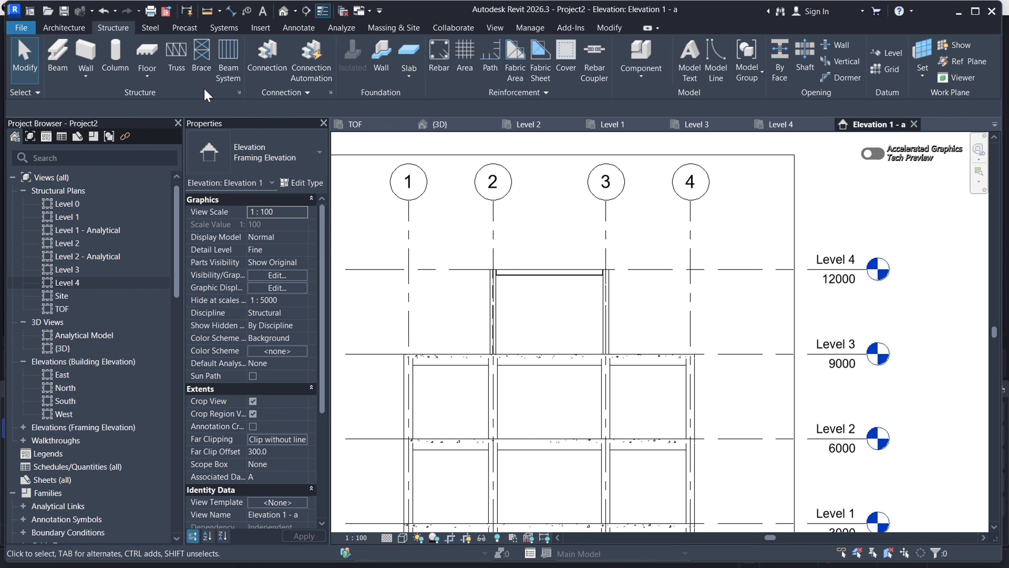
click(202, 53)
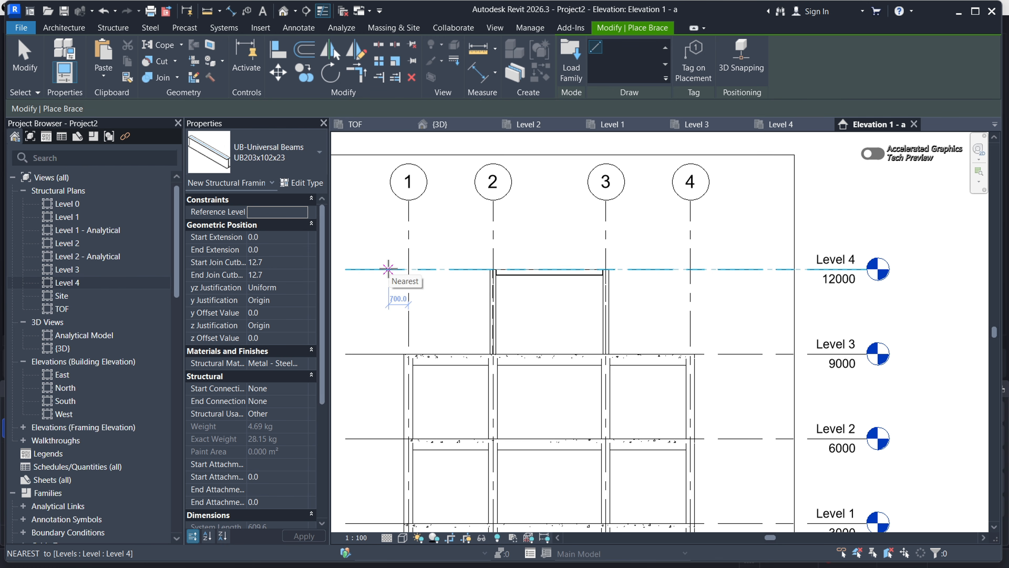
click(309, 164)
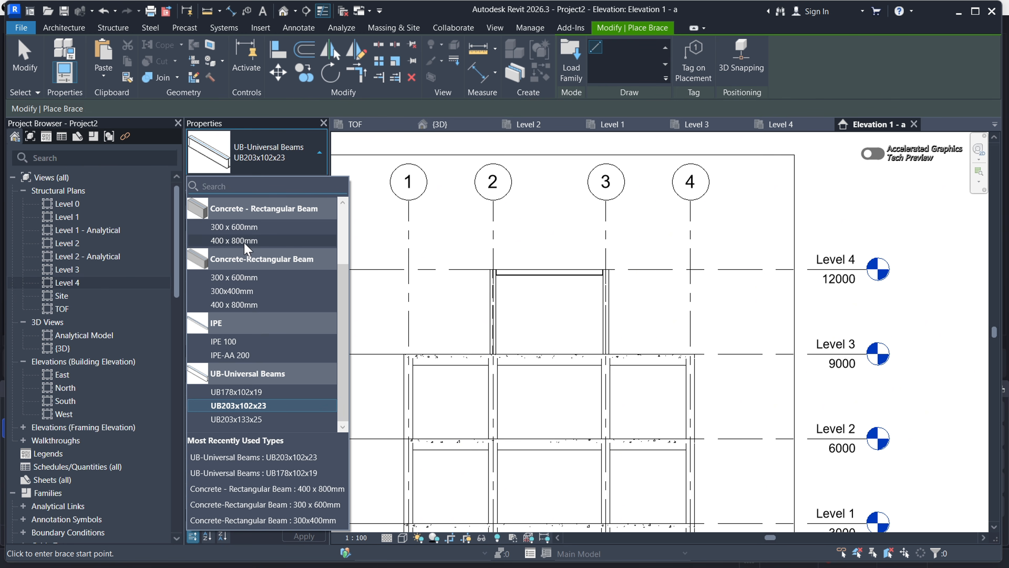
click(568, 60)
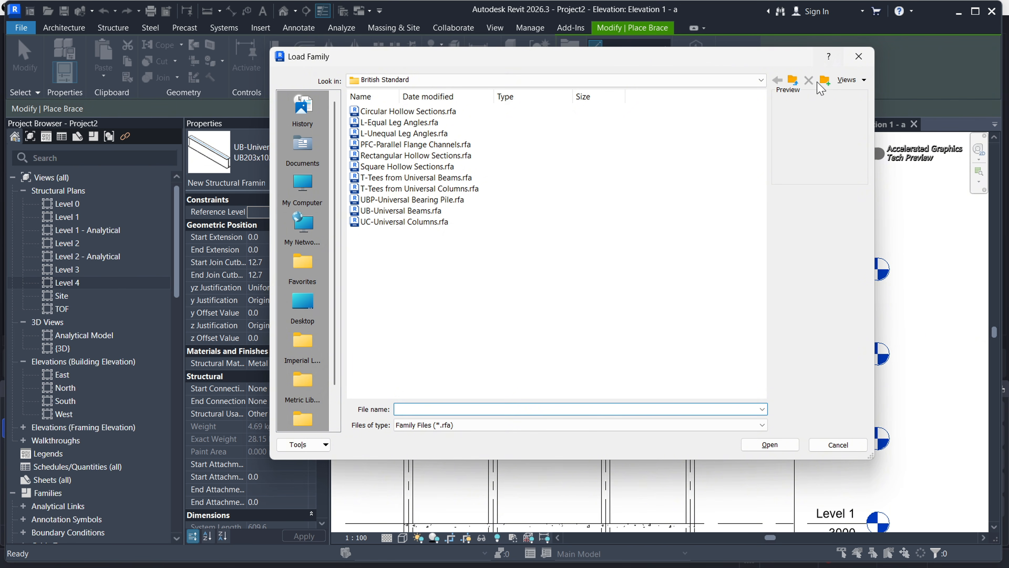
Browse the Steel and Light Gauge Steel folders of the Structural Framing library and return to Steel's British Standard folder
click(796, 85)
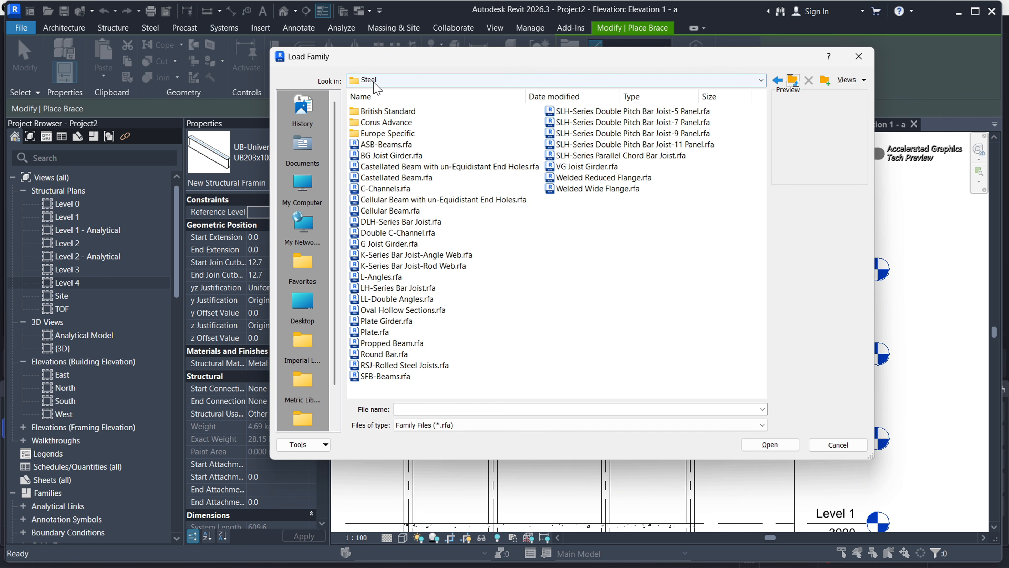
click(793, 82)
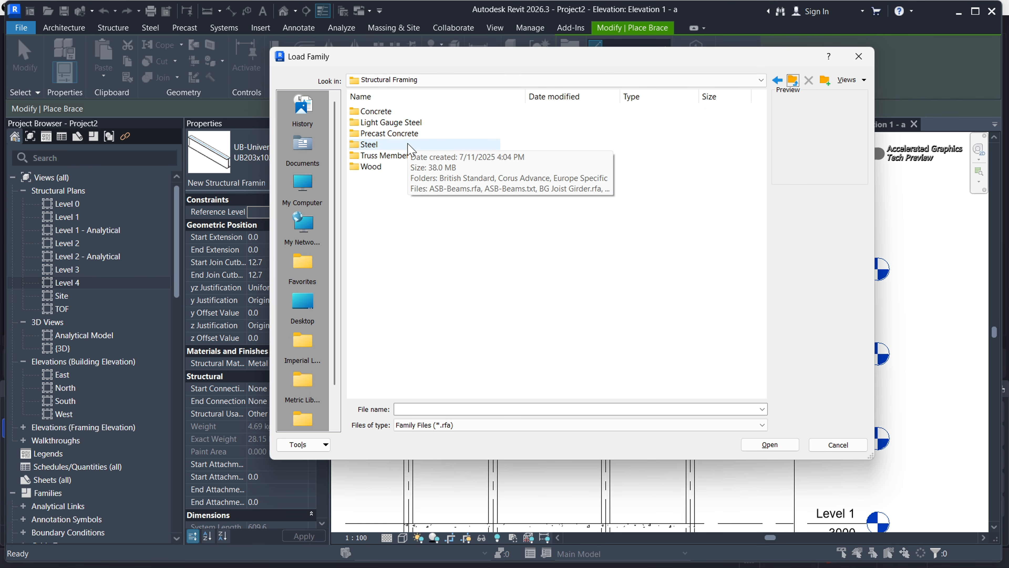
double_click(374, 145)
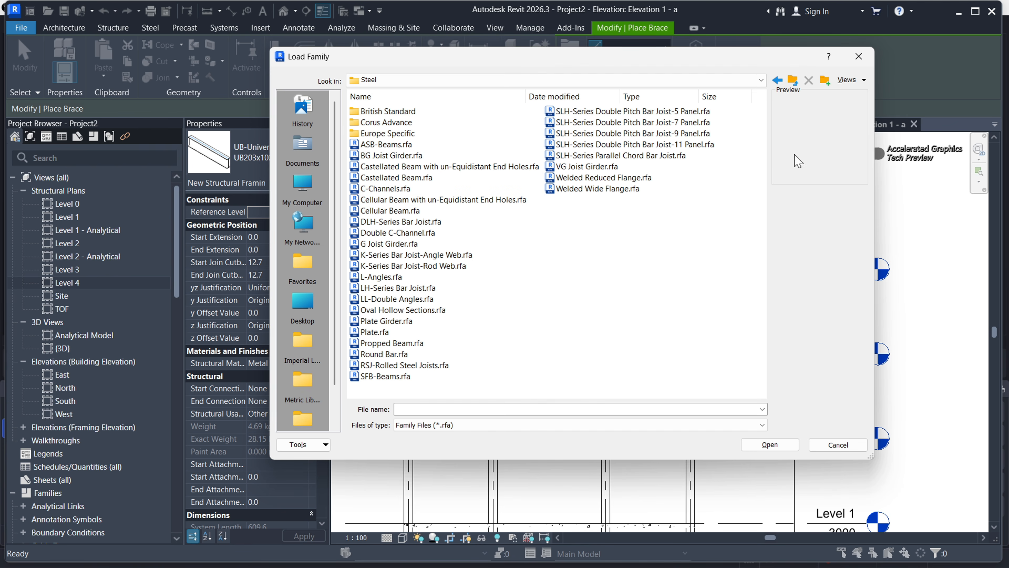
click(798, 82)
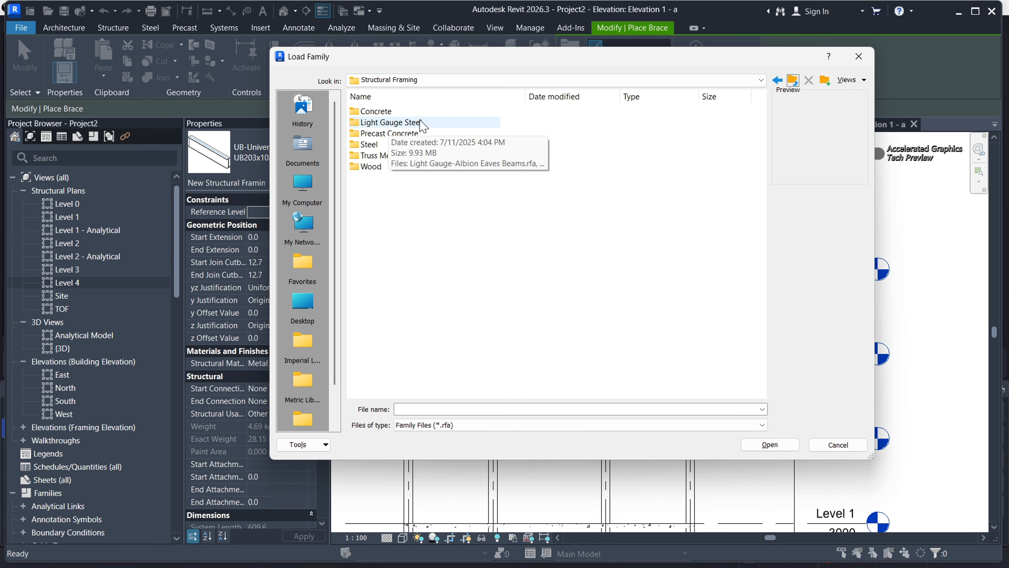
double_click(400, 128)
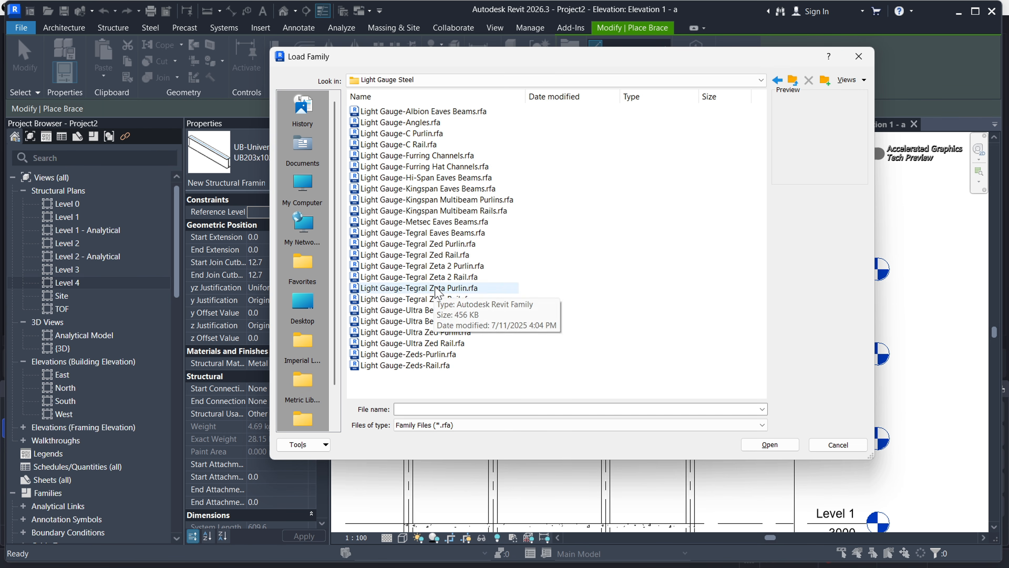
click(793, 81)
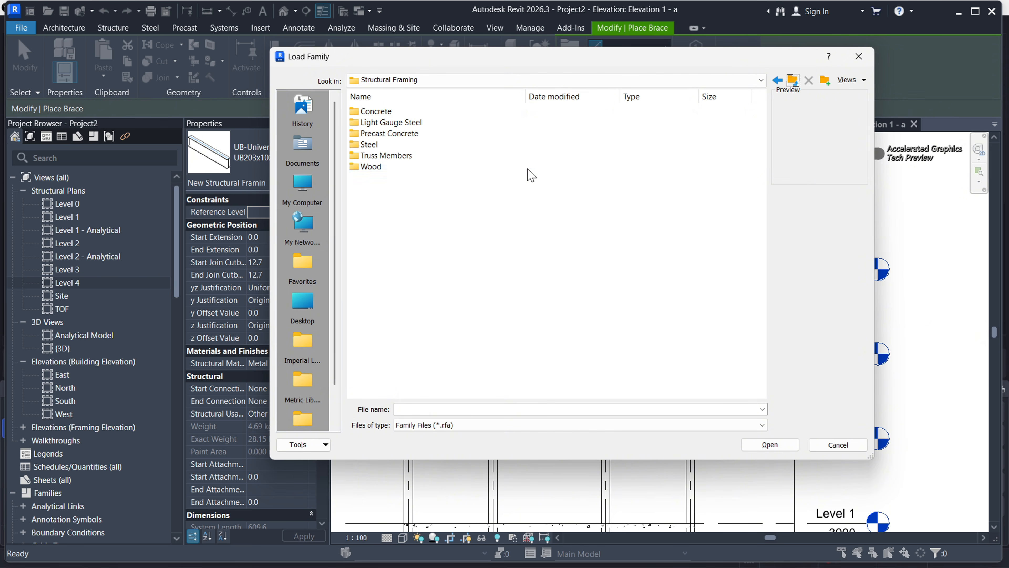
double_click(382, 153)
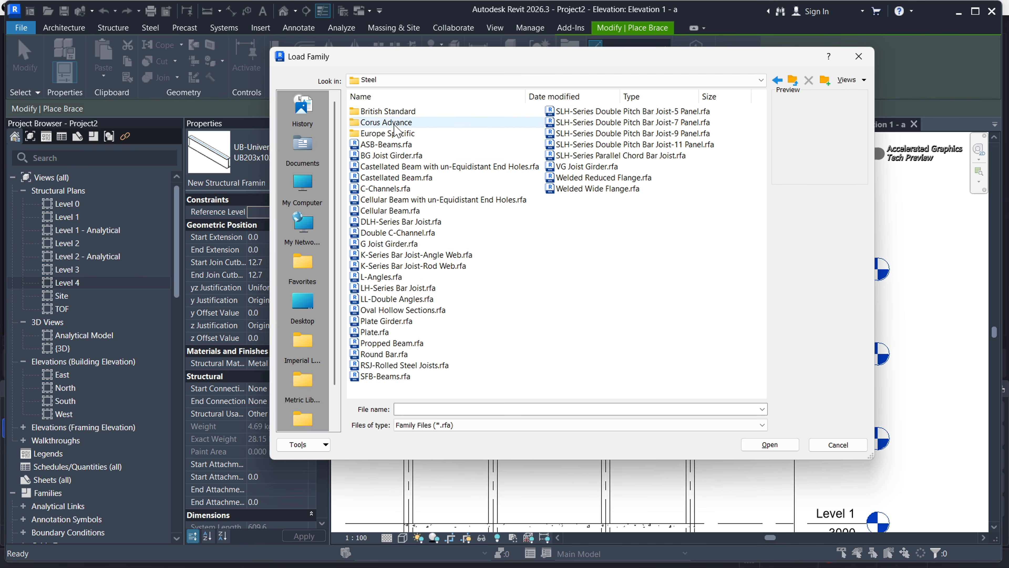
double_click(384, 112)
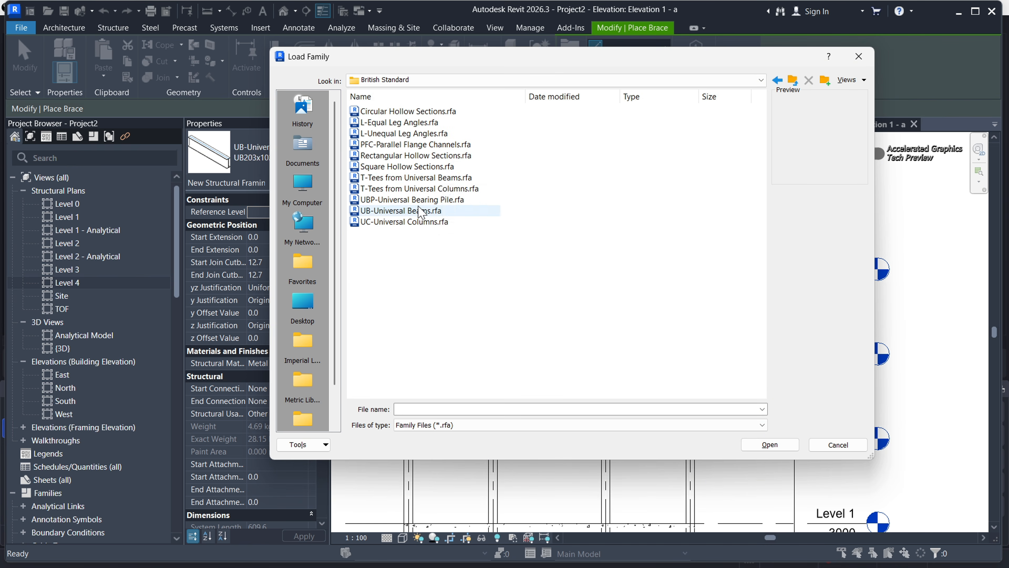
Load the British Standard L-Equal Leg Angles family with the L30x30x3 type for the brace
click(398, 123)
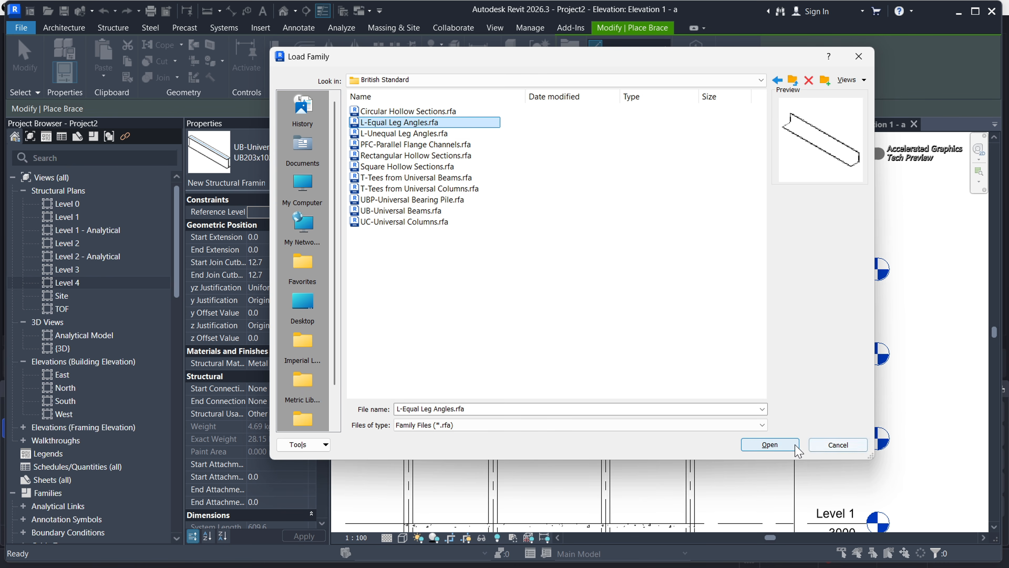
click(770, 444)
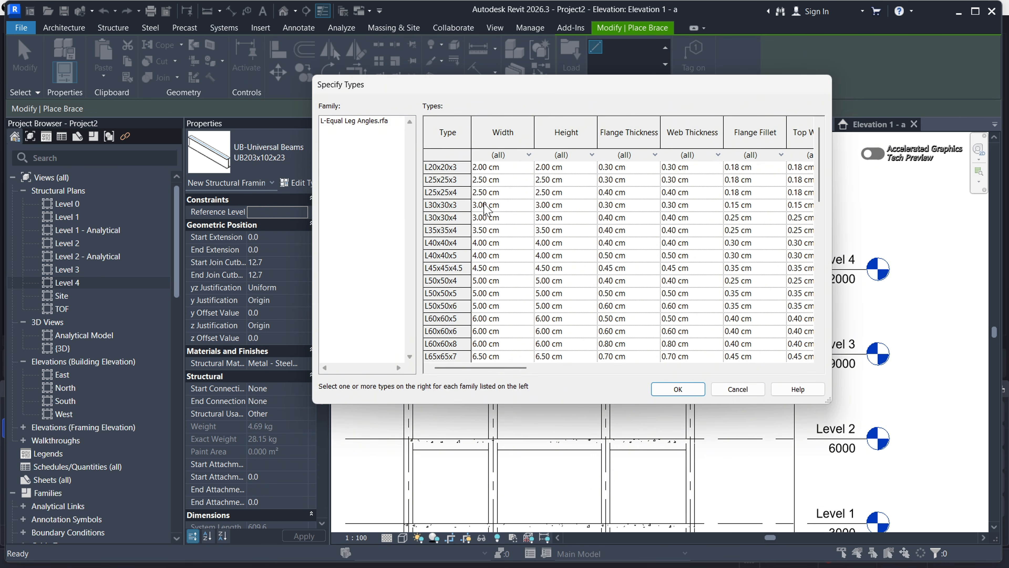
click(441, 204)
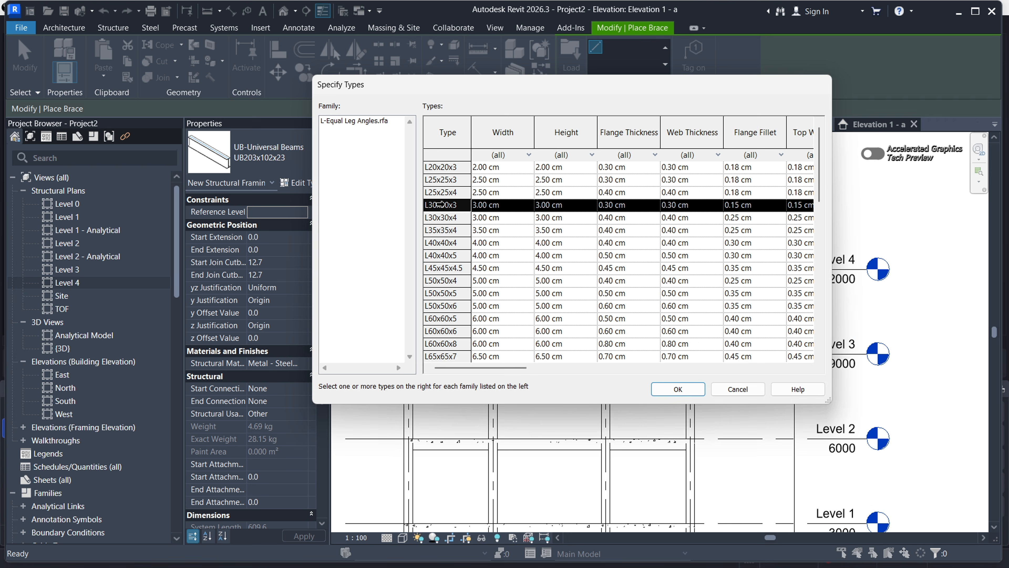
click(680, 389)
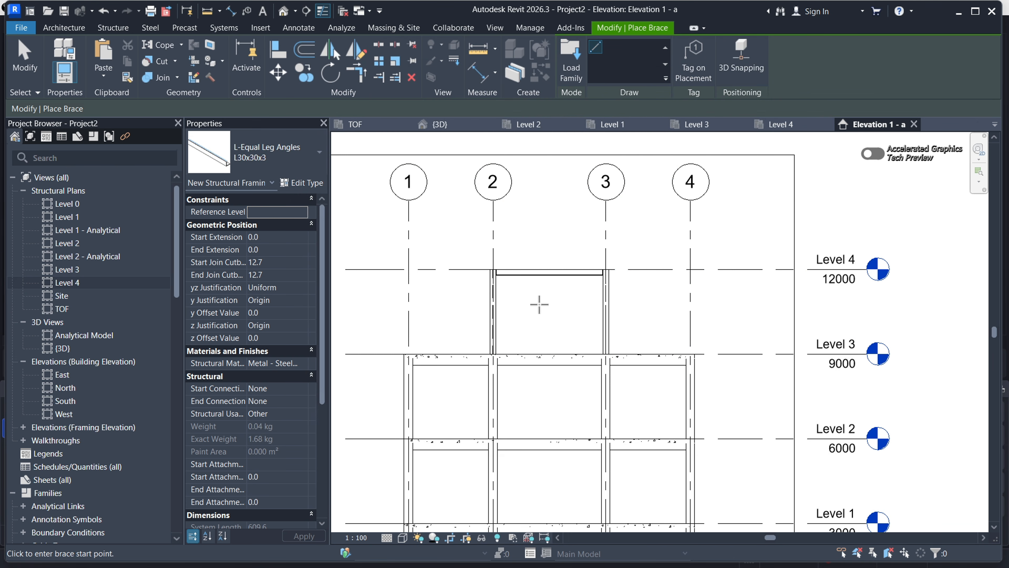
Draw a diagonal L30x30x3 brace from the column base at grid 3 on Level 3 to the beam end at grid 2 near Level 4
scroll(584, 274, down, 2)
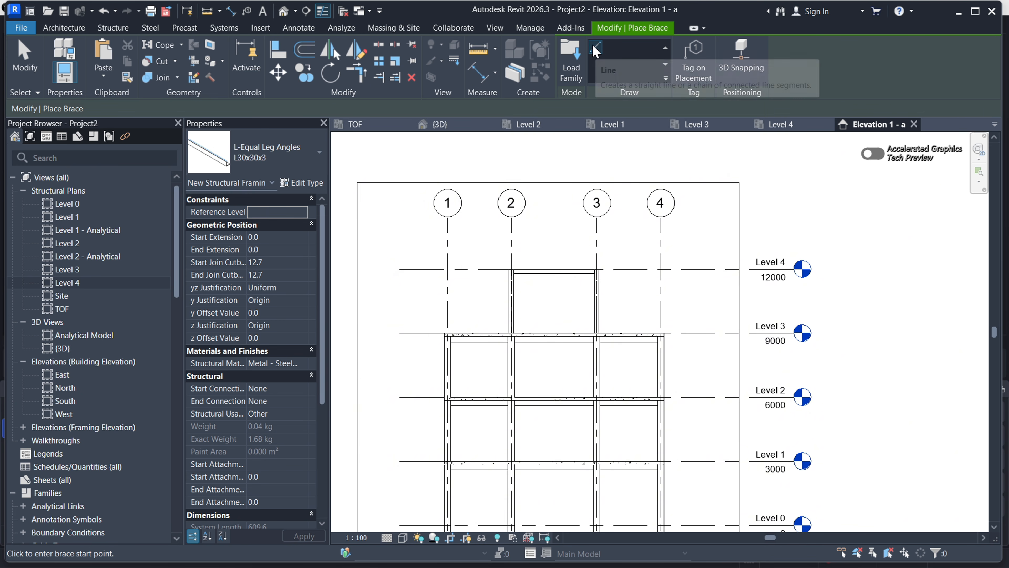
scroll(618, 306, up, 5)
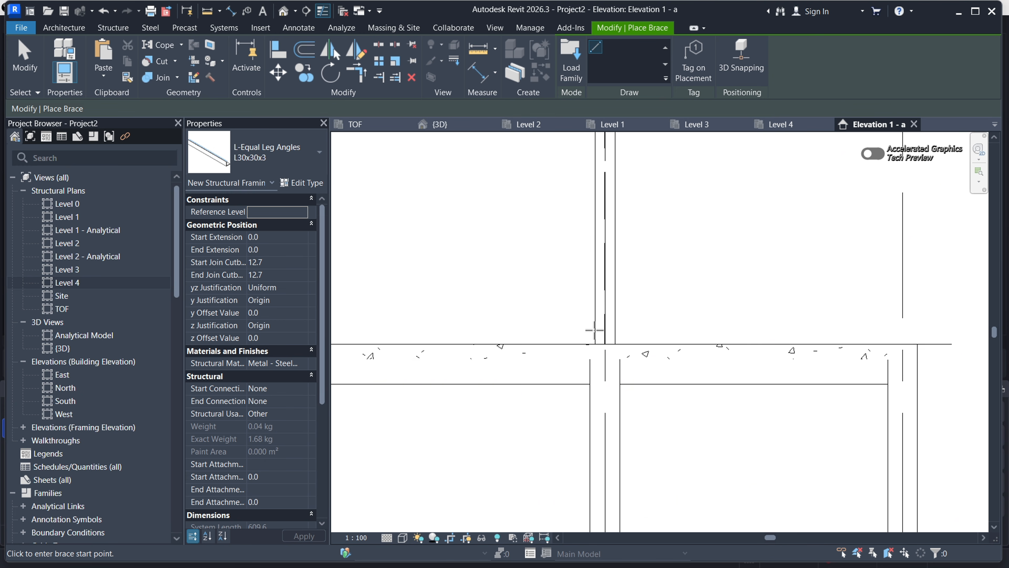
click(610, 341)
scroll(608, 350, down, 5)
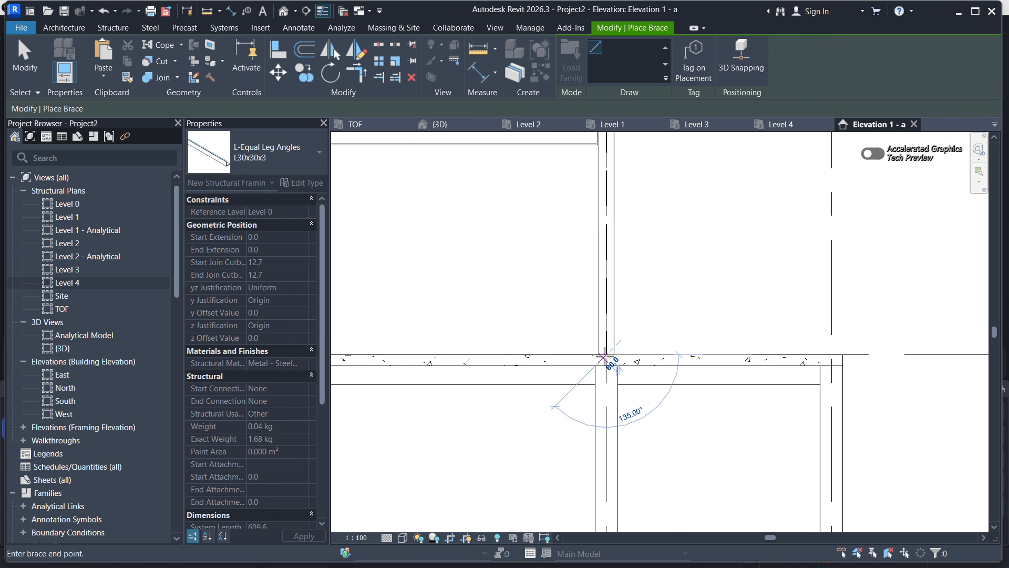
scroll(518, 266, up, 5)
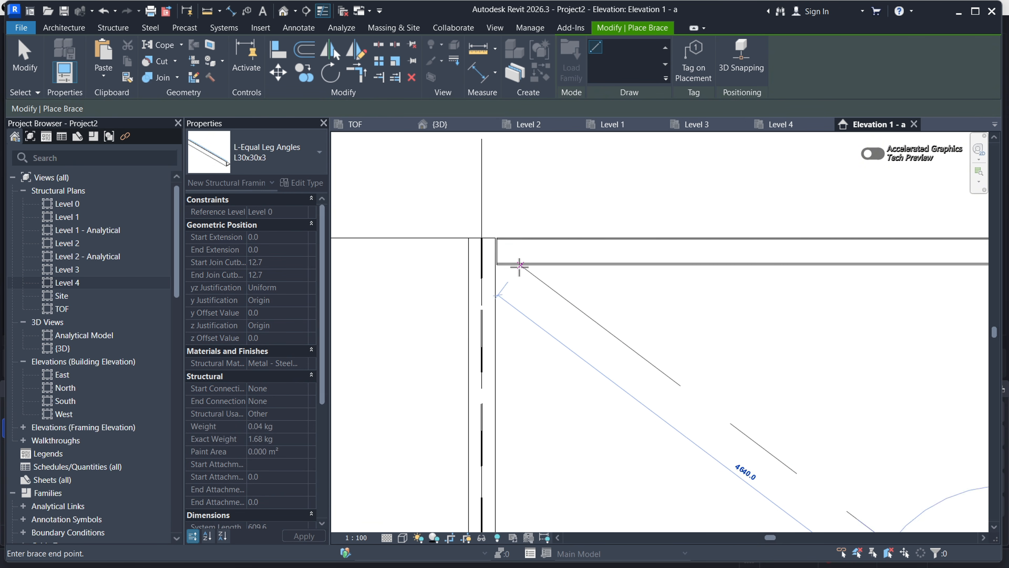
click(462, 241)
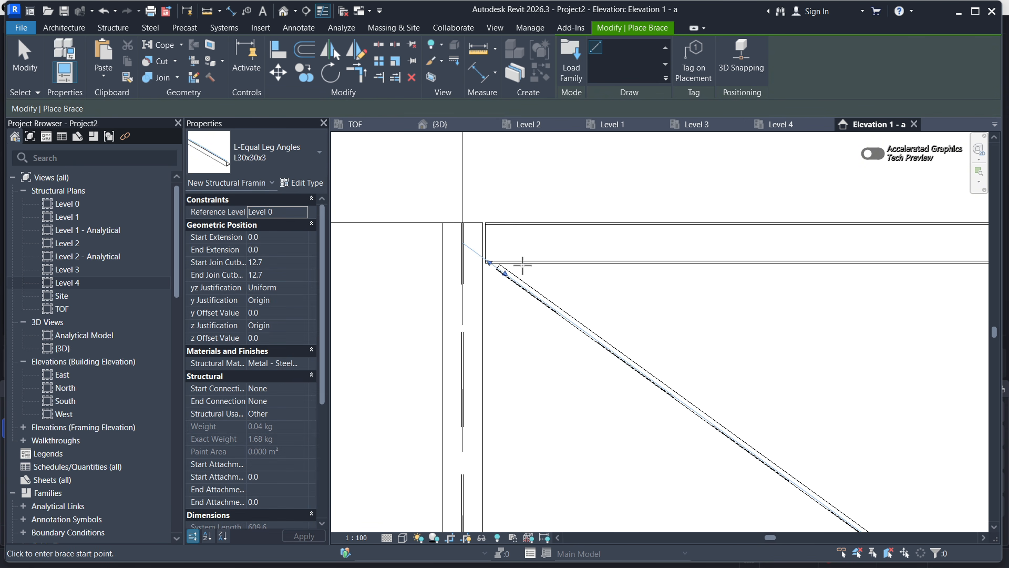
Draw the opposite diagonal brace from grid 2 on Level 3 to the beam end at grid 3 near Level 4, completing the cross
scroll(590, 187, down, 5)
scroll(614, 312, up, 3)
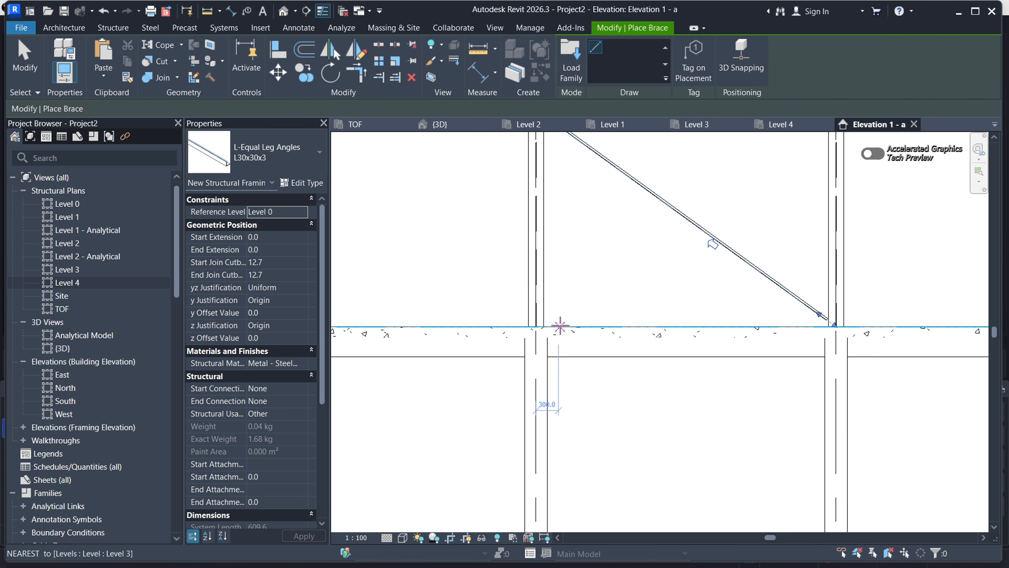
click(517, 333)
scroll(500, 346, down, 4)
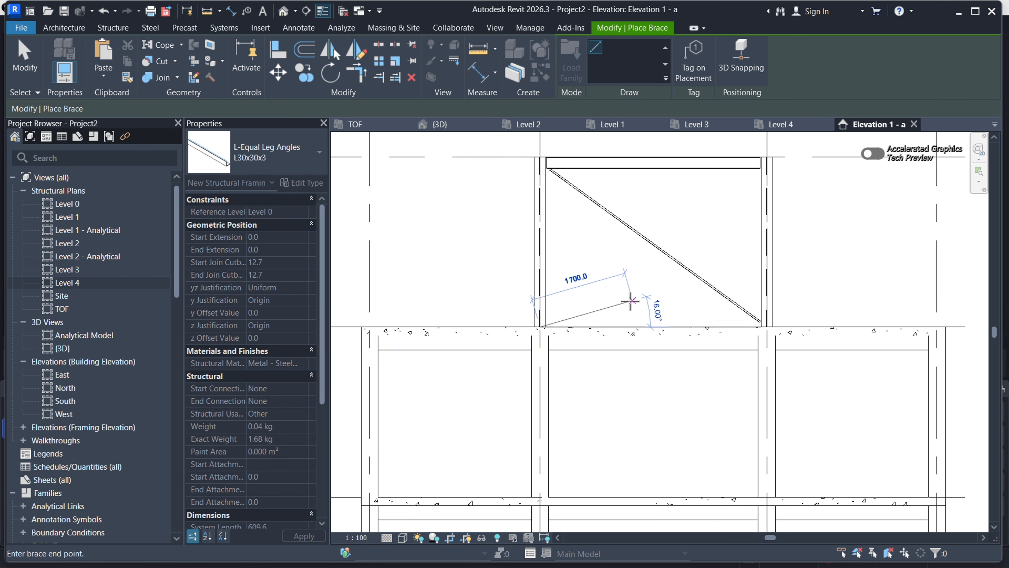
scroll(712, 210, up, 6)
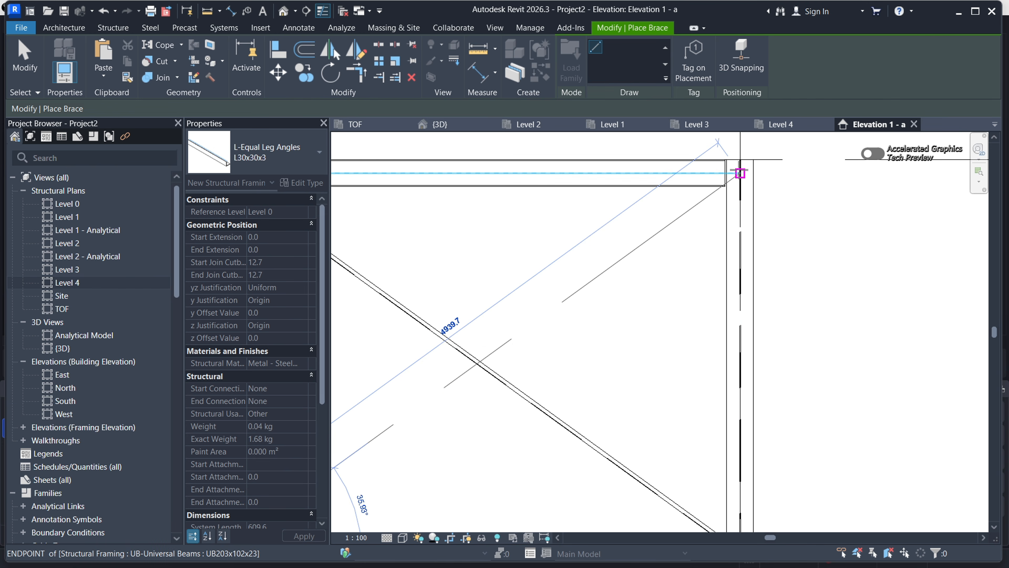
click(739, 169)
right_click(534, 239)
click(569, 250)
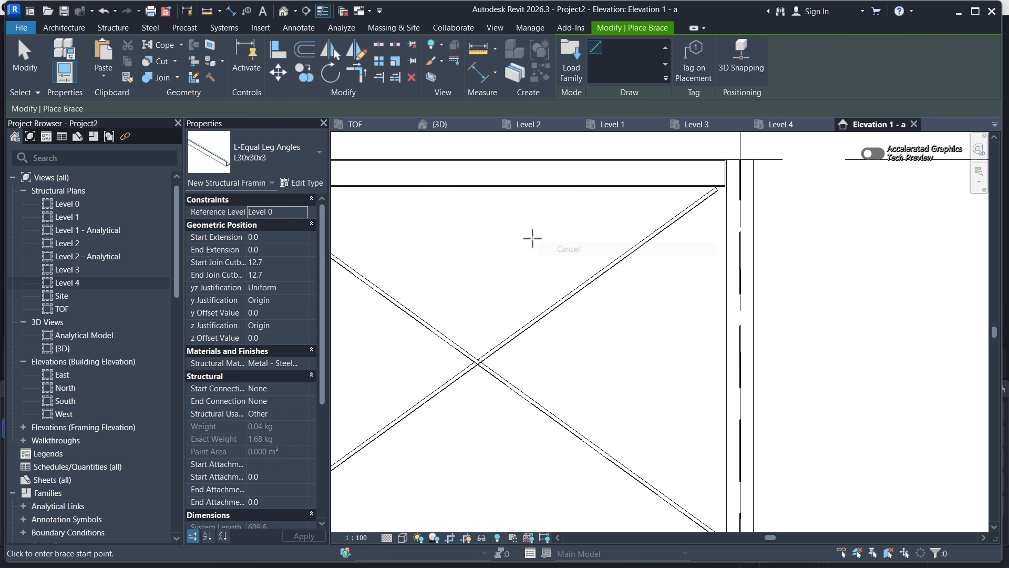
right_click(532, 239)
click(554, 248)
Examine the crossed braces of the rooftop steel frame on grid A in the 3D view
click(446, 127)
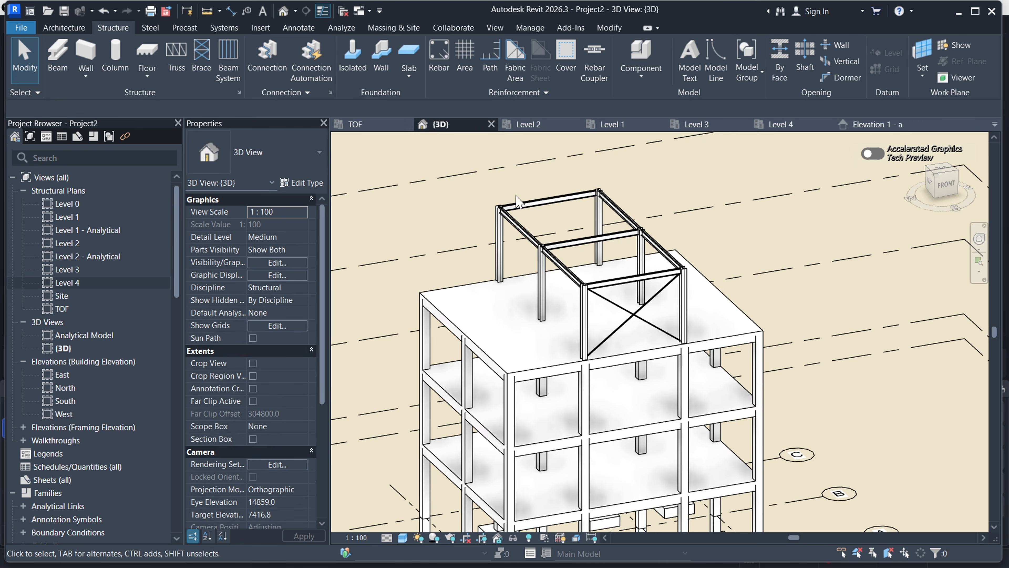
scroll(623, 278, up, 5)
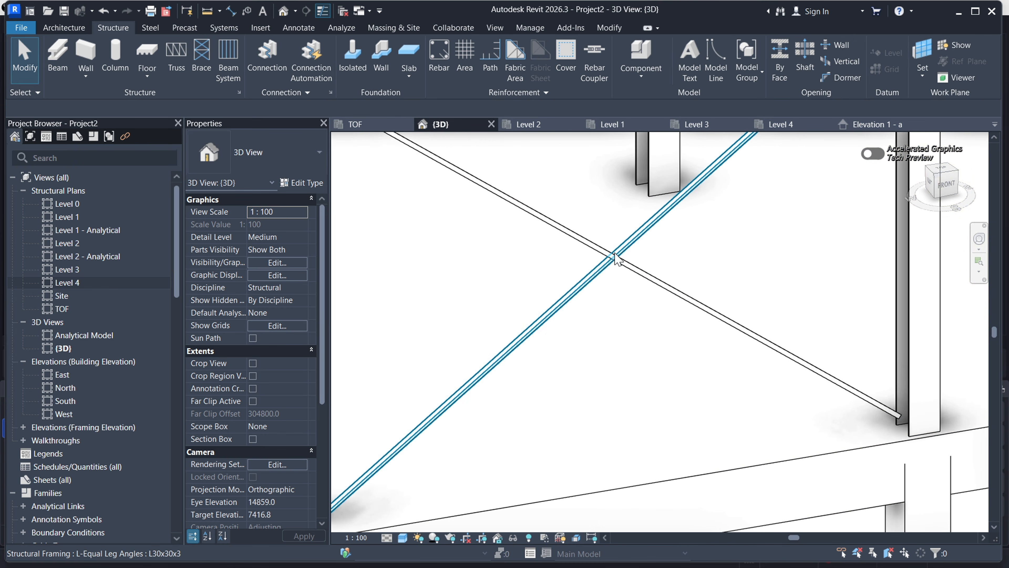
scroll(550, 333, down, 8)
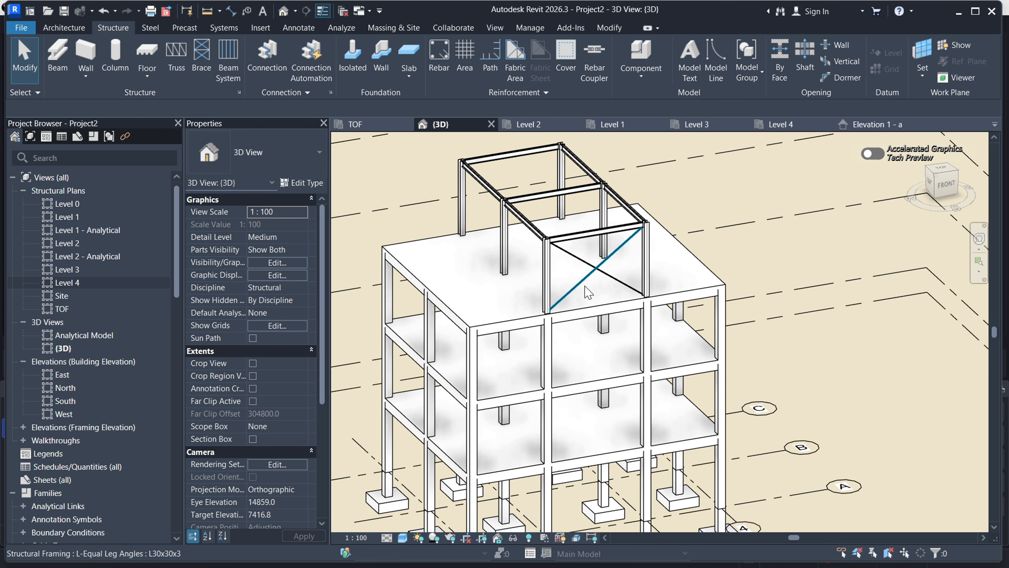
mouse_move(590, 293)
shift+middle_down()
mouse_move(631, 310)
mouse_move(597, 287)
shift+middle_up()
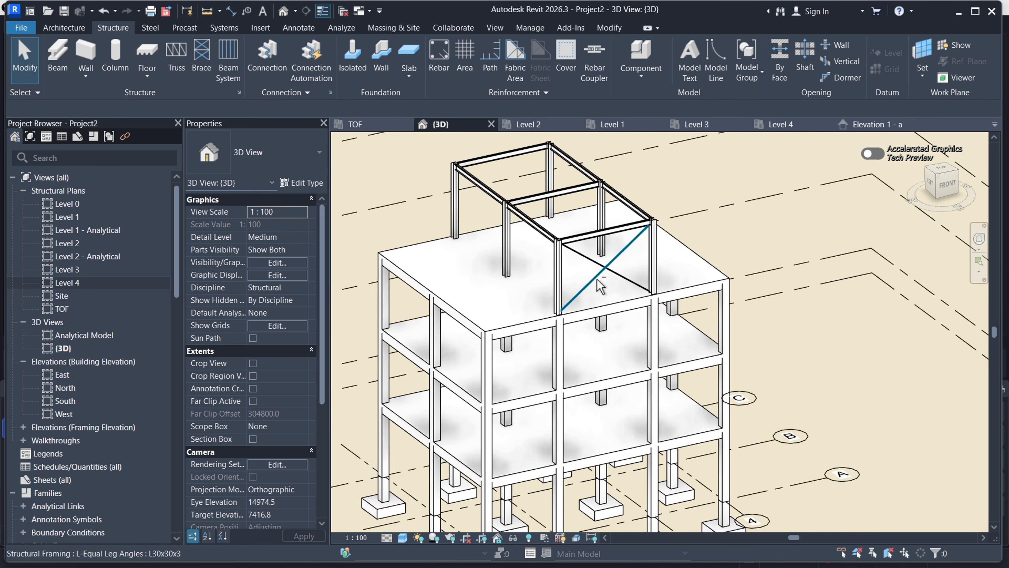
scroll(599, 278, up, 3)
scroll(657, 320, down, 2)
scroll(634, 315, down, 1)
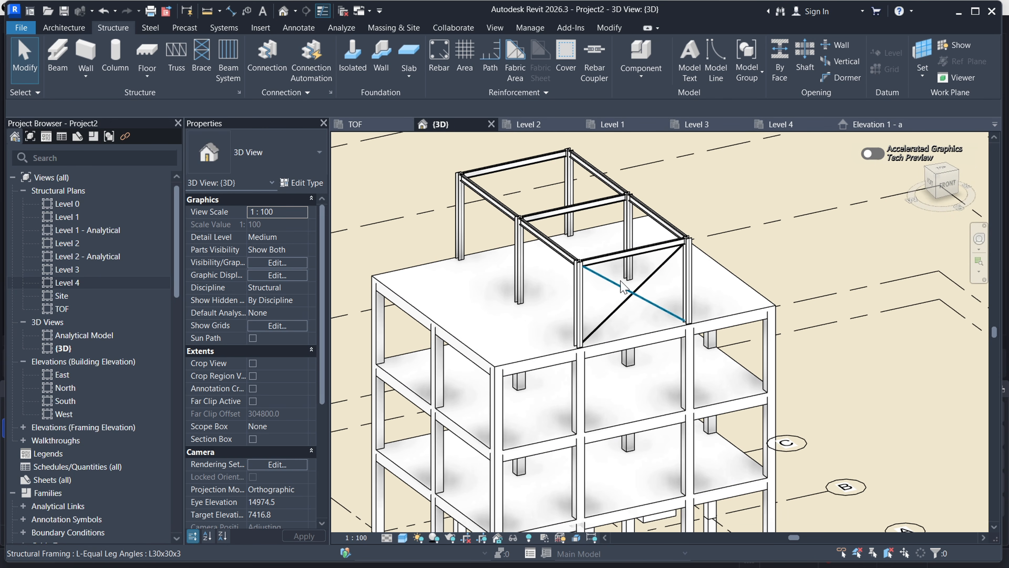
scroll(631, 314, up, 3)
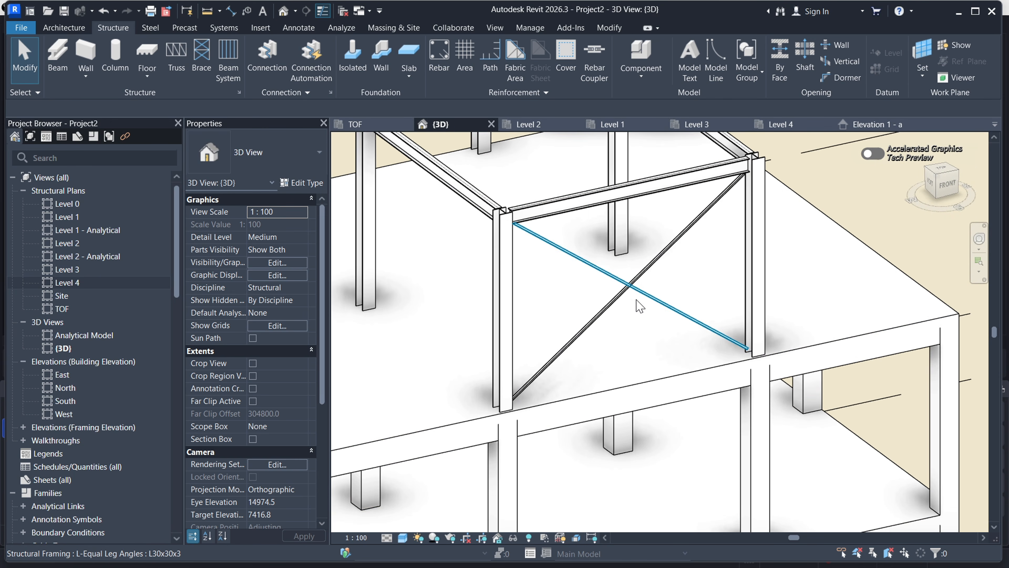
Select both crossed braces and copy them in the Level 4 plan from grid A to grids B and C
click(652, 301)
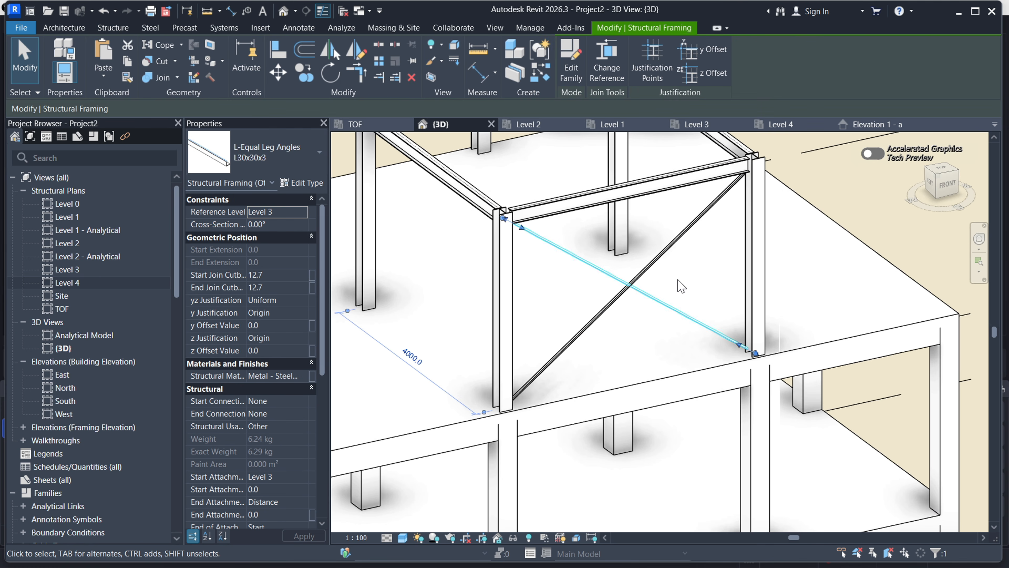
ctrl+click(687, 232)
scroll(625, 337, down, 3)
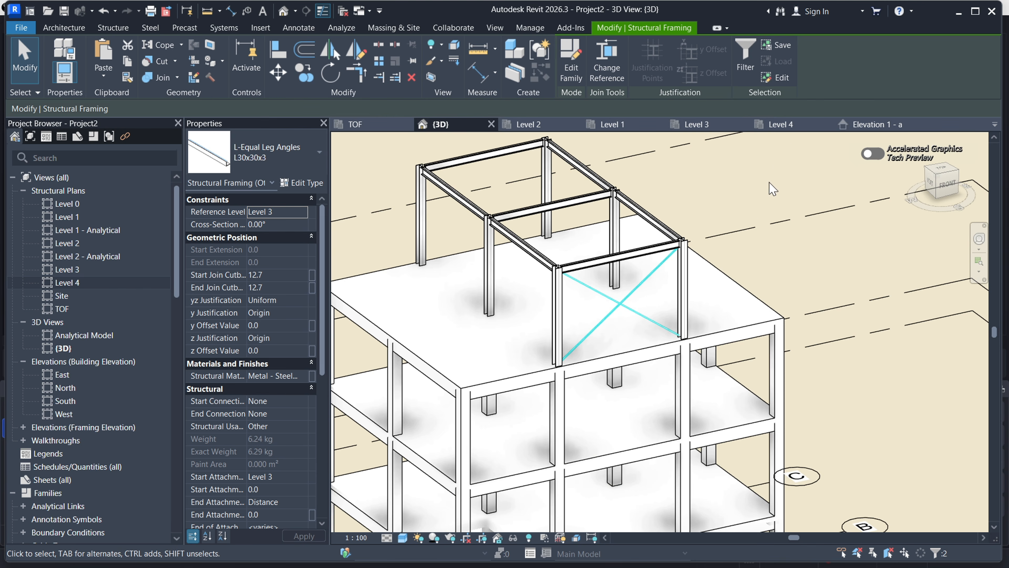
click(784, 124)
scroll(497, 410, down, 2)
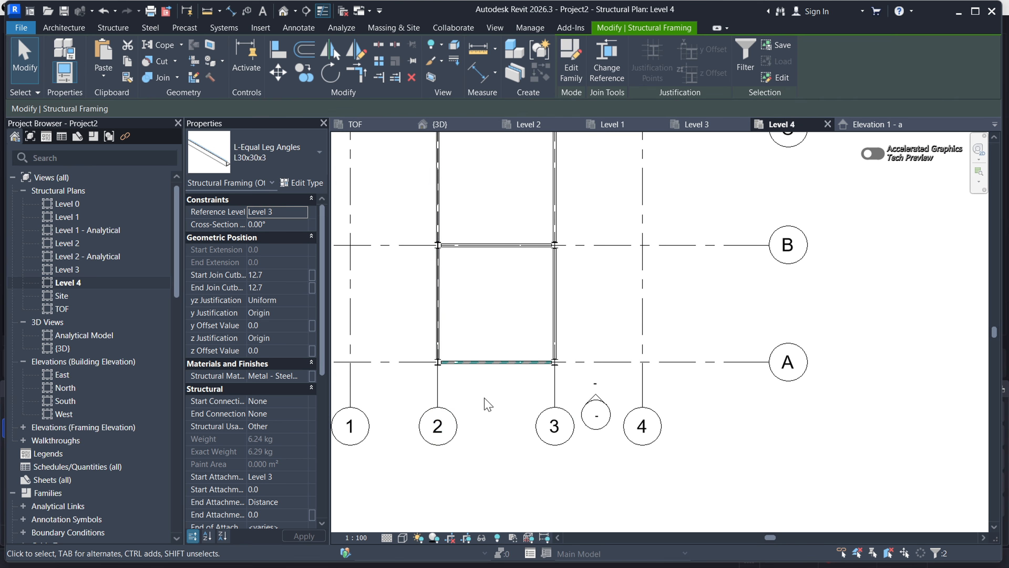
scroll(489, 382, up, 3)
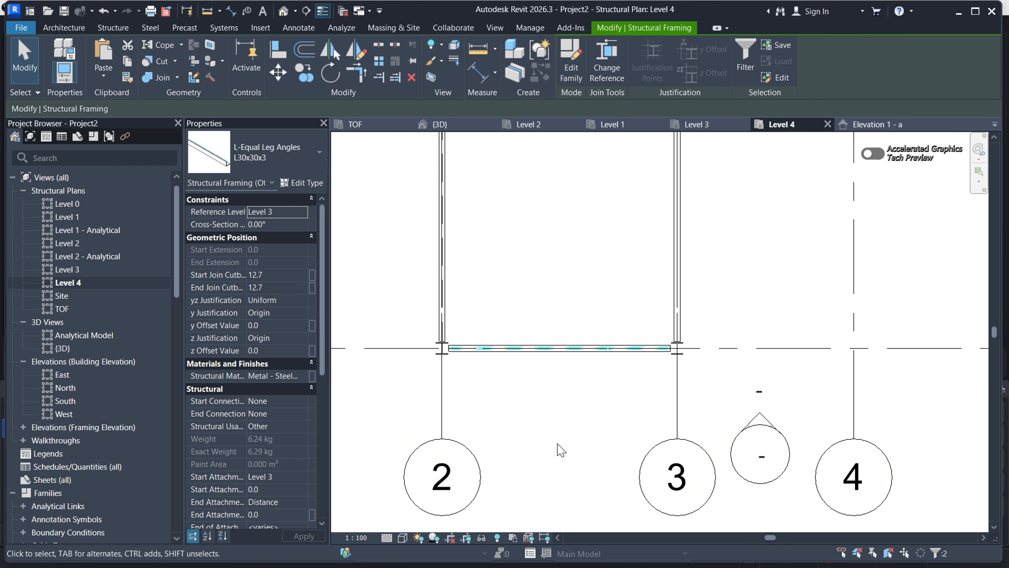
scroll(547, 462, down, 3)
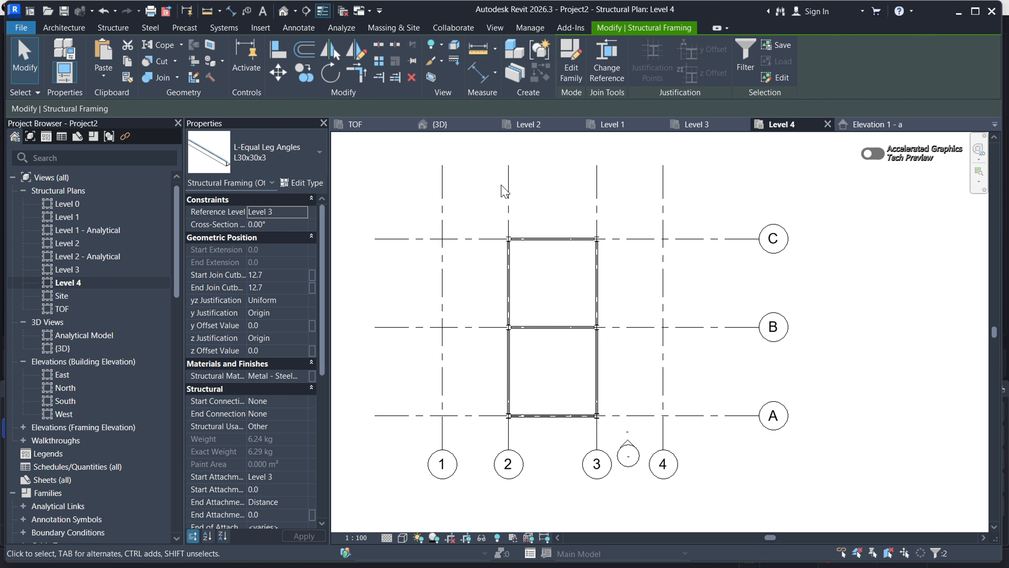
click(305, 73)
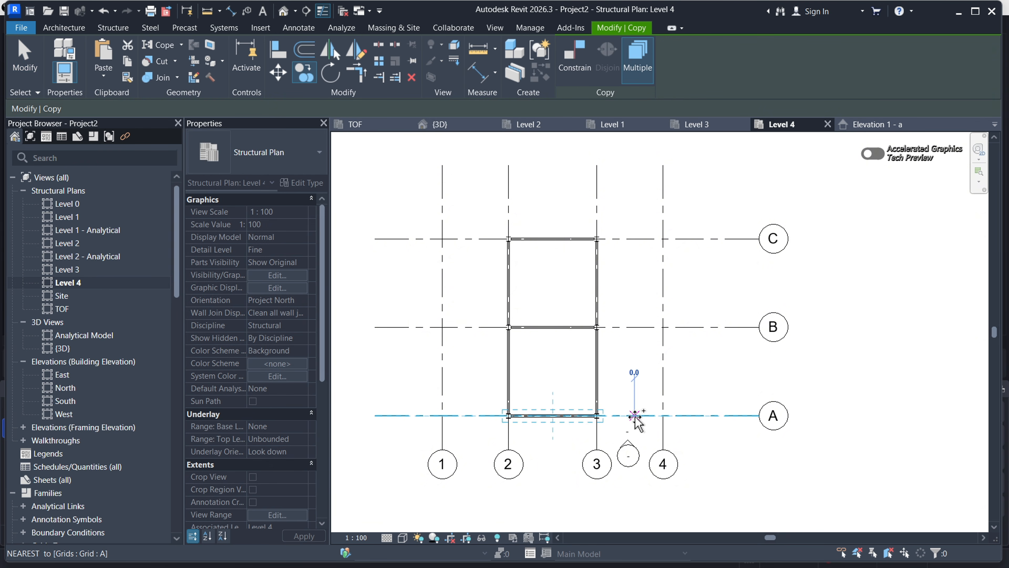
click(634, 327)
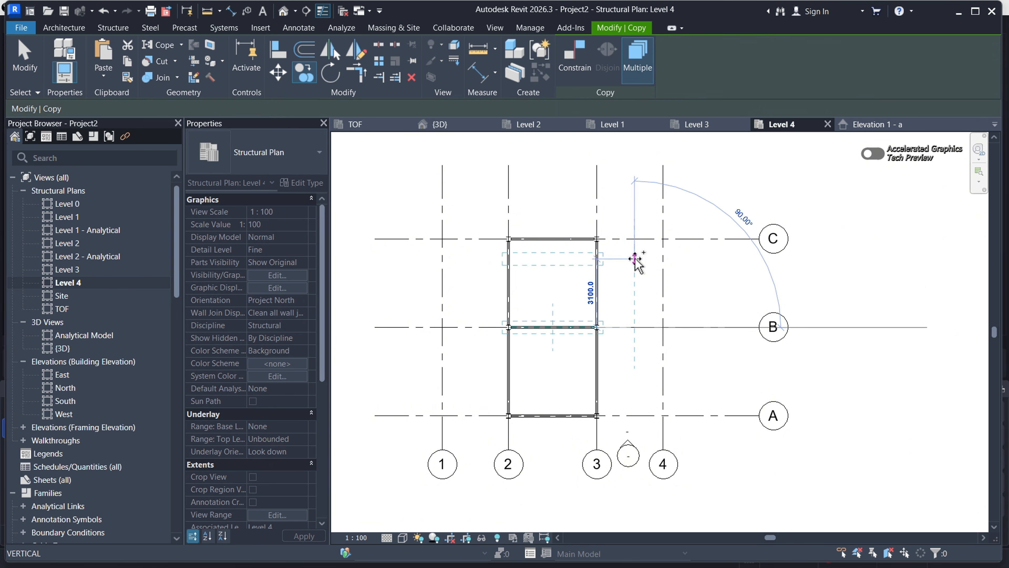
click(635, 238)
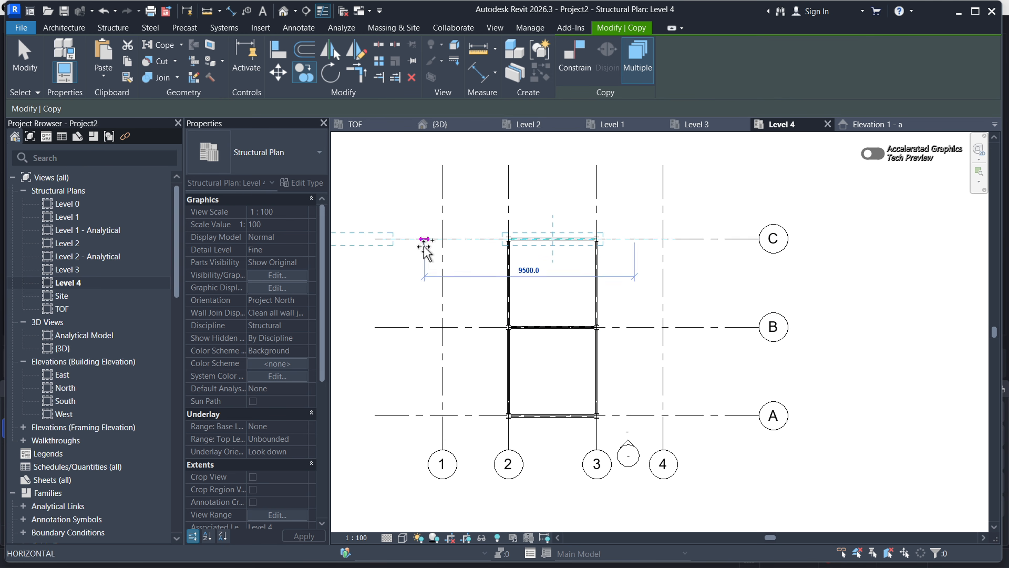
click(24, 54)
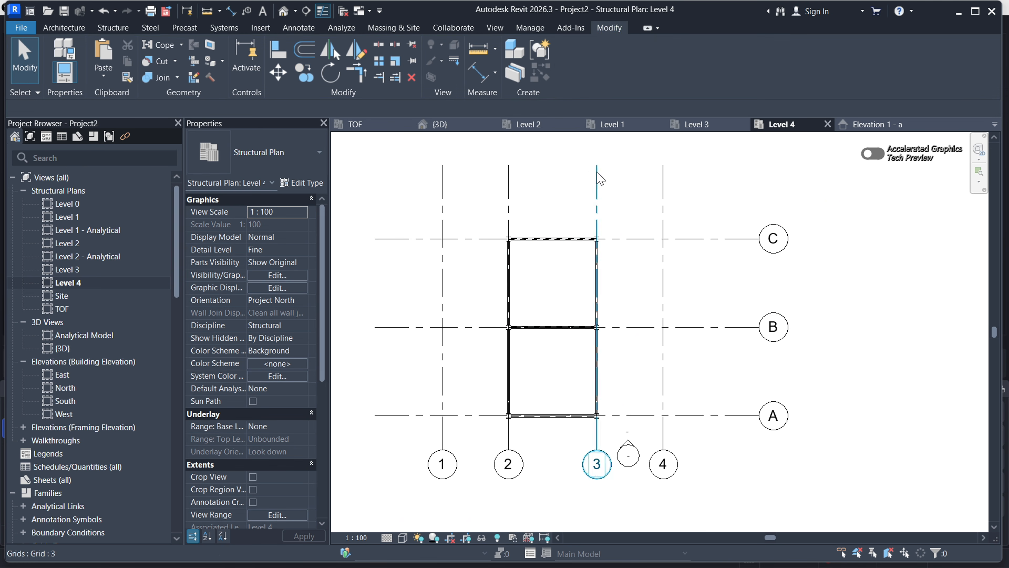
Examine the braces on grids A, B and C and the overall structure in the 3D view
click(451, 126)
scroll(565, 283, down, 5)
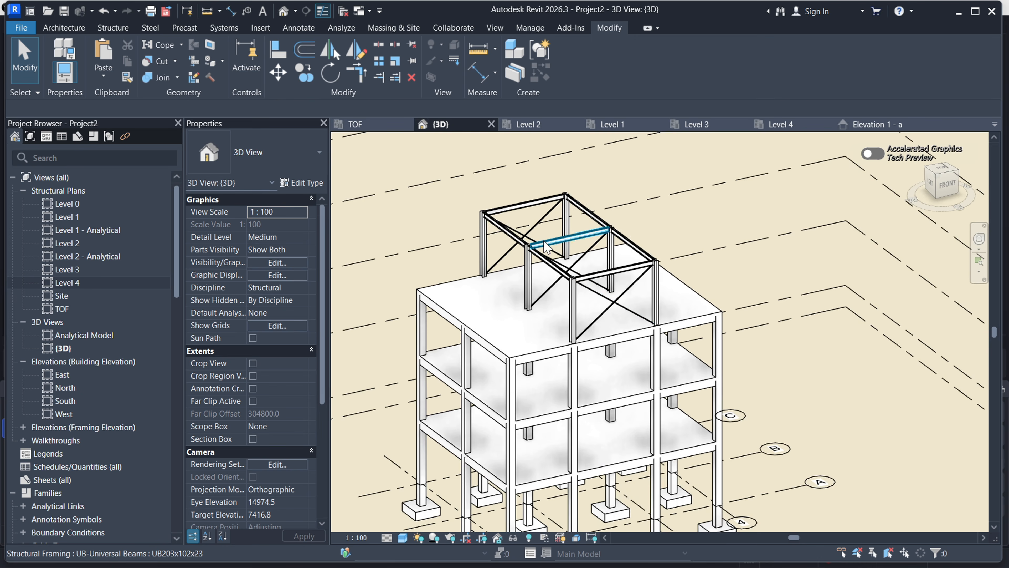
scroll(565, 283, up, 4)
scroll(588, 258, down, 2)
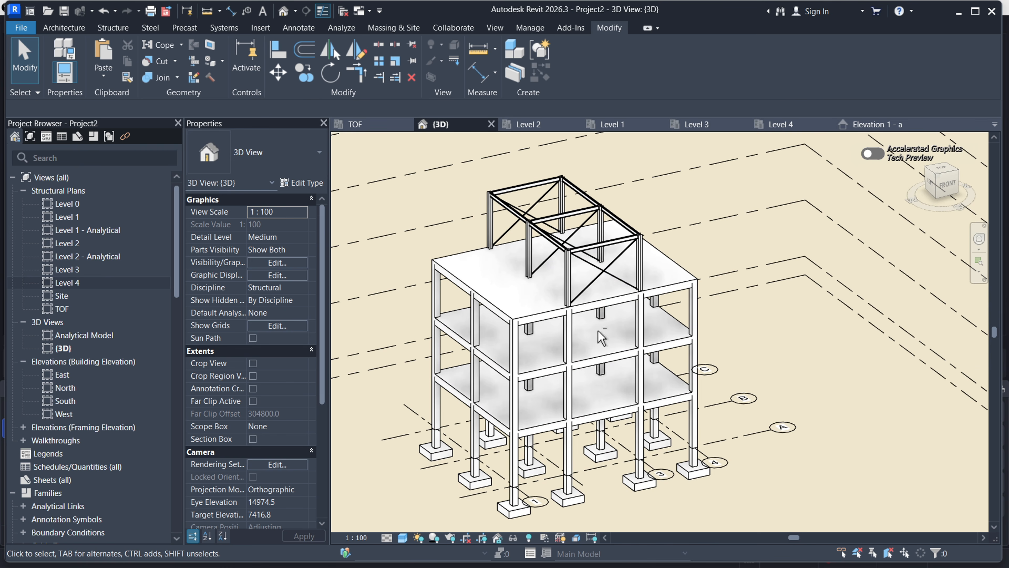
shift+middle_drag(597, 330, 614, 357)
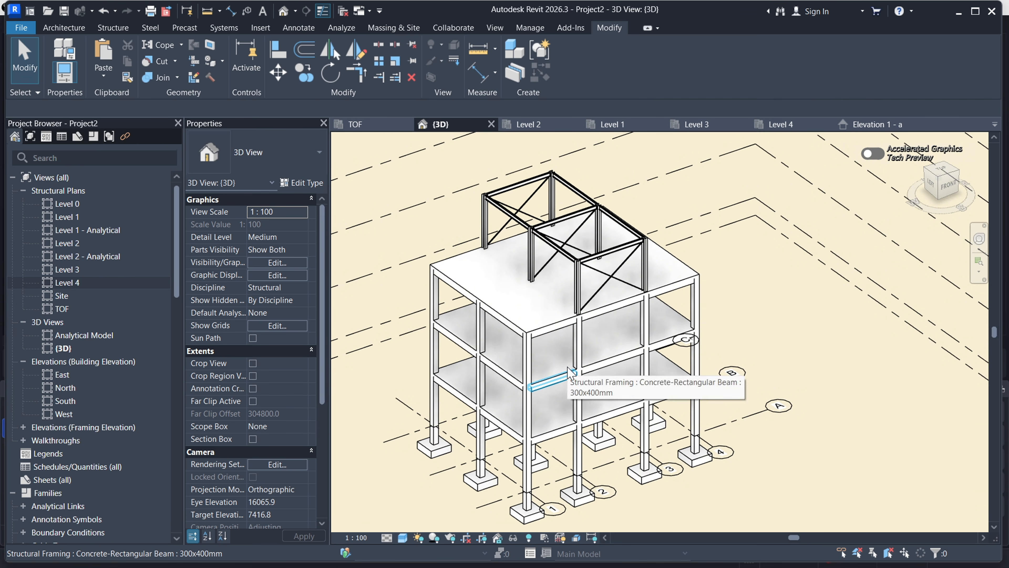
scroll(563, 342, down, 2)
scroll(564, 398, up, 2)
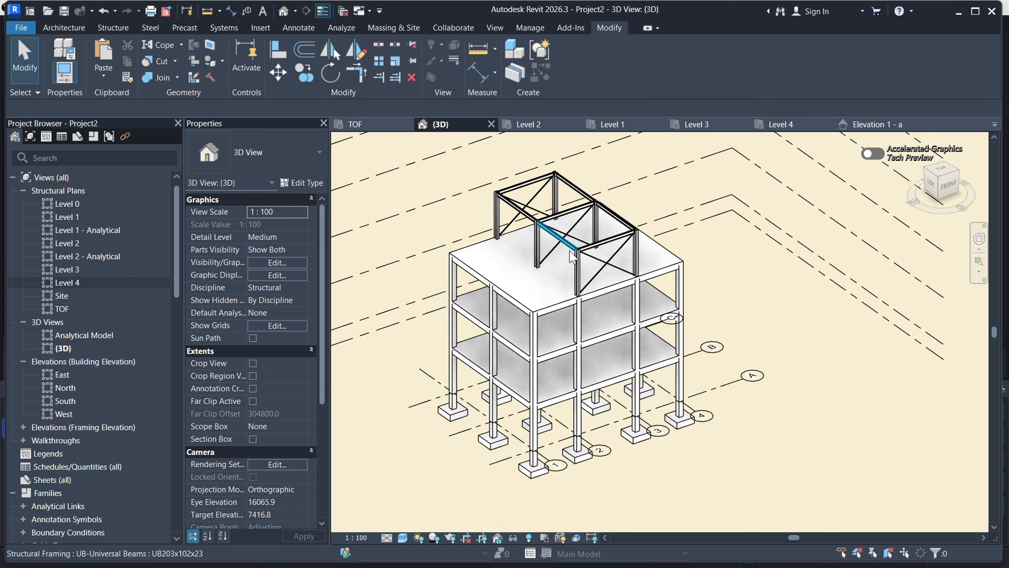
scroll(568, 431, up, 1)
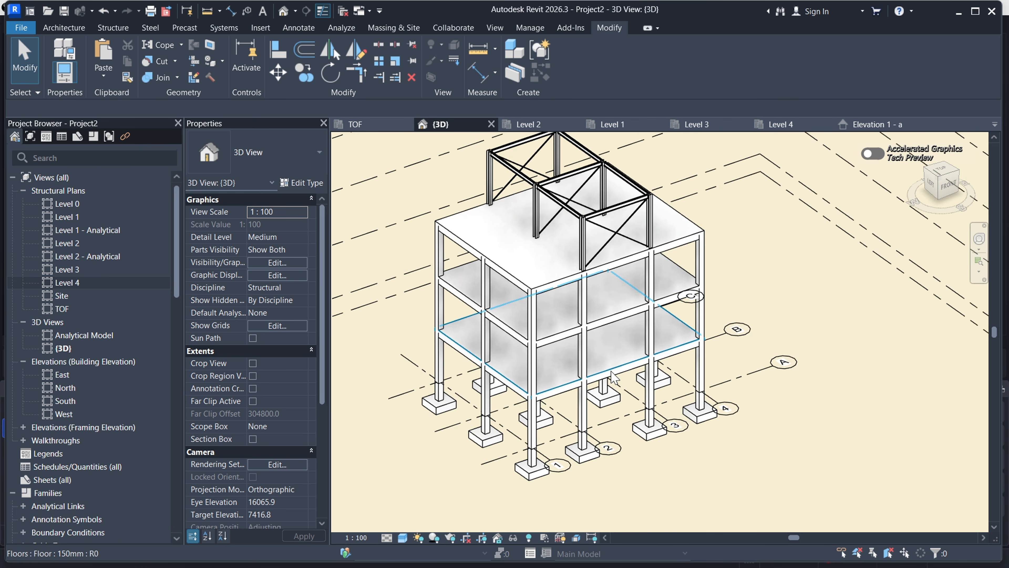
scroll(580, 392, down, 1)
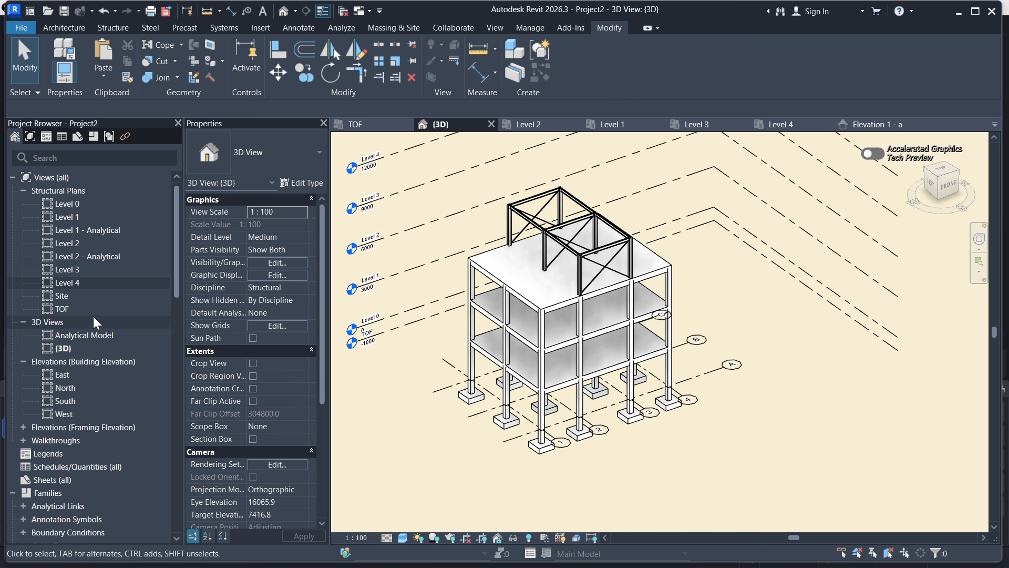
Open the TOF structural plan and turn on both Crop View and Crop Region Visible
double_click(70, 312)
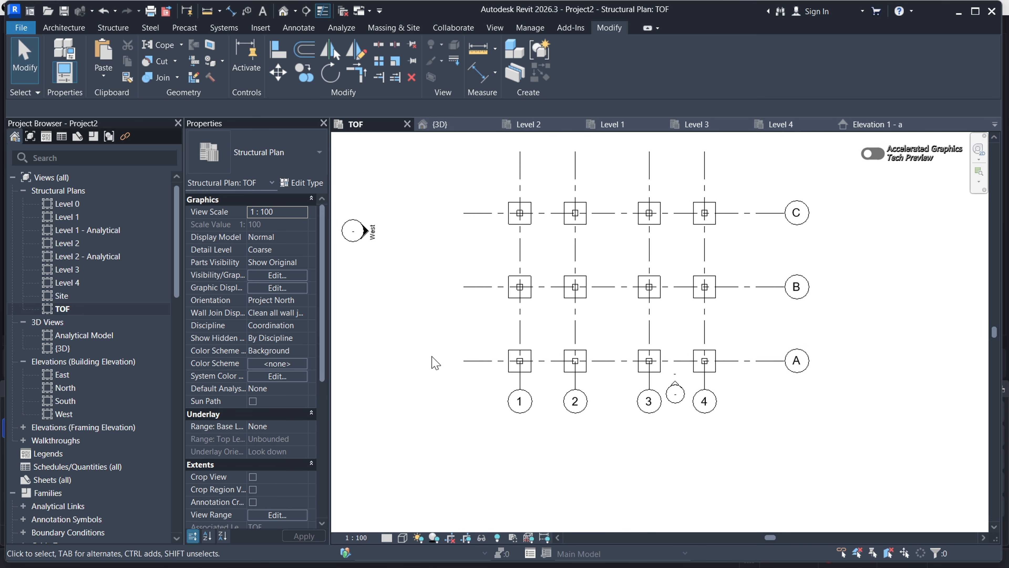
scroll(584, 304, down, 4)
scroll(561, 284, up, 5)
scroll(566, 284, down, 6)
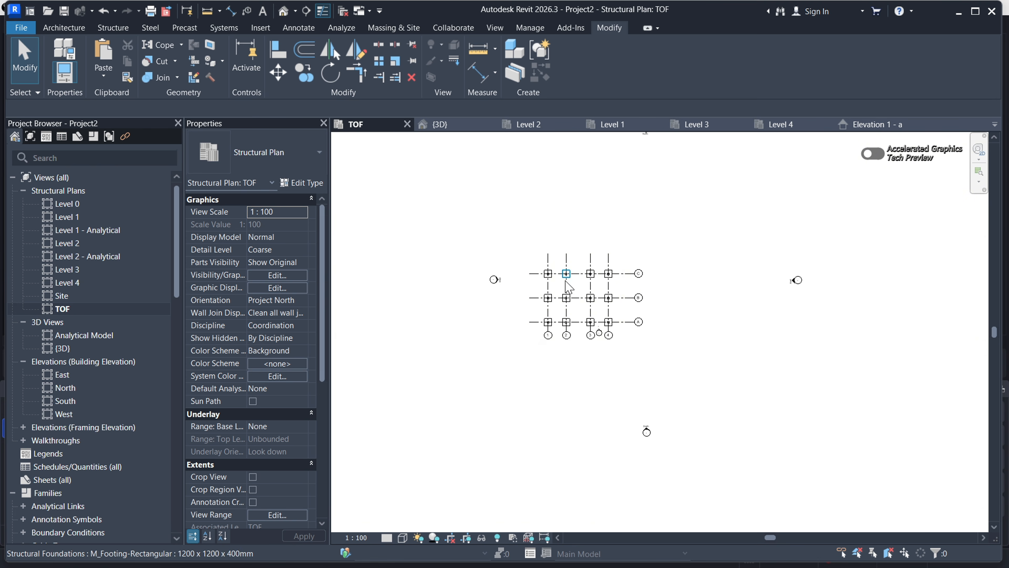
scroll(568, 277, up, 5)
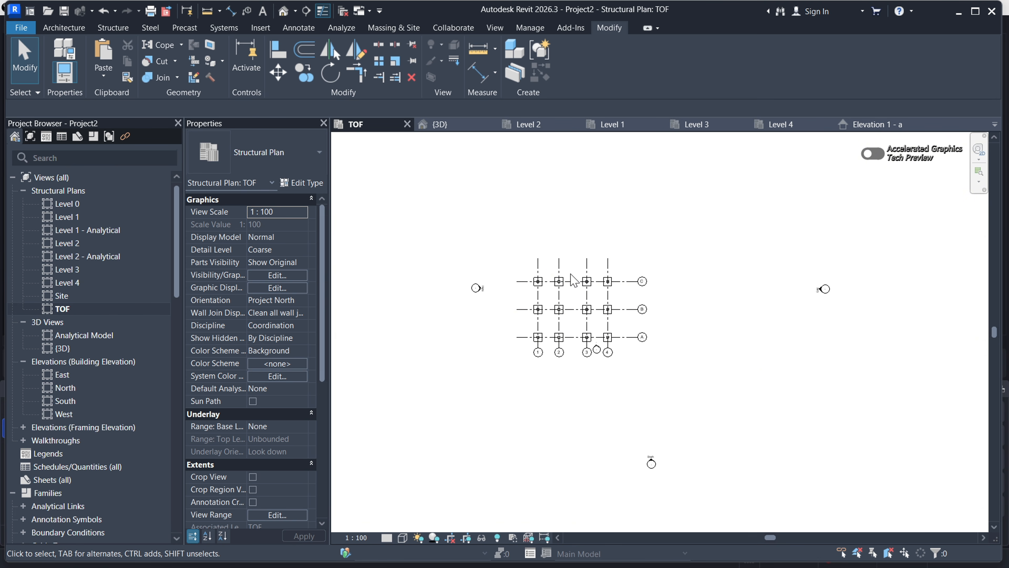
scroll(239, 393, down, 3)
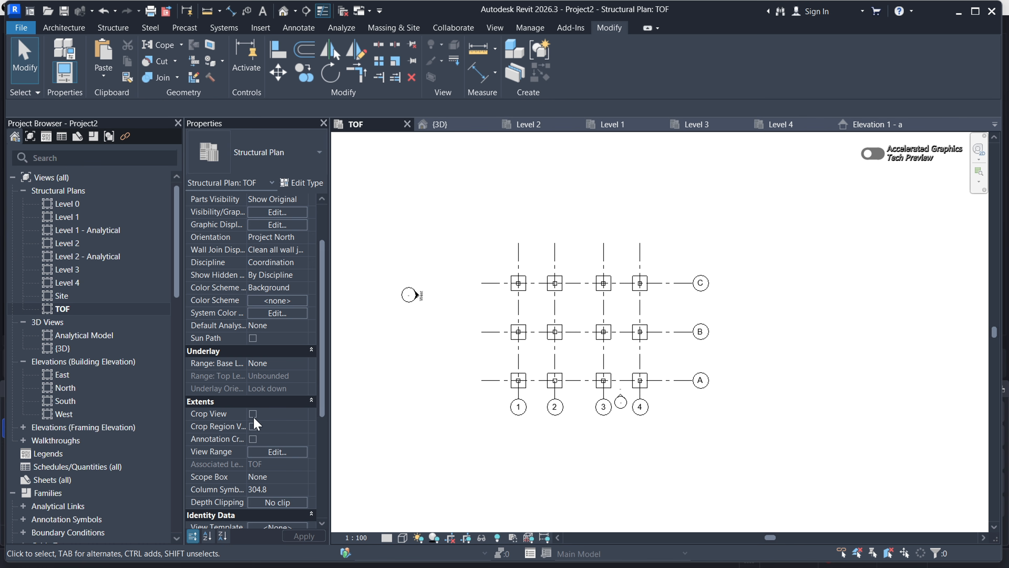
scroll(532, 354, down, 6)
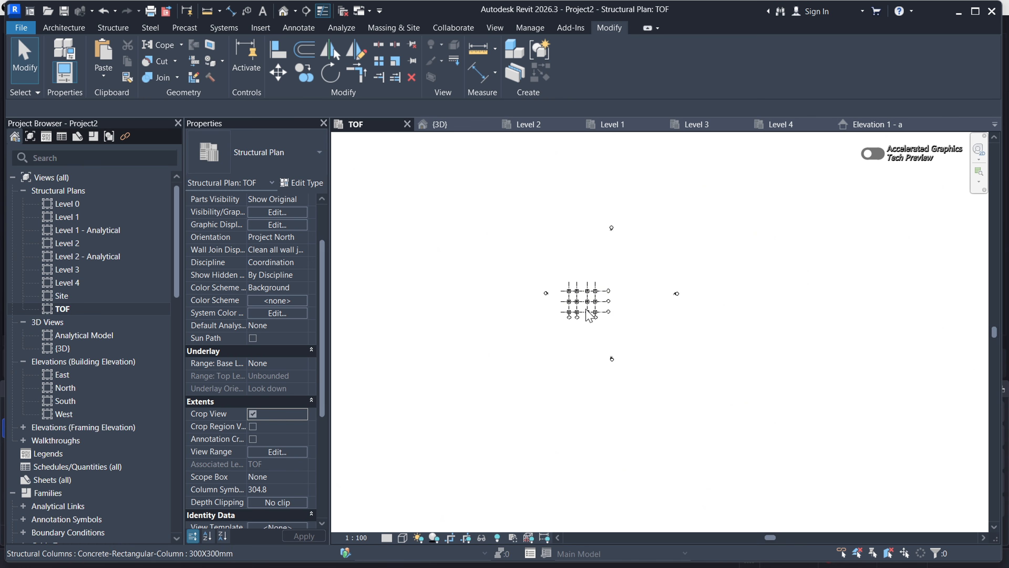
scroll(561, 338, up, 3)
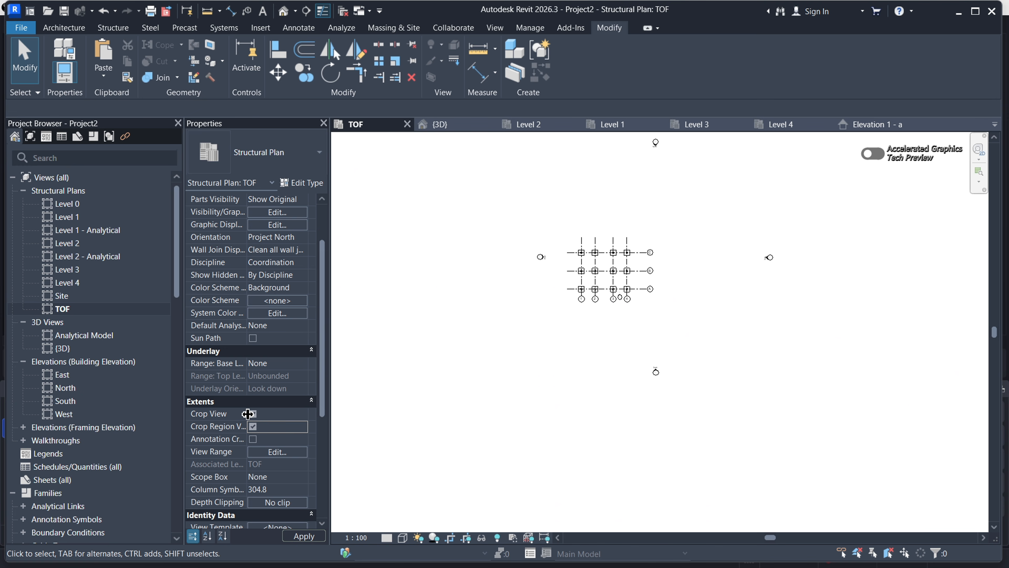
drag(250, 414, 281, 421)
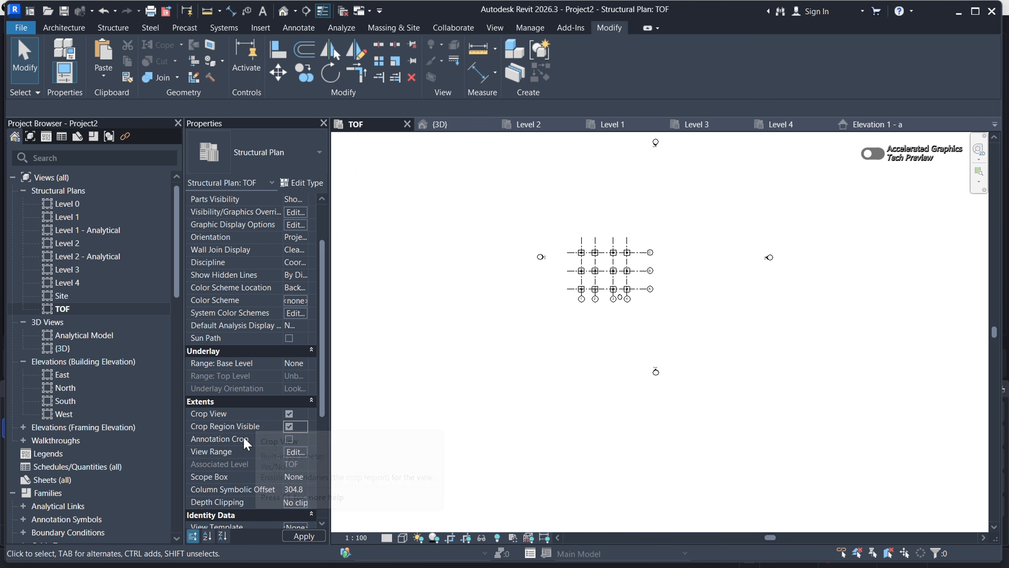
scroll(608, 374, down, 3)
scroll(634, 281, up, 2)
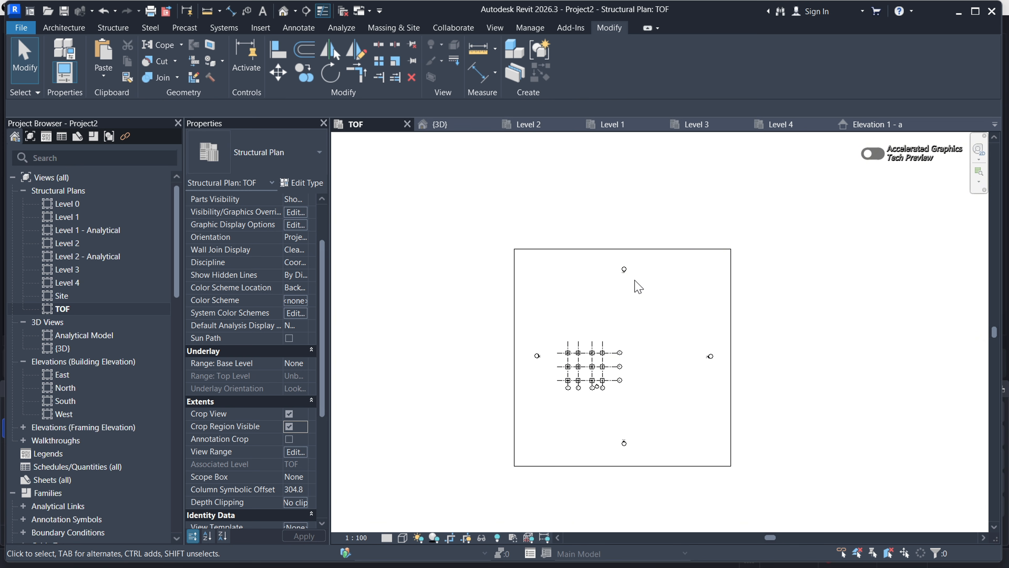
Shrink all four sides of the TOF plan's crop region to fit closely around grids 1 to 4 and A to C
click(653, 250)
drag(623, 250, 623, 262)
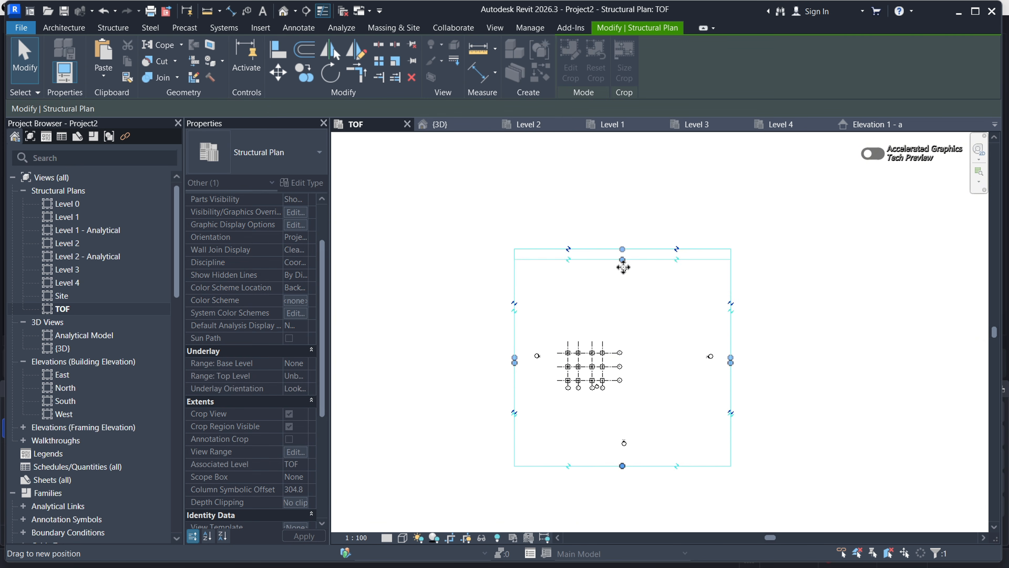
drag(624, 336, 623, 335)
drag(730, 399, 684, 388)
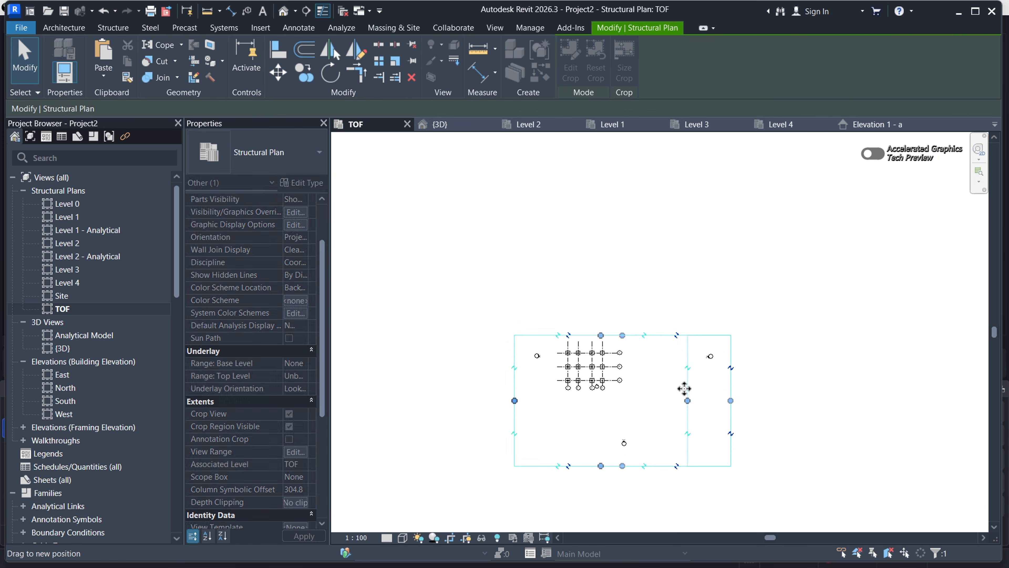
drag(624, 371, 625, 370)
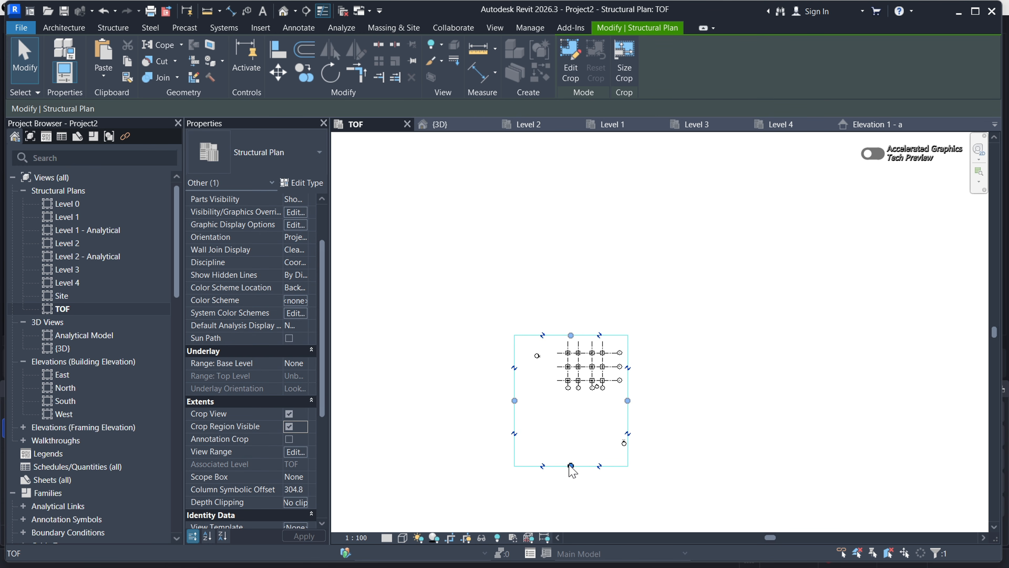
drag(571, 465, 587, 431)
drag(597, 393, 598, 393)
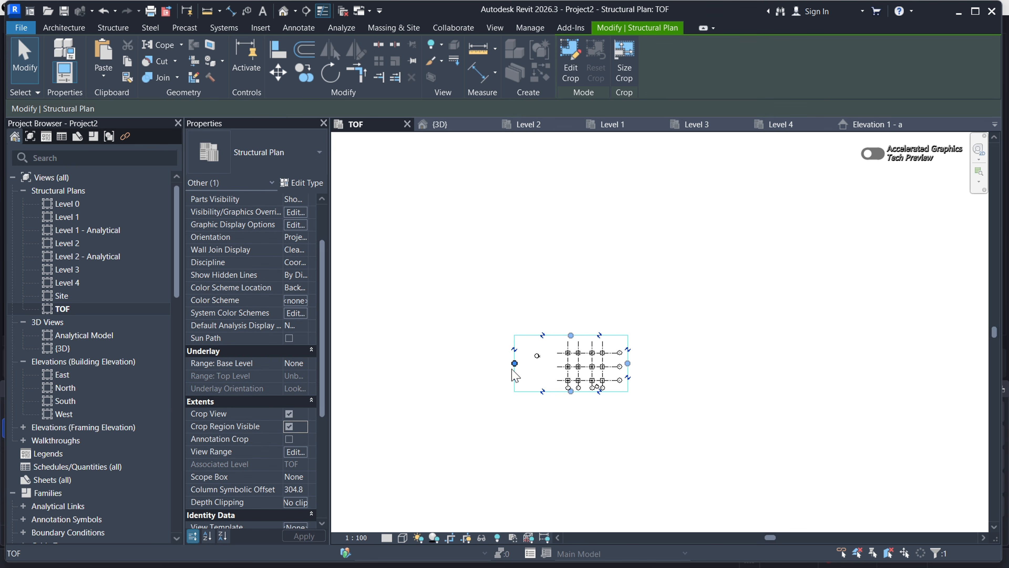
drag(515, 363, 557, 363)
scroll(578, 384, up, 5)
click(657, 473)
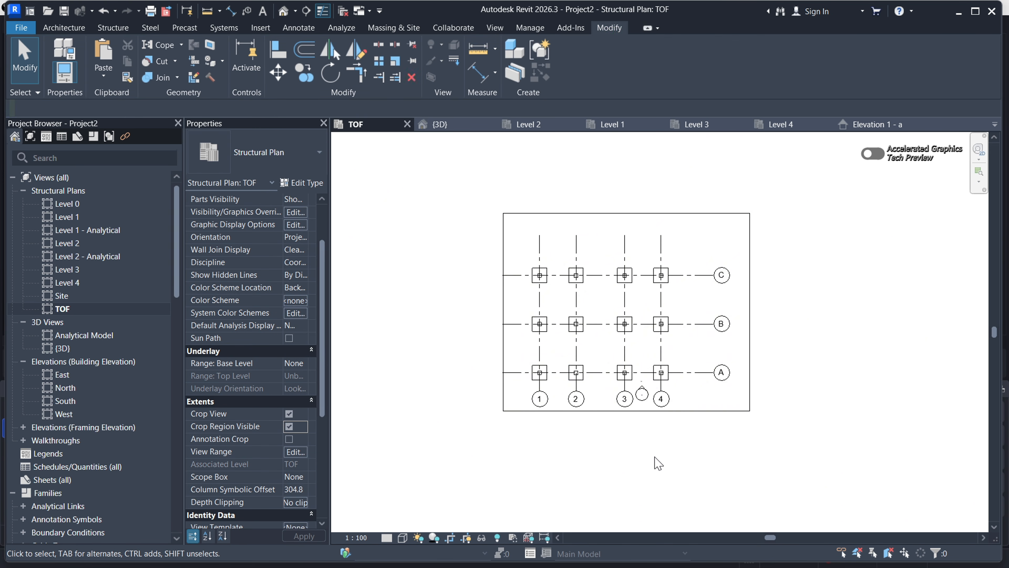
Hide the elevation marker between grid bubbles 3 and 4 in this view by element
scroll(669, 451, up, 5)
scroll(655, 398, down, 2)
scroll(612, 358, down, 3)
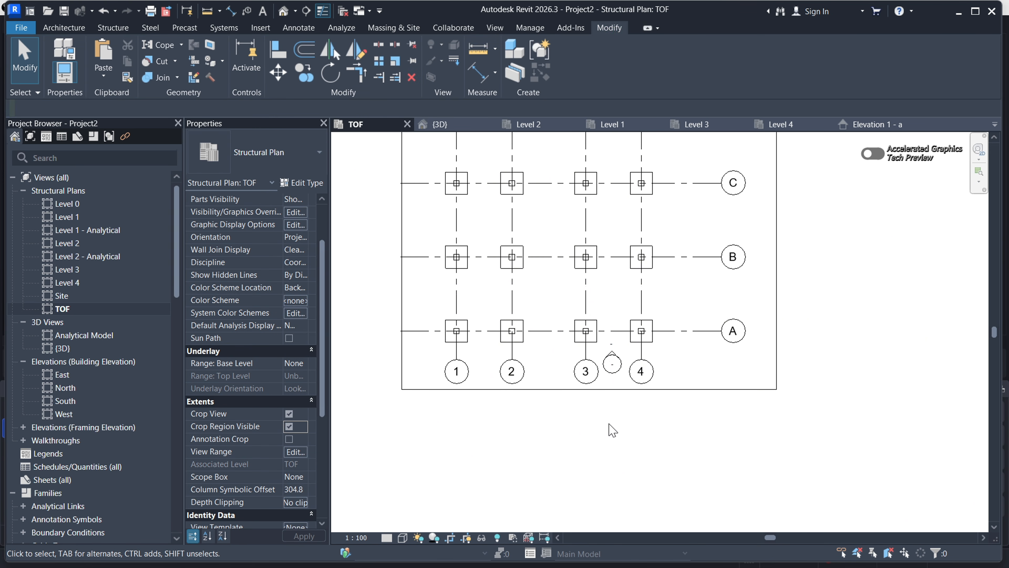
scroll(610, 389, up, 4)
scroll(614, 381, up, 3)
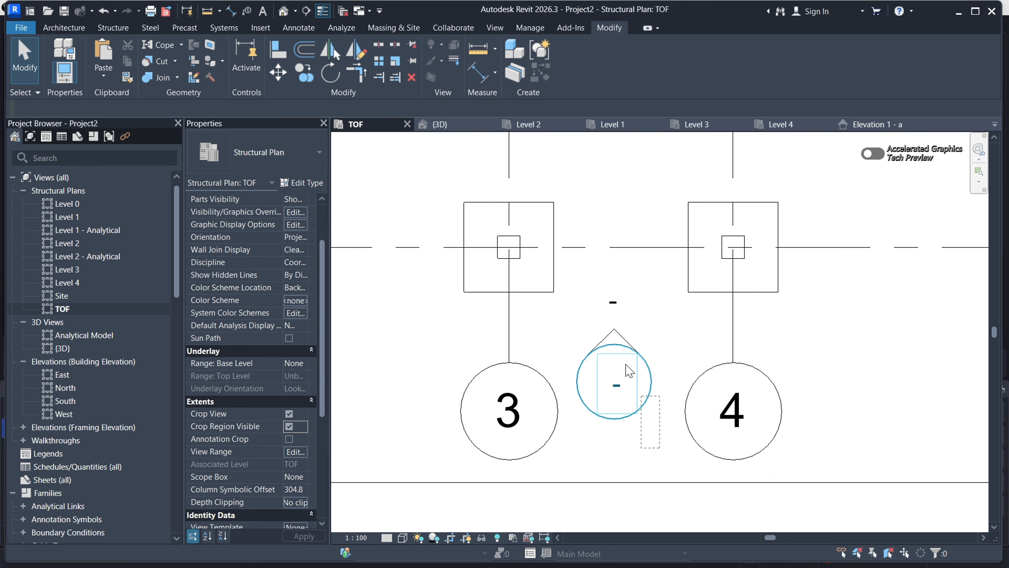
click(597, 308)
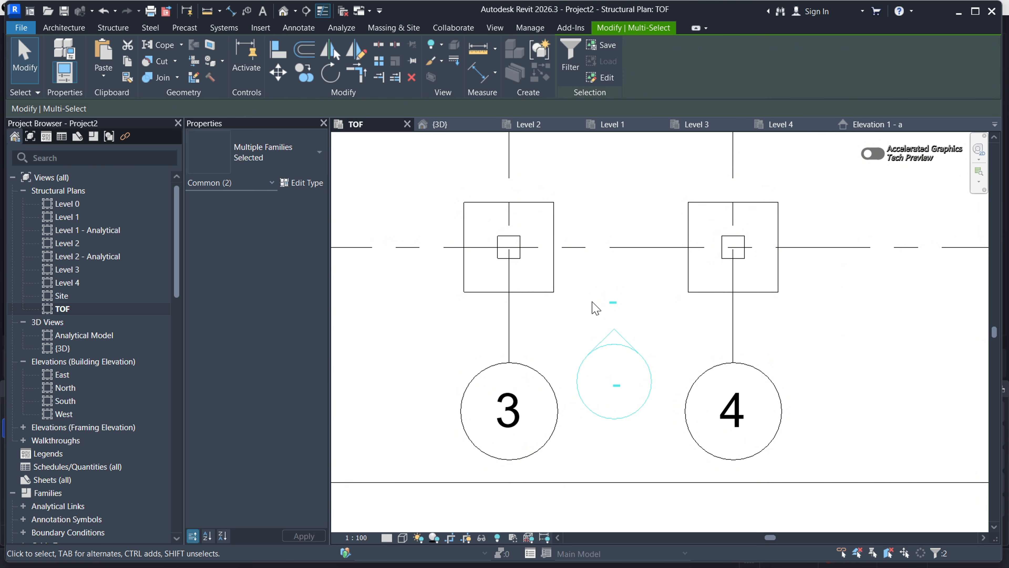
right_click(596, 309)
mouse_move(644, 307)
click(813, 307)
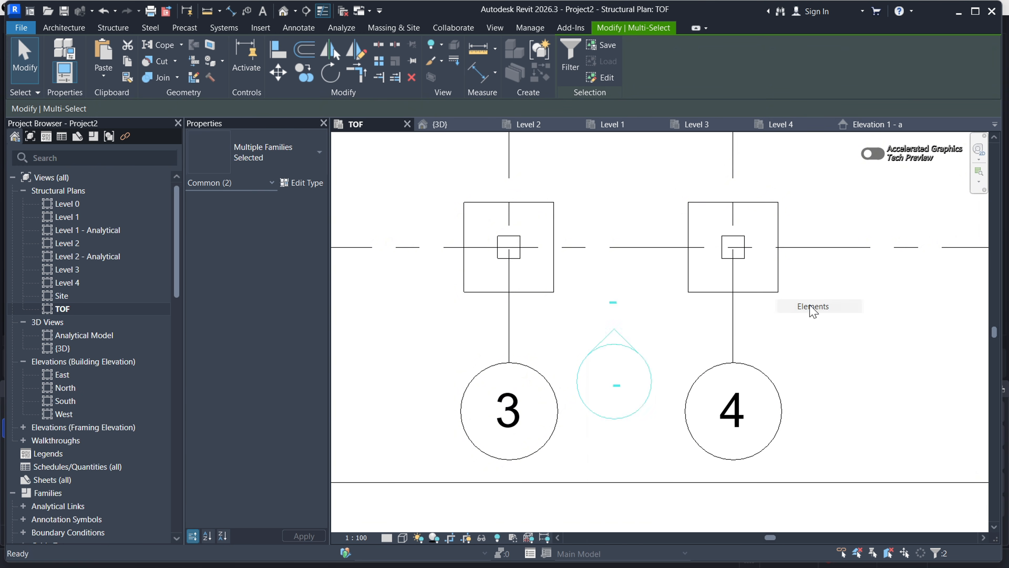
scroll(597, 390, down, 5)
scroll(681, 486, down, 3)
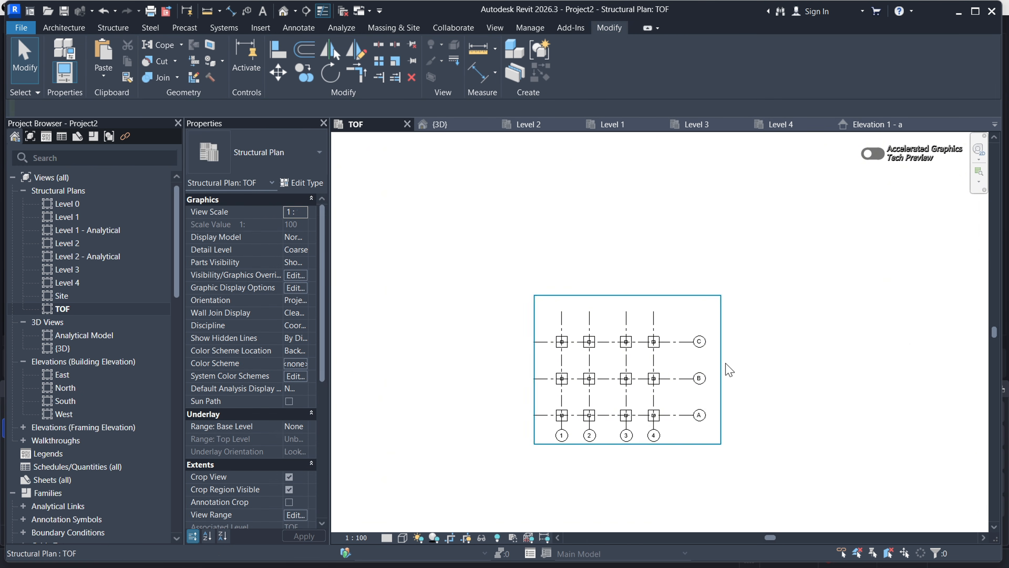
click(721, 369)
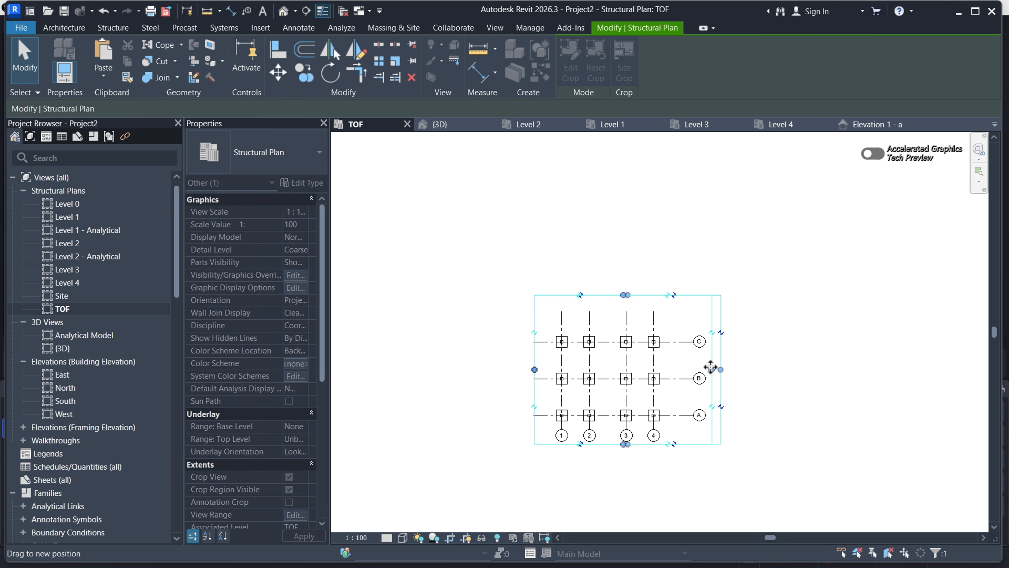
key(Escape)
scroll(638, 352, up, 5)
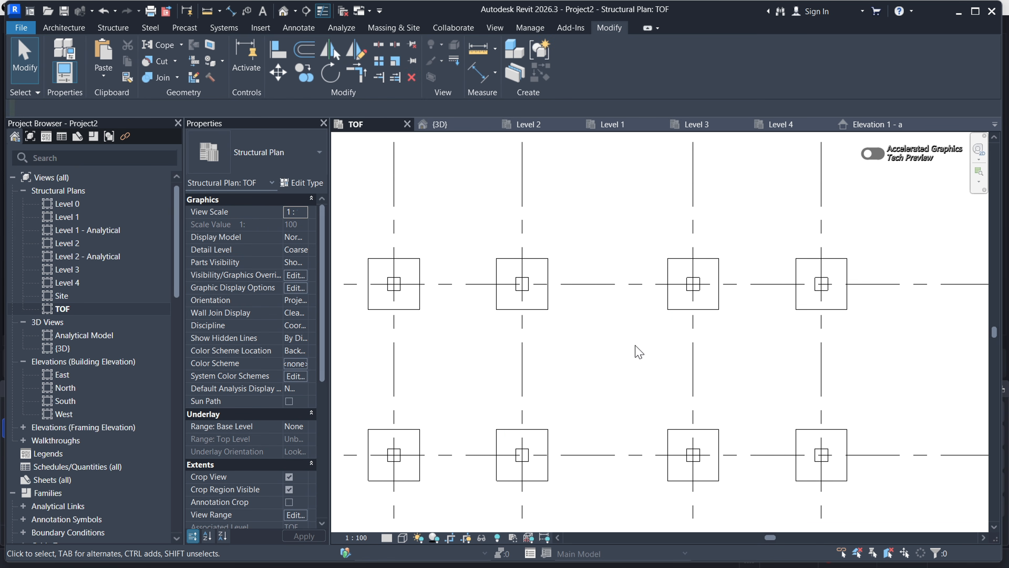
scroll(582, 248, down, 4)
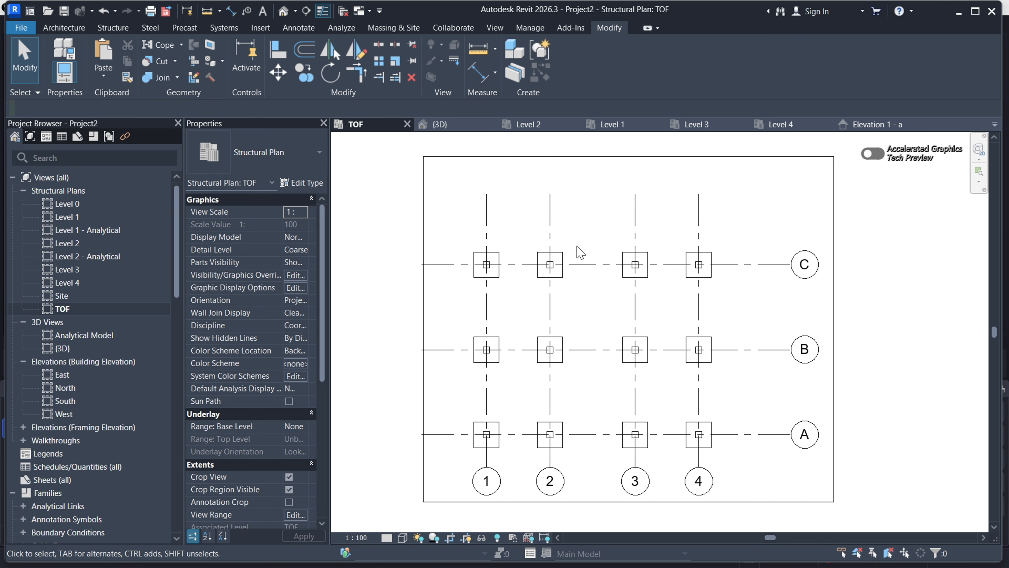
Toggle Thin Lines to check the line display of the cropped TOF plan
click(323, 11)
scroll(493, 250, up, 4)
scroll(494, 250, down, 4)
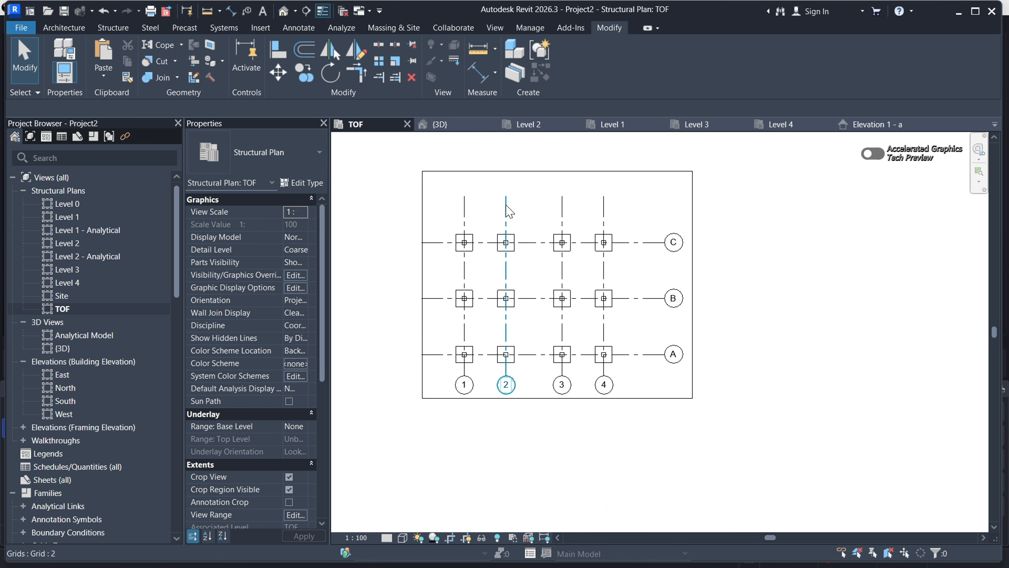
Show the grid bubbles at the upper ends of grids 3, 4, 2 and 1 beyond grid C
click(562, 214)
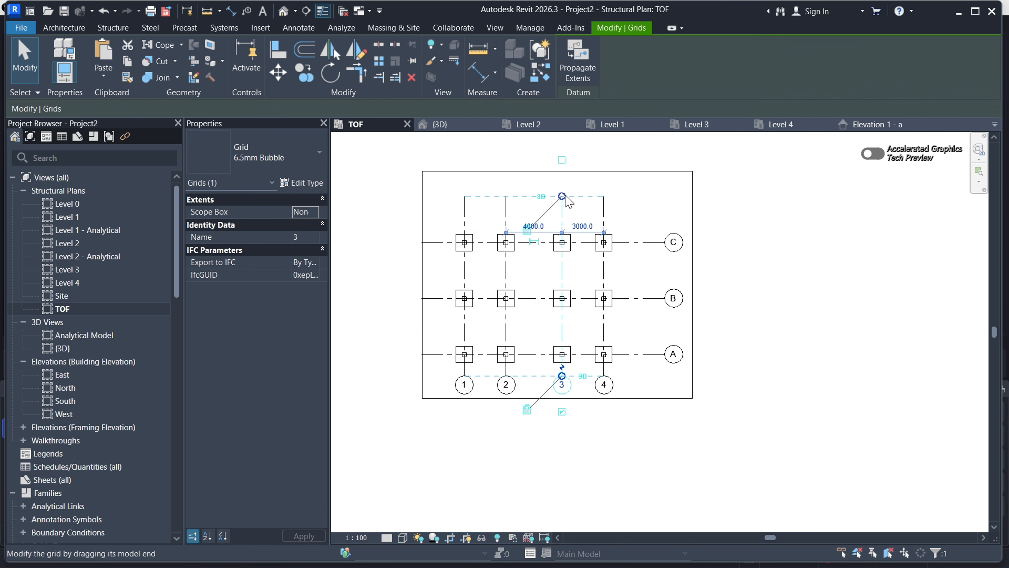
click(611, 209)
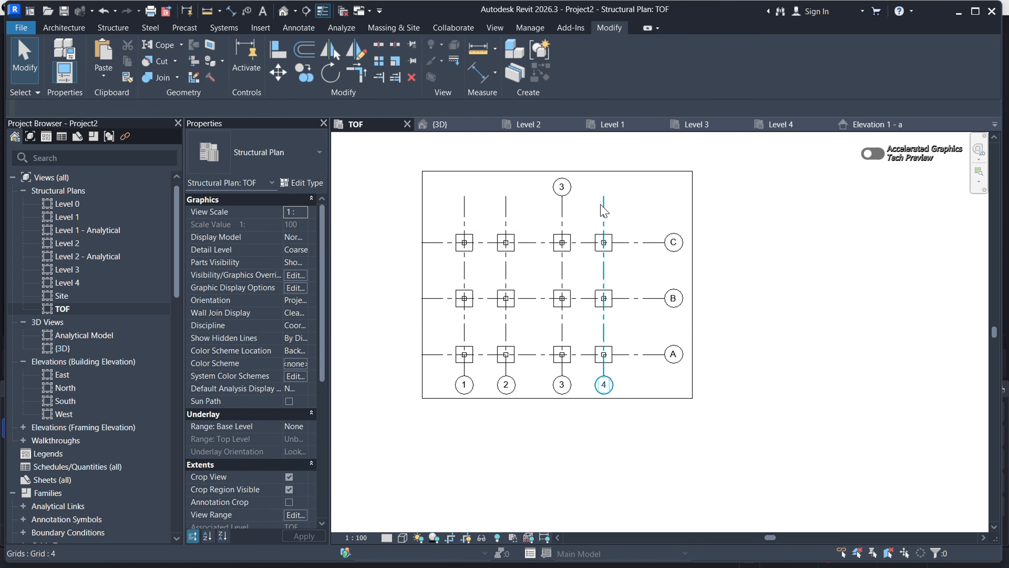
click(604, 202)
click(603, 160)
key(Escape)
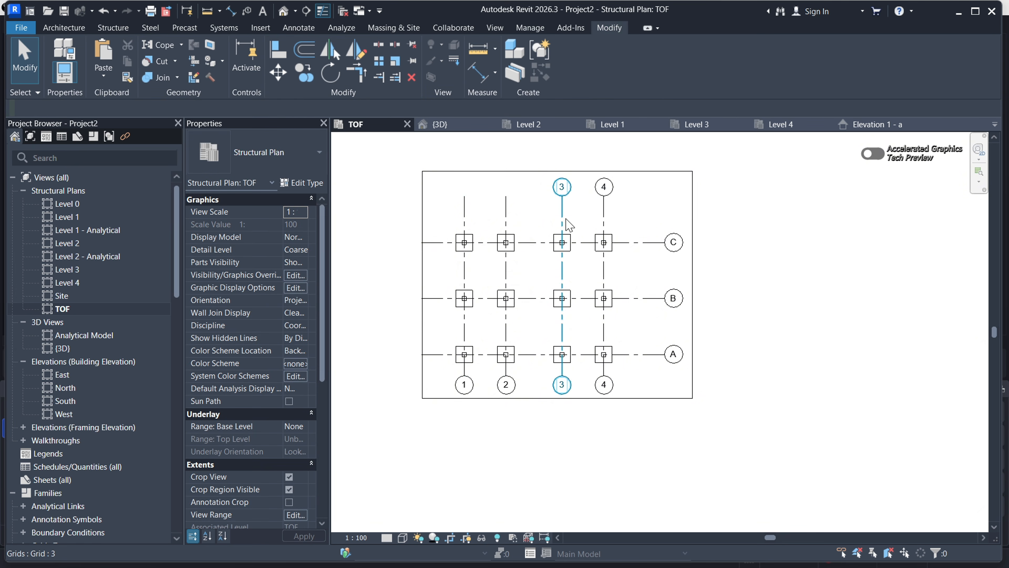
click(510, 214)
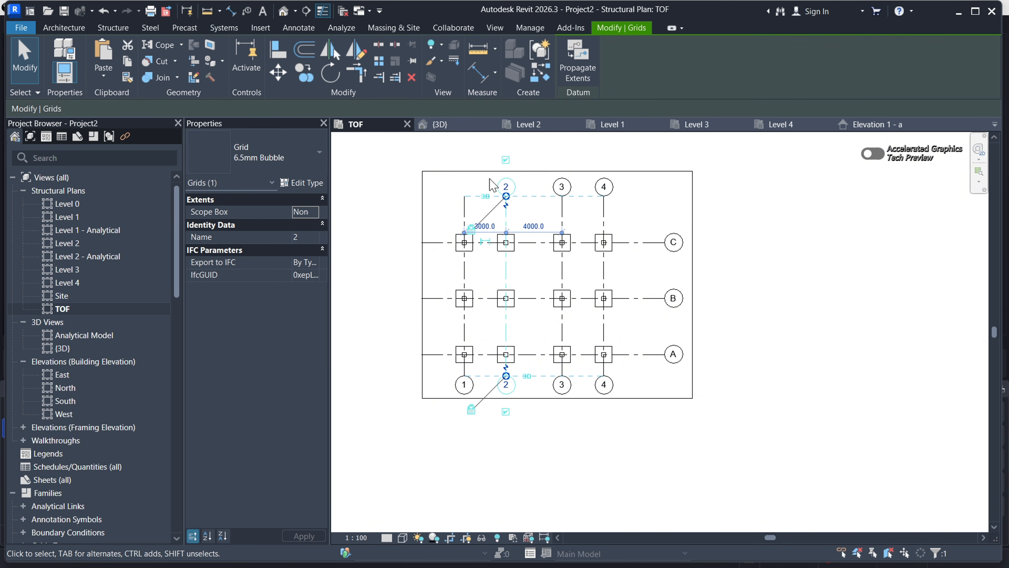
click(437, 200)
click(463, 212)
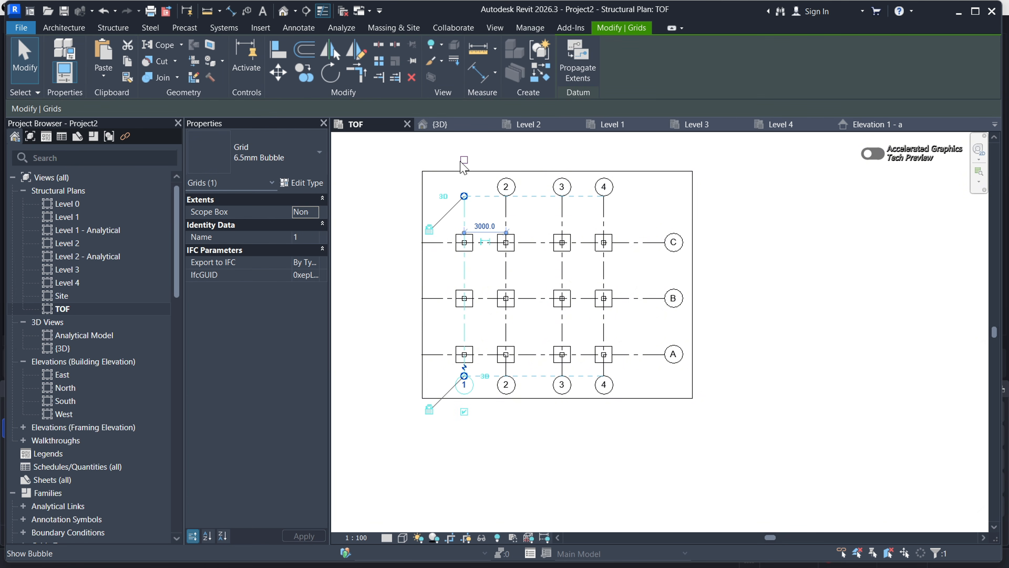
click(754, 320)
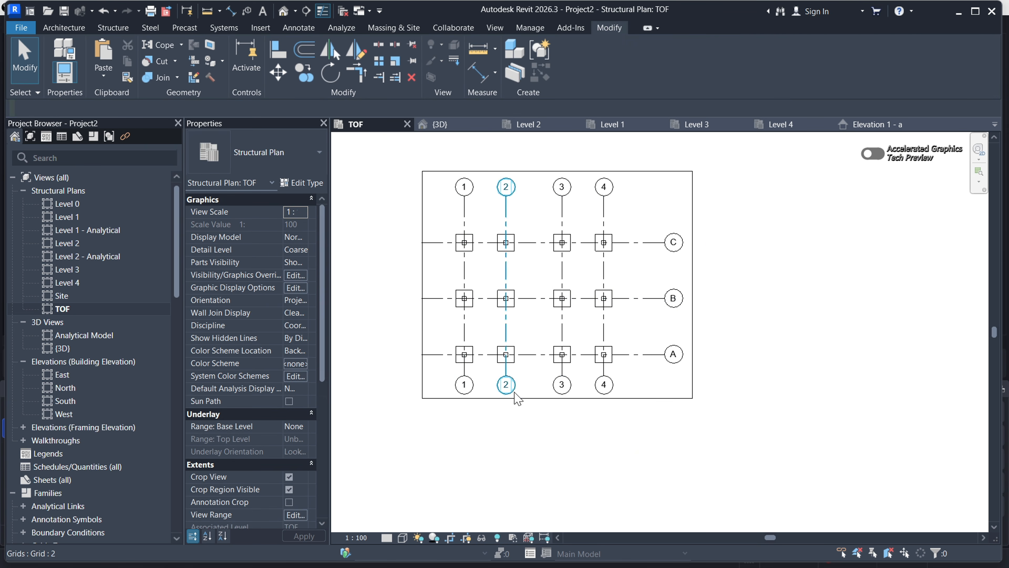
Place a continuous aligned dimension string across grids 4, 3, 2 and 1, between grid C and the upper bubbles, in Arrow - 2.5mm Arial style
click(298, 27)
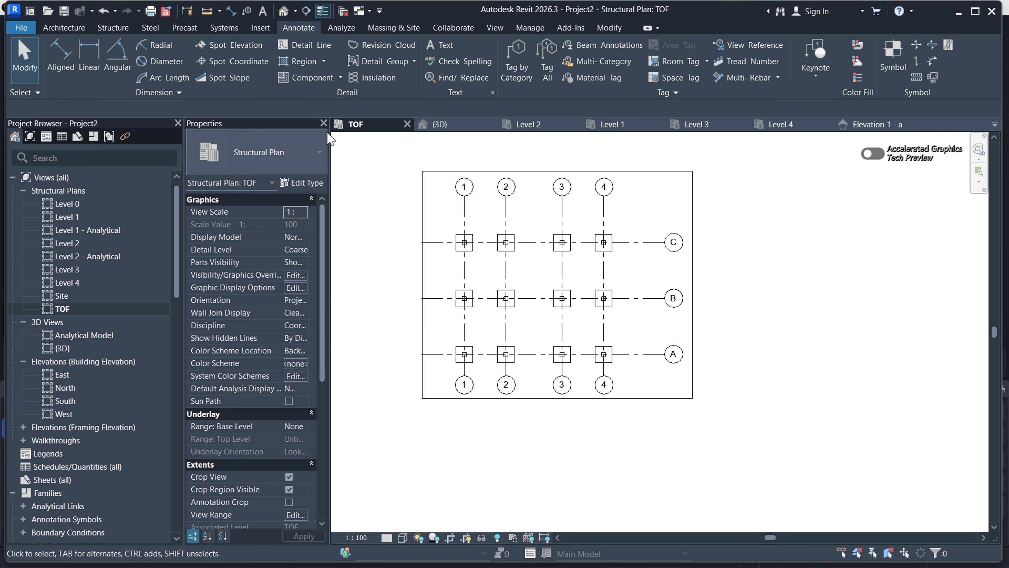
click(60, 54)
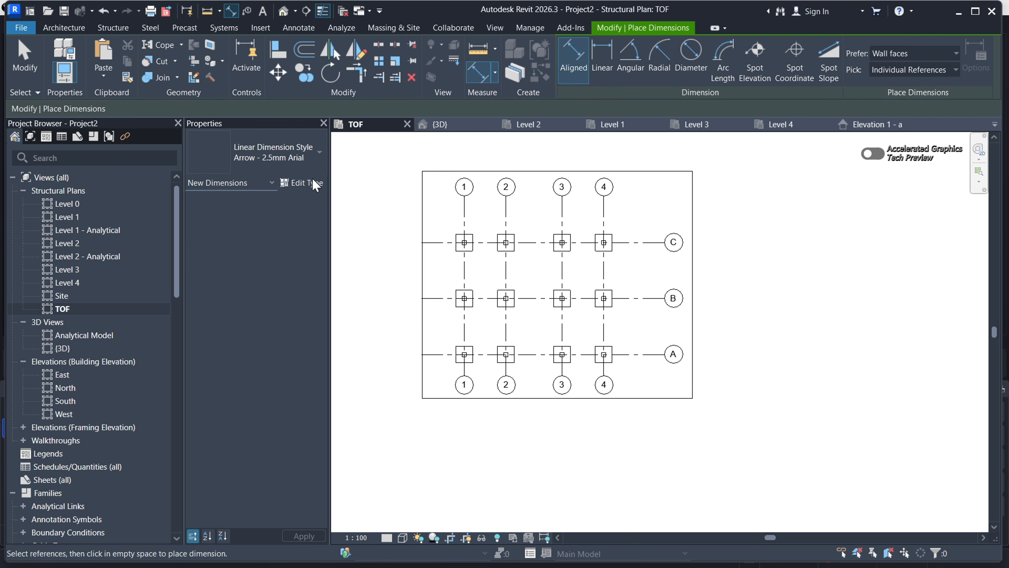
click(302, 183)
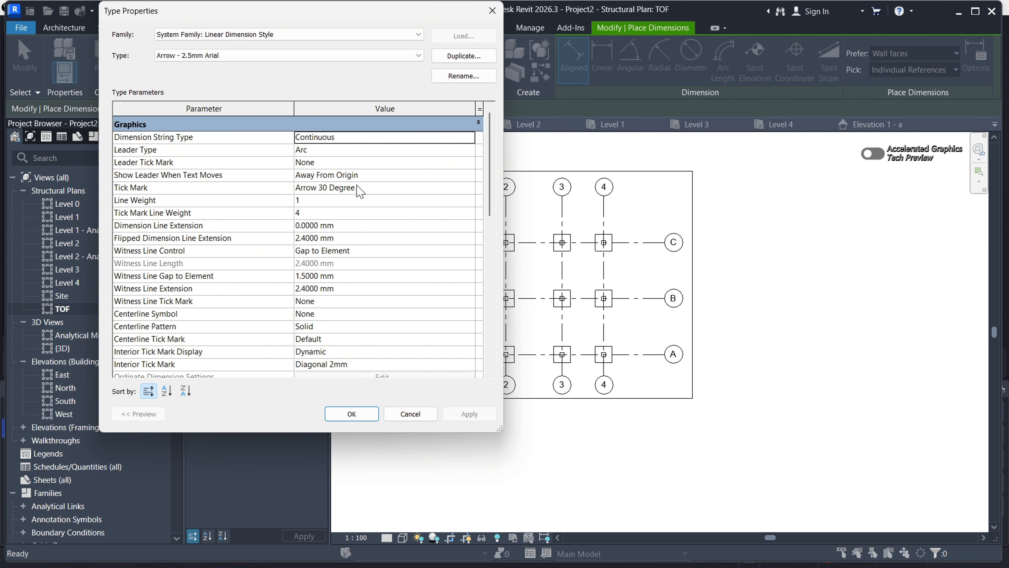
click(492, 11)
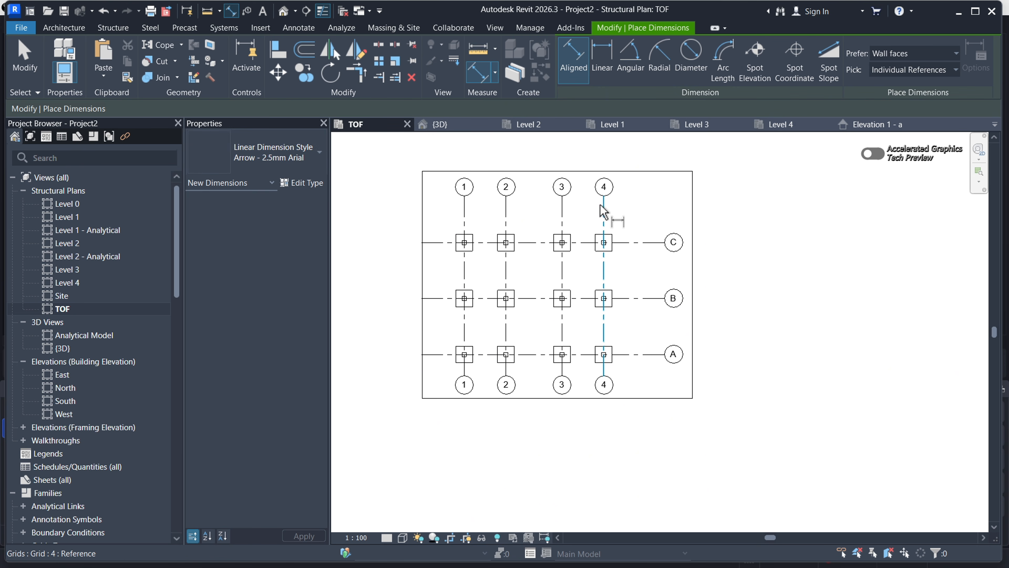
click(606, 213)
click(563, 218)
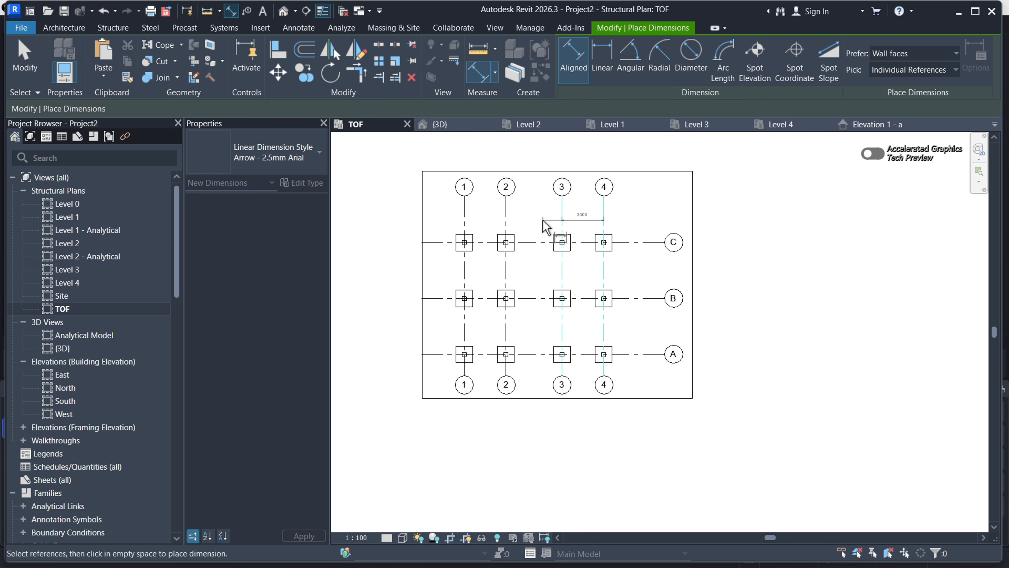
click(507, 222)
click(465, 225)
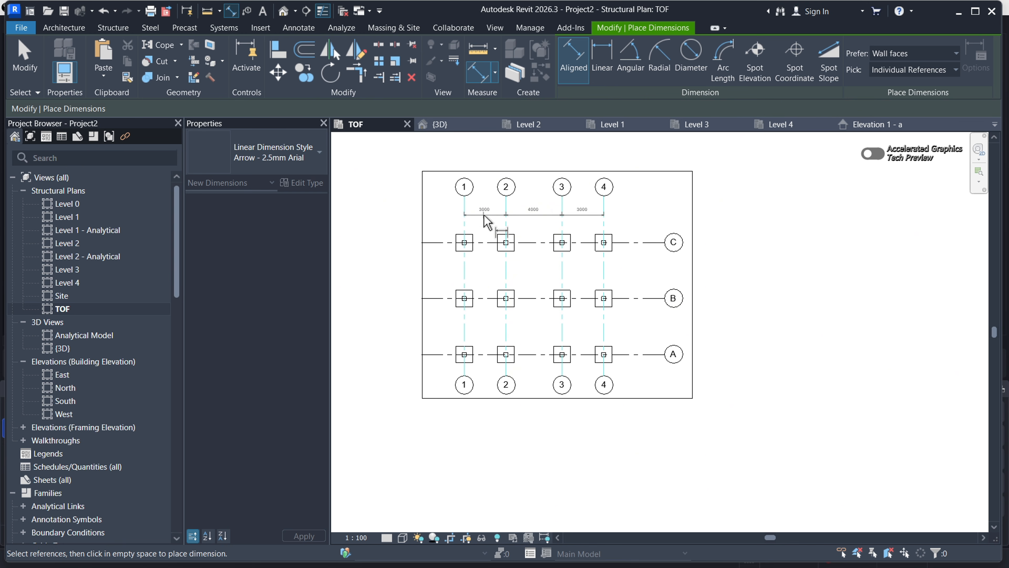
click(487, 221)
scroll(644, 244, up, 3)
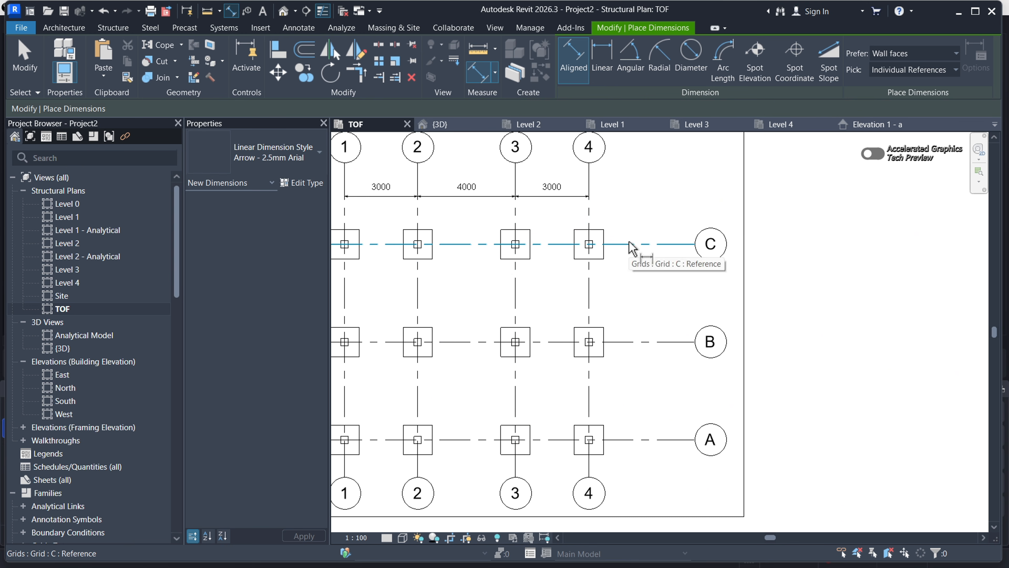
Place a continuous aligned dimension string across grids C, B and A, between grid 4 and the lettered bubbles
click(633, 244)
key(Escape)
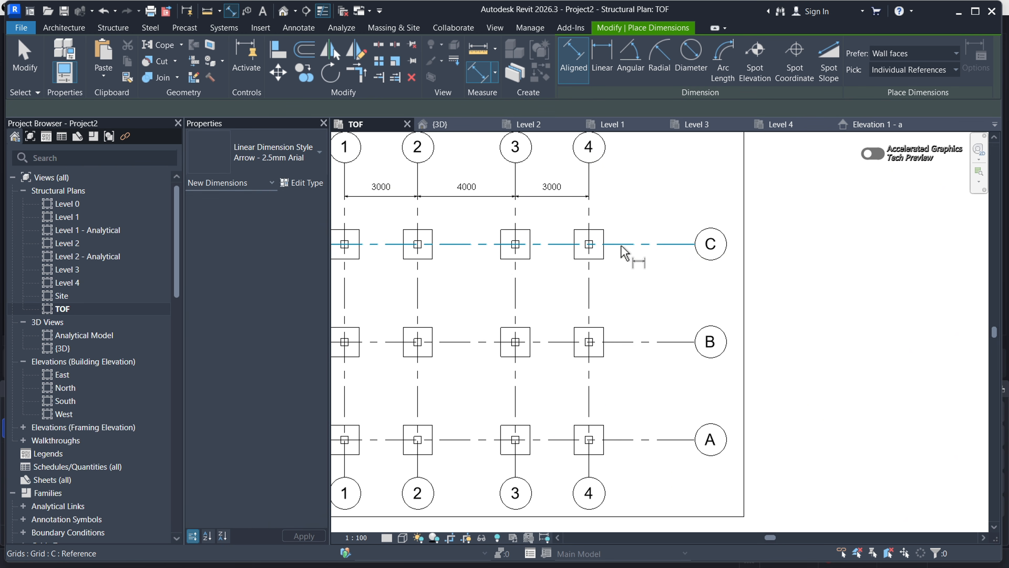
click(640, 247)
click(644, 342)
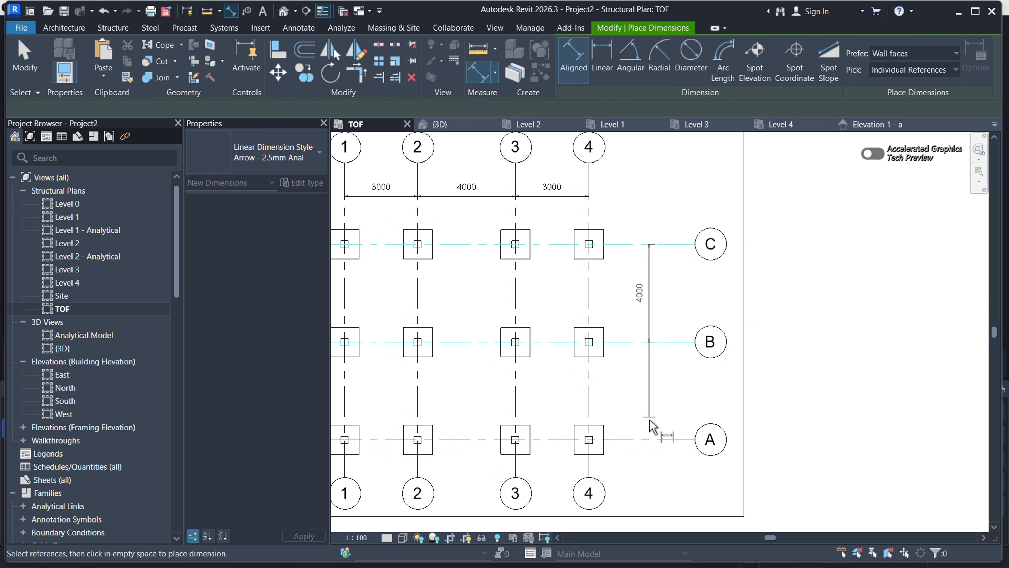
click(652, 440)
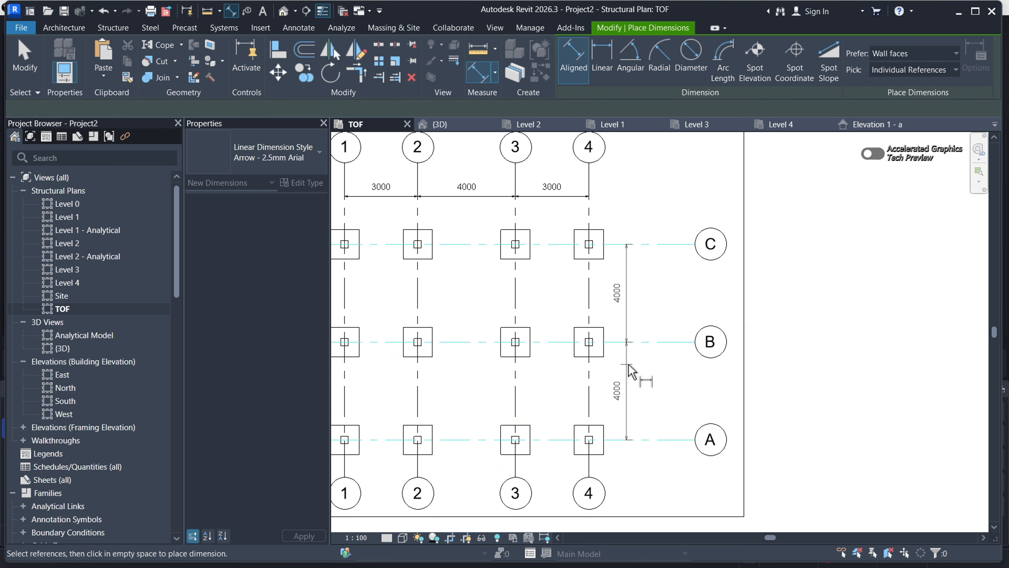
click(633, 367)
Dimension both sides of the footing at grid intersection B-2, with the strings placed just outside its edges
scroll(675, 374, down, 2)
scroll(530, 343, up, 5)
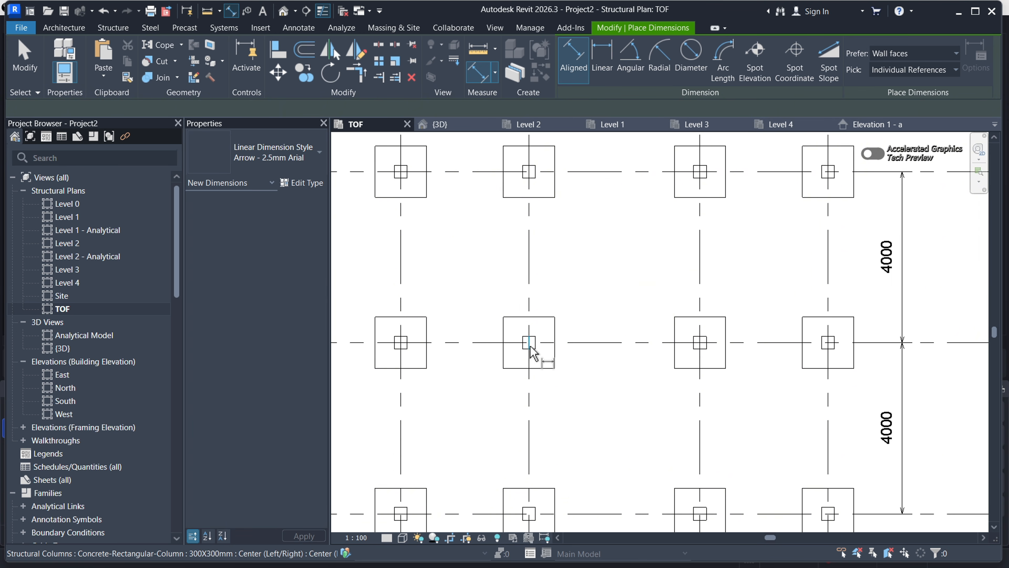
click(546, 316)
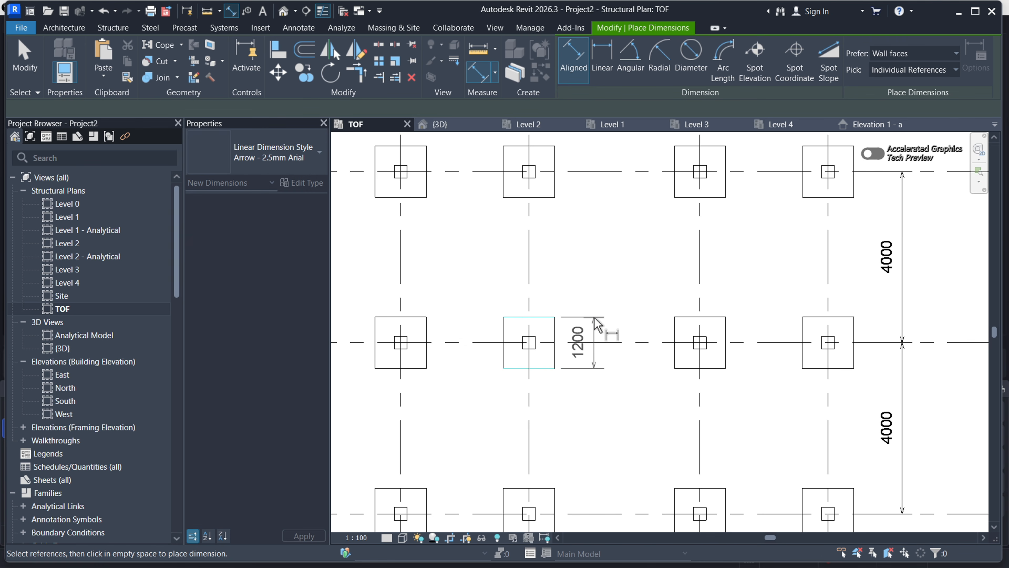
click(596, 296)
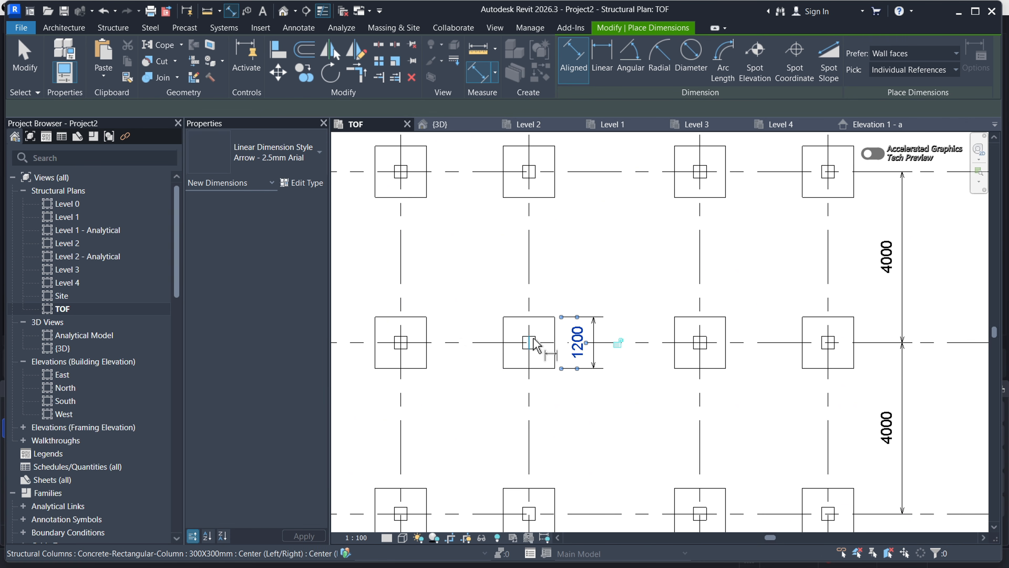
click(504, 334)
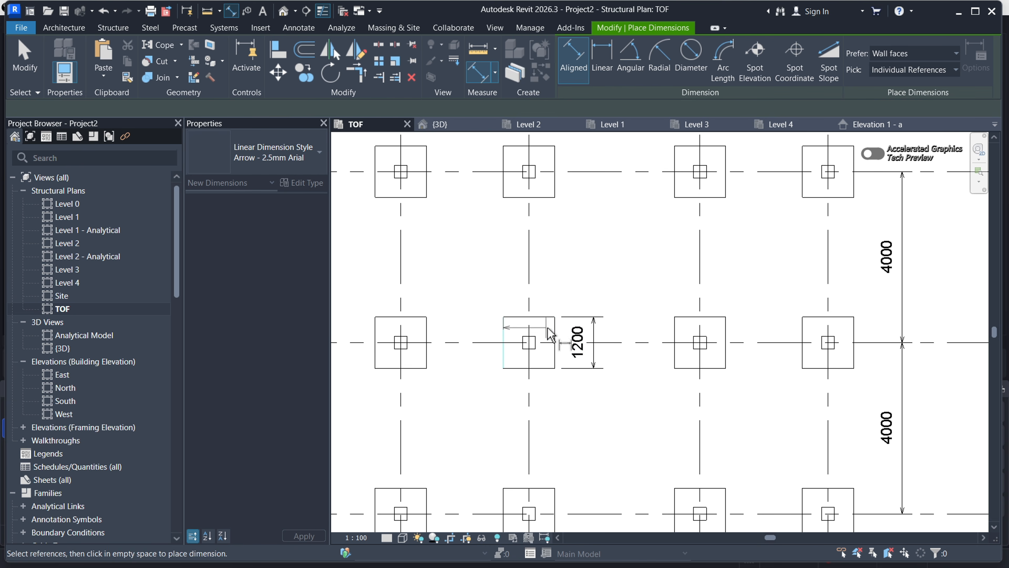
click(556, 335)
click(572, 281)
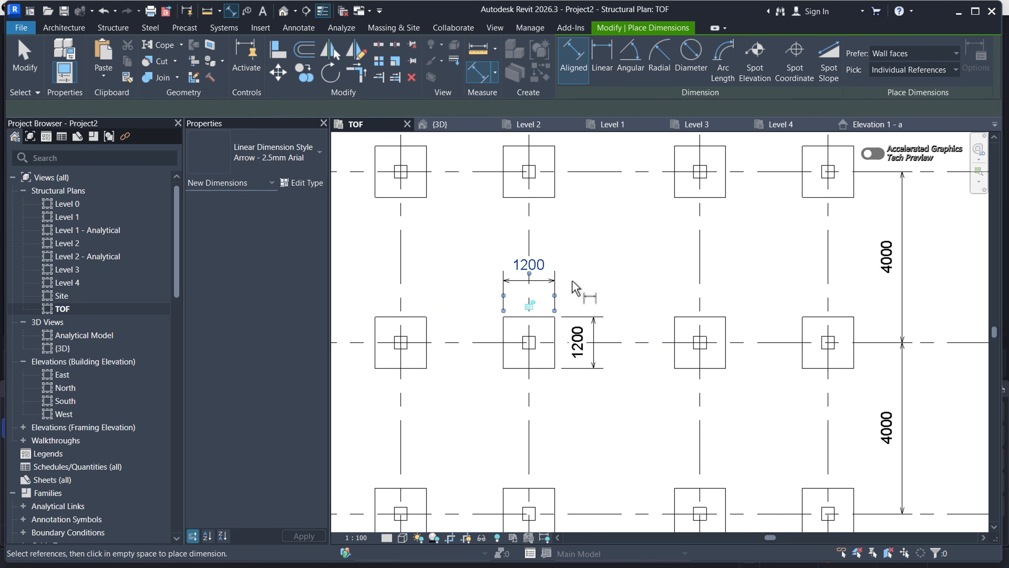
End dimensioning and turn off the crop region's visibility in the TOF plan
scroll(557, 300, down, 5)
scroll(572, 258, up, 2)
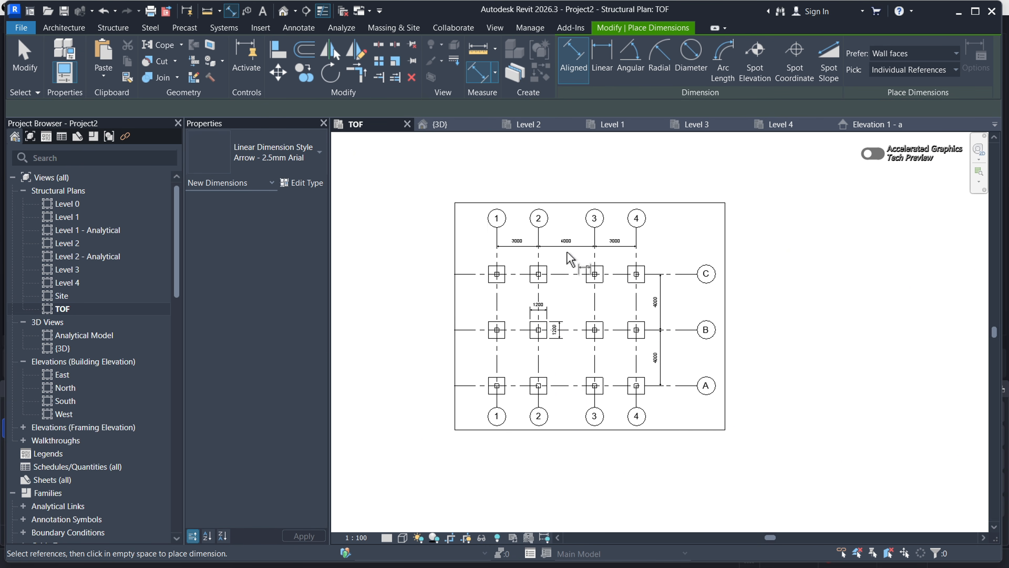
scroll(579, 253, up, 3)
scroll(536, 293, down, 6)
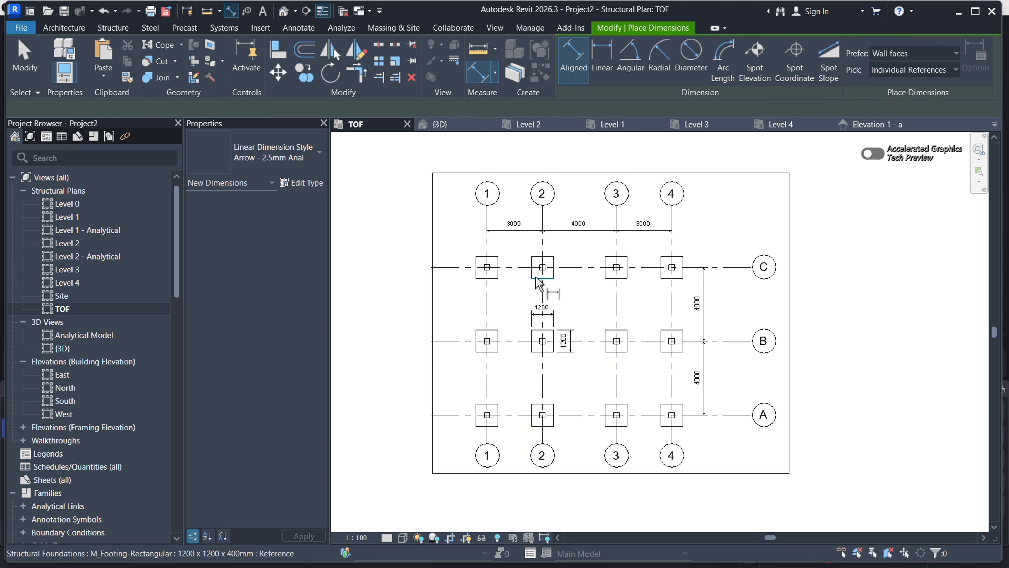
scroll(597, 322, up, 2)
scroll(574, 349, down, 2)
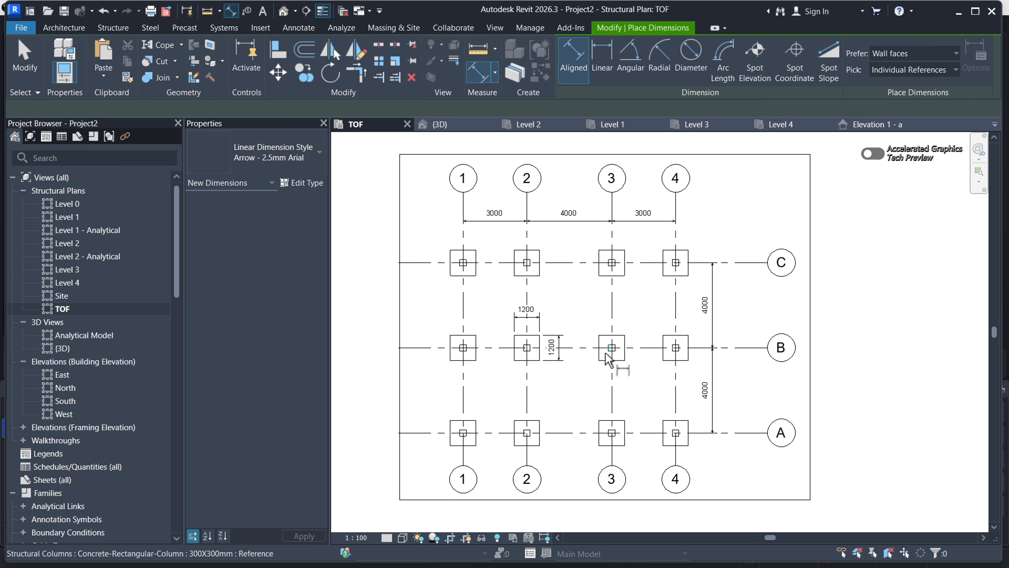
right_click(826, 230)
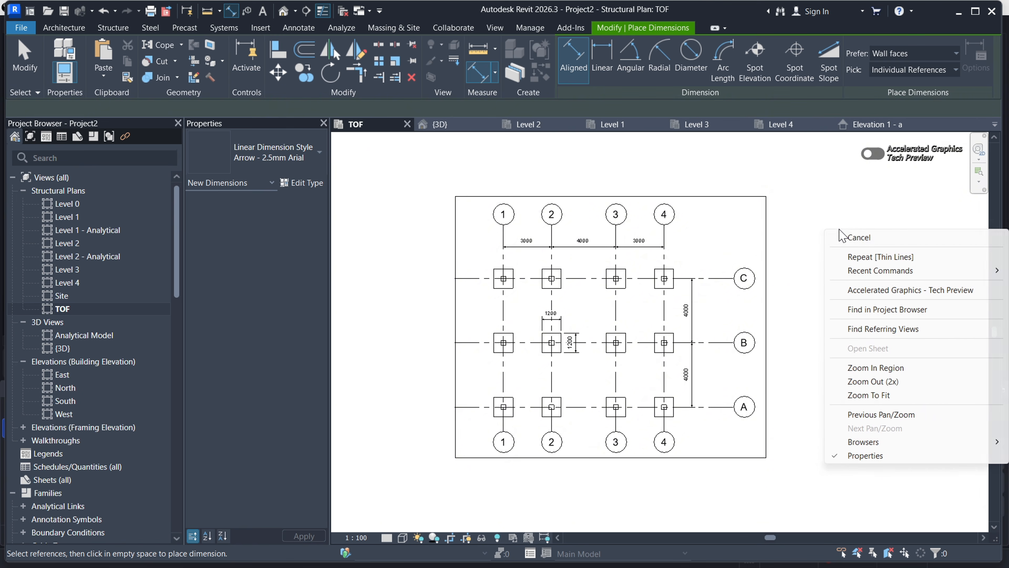
click(859, 235)
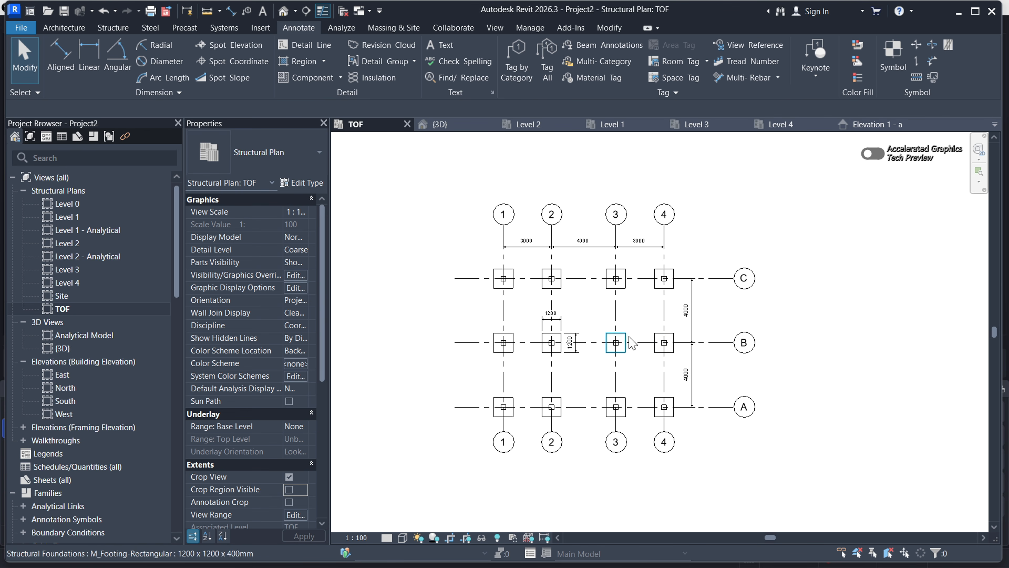
scroll(528, 287, up, 2)
scroll(554, 297, down, 2)
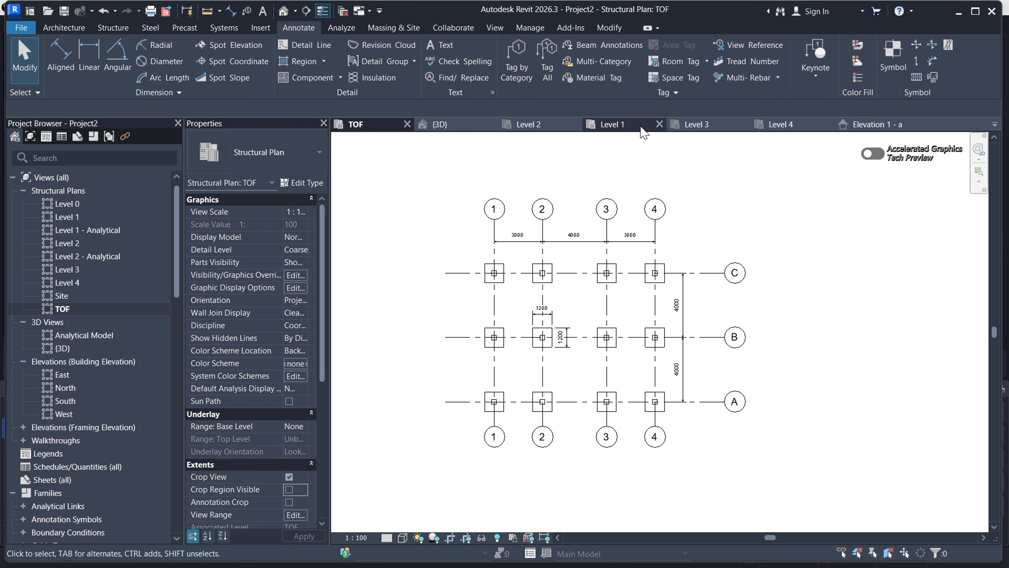
Open the Level 1 structural plan and shrink its crop region on all four sides to fit closely around the grids and bubbles
click(614, 124)
scroll(552, 252, down, 5)
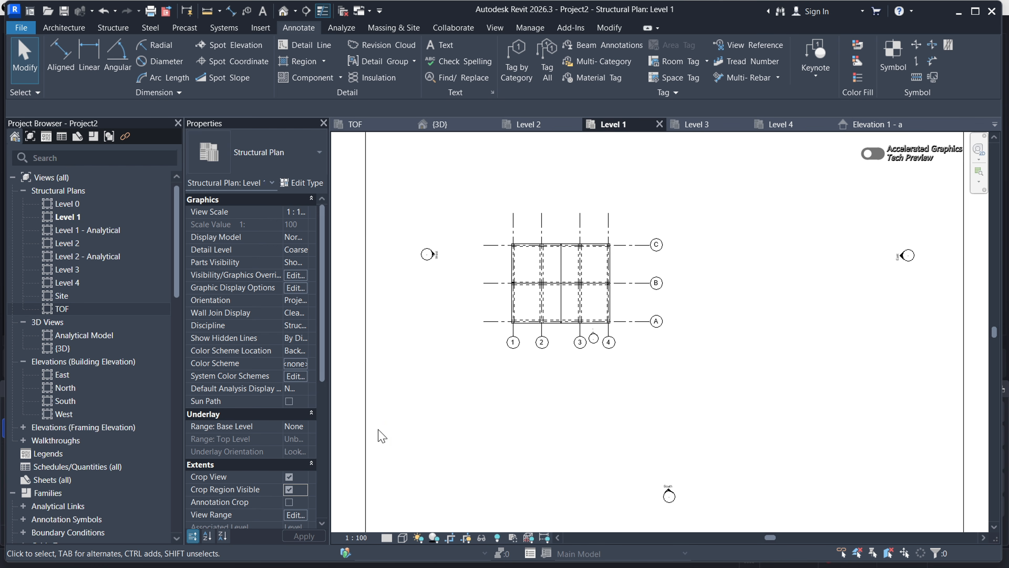
scroll(254, 416, down, 3)
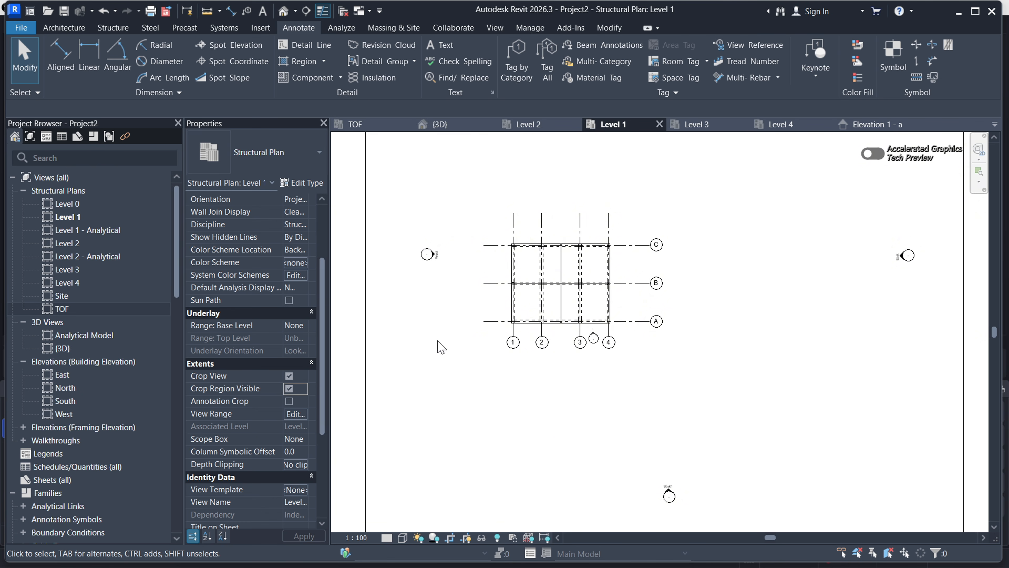
scroll(441, 347, down, 3)
click(579, 437)
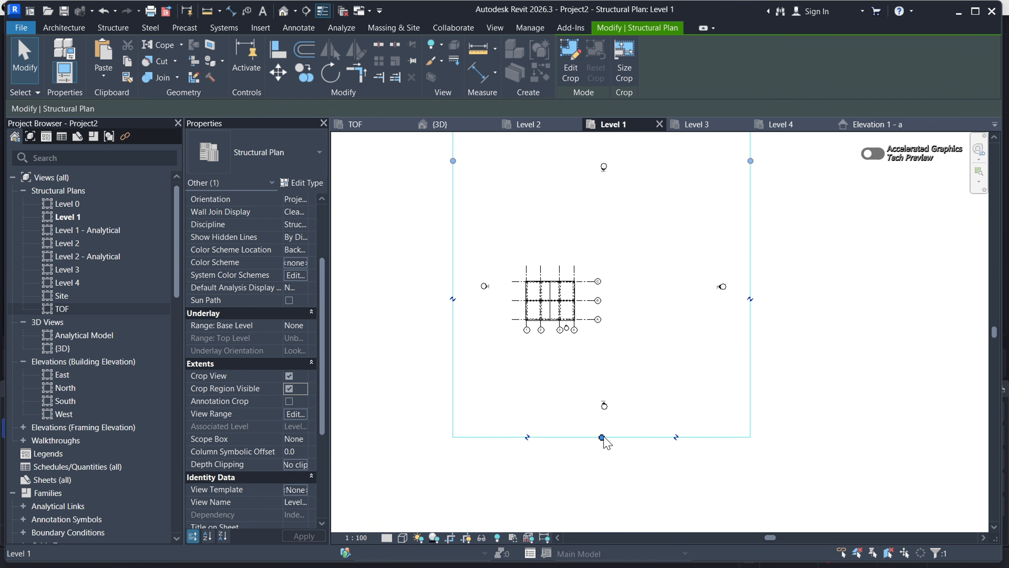
drag(602, 437, 572, 339)
scroll(739, 247, down, 2)
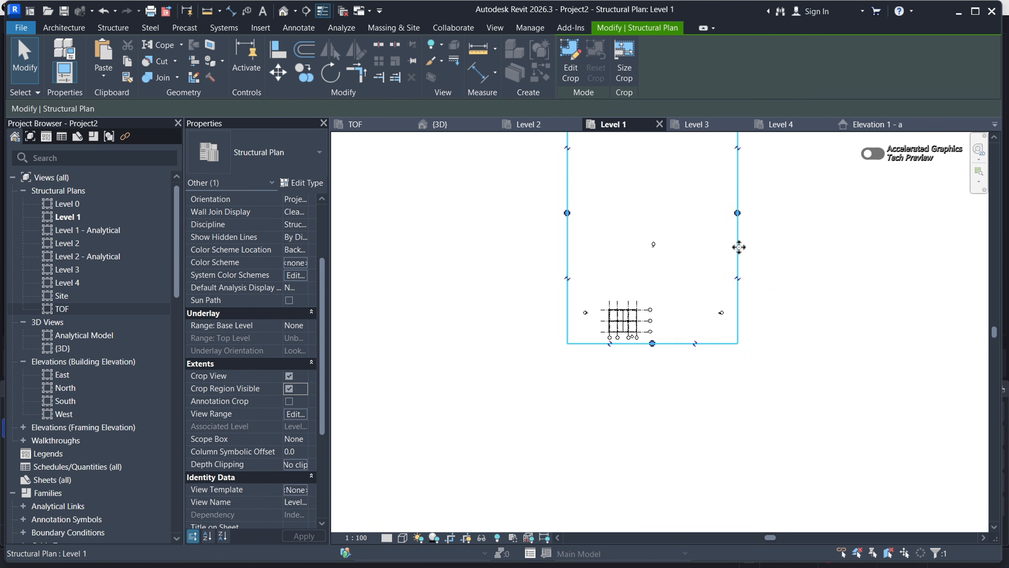
drag(737, 213, 658, 230)
scroll(652, 394, down, 2)
drag(619, 155, 644, 323)
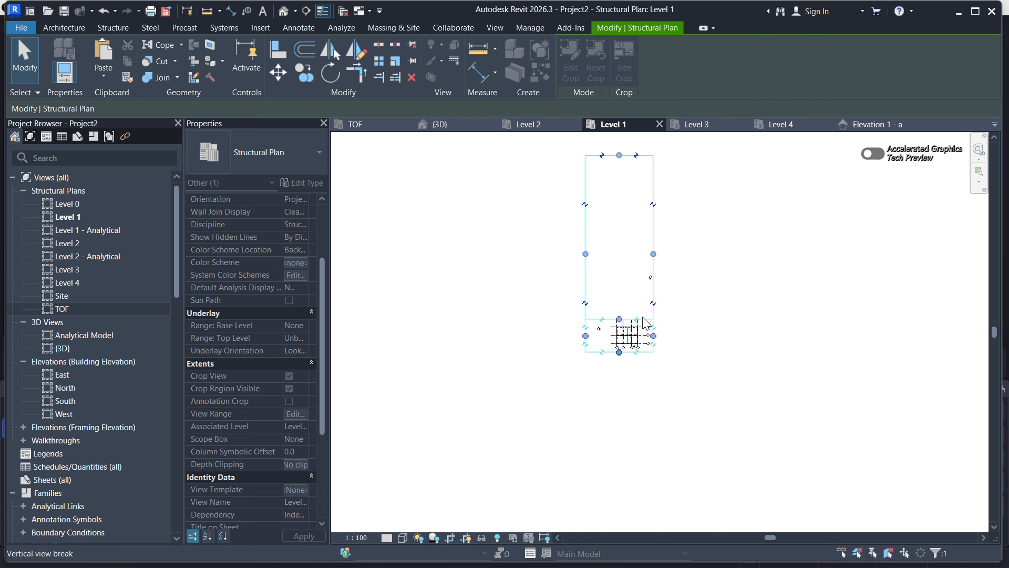
scroll(557, 336, up, 3)
drag(530, 323, 628, 355)
click(834, 427)
Delete the one-way slab span direction symbol from the middle of the Level 1 floor
scroll(807, 318, up, 2)
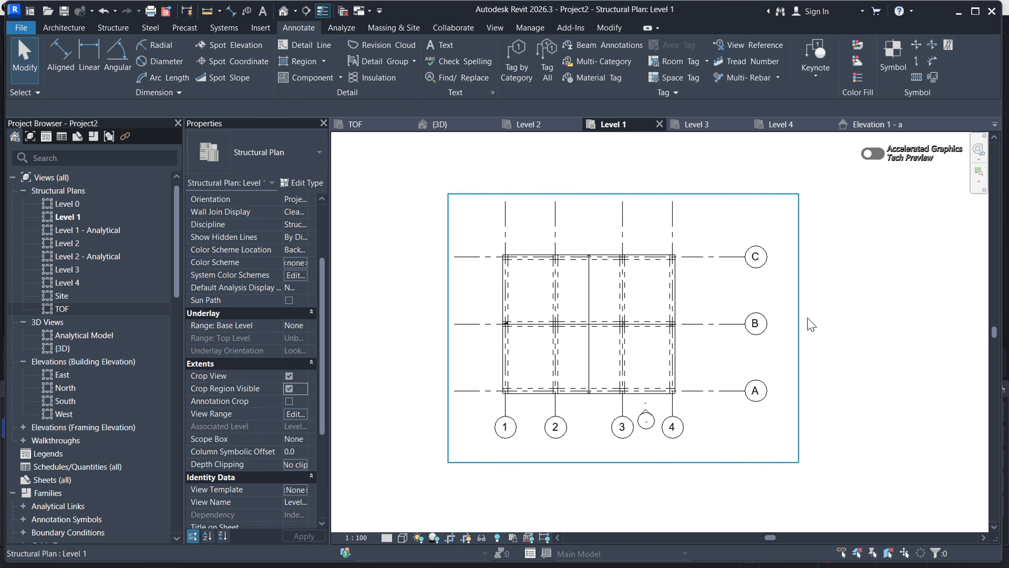
scroll(811, 324, up, 1)
scroll(700, 307, down, 1)
scroll(612, 353, up, 1)
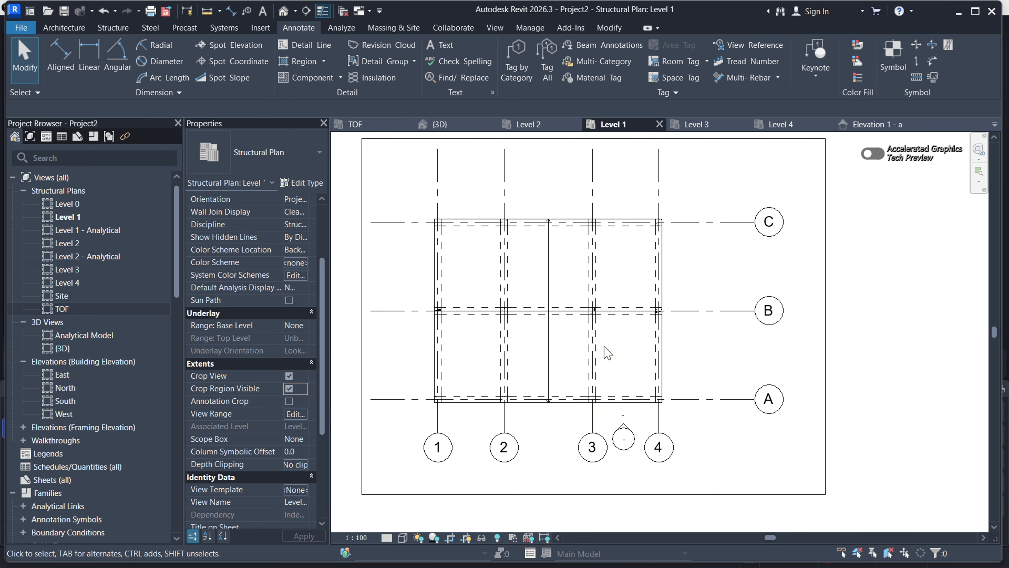
click(551, 285)
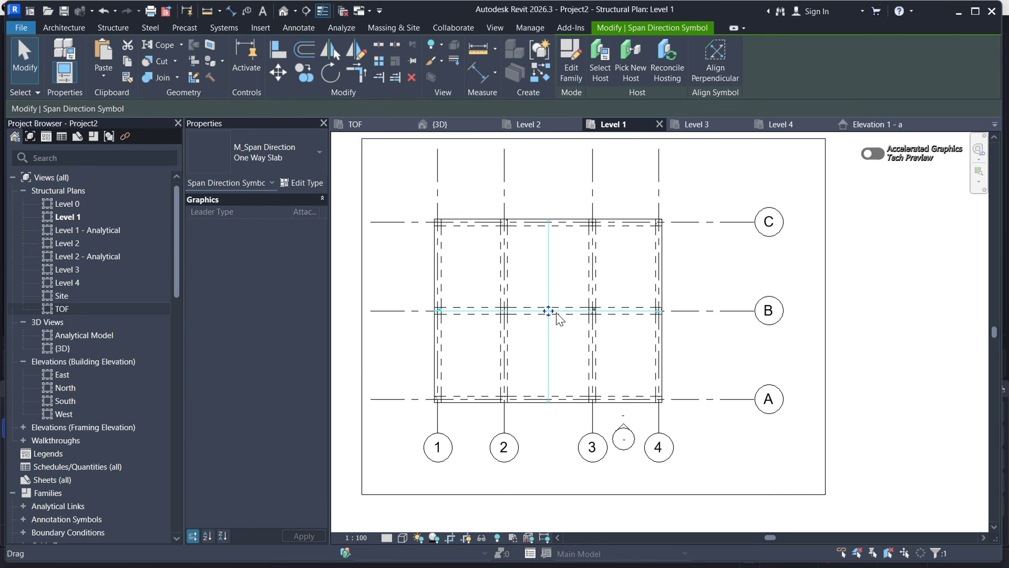
click(632, 283)
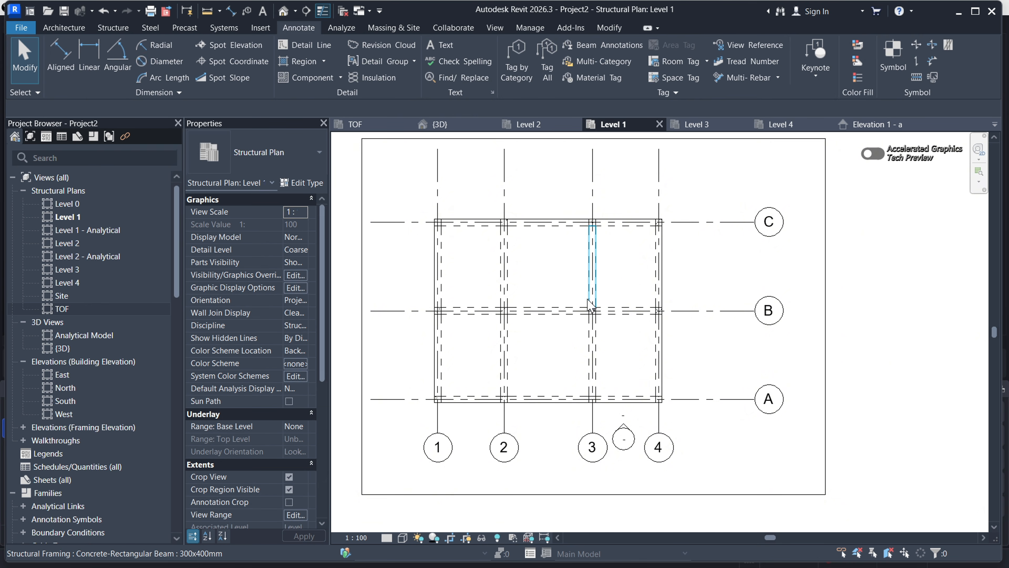
Hide the 150mm floor slab in the Level 1 plan by element
scroll(585, 295, down, 1)
scroll(525, 241, up, 5)
scroll(568, 262, down, 3)
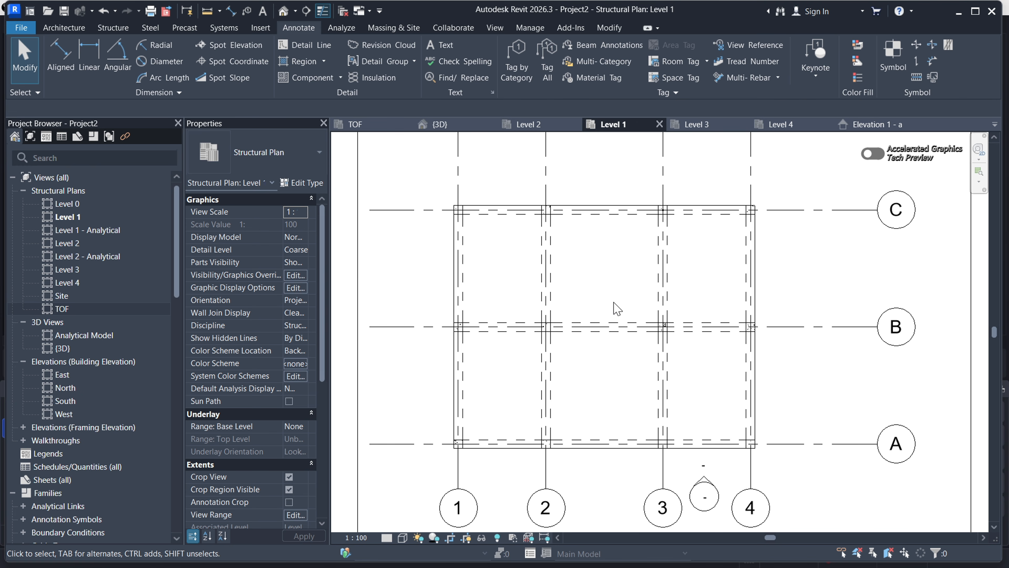
scroll(767, 233, up, 1)
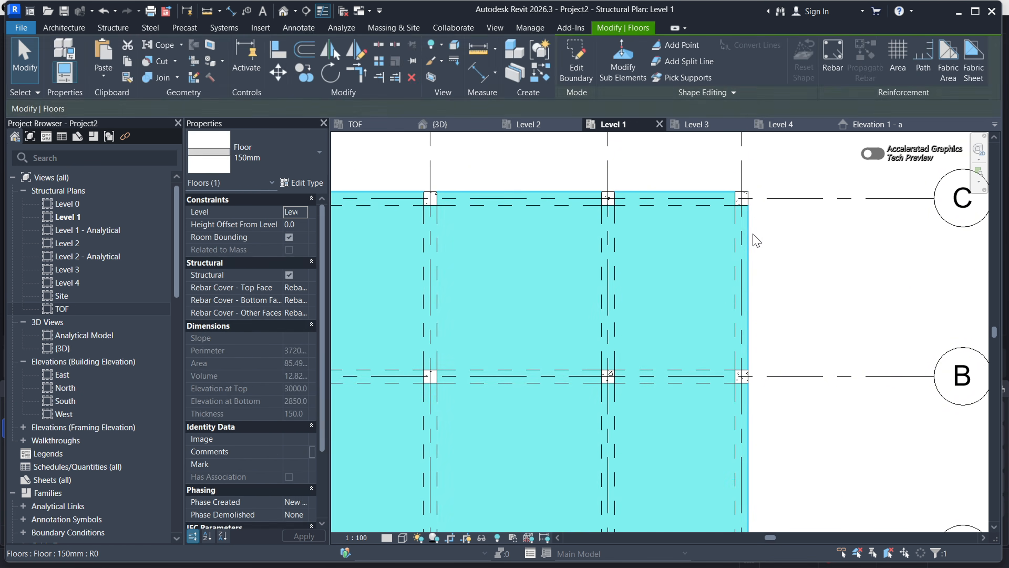
click(754, 236)
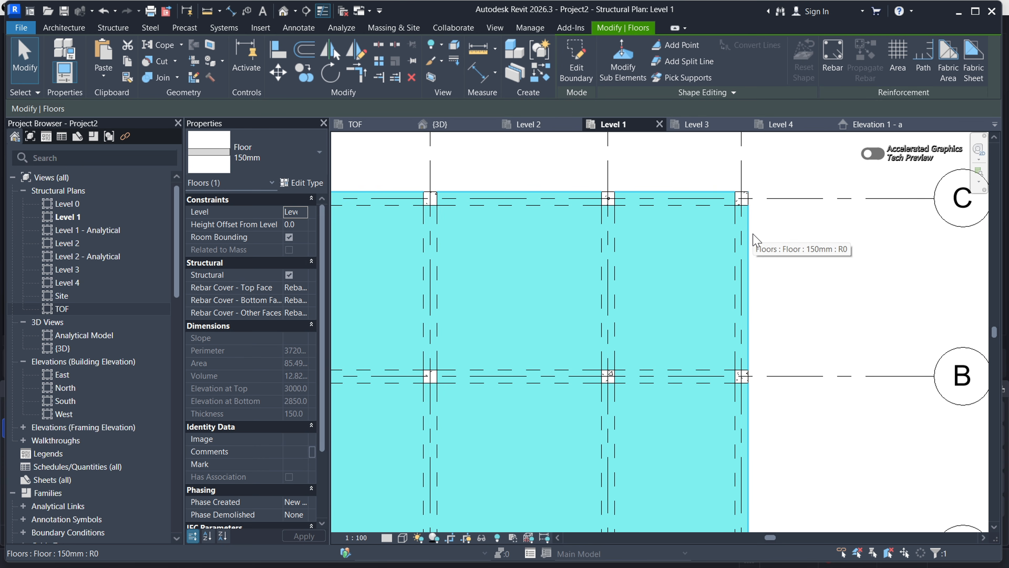
right_click(754, 237)
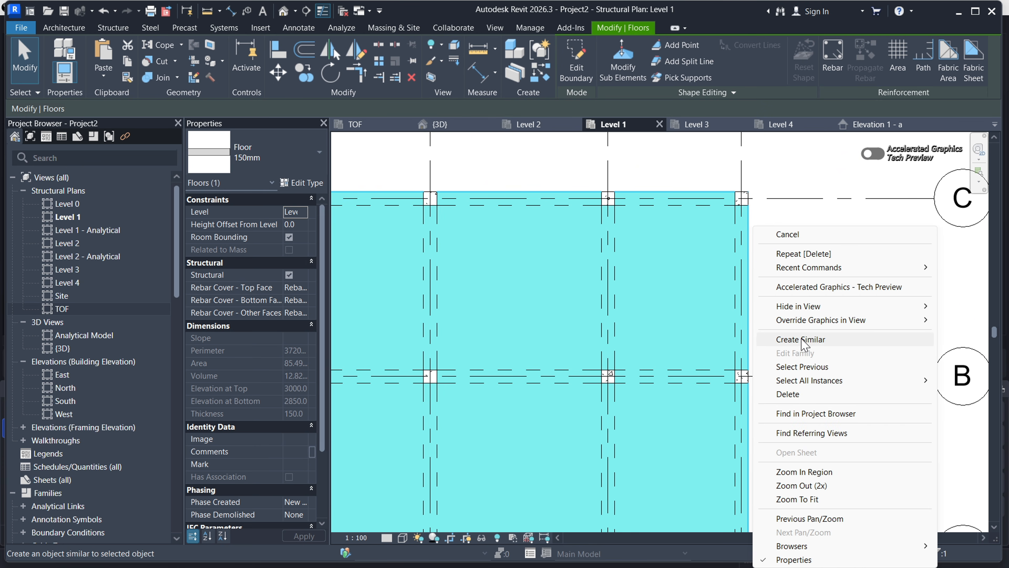
mouse_move(813, 312)
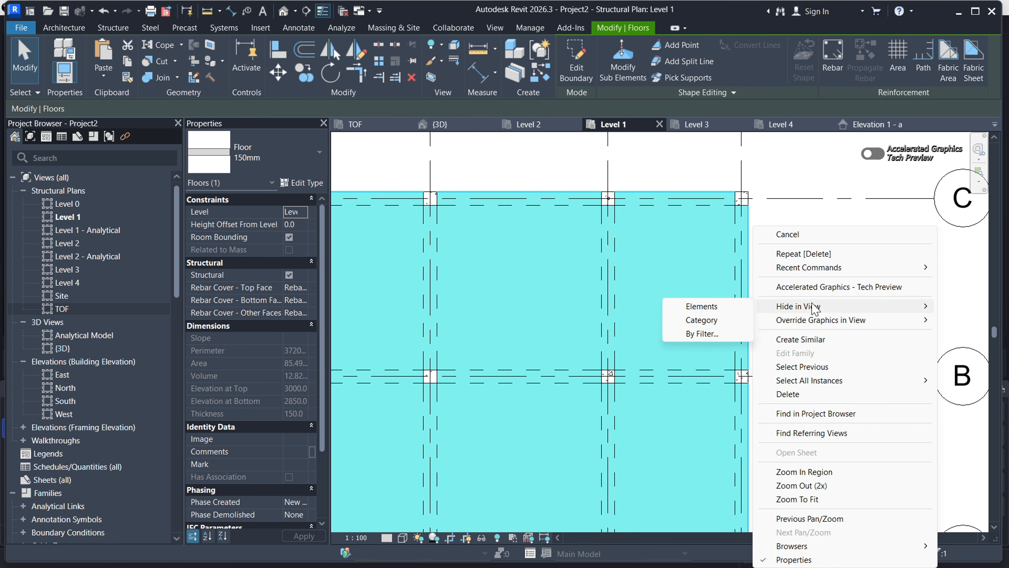
click(715, 308)
Hide the elevation marker between grid bubbles 3 and 4 in the Level 1 plan by element
scroll(583, 218, down, 4)
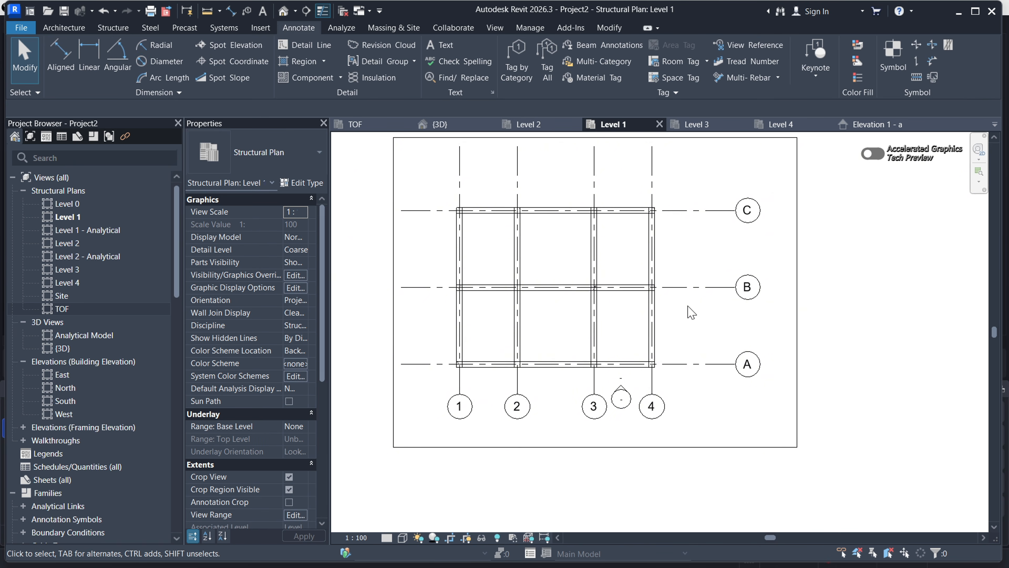
scroll(489, 239, up, 4)
scroll(489, 244, down, 6)
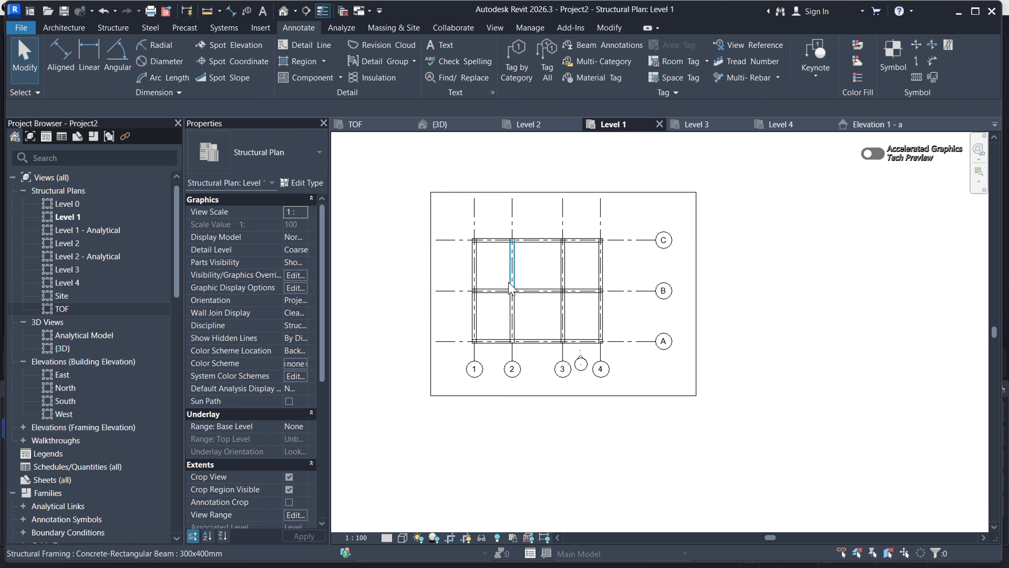
scroll(623, 421, up, 9)
drag(668, 461, 615, 324)
right_click(616, 324)
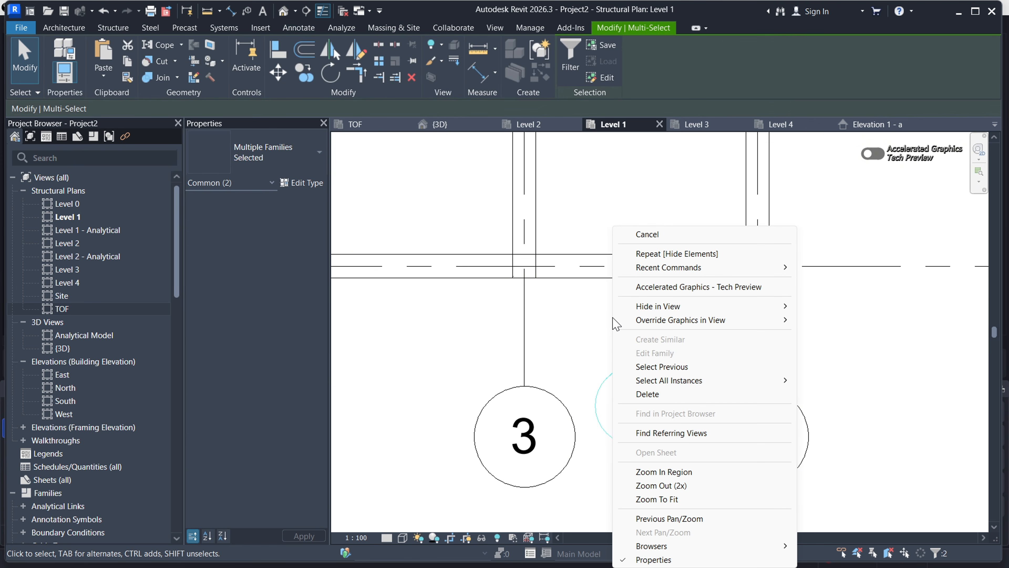
mouse_move(755, 306)
click(829, 307)
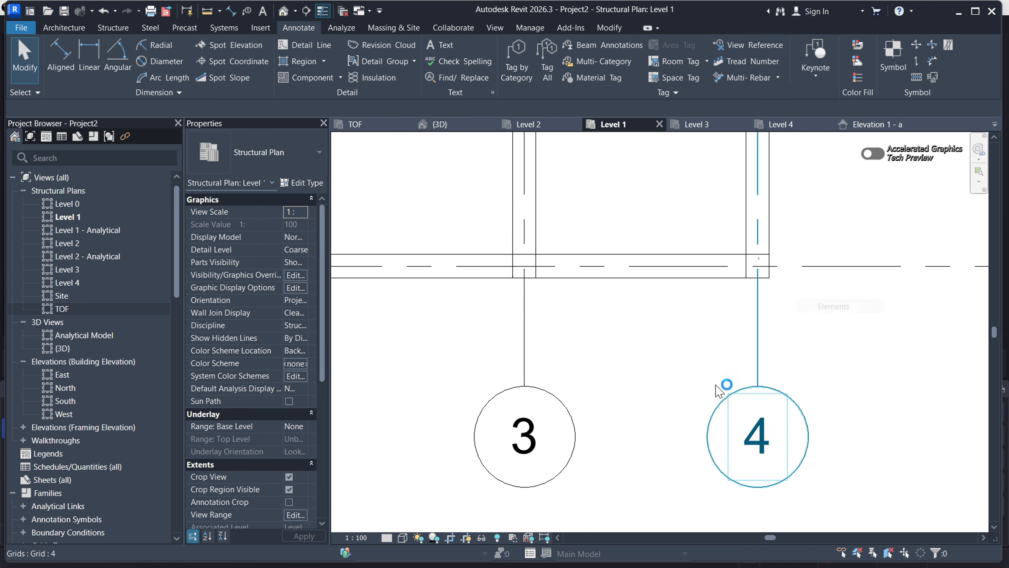
Add a chain of aligned dimensions between grids A, B and C, just beside the frame on the grid 4 side
scroll(612, 415, down, 6)
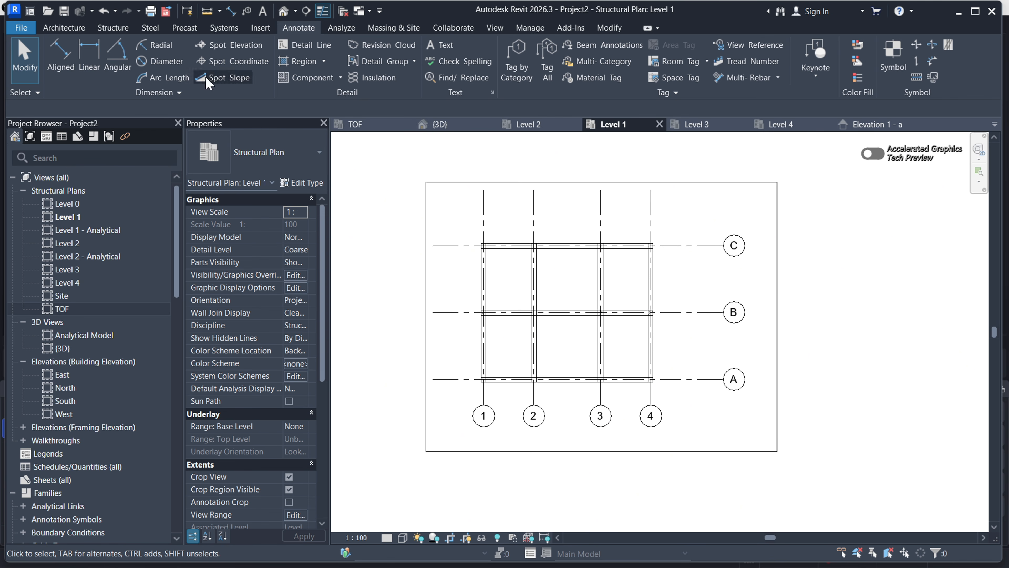
click(60, 56)
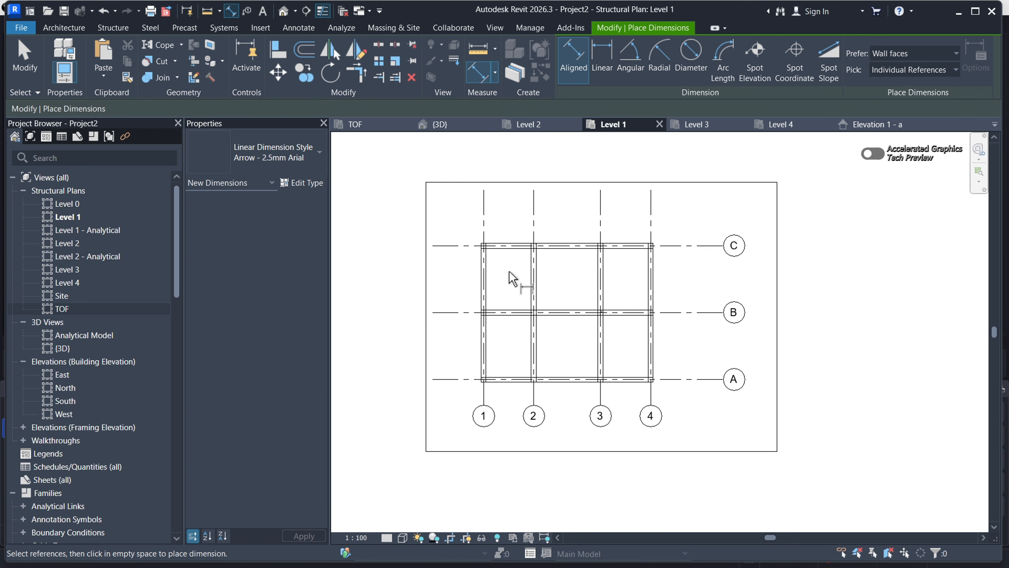
click(678, 379)
click(671, 312)
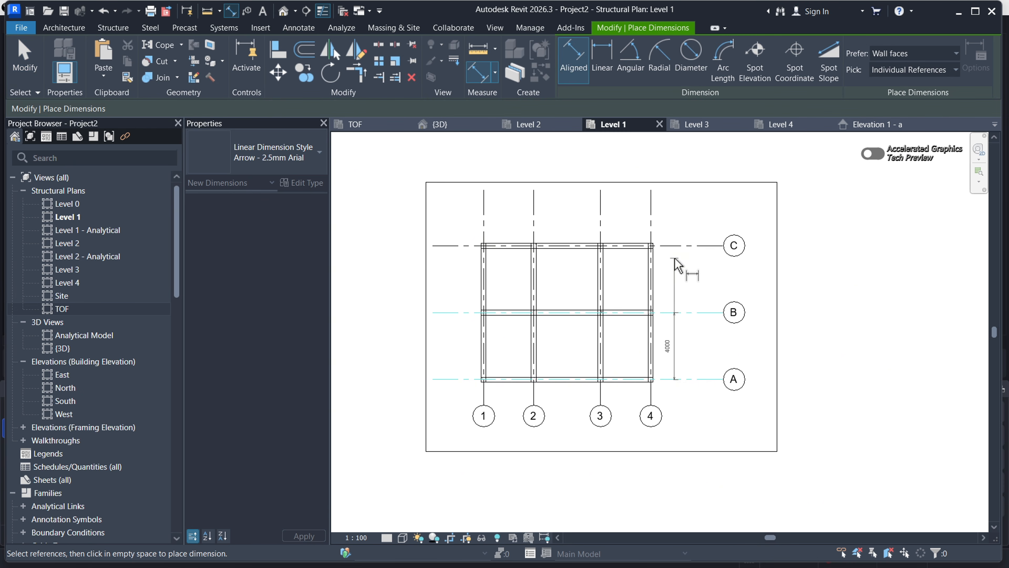
click(675, 247)
click(674, 273)
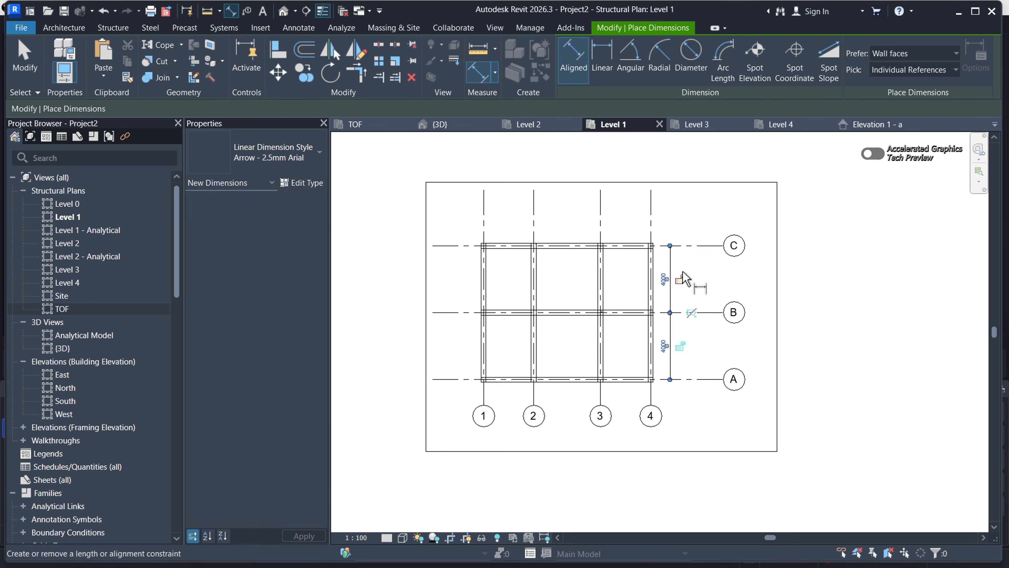
Add an overall aligned dimension from grid C to grid A, outside the A–B–C dimension chain
click(700, 246)
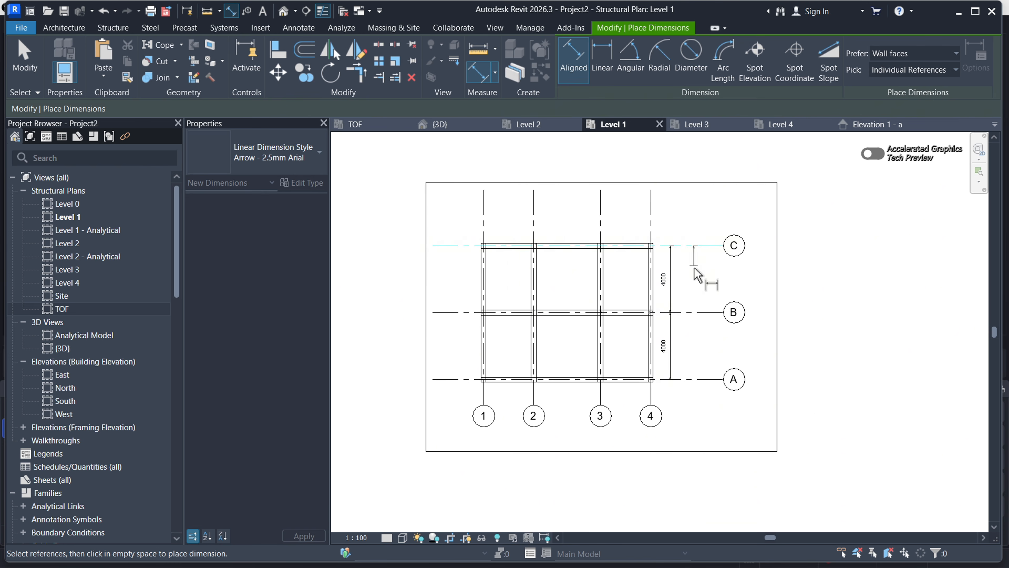
click(702, 379)
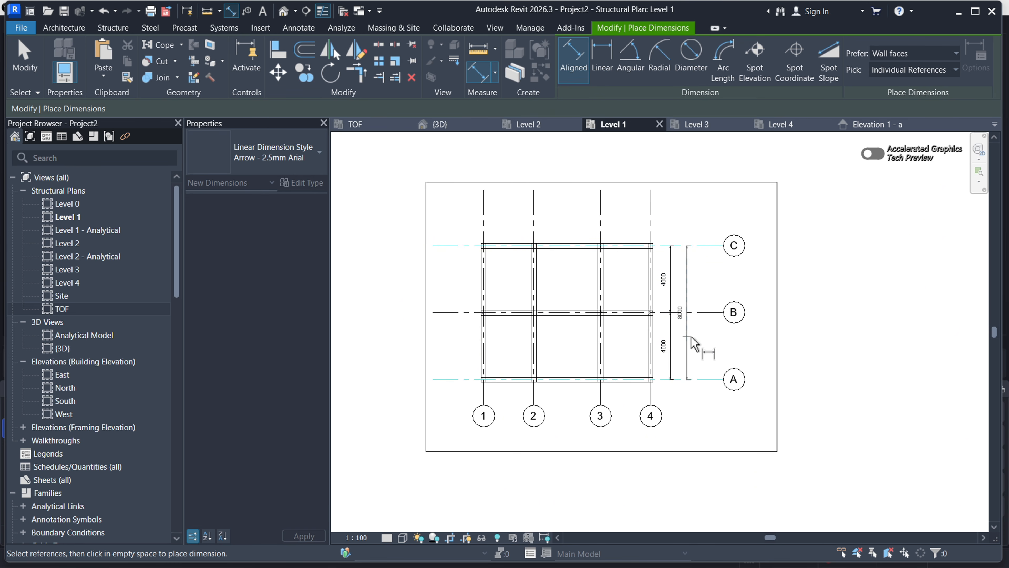
click(687, 343)
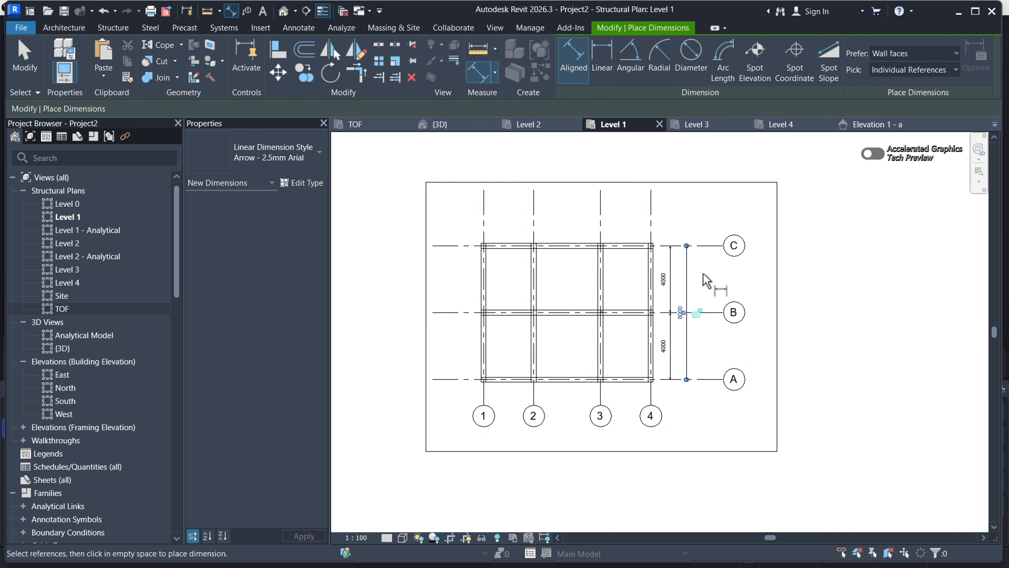
Add a chain of aligned dimensions between grids 4, 3, 2 and 1, just above the grid C beams
scroll(702, 281, up, 2)
scroll(680, 326, down, 2)
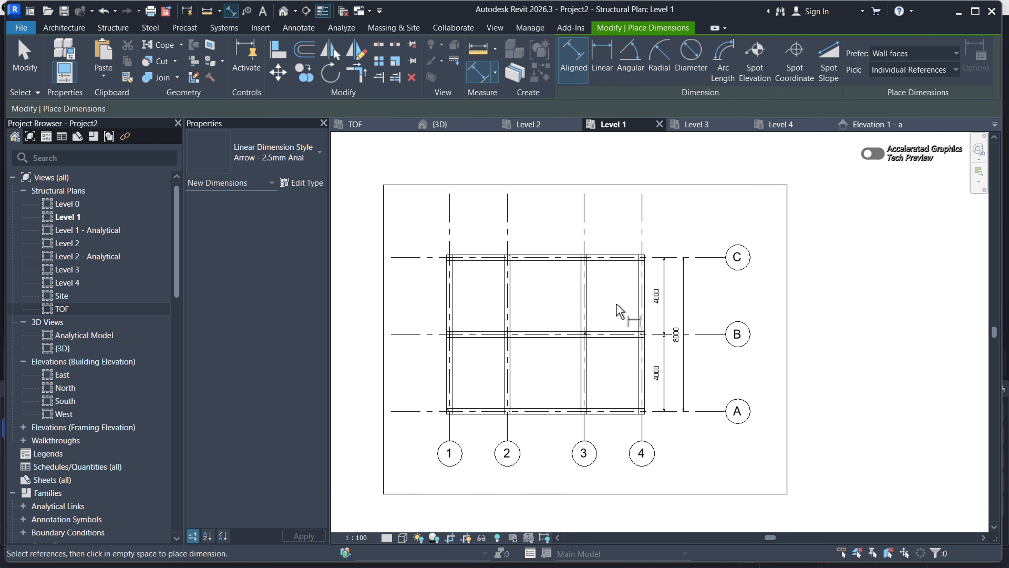
click(642, 223)
click(585, 235)
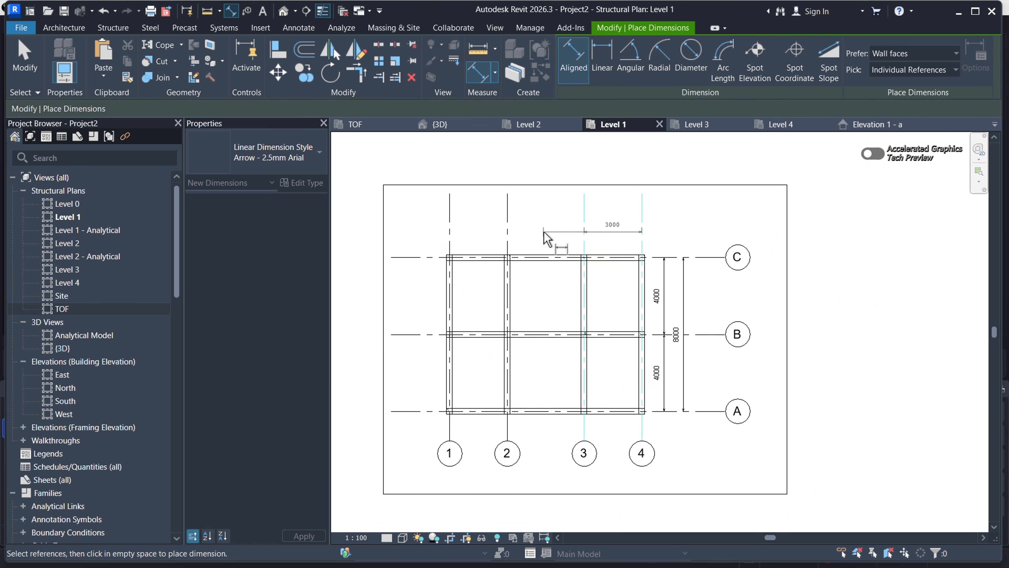
click(507, 232)
click(449, 233)
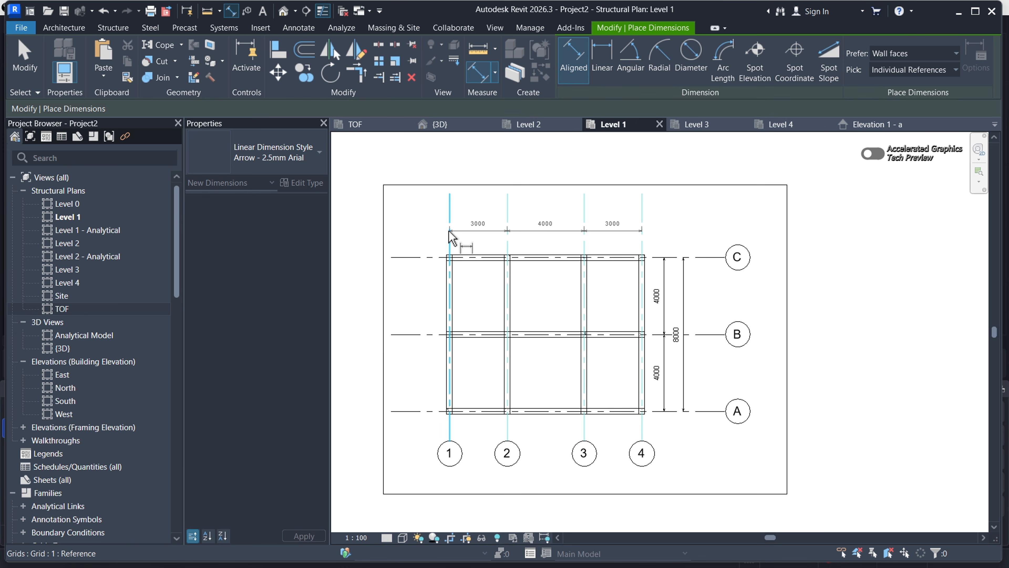
click(407, 240)
Add an overall aligned dimension from grid 4 to grid 1 above the individual bay dimensions, and end the dimension command
click(643, 216)
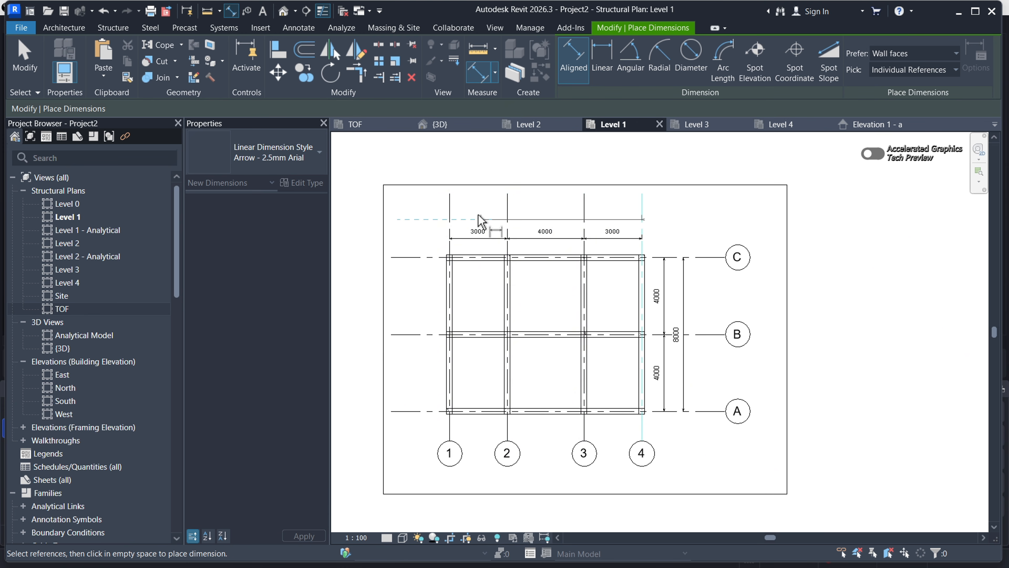
click(450, 216)
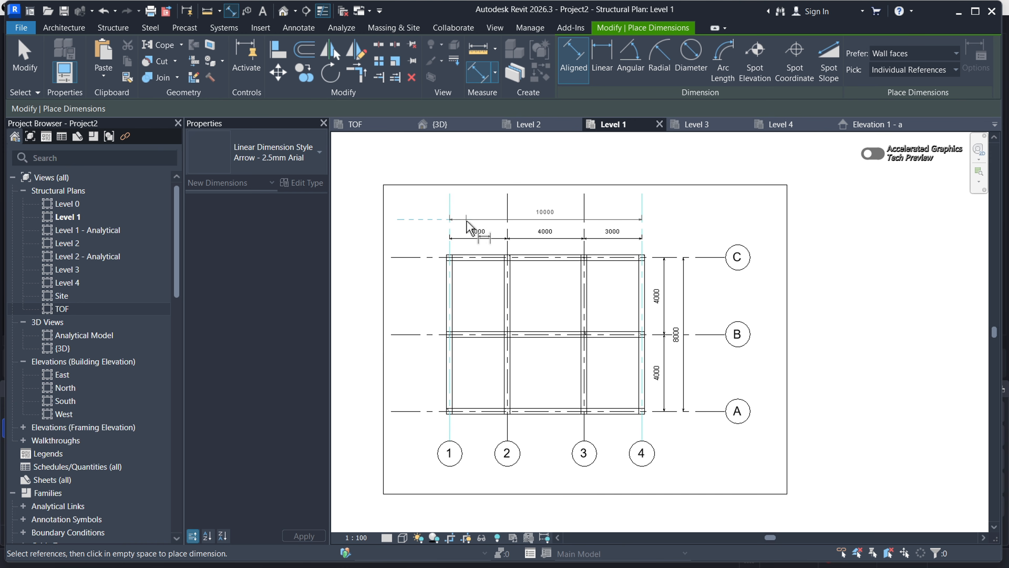
click(466, 226)
scroll(500, 338, up, 2)
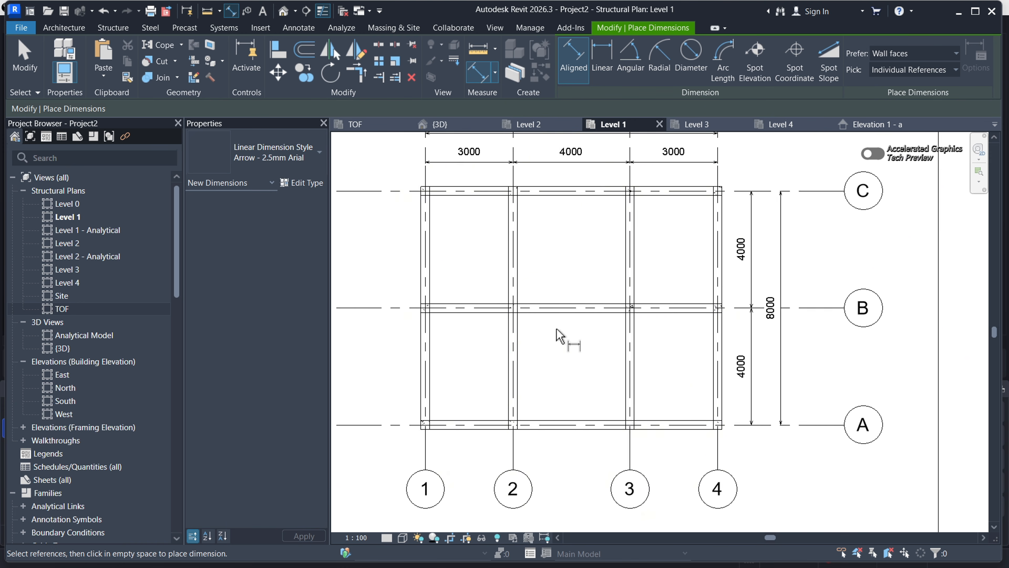
scroll(559, 334, down, 3)
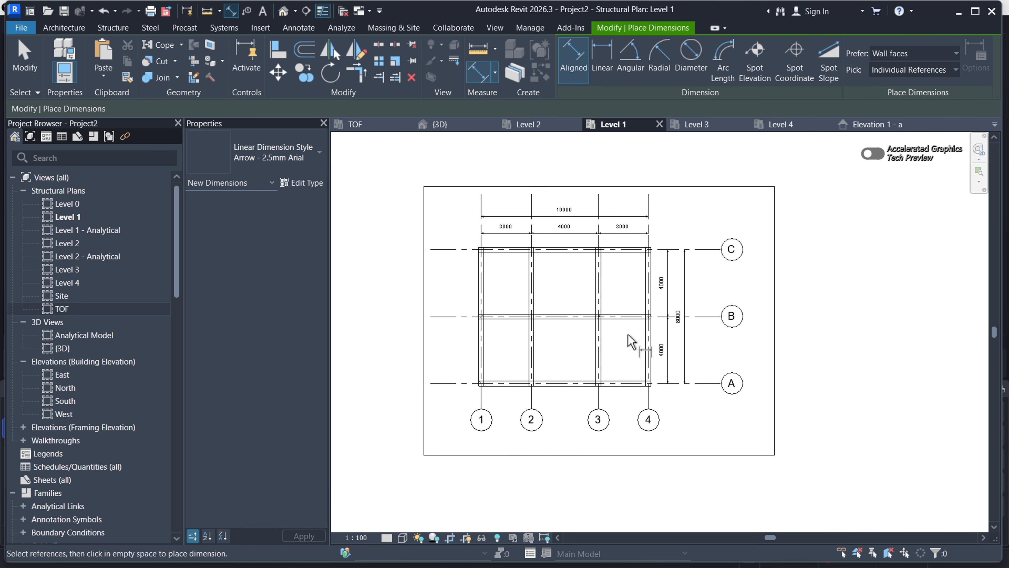
right_click(698, 218)
click(718, 224)
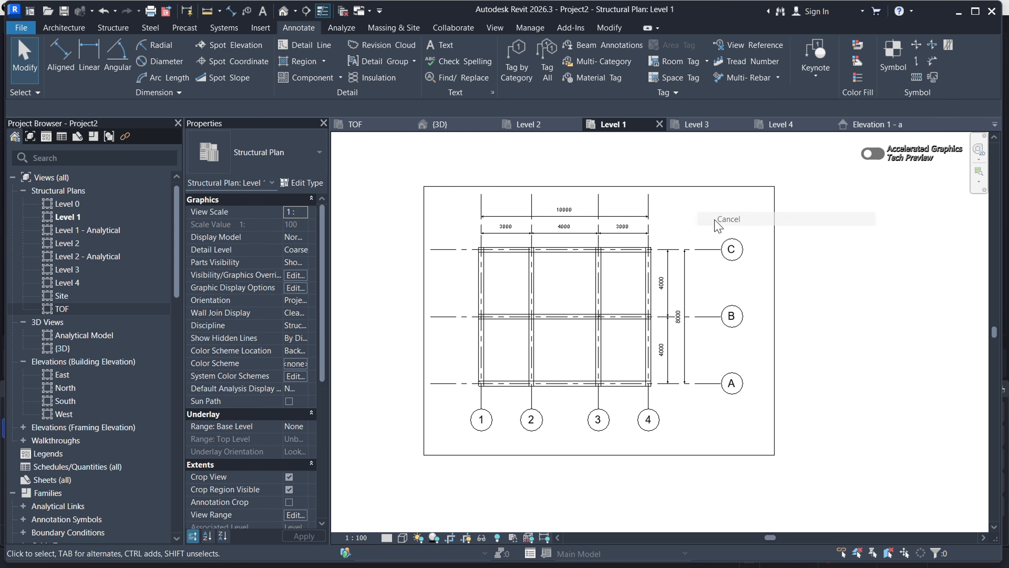
right_click(690, 217)
click(715, 229)
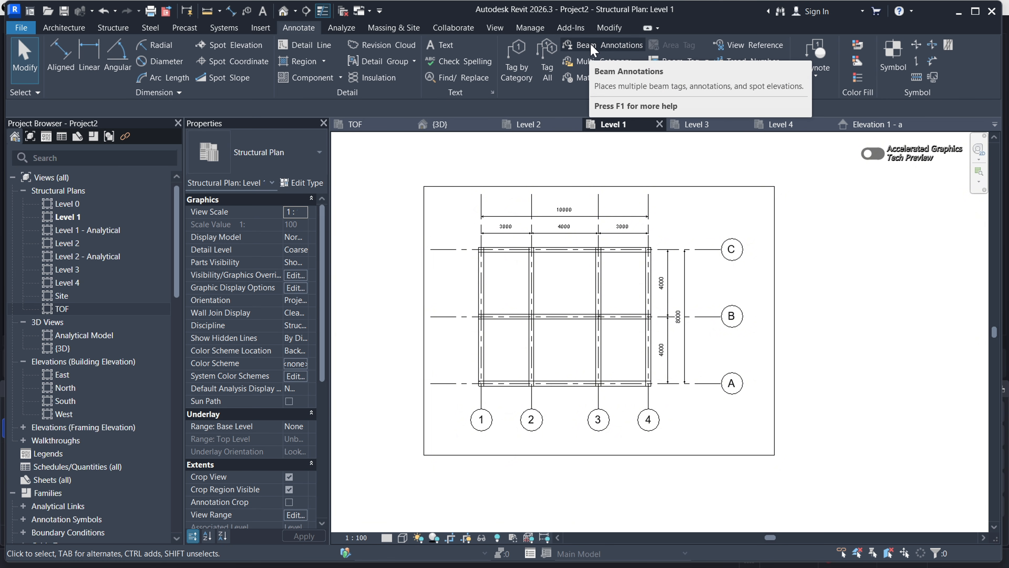
Start Beam Annotations and set the upper middle annotation for level beams to the tag type M_Structural Framing Tag : Standard
click(618, 46)
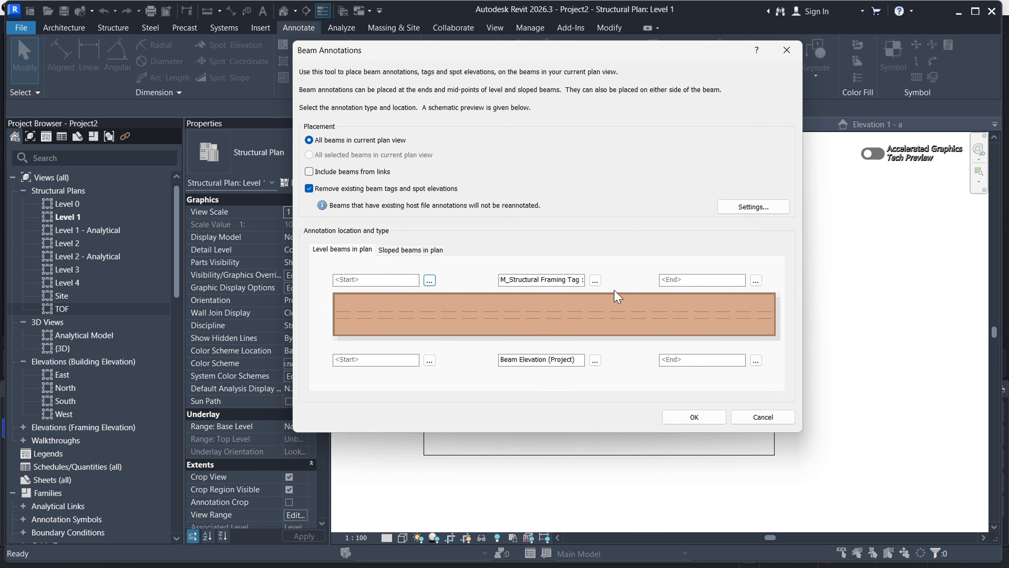
click(595, 281)
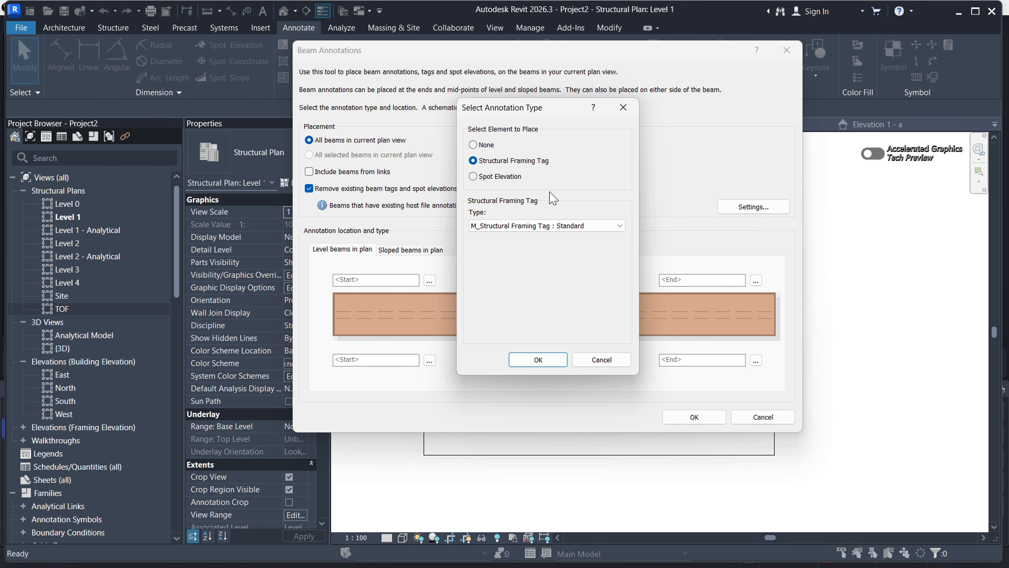
click(622, 230)
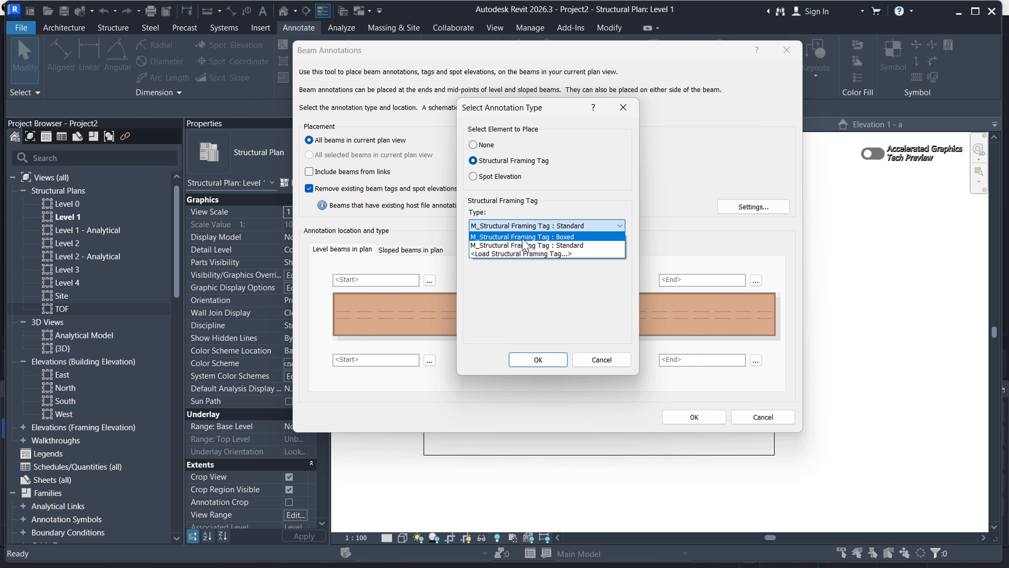
click(537, 247)
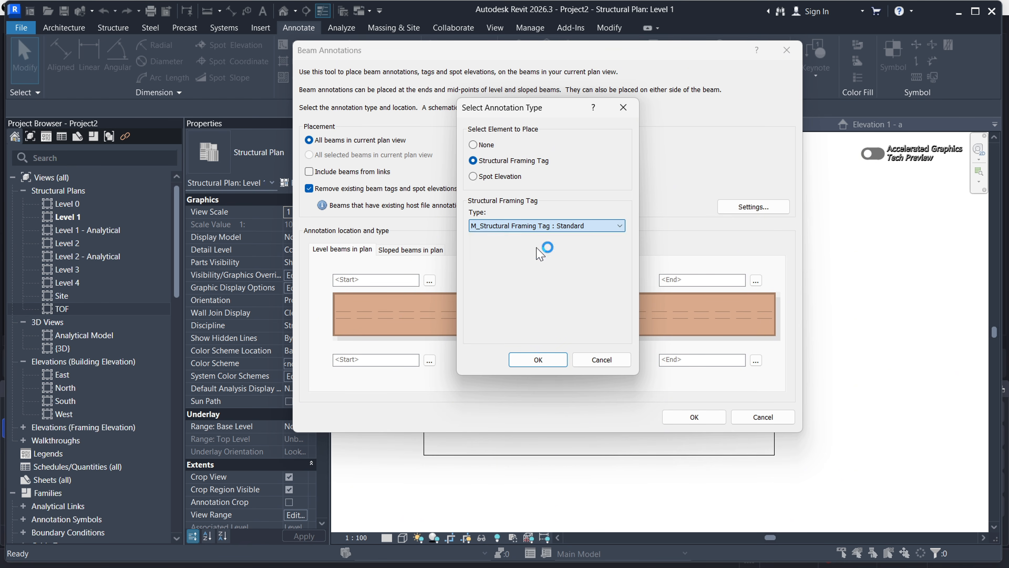
click(538, 359)
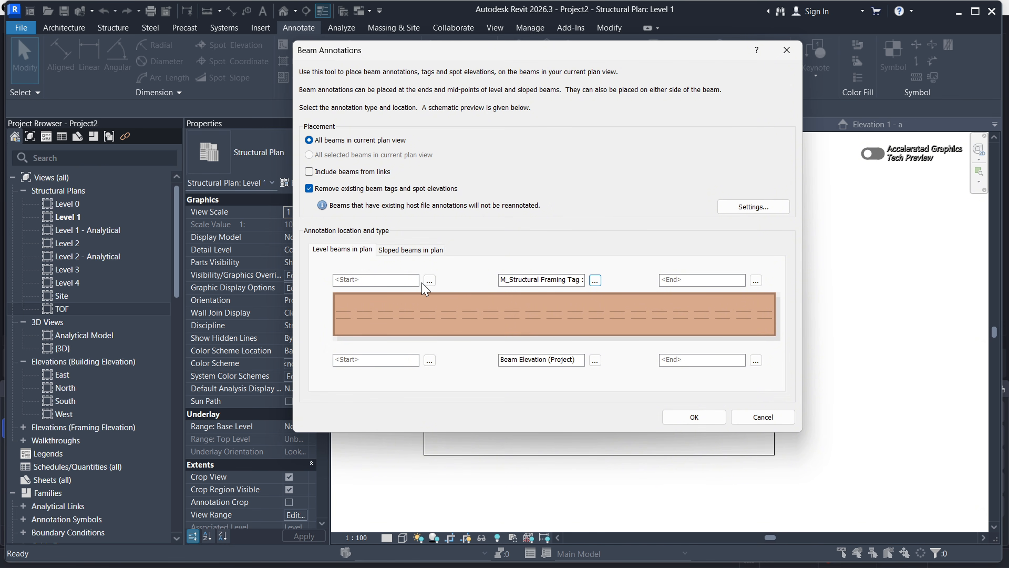
Leave the upper start annotation at None and set the lower middle annotation of level beams to None, removing its spot elevation
click(432, 282)
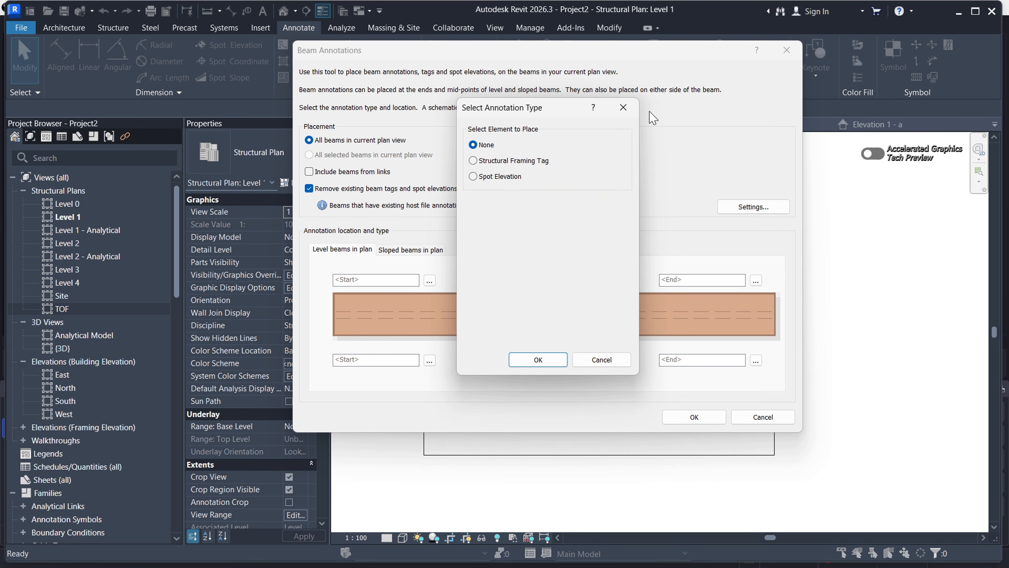
click(623, 107)
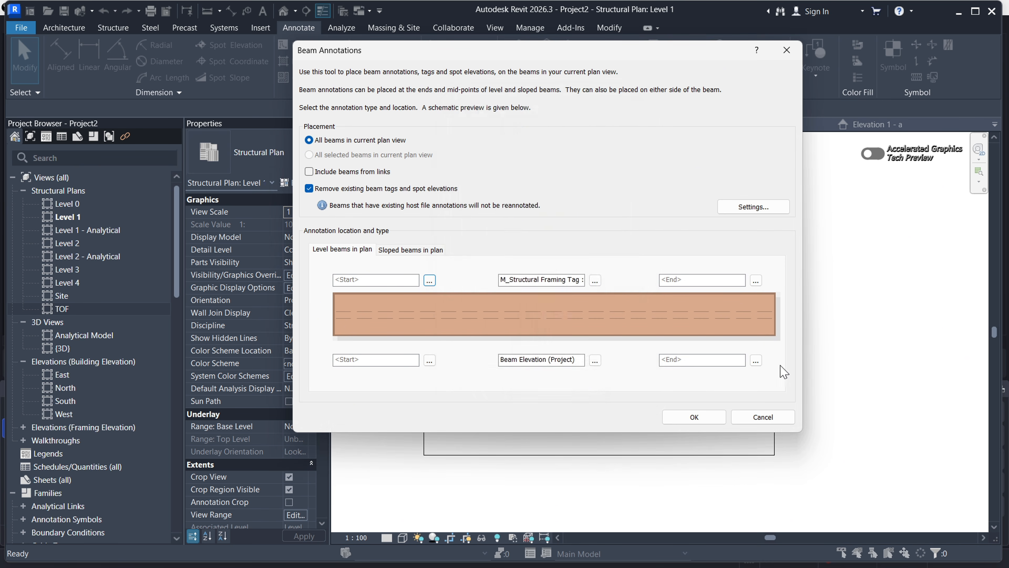
click(595, 360)
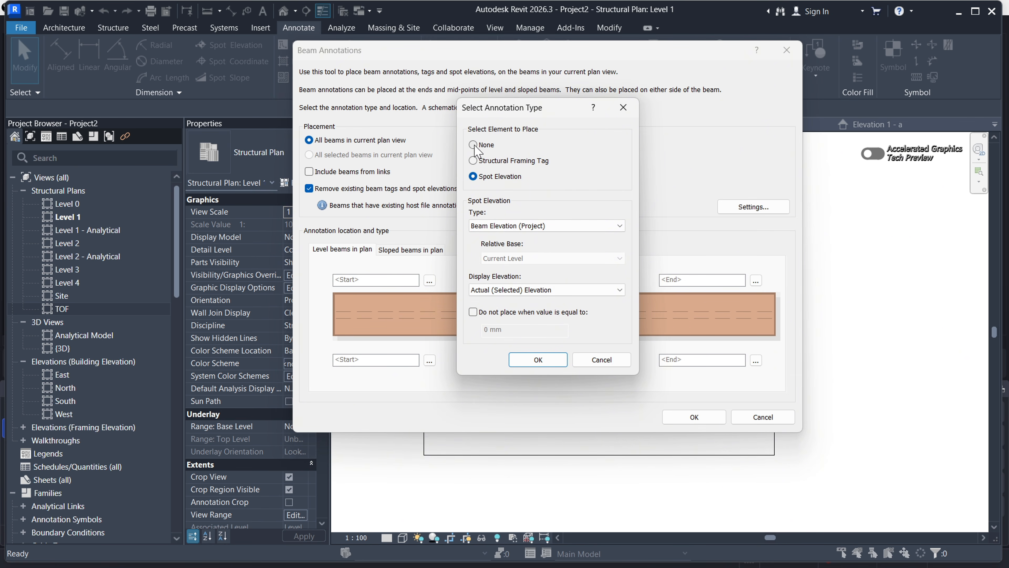
click(474, 144)
click(540, 359)
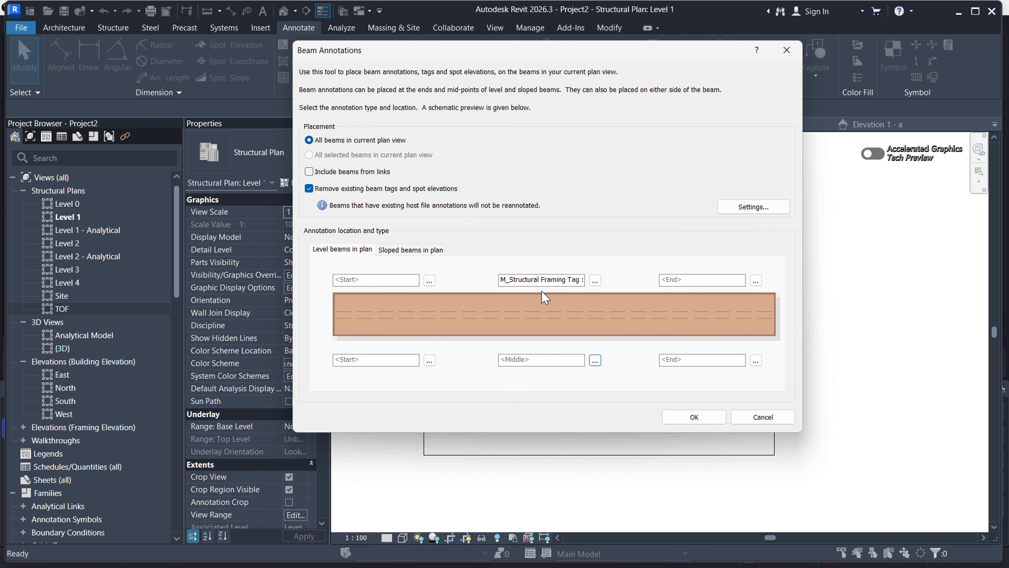
Set the annotation placement's vertical offset to a custom value of 0 and tag all beams in the current plan view
click(741, 210)
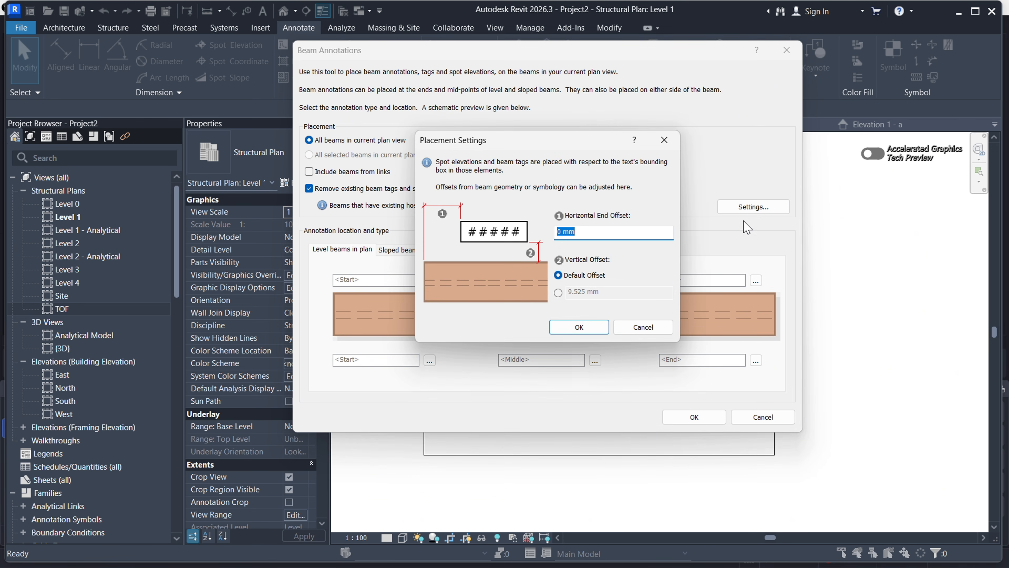
click(558, 293)
drag(608, 291, 540, 283)
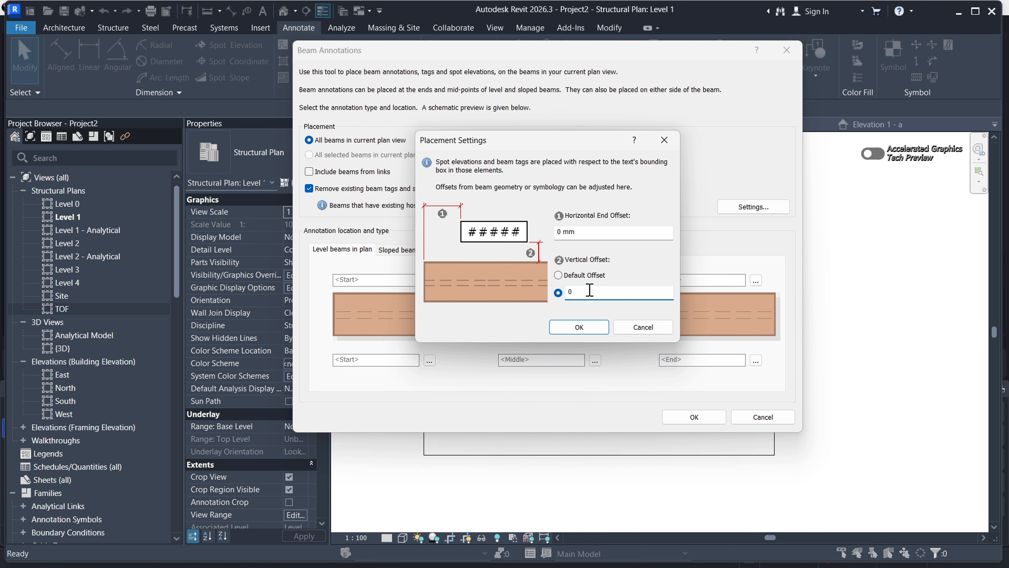
click(581, 327)
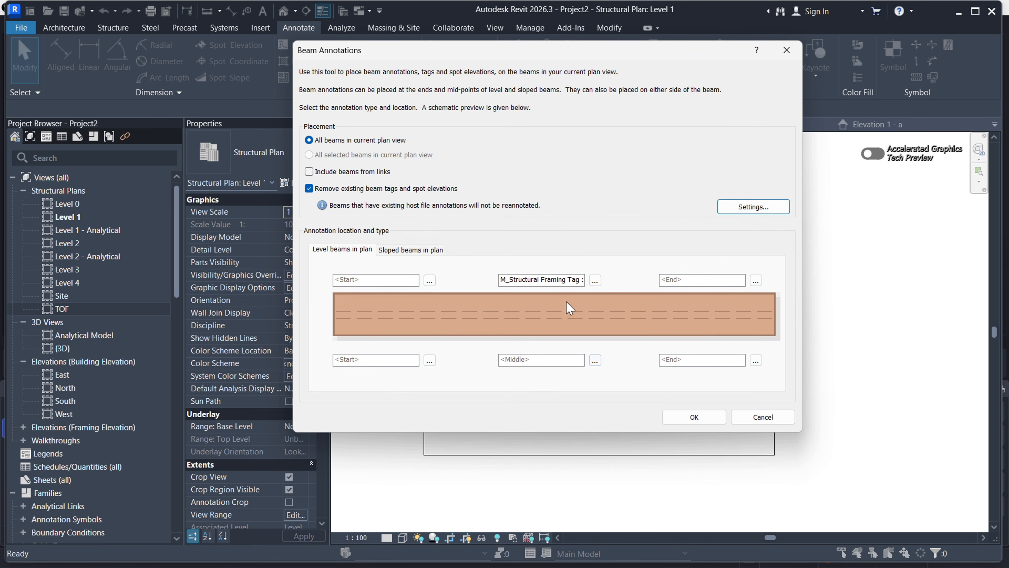
click(699, 416)
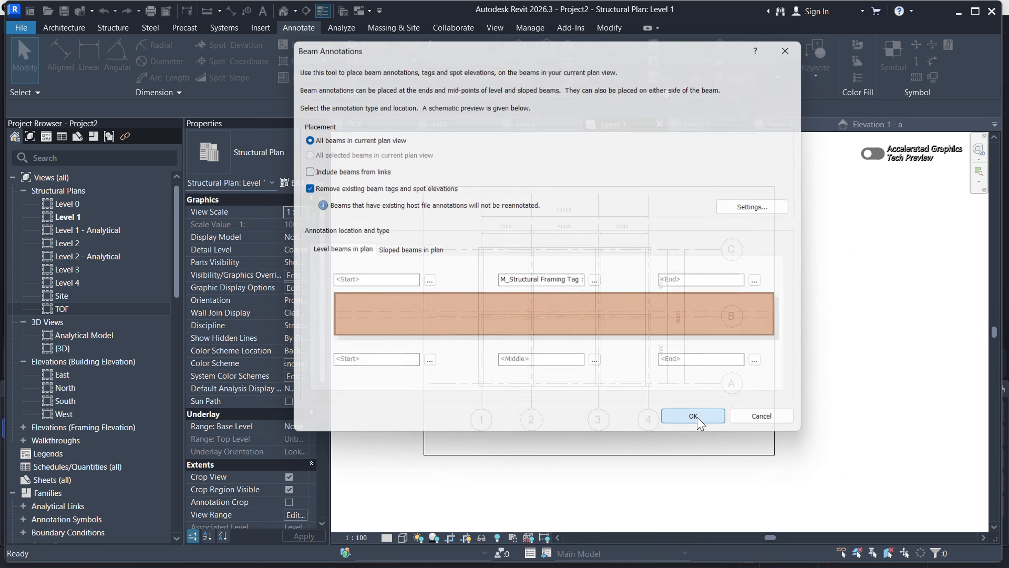
Examine the size tags placed on the Level 1 beams, both close up and across the whole plan
scroll(566, 275, up, 5)
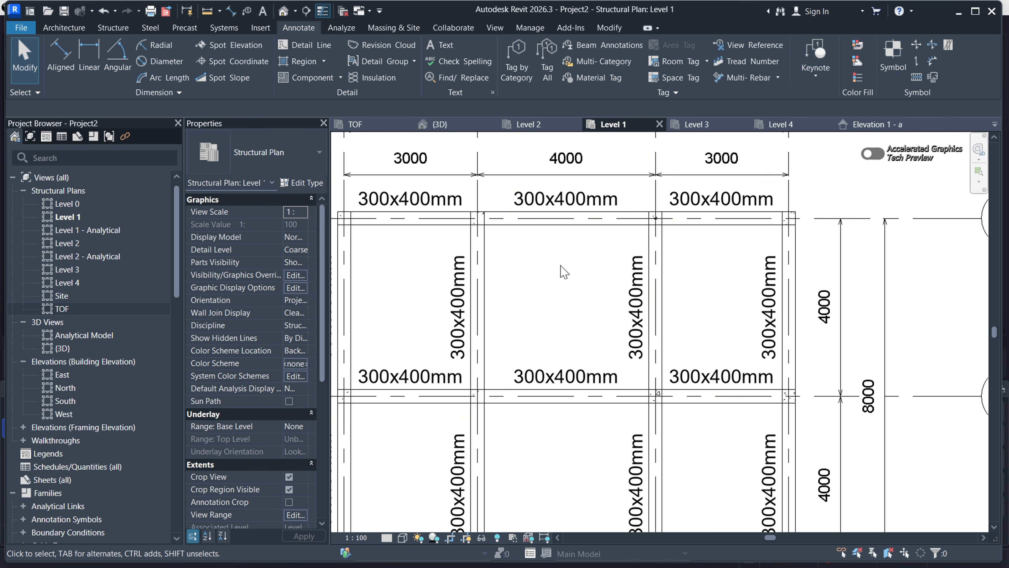
scroll(561, 256, down, 3)
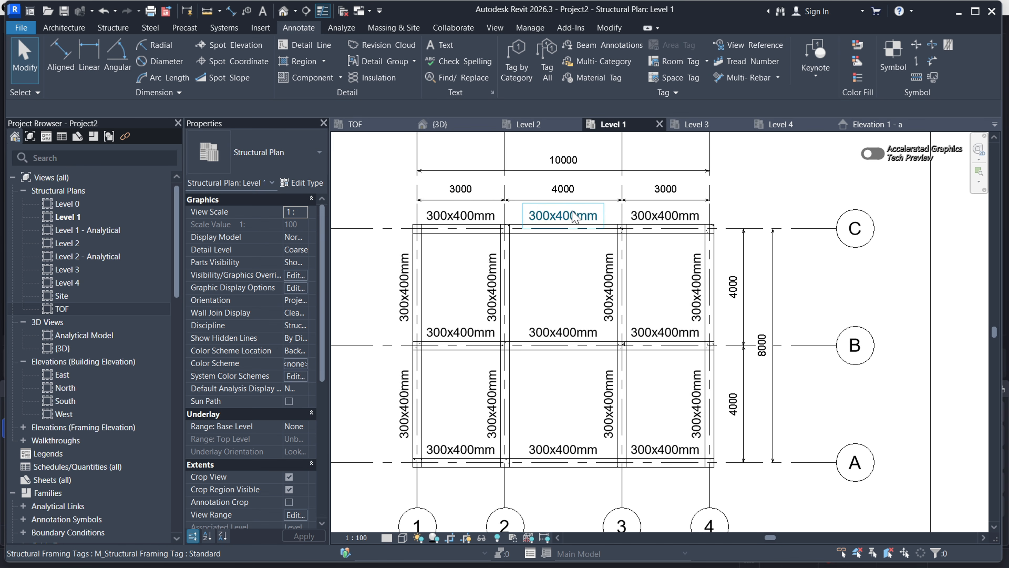
scroll(414, 262, up, 4)
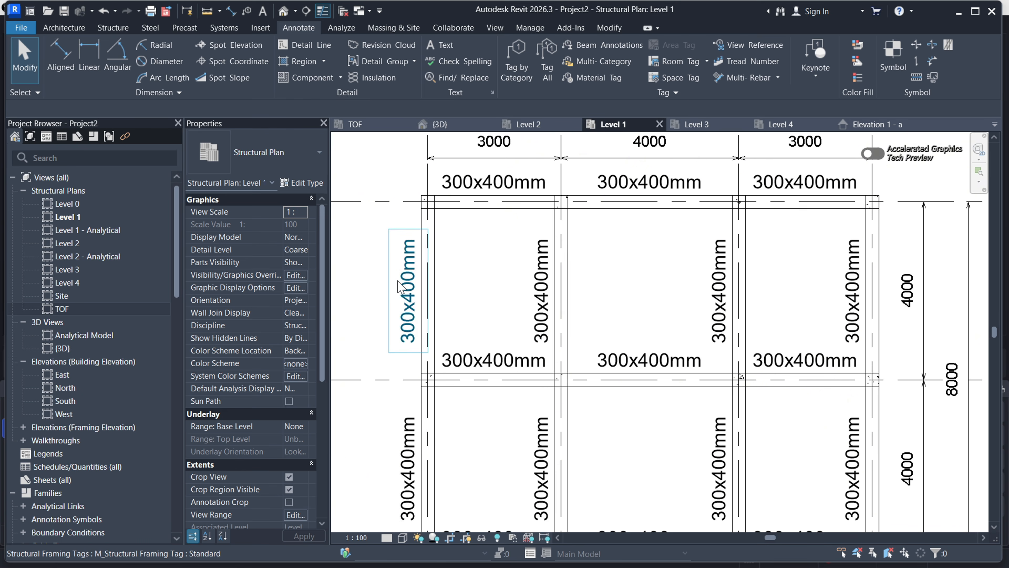
scroll(470, 258, down, 4)
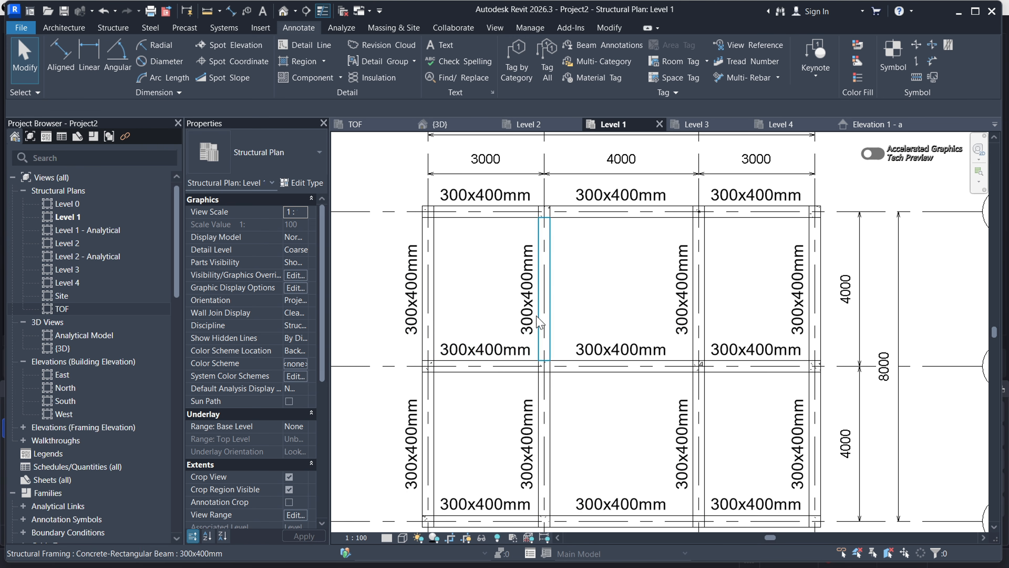
scroll(524, 278, down, 1)
scroll(596, 348, down, 2)
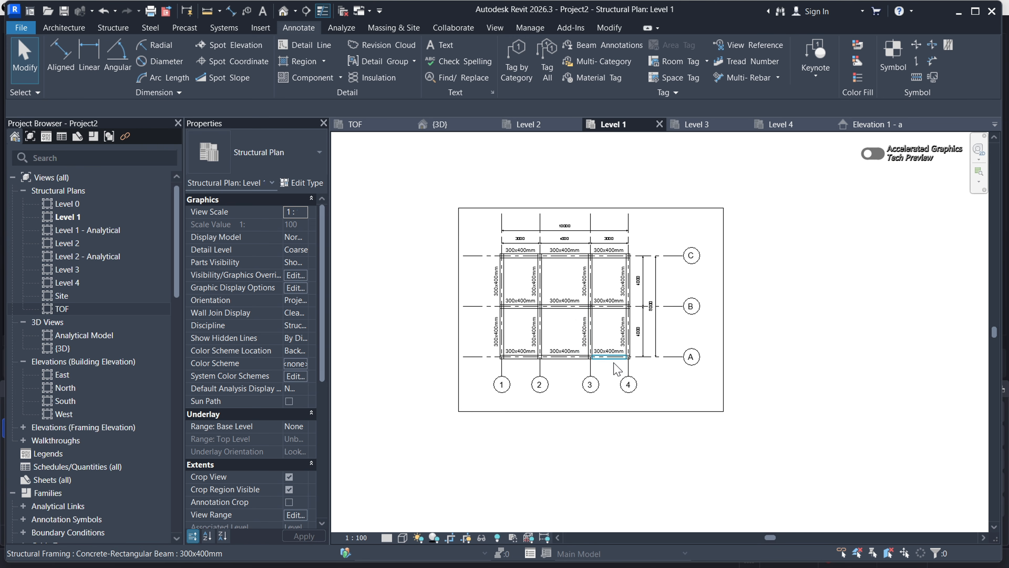
scroll(529, 287, up, 3)
scroll(576, 306, down, 1)
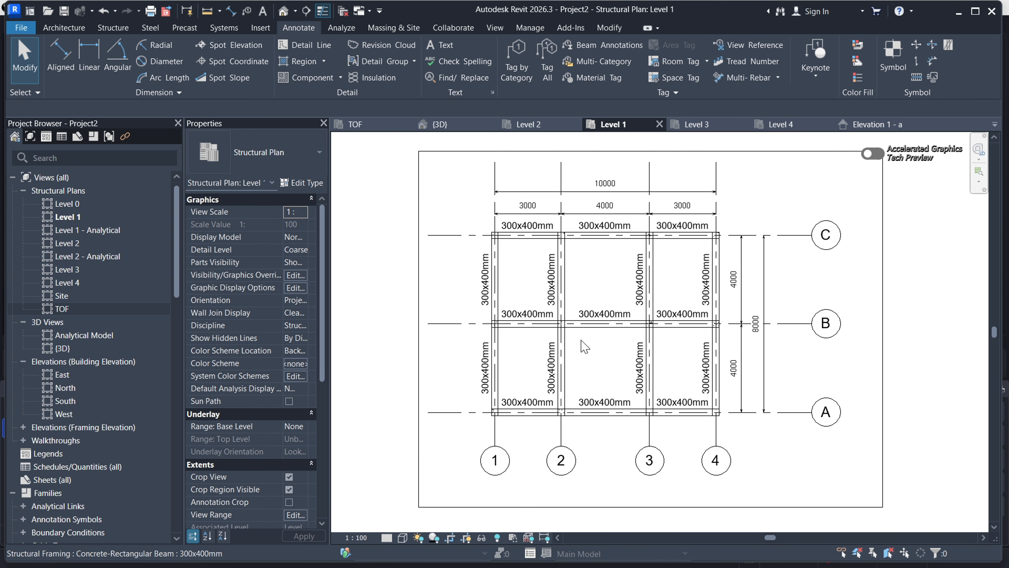
Hide the crop region boundary in the Level 1 framing plan
click(289, 490)
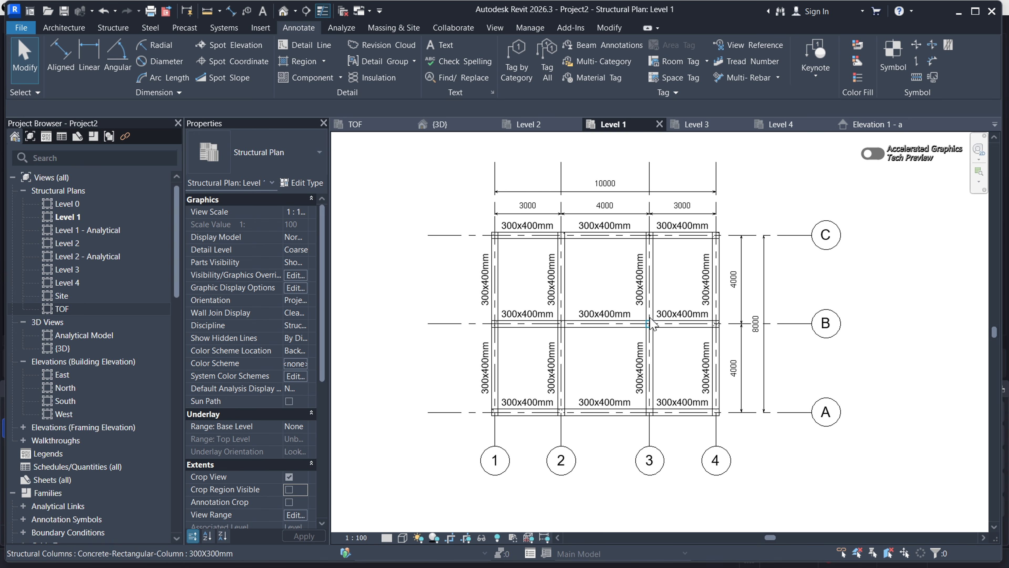
scroll(635, 296, down, 1)
scroll(675, 282, up, 2)
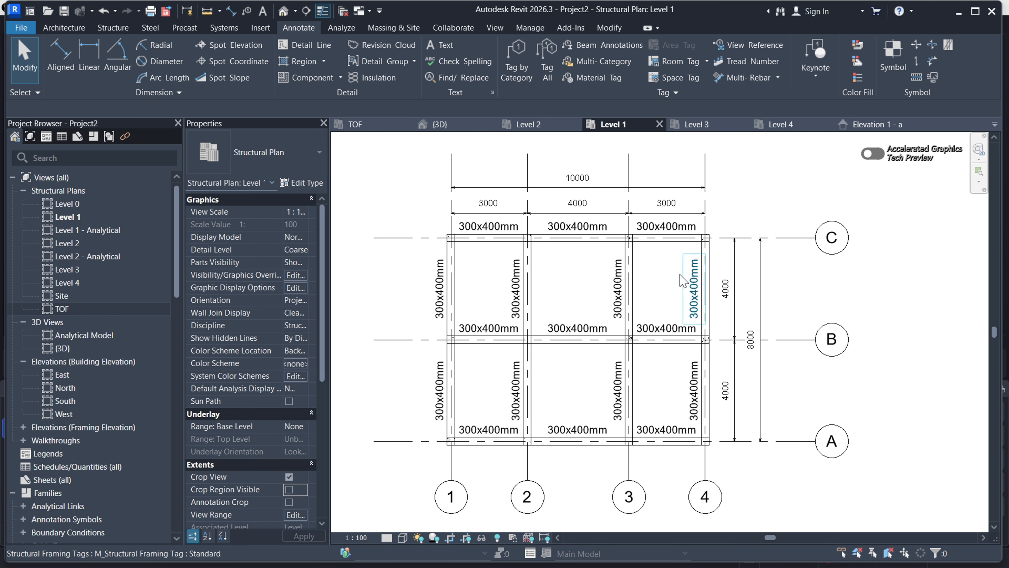
scroll(555, 306, down, 1)
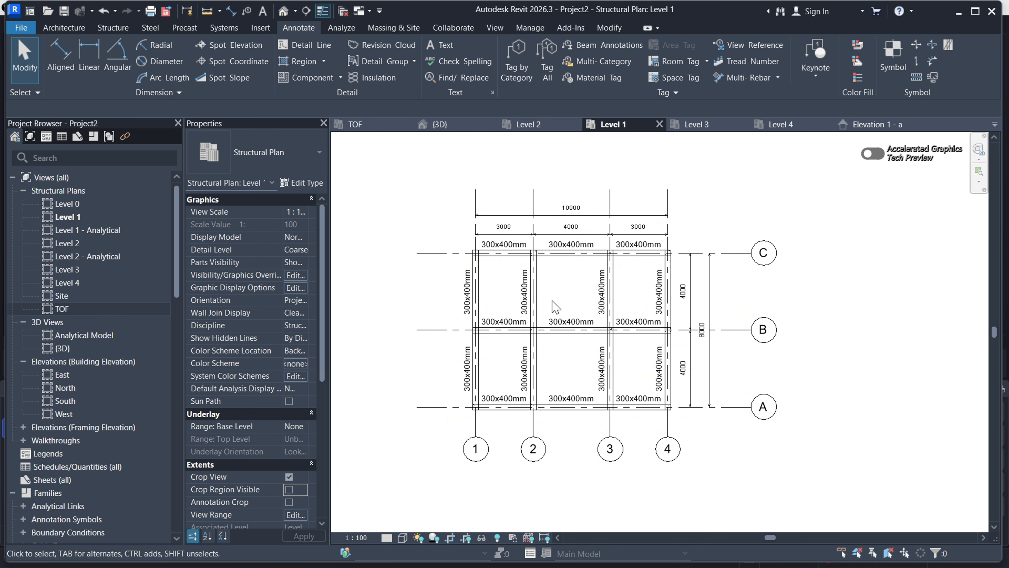
scroll(546, 266, down, 1)
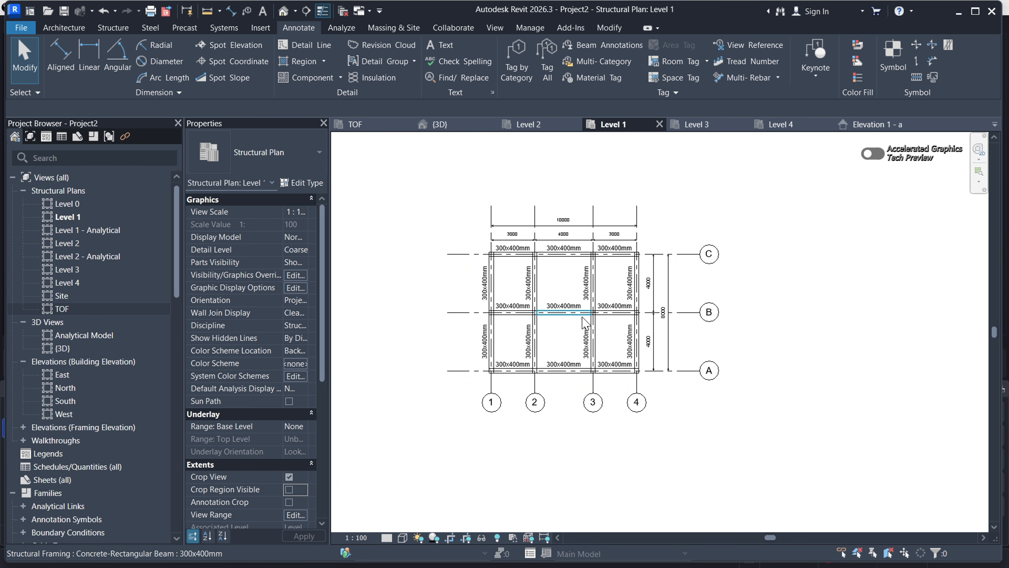
Review the 3D model and the TOF foundation plan, and locate the Sheets category among the project's views
click(447, 125)
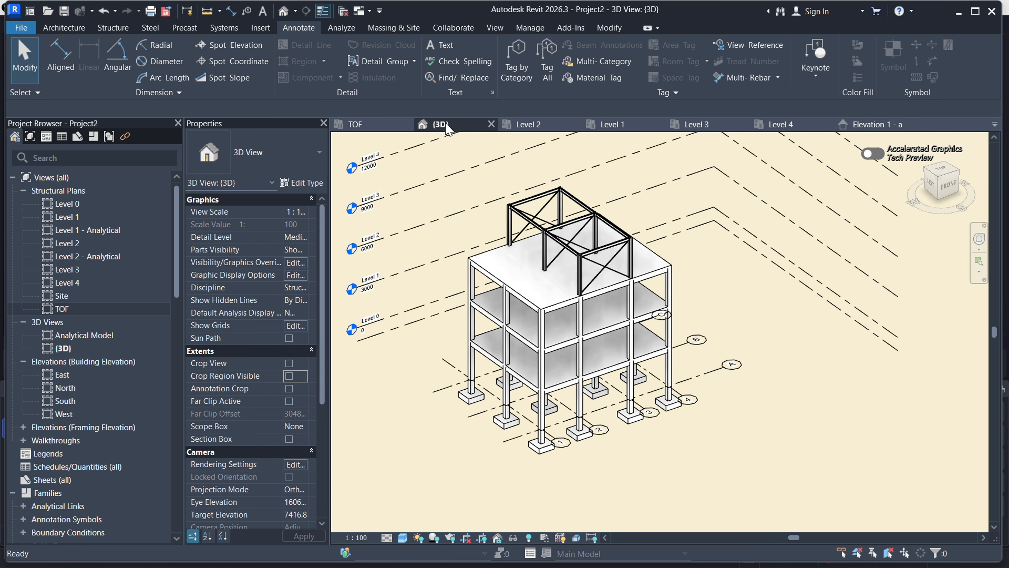
click(360, 125)
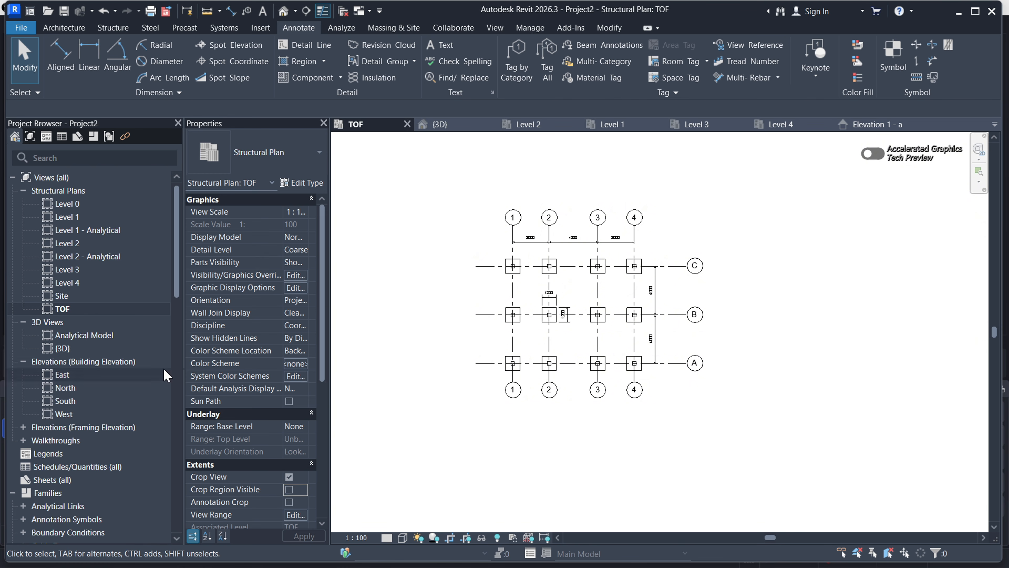
scroll(55, 258, down, 6)
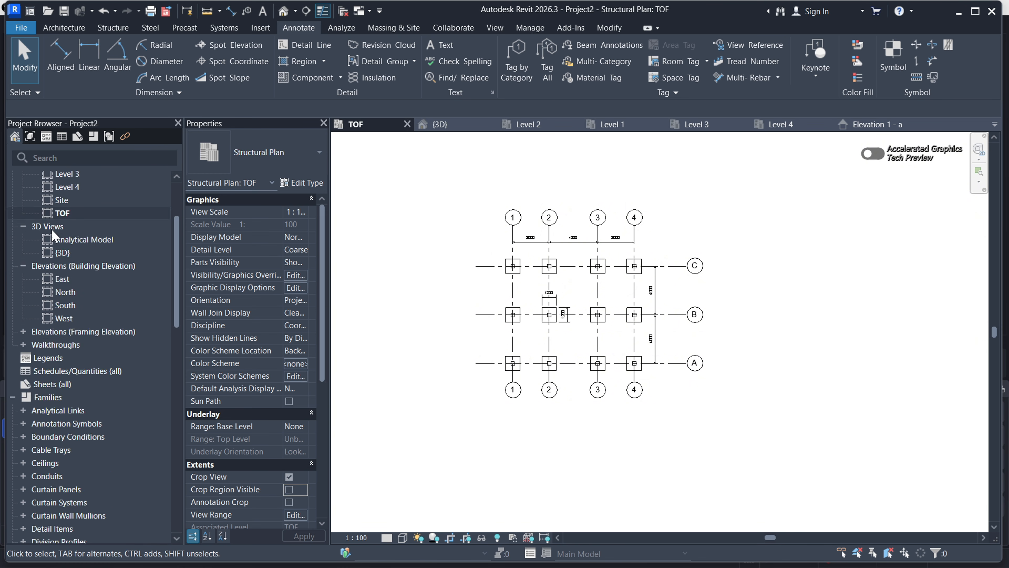
scroll(66, 286, up, 4)
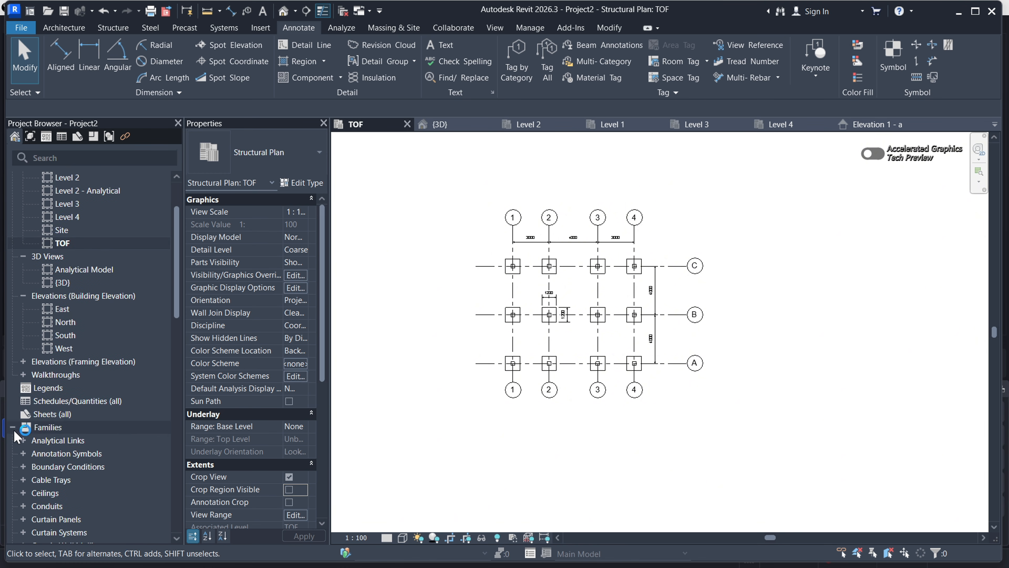
click(11, 429)
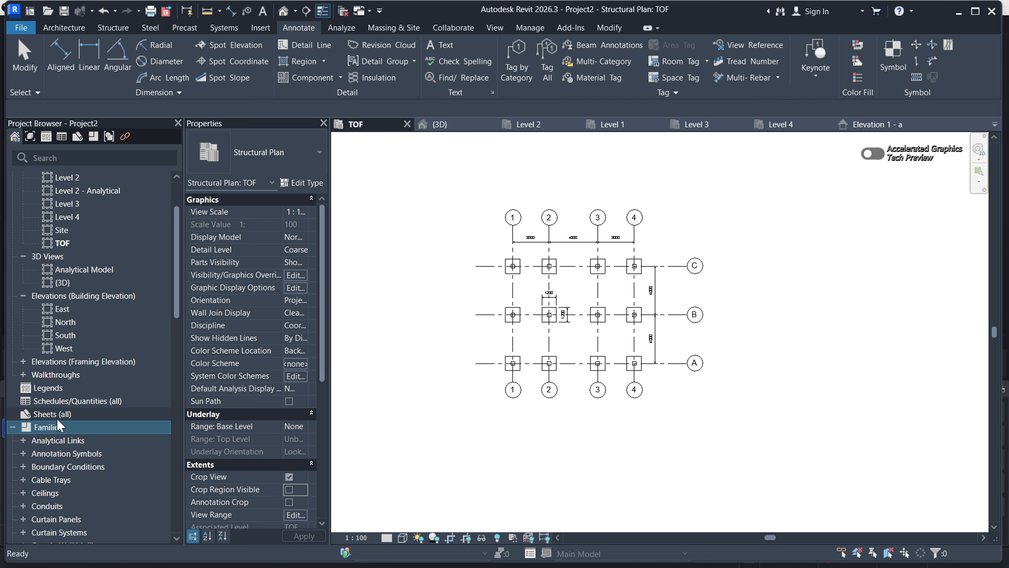
click(48, 415)
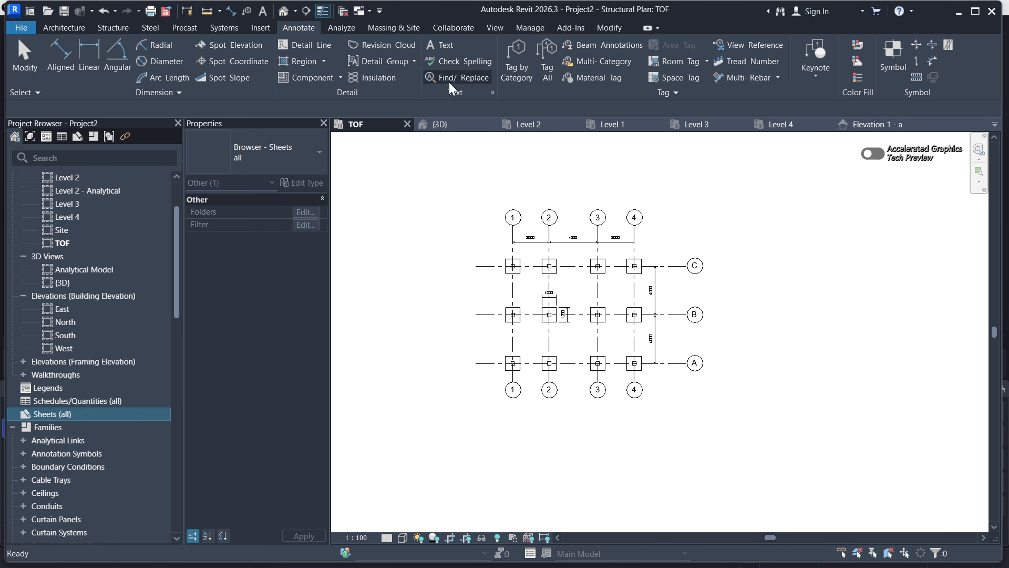
click(495, 28)
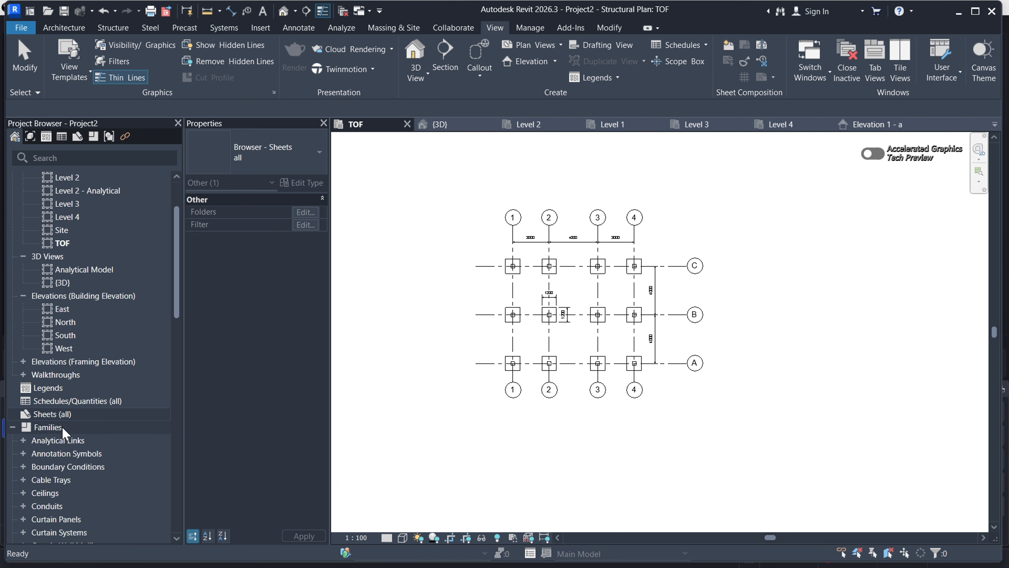
click(49, 415)
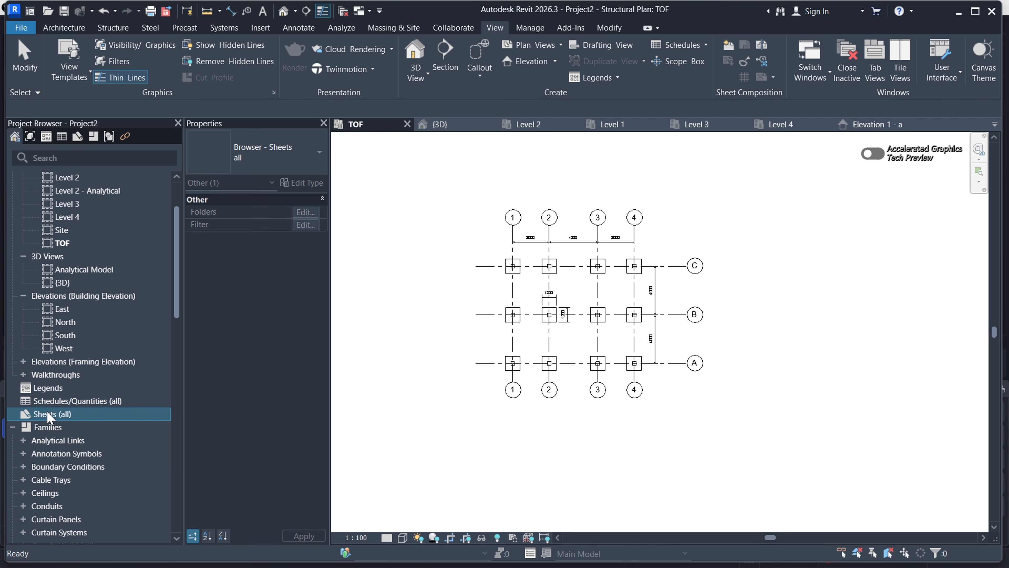
right_click(50, 417)
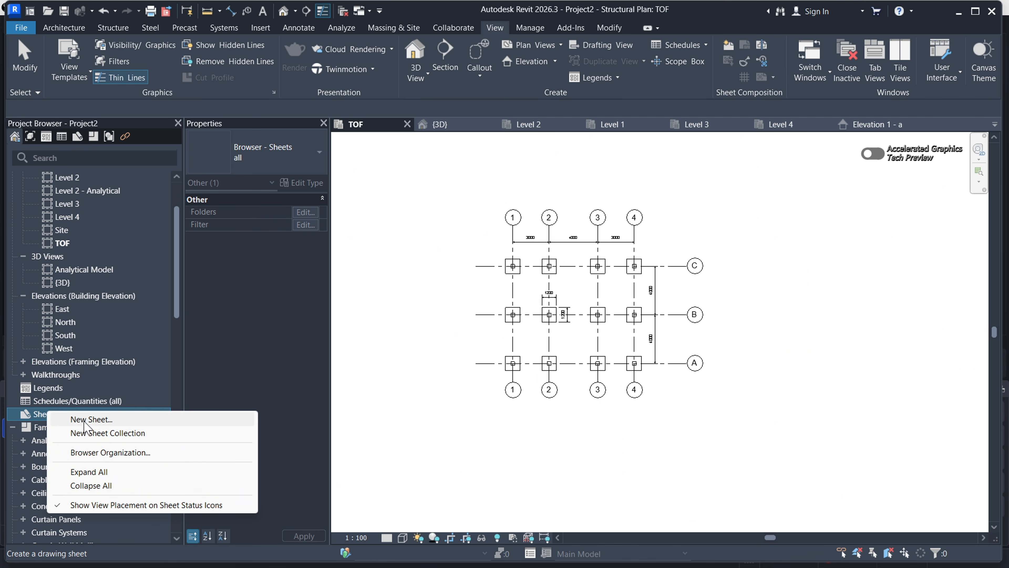
click(430, 429)
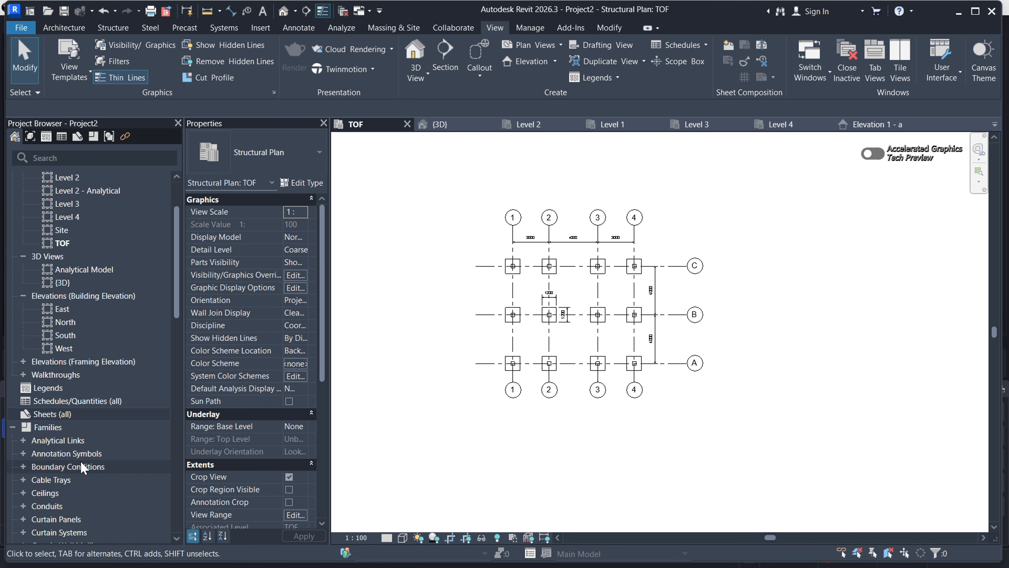
Start a new sheet and load the title block family Title_Blocks_A3_Metric.rfa from the UK library's Titleblocks folder
click(50, 414)
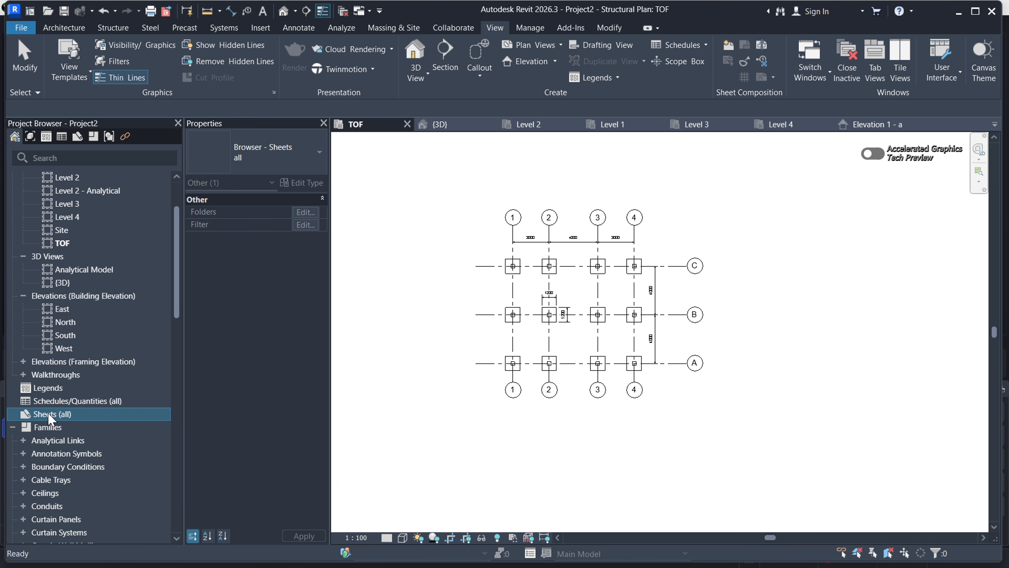
right_click(49, 414)
click(80, 420)
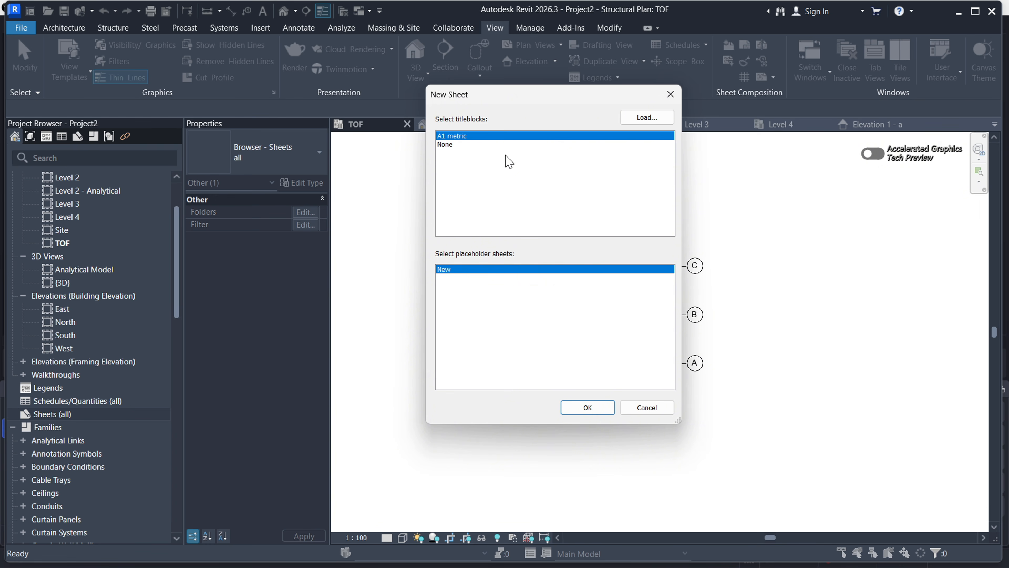
click(646, 118)
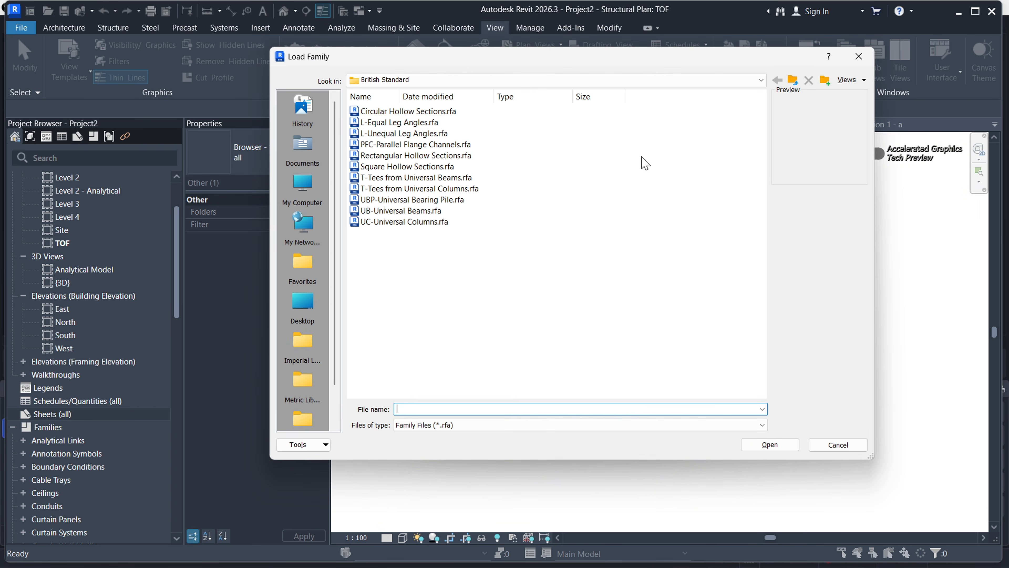
click(794, 83)
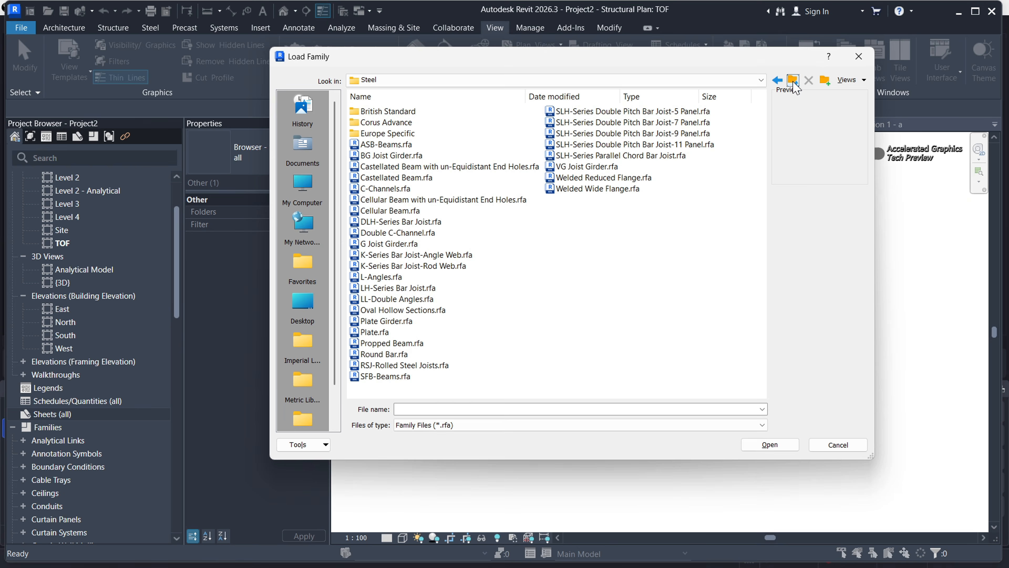
click(793, 82)
click(794, 83)
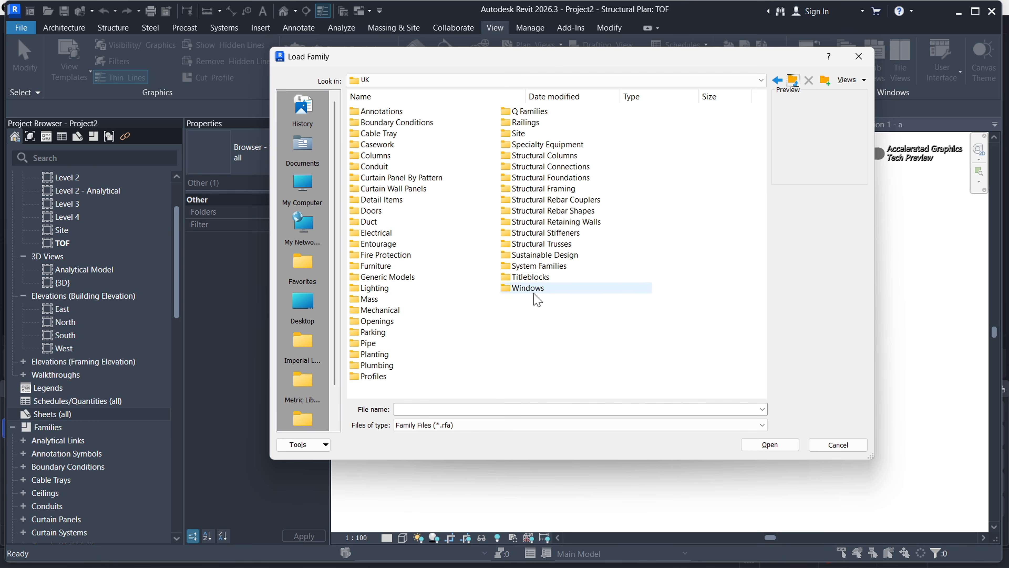
double_click(532, 277)
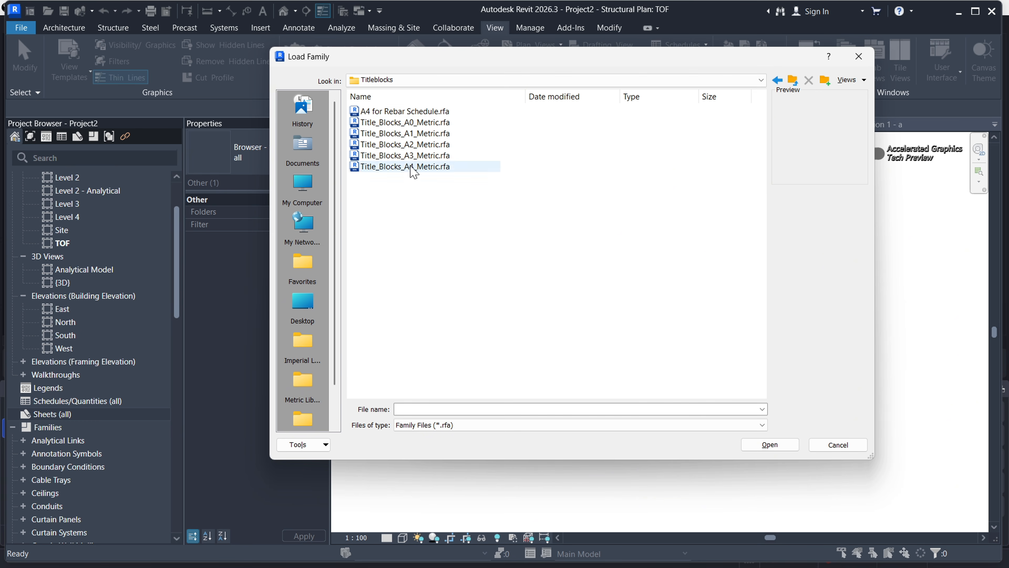
click(418, 159)
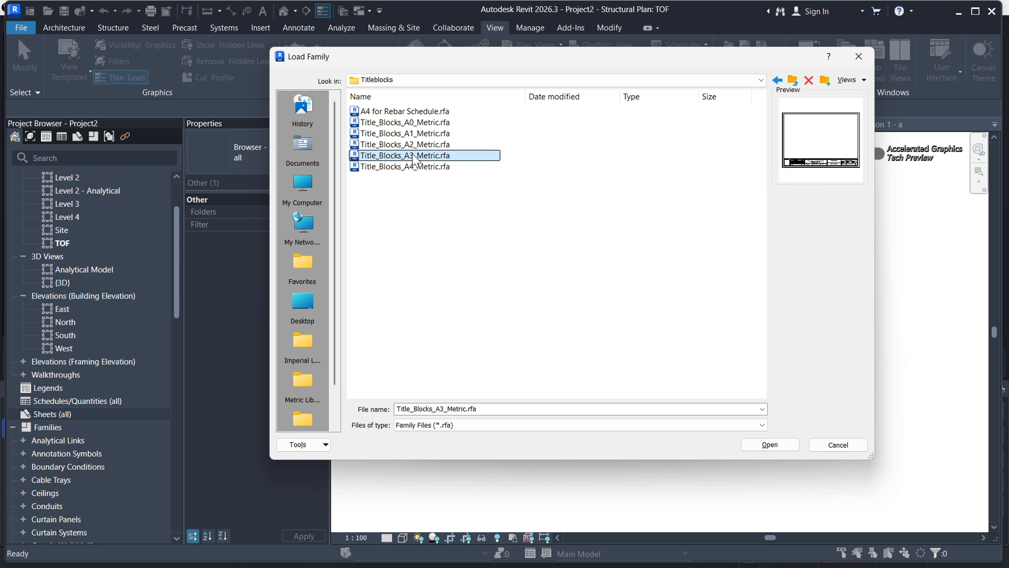
click(790, 445)
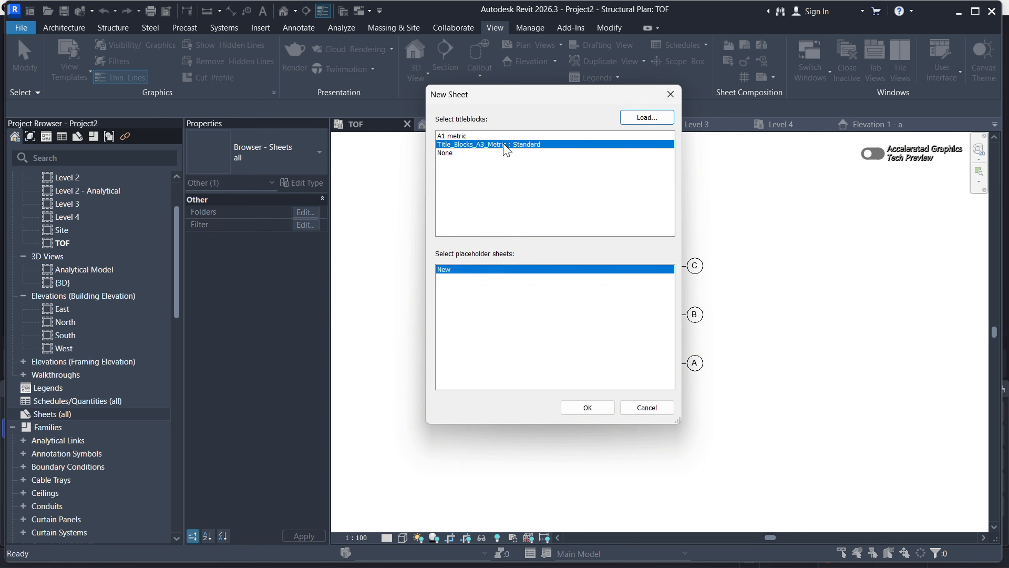
Create the sheet with the Title_Blocks_A3_Metric : Standard title block and expand the Sheets category in the project browser
click(504, 144)
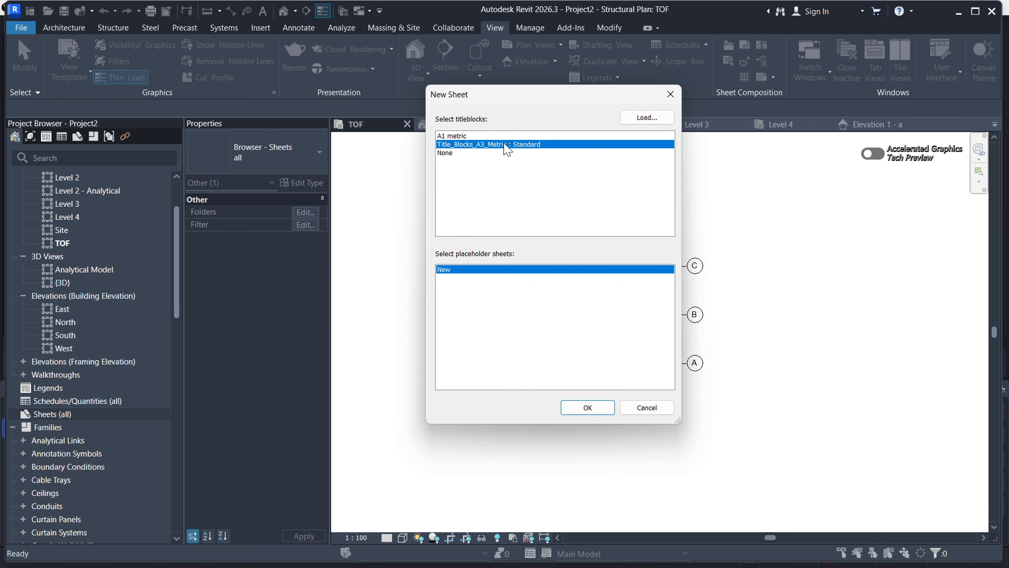
click(589, 409)
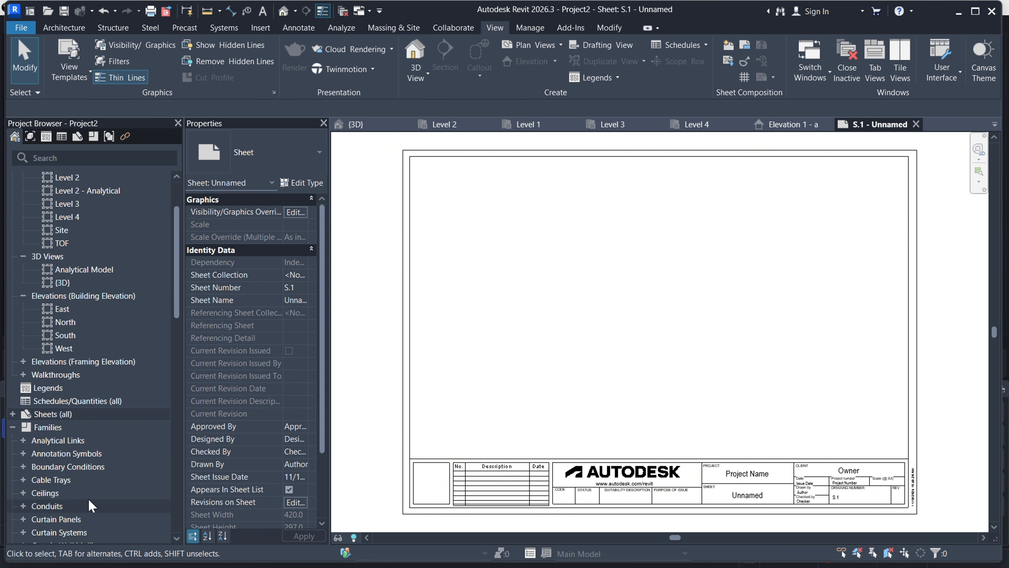
double_click(11, 415)
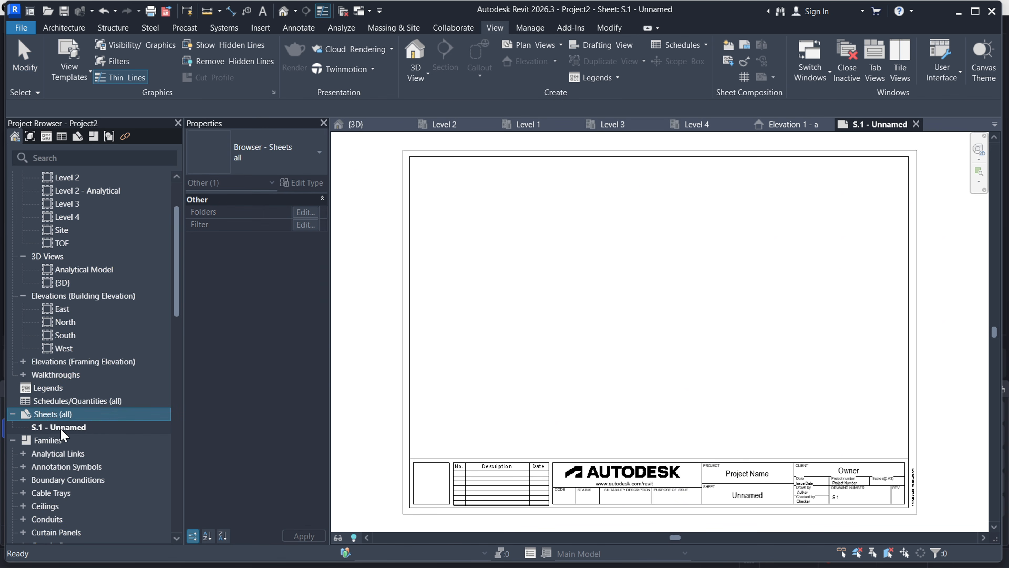
click(636, 330)
scroll(596, 298, down, 3)
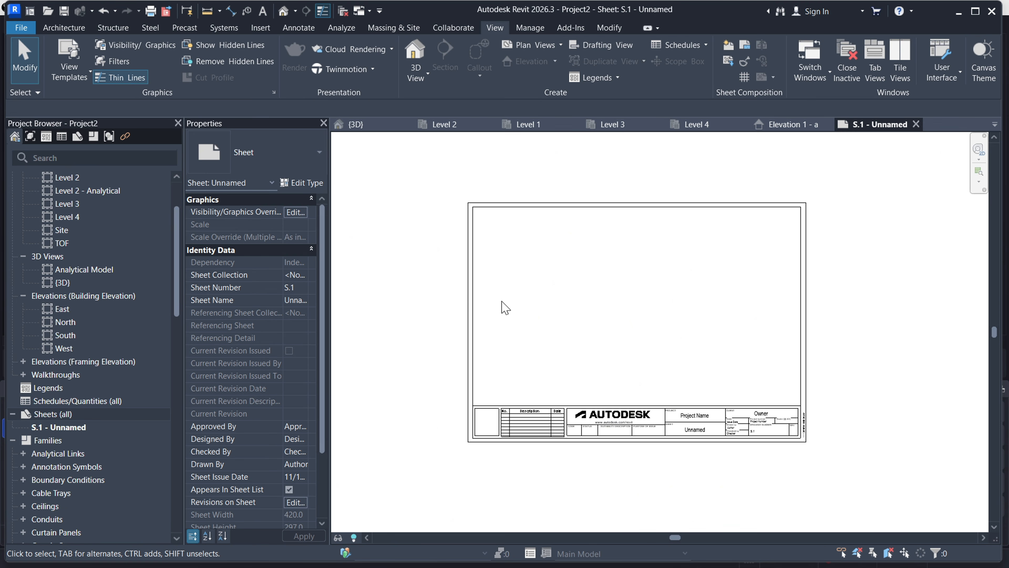
Place the TOF structural plan in the upper left area of sheet S.1
click(63, 244)
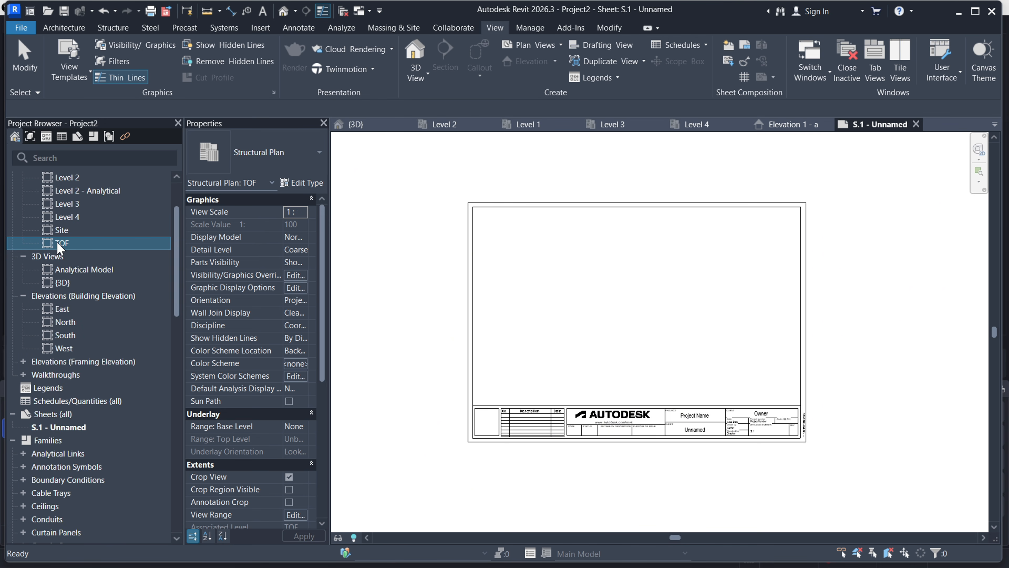
drag(60, 248, 200, 364)
drag(332, 378, 571, 324)
drag(634, 292, 633, 286)
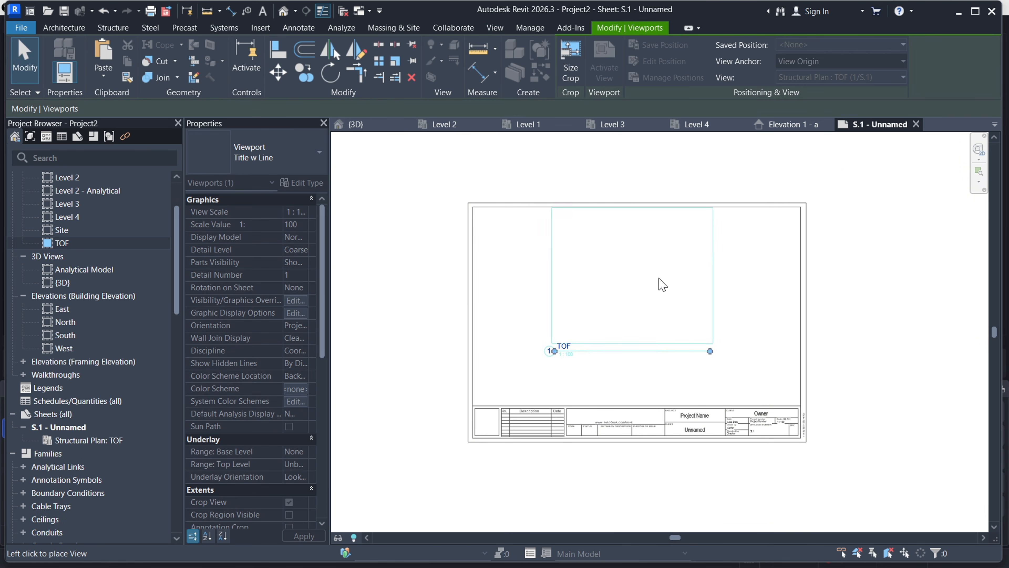
click(563, 287)
click(732, 305)
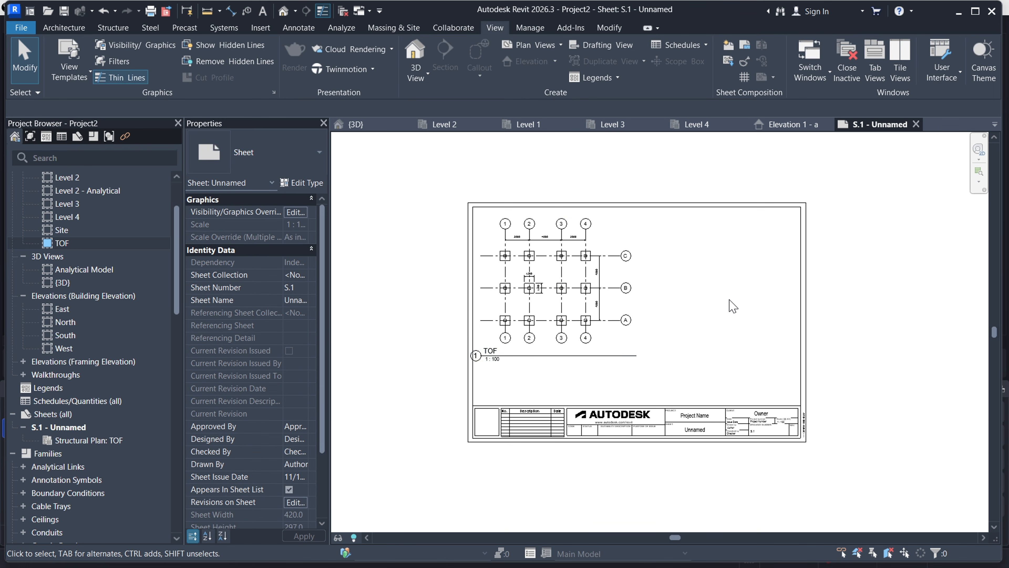
Shorten the TOF viewport's title line so that it ends just past the title text
scroll(688, 398, up, 4)
scroll(597, 229, down, 2)
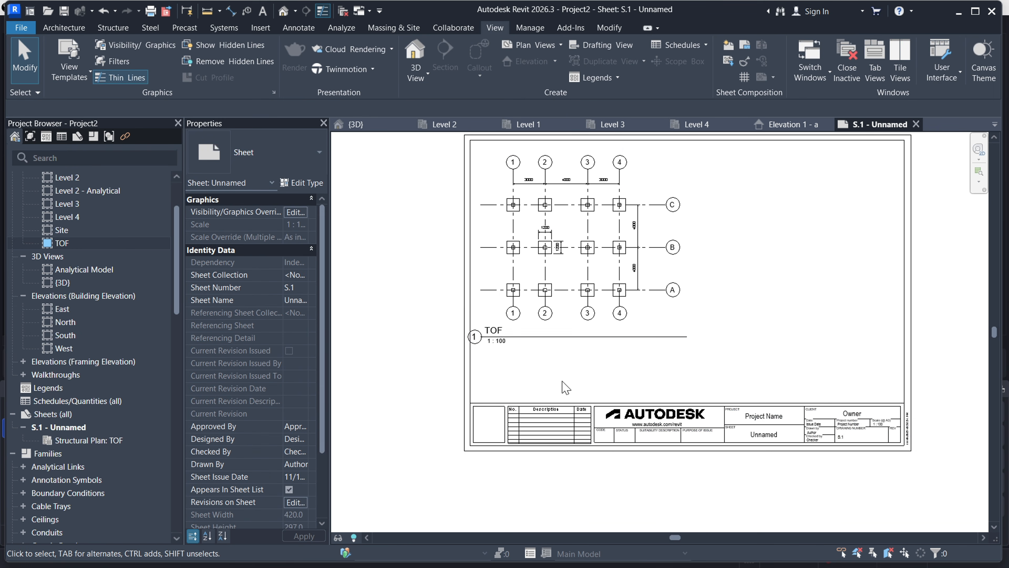
click(608, 231)
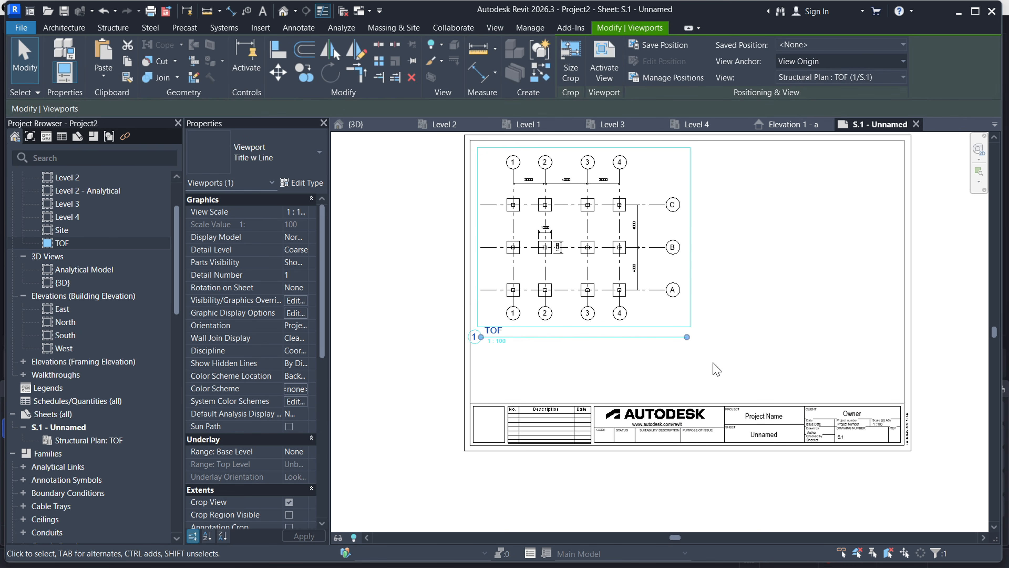
drag(687, 338, 516, 337)
click(836, 314)
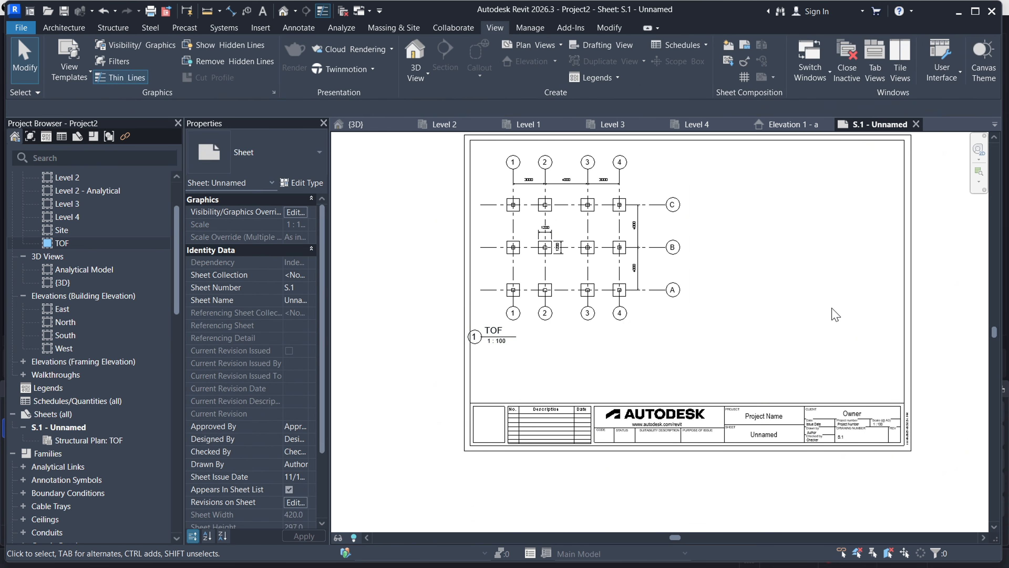
Place the Level 1 structural plan on sheet S.1 to the right of the TOF plan, with their titles aligned
scroll(465, 318, down, 2)
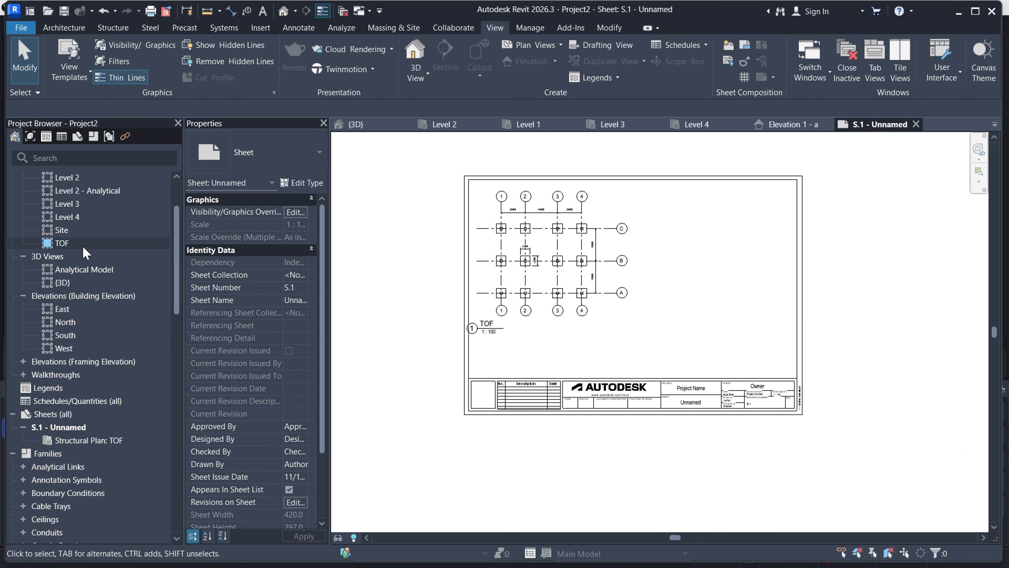
scroll(84, 253, up, 3)
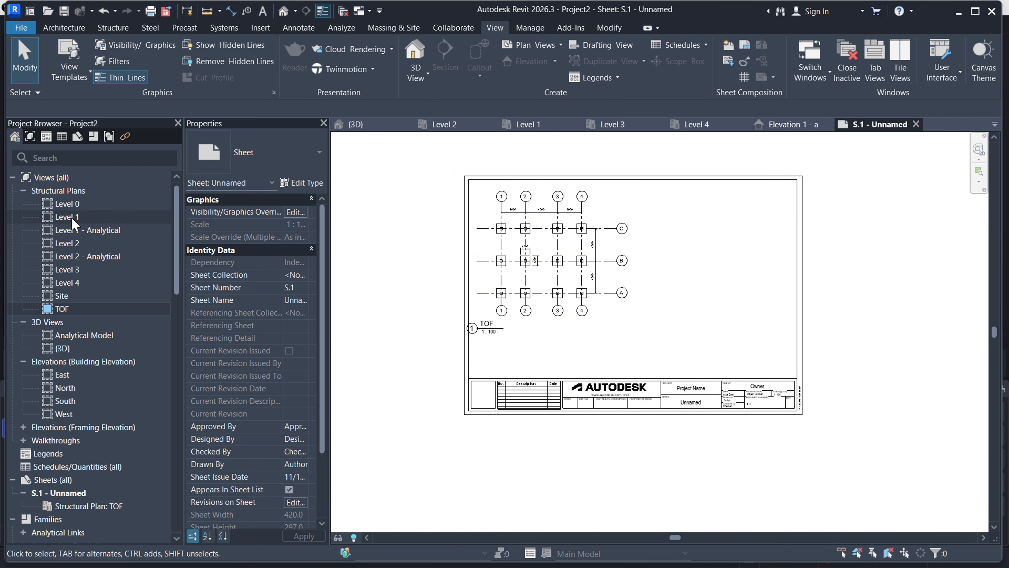
click(68, 218)
drag(65, 222, 658, 294)
drag(707, 255, 707, 257)
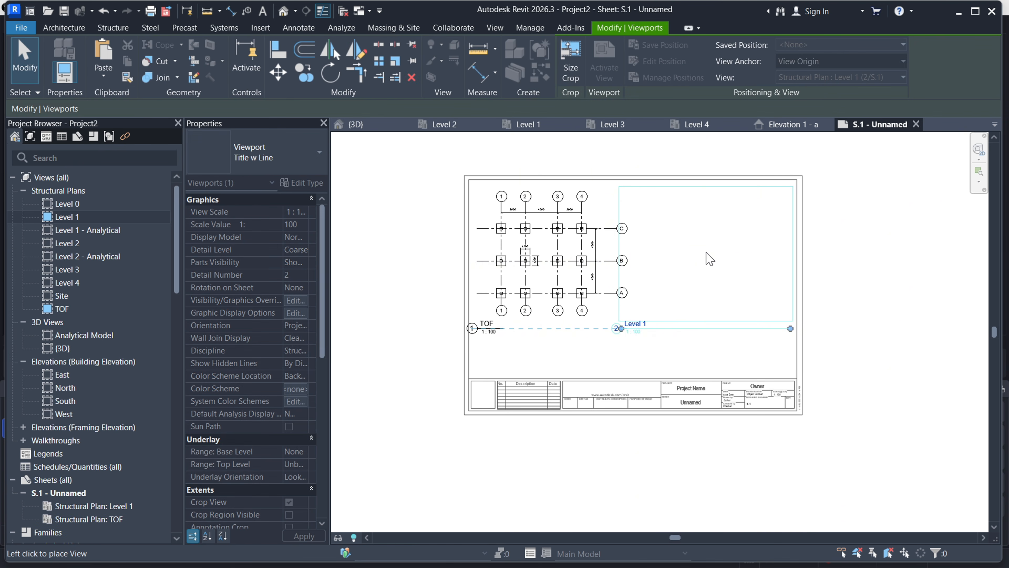
click(710, 259)
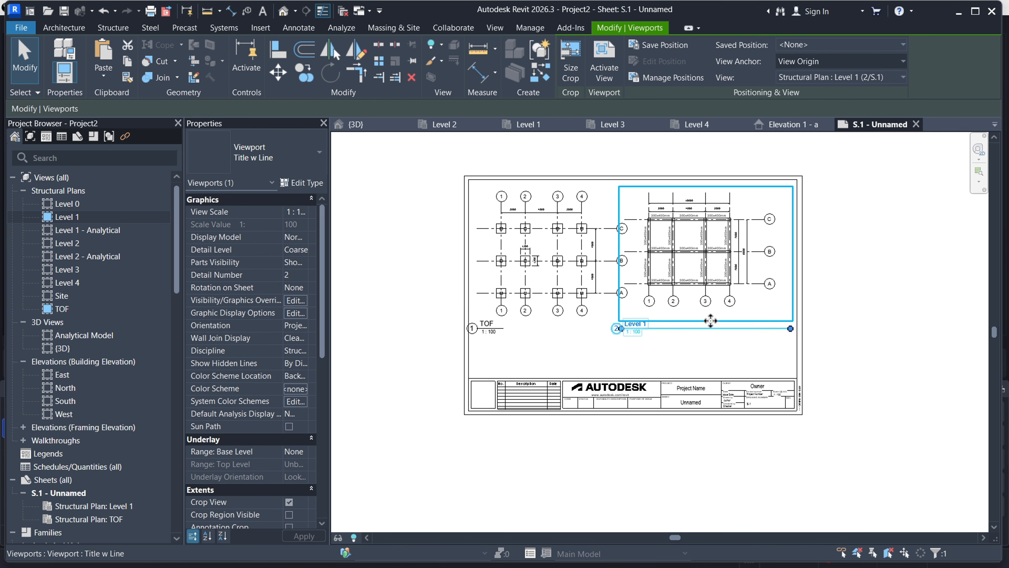
click(928, 293)
Shorten the Level 1 viewport's title line so that it ends just past the title text
scroll(778, 353, up, 3)
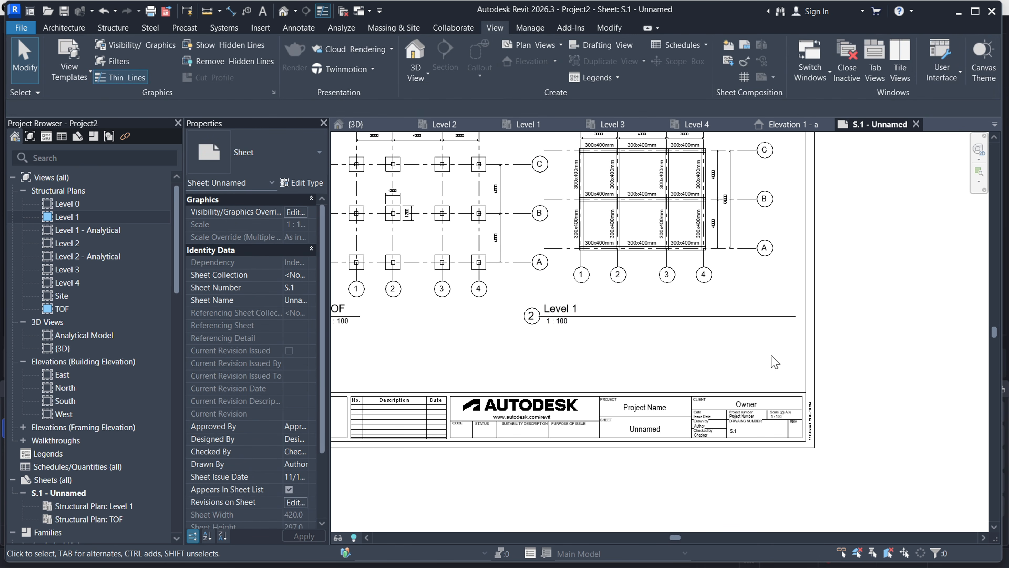
click(693, 207)
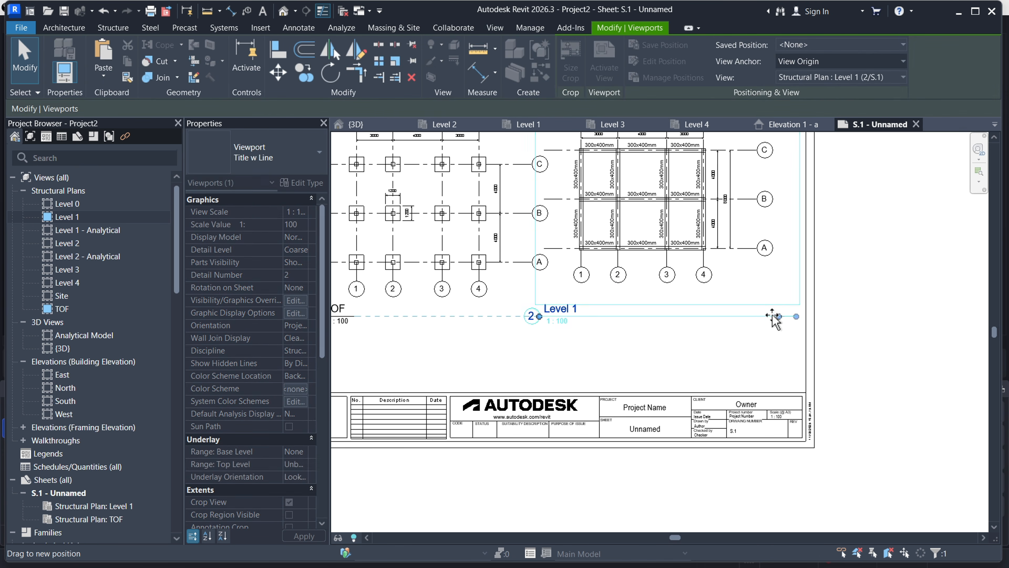
drag(773, 317, 590, 317)
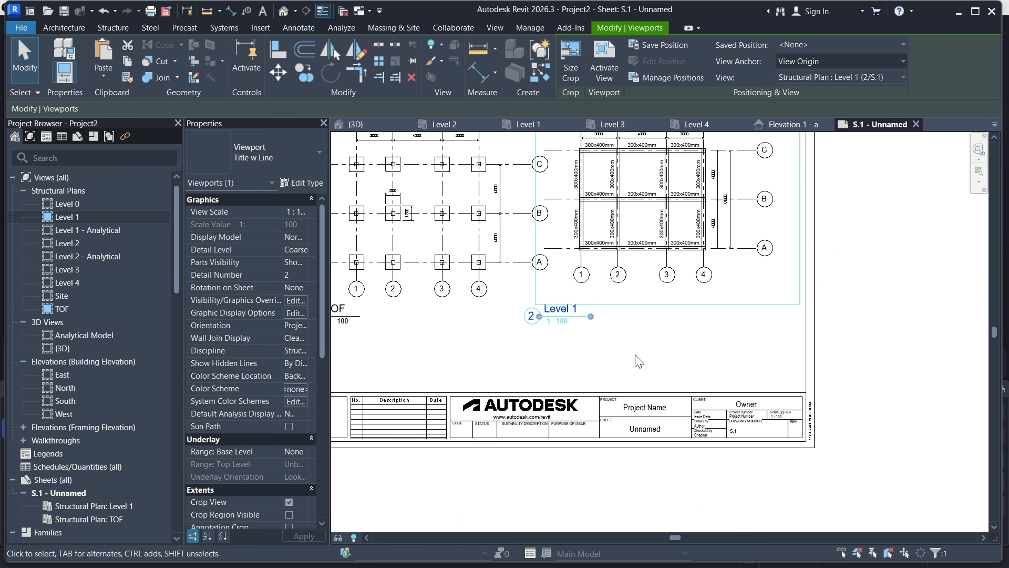
click(655, 352)
Shift the TOF and Level 1 view titles slightly to the right so that each sits closer beneath its plan
scroll(691, 342, down, 3)
scroll(648, 242, up, 2)
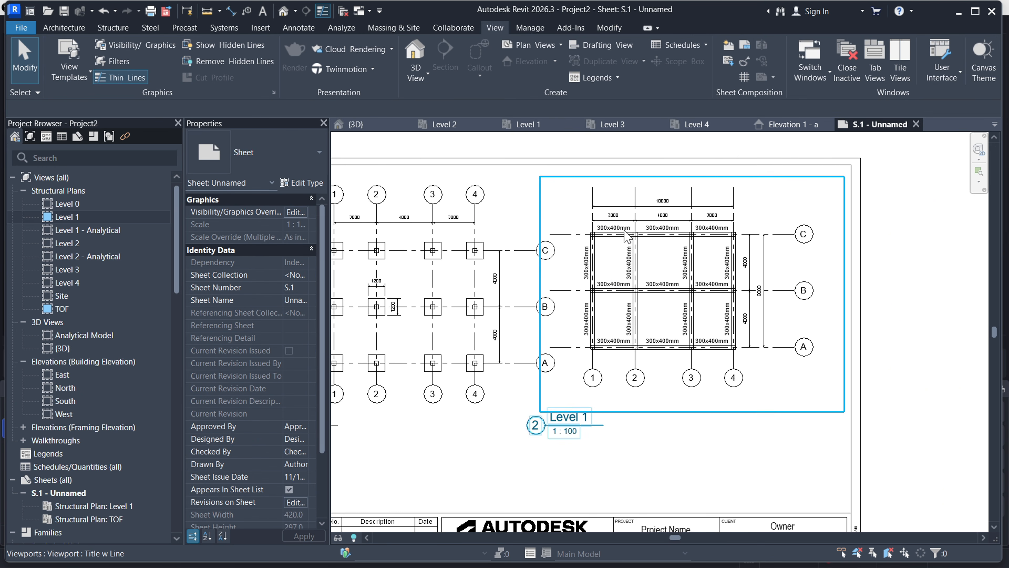
scroll(624, 230, down, 2)
scroll(445, 370, up, 3)
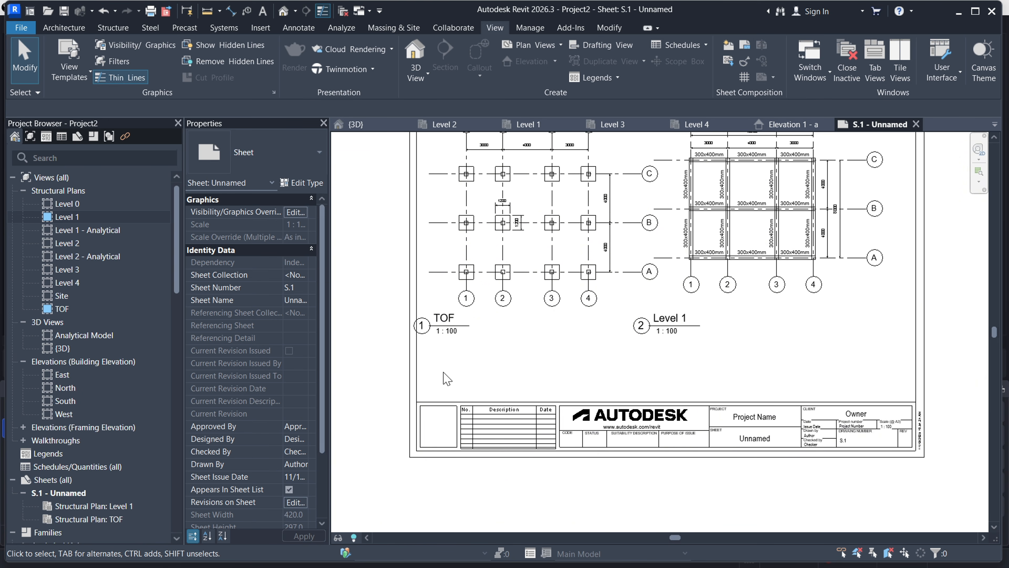
drag(450, 325, 486, 325)
scroll(460, 352, down, 2)
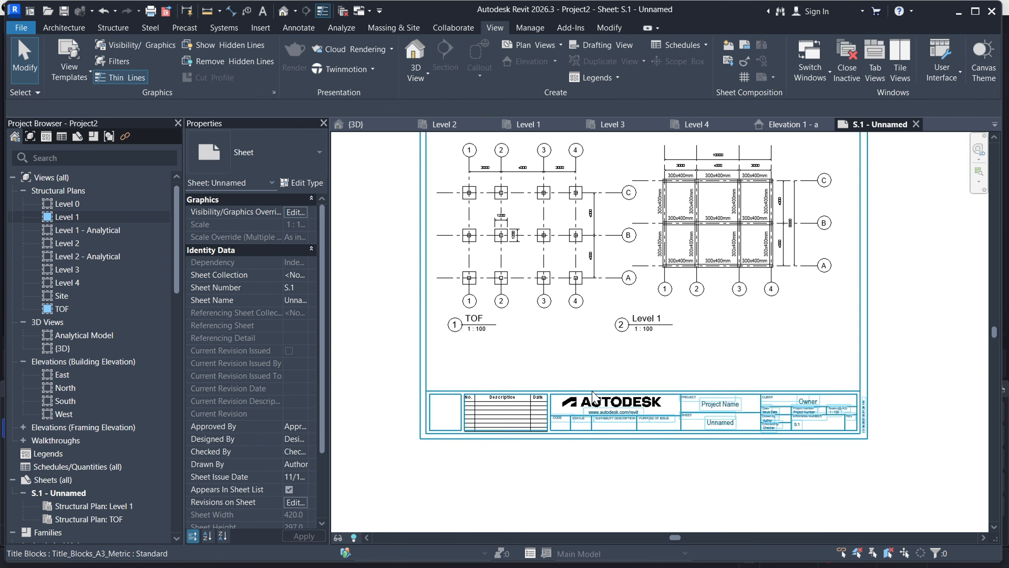
click(637, 331)
drag(638, 331, 675, 331)
click(373, 333)
scroll(369, 327, down, 2)
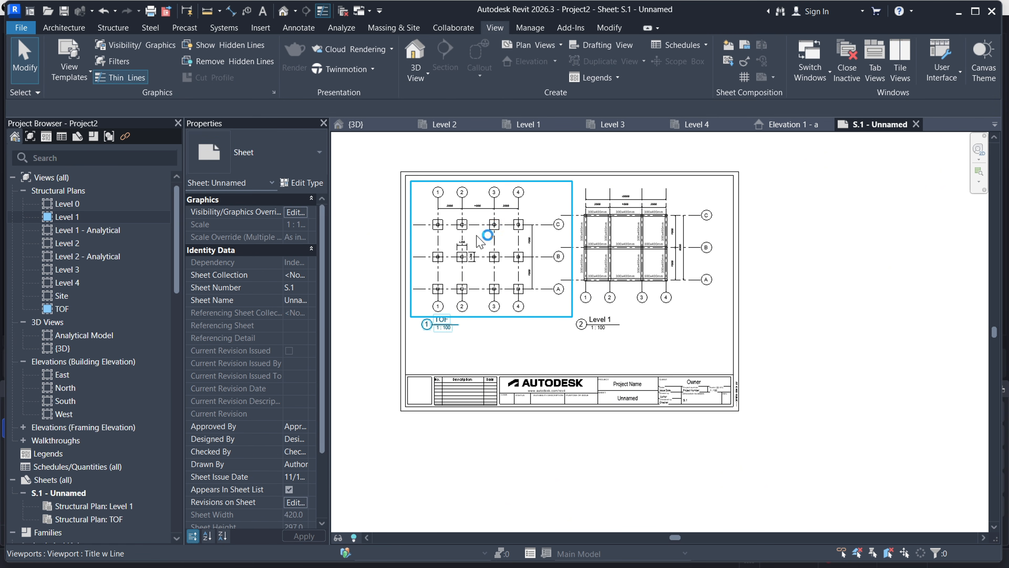
Examine the layout of the TOF and Level 1 plans and their titles on sheet S.1
scroll(531, 209, up, 5)
scroll(529, 208, down, 3)
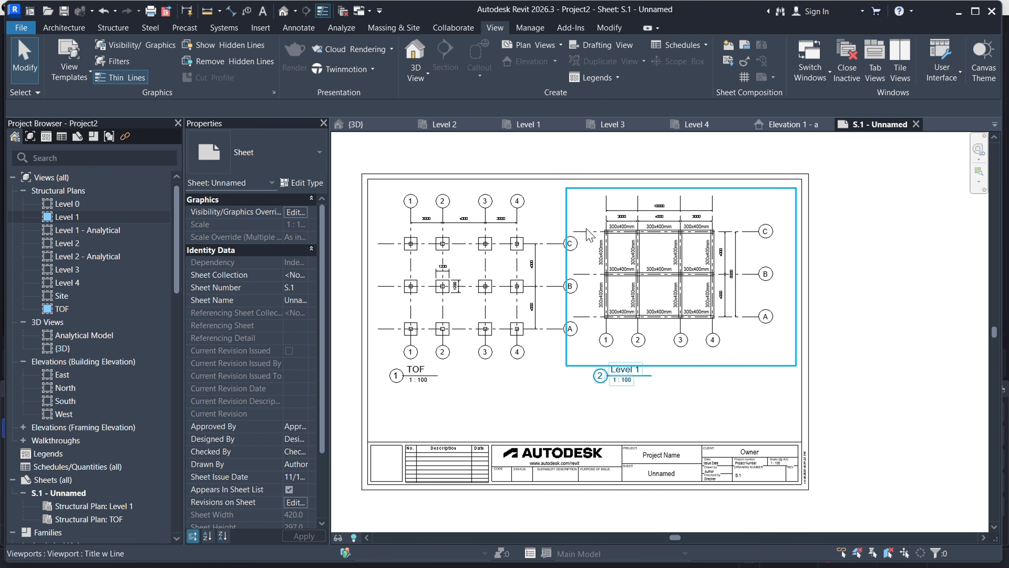
scroll(590, 236, down, 2)
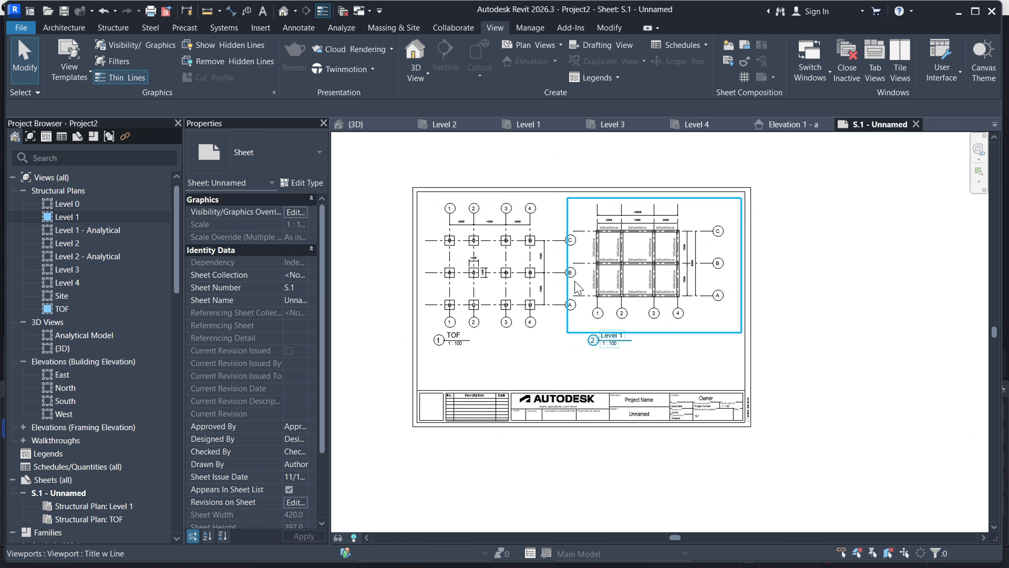
scroll(600, 292, up, 1)
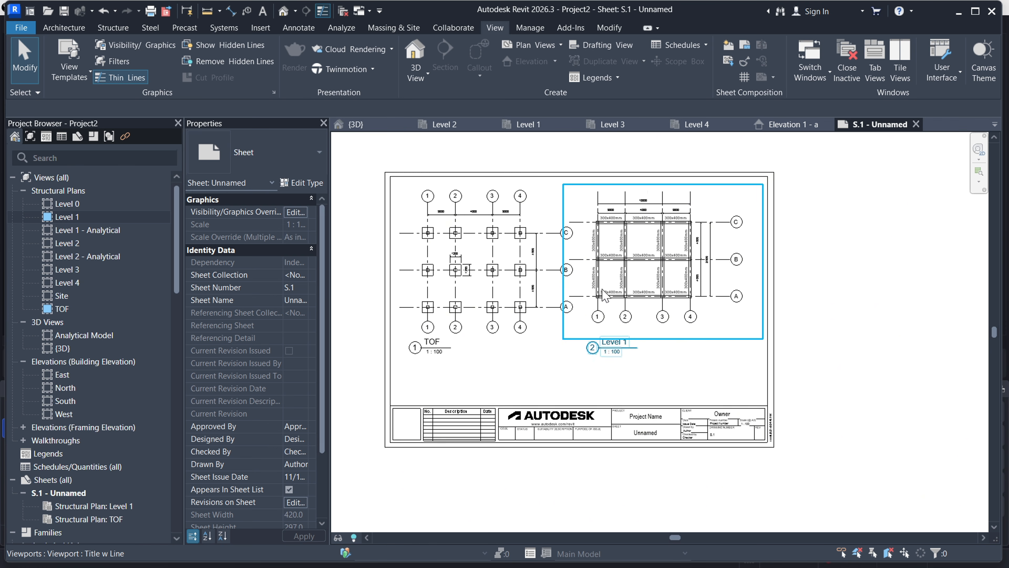
scroll(602, 294, down, 1)
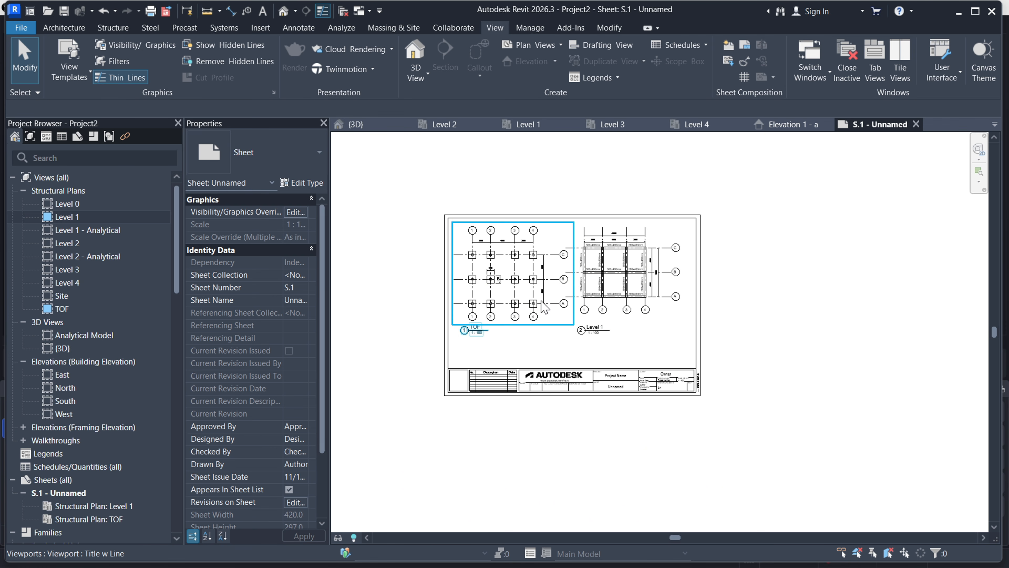
scroll(584, 292, up, 1)
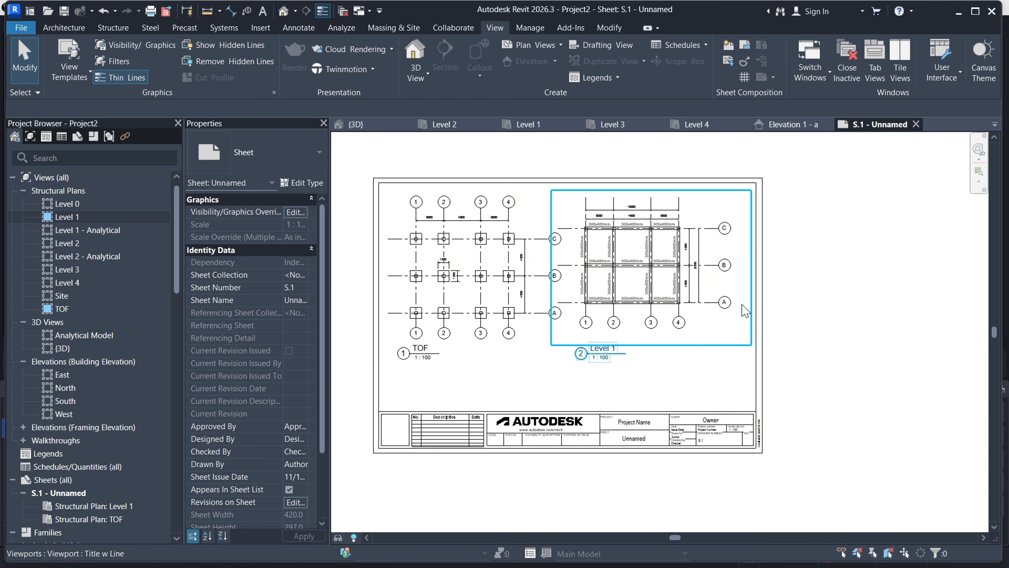
scroll(656, 325, down, 2)
scroll(544, 271, up, 2)
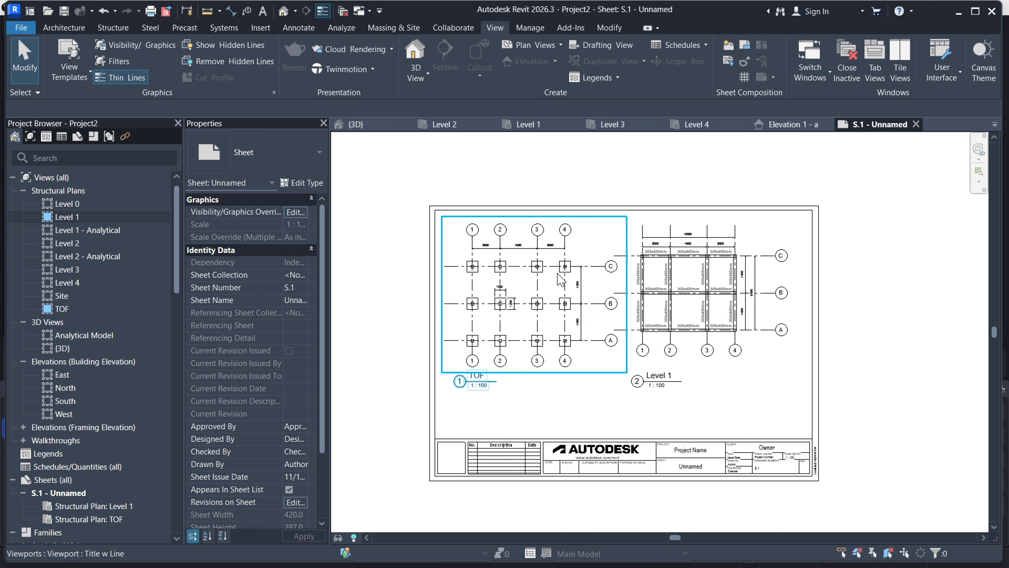
Review the {3D} view and the open Level 1, Level 3 and Level 4 plans, and return to sheet S.1
click(370, 126)
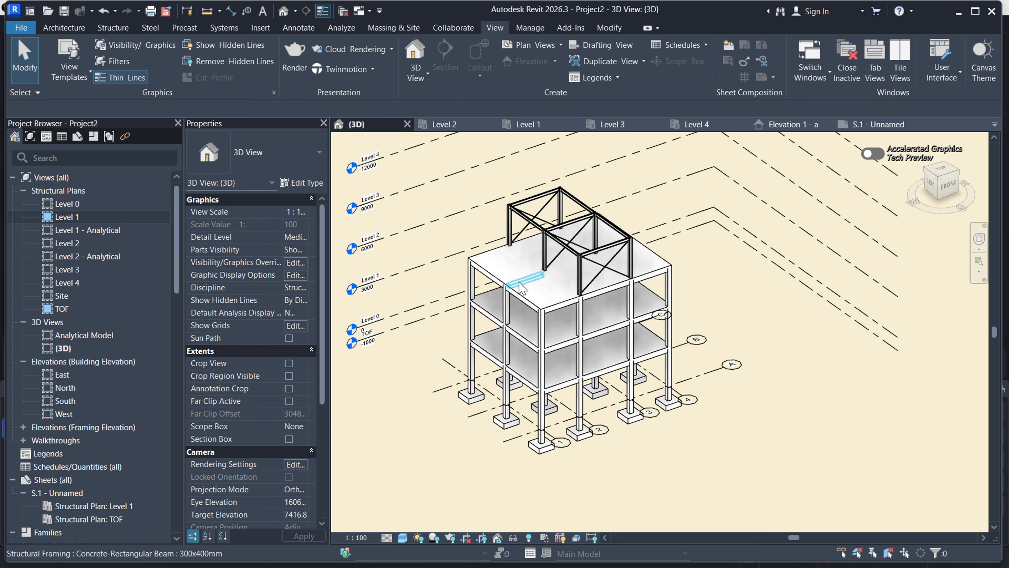
click(548, 125)
click(612, 124)
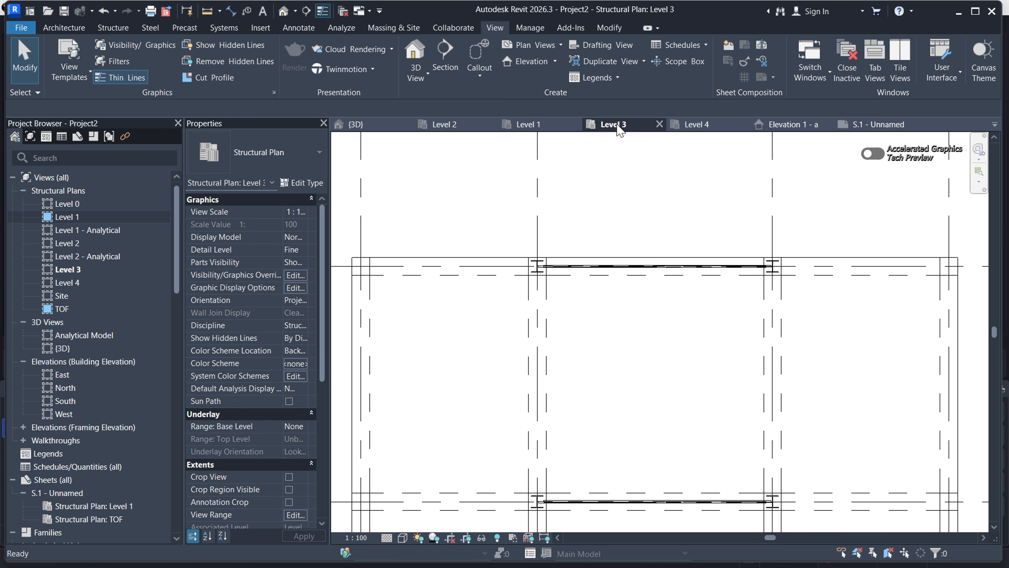
click(697, 124)
click(862, 124)
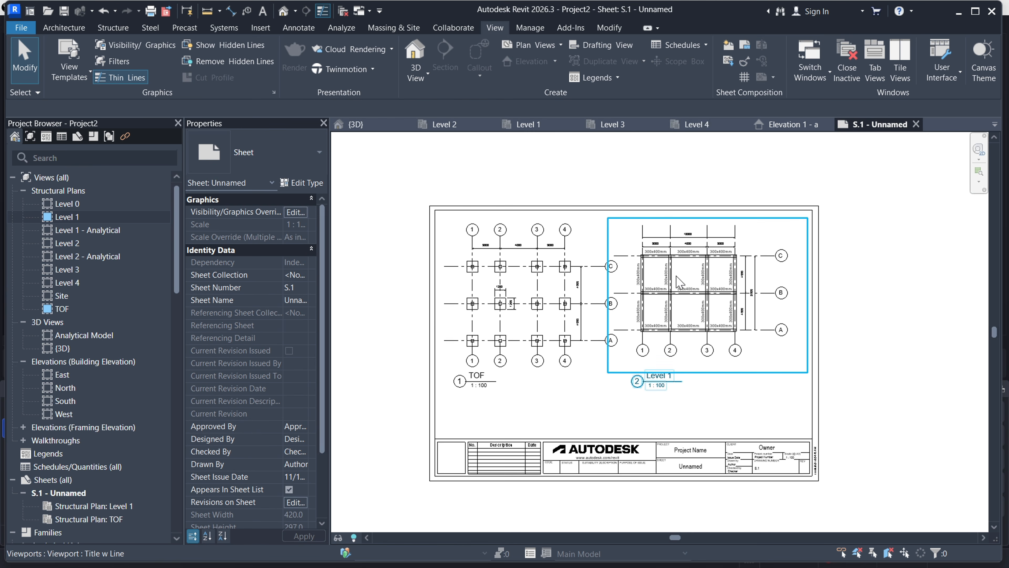